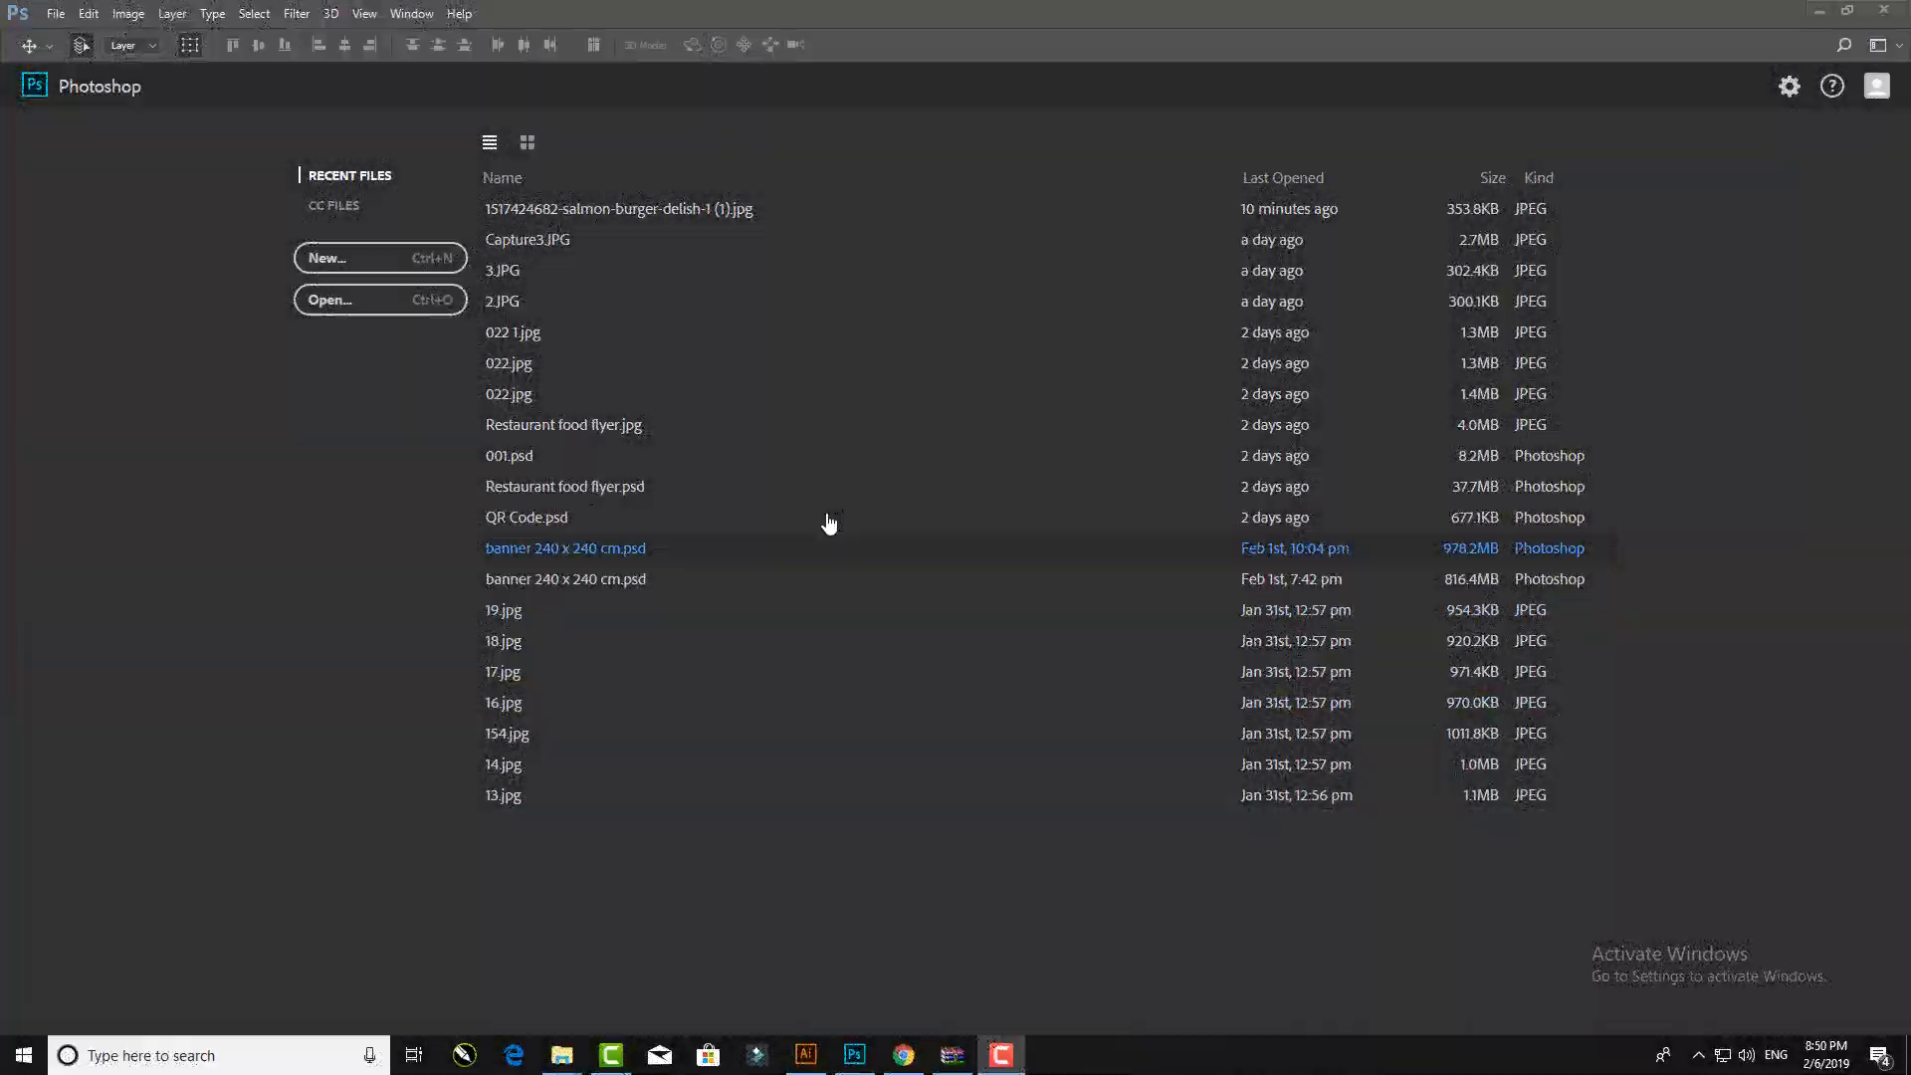
# Step: Create a new blank A4 portrait document from the Recent presets
pyautogui.click(407, 274)
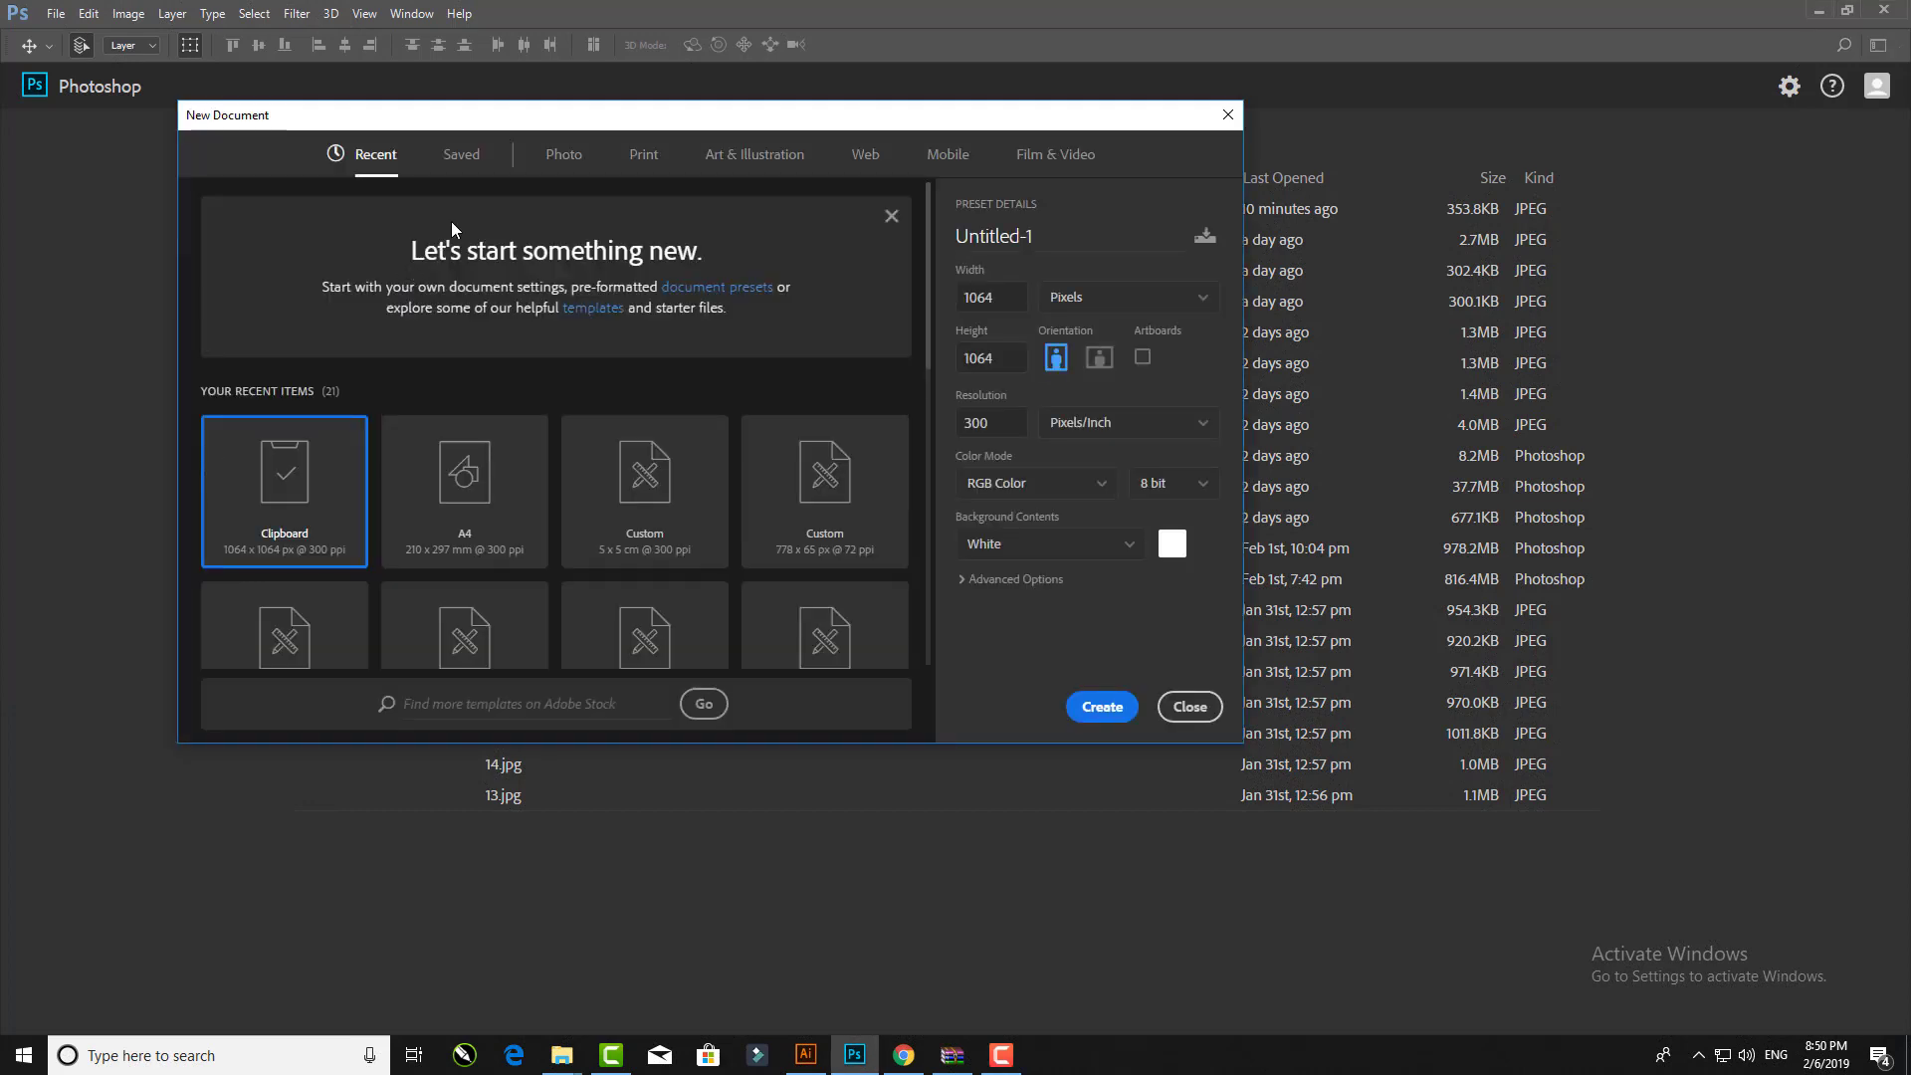
pyautogui.click(506, 469)
pyautogui.click(1102, 707)
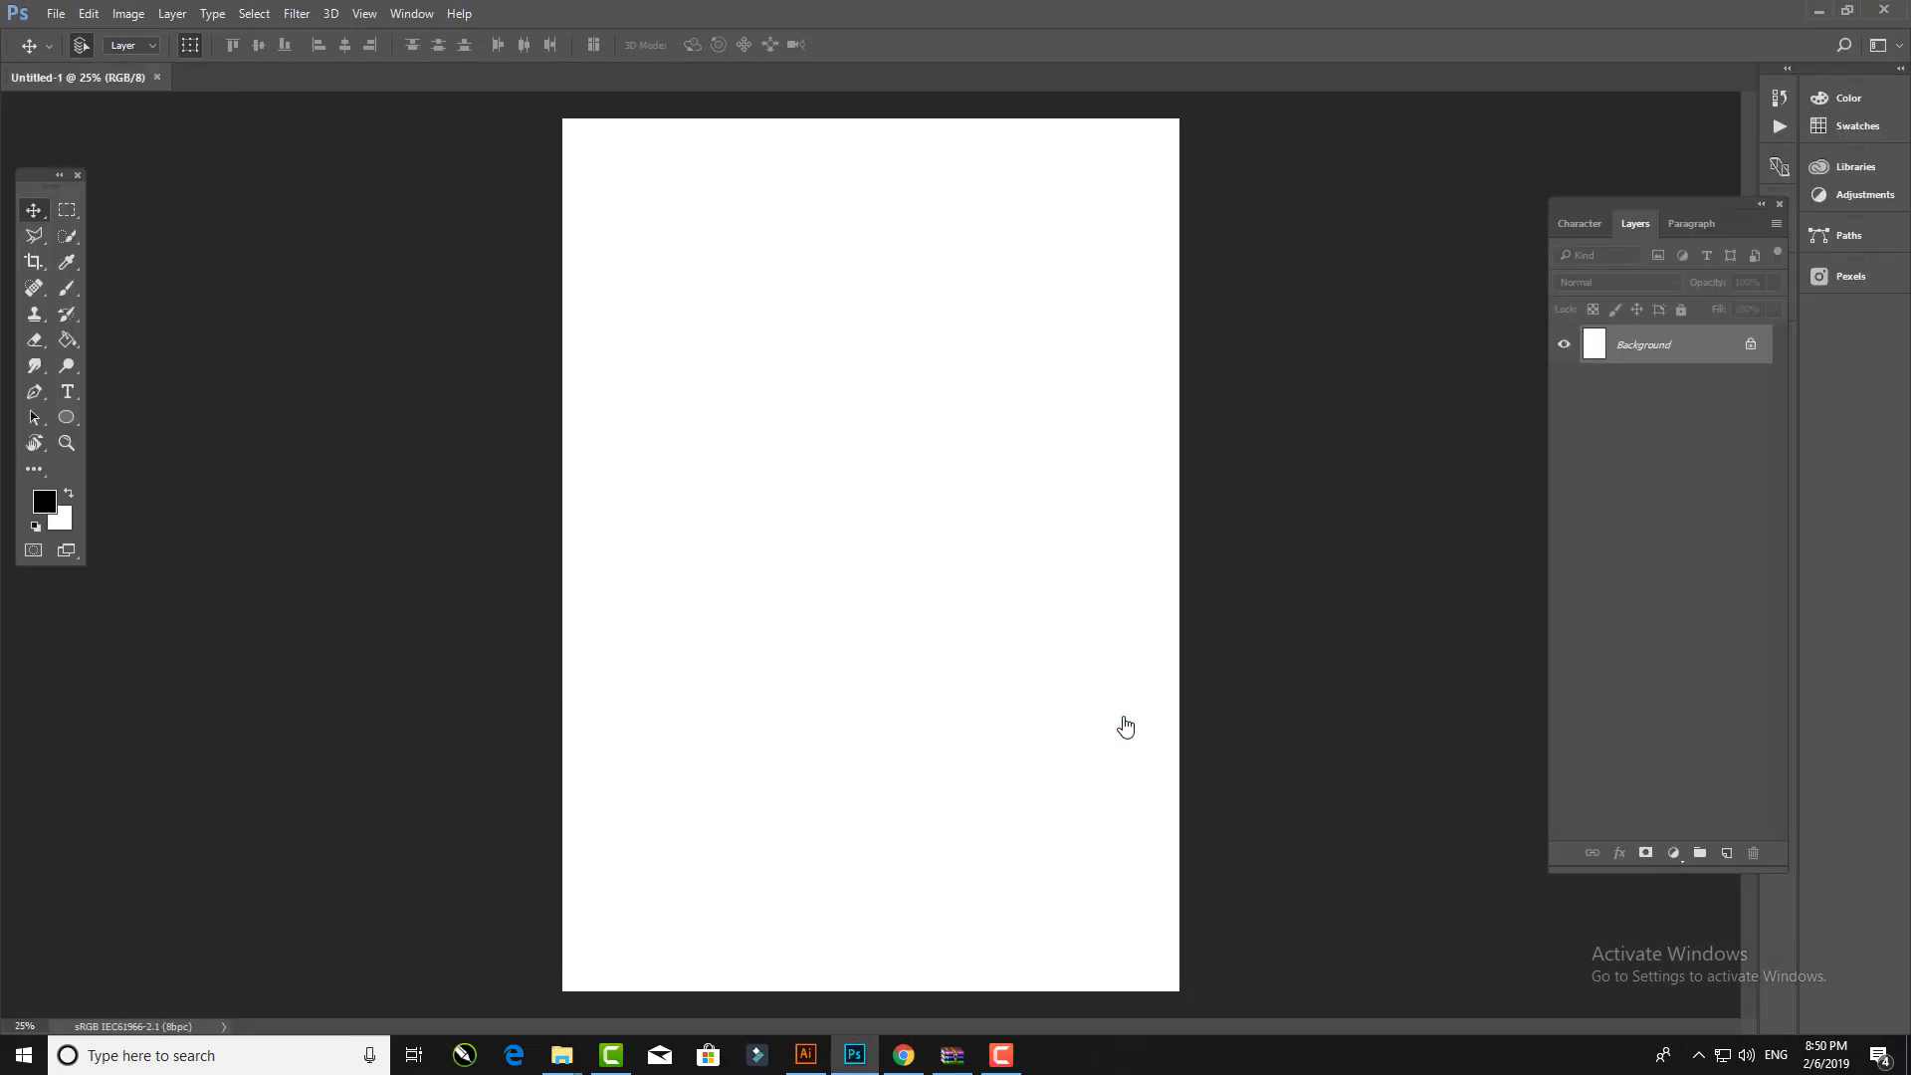
# Step: Draw a black ellipse over the page top, then stretch it taller and shift it up-left
pyautogui.rightClick(66, 417)
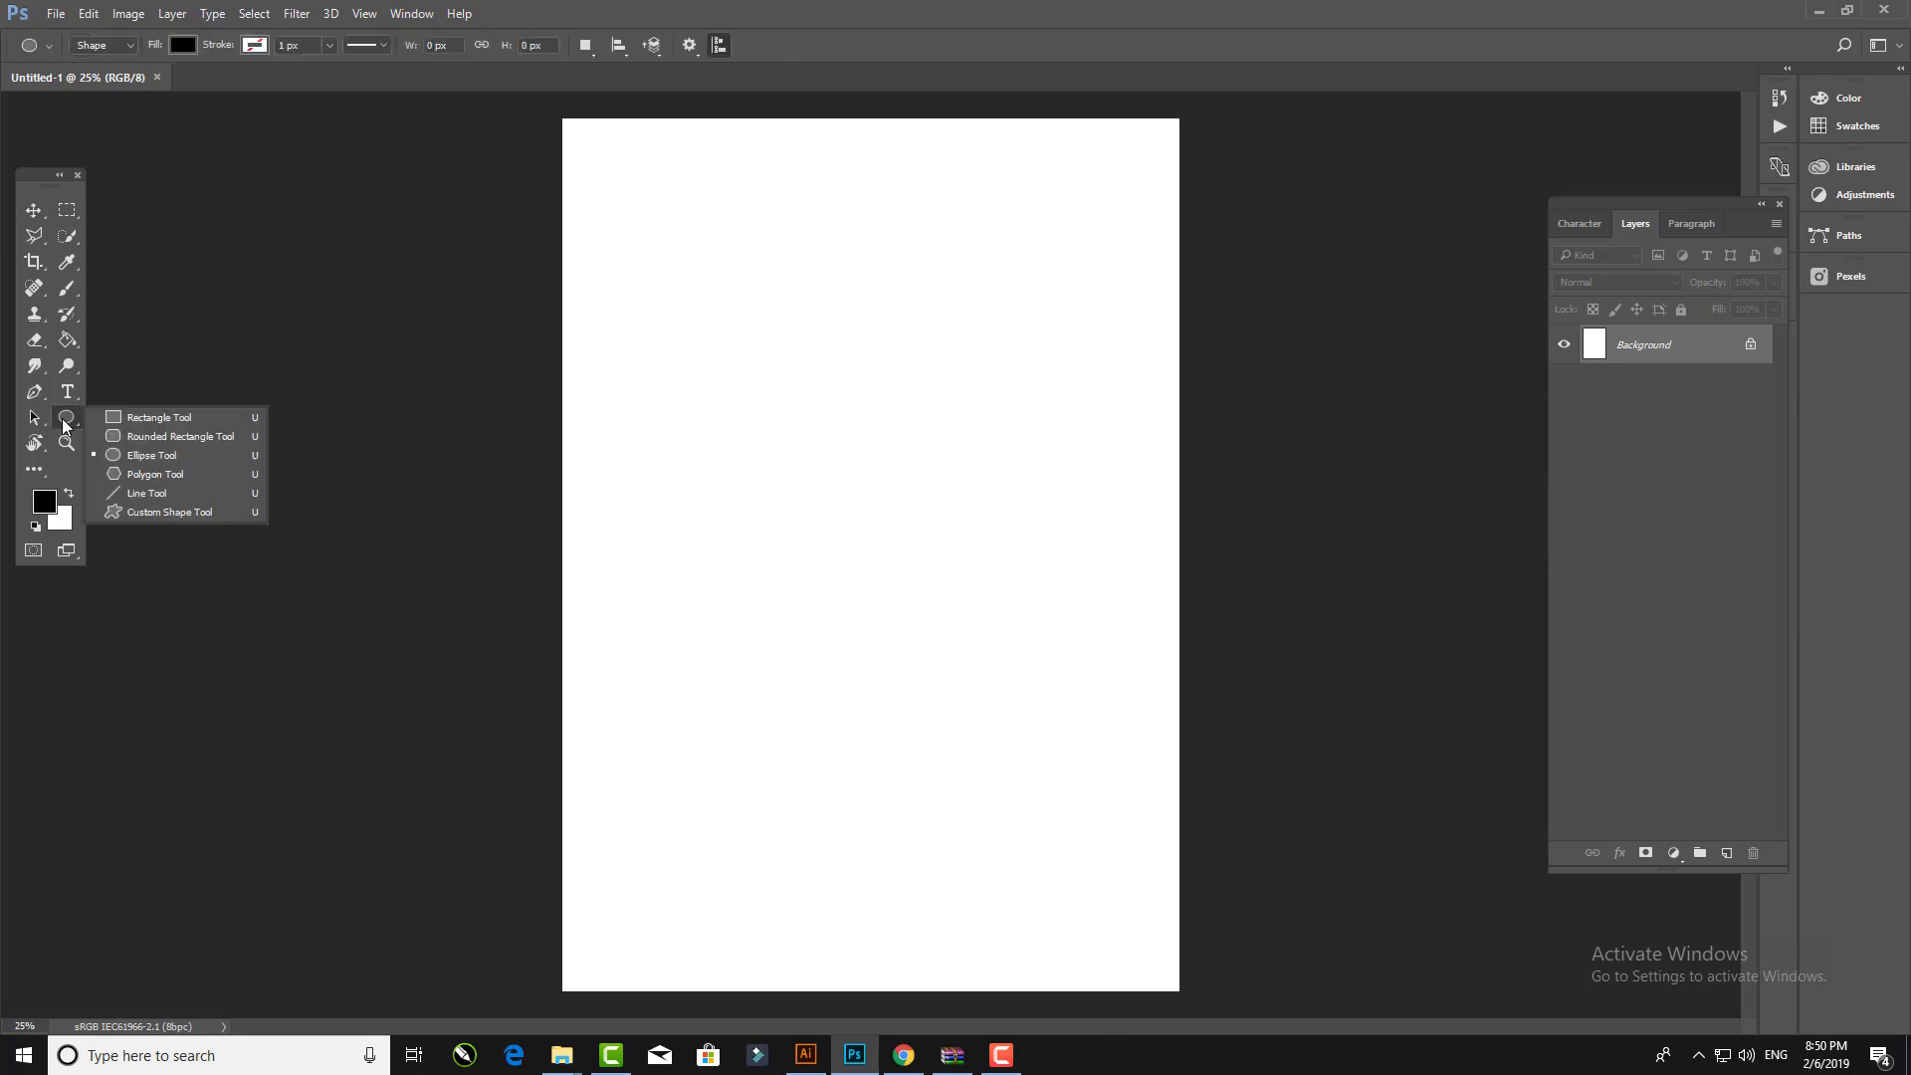
pyautogui.click(150, 453)
pyautogui.scroll(-1, 643, 447)
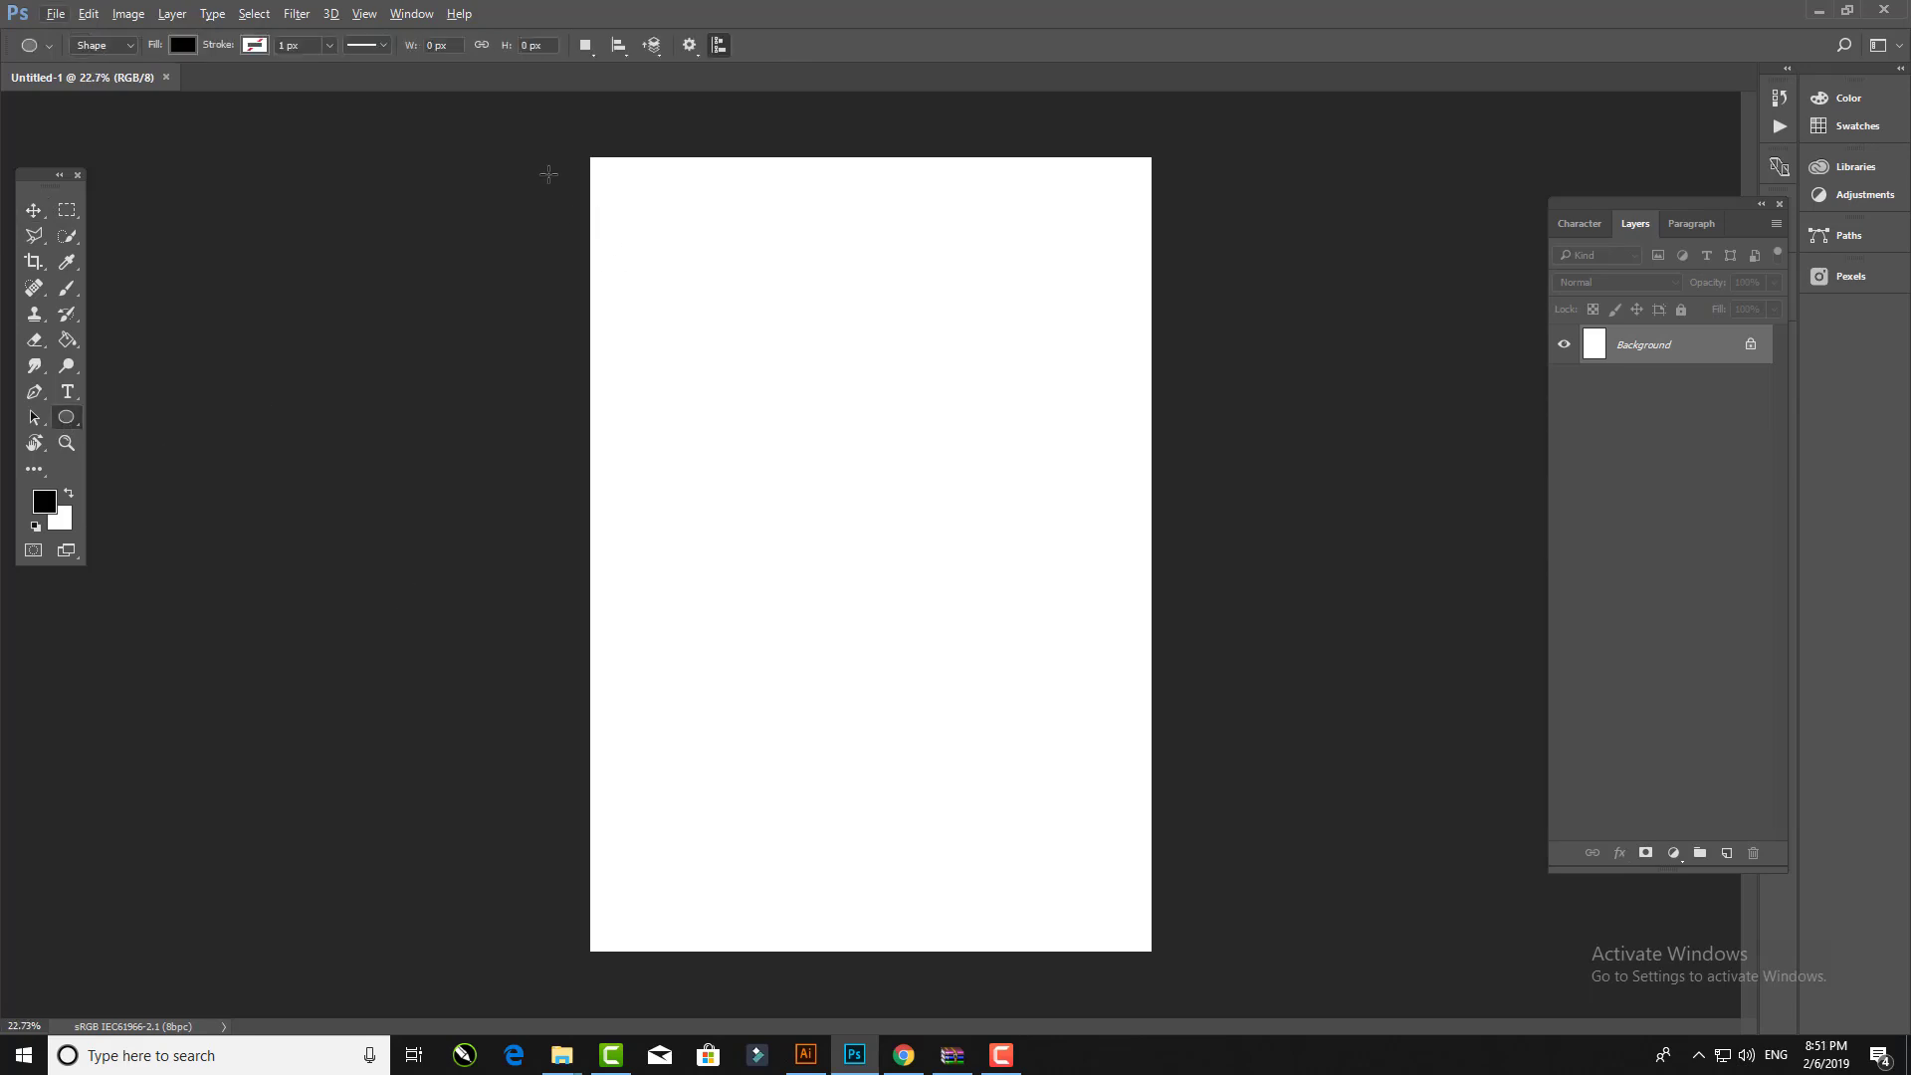
pyautogui.moveTo(571, 124); pyautogui.dragTo(1275, 561)
pyautogui.hotkey('ctrl', 't')
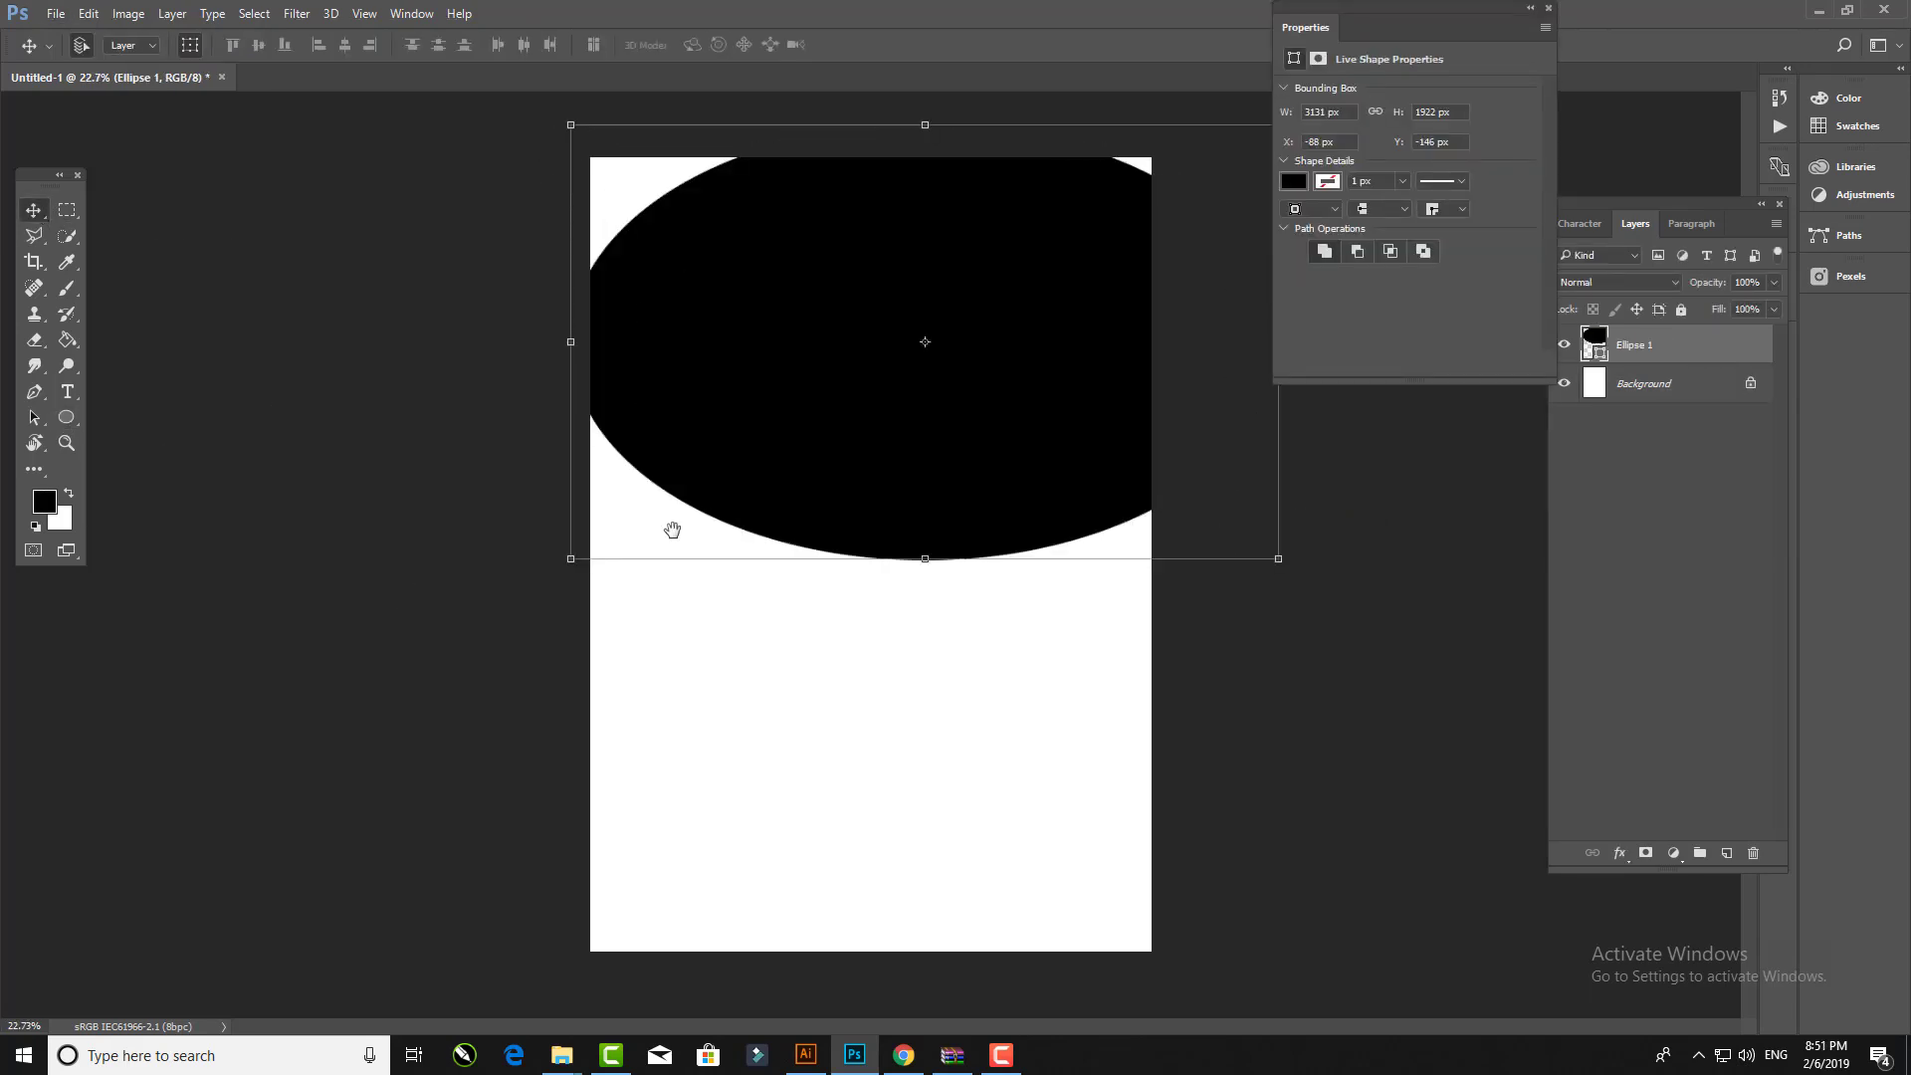
pyautogui.scroll(1, 875, 308)
pyautogui.moveTo(874, 328); pyautogui.dragTo(862, 228)
pyautogui.moveTo(858, 426); pyautogui.dragTo(761, 317)
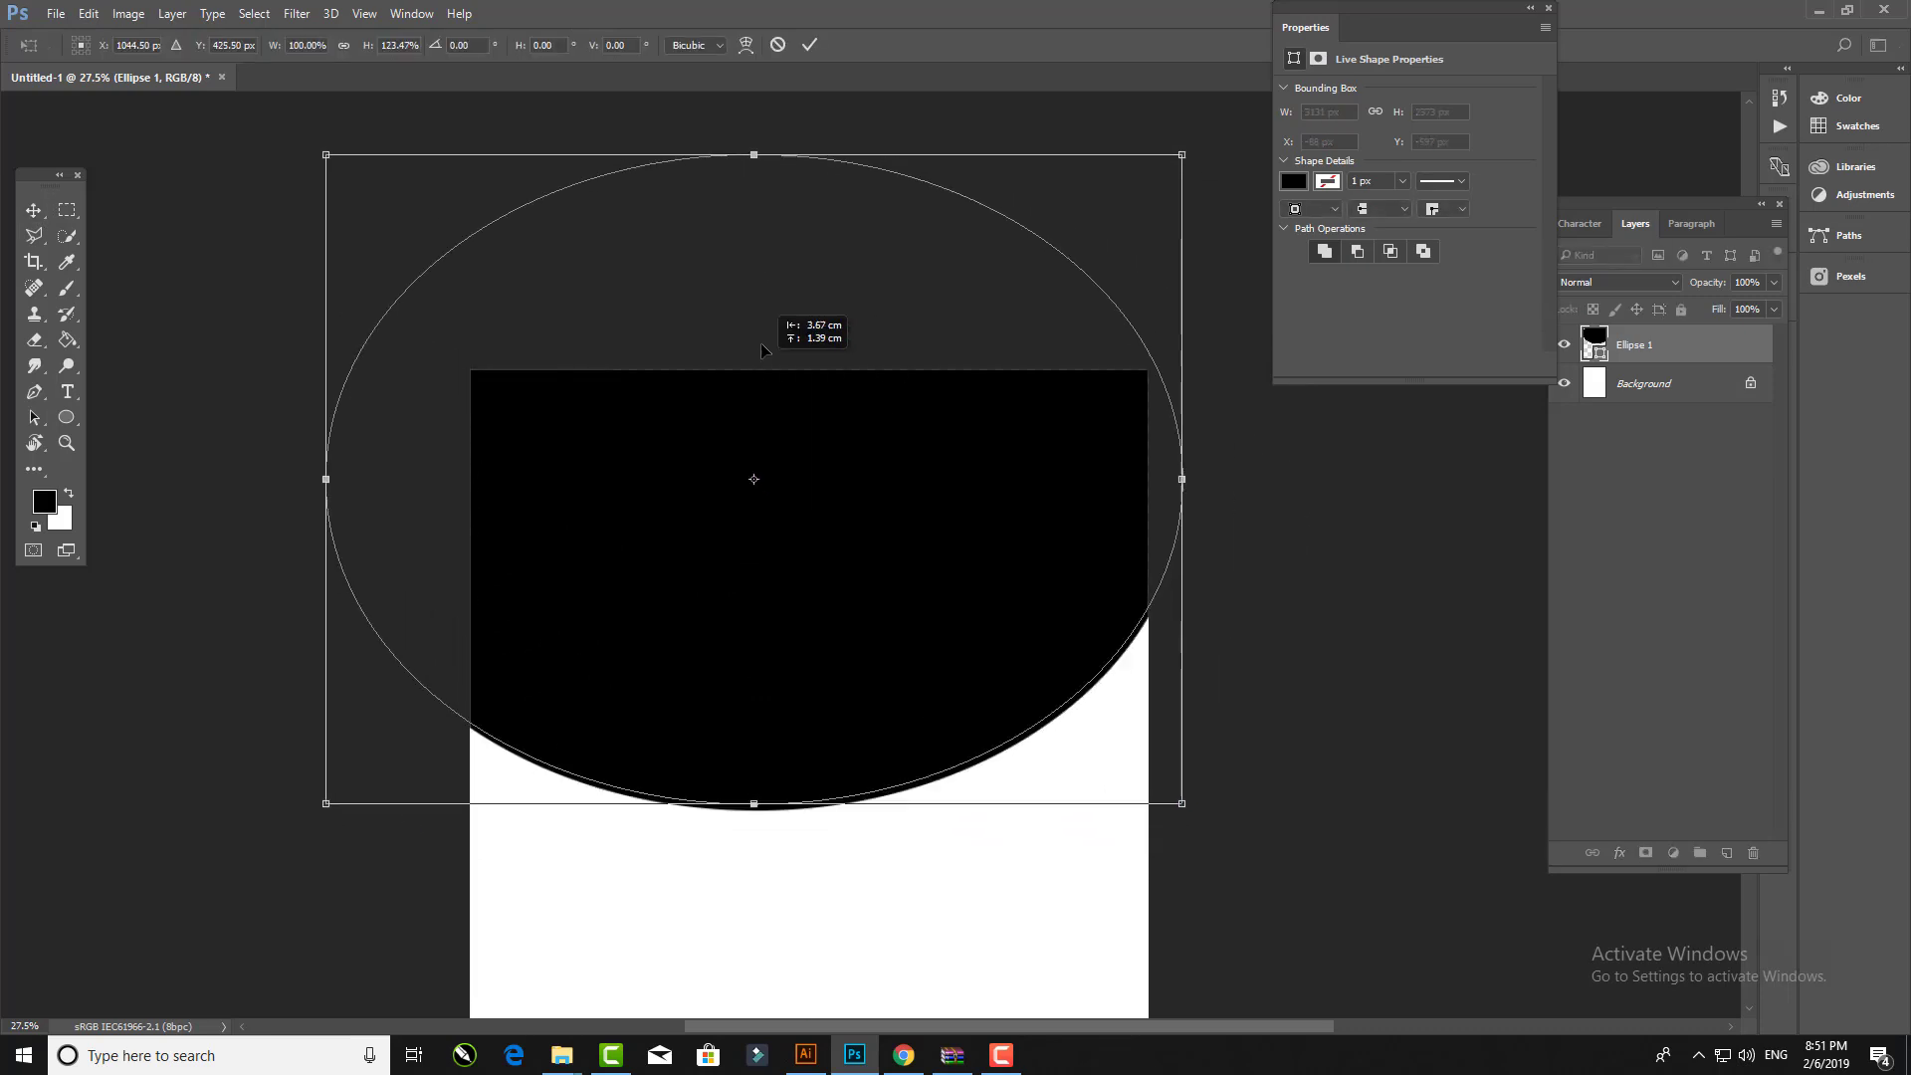
pyautogui.press('Return')
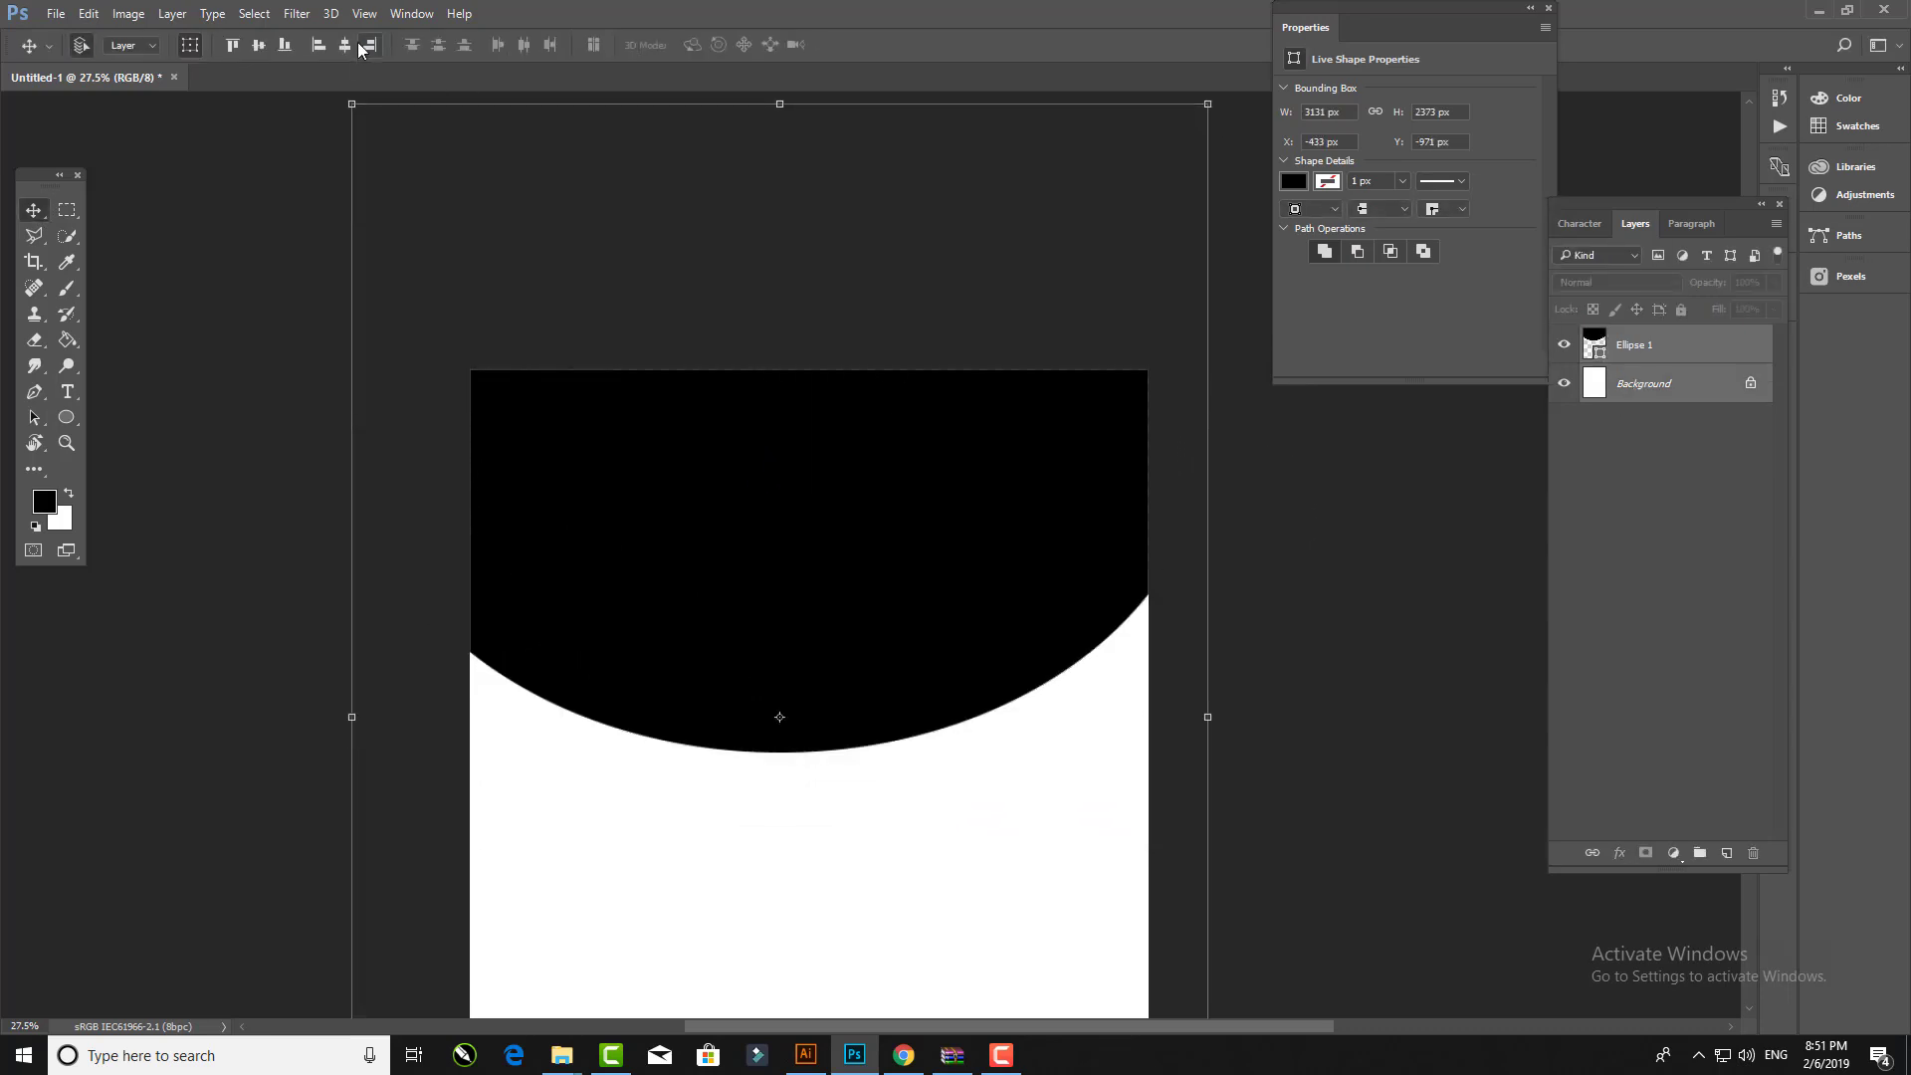
# Step: Centre the ellipse horizontally, raise and widen it, and duplicate its layer
pyautogui.click(345, 45)
pyautogui.moveTo(880, 586); pyautogui.dragTo(882, 501)
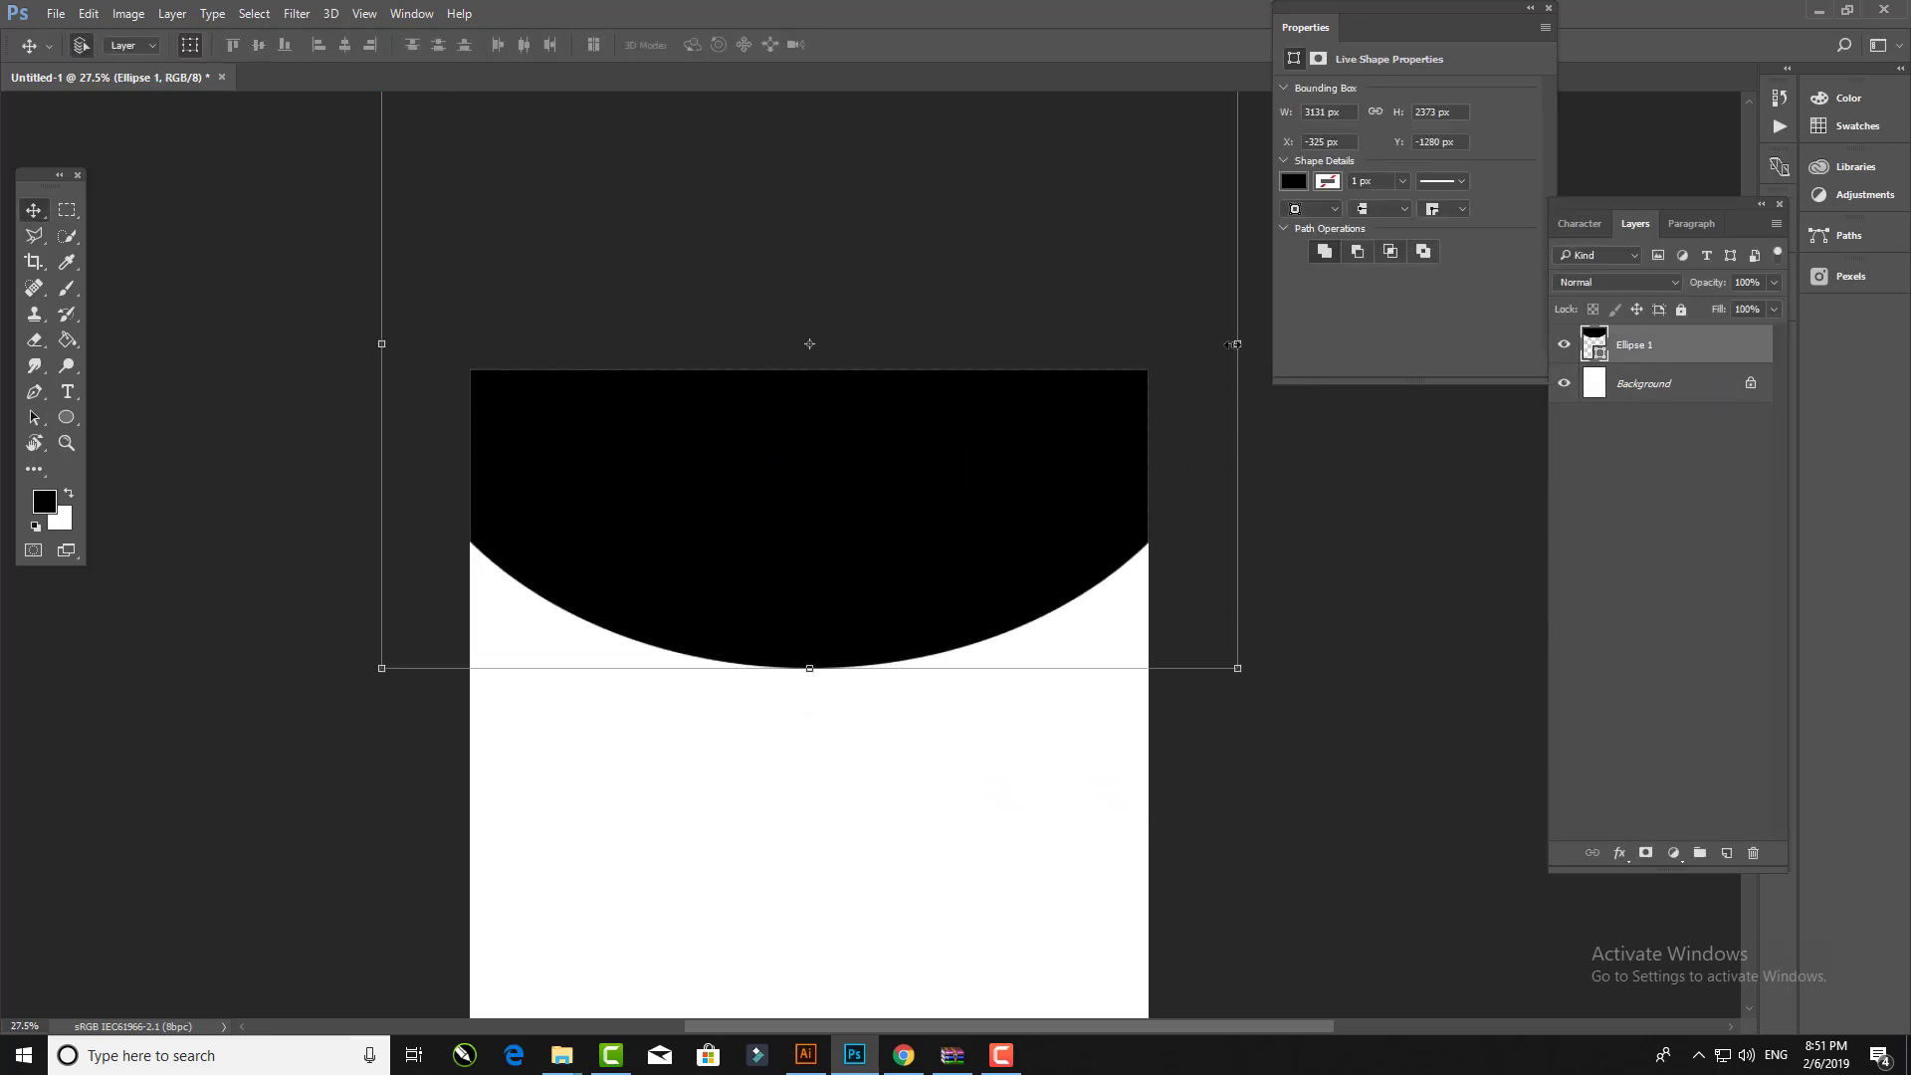
pyautogui.moveTo(1234, 345); pyautogui.dragTo(1255, 344)
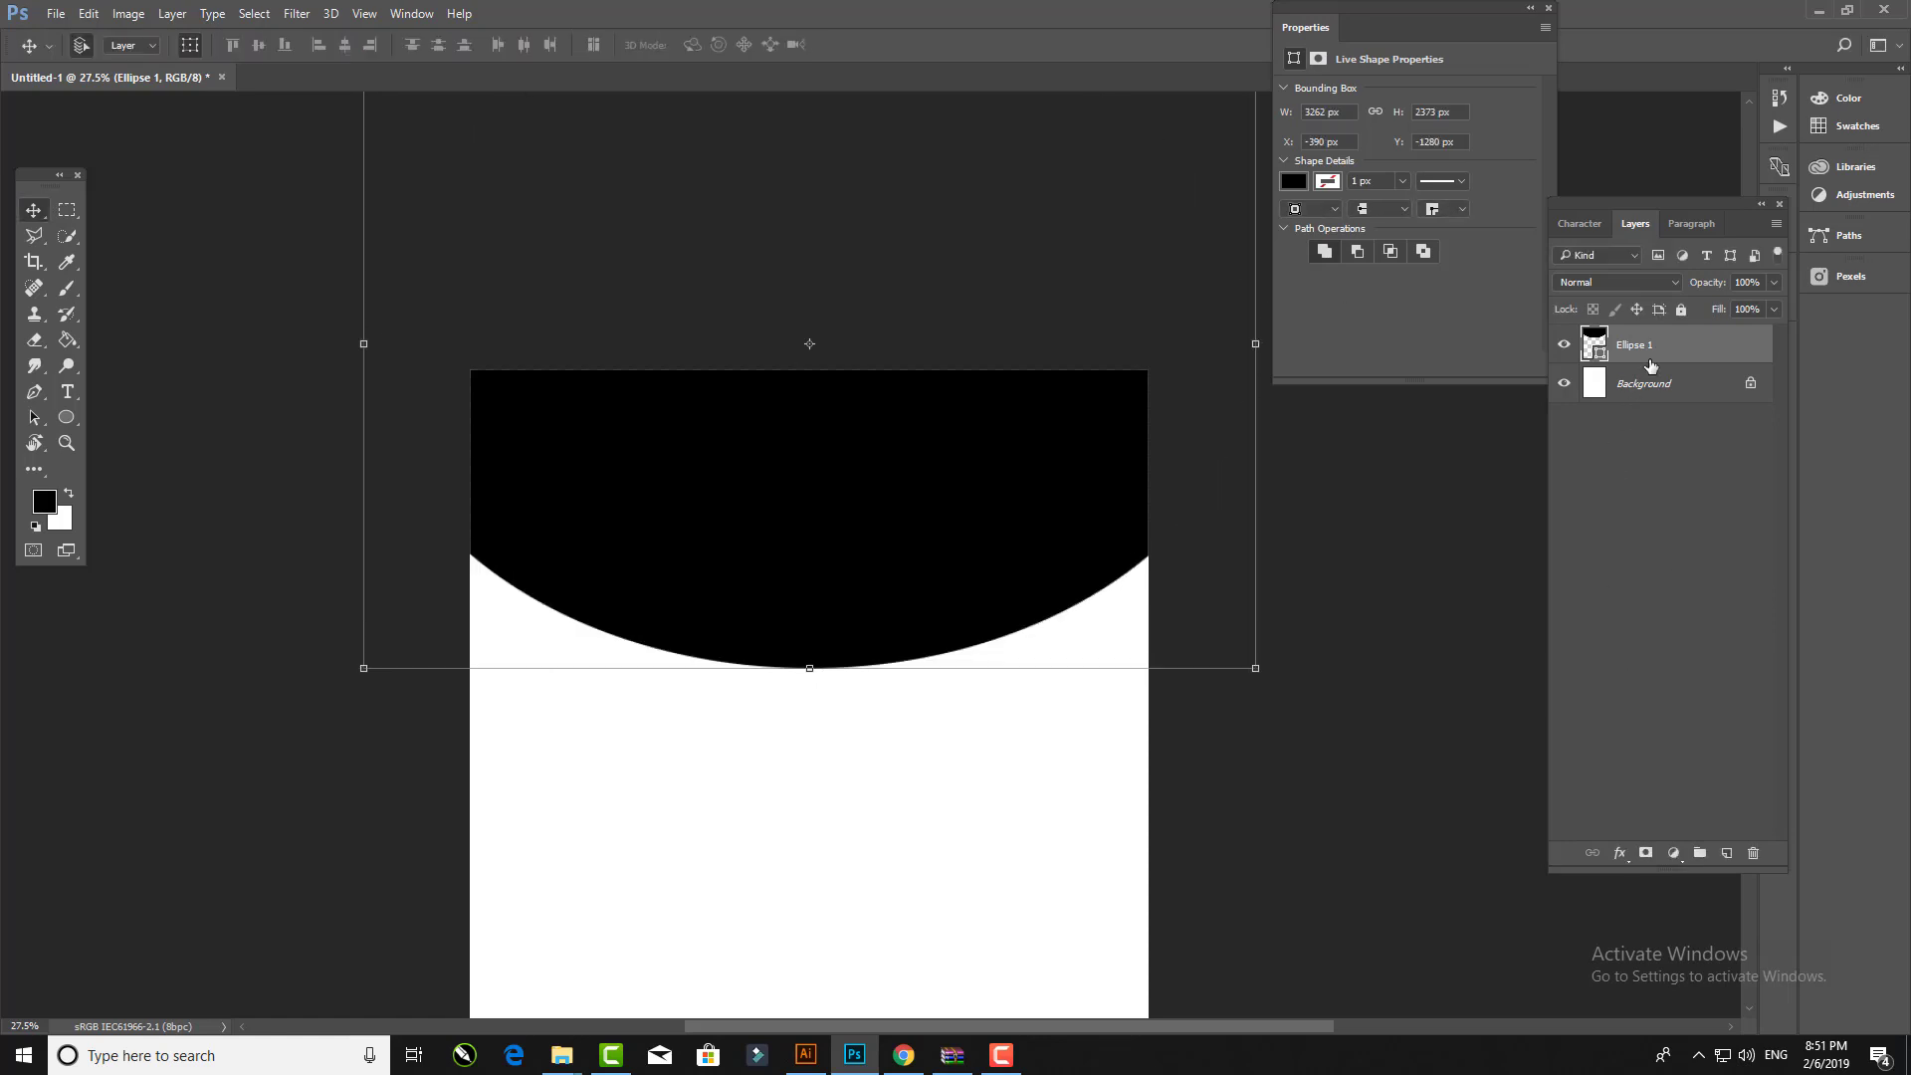
pyautogui.moveTo(1650, 366); pyautogui.dragTo(1727, 853)
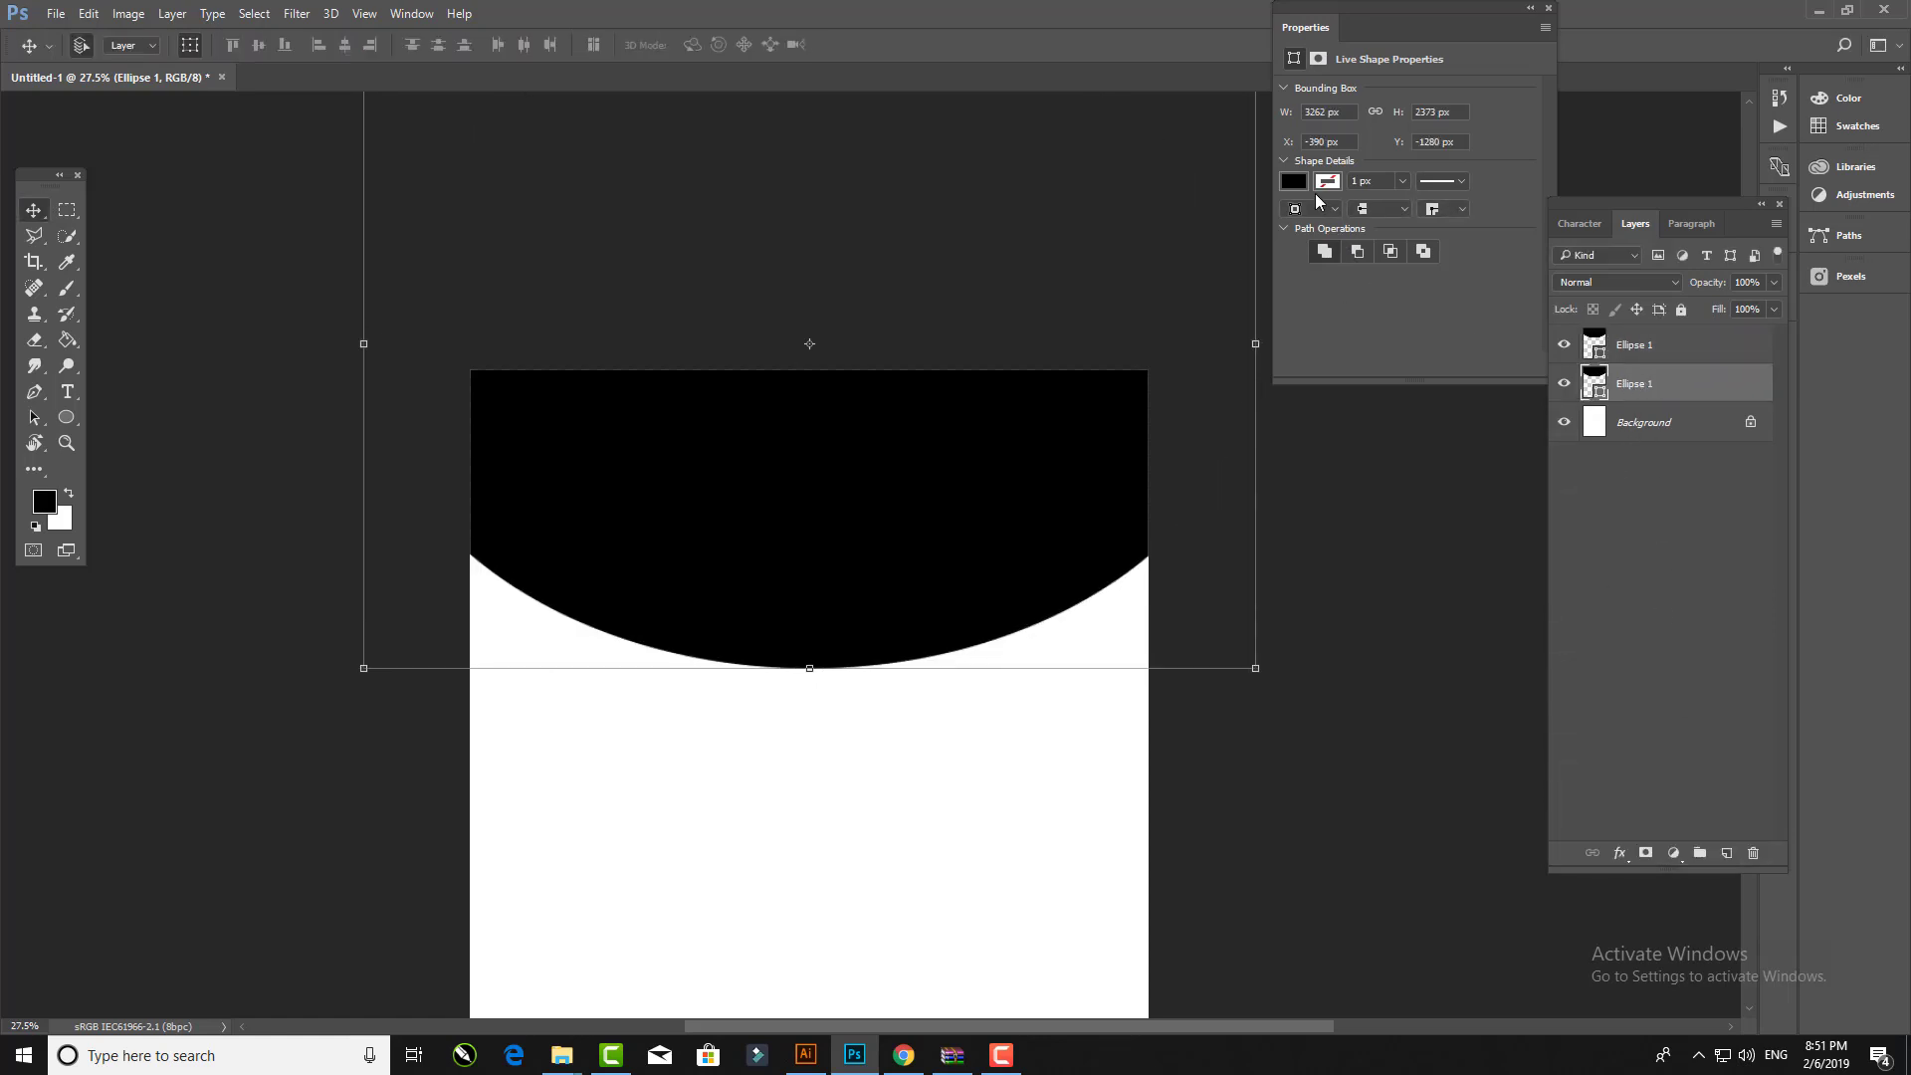
# Step: Fill the ellipse copy orange and nudge it down to show an orange rim
pyautogui.click(1295, 182)
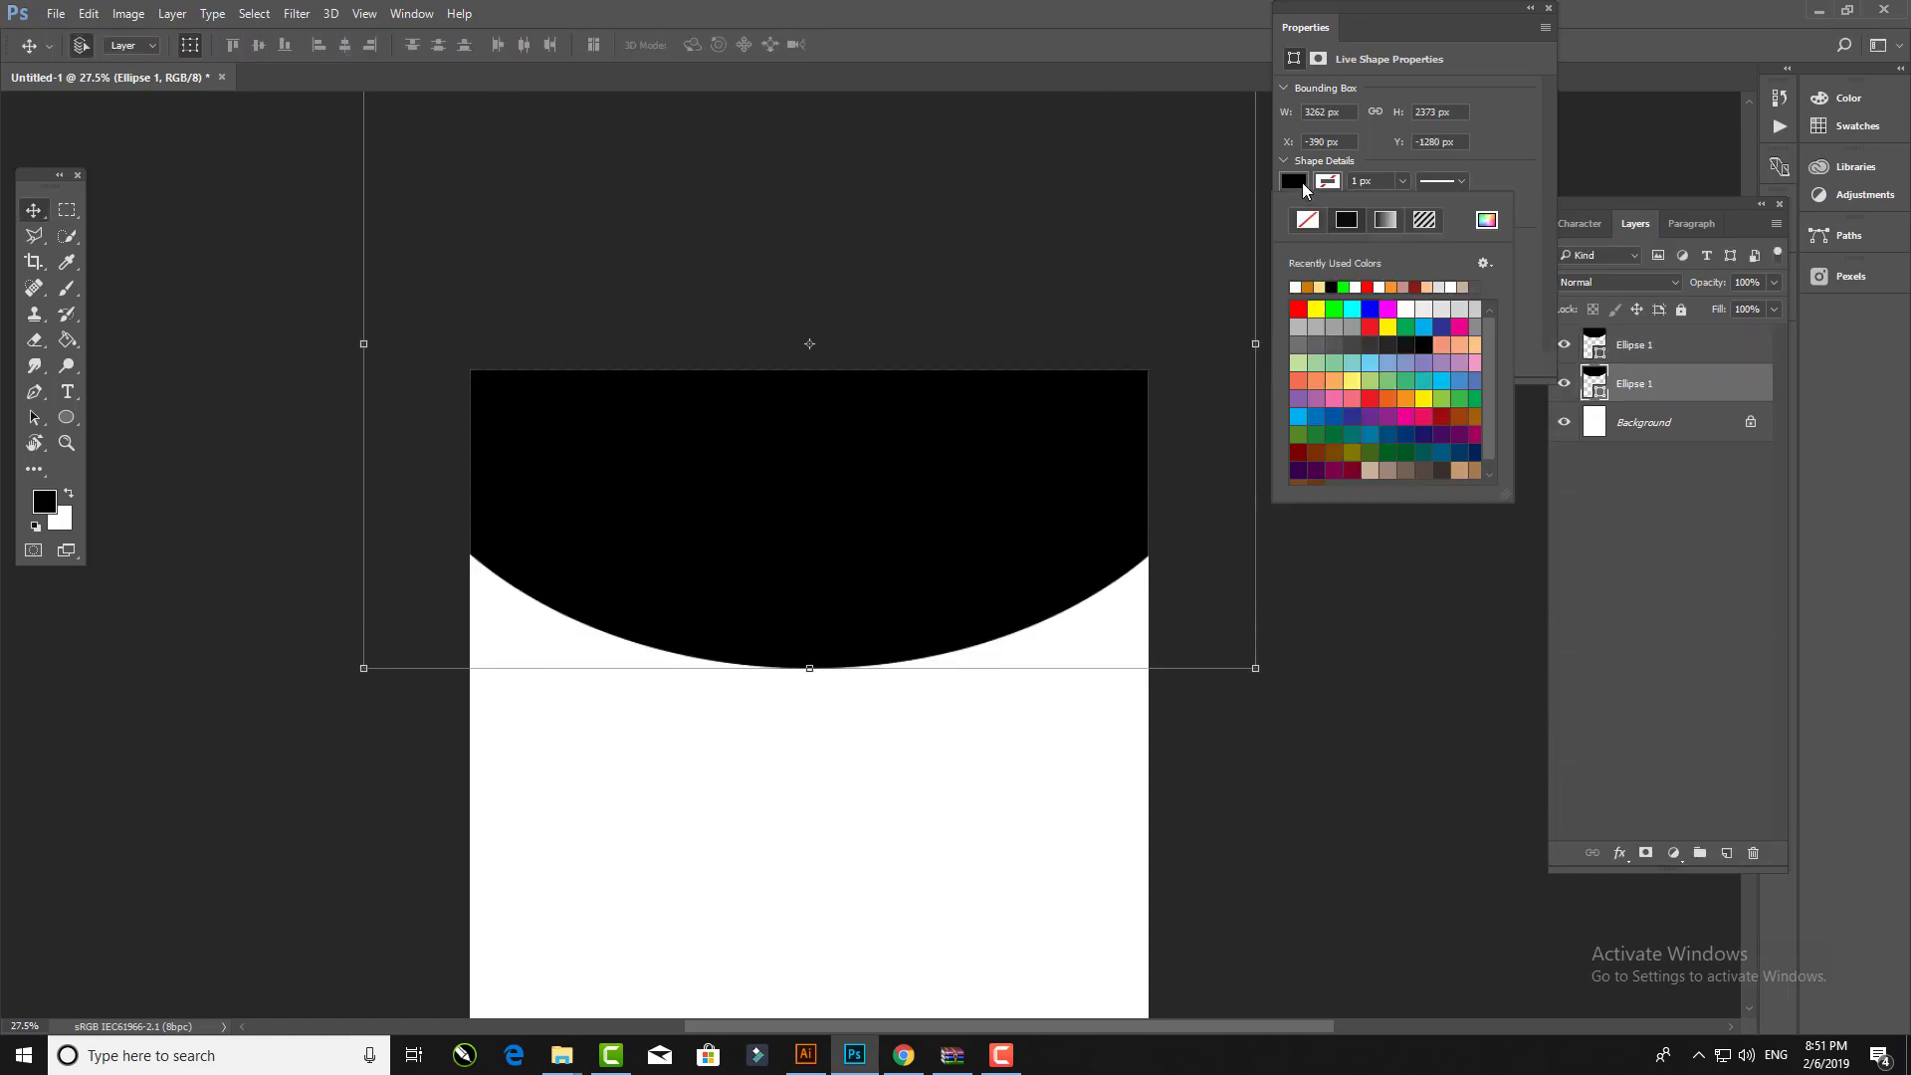
pyautogui.click(1318, 381)
pyautogui.click(725, 597)
pyautogui.hotkey('shift', 'Down')
pyautogui.hotkey('shift', 'Down')
pyautogui.hotkey('shift', 'Down')
pyautogui.hotkey('shift', 'Down')
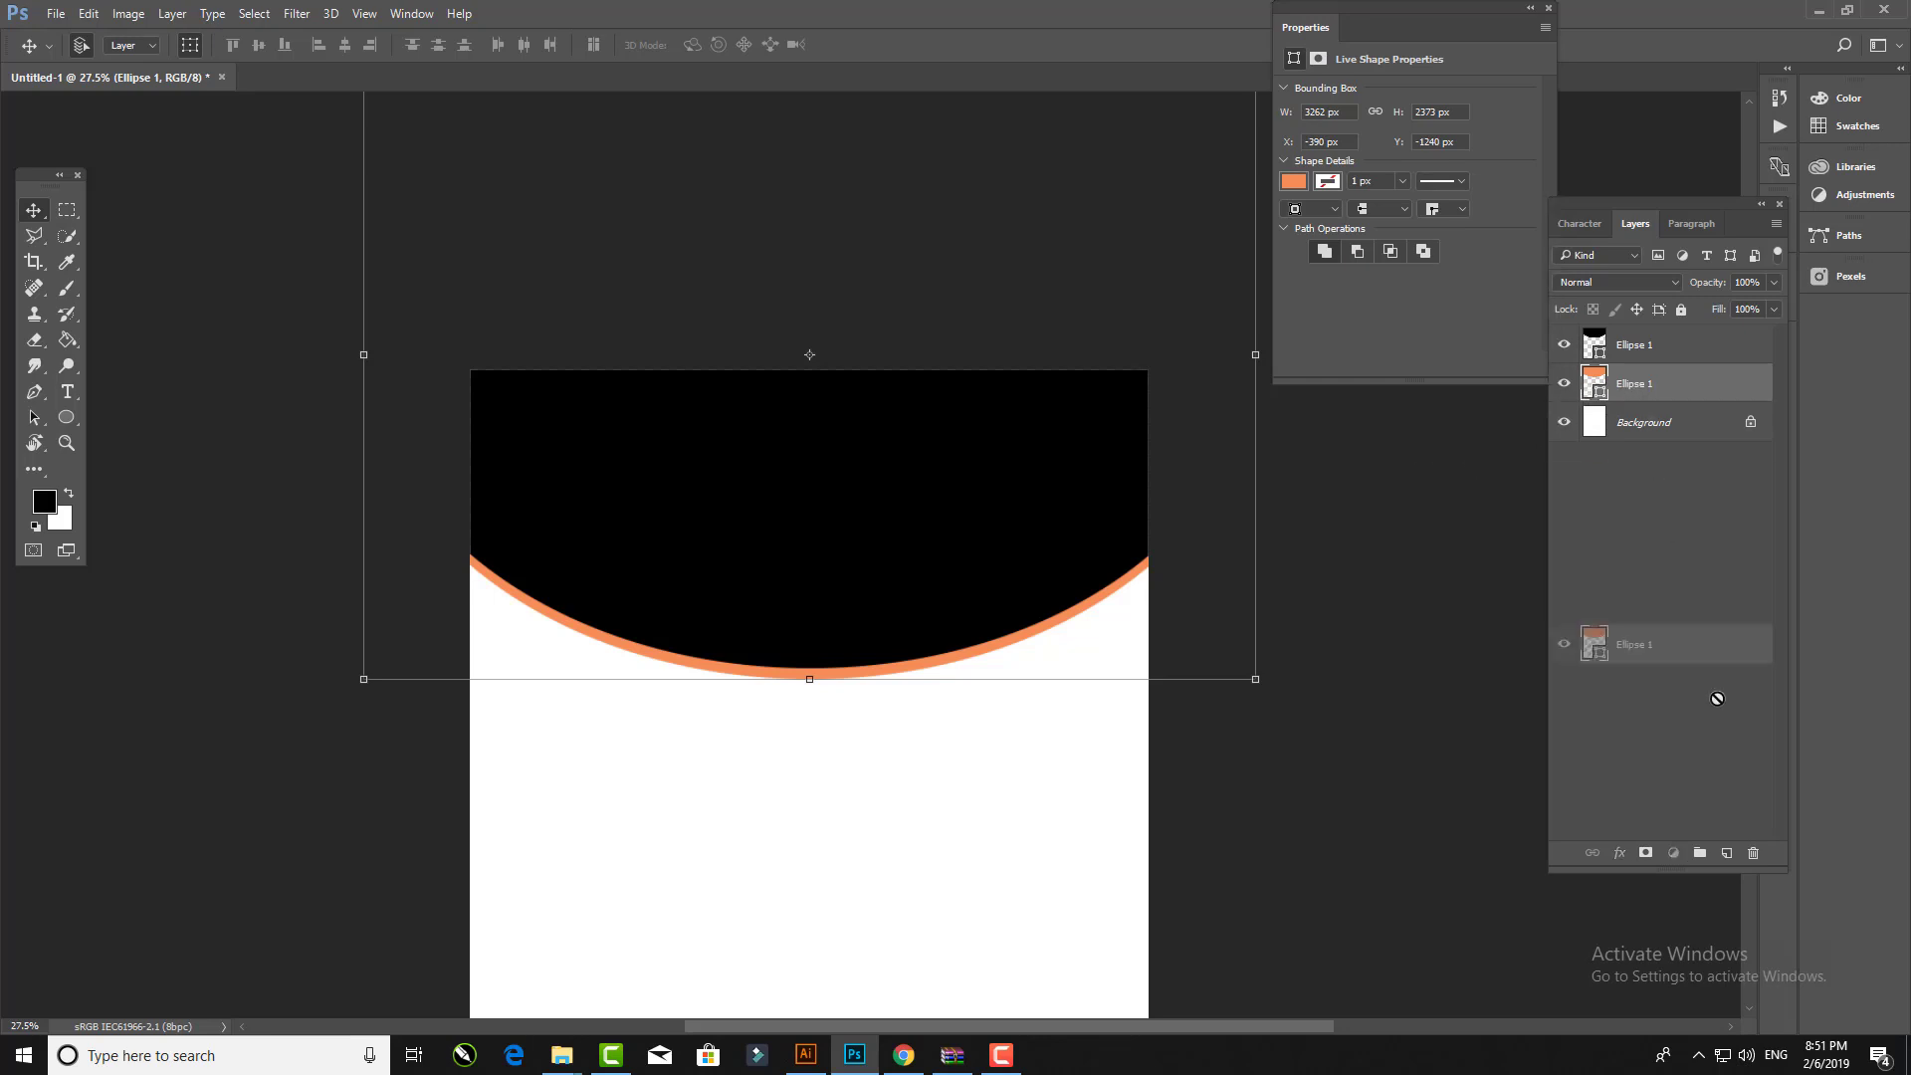
# Step: Duplicate the orange ellipse, nudge the copy lower and fill it white
pyautogui.moveTo(1613, 413); pyautogui.dragTo(1726, 853)
pyautogui.click(1647, 426)
pyautogui.hotkey('shift', 'Down')
pyautogui.hotkey('shift', 'Down')
pyautogui.hotkey('shift', 'Down')
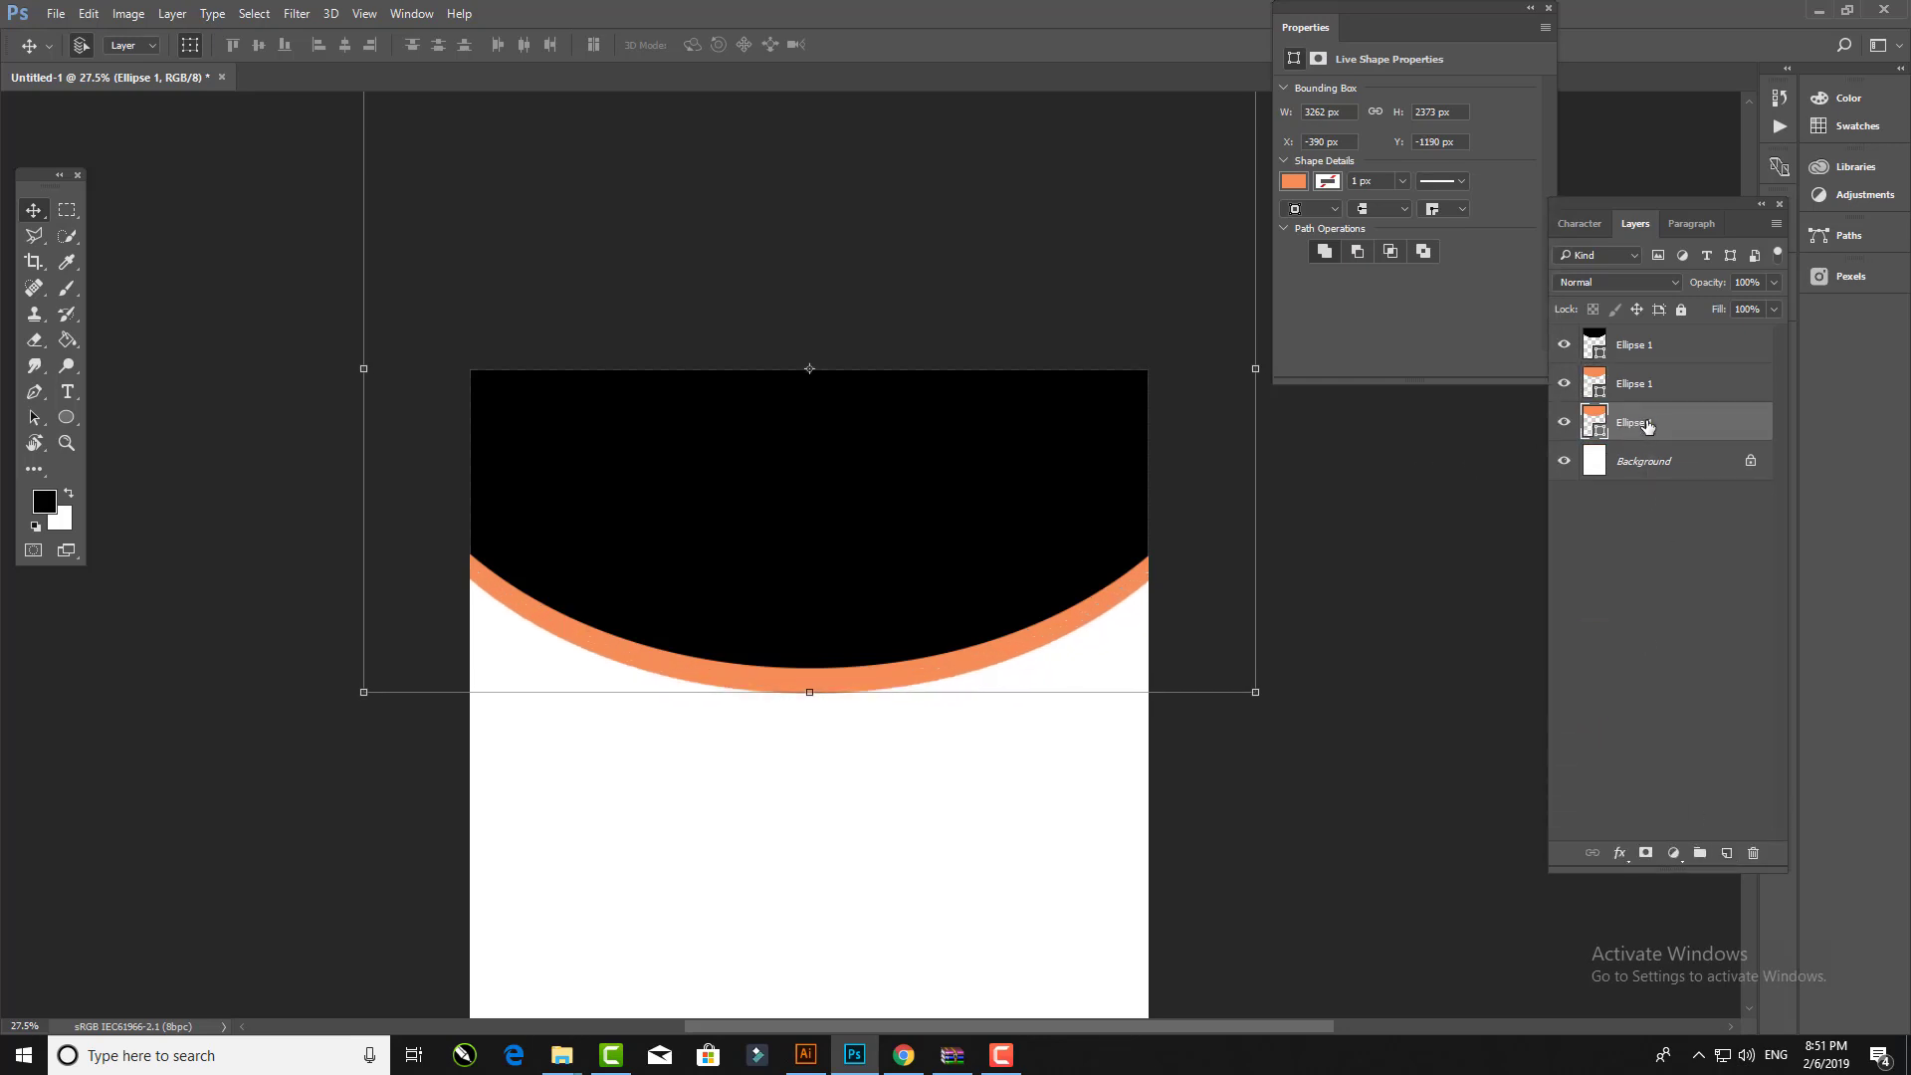
pyautogui.click(1293, 180)
pyautogui.click(1295, 287)
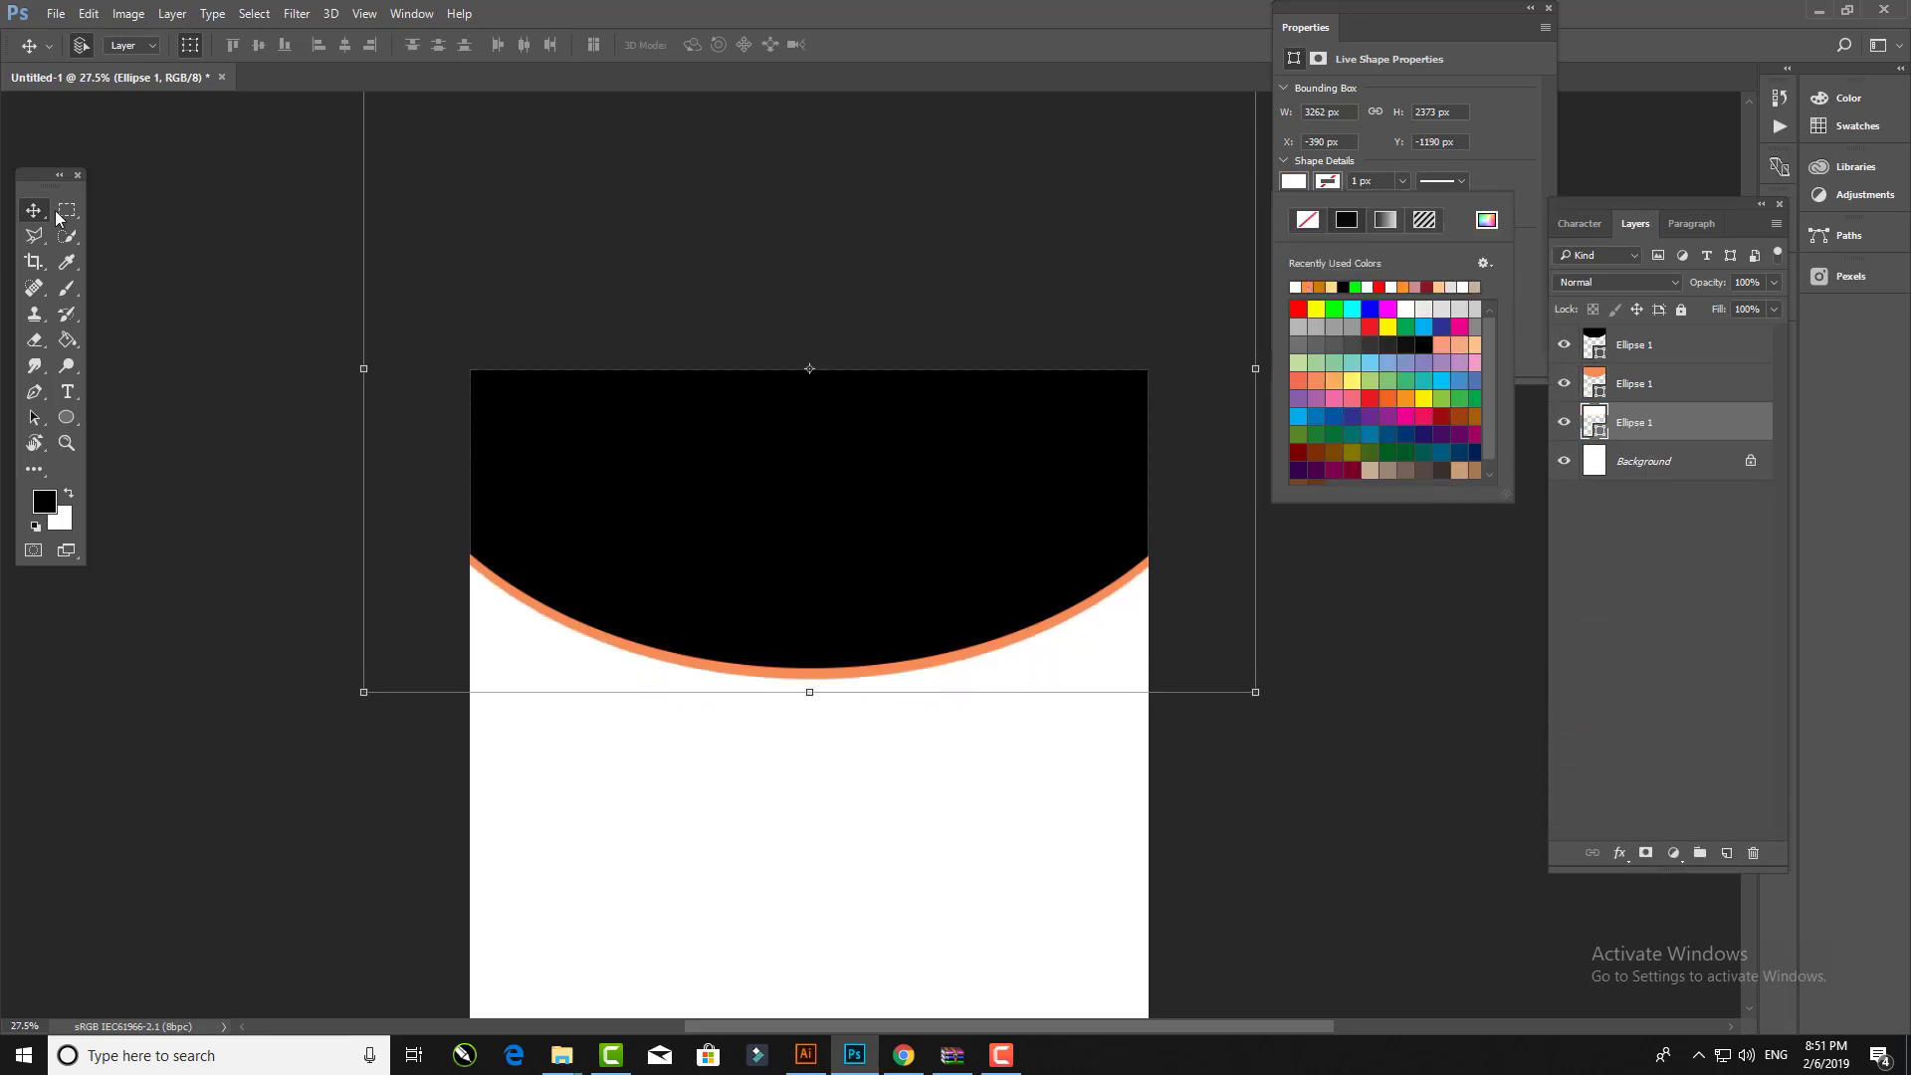
pyautogui.press('Return')
pyautogui.click(1648, 468)
# Step: Add a light blue Solid Color fill layer (C 20, M 0, Y 0) behind the header
pyautogui.click(1673, 853)
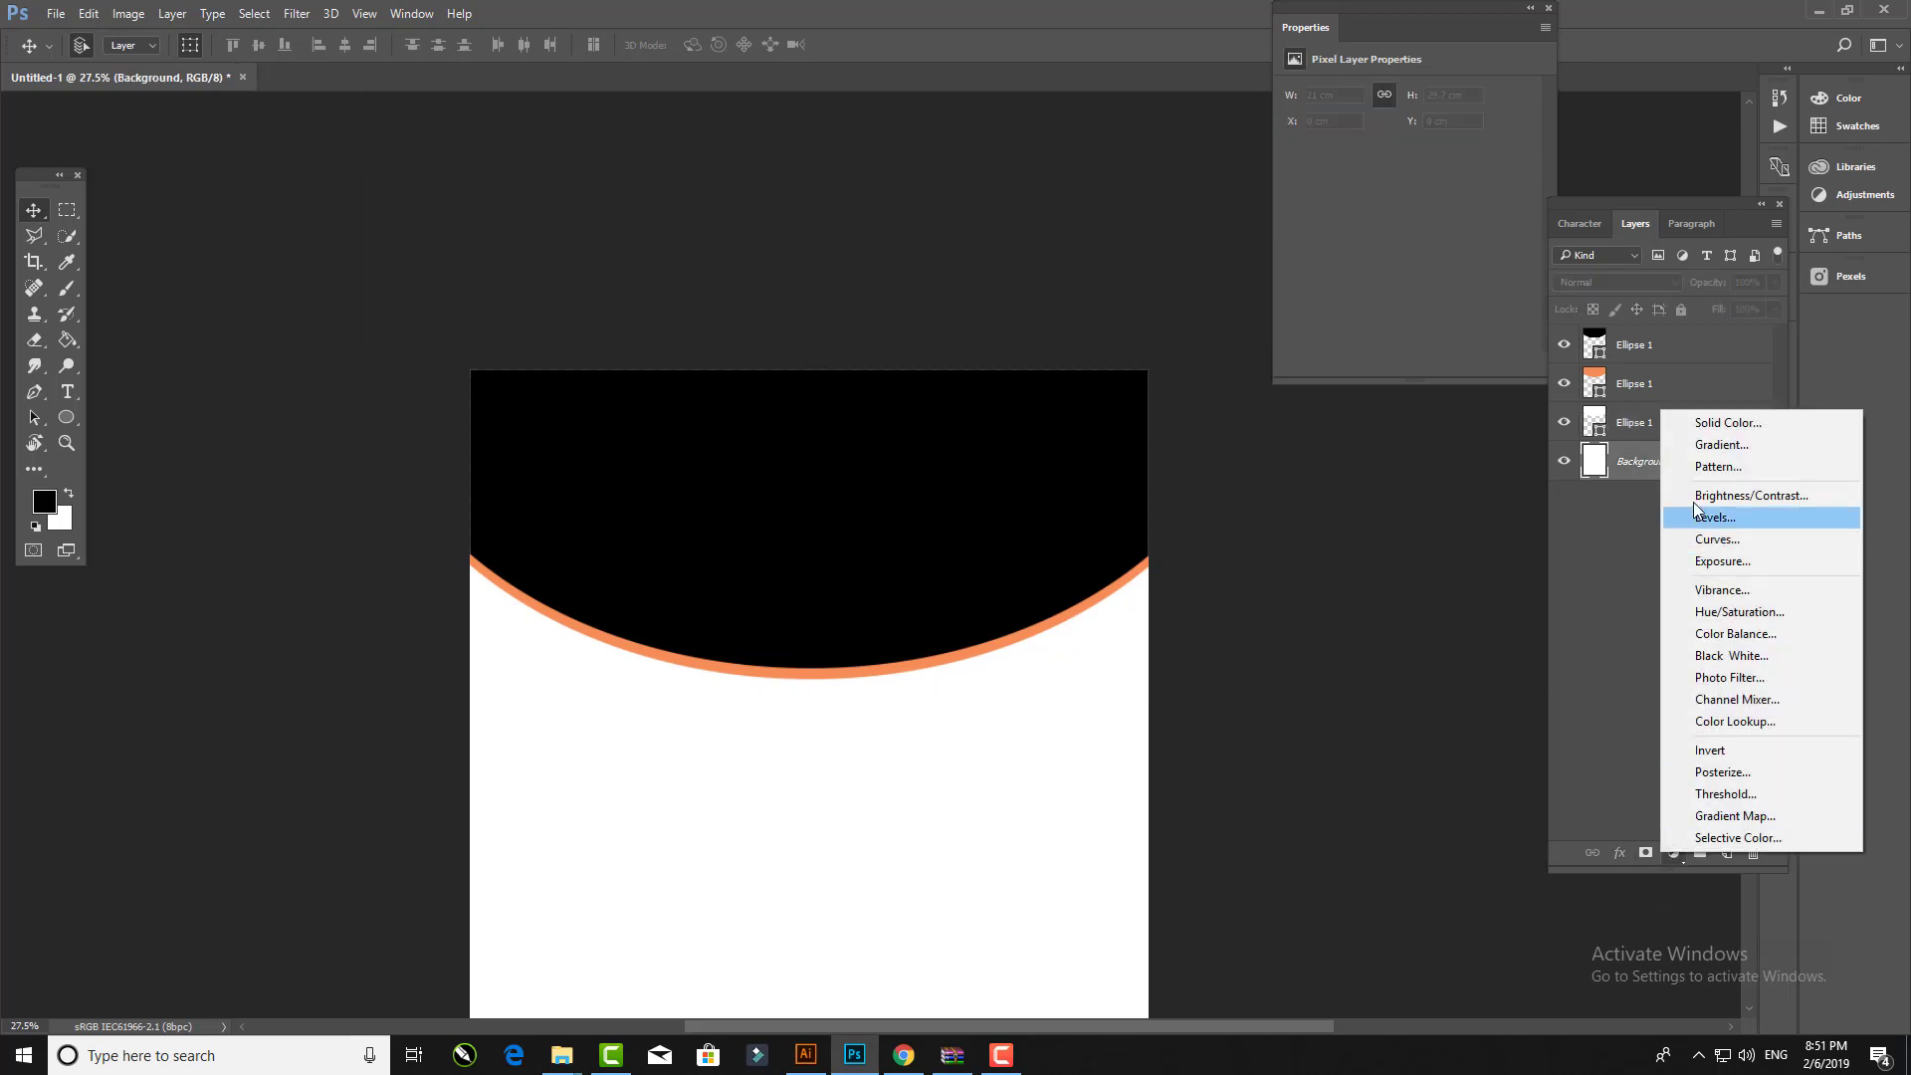
pyautogui.click(1706, 424)
pyautogui.click(1685, 732)
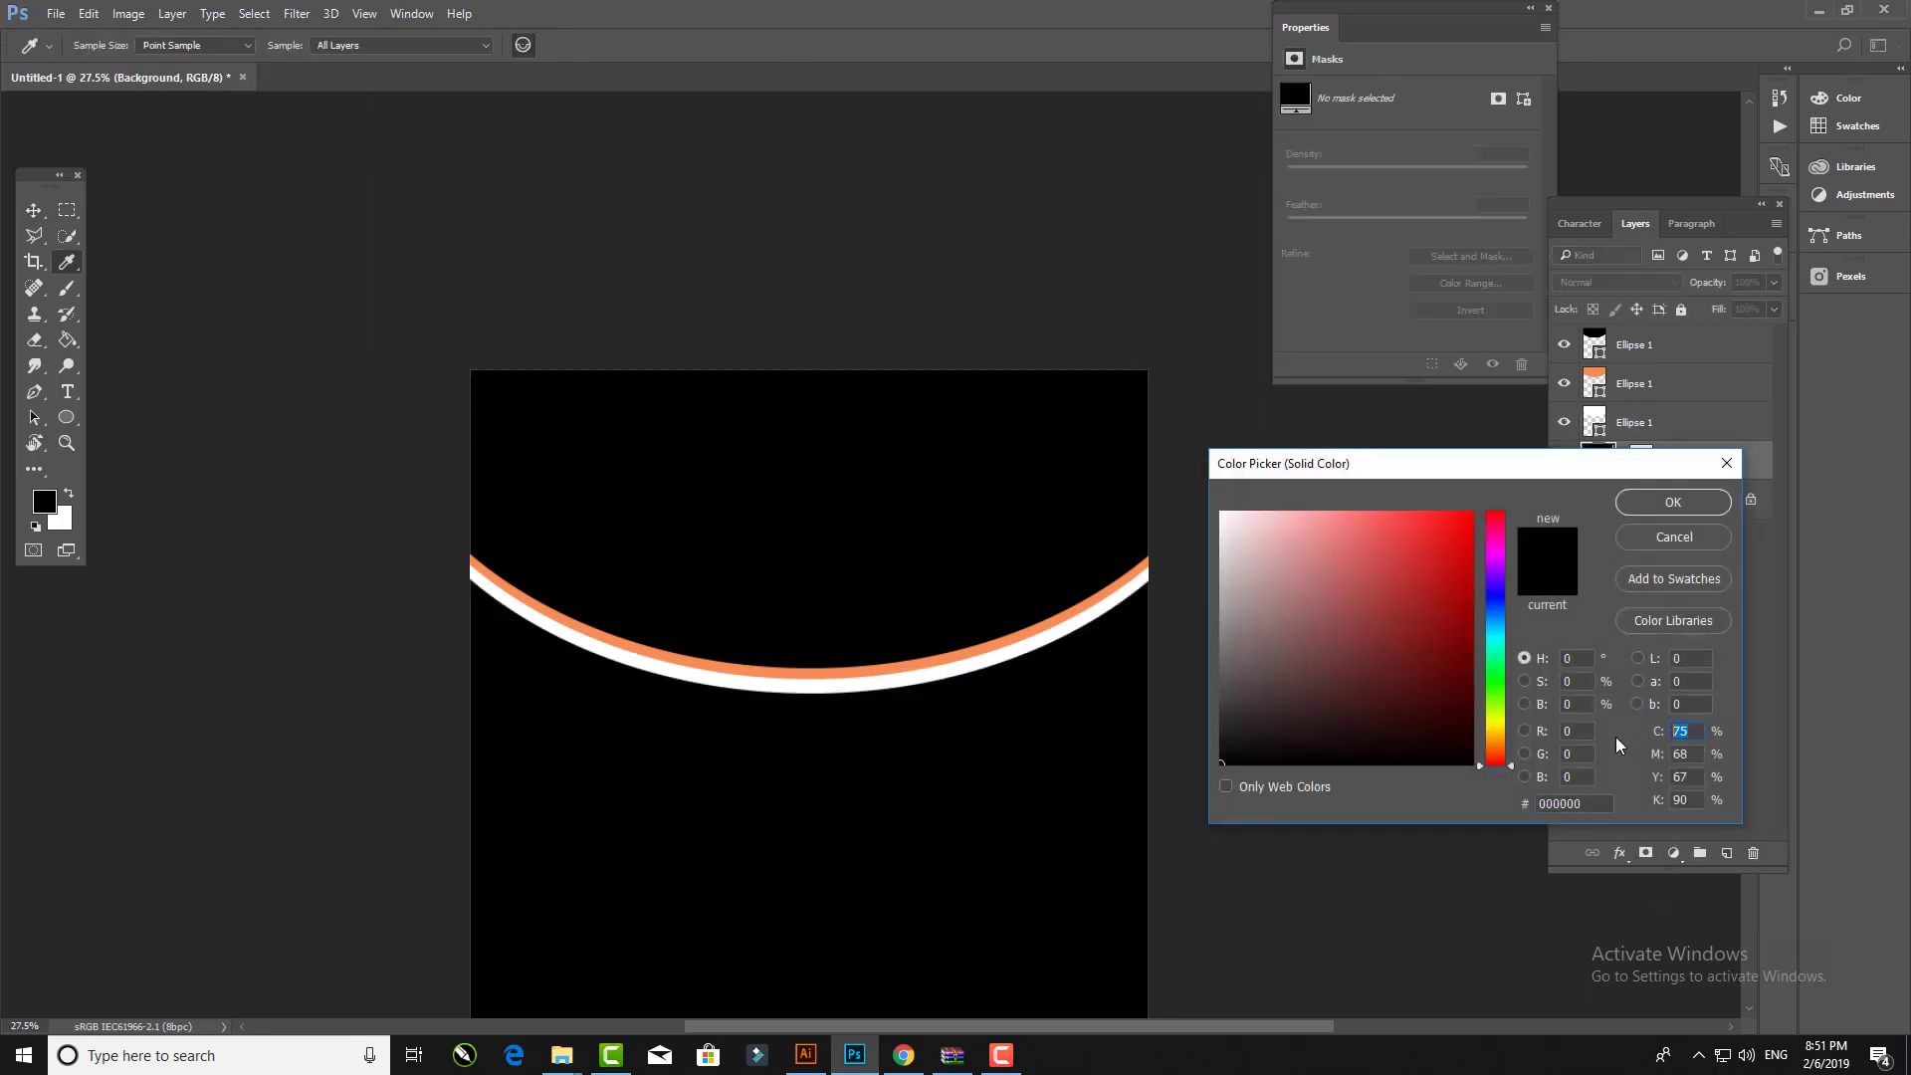
pyautogui.write('20')
pyautogui.press('Tab')
pyautogui.write('0')
pyautogui.press('Tab')
pyautogui.write('0')
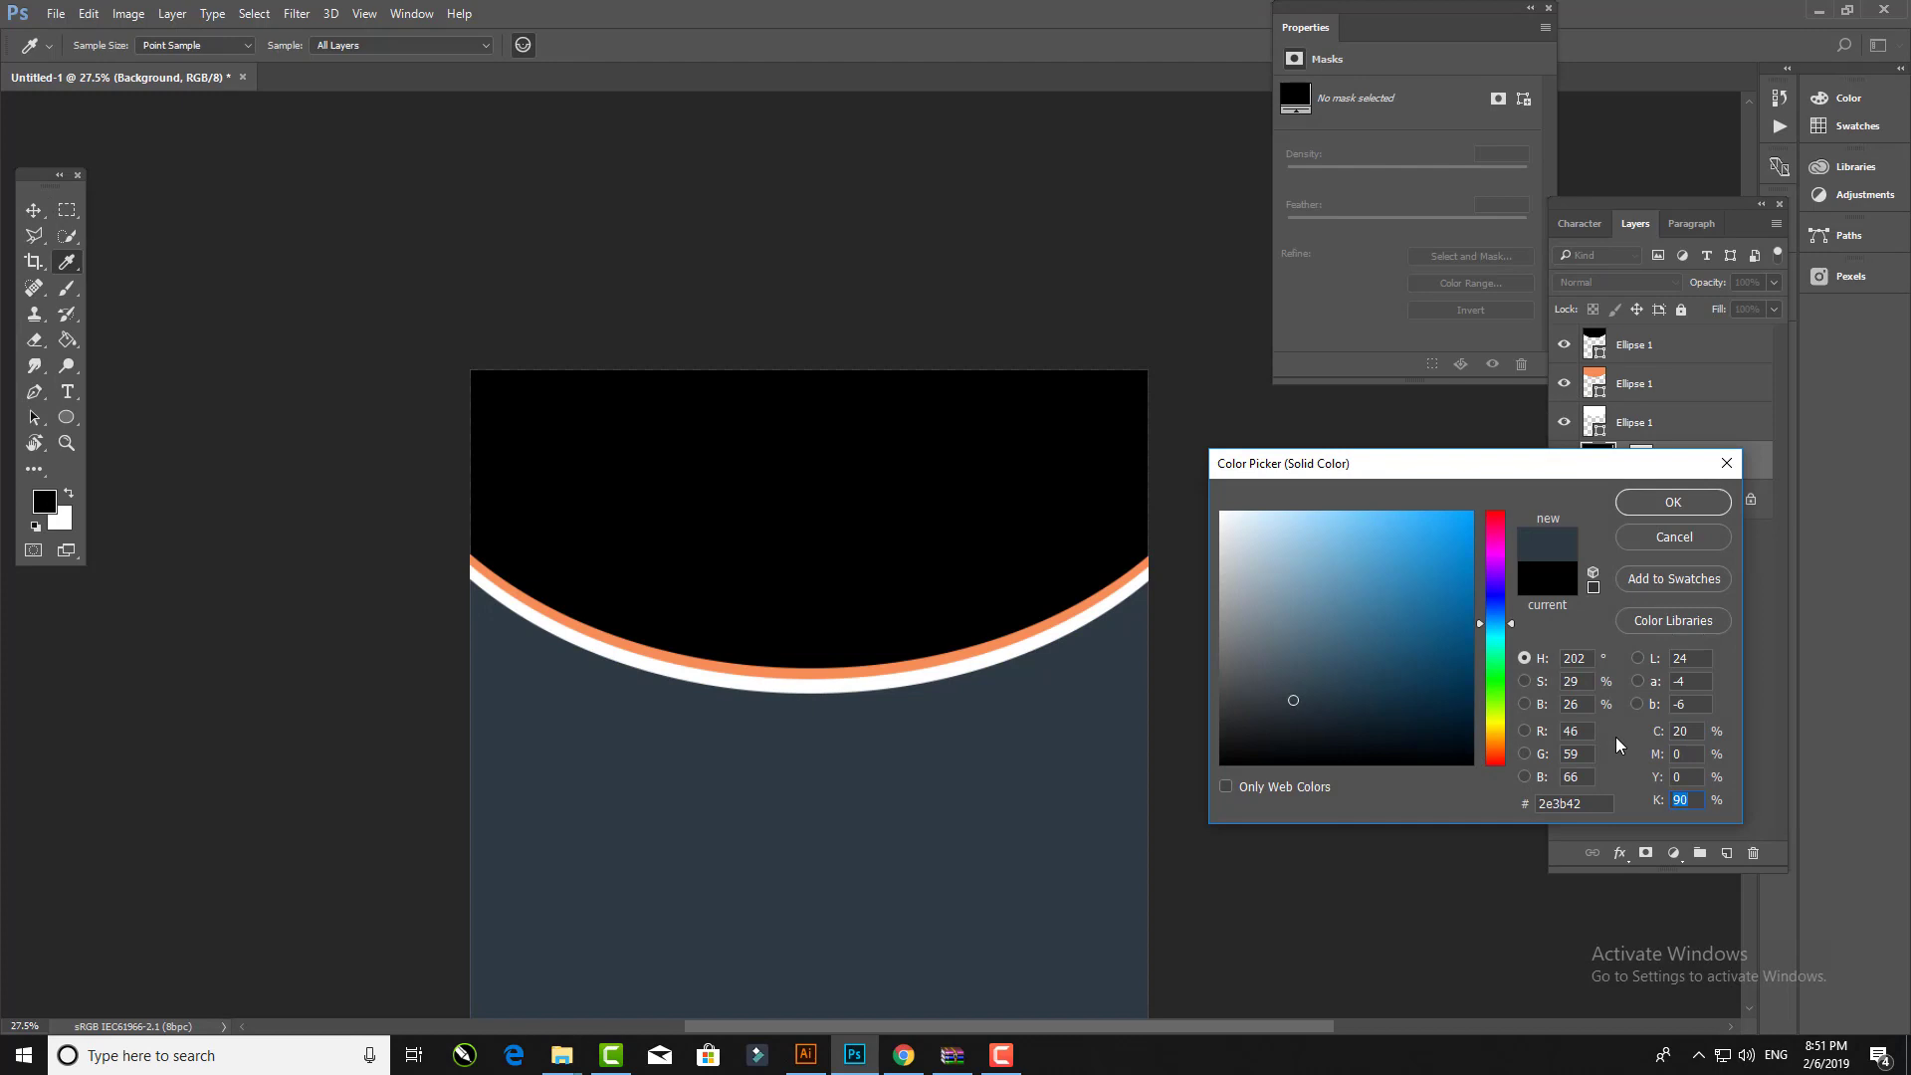
pyautogui.write('0')
pyautogui.click(1672, 521)
pyautogui.keyDown('ctrl'); pyautogui.click(686, 665); pyautogui.keyUp('ctrl')
pyautogui.scroll(2, 688, 693)
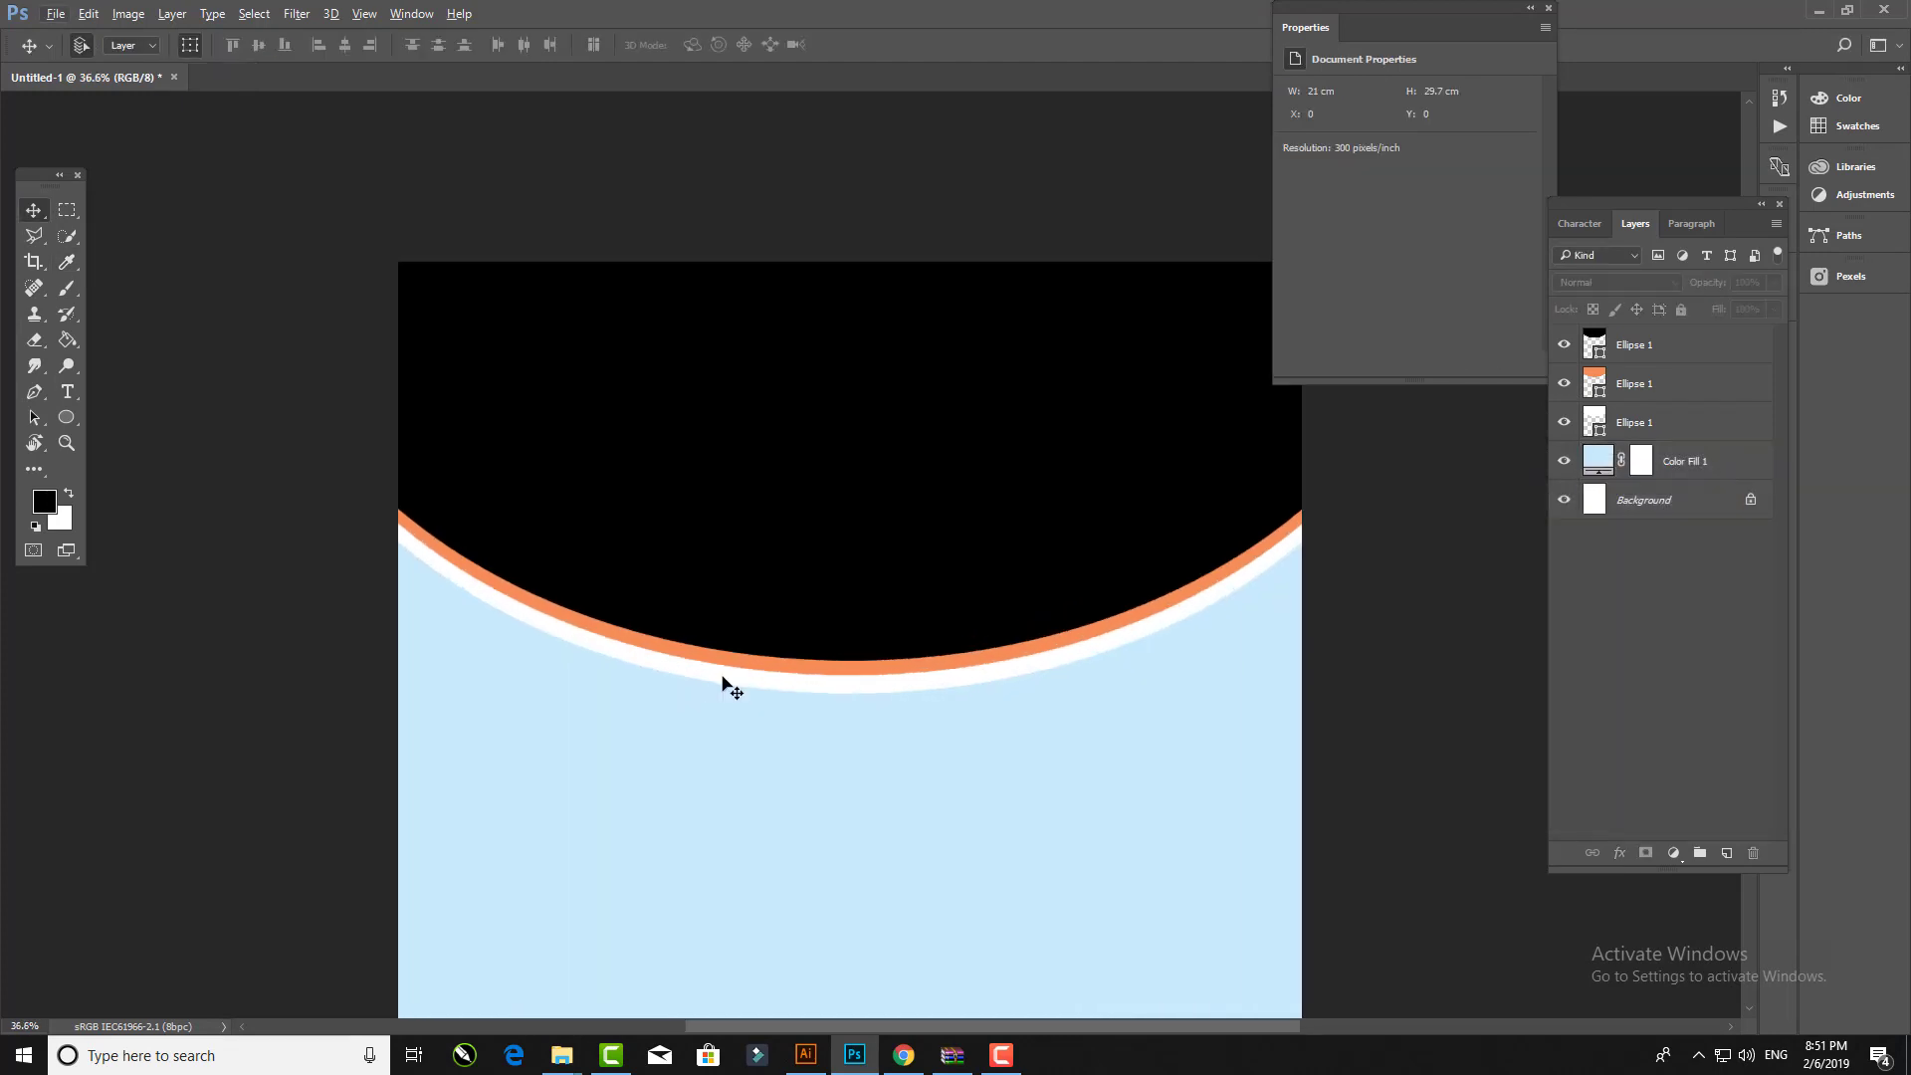
pyautogui.scroll(-1, 982, 763)
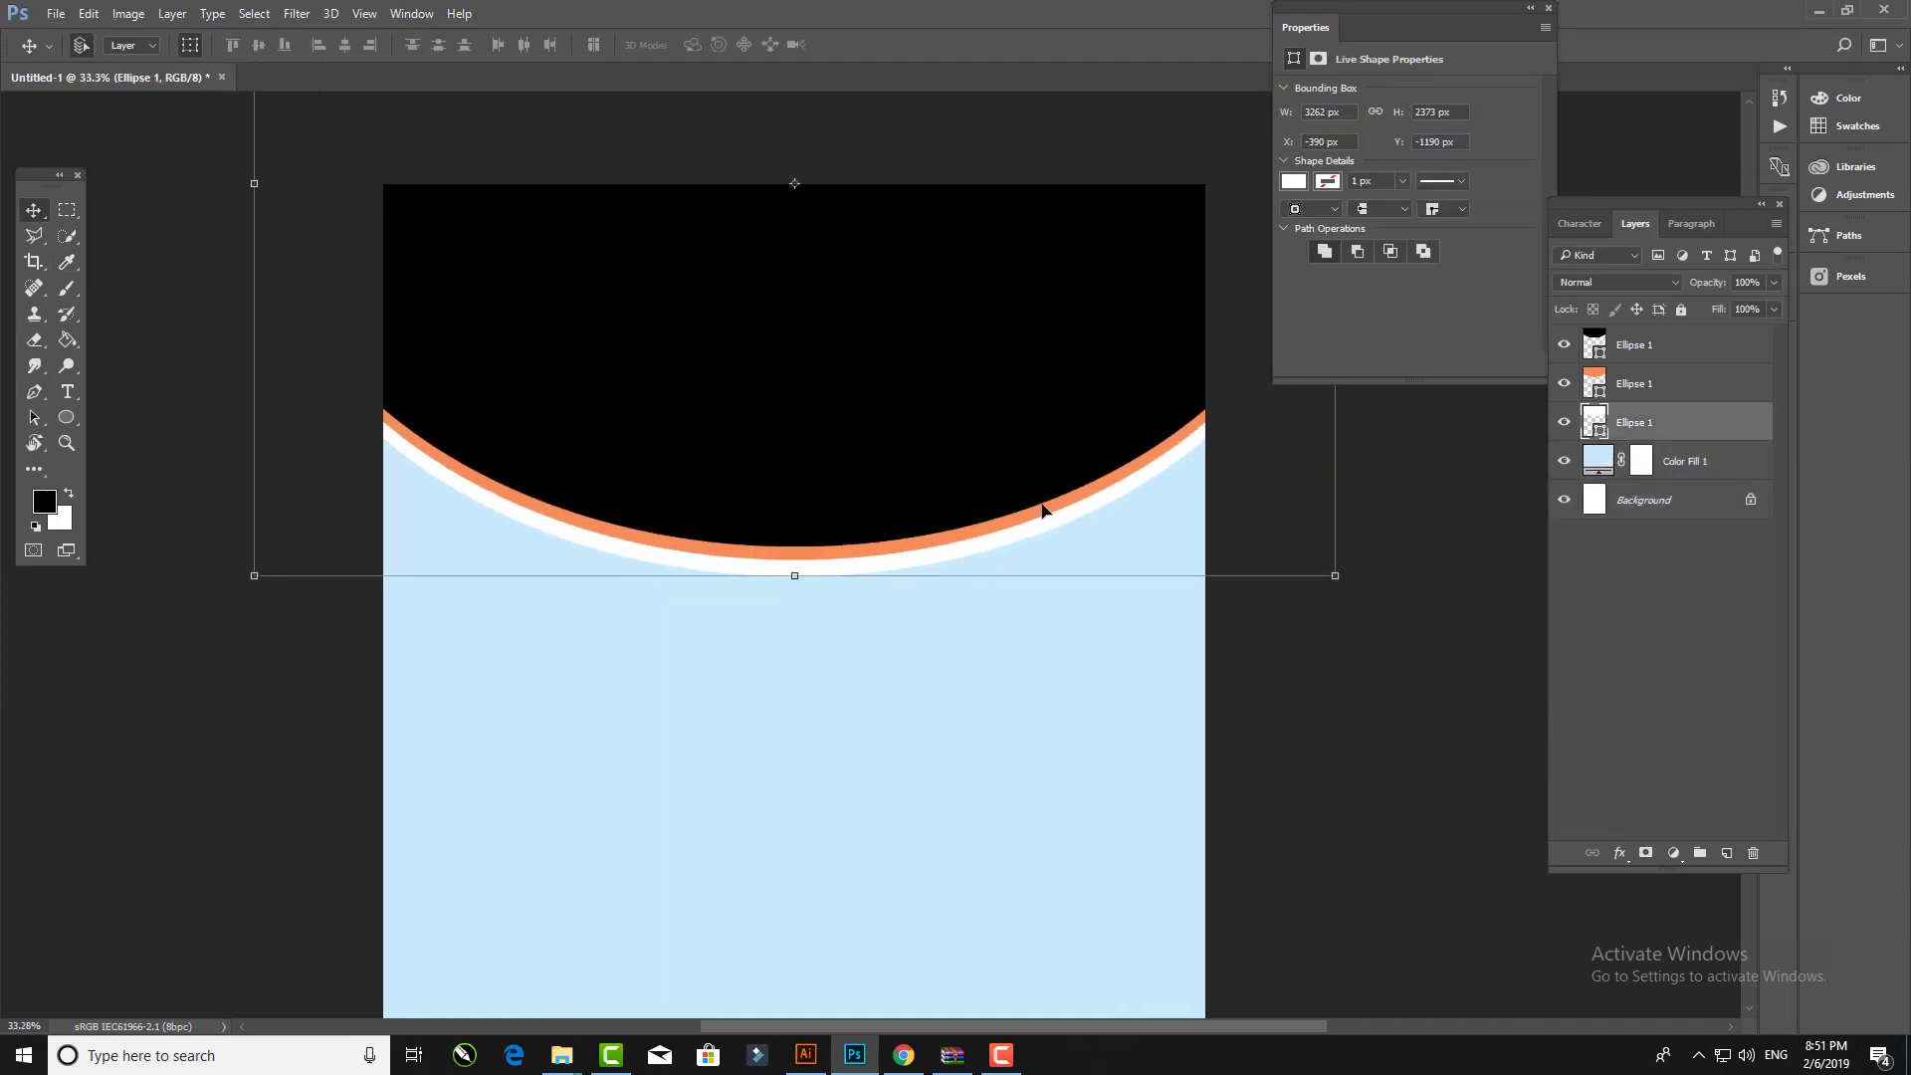
# Step: Duplicate the orange rim below the white one, nudge it down and tilt it slightly
pyautogui.keyDown('ctrl'); pyautogui.click(1088, 514); pyautogui.keyUp('ctrl')
pyautogui.keyDown('alt'); pyautogui.moveTo(1642, 386); pyautogui.dragTo(1632, 442); pyautogui.keyUp('alt')
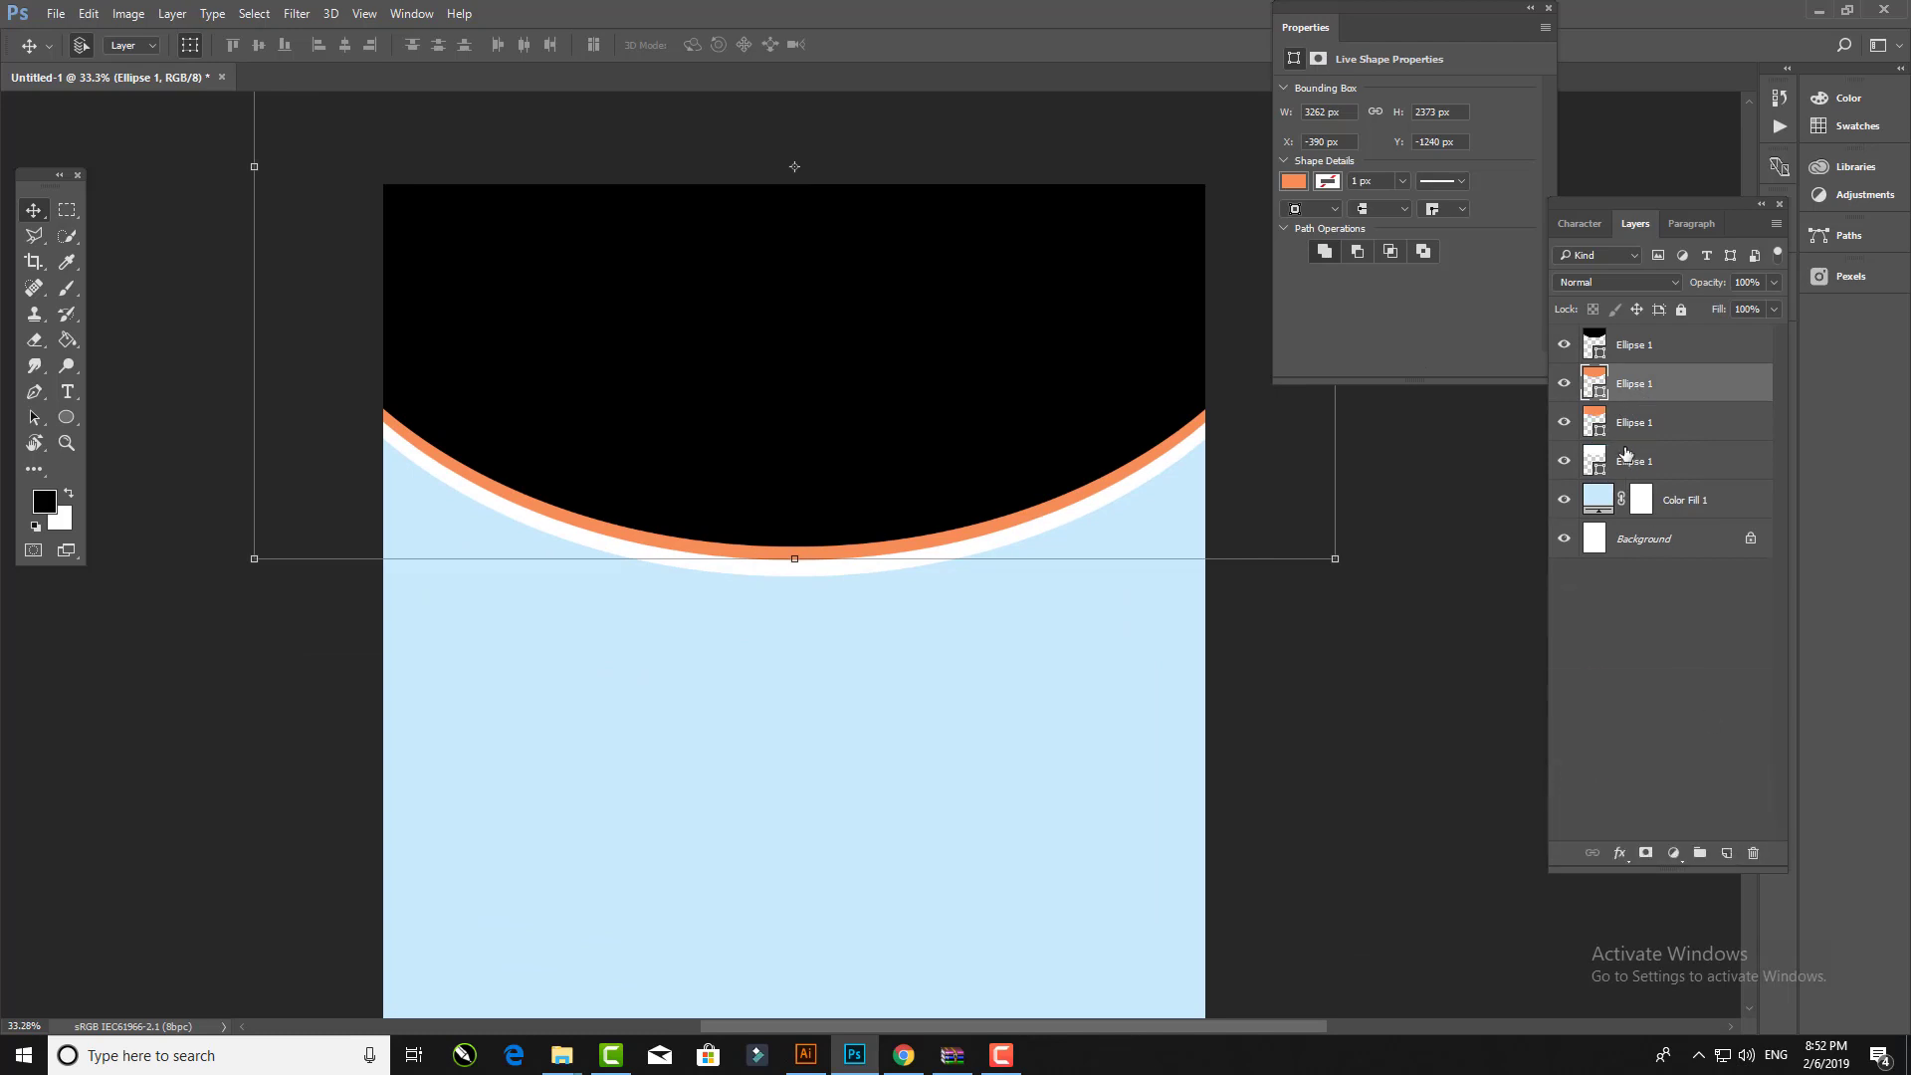
pyautogui.hotkey('shift', 'Down')
pyautogui.hotkey('shift', 'Down')
pyautogui.hotkey('shift', 'Down')
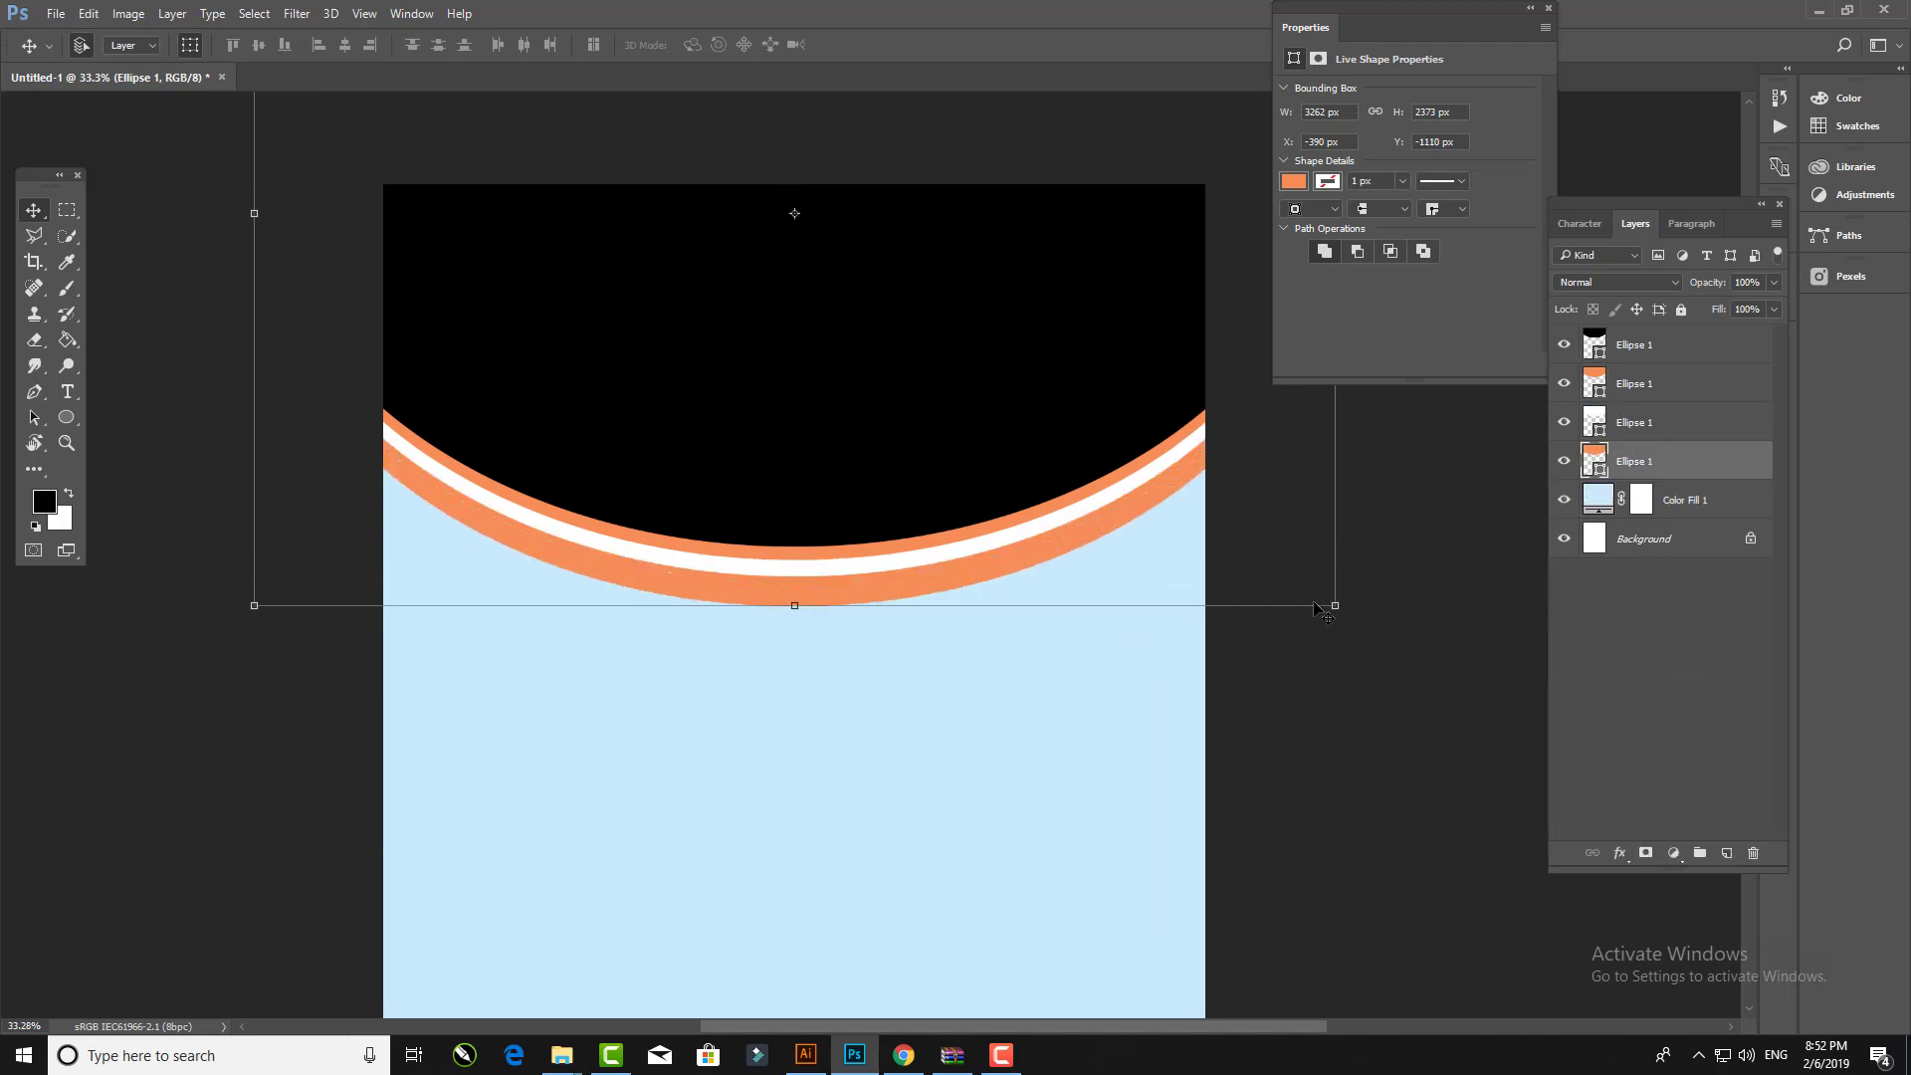
pyautogui.hotkey('shift', 'Down')
pyautogui.hotkey('shift', 'Down')
pyautogui.hotkey('shift', 'Down')
pyautogui.hotkey('shift', 'Down')
pyautogui.hotkey('shift', 'Down')
pyautogui.hotkey('shift', 'Down')
pyautogui.hotkey('ctrl', 't')
pyautogui.moveTo(1324, 637); pyautogui.dragTo(1378, 563)
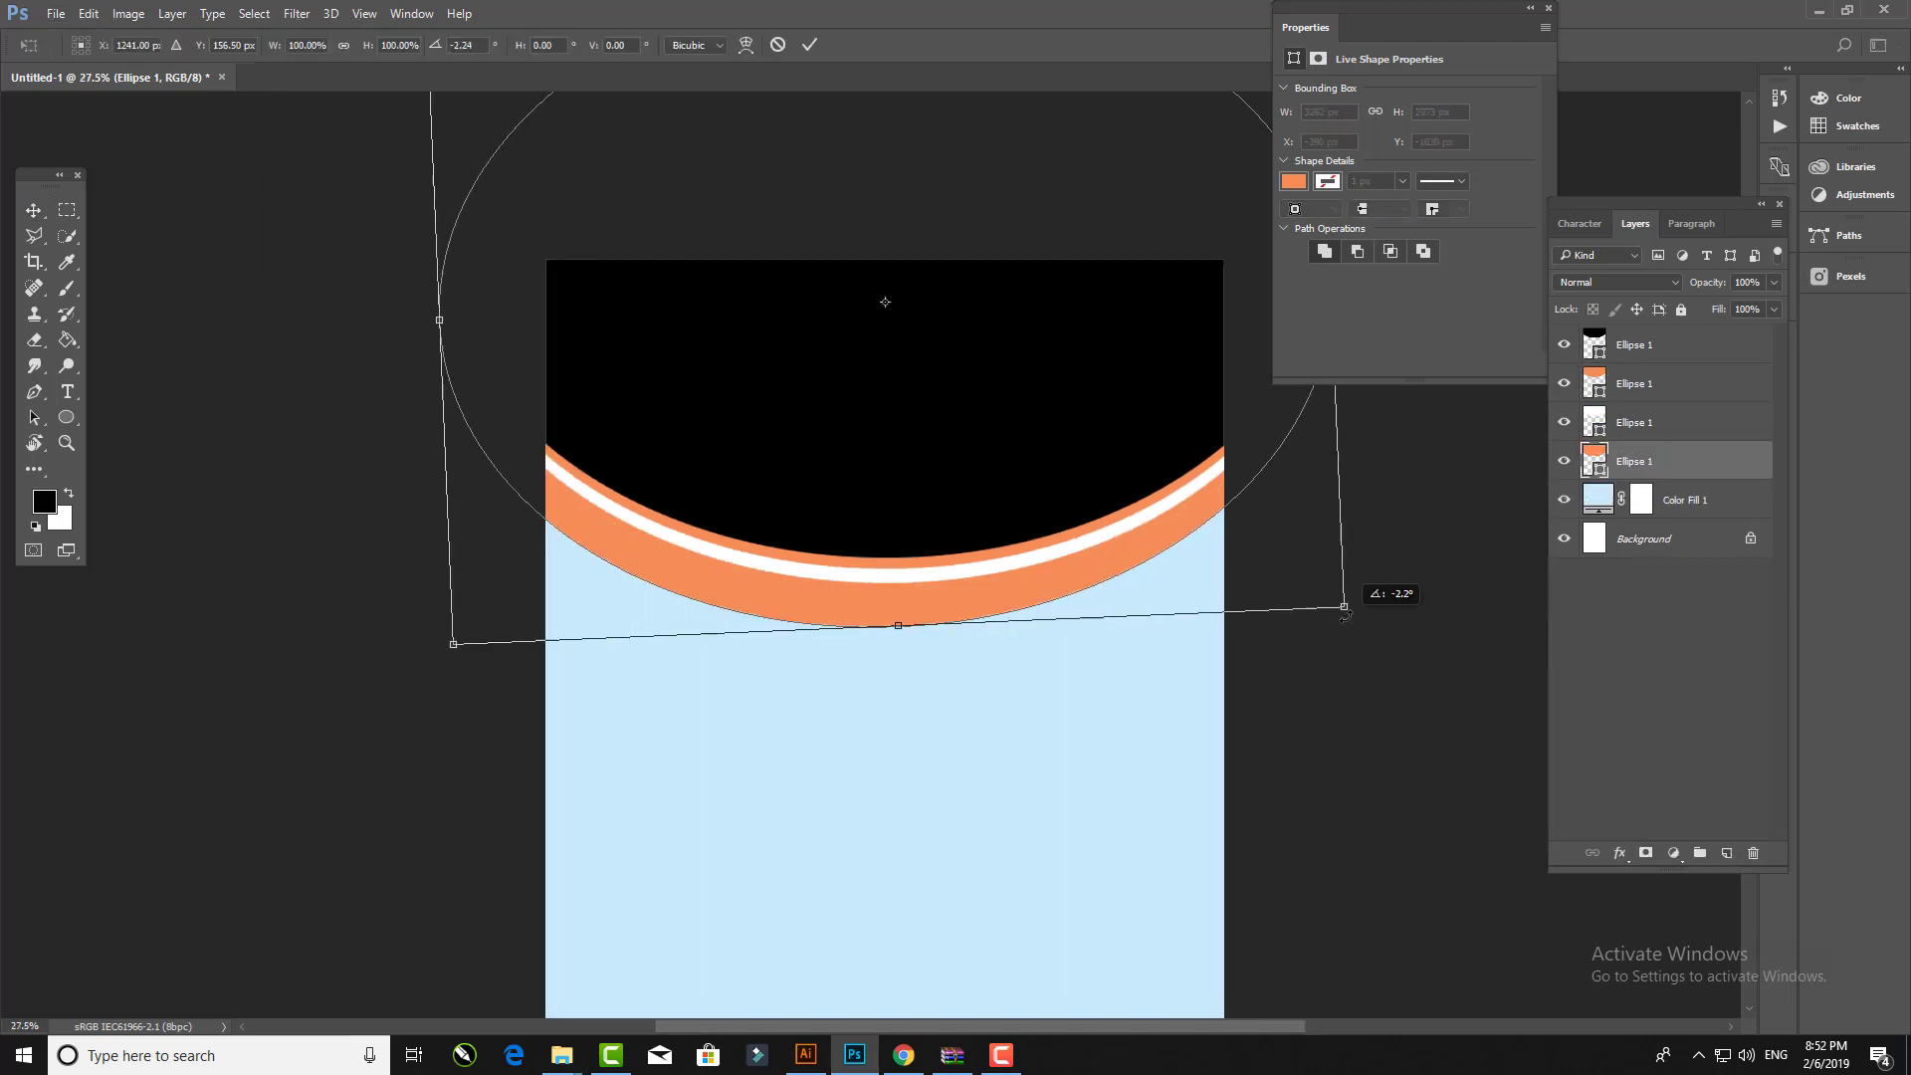
pyautogui.moveTo(1164, 559); pyautogui.dragTo(1117, 545)
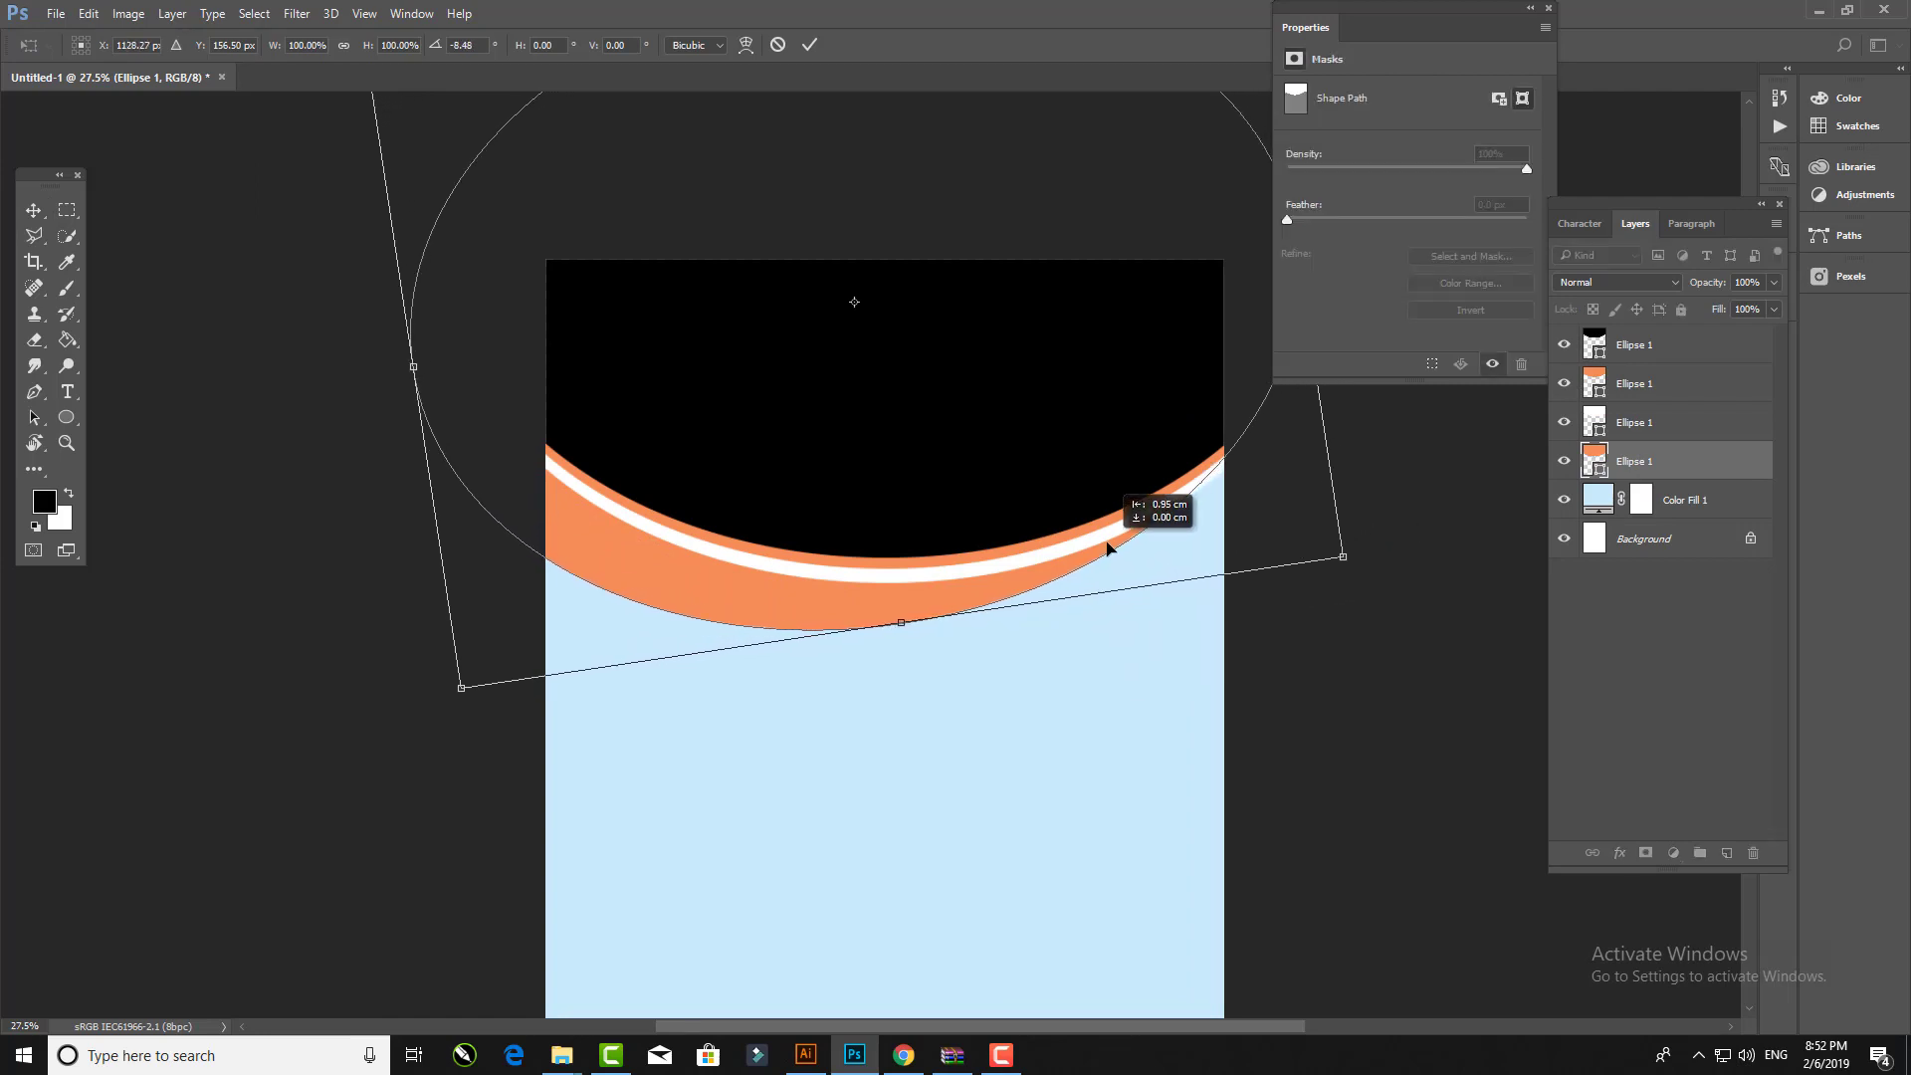
pyautogui.click(809, 44)
pyautogui.click(1230, 505)
# Step: Duplicate the white and orange bands, move the copies lower and reorder them in the stack
pyautogui.scroll(1, 1083, 600)
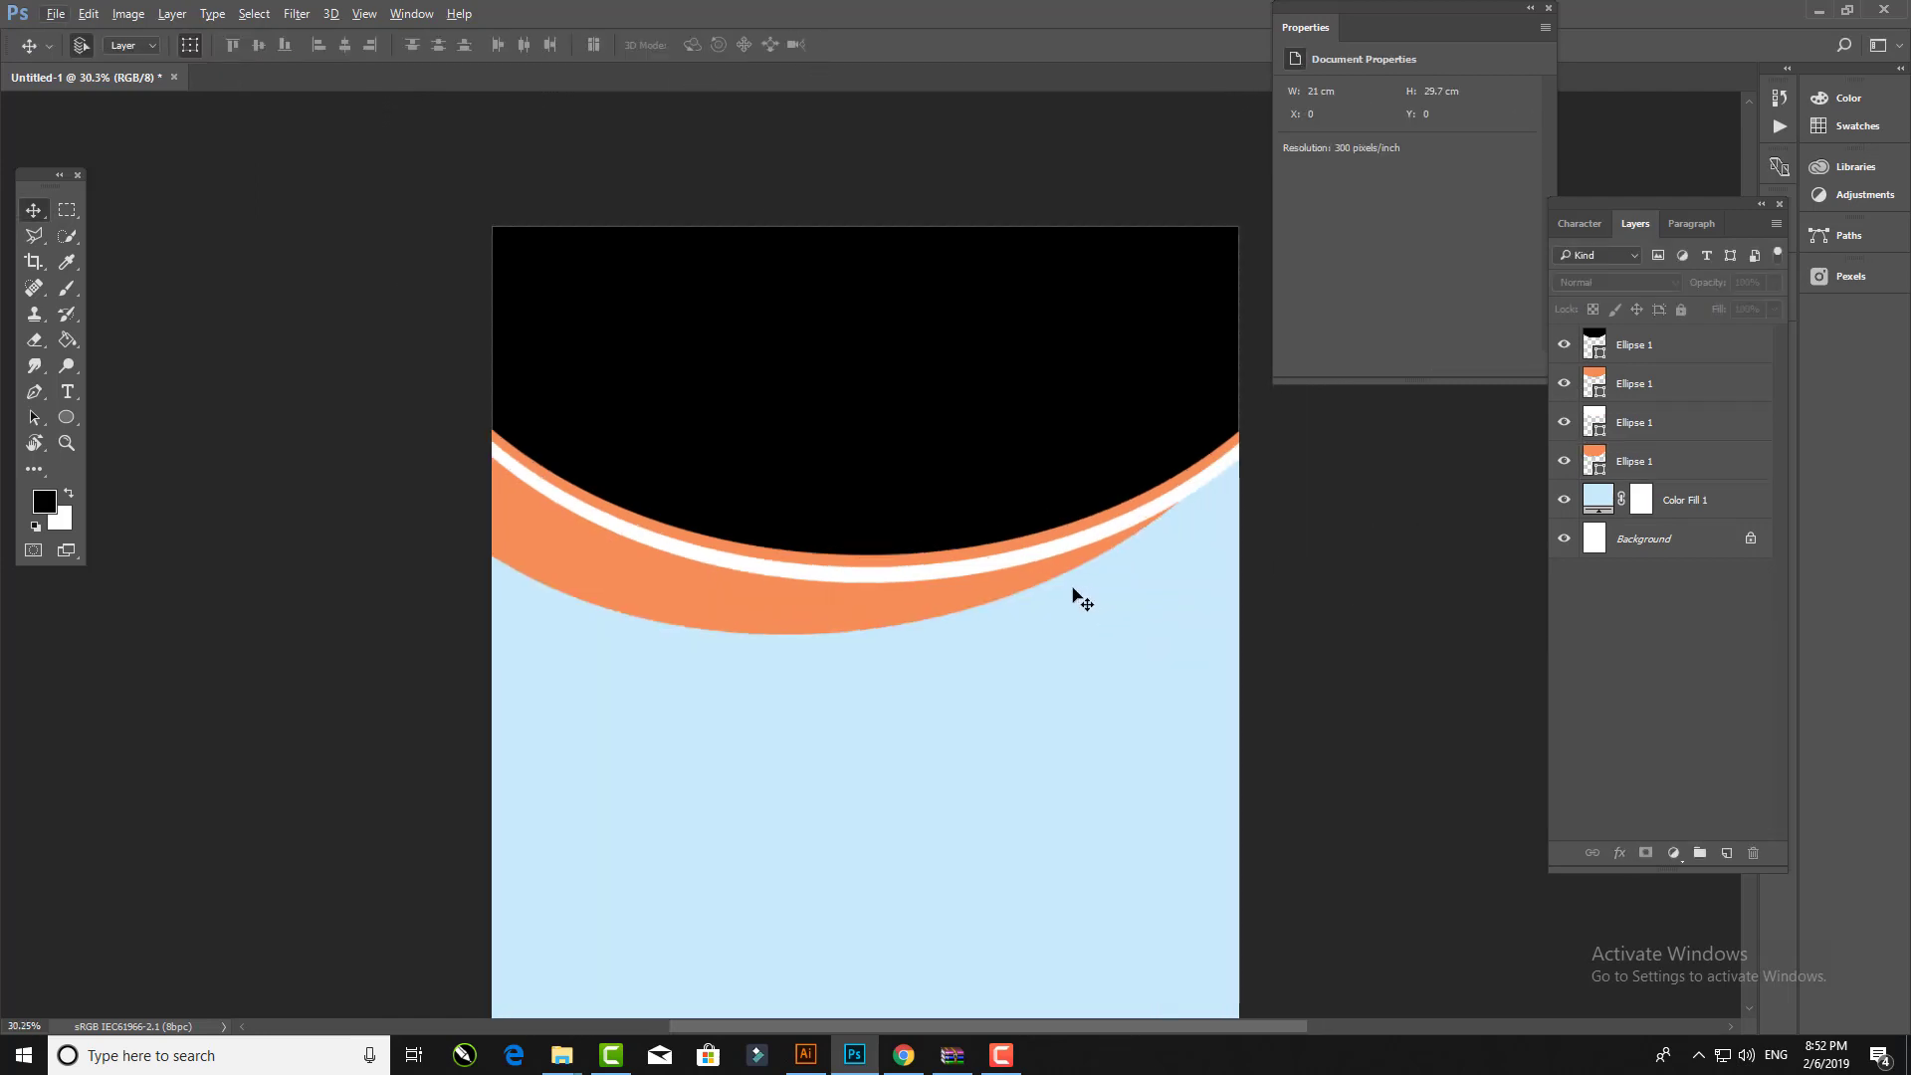
pyautogui.click(920, 578)
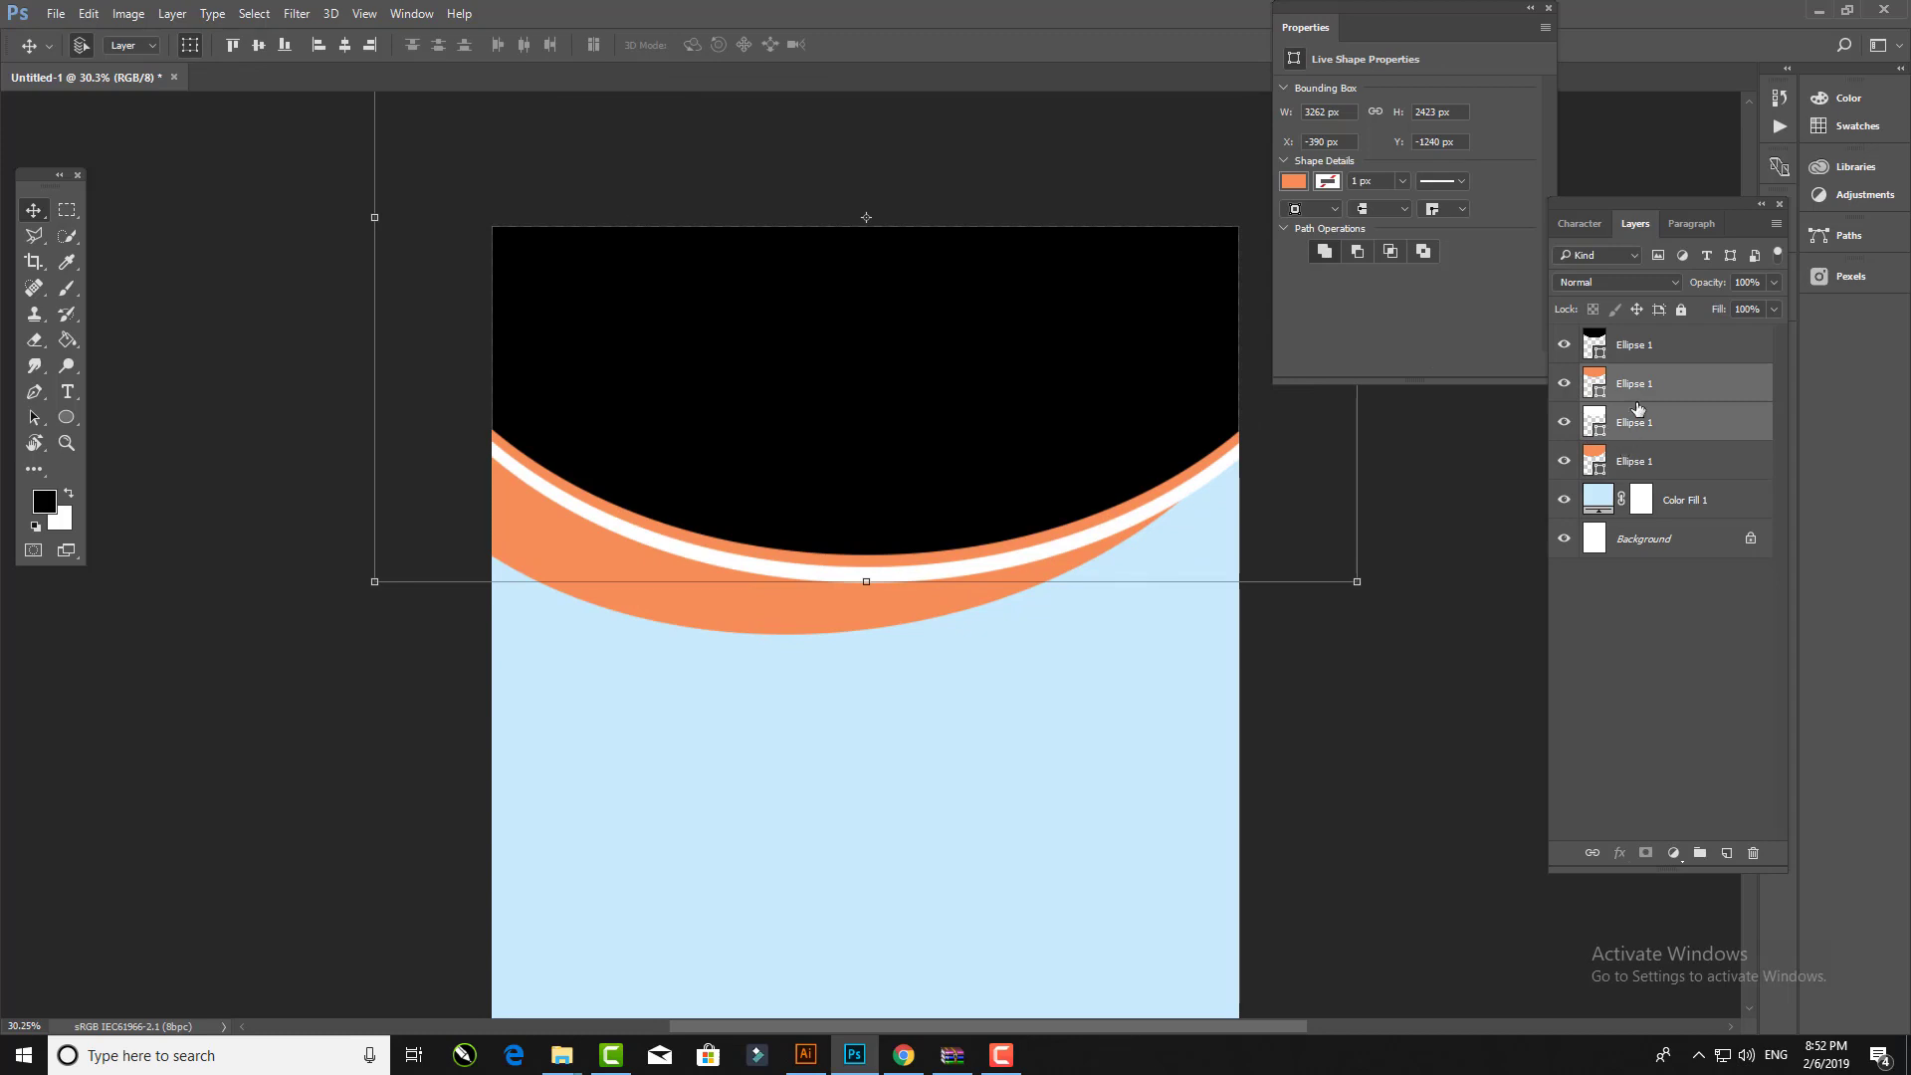
pyautogui.moveTo(1646, 419); pyautogui.dragTo(1727, 853)
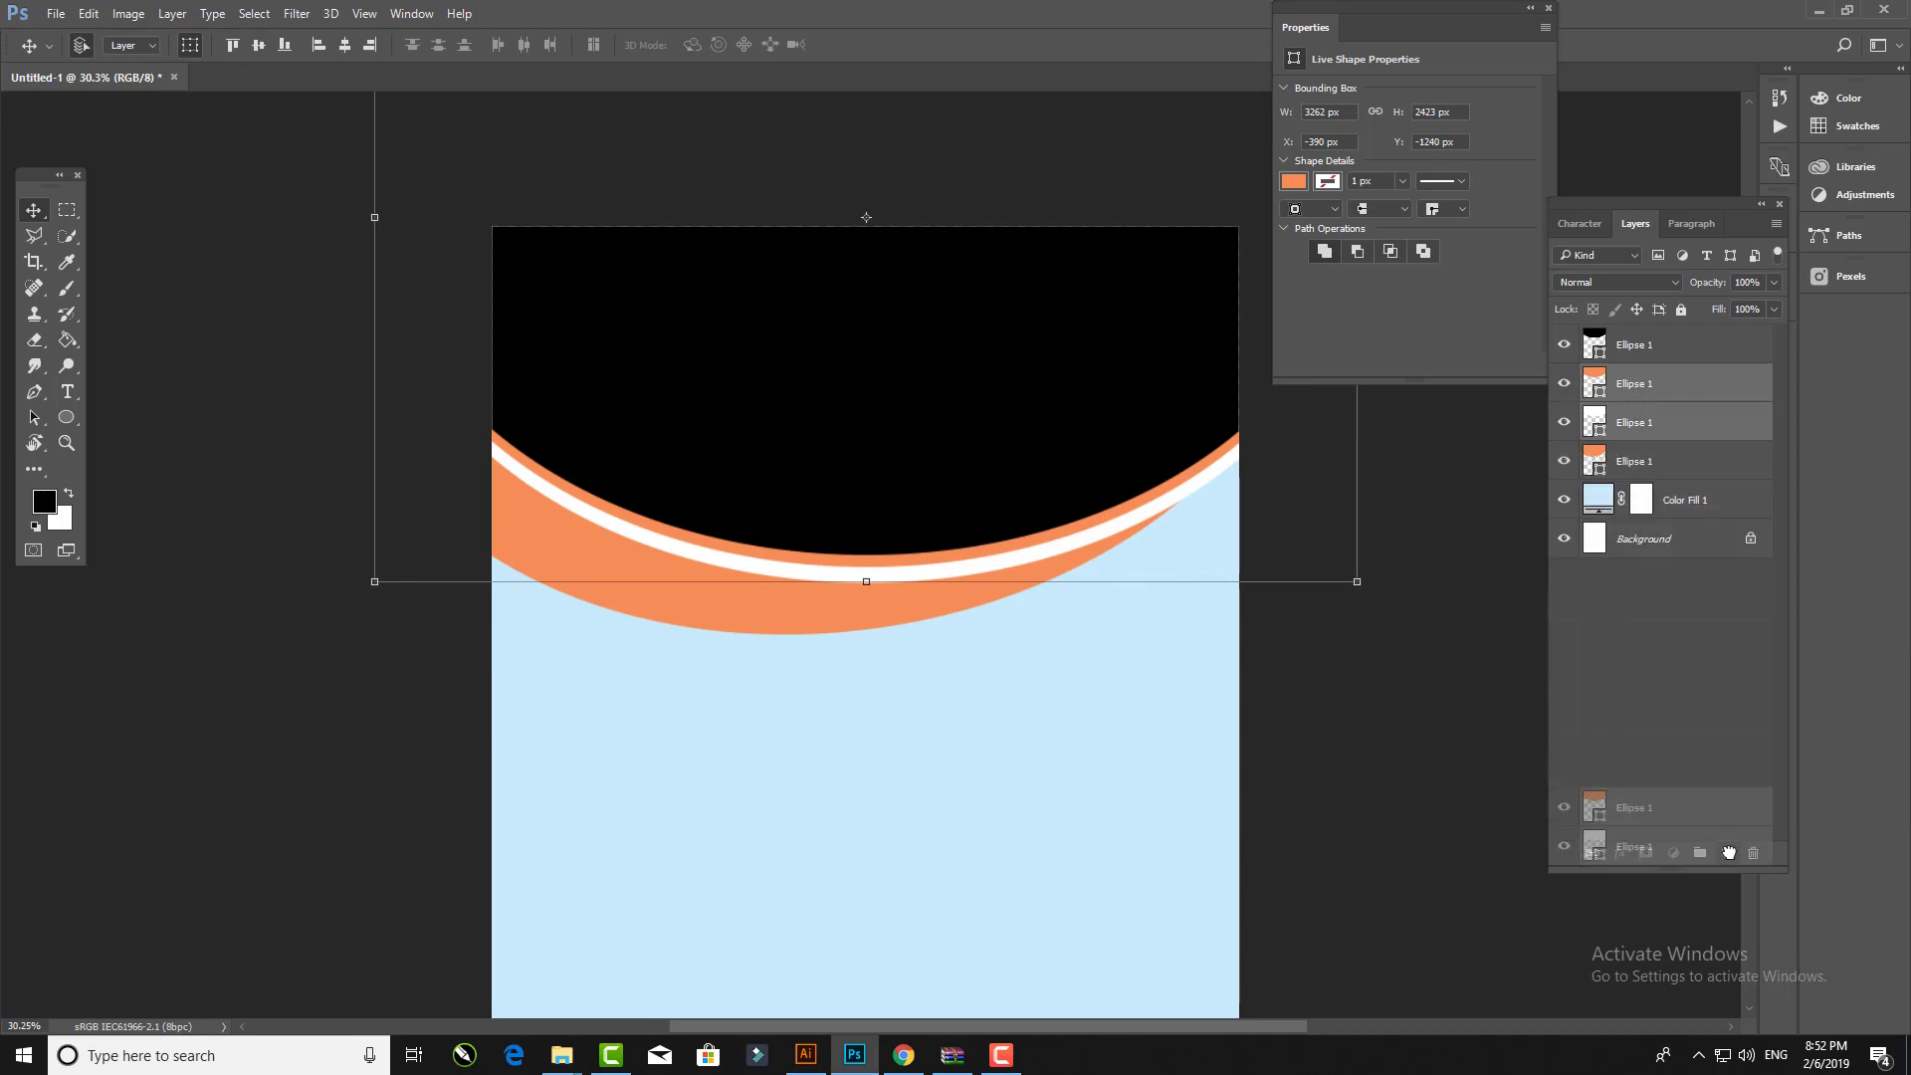
pyautogui.moveTo(1008, 560); pyautogui.dragTo(1007, 661)
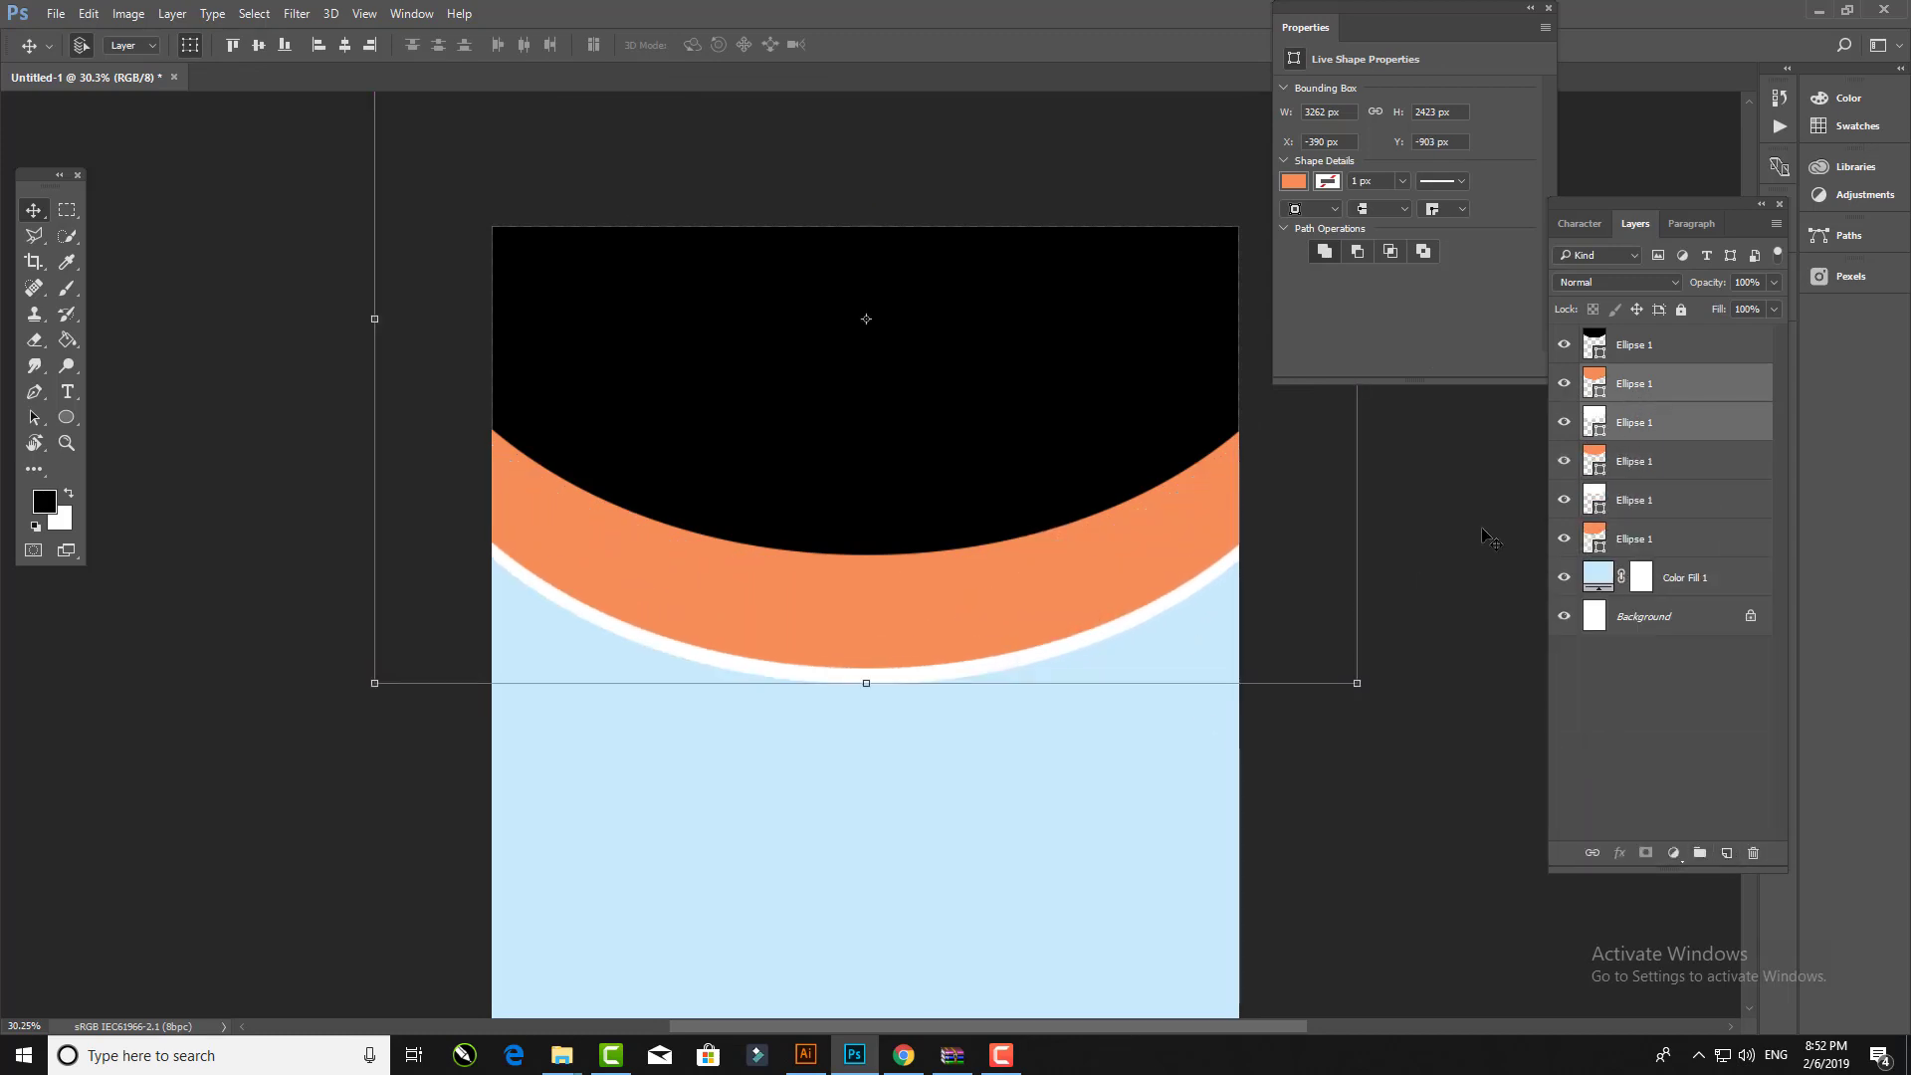
pyautogui.moveTo(1632, 422); pyautogui.dragTo(1627, 543)
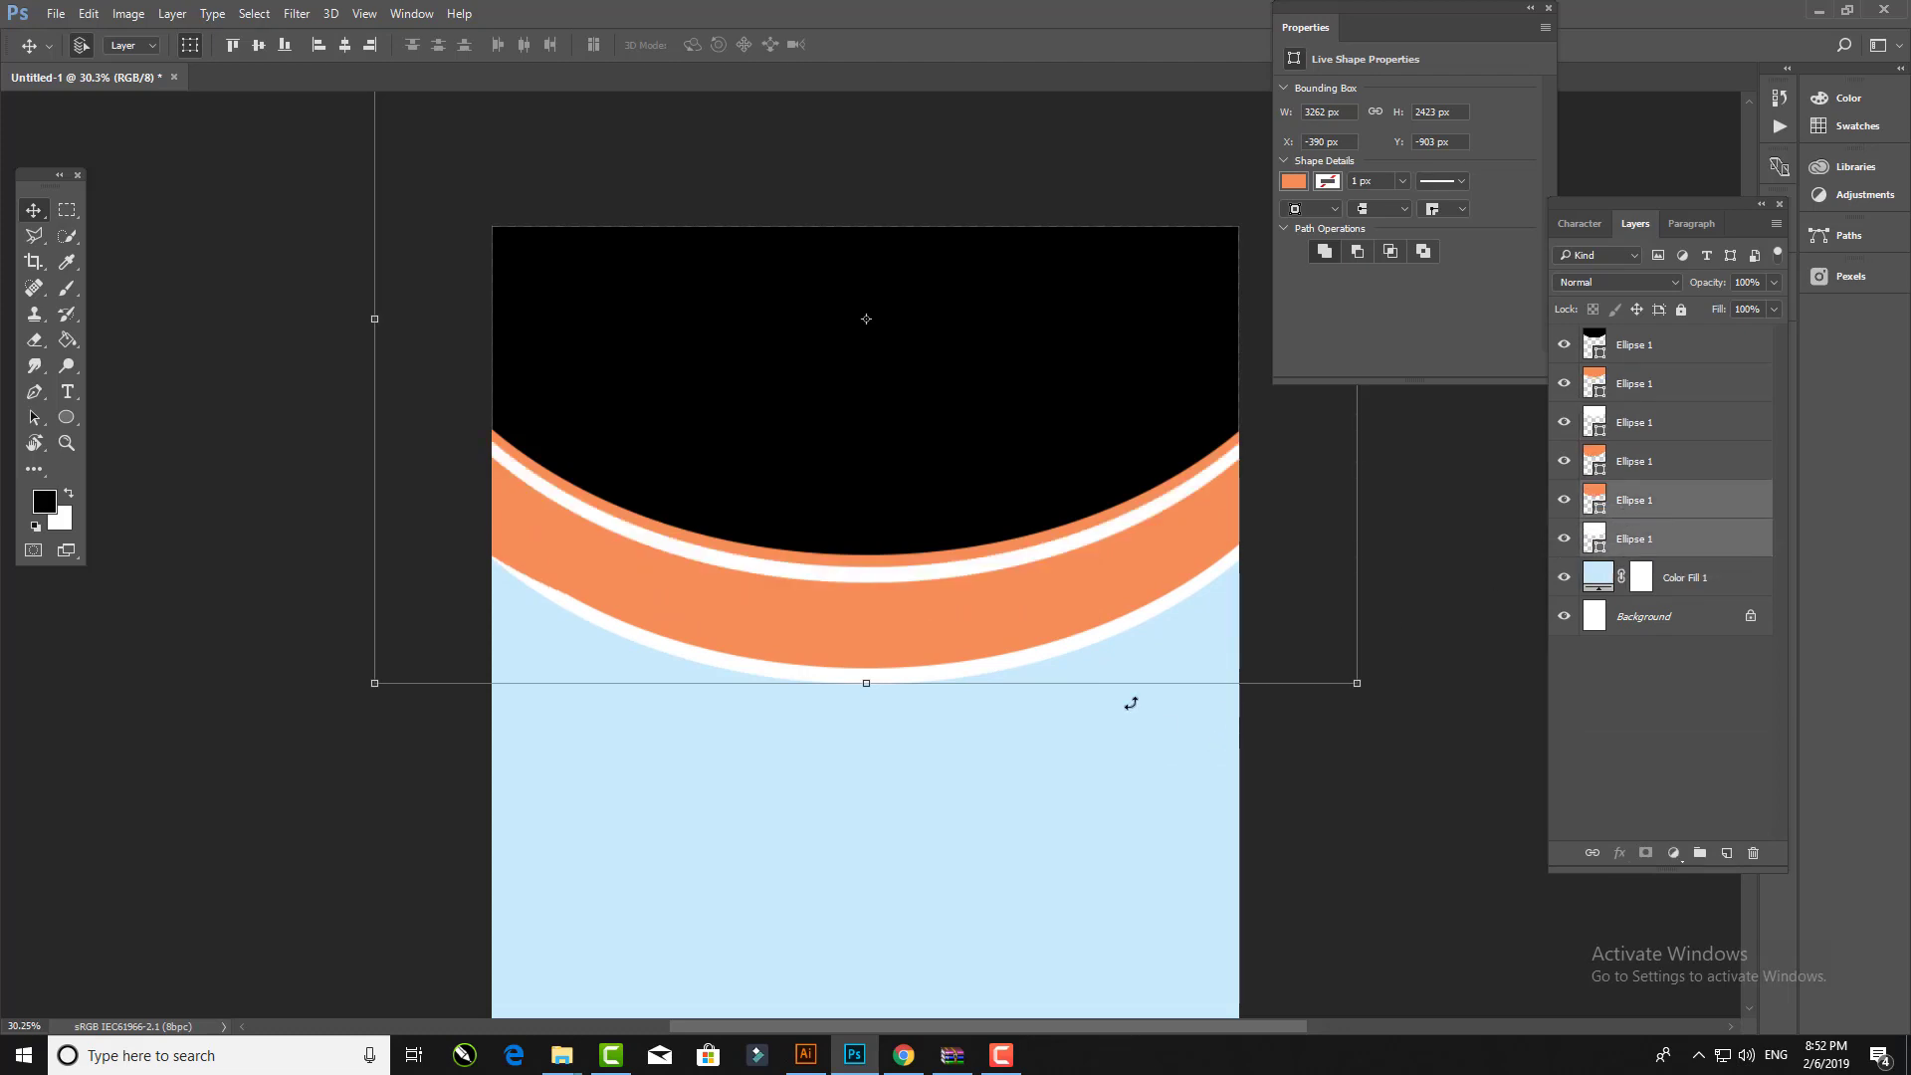
pyautogui.hotkey('shift', 'Up')
pyautogui.hotkey('shift', 'Up')
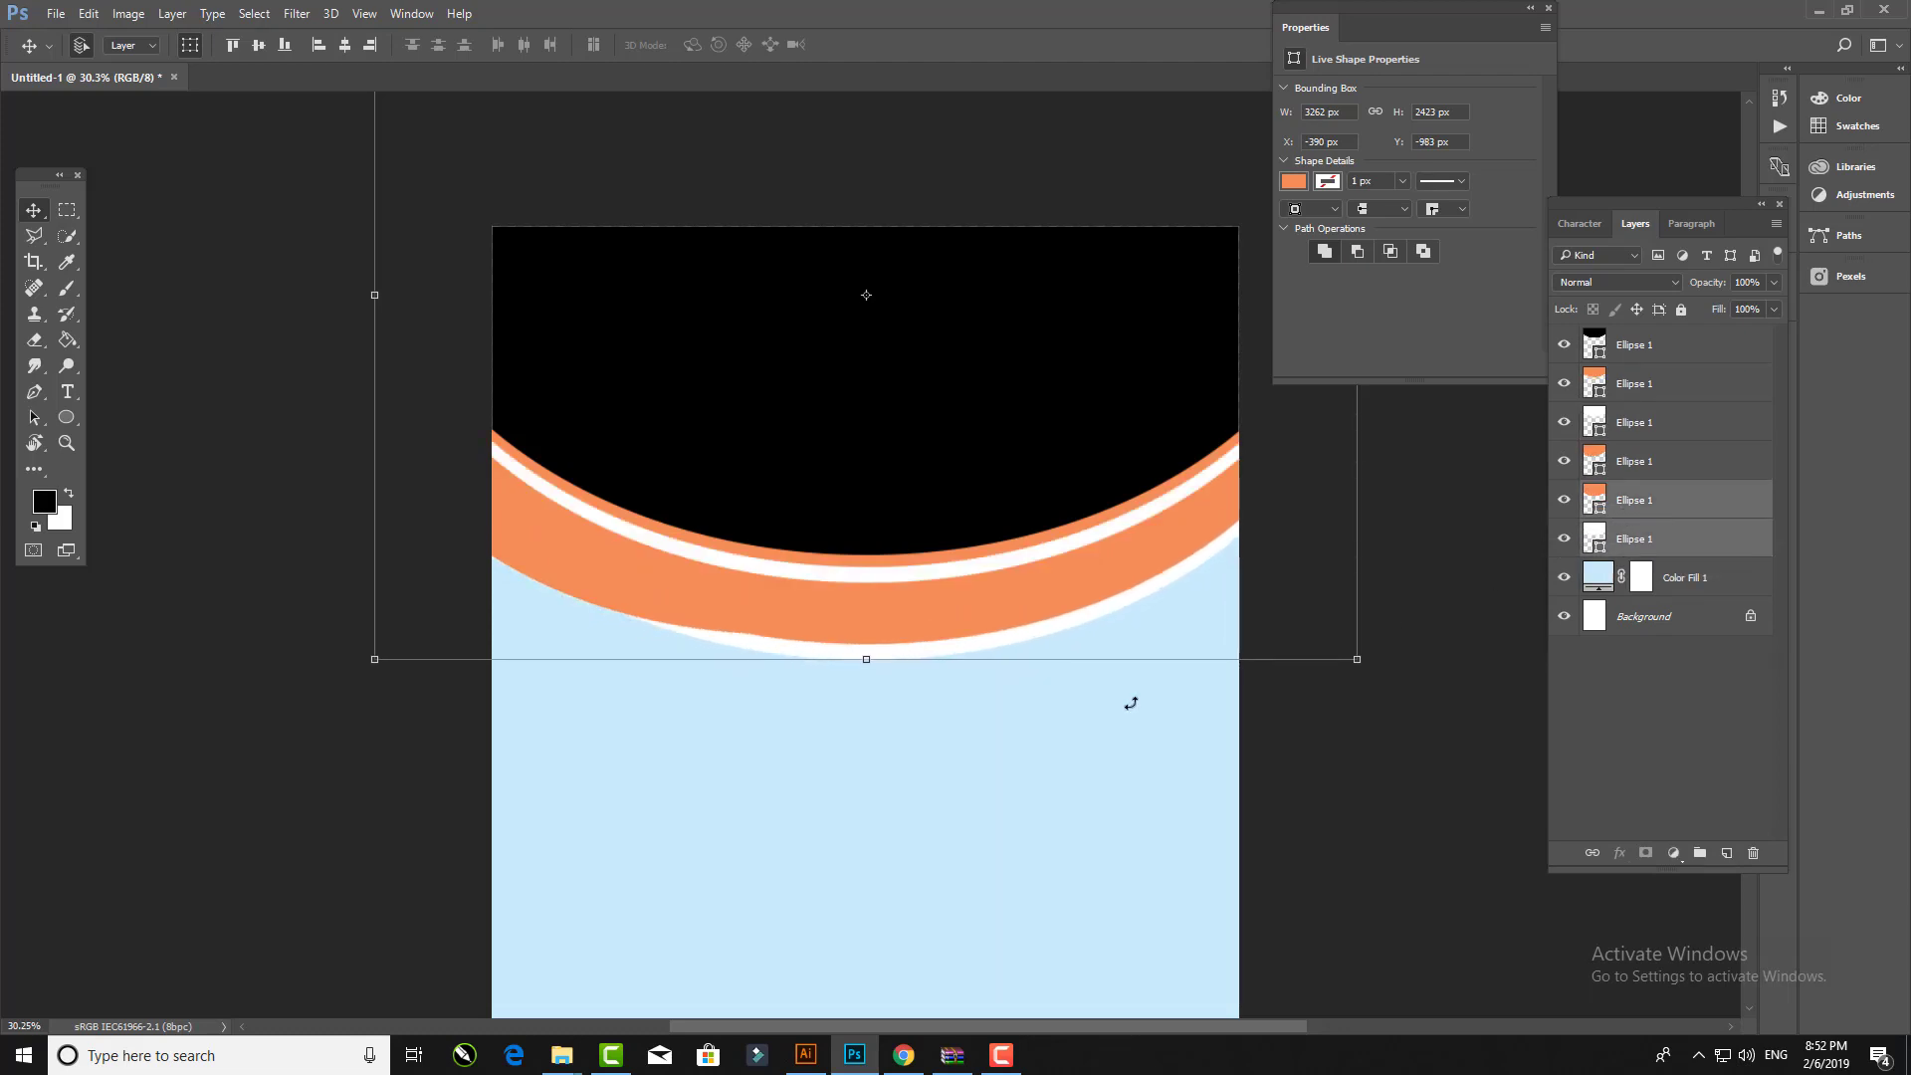
pyautogui.hotkey('shift', 'Up')
pyautogui.hotkey('shift', 'Down')
pyautogui.hotkey('shift', 'Down')
pyautogui.hotkey('shift', 'Down')
pyautogui.hotkey('shift', 'Down')
pyautogui.hotkey('shift', 'Down')
pyautogui.hotkey('shift', 'Down')
pyautogui.hotkey('shift', 'Down')
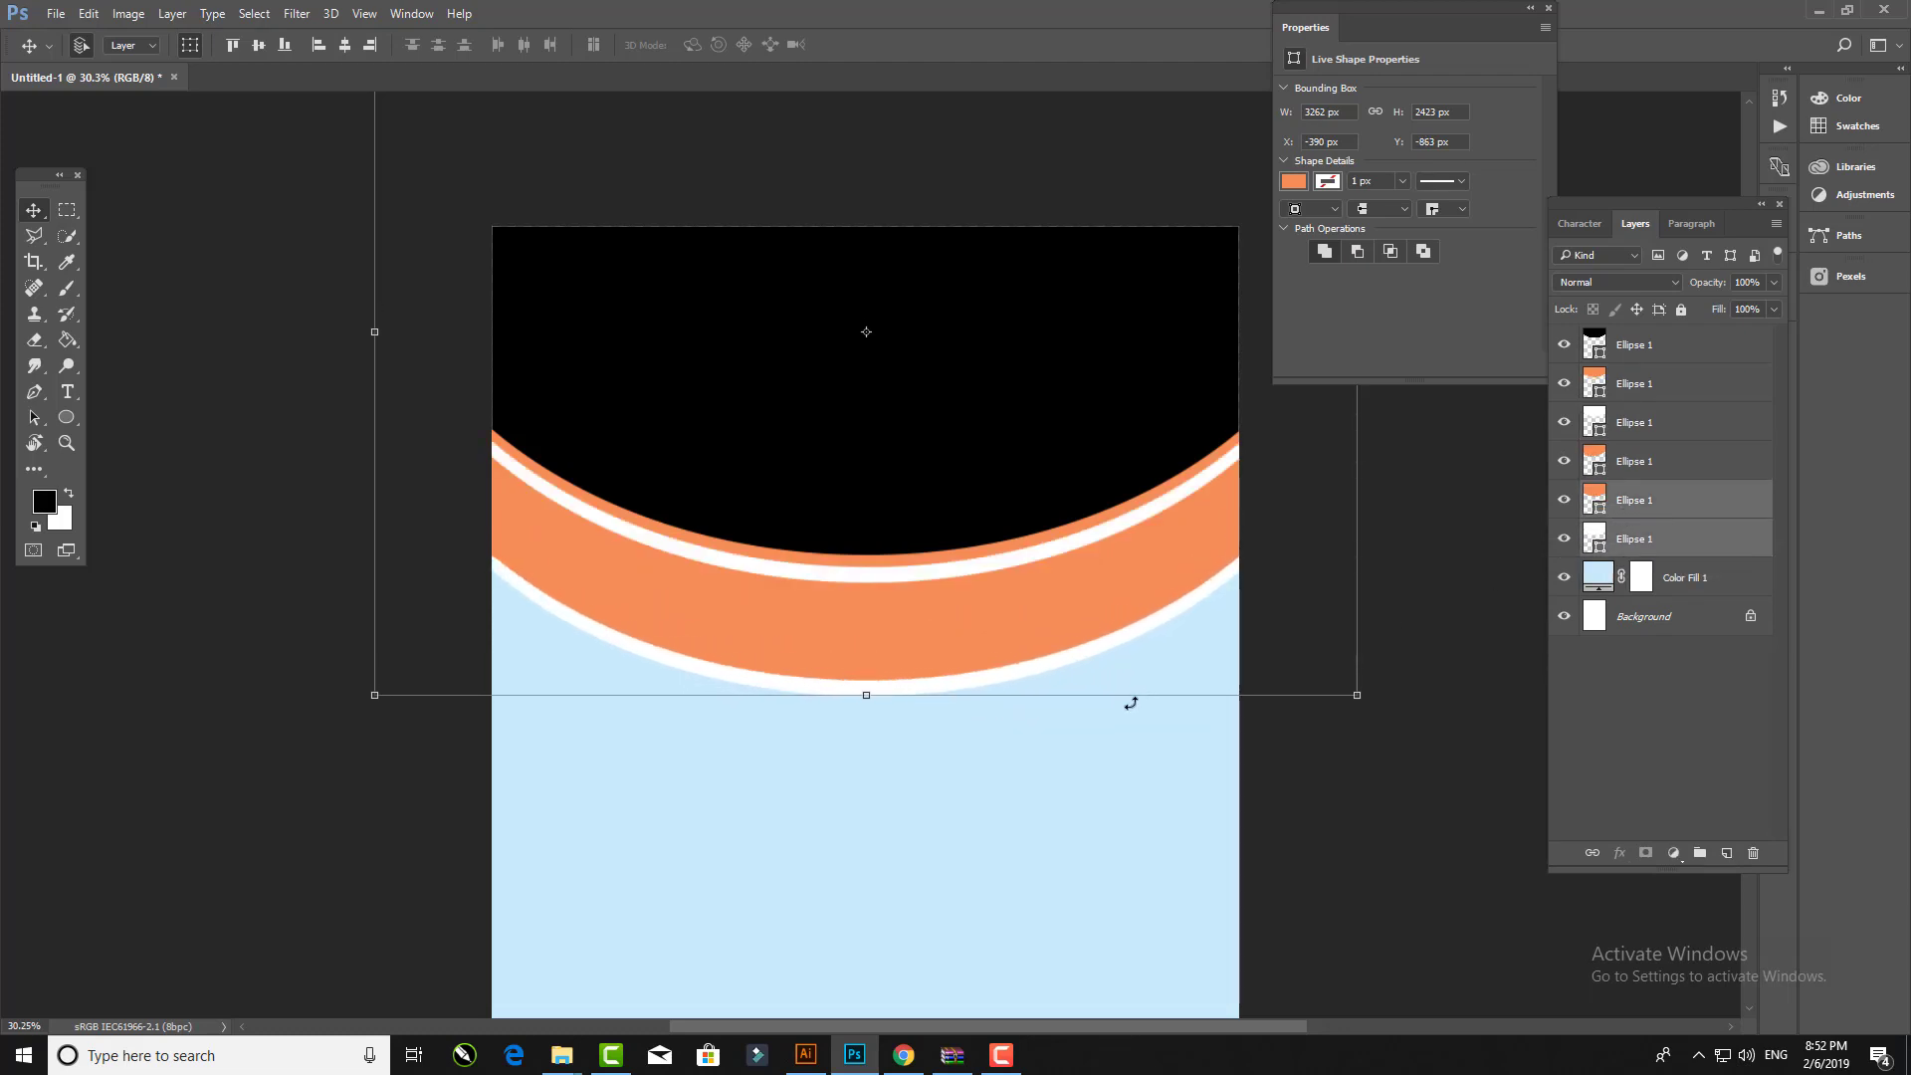
# Step: Change the lower wide arc band's fill to black
pyautogui.click(1114, 623)
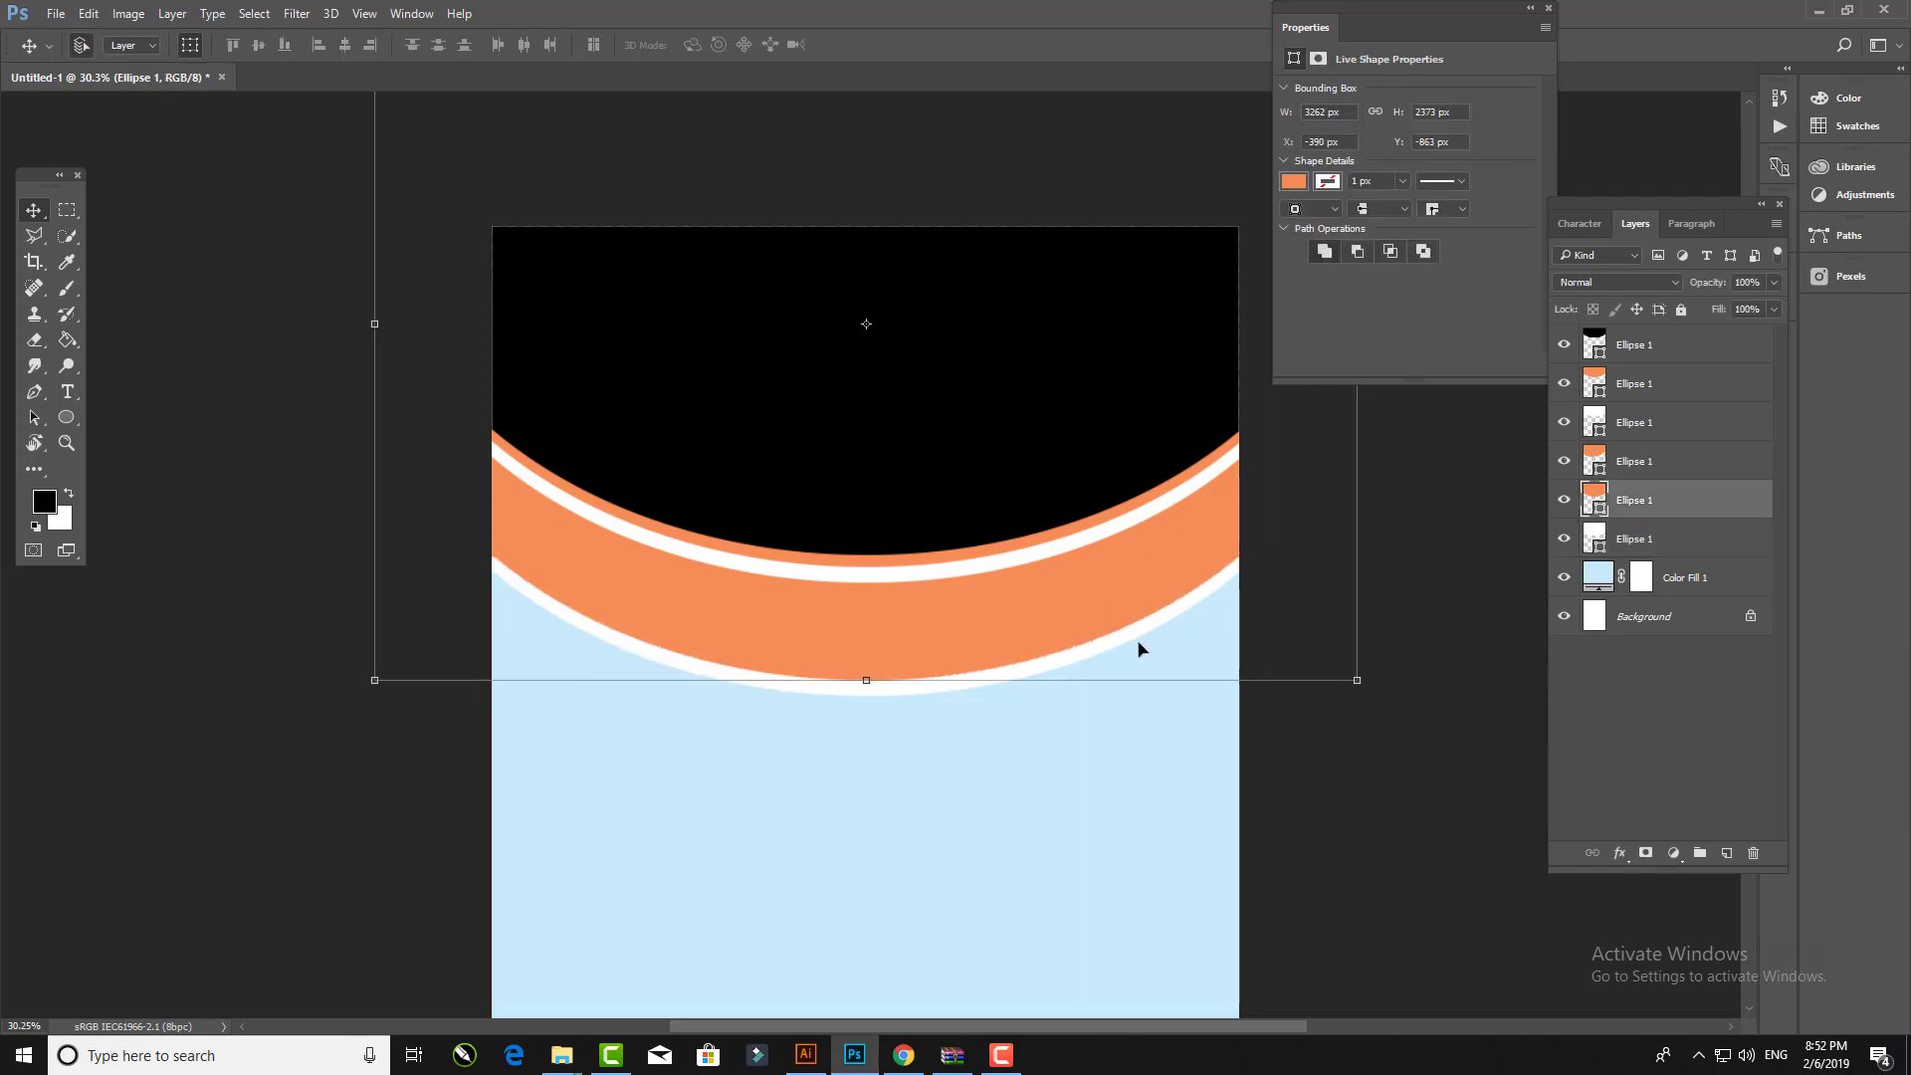
pyautogui.click(1294, 184)
pyautogui.click(1352, 284)
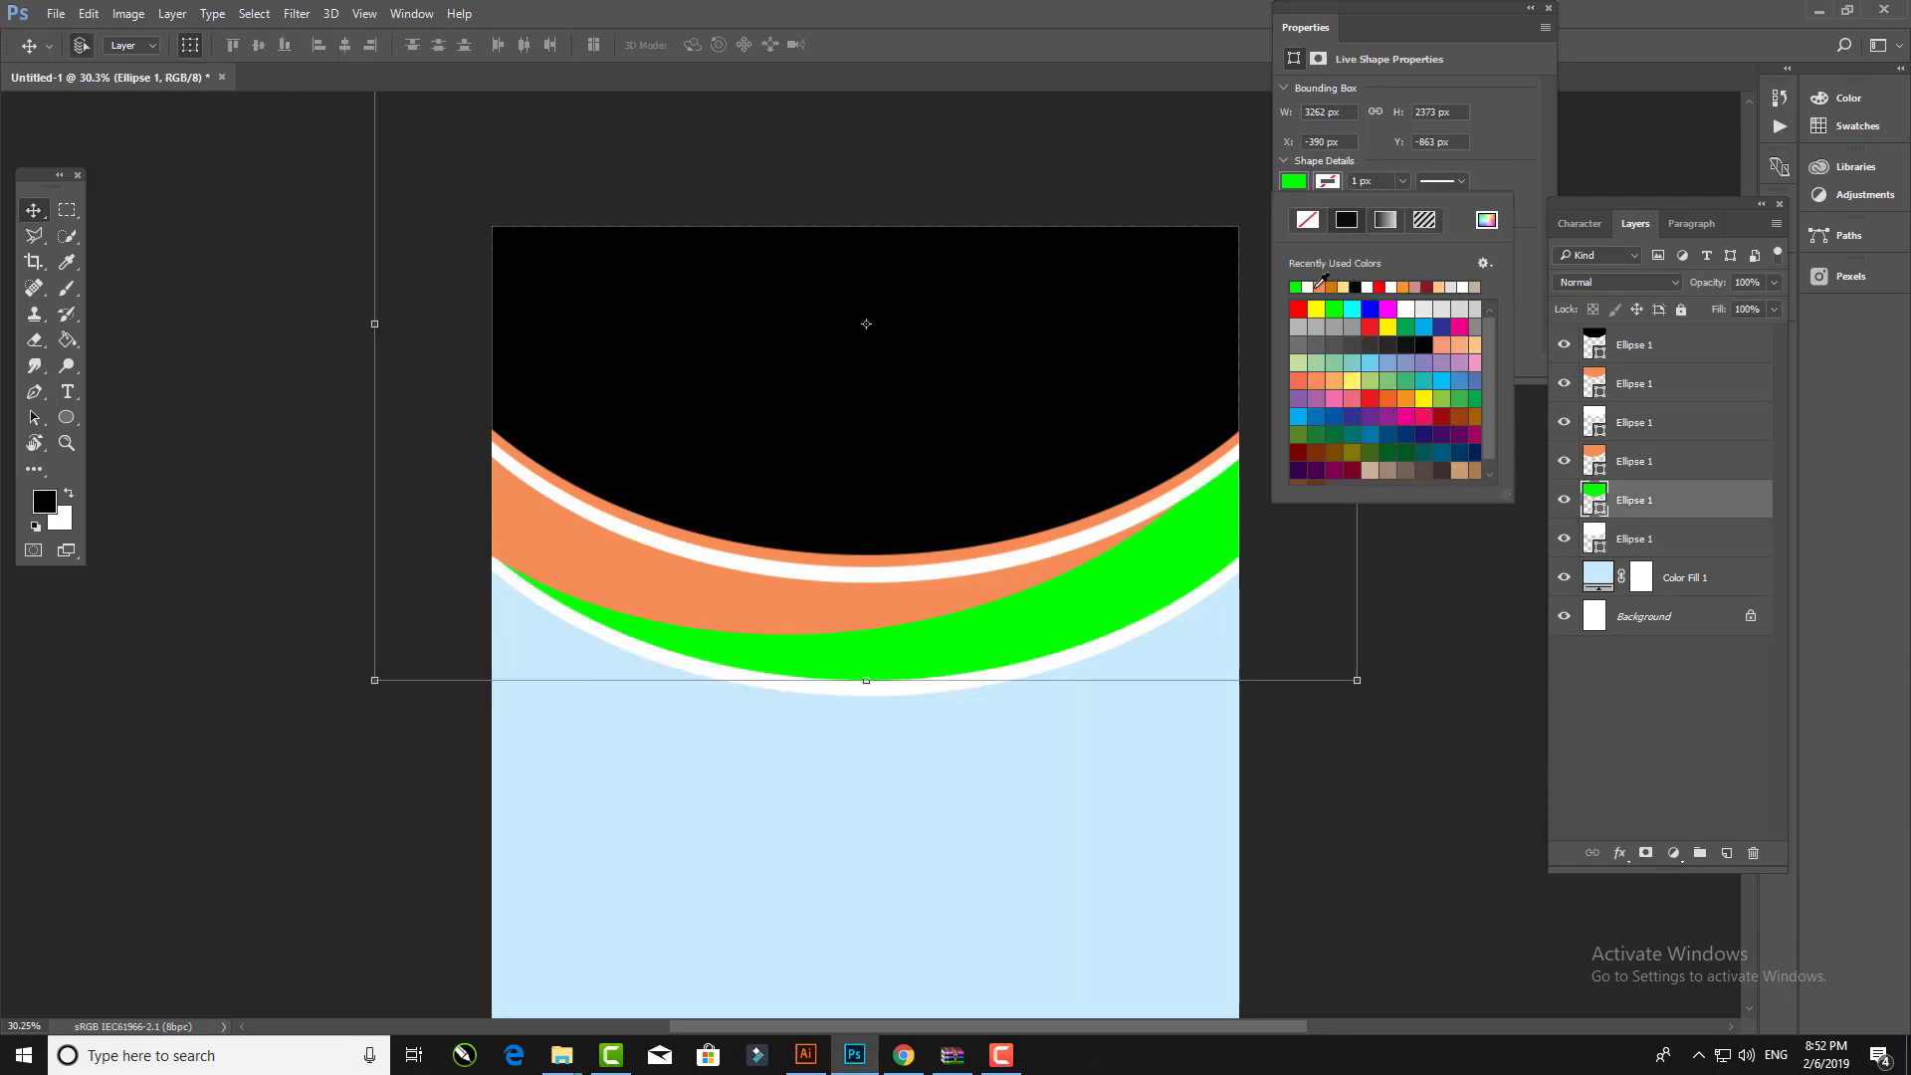
pyautogui.click(1360, 286)
pyautogui.click(595, 716)
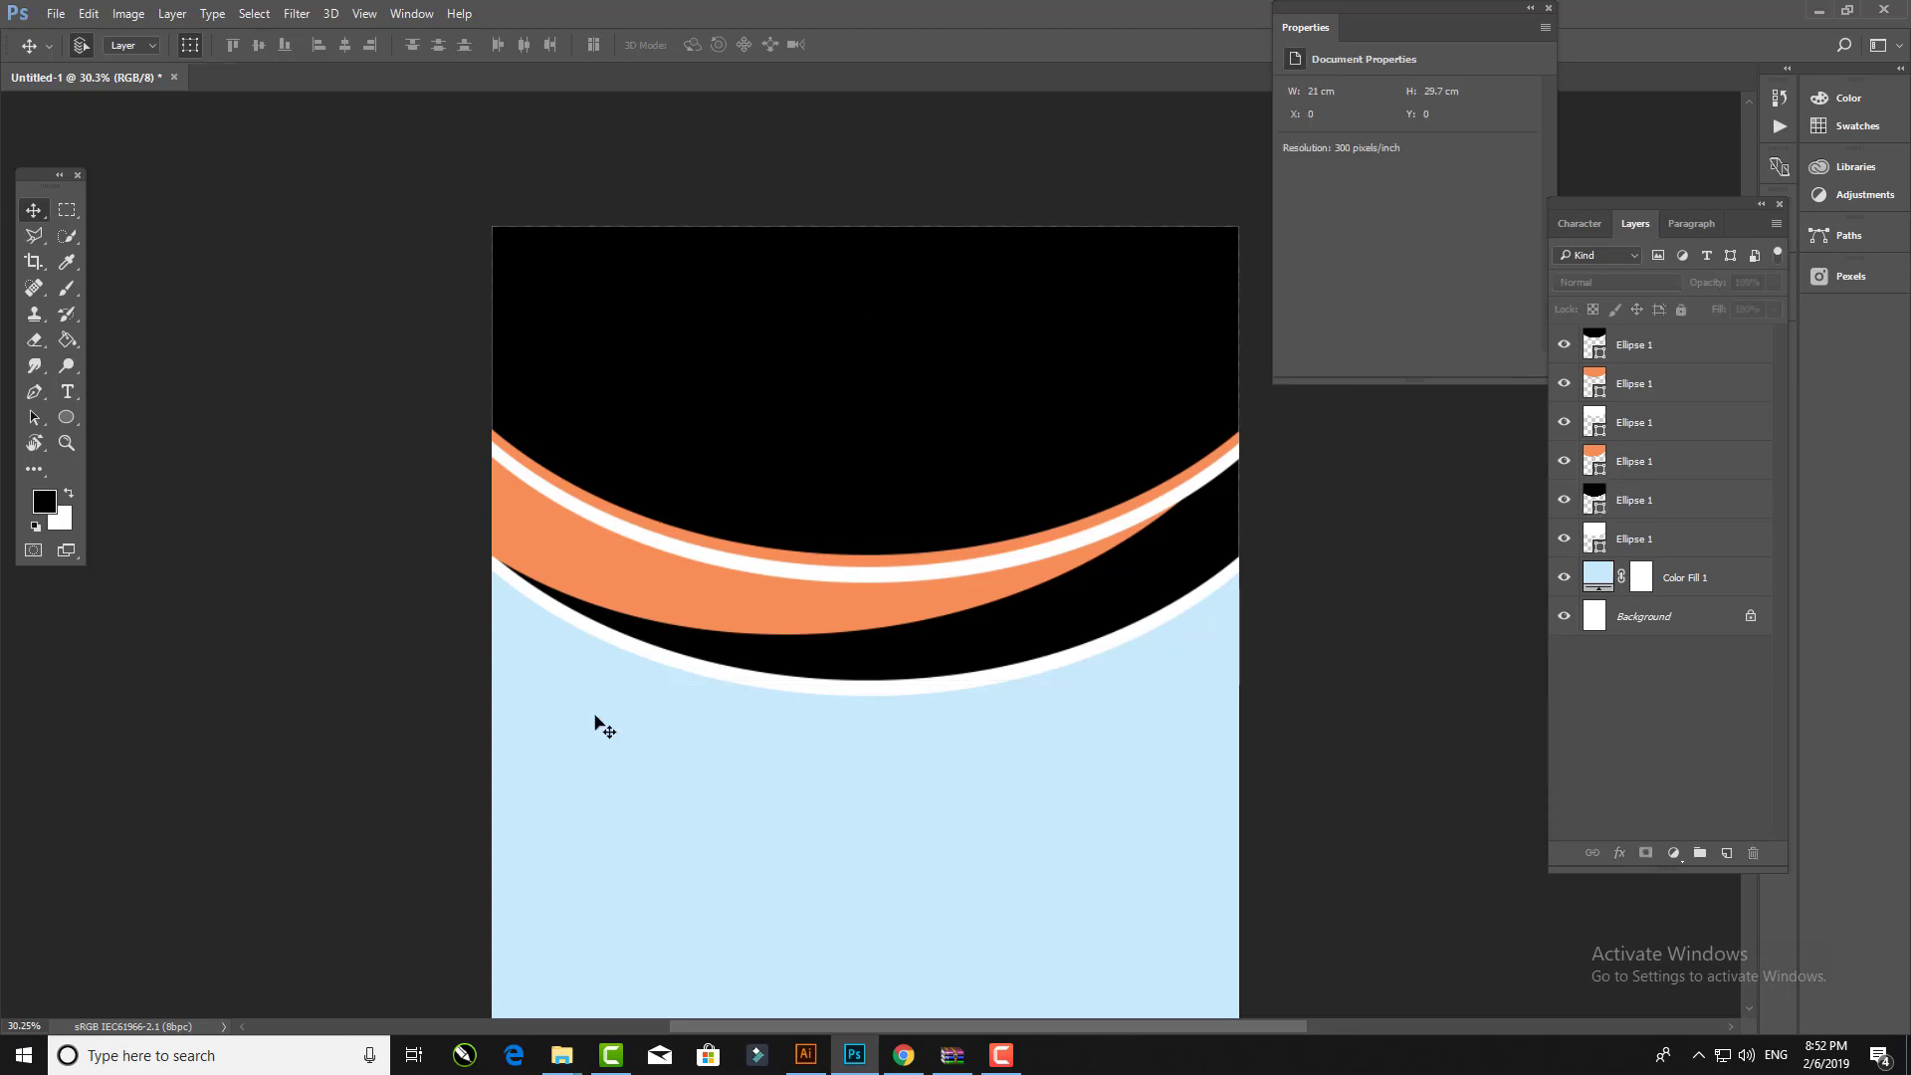
# Step: Raise the wide orange band slightly and select all six ellipse bands together
pyautogui.click(774, 635)
pyautogui.moveTo(852, 631); pyautogui.dragTo(852, 617)
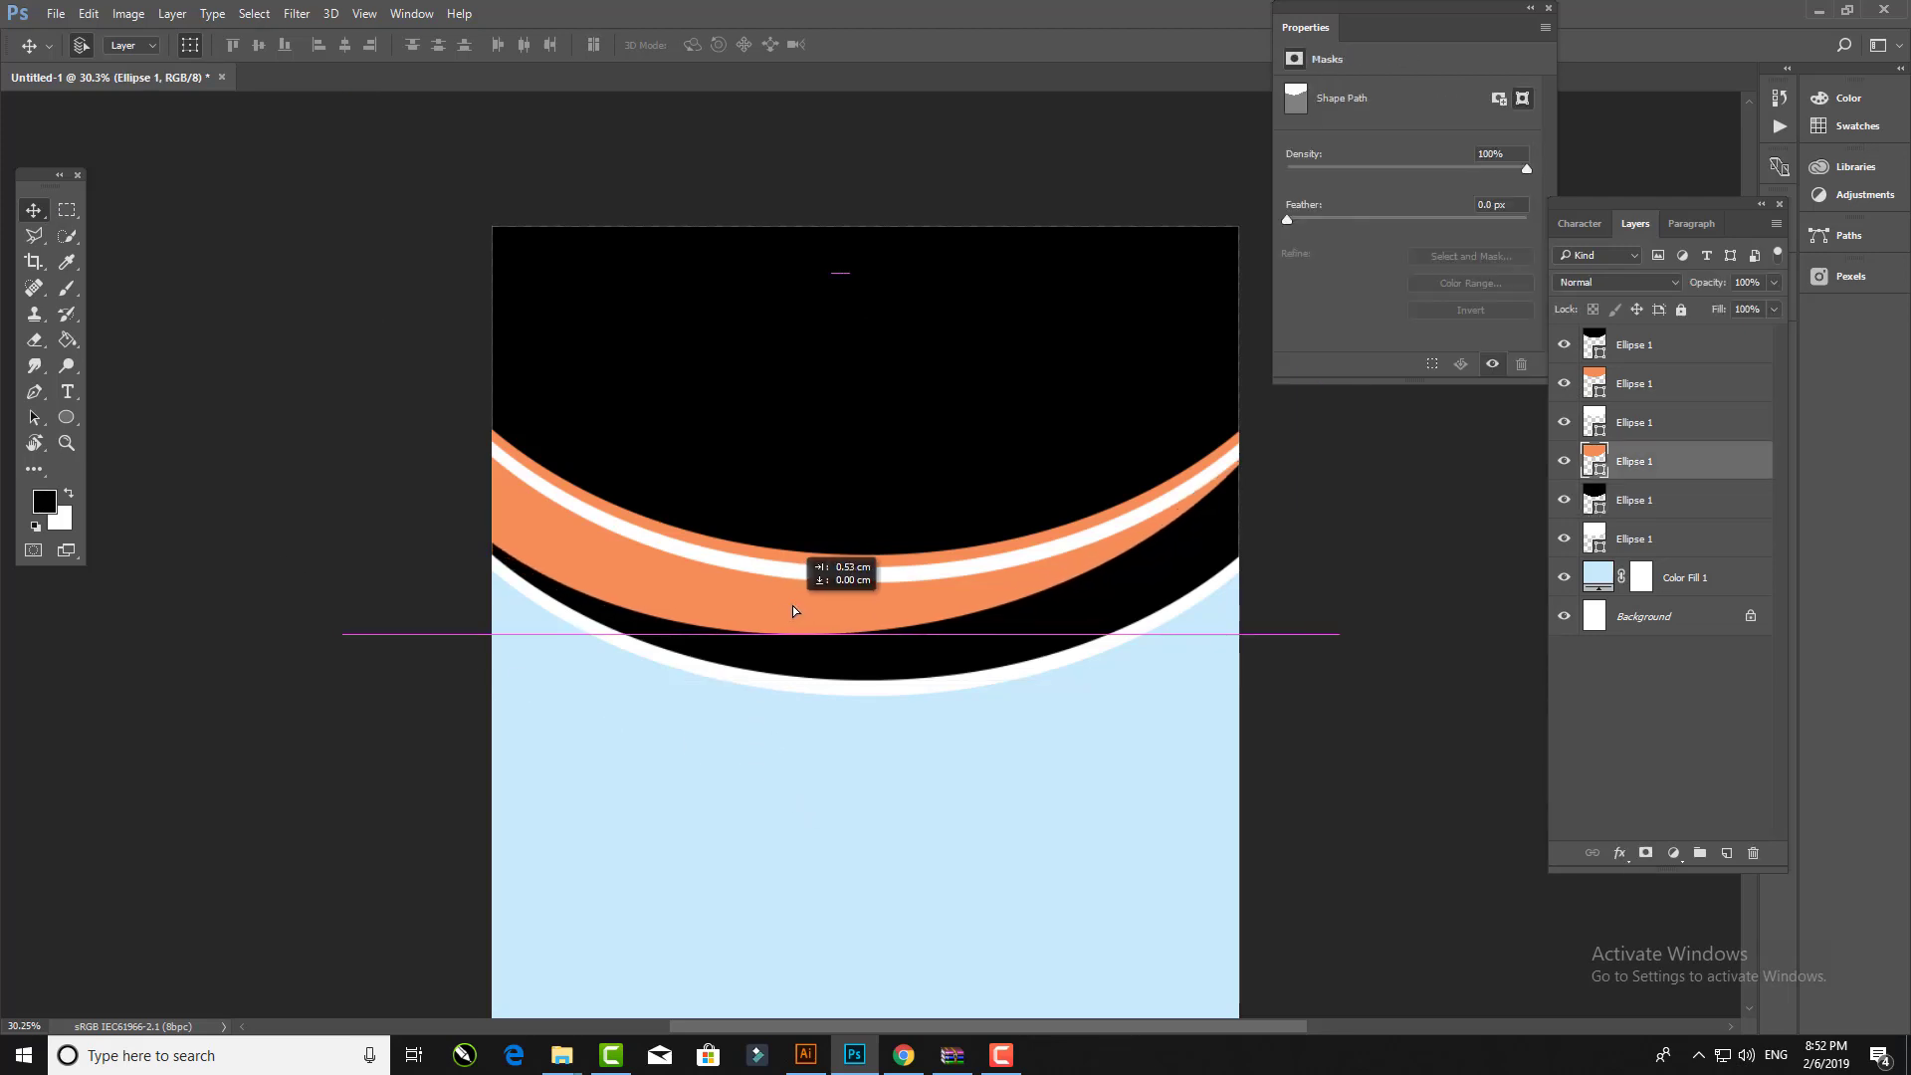
pyautogui.scroll(1, 1084, 729)
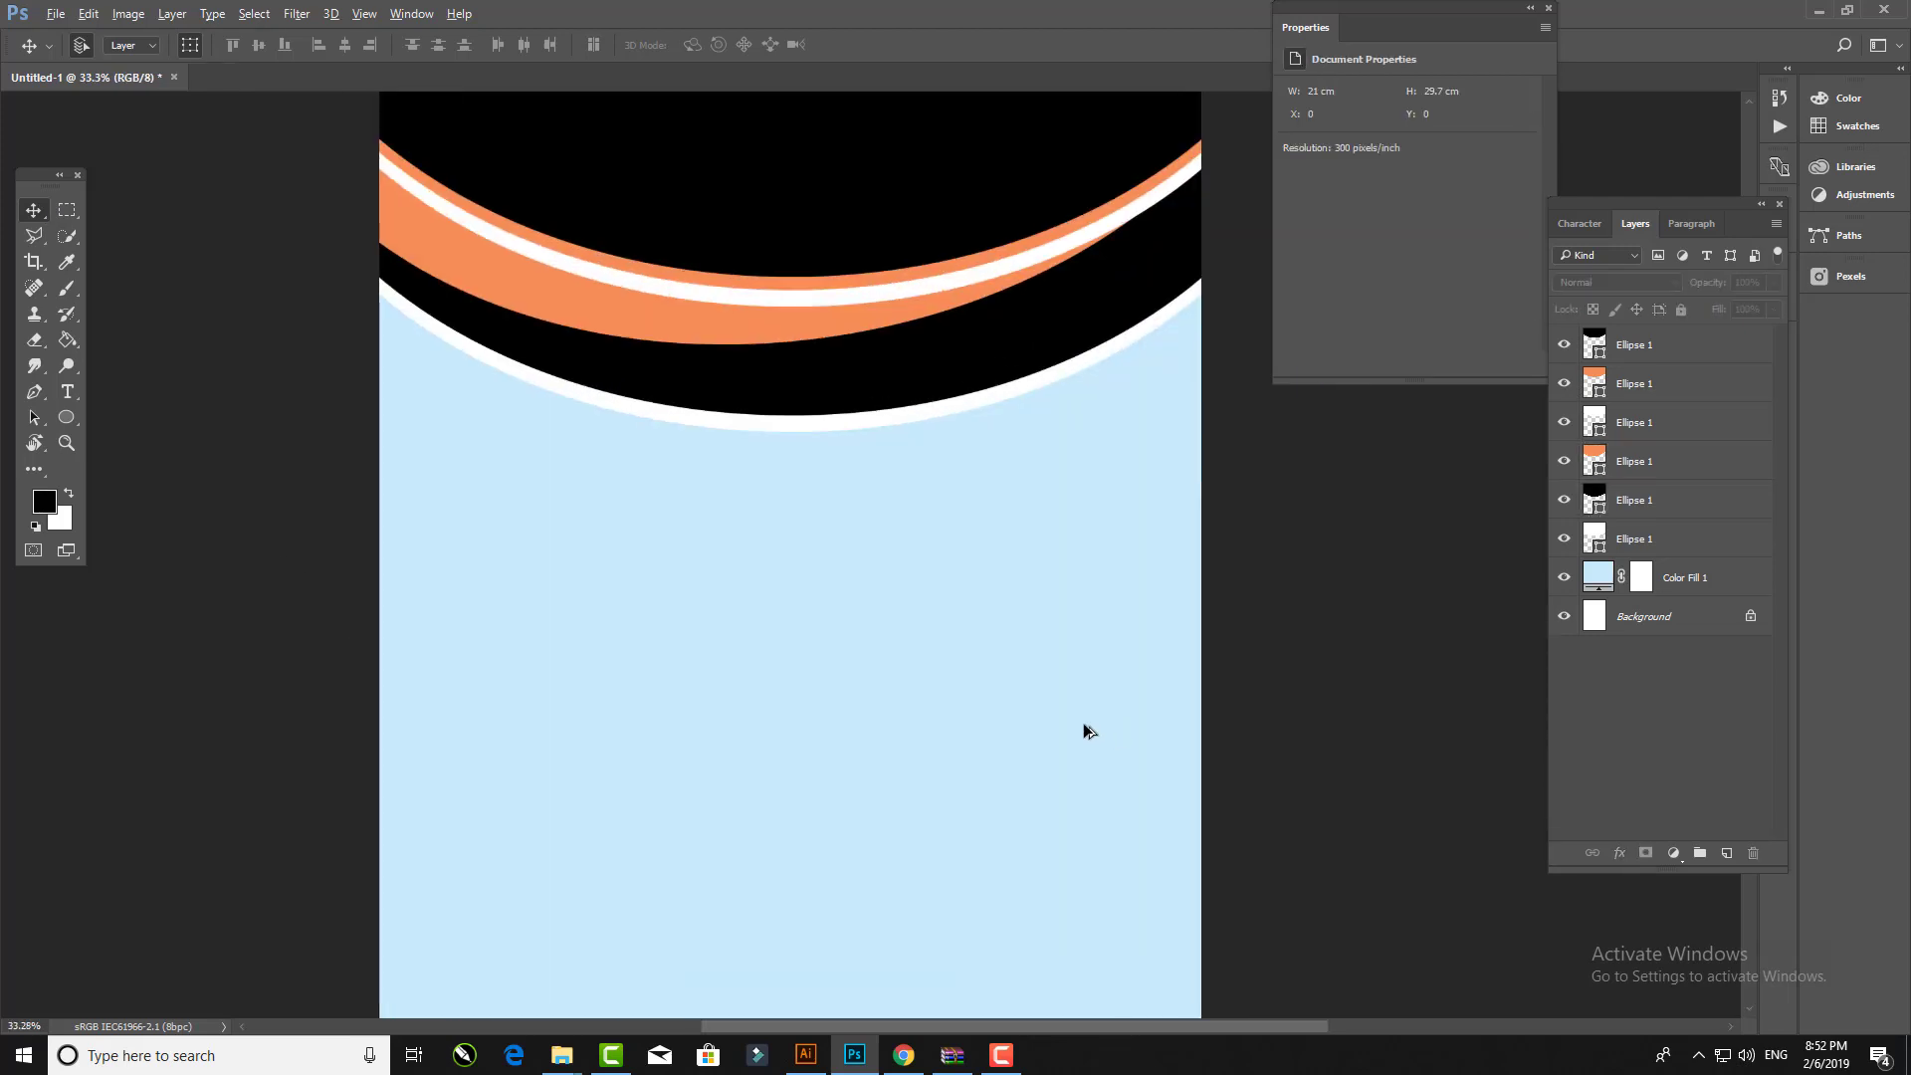
pyautogui.scroll(-2, 1084, 730)
pyautogui.moveTo(1245, 518)
pyautogui.mouseDown()
pyautogui.moveTo(888, 430)
pyautogui.moveTo(911, 449)
pyautogui.mouseUp()
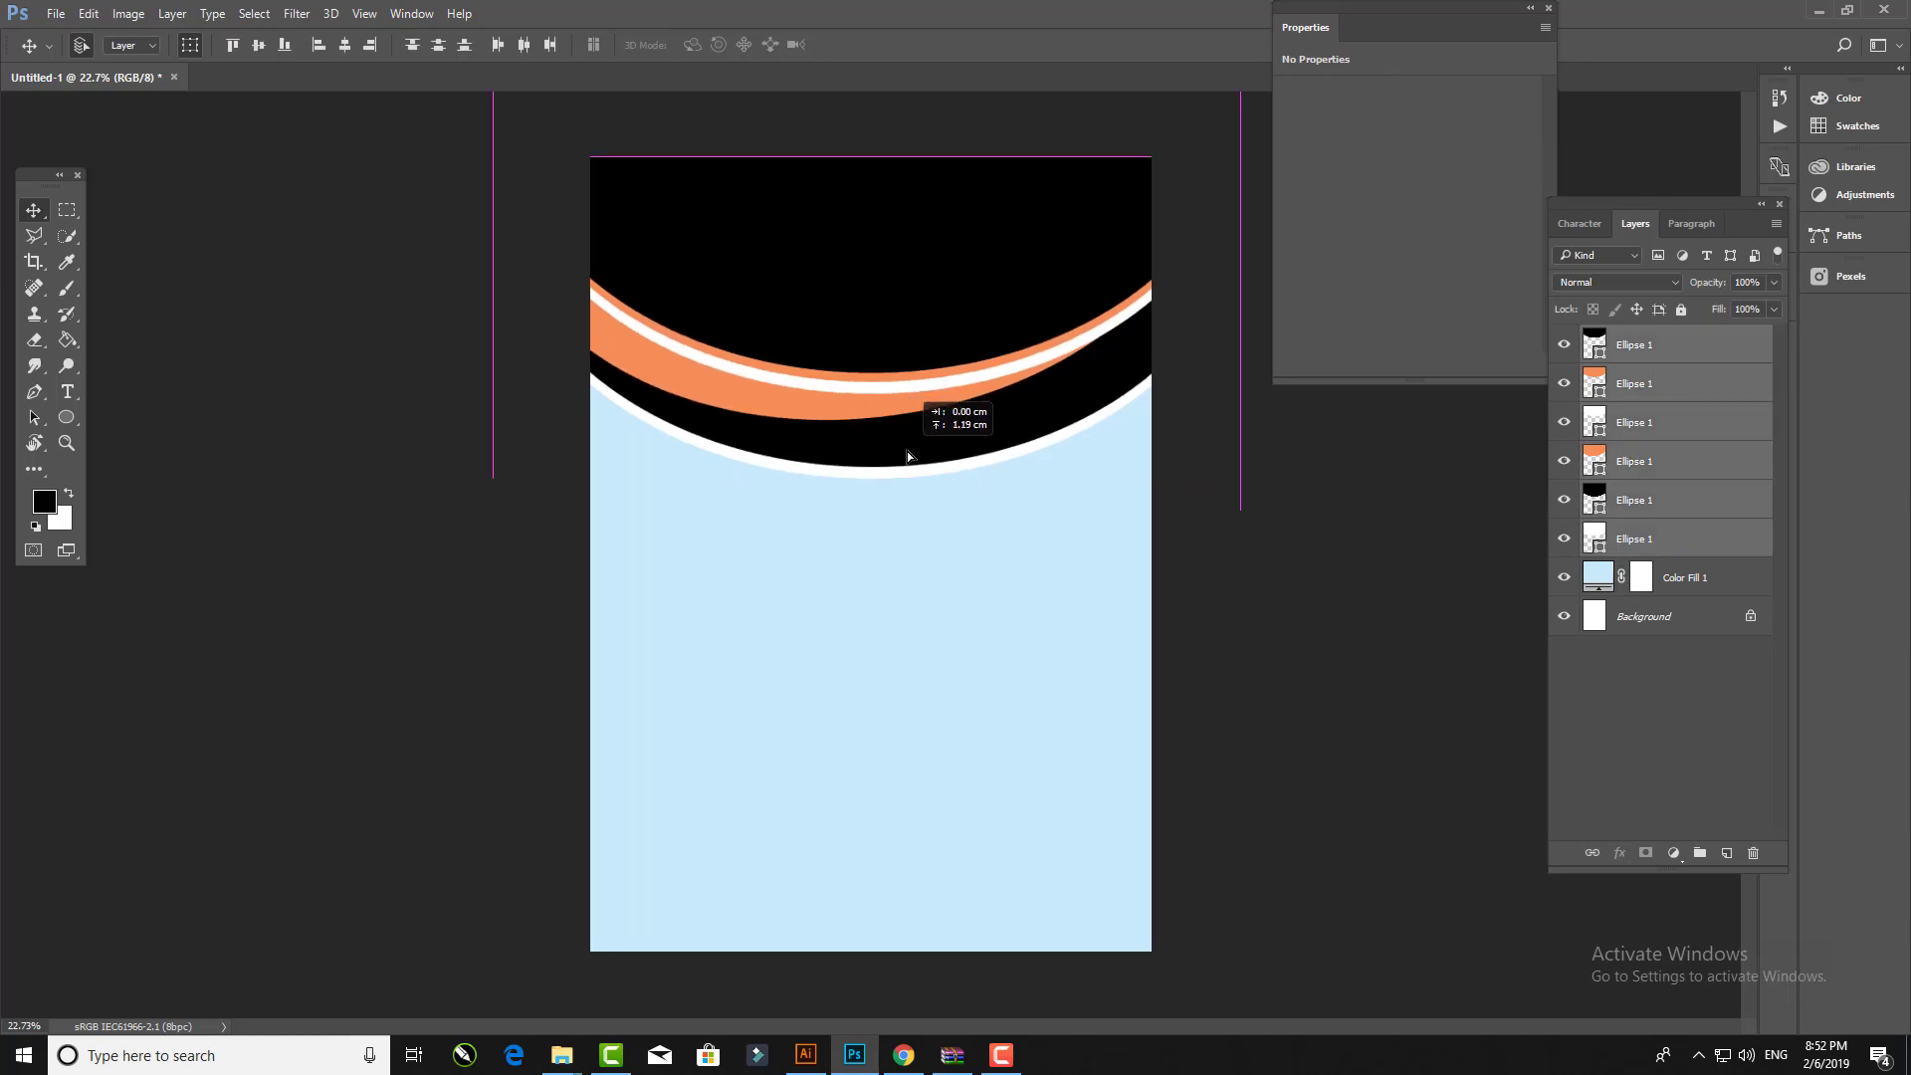
pyautogui.scroll(1, 1139, 568)
pyautogui.scroll(2, 854, 679)
# Step: Place the linked wood-board image, move it over the header and clip it to the top arc
pyautogui.click(55, 13)
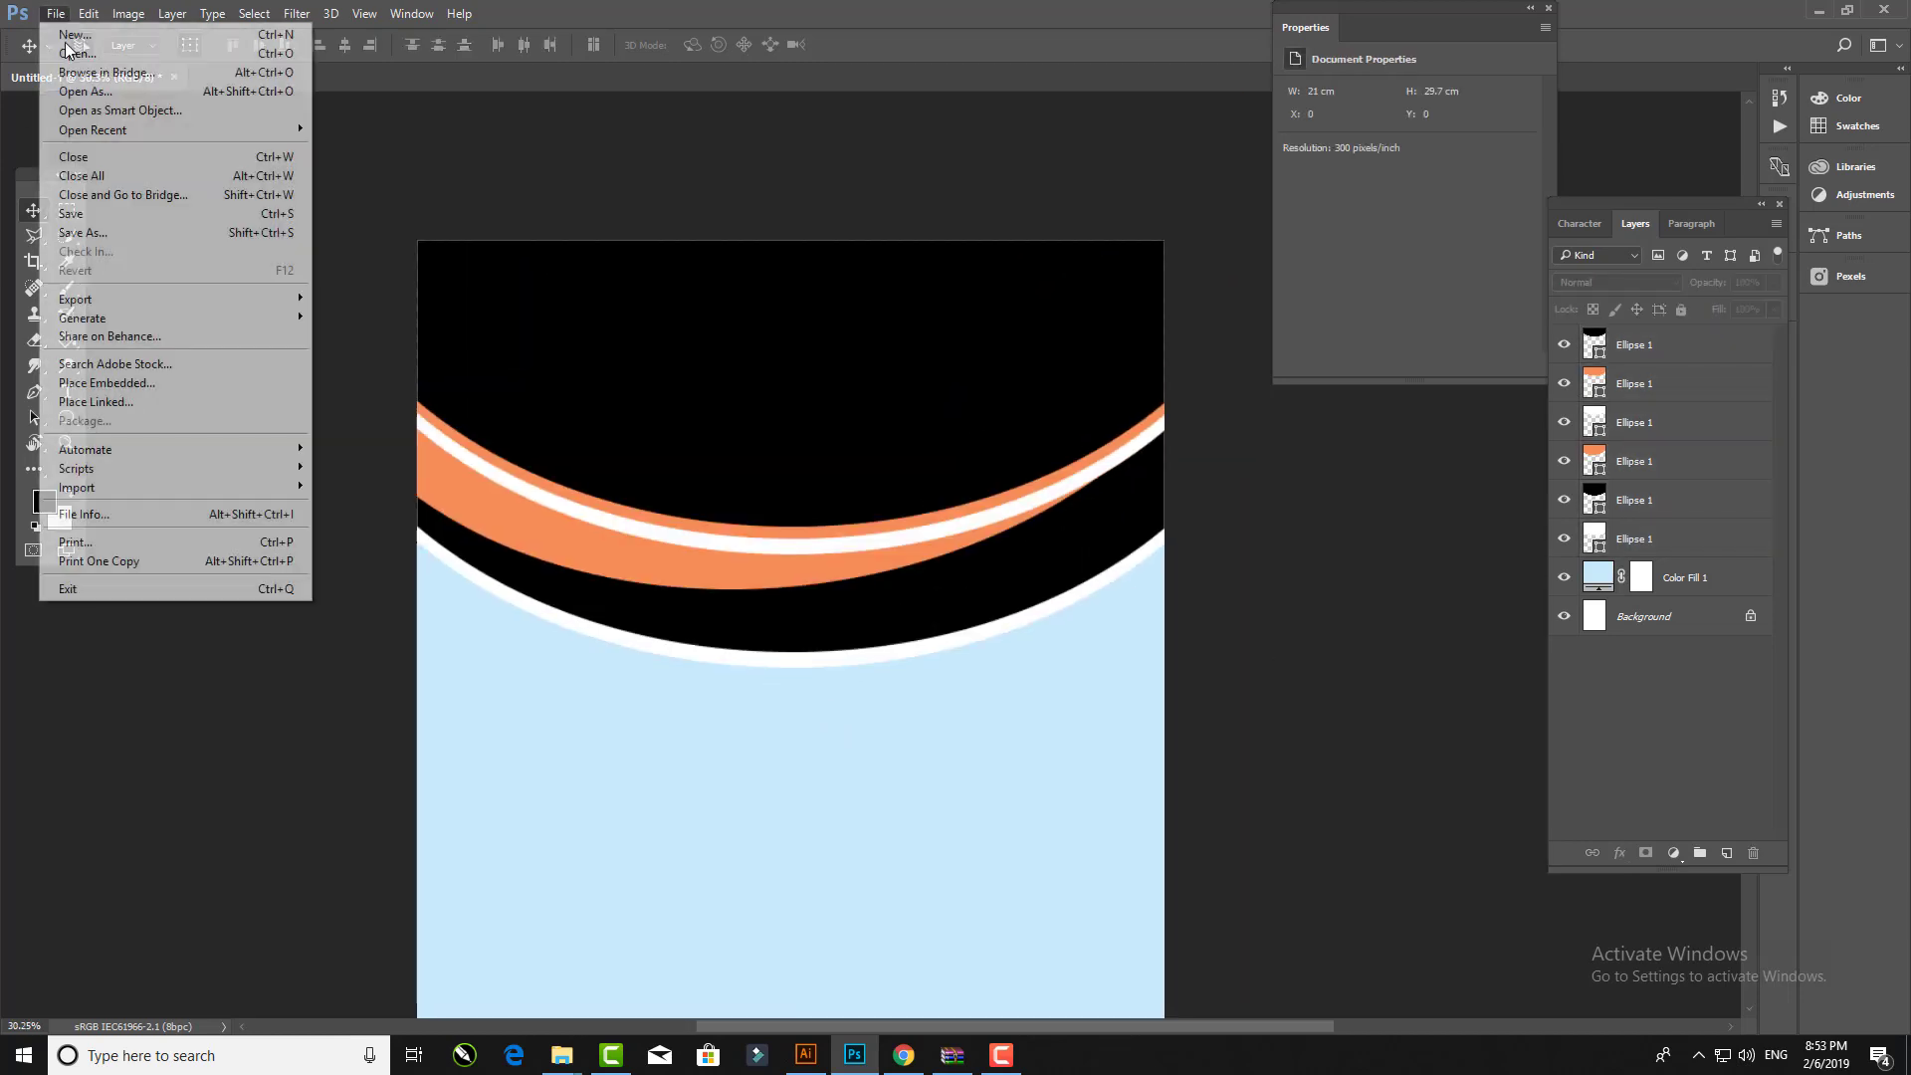
pyautogui.click(148, 403)
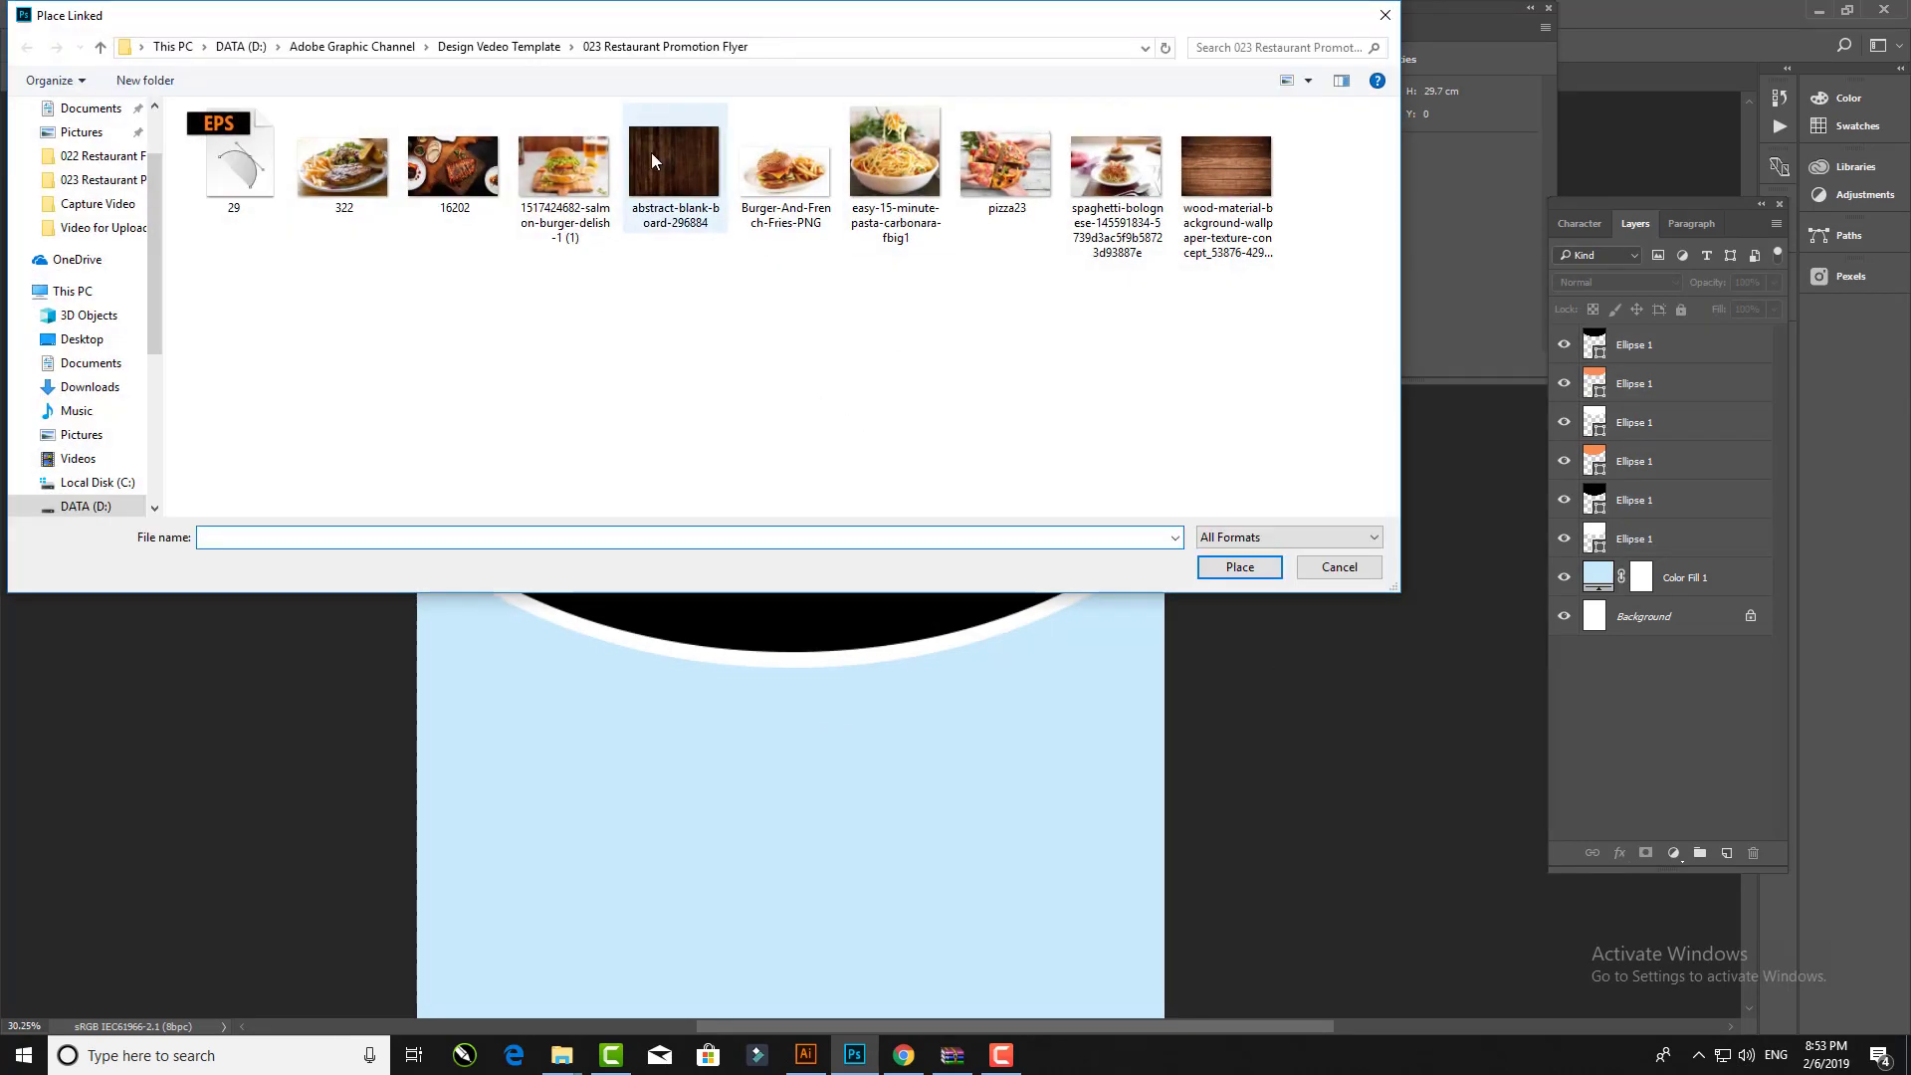
pyautogui.click(675, 168)
pyautogui.click(1239, 565)
pyautogui.press('Return')
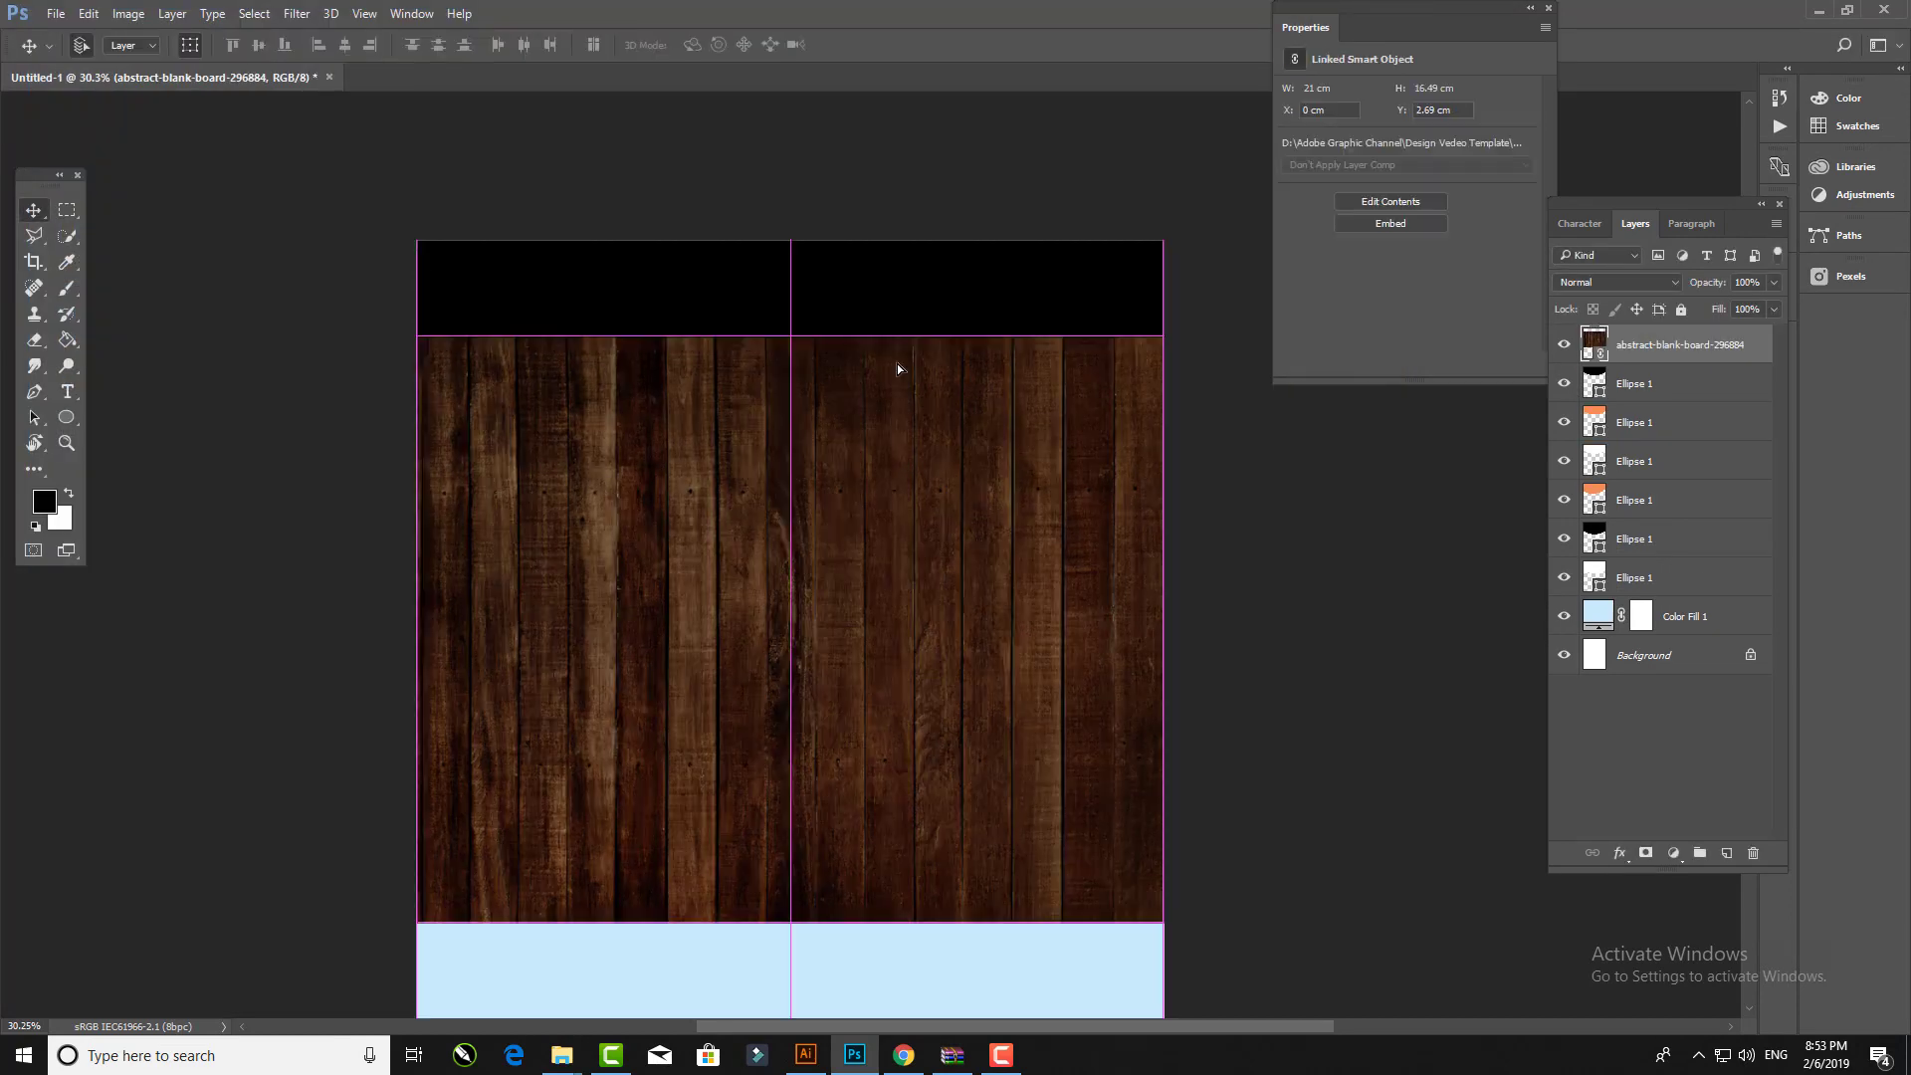
pyautogui.moveTo(893, 386); pyautogui.dragTo(983, 464)
pyautogui.hotkey('ctrl', 'alt', 'g')
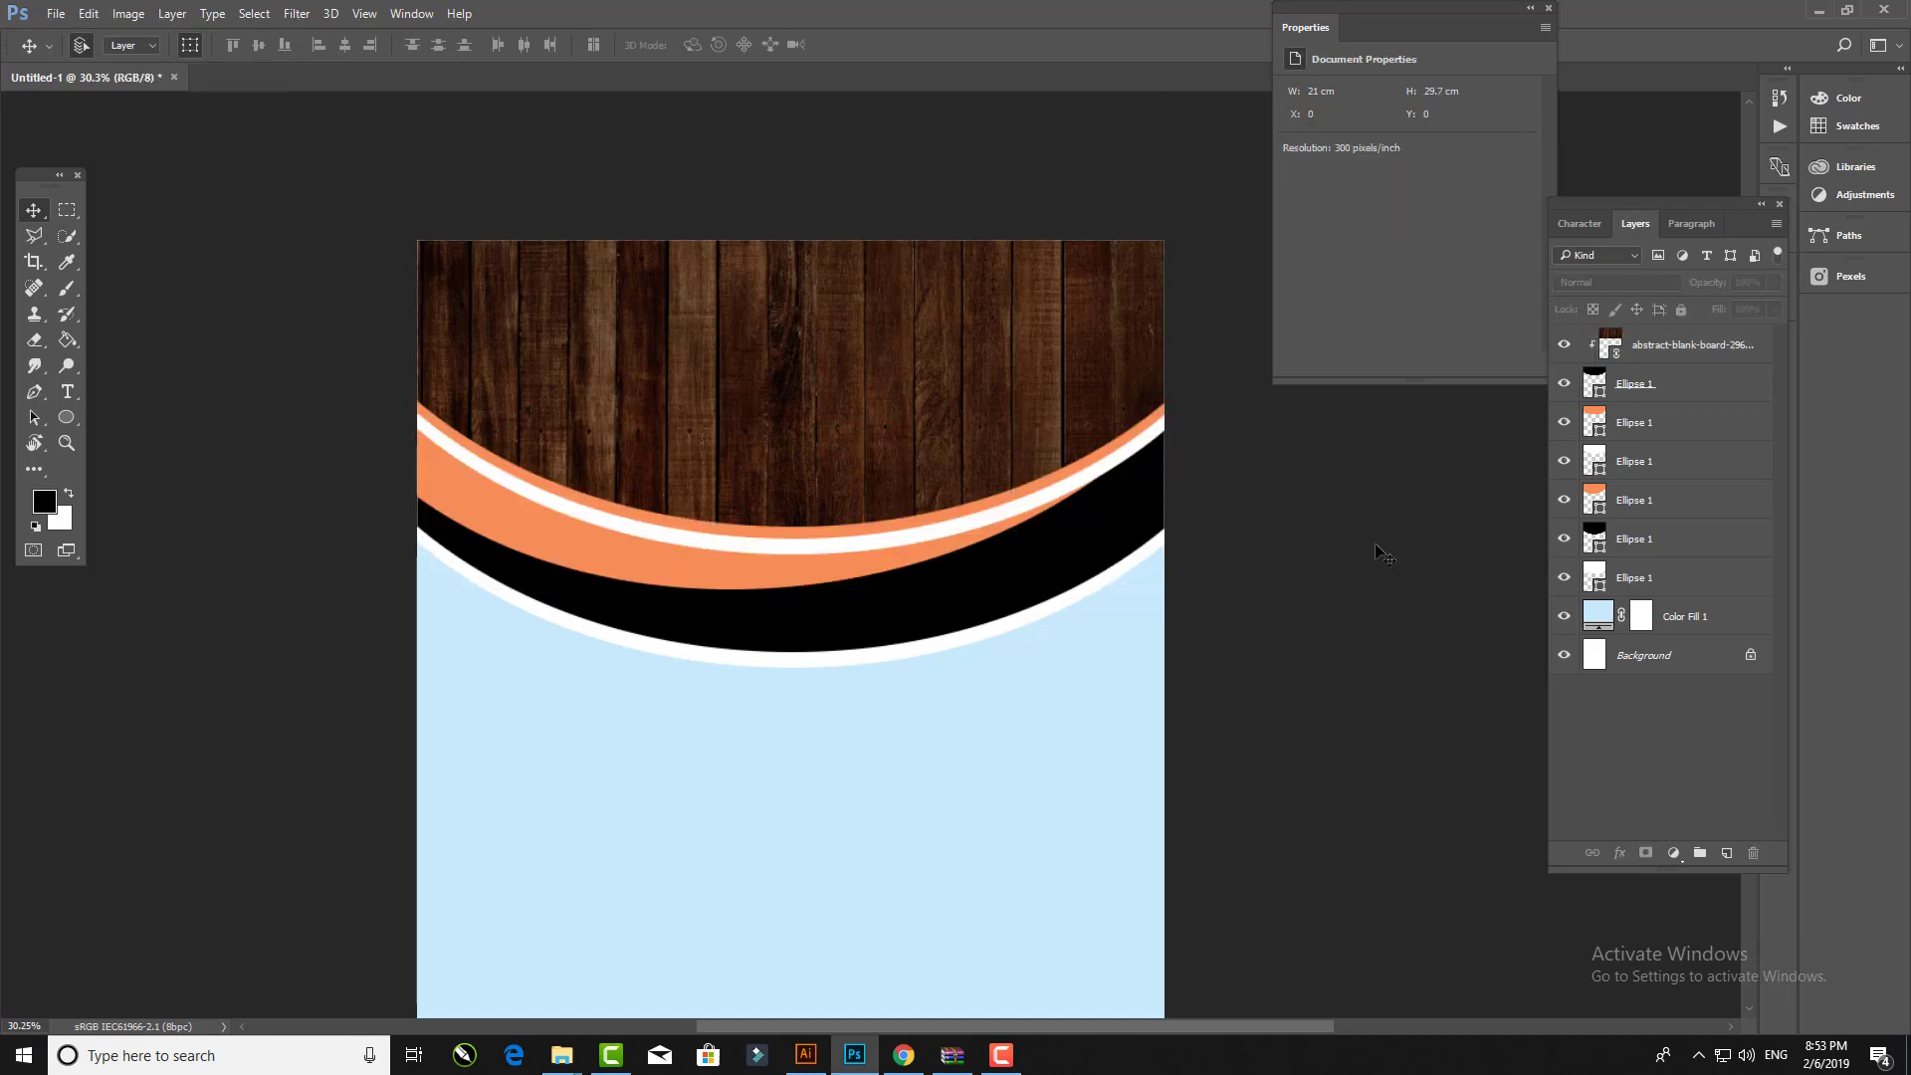
pyautogui.scroll(-3, 1237, 640)
# Step: Give the first white band a drop shadow at 73% opacity
pyautogui.scroll(1, 896, 525)
pyautogui.scroll(2, 896, 524)
pyautogui.click(753, 408)
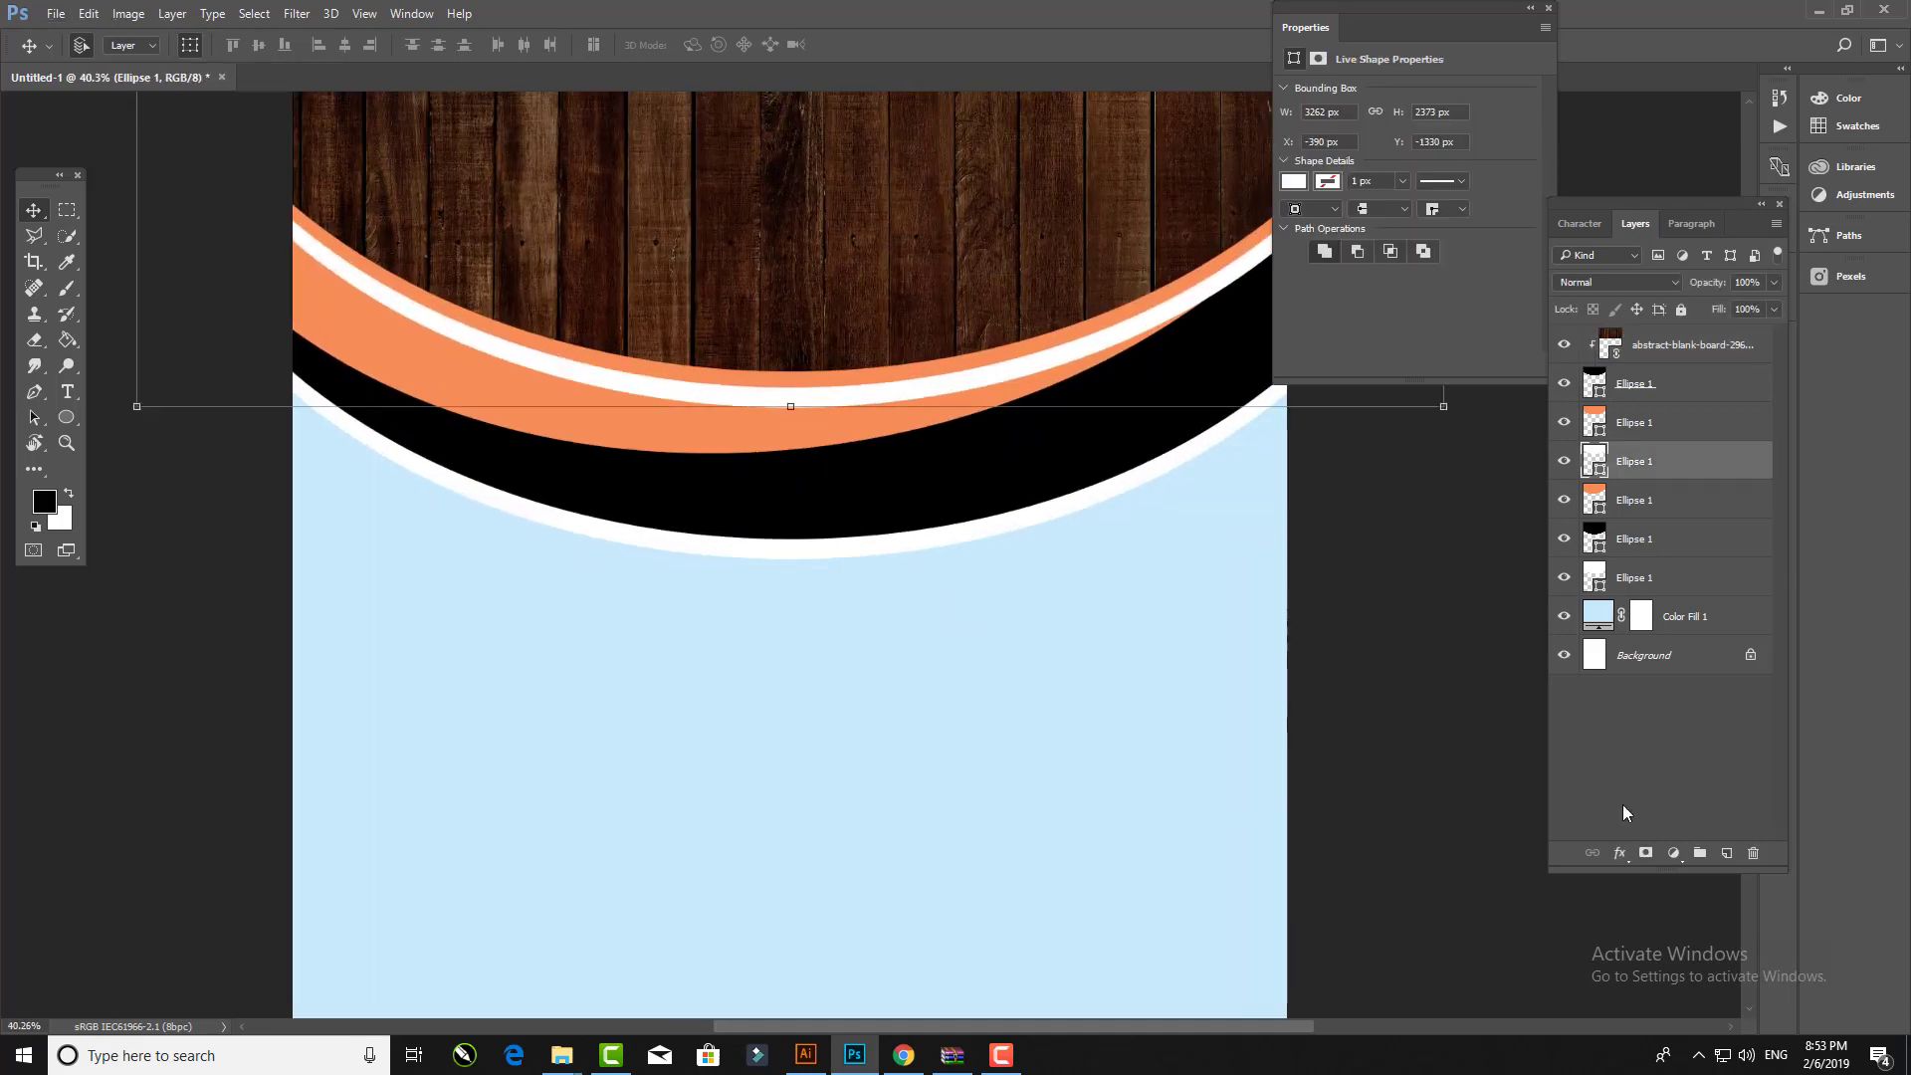
pyautogui.click(1619, 853)
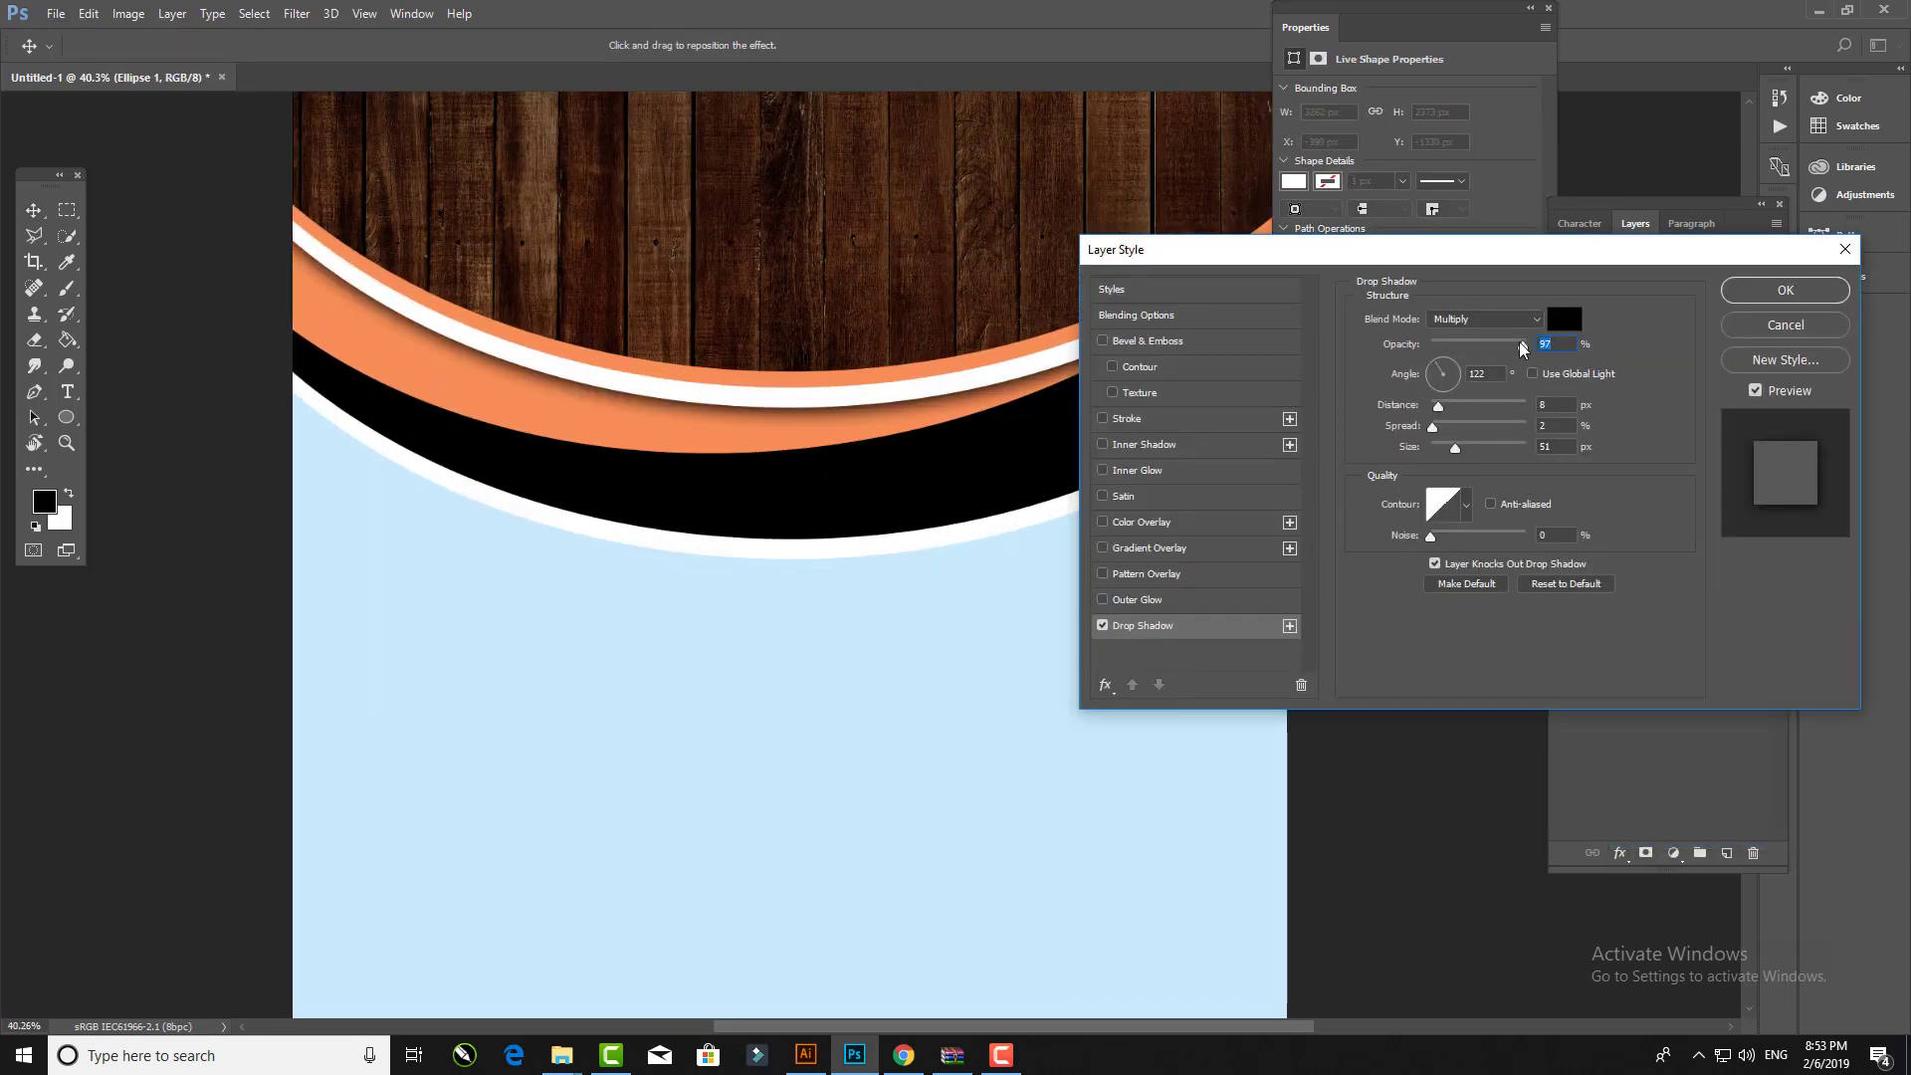
pyautogui.moveTo(1520, 343); pyautogui.dragTo(1500, 343)
pyautogui.click(1745, 302)
# Step: Apply the same drop shadow to the second white band and start a text line on the header
pyautogui.click(1652, 577)
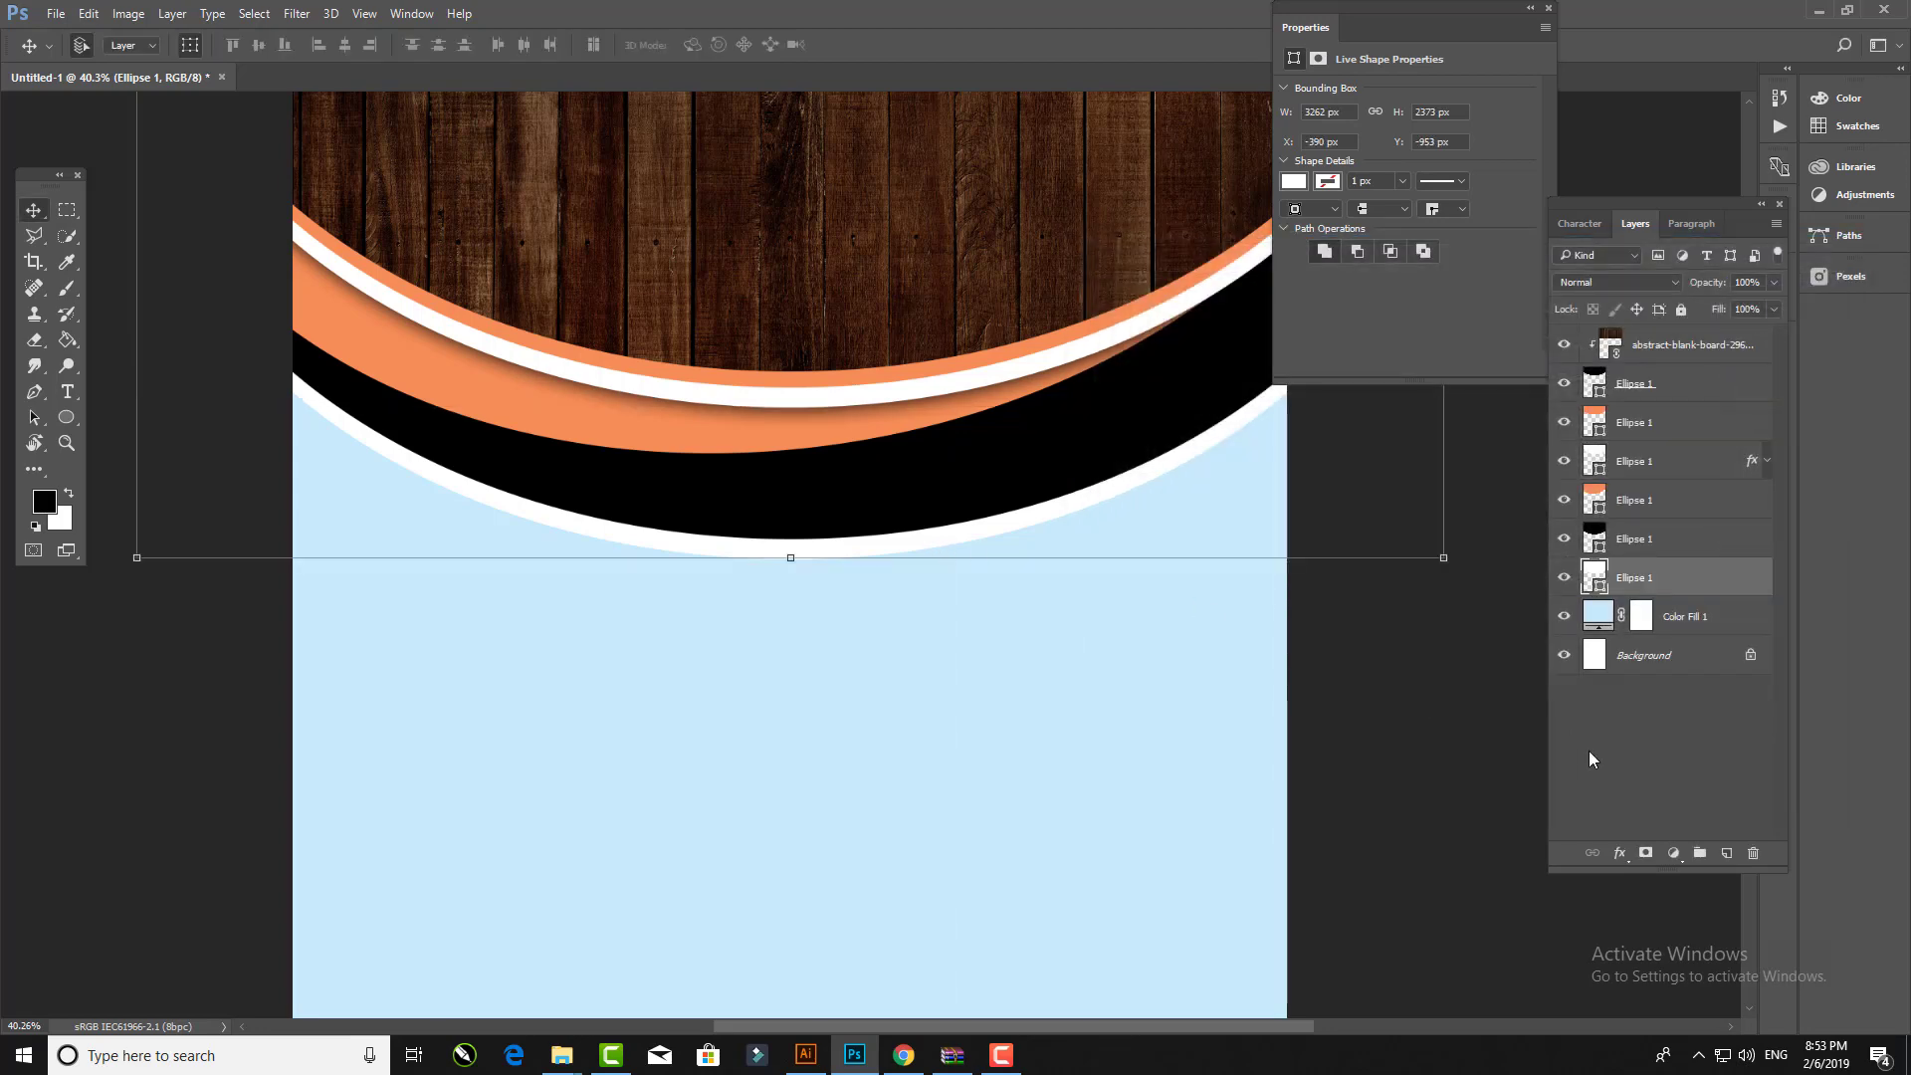
pyautogui.click(1619, 853)
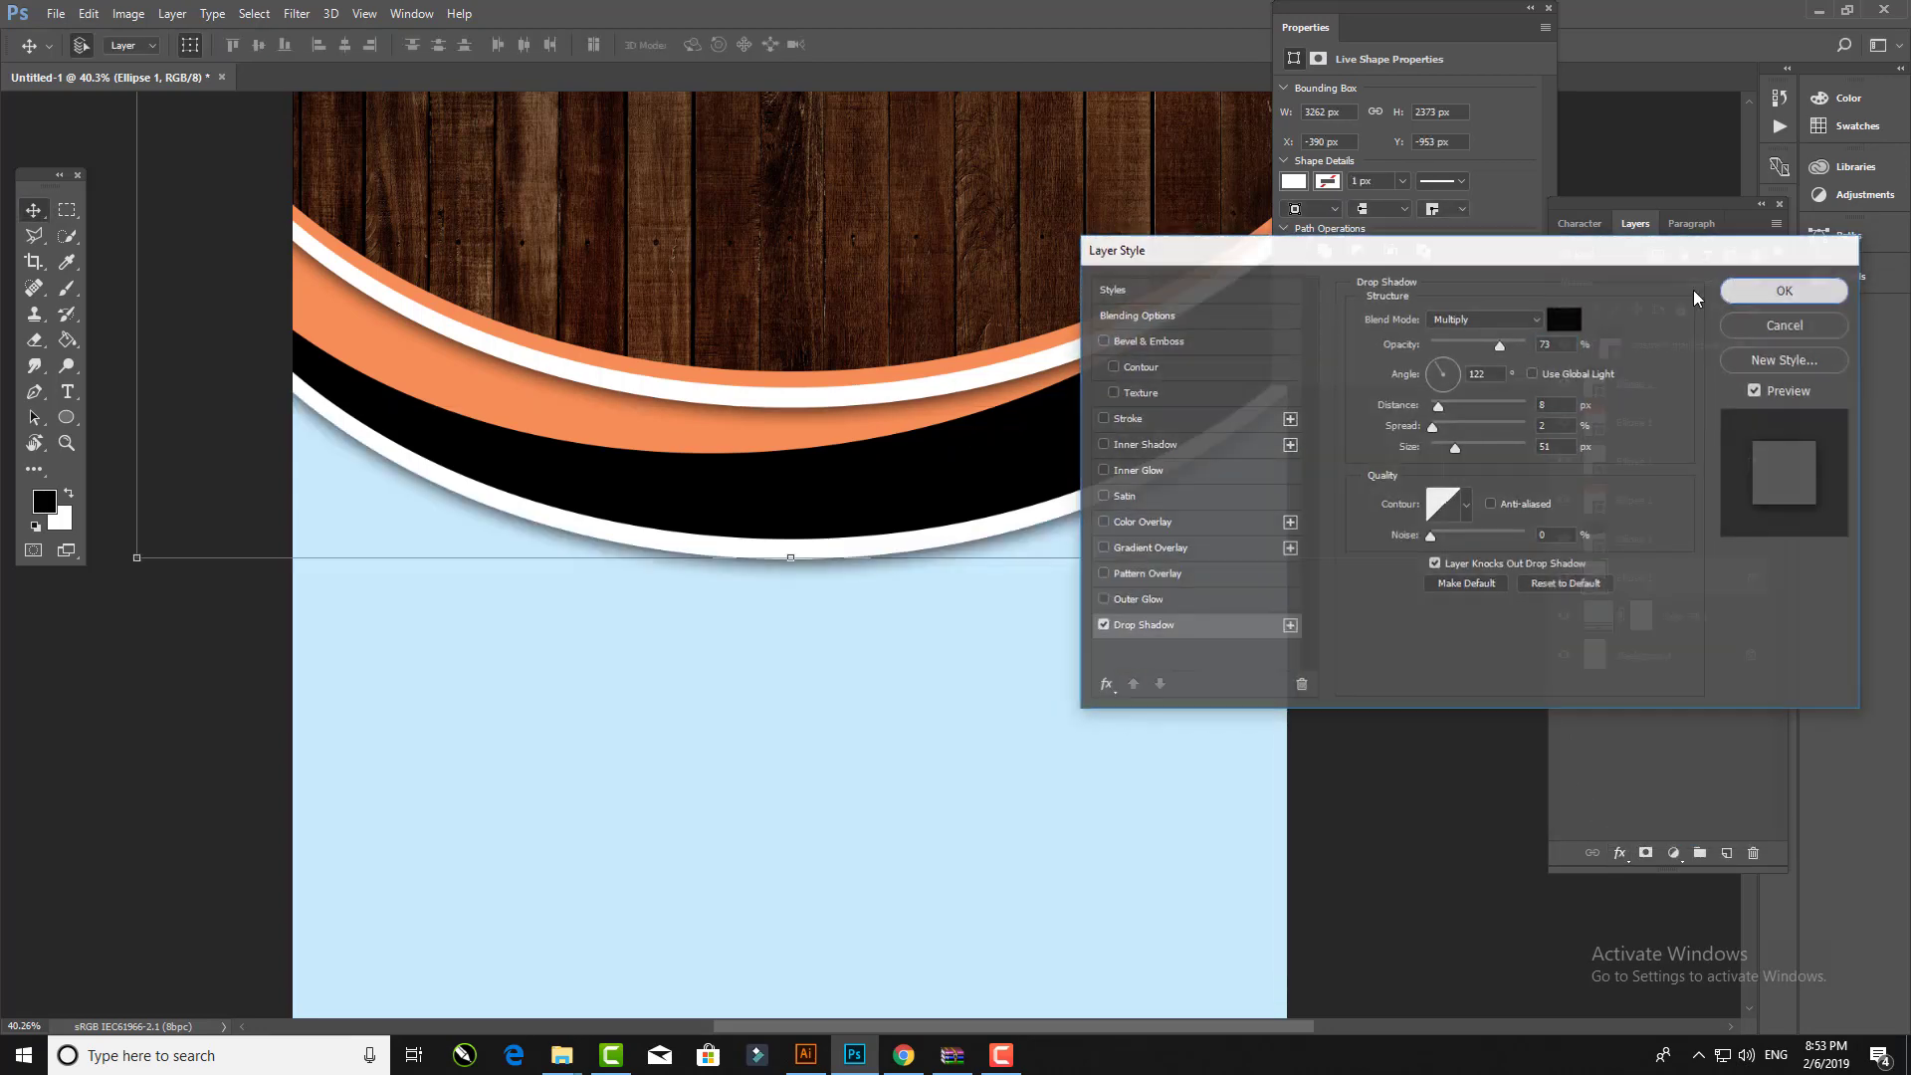
pyautogui.click(1778, 294)
pyautogui.click(1455, 500)
pyautogui.scroll(-3, 1182, 653)
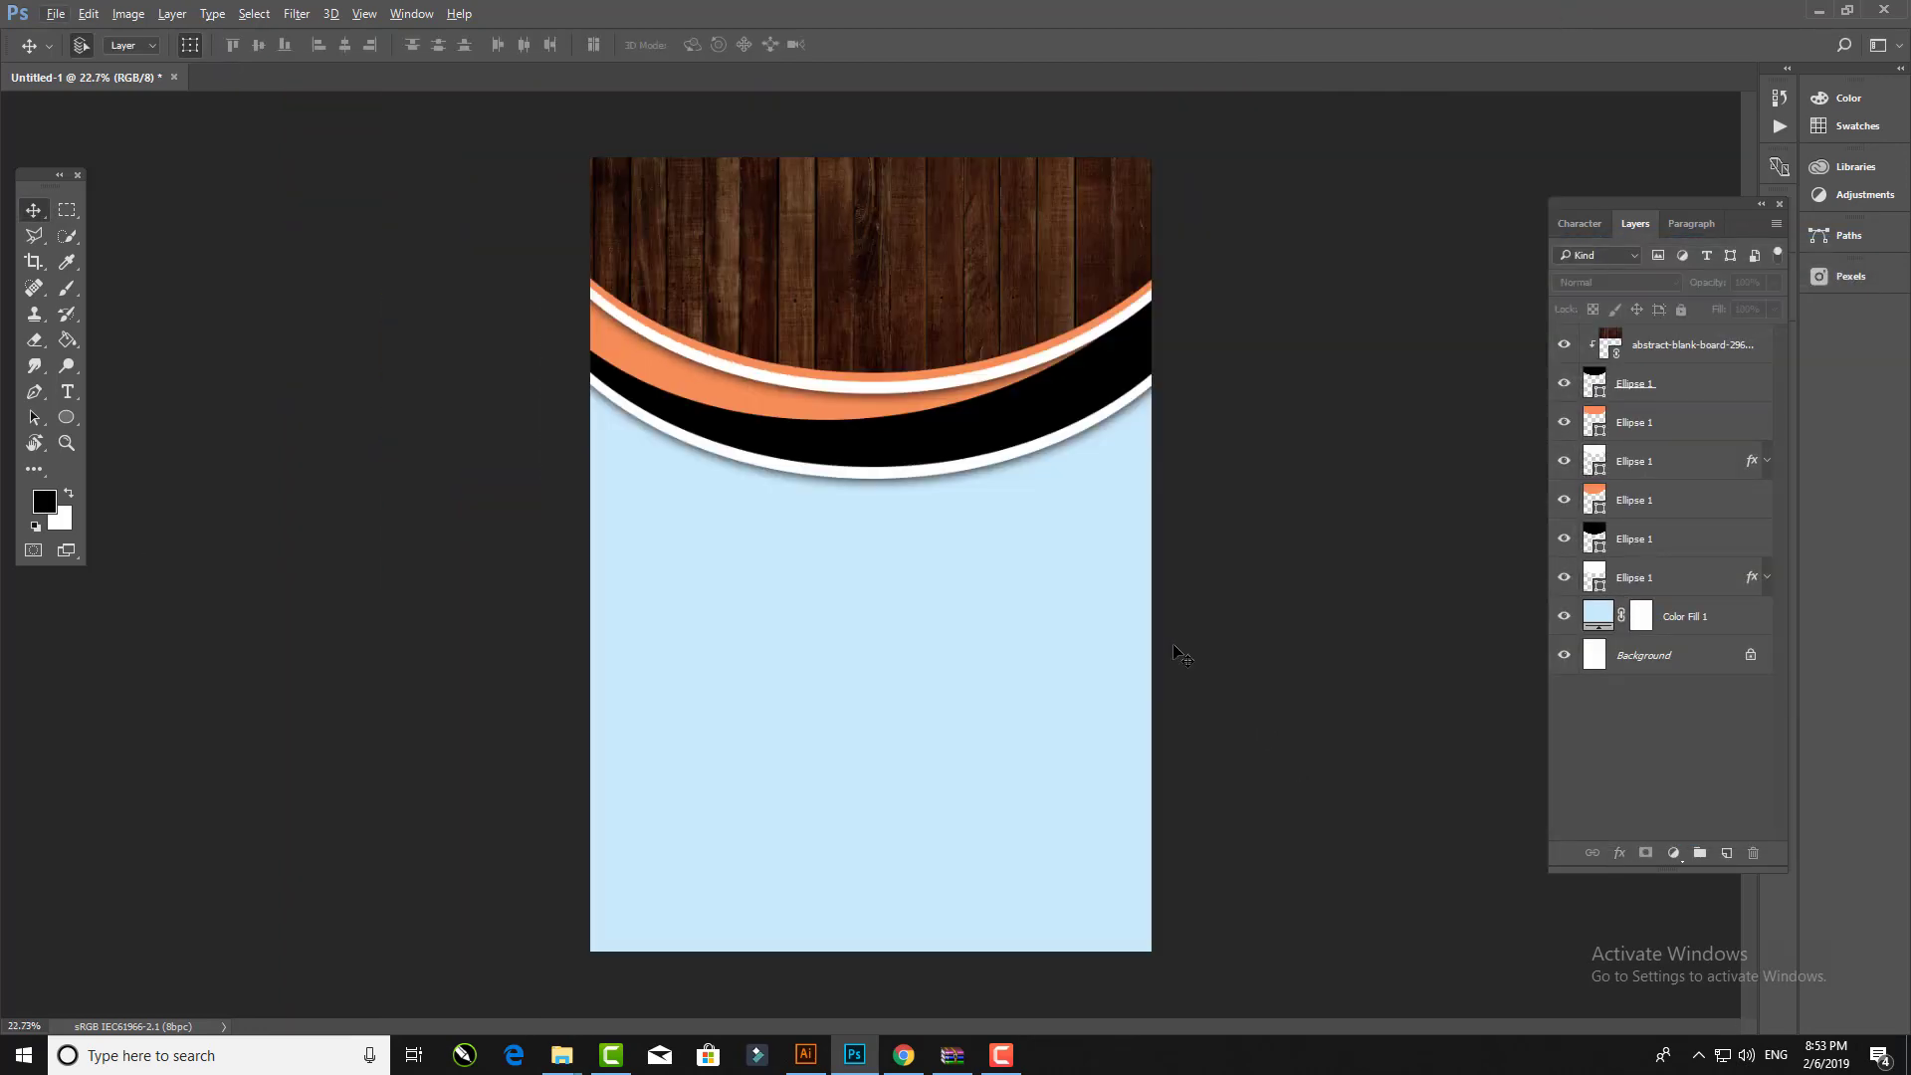
pyautogui.press('t')
pyautogui.click(745, 379)
pyautogui.write('RESTAU')
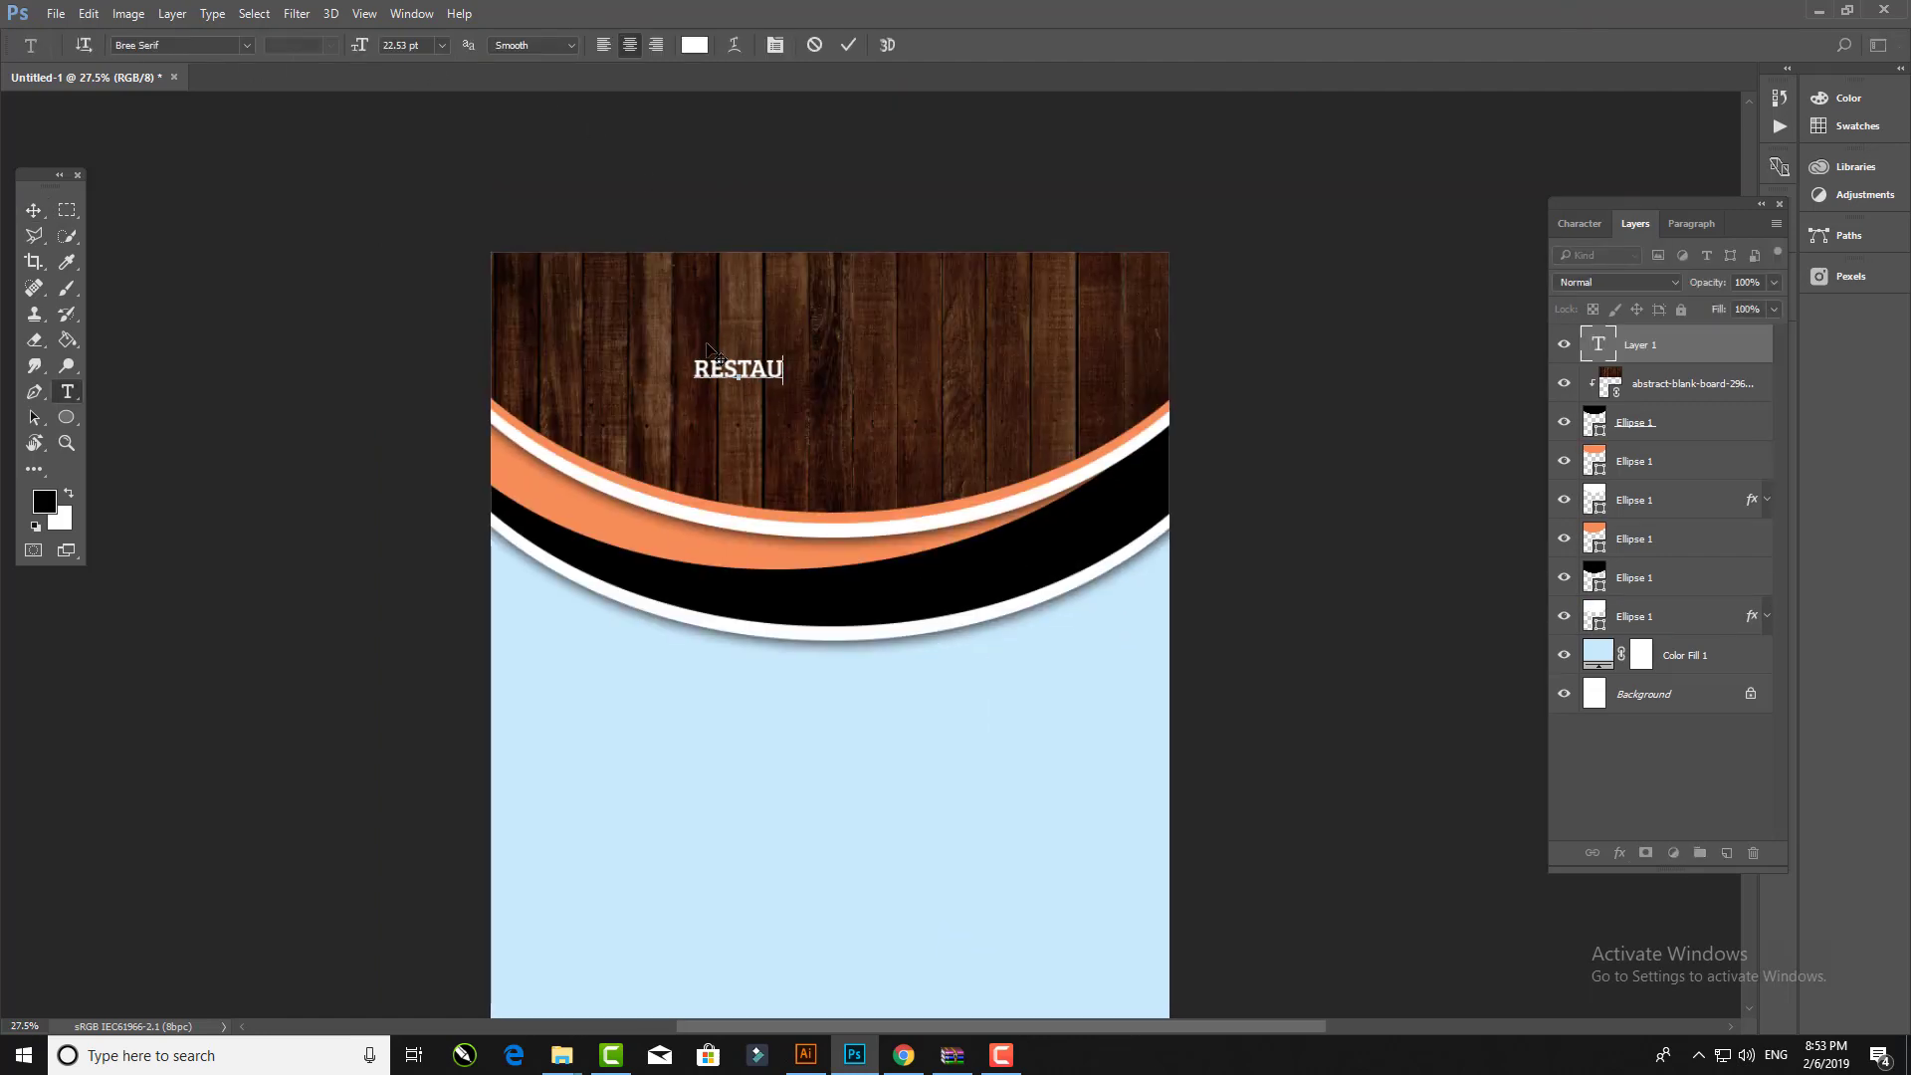
# Step: Finish typing RESTAURANT and centre the title horizontally on the wood header
pyautogui.write('RANT')
pyautogui.click(33, 209)
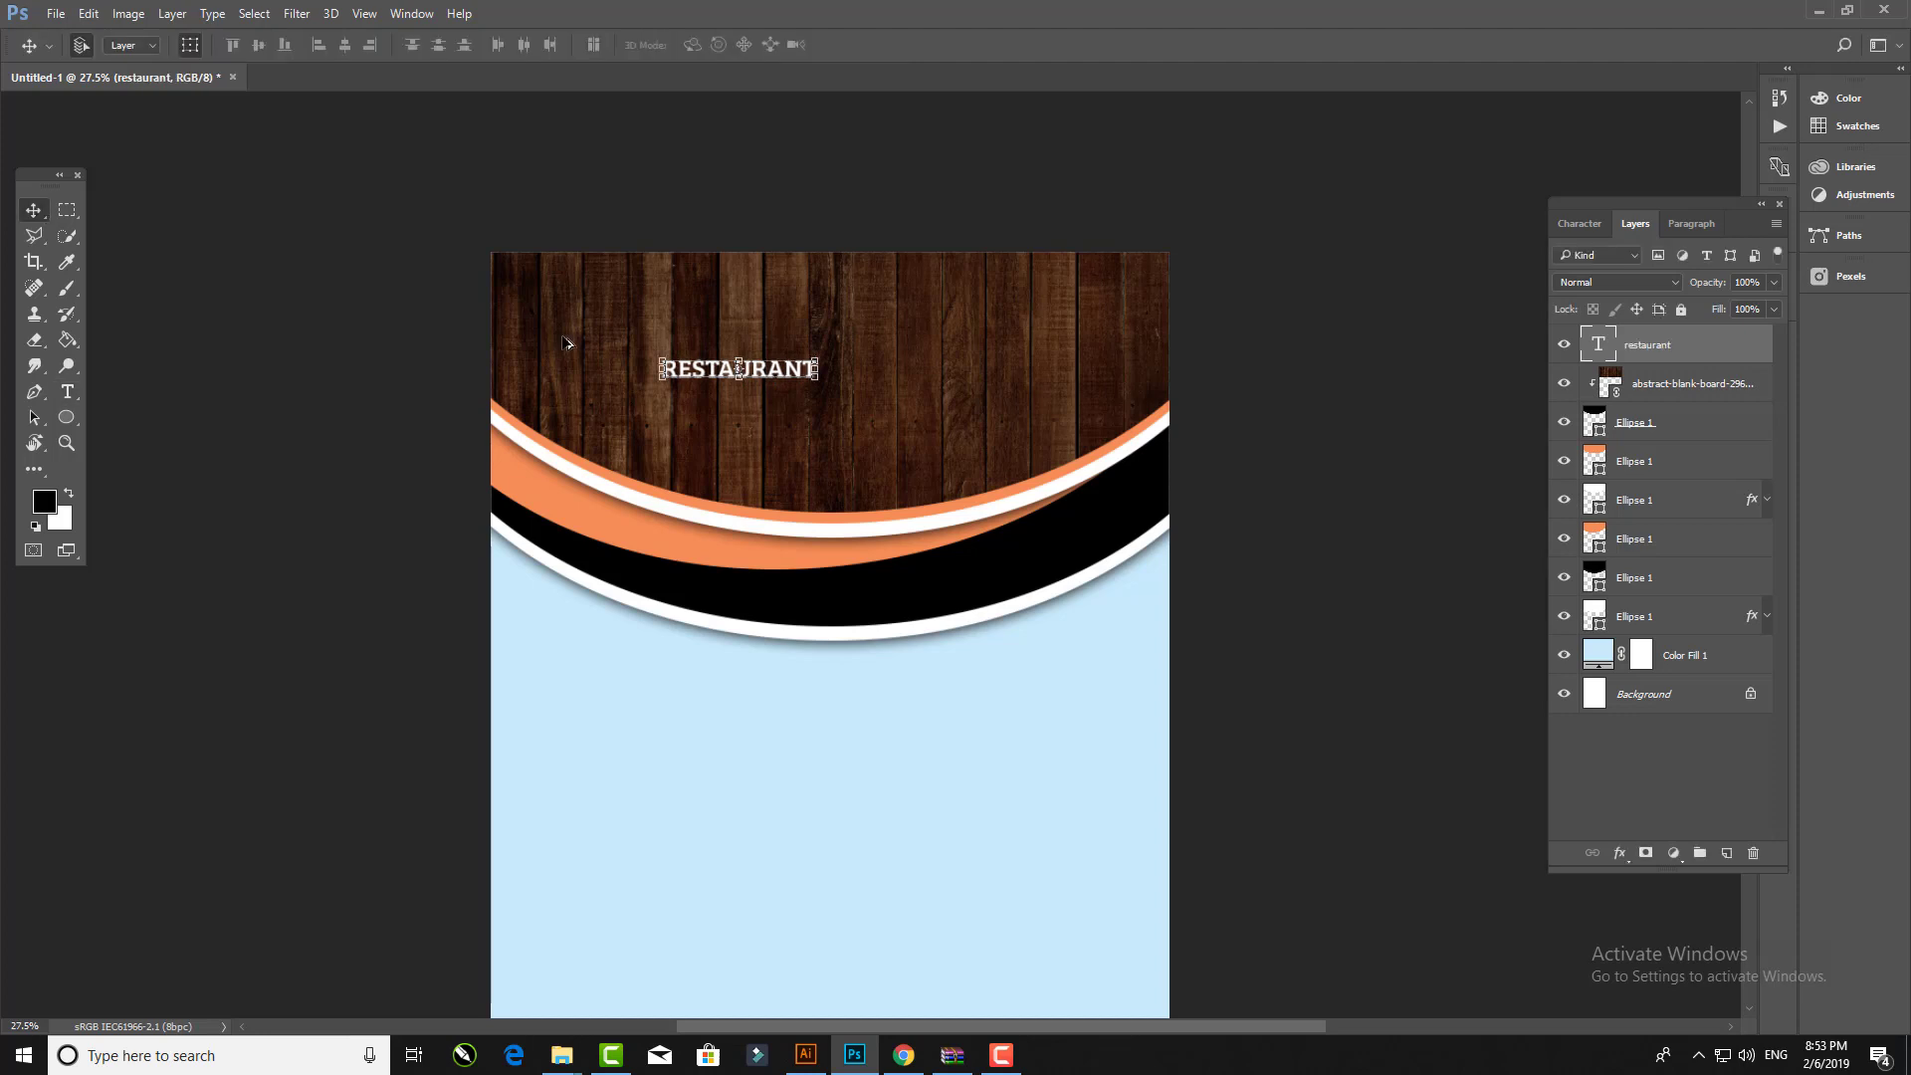
pyautogui.scroll(3, 718, 350)
pyautogui.moveTo(949, 564); pyautogui.dragTo(1080, 487)
pyautogui.keyDown('ctrl'); pyautogui.click(1660, 707); pyautogui.keyUp('ctrl')
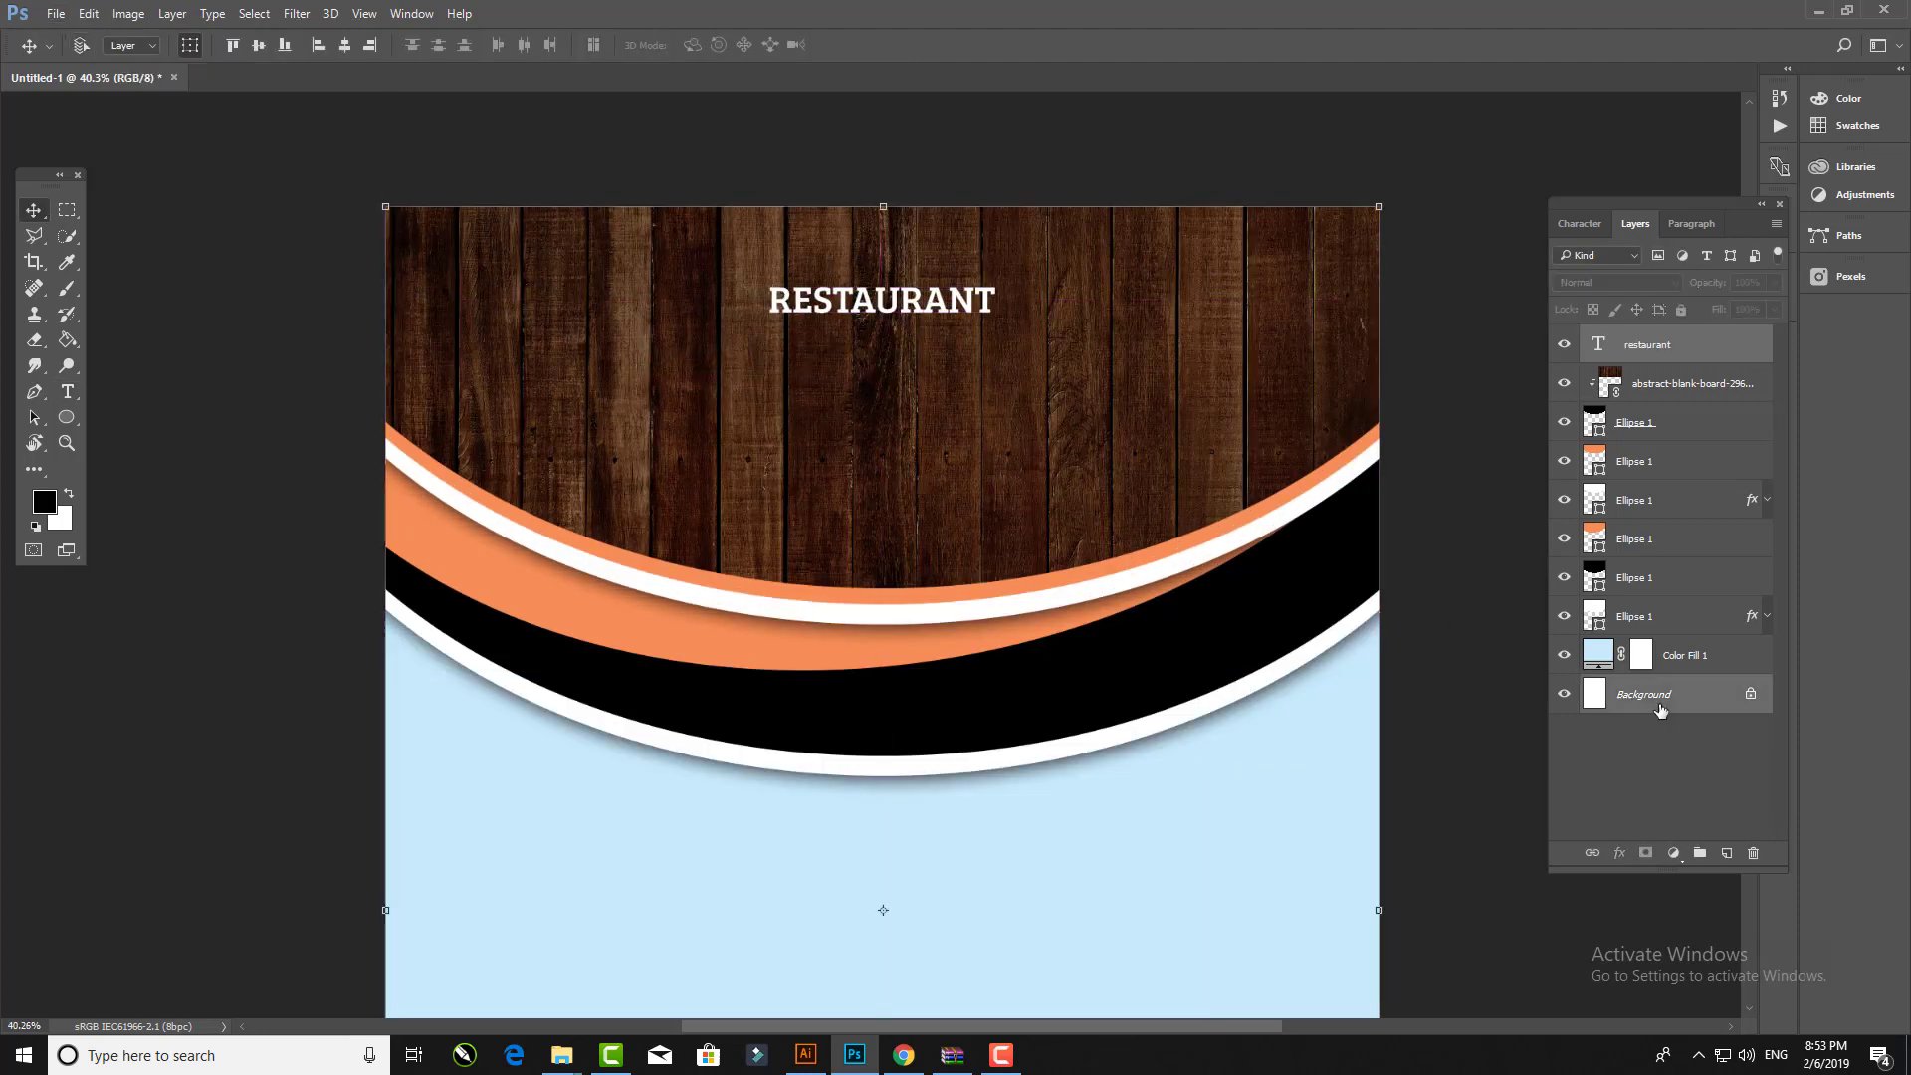
pyautogui.hotkey('ctrl', 'a')
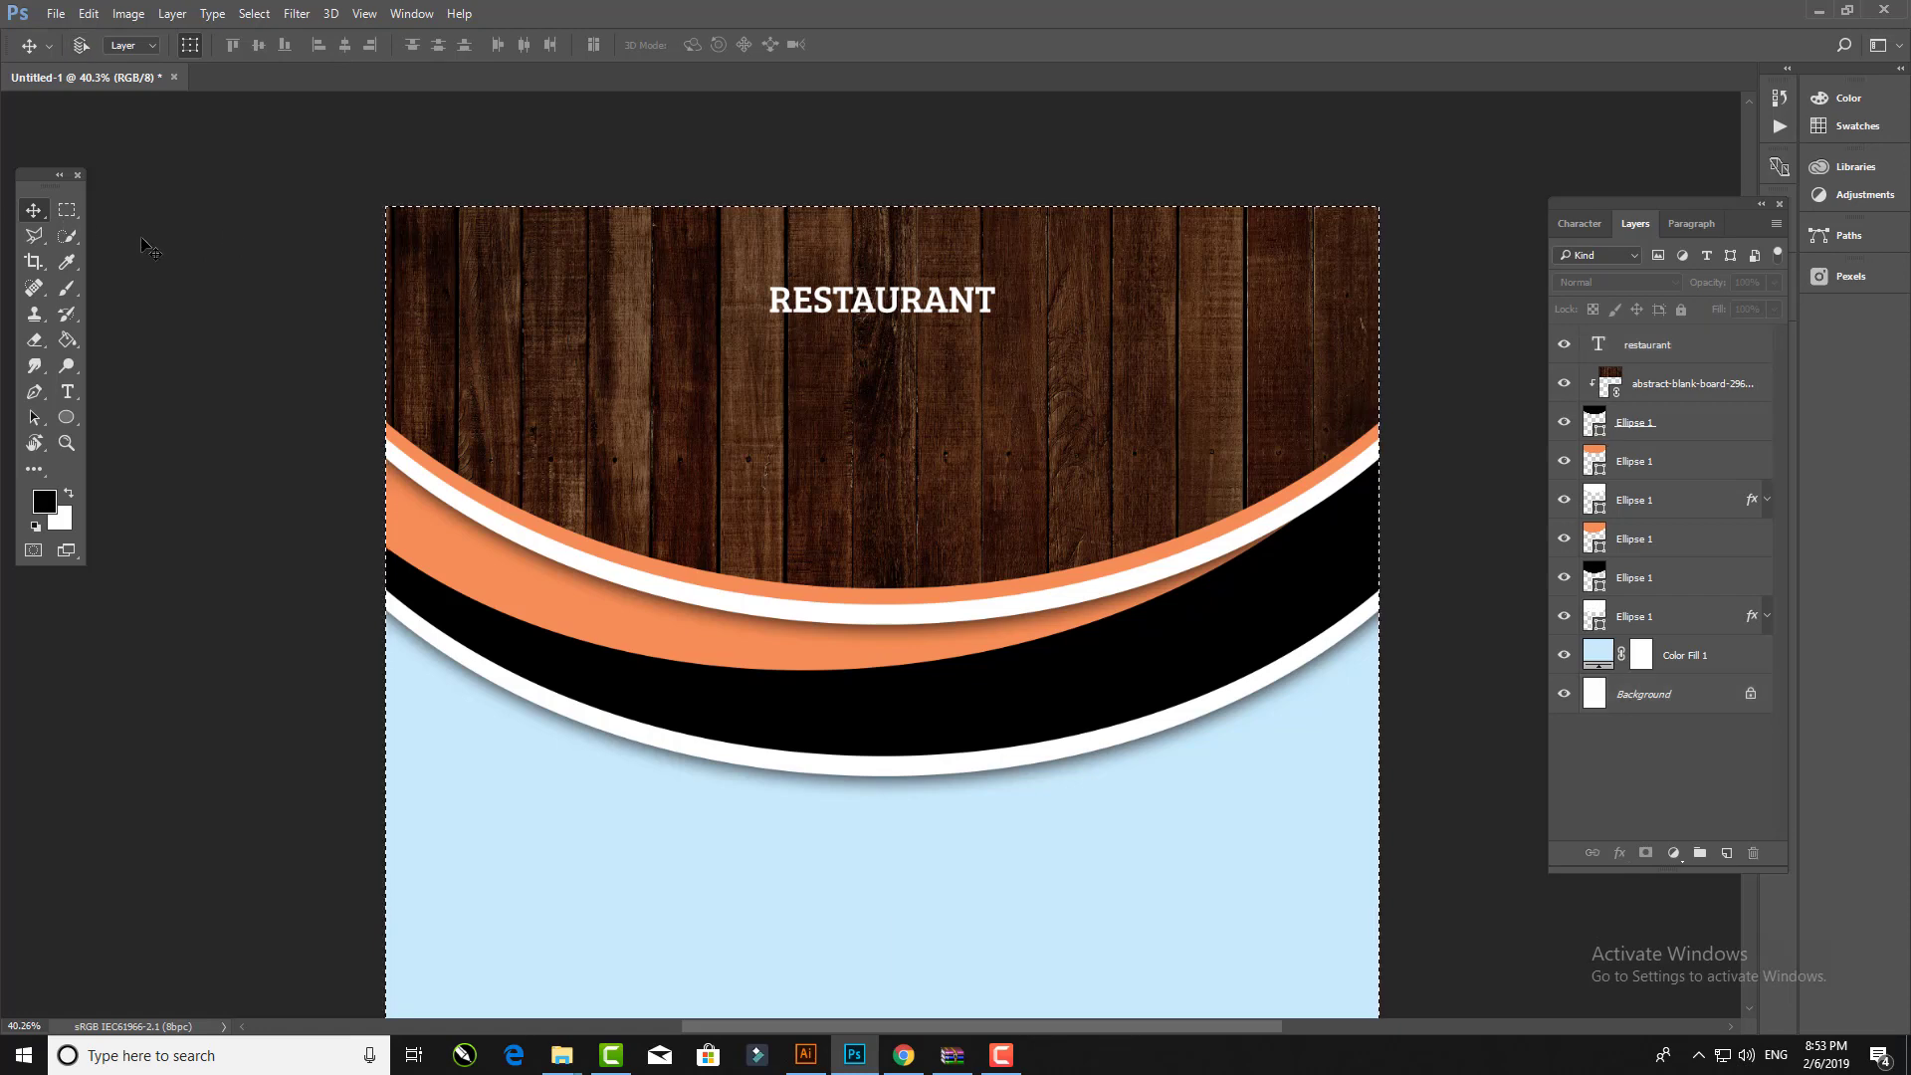
pyautogui.hotkey('ctrl', 'd')
pyautogui.click(934, 314)
# Step: Duplicate the title just below and set the copy's font to AKbalthom HighSchool
pyautogui.moveTo(931, 309); pyautogui.dragTo(931, 359)
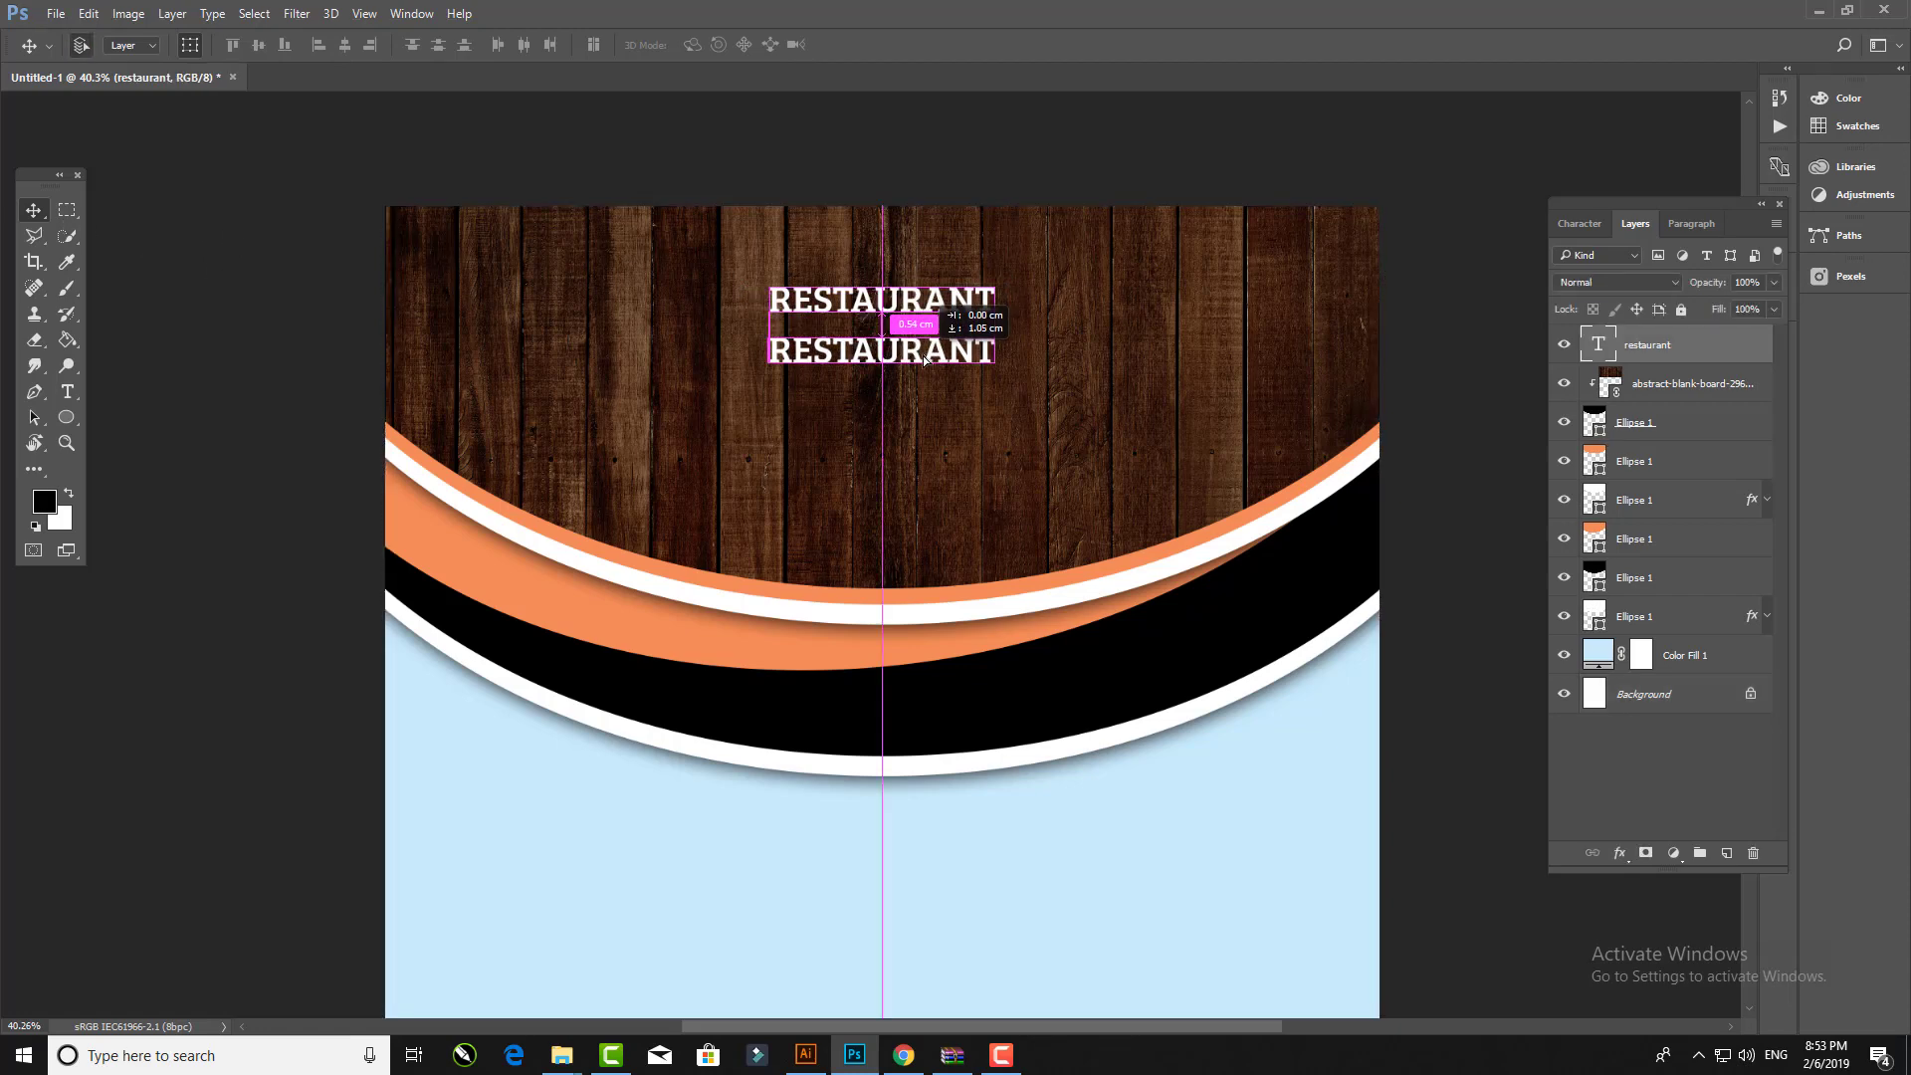
pyautogui.doubleClick(881, 351)
pyautogui.click(245, 44)
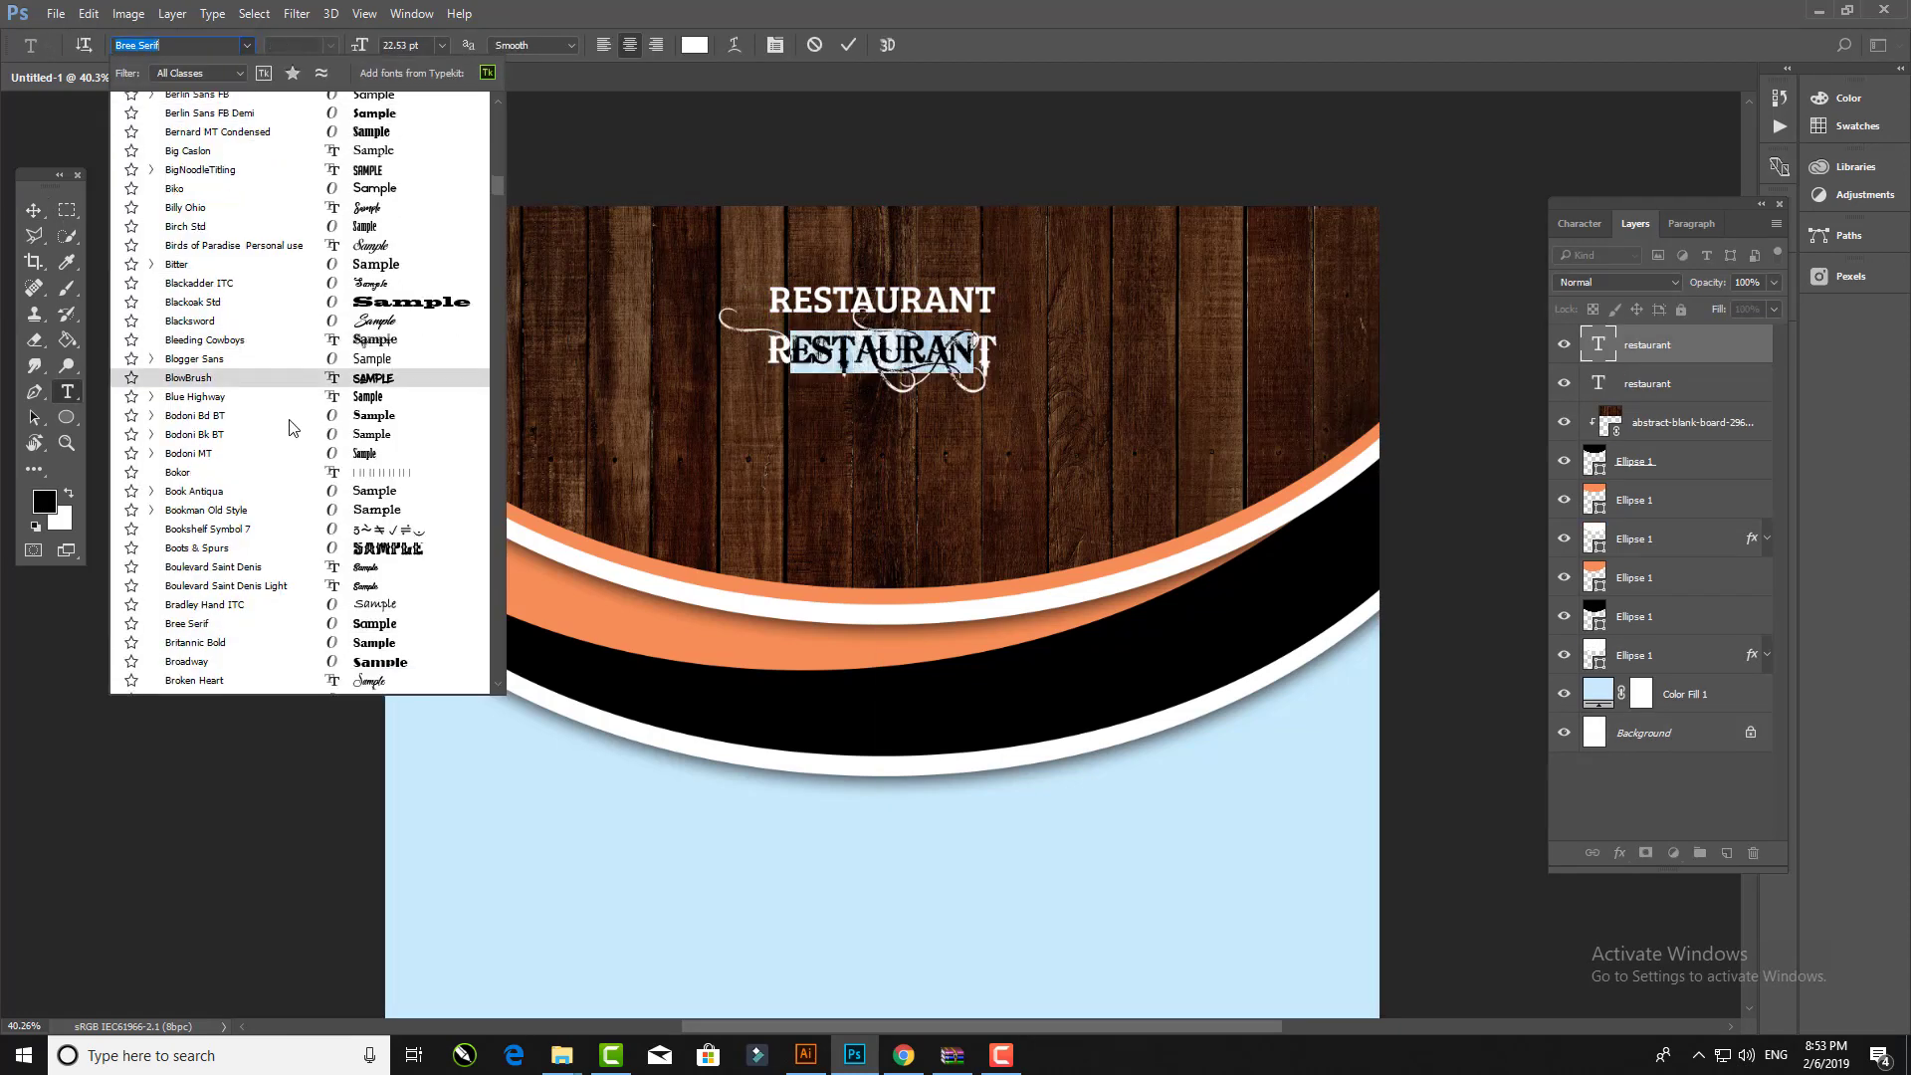
pyautogui.click(199, 460)
pyautogui.click(246, 45)
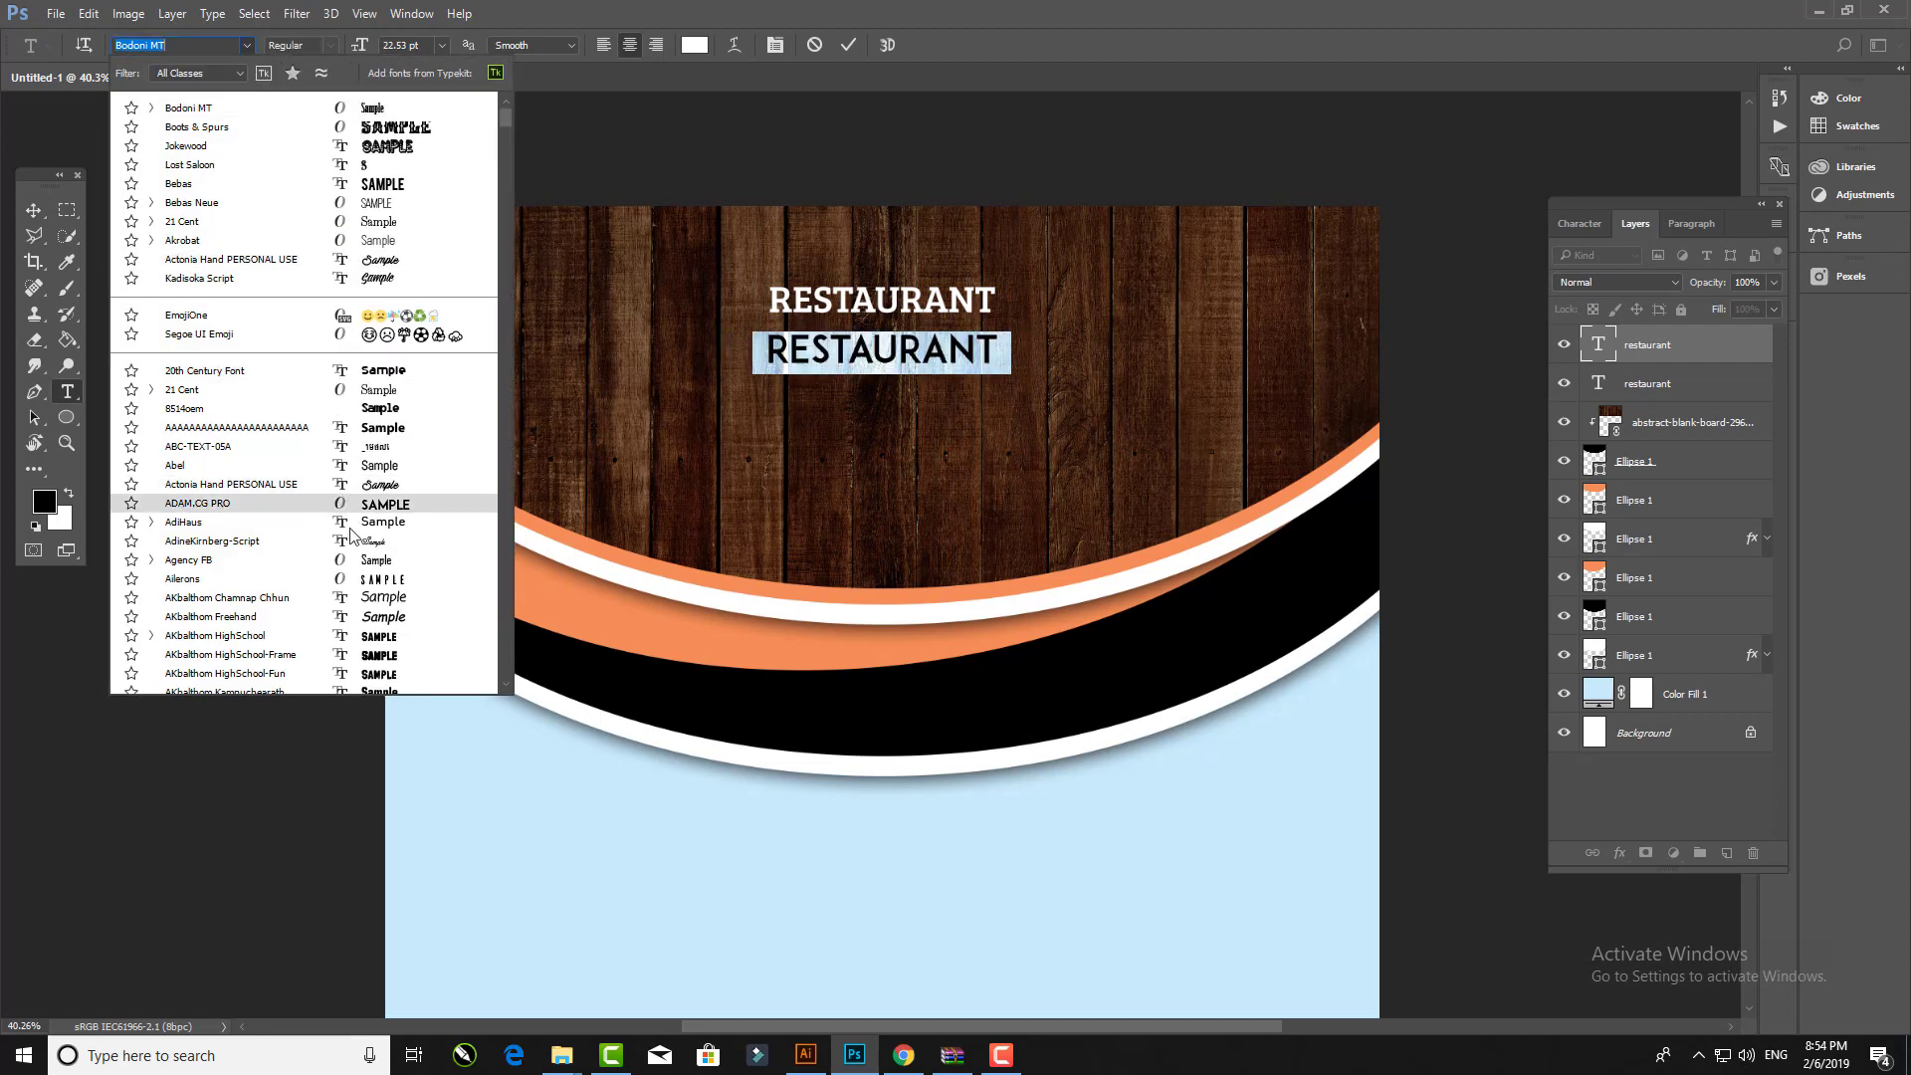
pyautogui.click(199, 635)
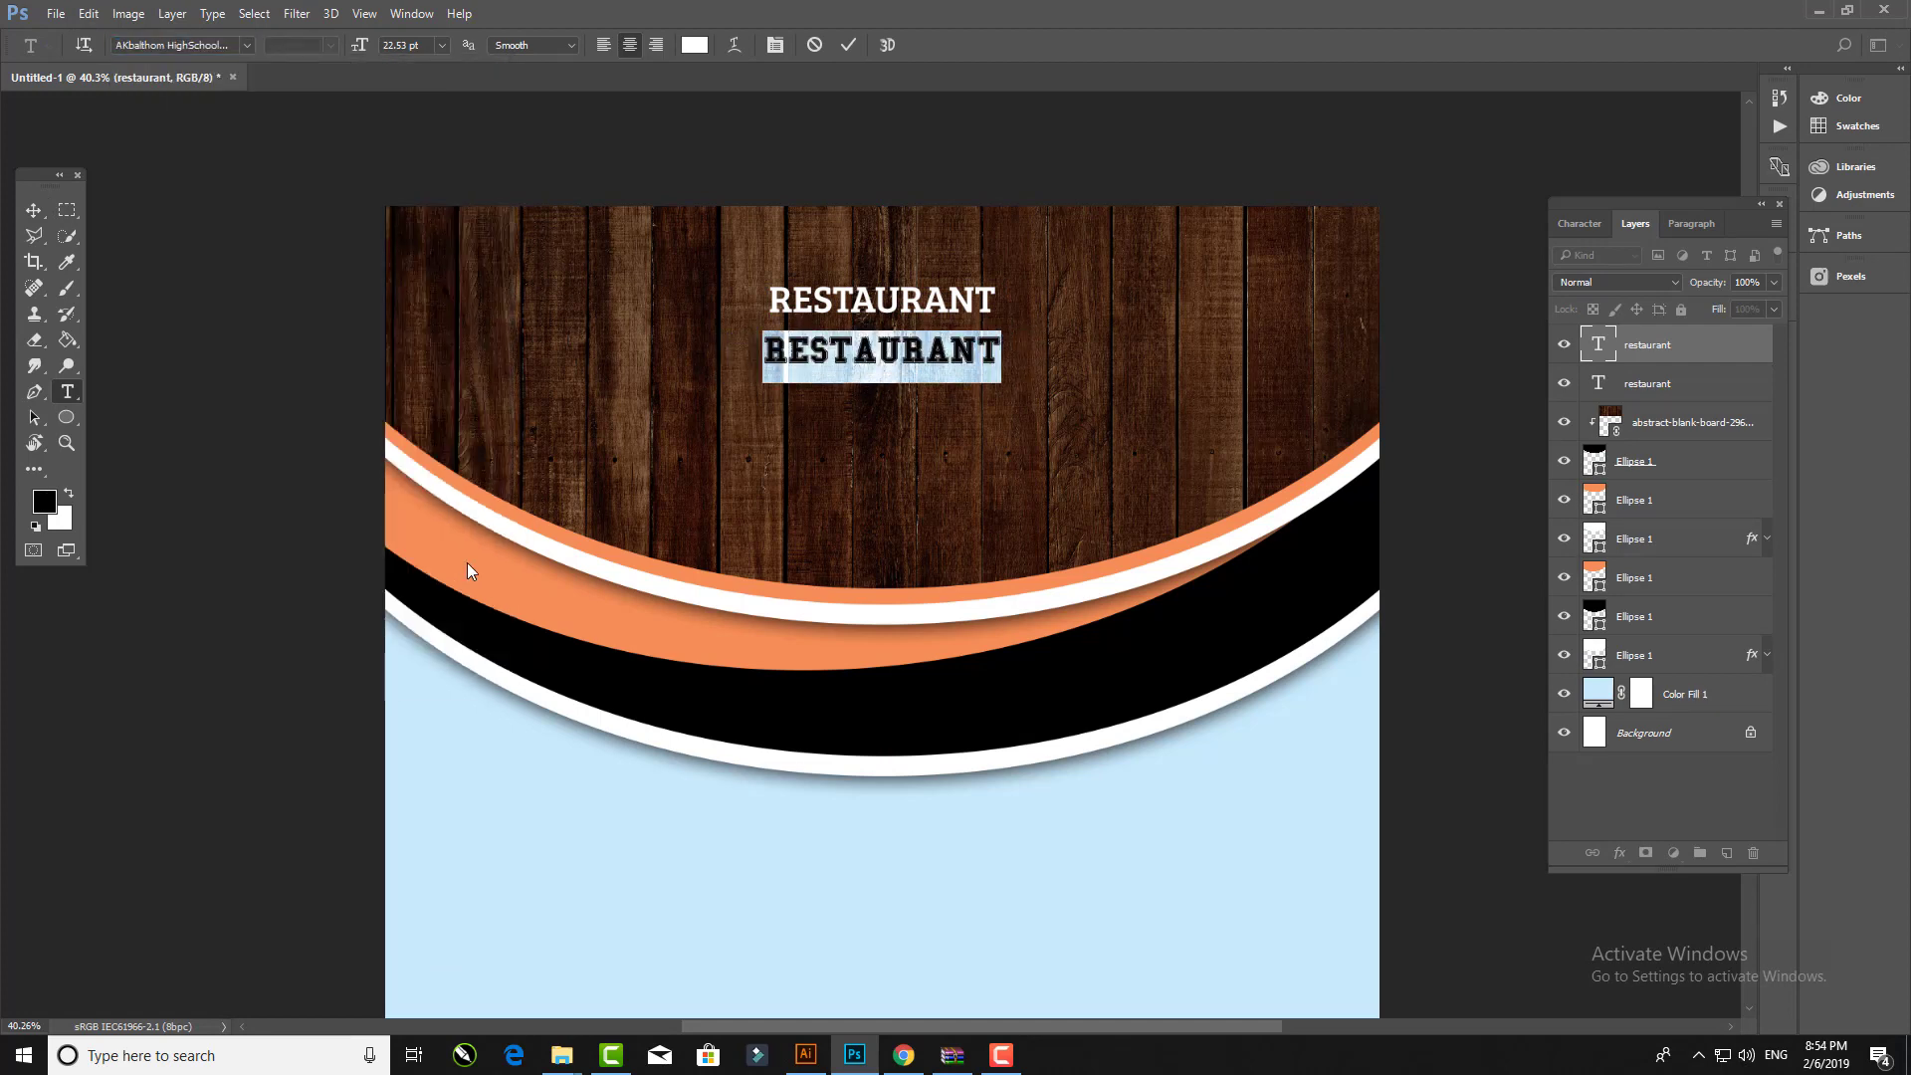
# Step: Retype the copy as GOURMENT and enlarge it to about 40.53 pt
pyautogui.write('F')
pyautogui.press('BackSpace')
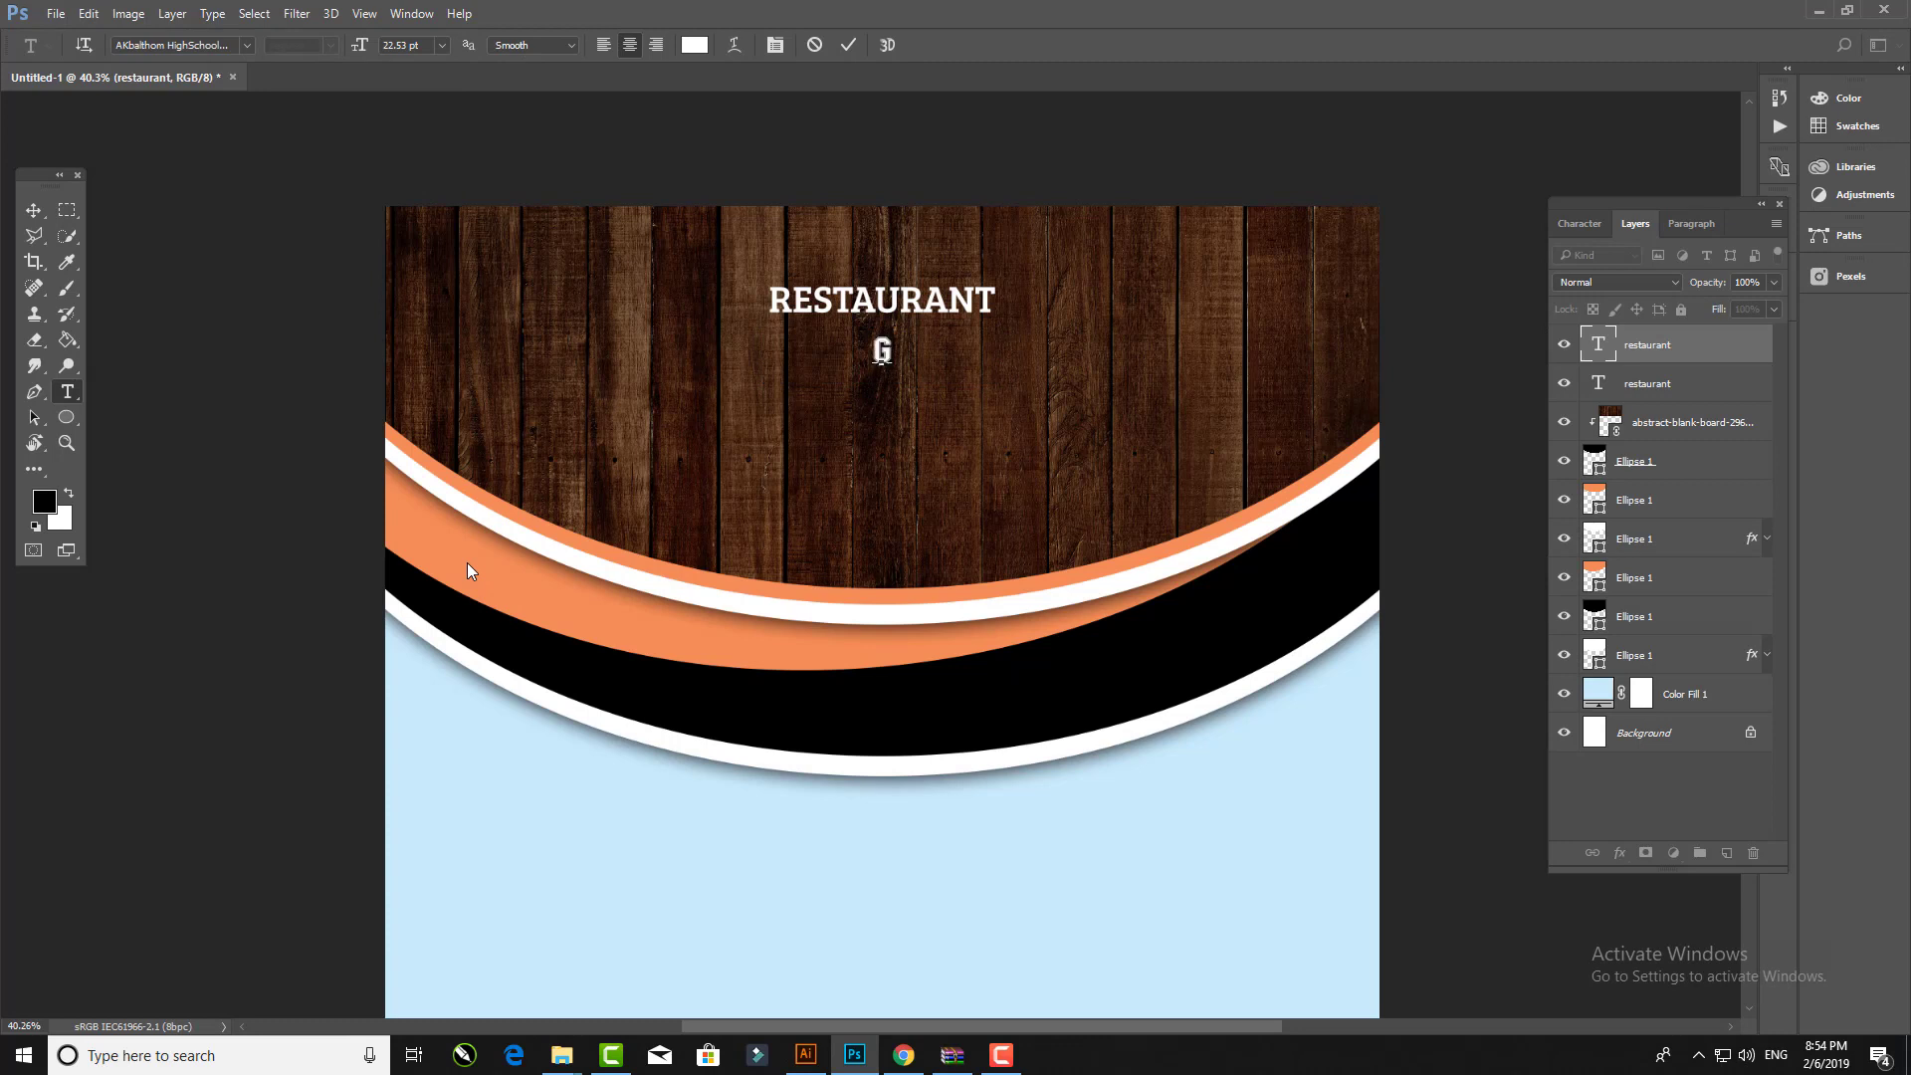
pyautogui.write('OURMENT')
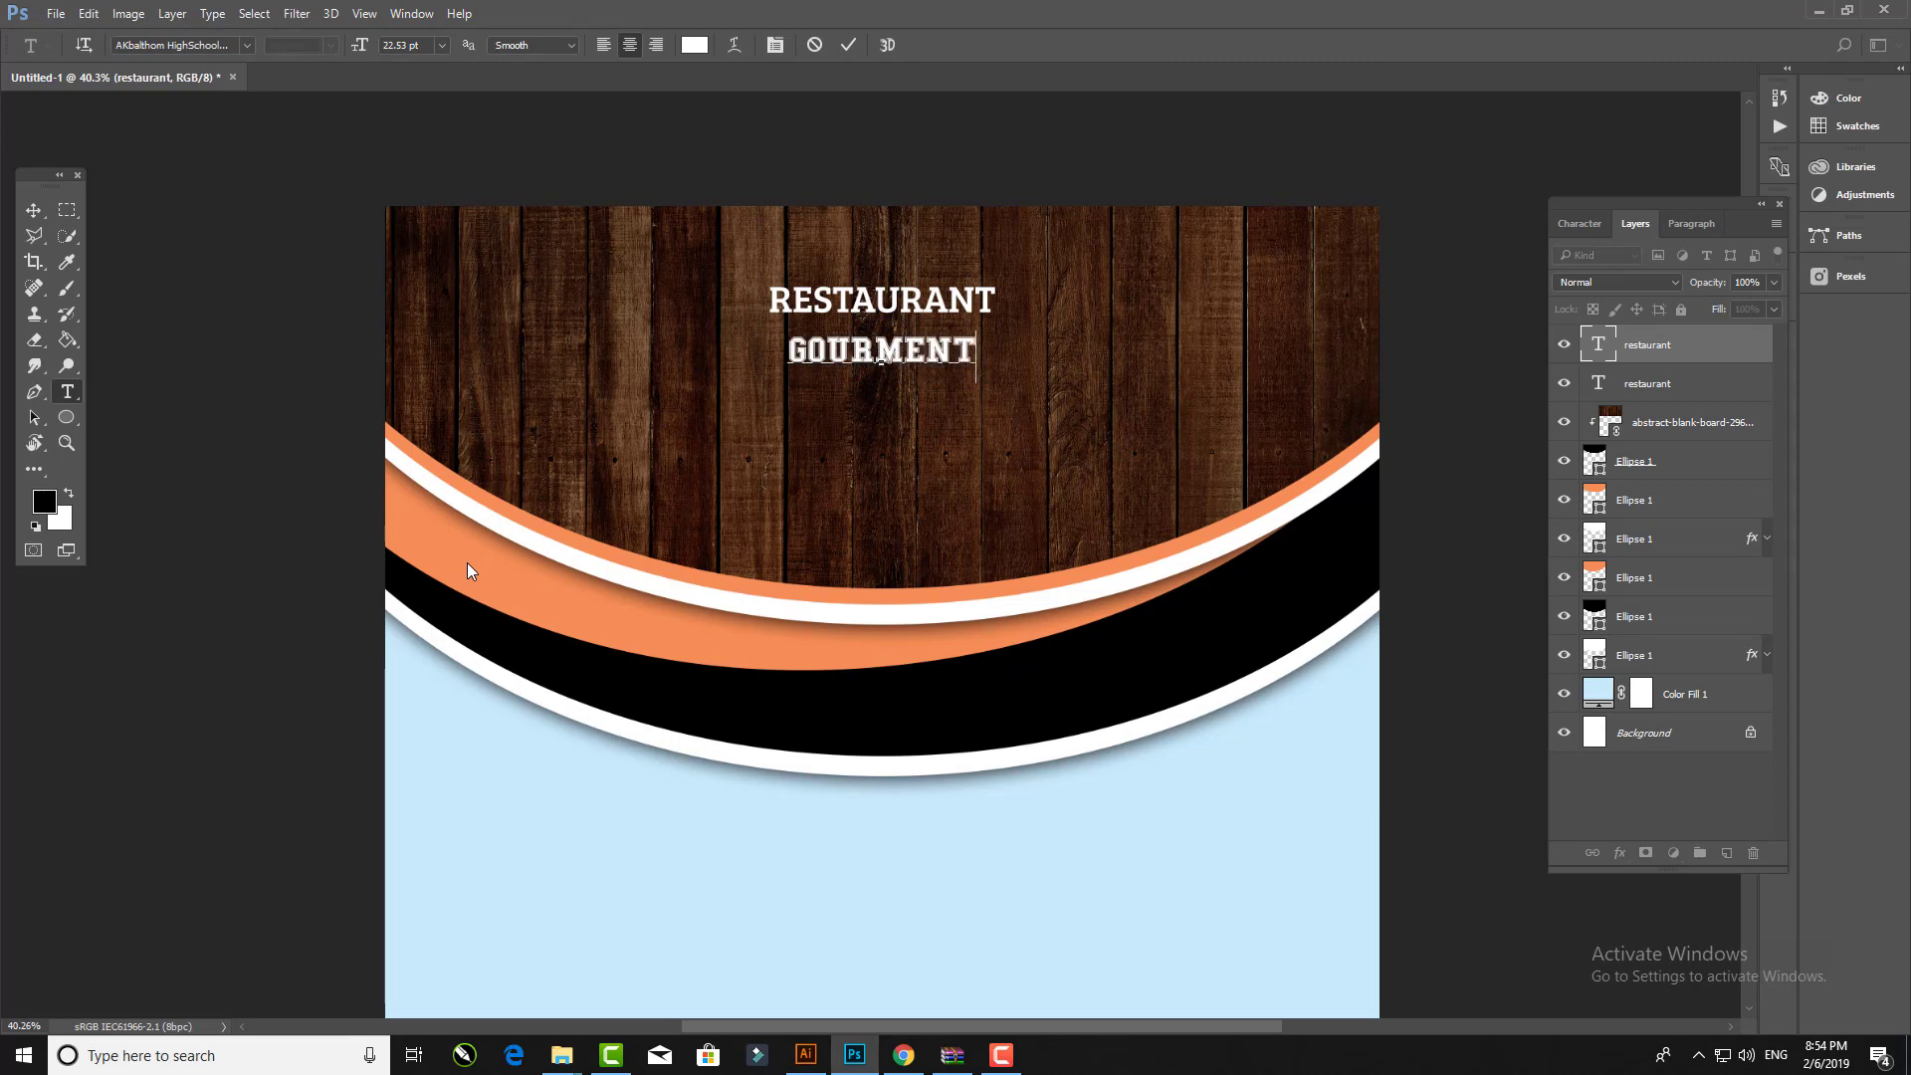
pyautogui.hotkey('ctrl', 'a')
pyautogui.moveTo(360, 48); pyautogui.dragTo(381, 52)
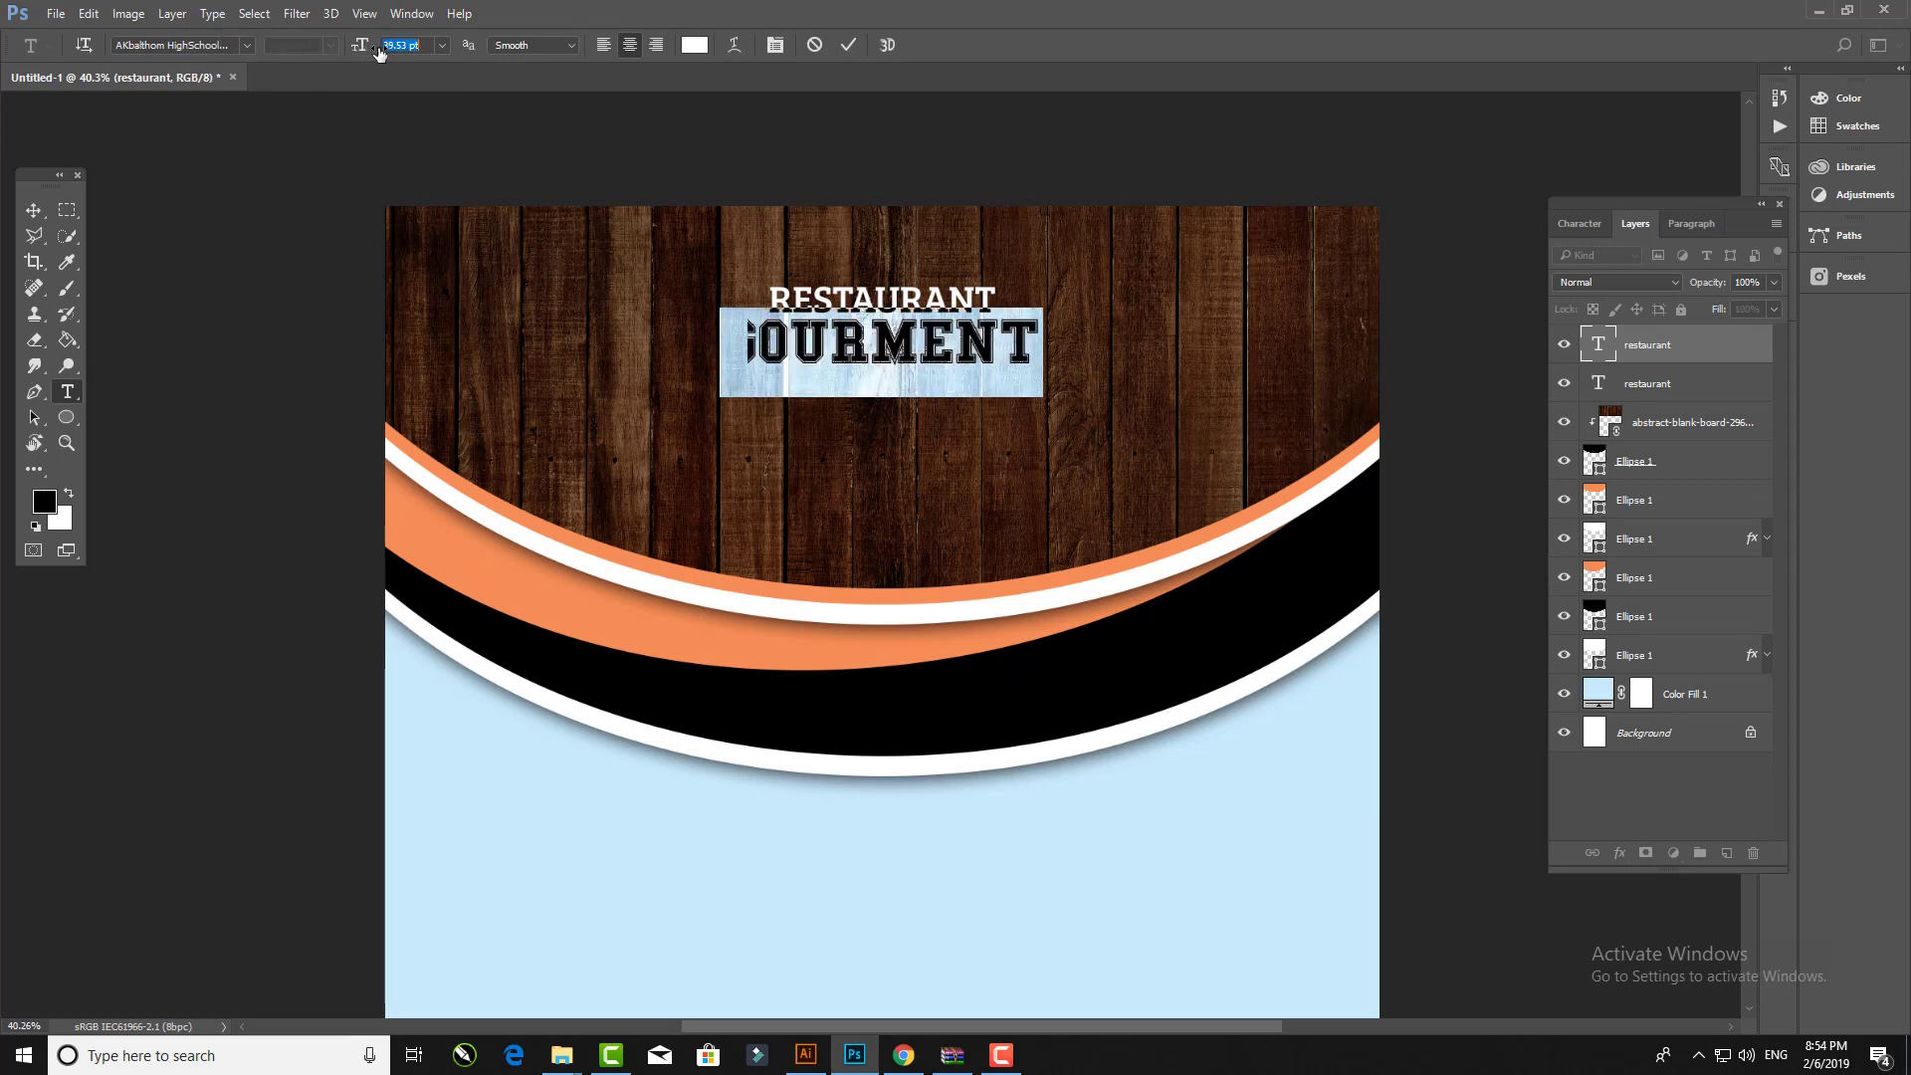
pyautogui.click(33, 210)
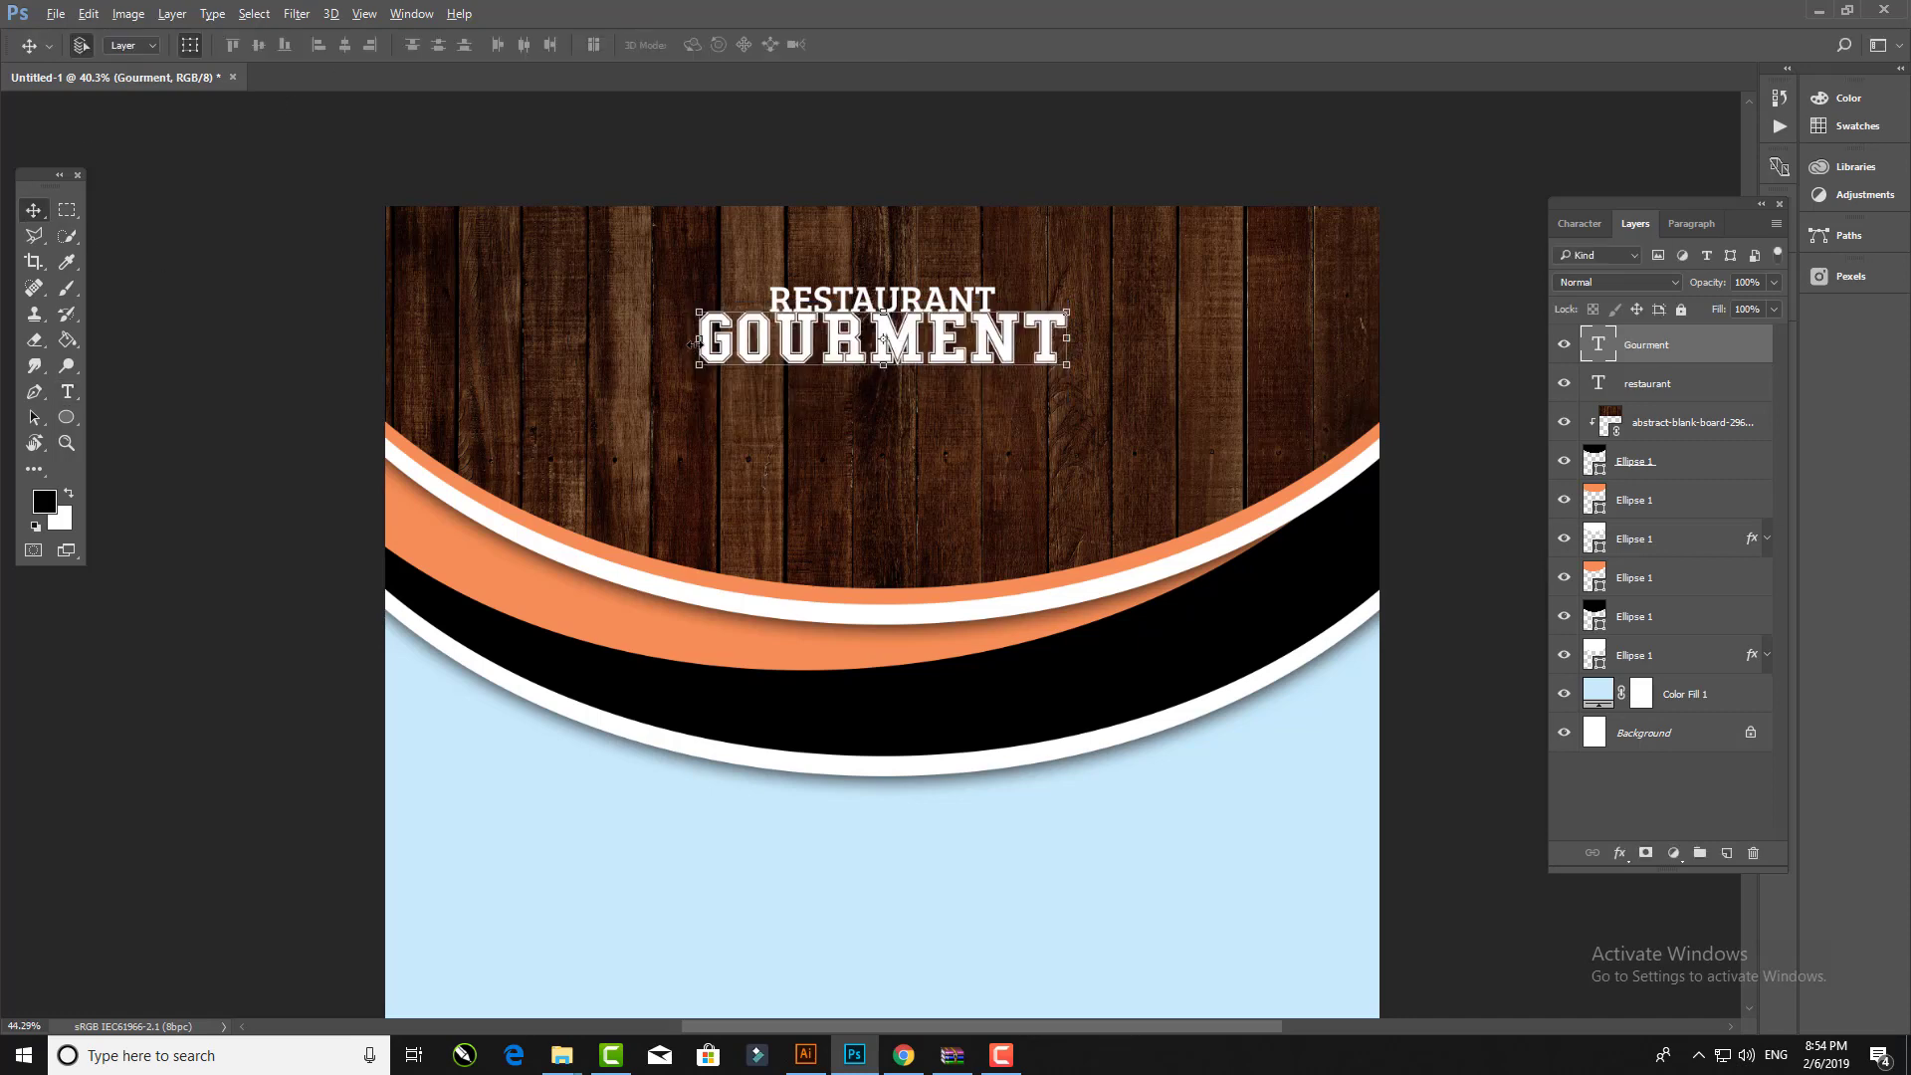
pyautogui.scroll(5, 694, 343)
# Step: Lower GOURMENT slightly and place a copy of the RESTAURANT line beneath it
pyautogui.moveTo(931, 350); pyautogui.dragTo(930, 371)
pyautogui.keyDown('shift'); pyautogui.click(941, 267); pyautogui.keyUp('shift')
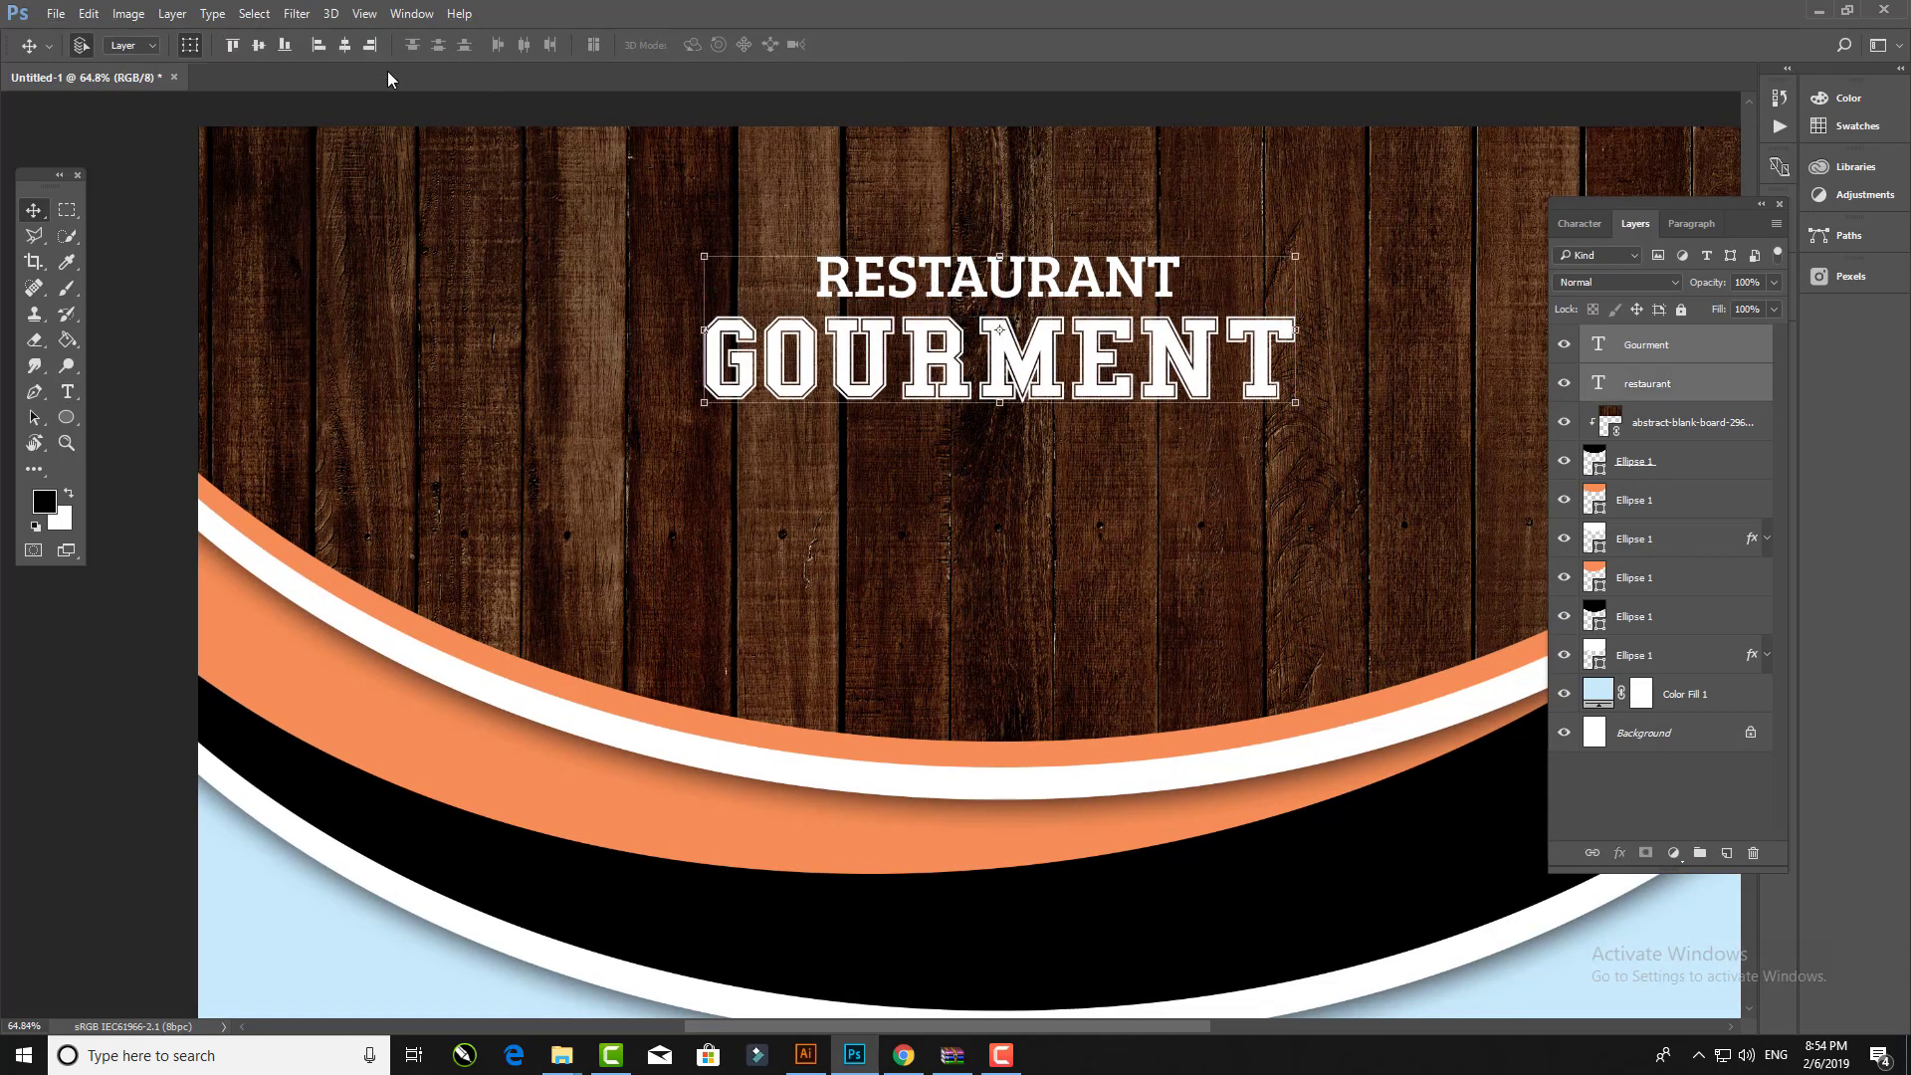
pyautogui.hotkey('ctrl', 'a')
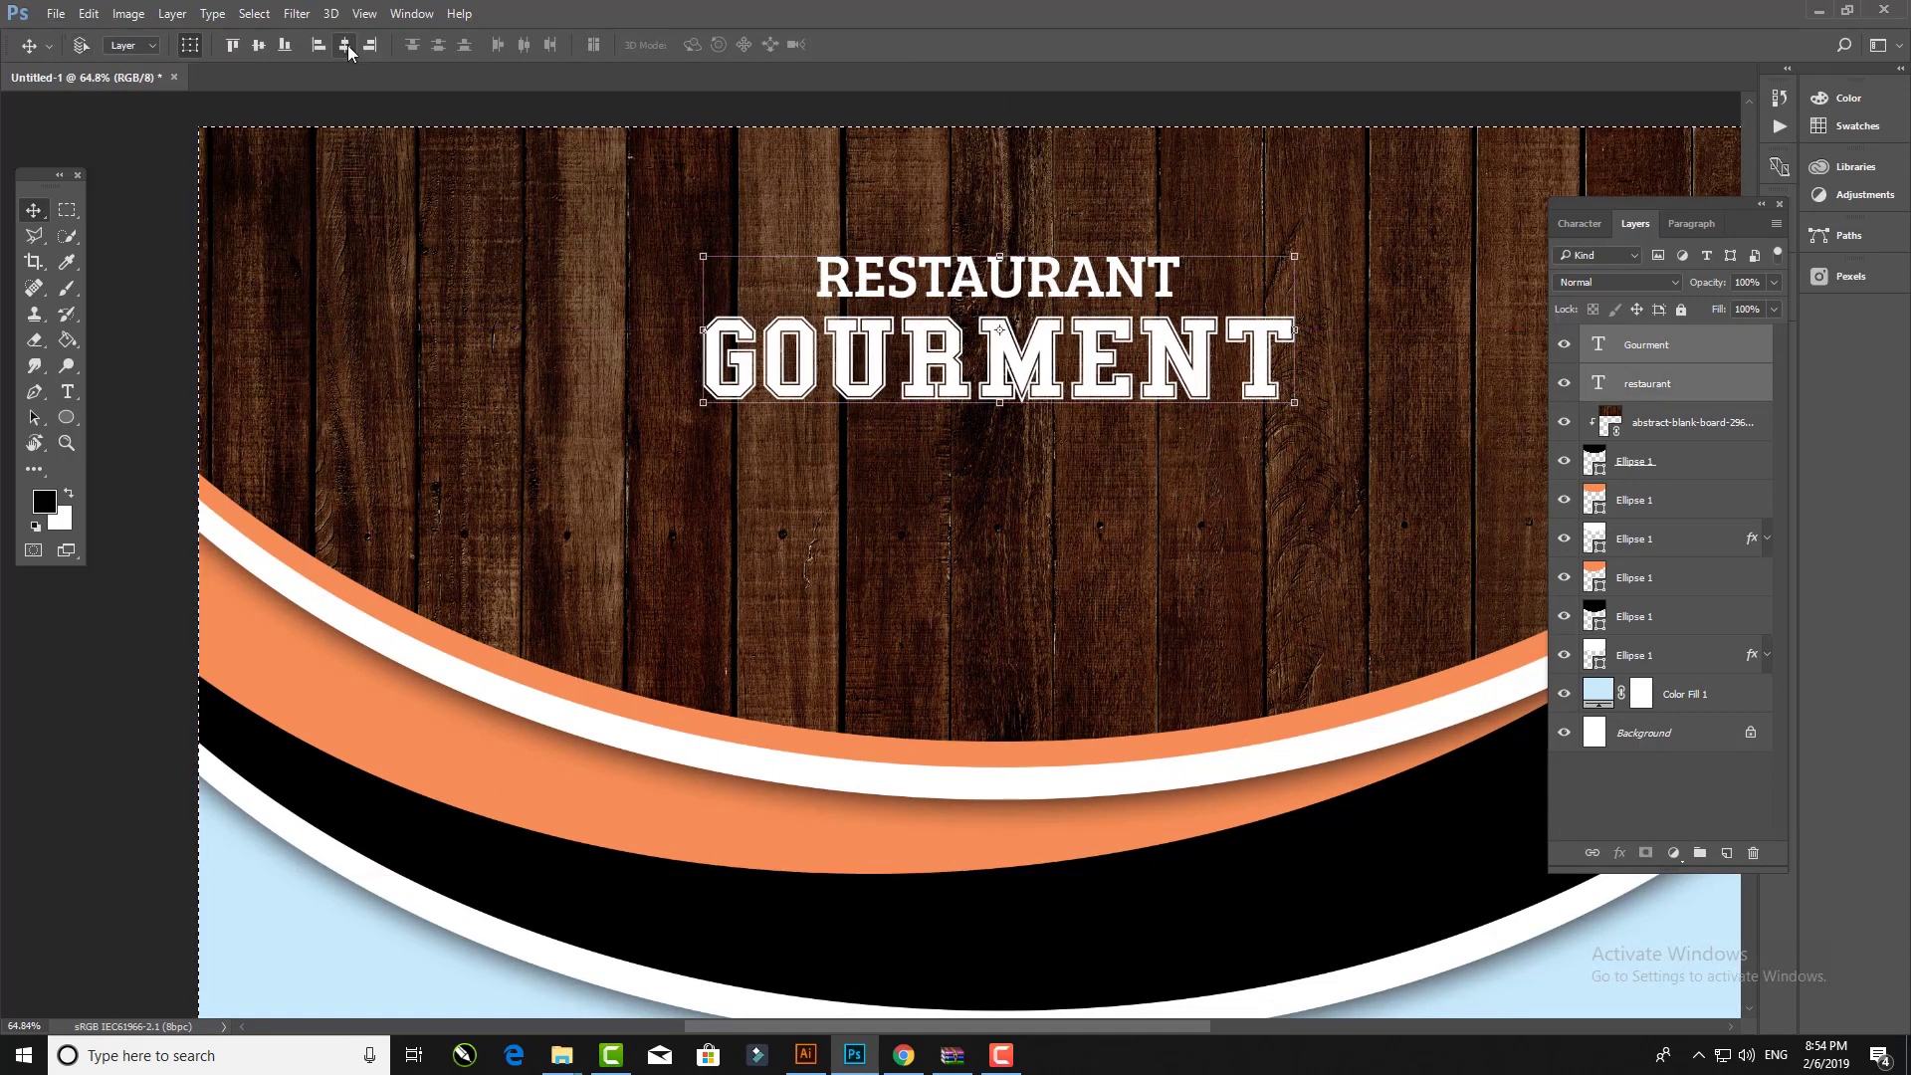
pyautogui.hotkey('ctrl', 'd')
pyautogui.click(1075, 296)
pyautogui.moveTo(1075, 296); pyautogui.dragTo(1075, 472)
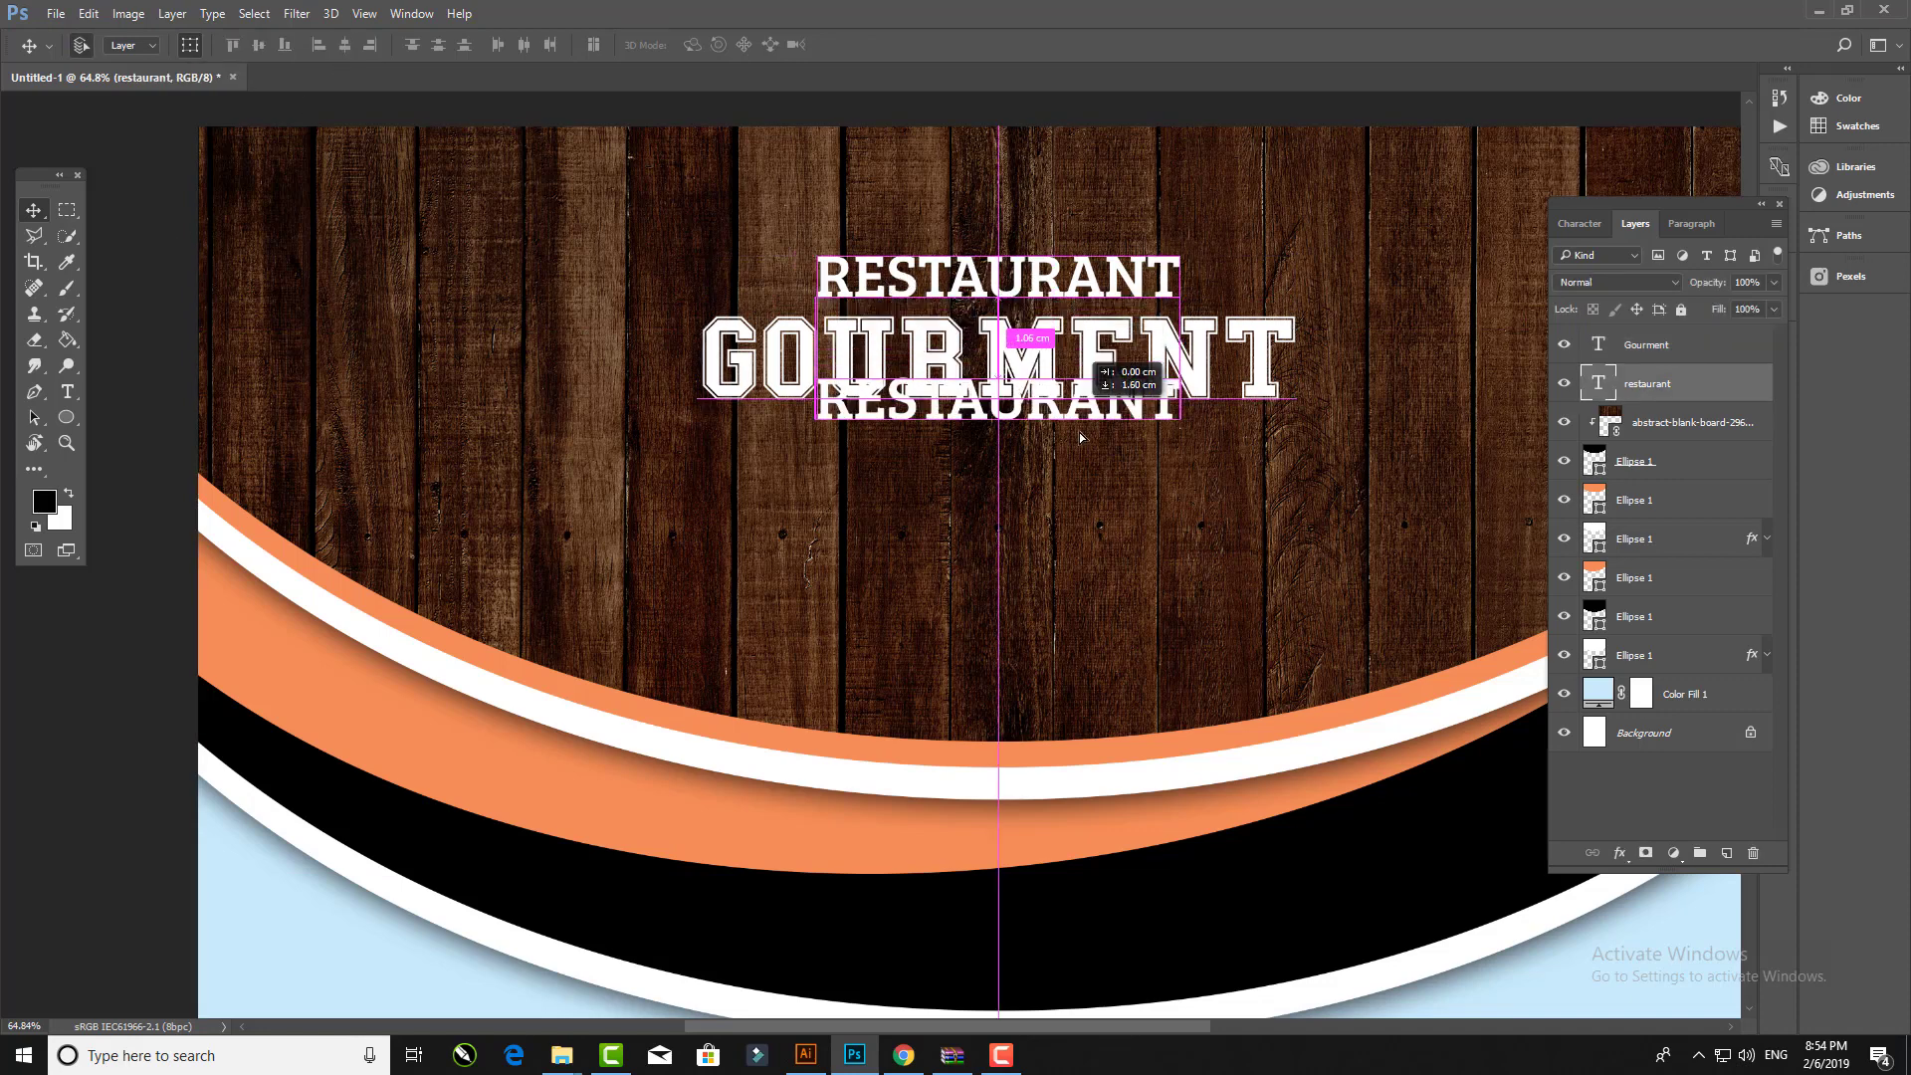
# Step: Rewrite the copy as SINCE 1988 and nudge it closer to GOURMENT
pyautogui.press('t')
pyautogui.doubleClick(1038, 448)
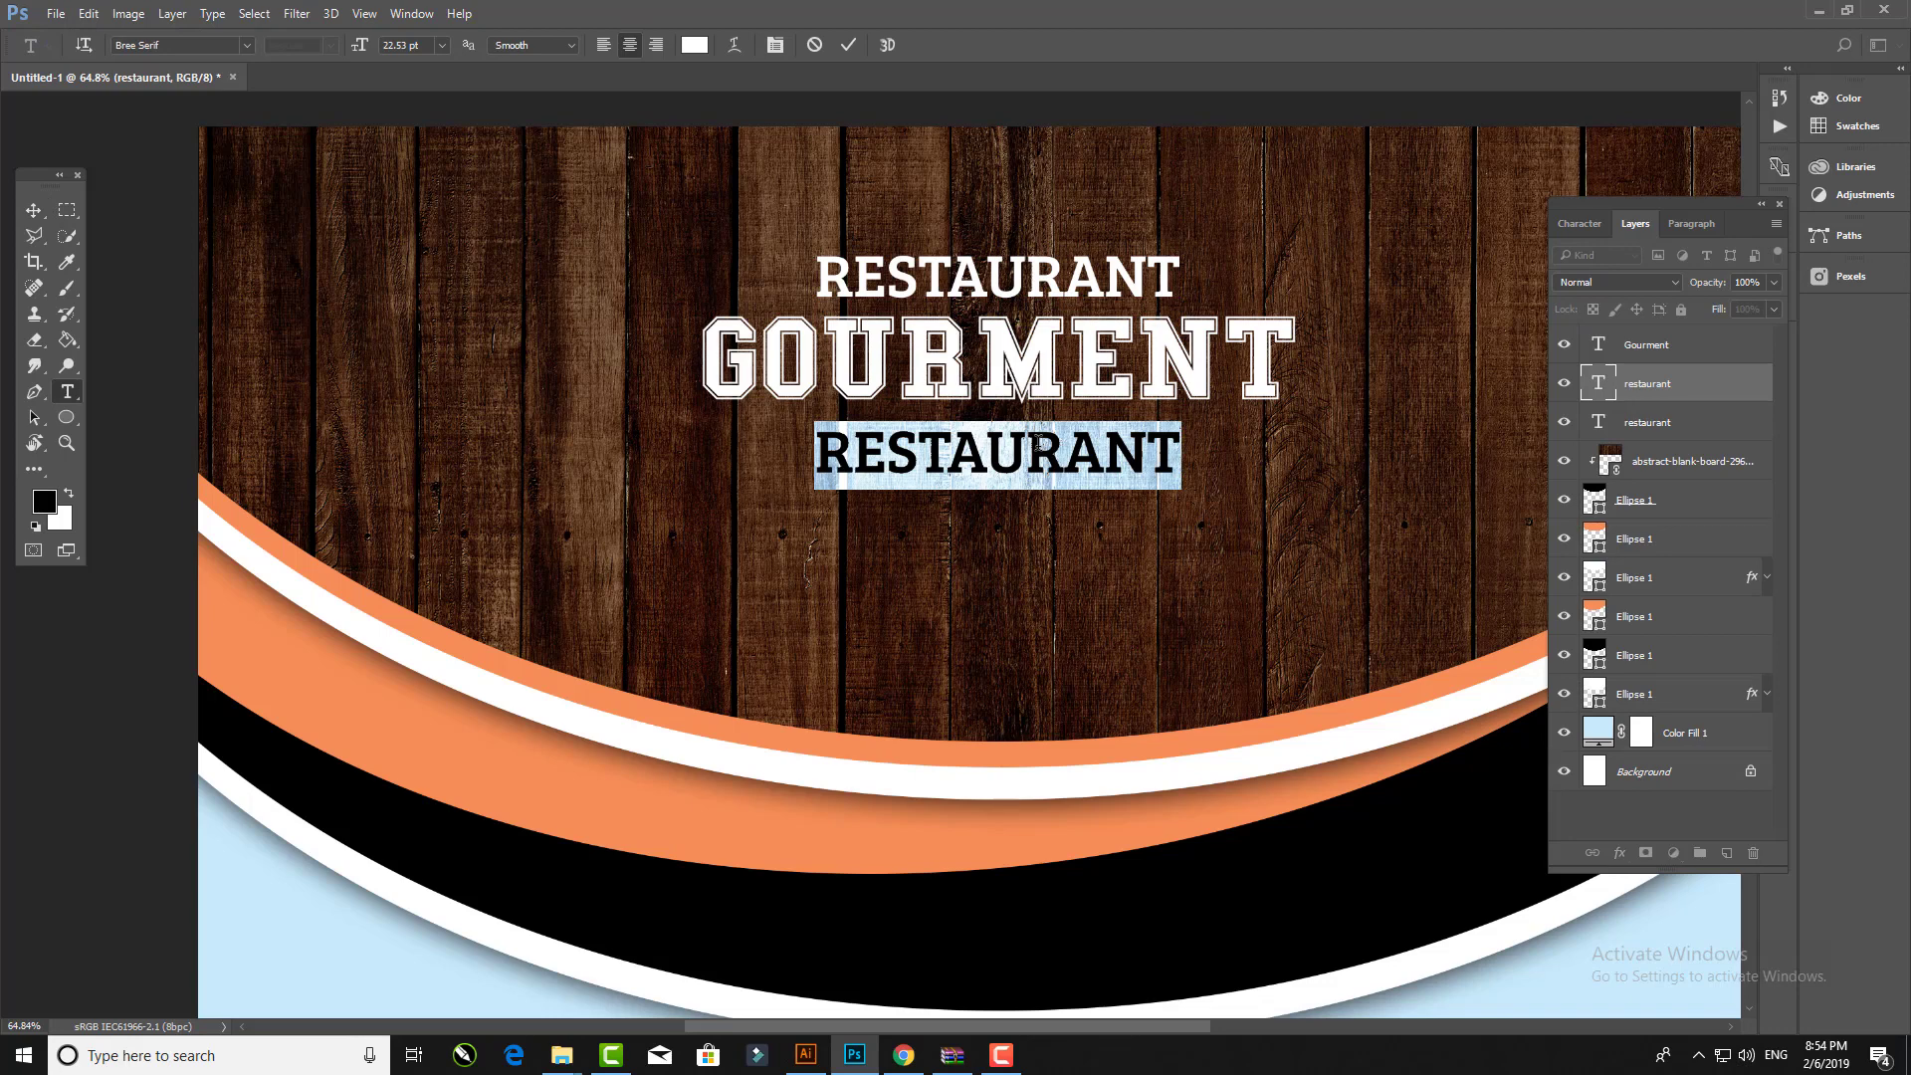
pyautogui.write('SINCE')
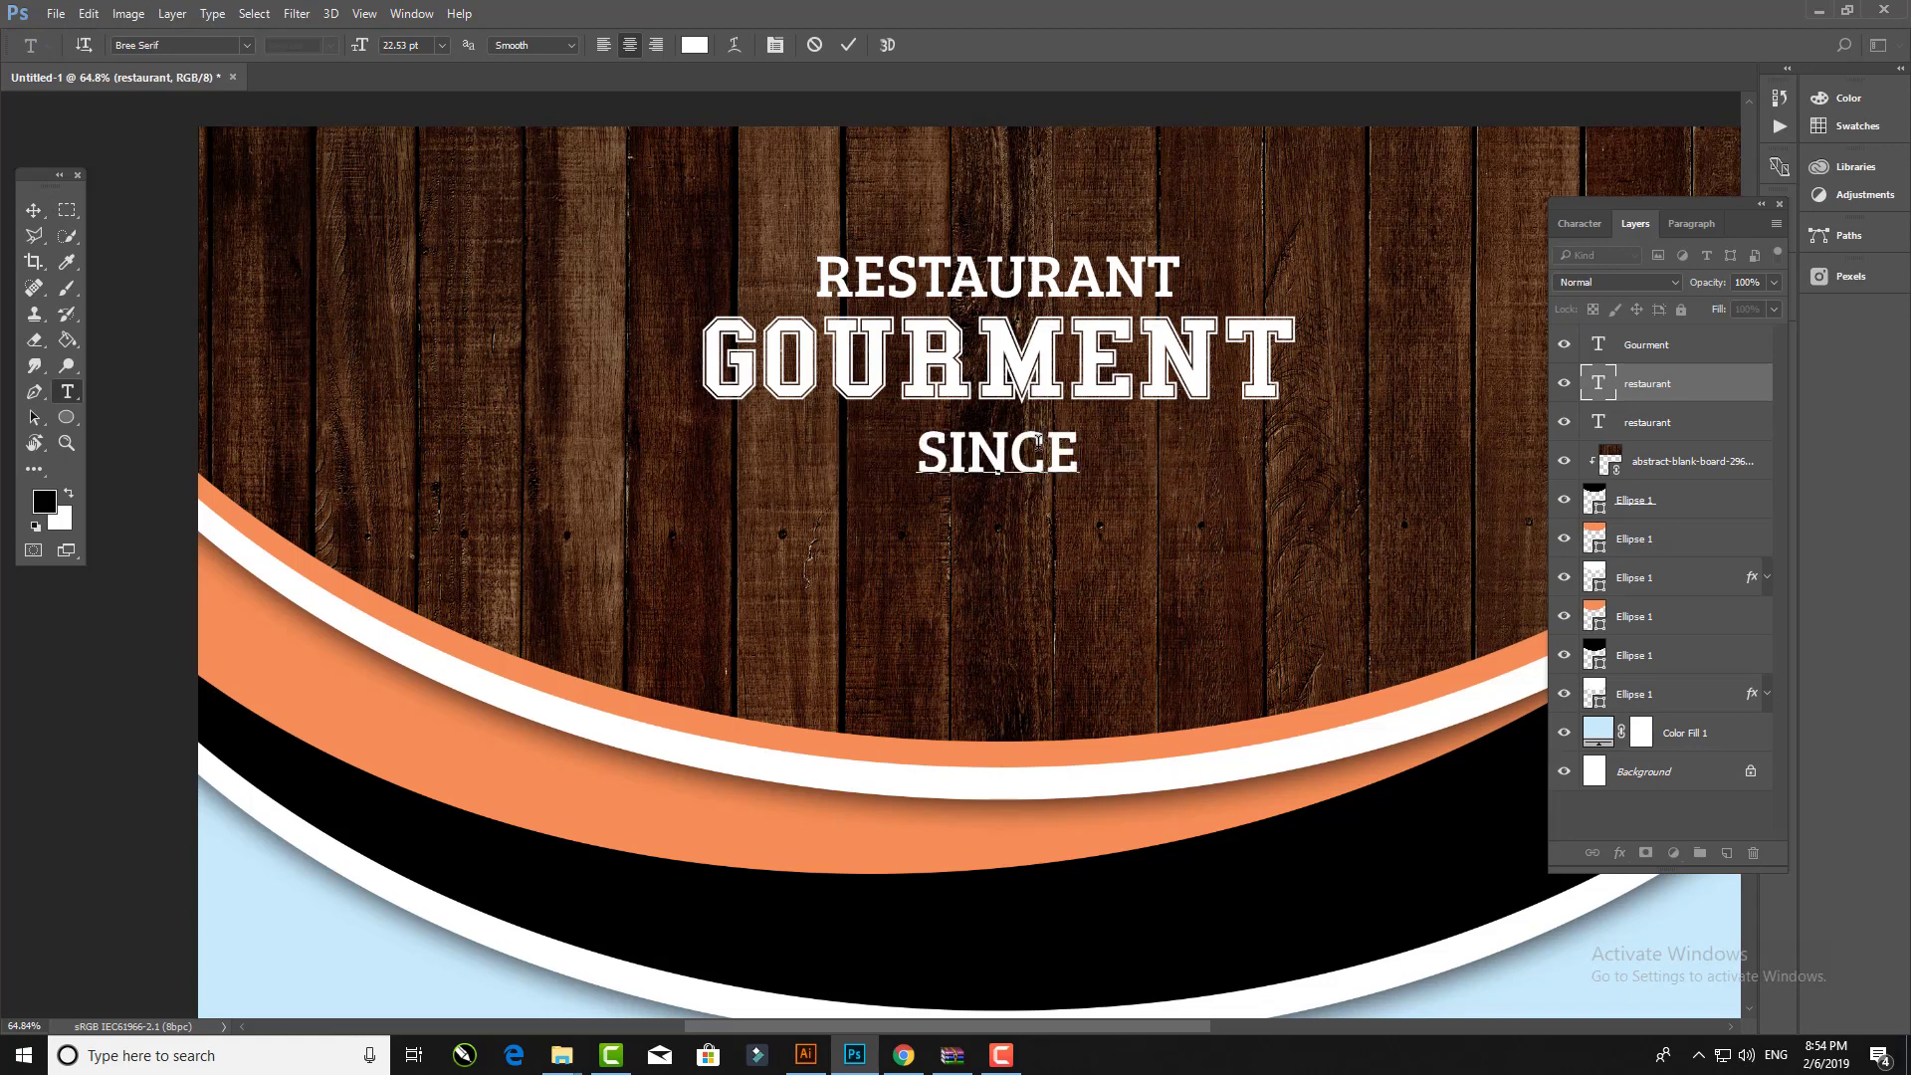
pyautogui.write(' 1988')
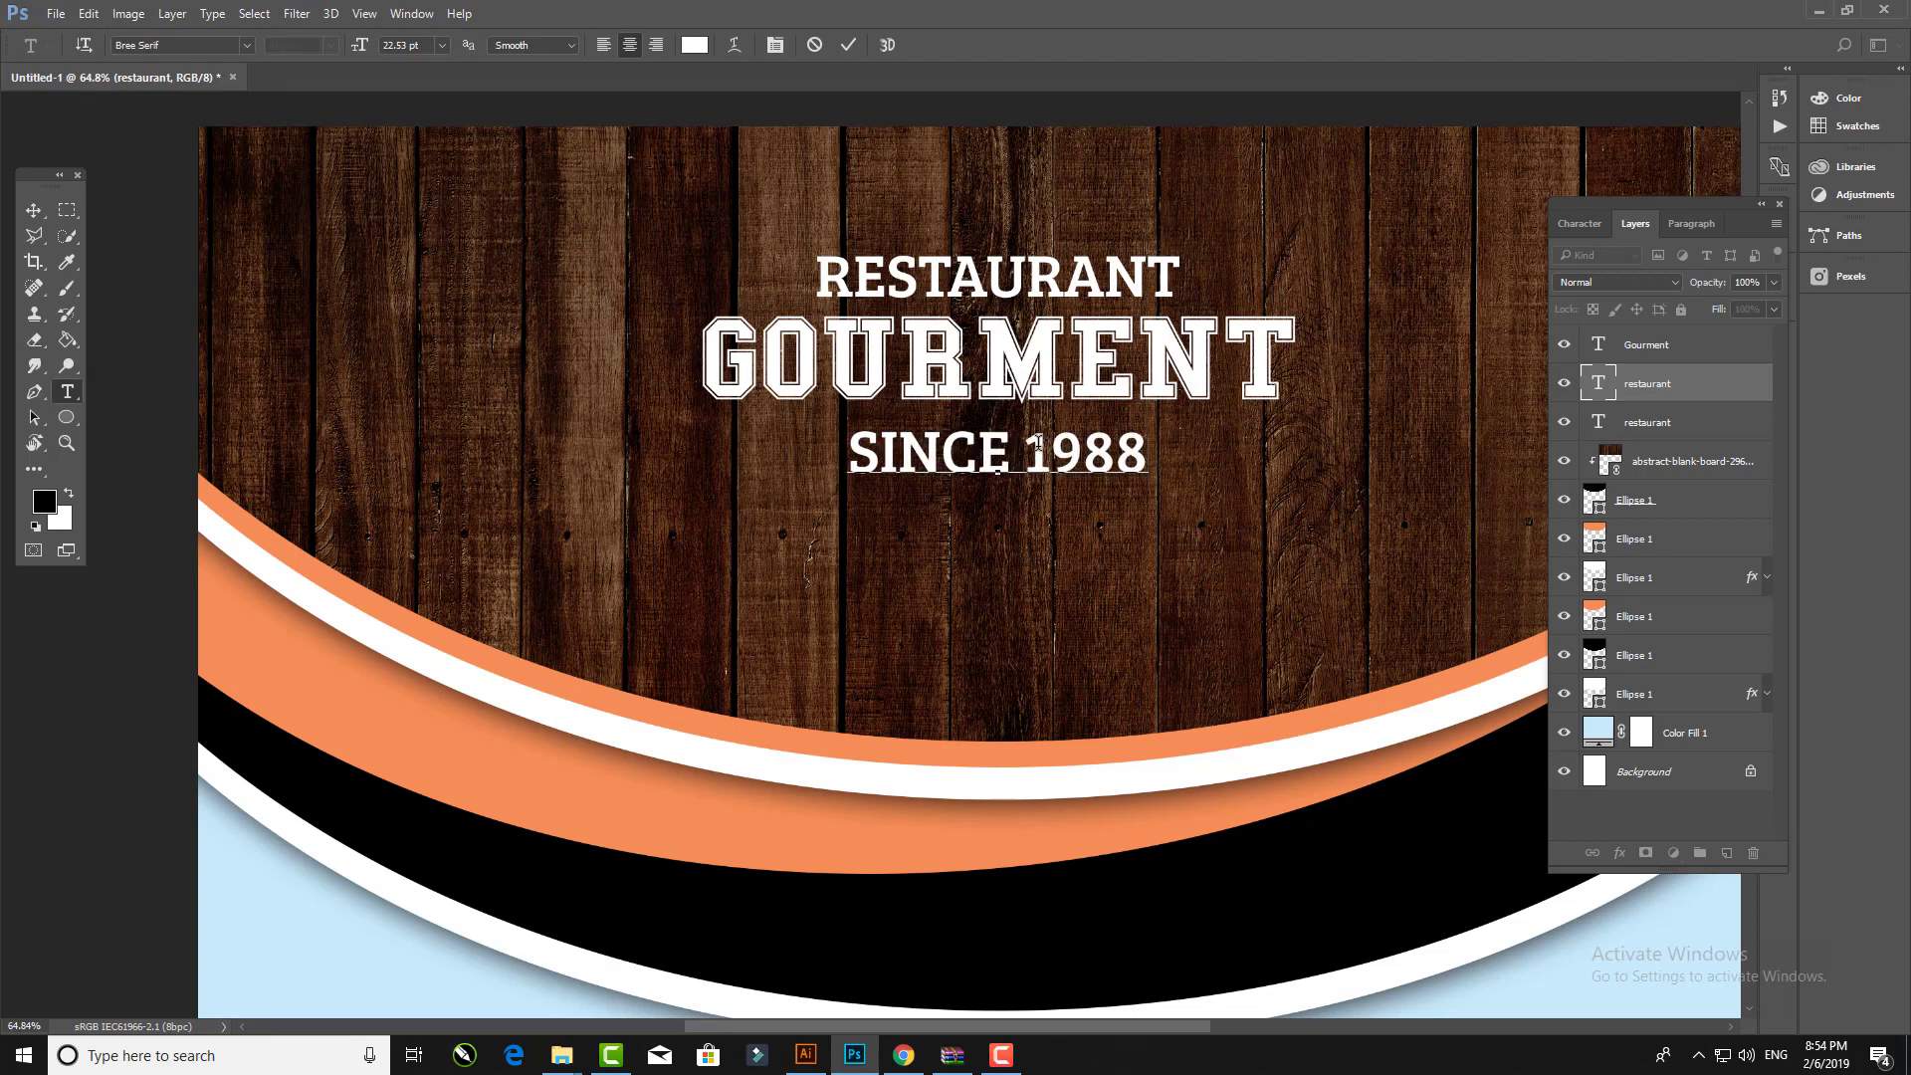
pyautogui.click(459, 368)
pyautogui.click(33, 212)
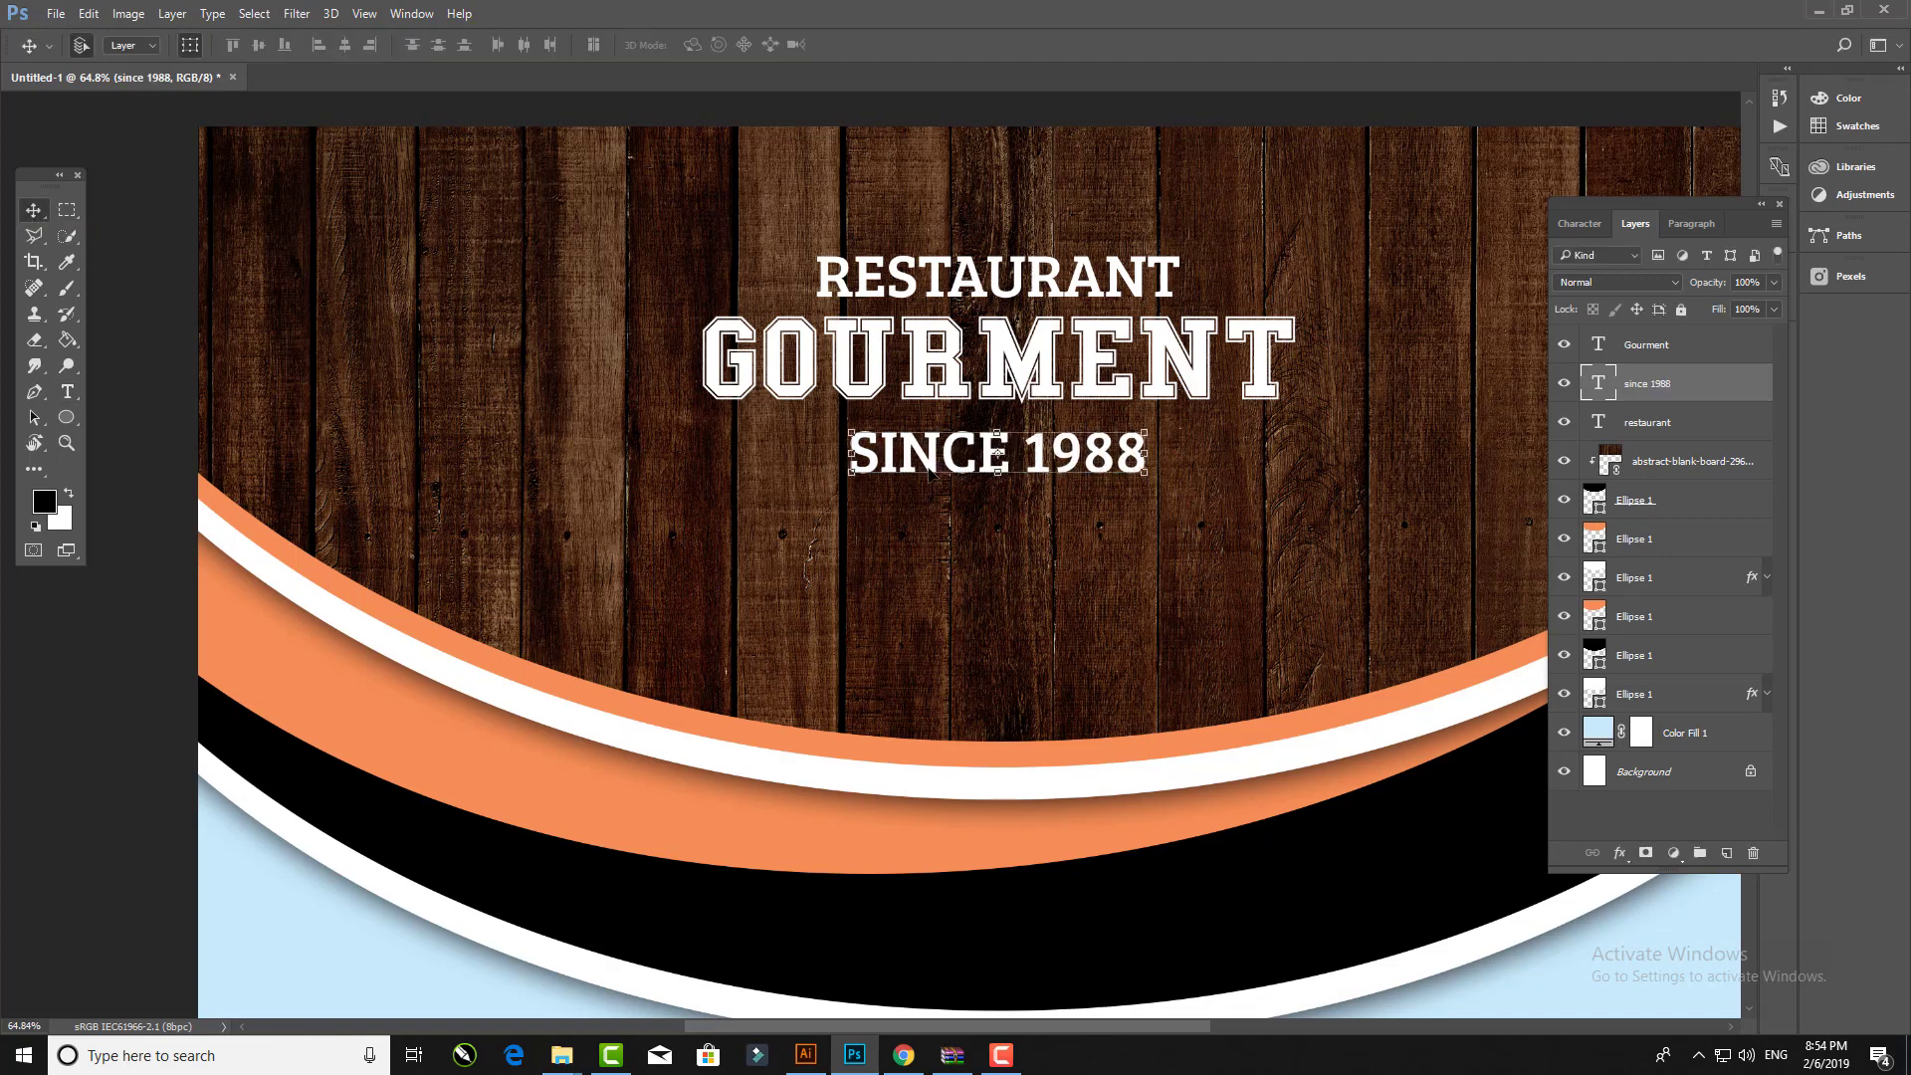
pyautogui.moveTo(931, 473)
pyautogui.mouseDown()
pyautogui.moveTo(935, 452)
pyautogui.moveTo(956, 541)
pyautogui.mouseUp()
# Step: Retype the copied SINCE 1988 line as QUALITY PREMIUM
pyautogui.doubleClick(972, 512)
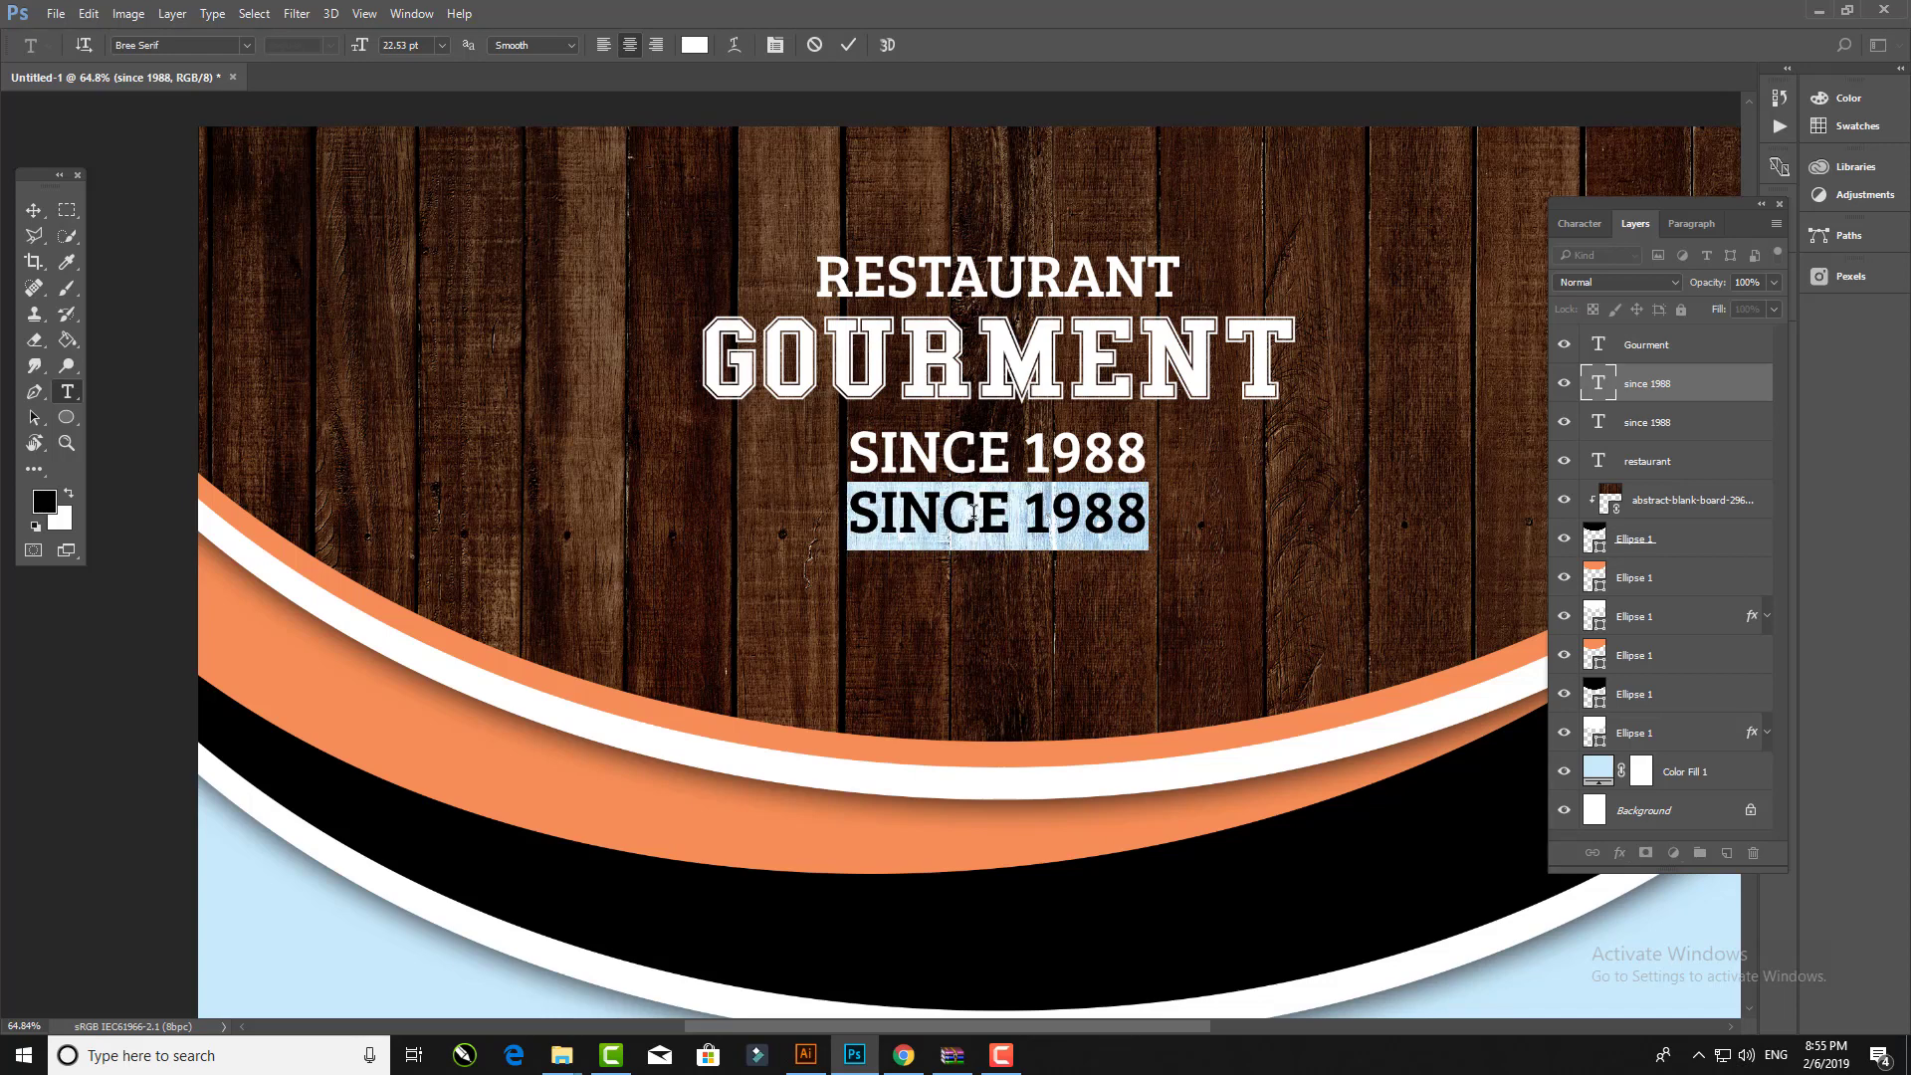
pyautogui.write('QUA')
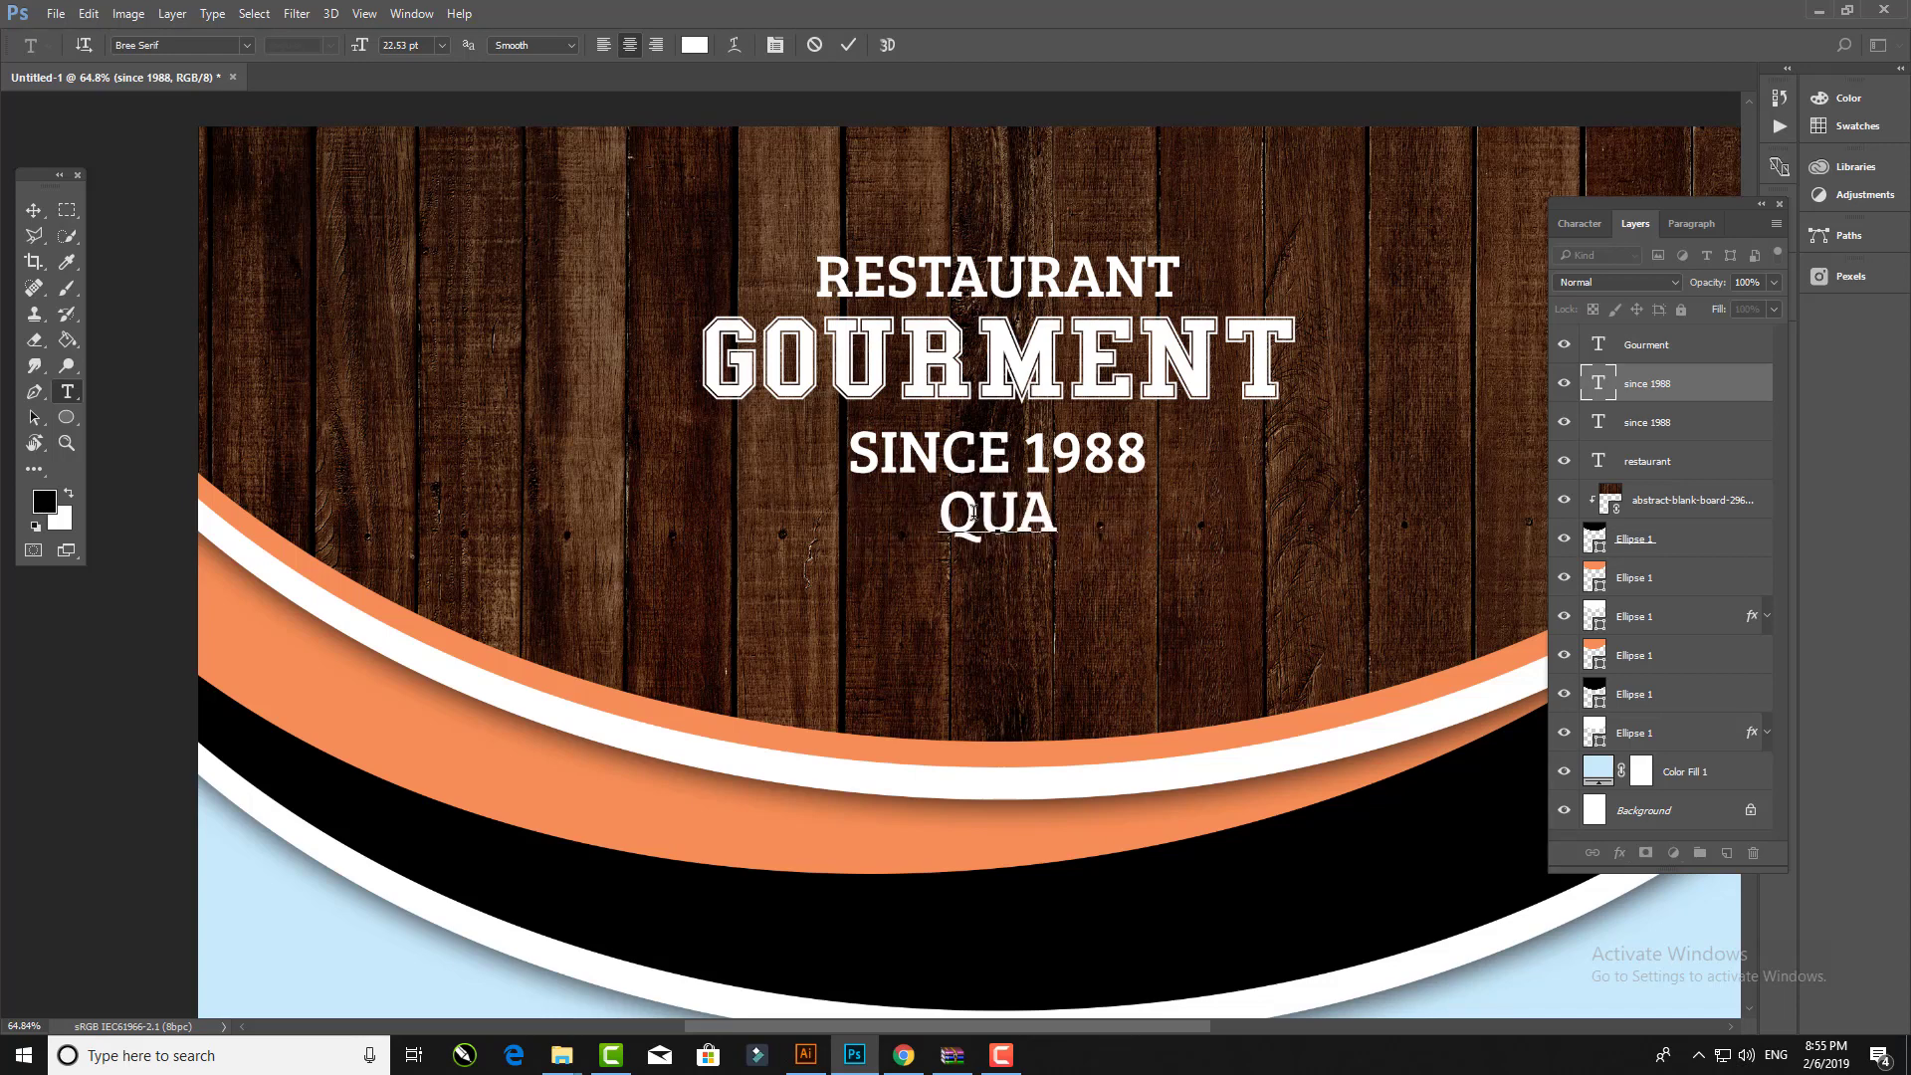
pyautogui.write('LITY PREMI')
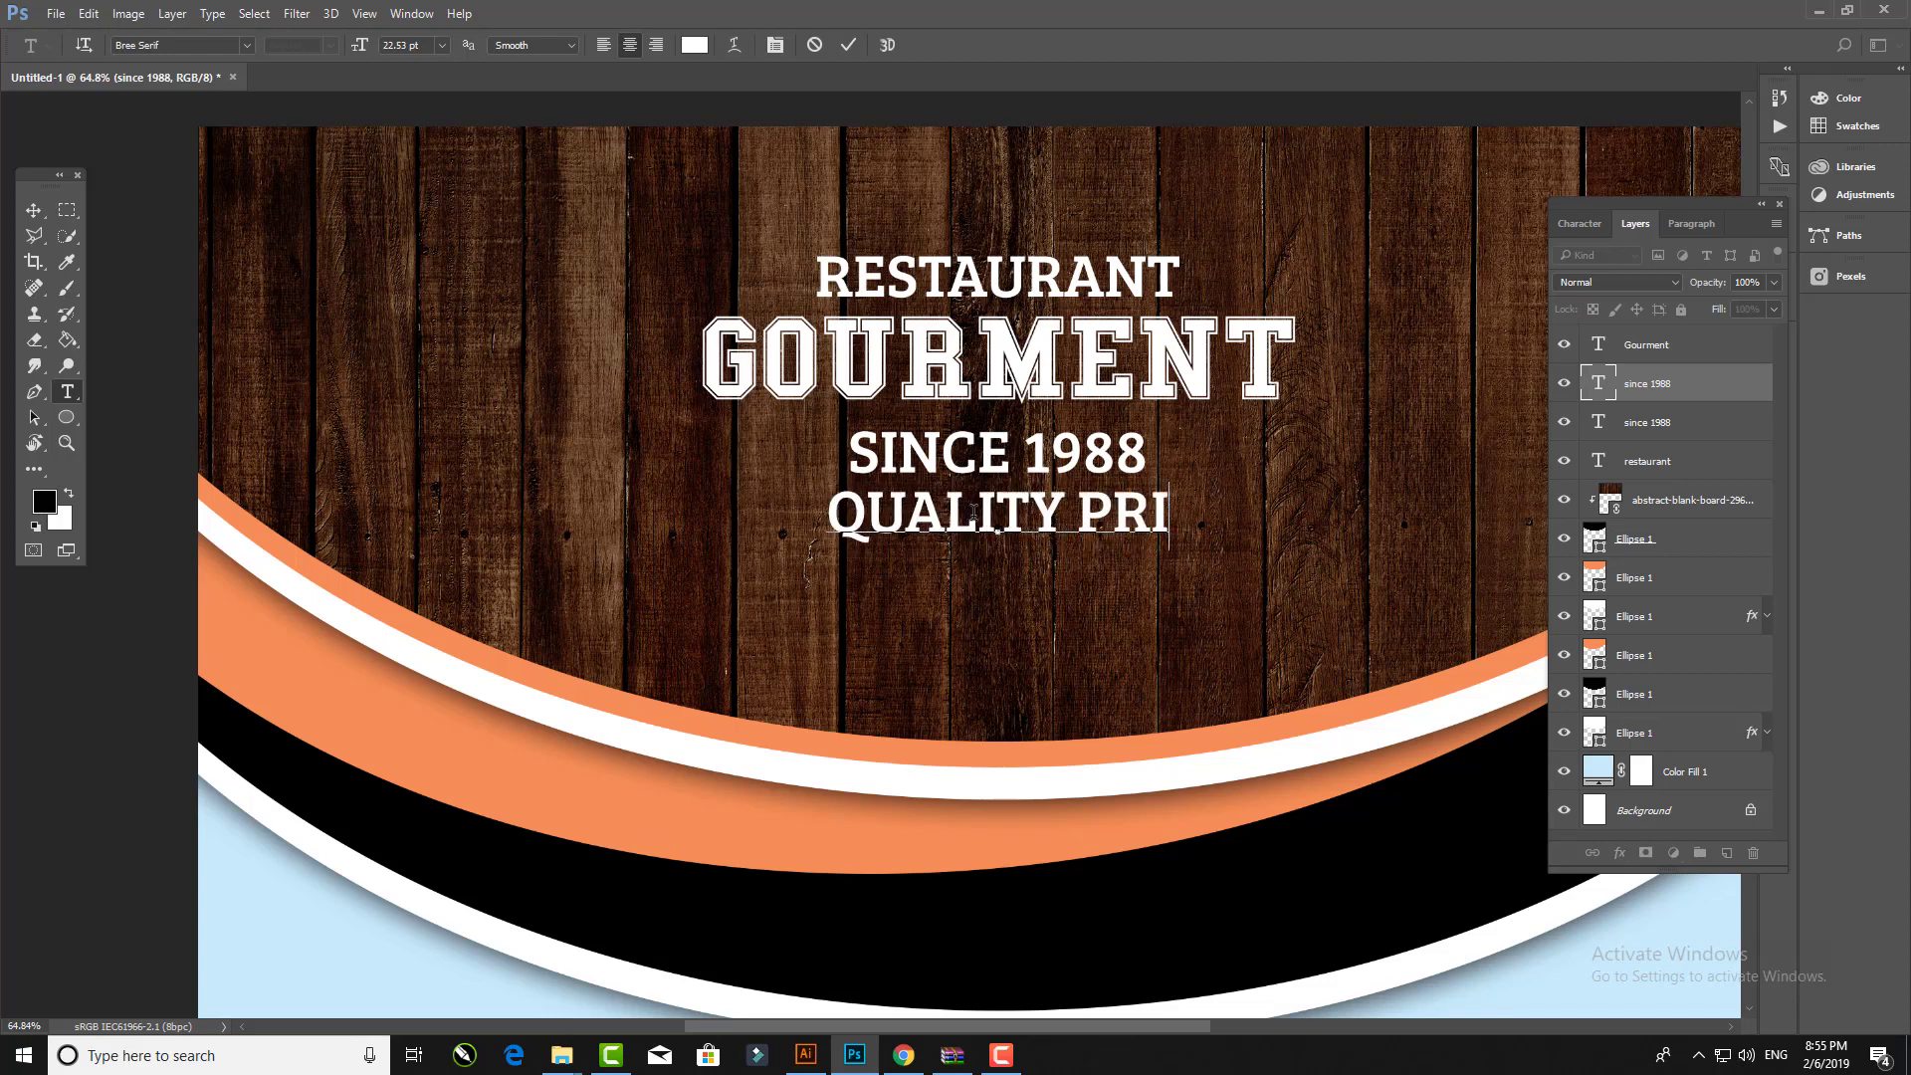
pyautogui.press('BackSpace')
pyautogui.write('EMIUM')
pyautogui.hotkey('ctrl', 'a')
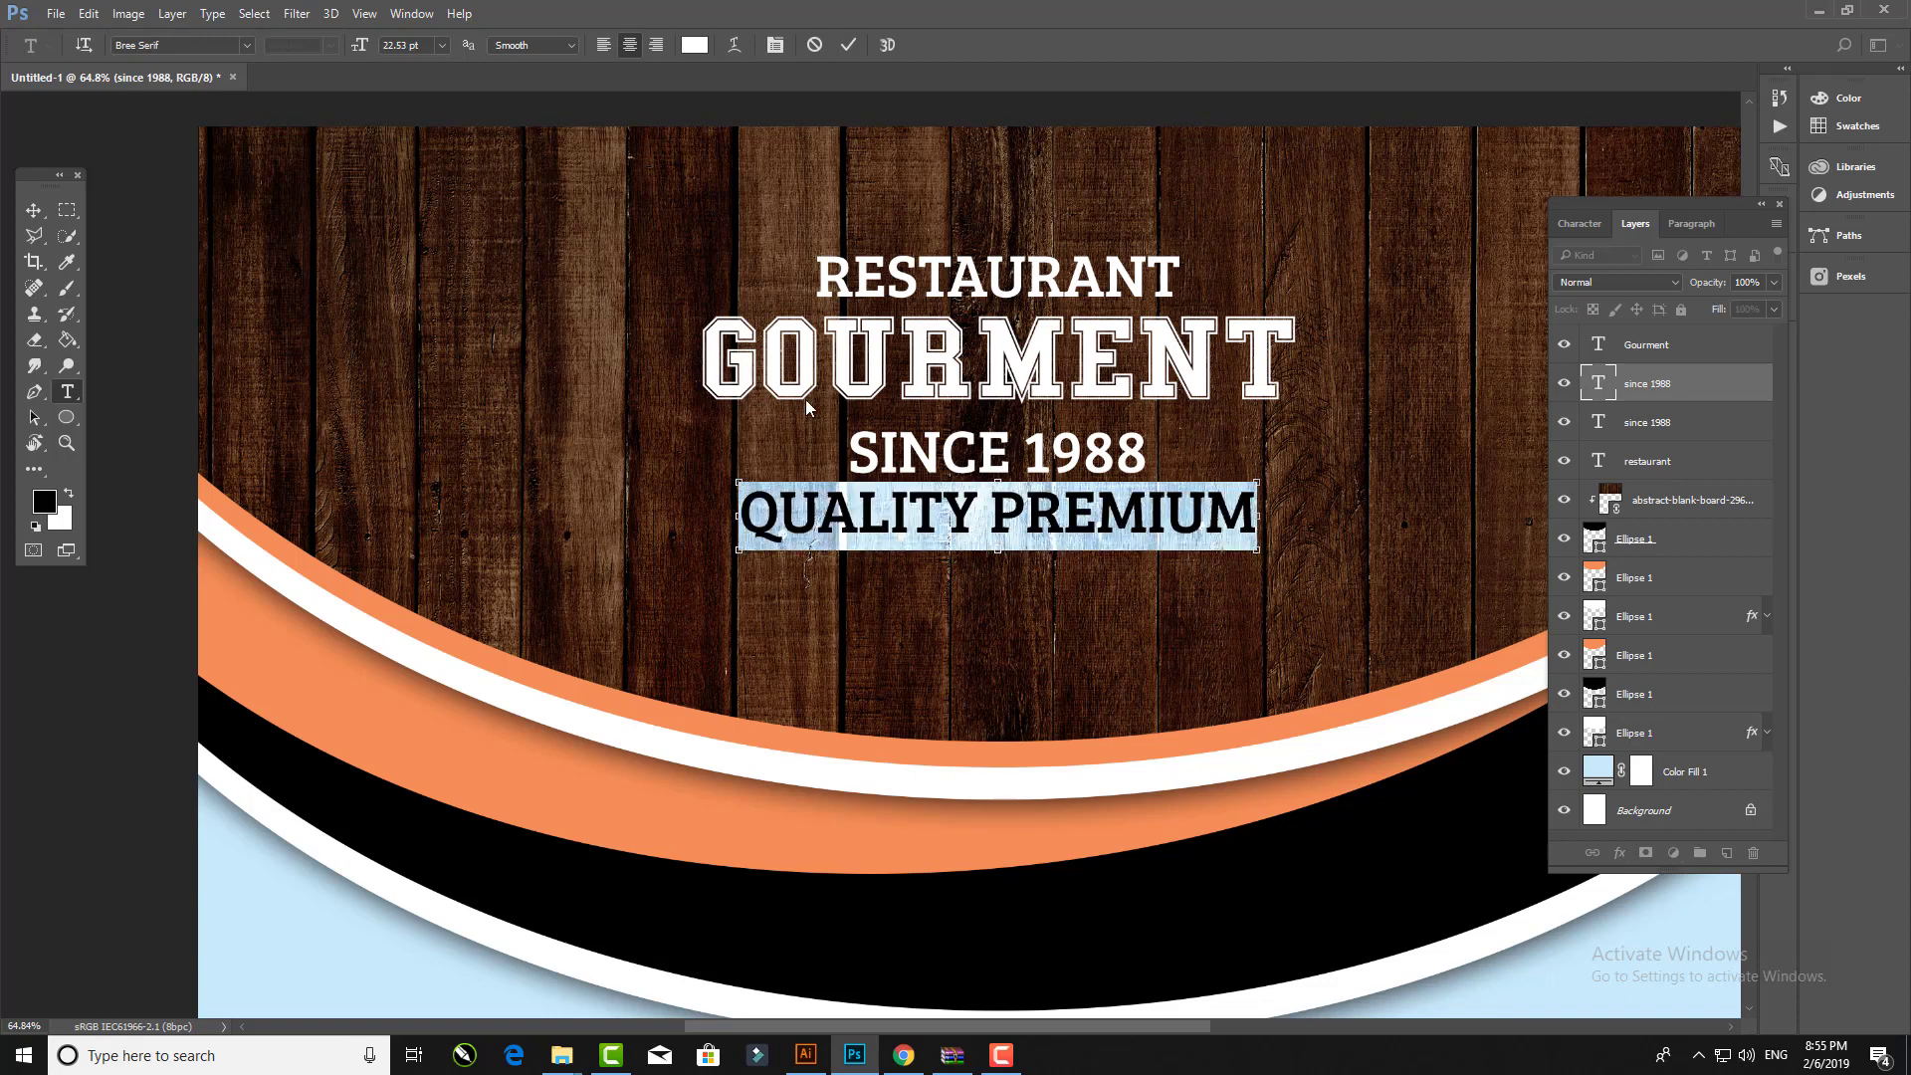
# Step: Warp QUALITY PREMIUM with an Arc style at bend -24 and move it up under SINCE 1988
pyautogui.click(734, 45)
pyautogui.click(1122, 264)
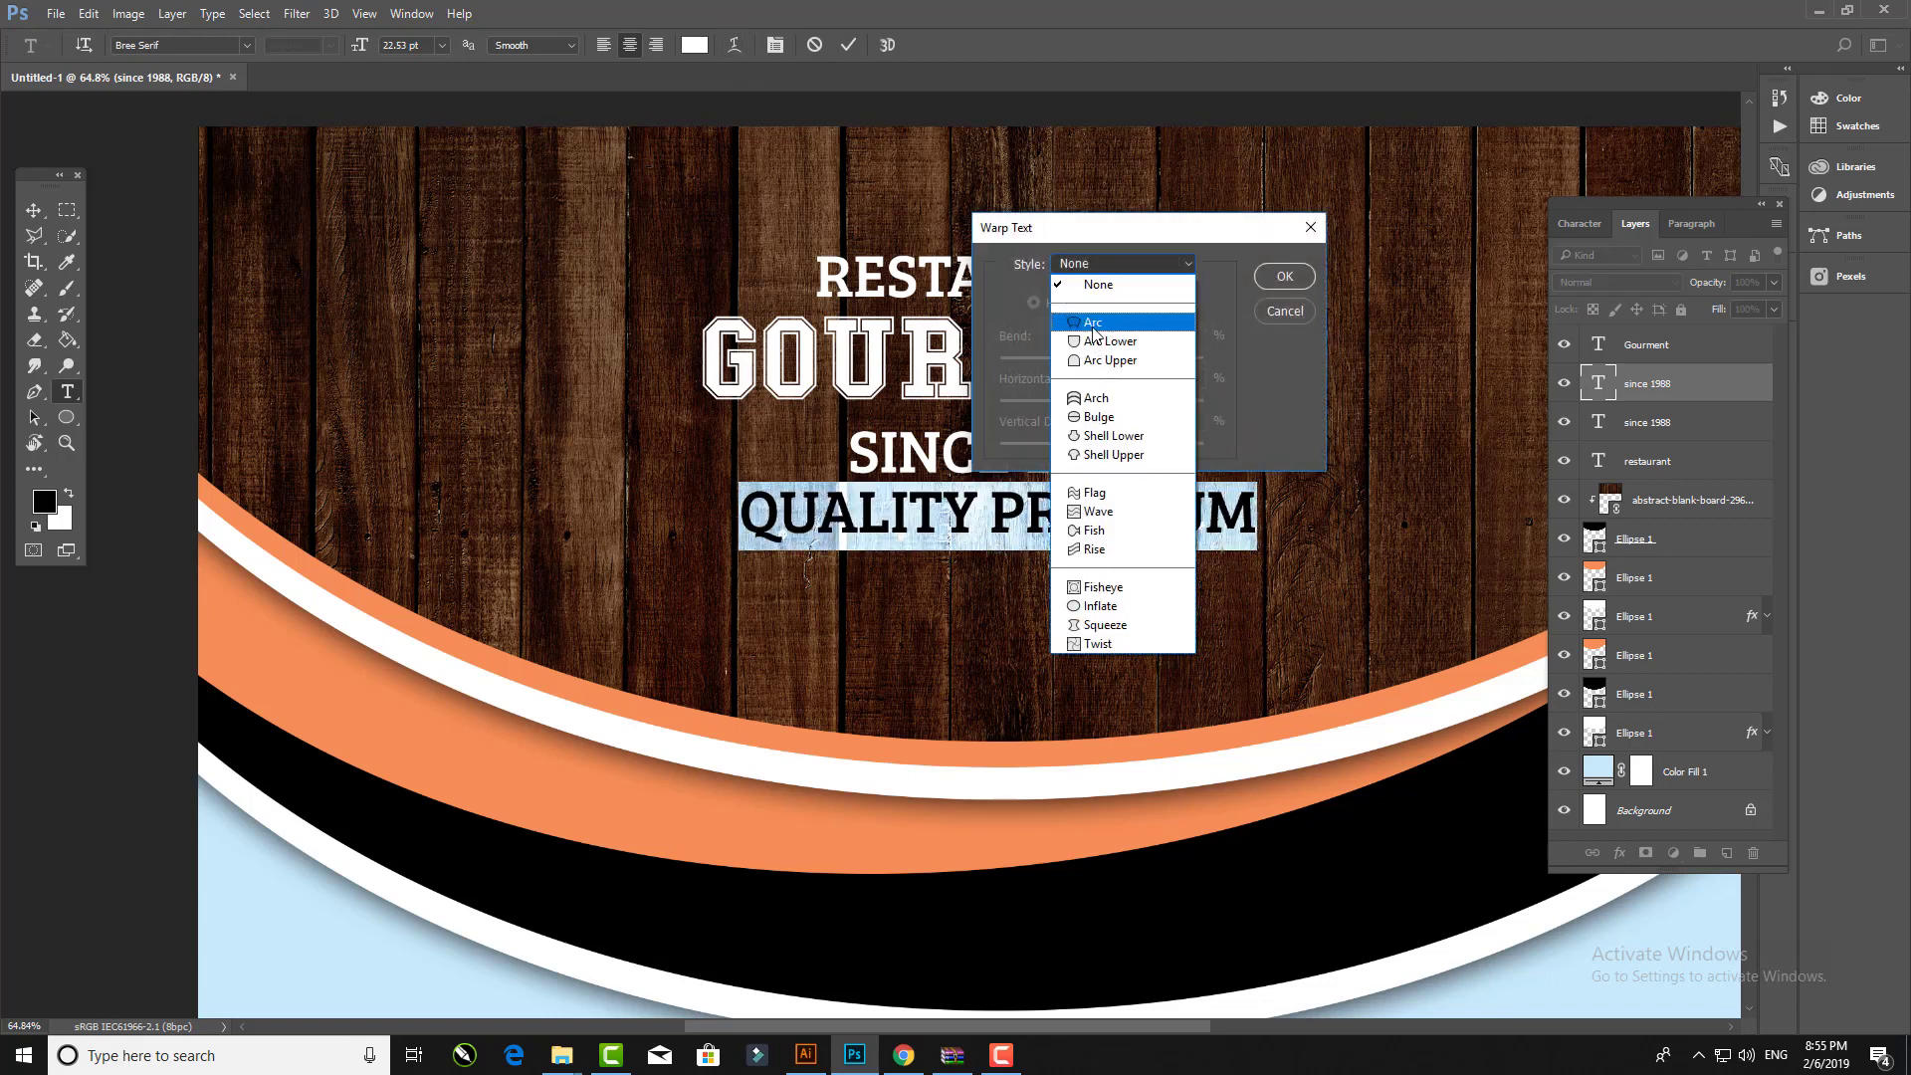
pyautogui.click(1085, 321)
pyautogui.moveTo(1100, 359); pyautogui.dragTo(1077, 359)
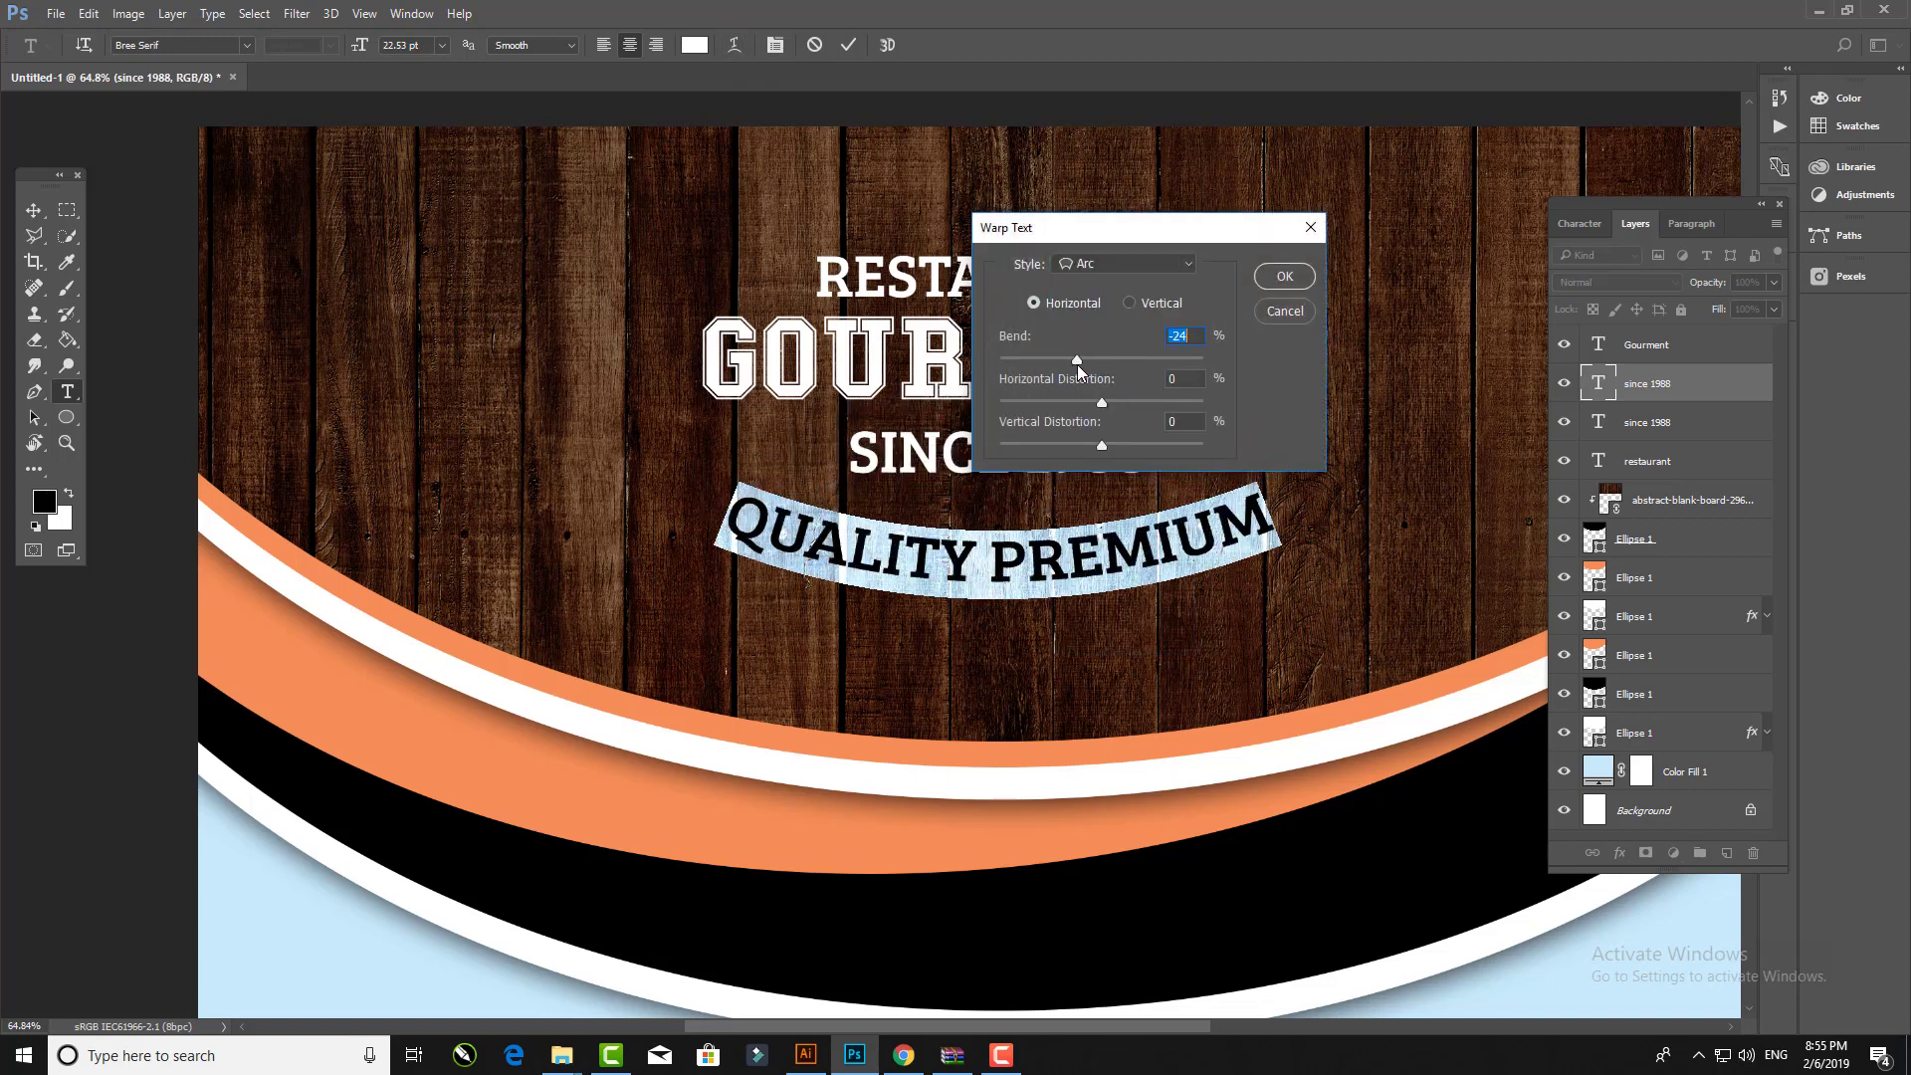
pyautogui.click(1285, 275)
pyautogui.click(847, 45)
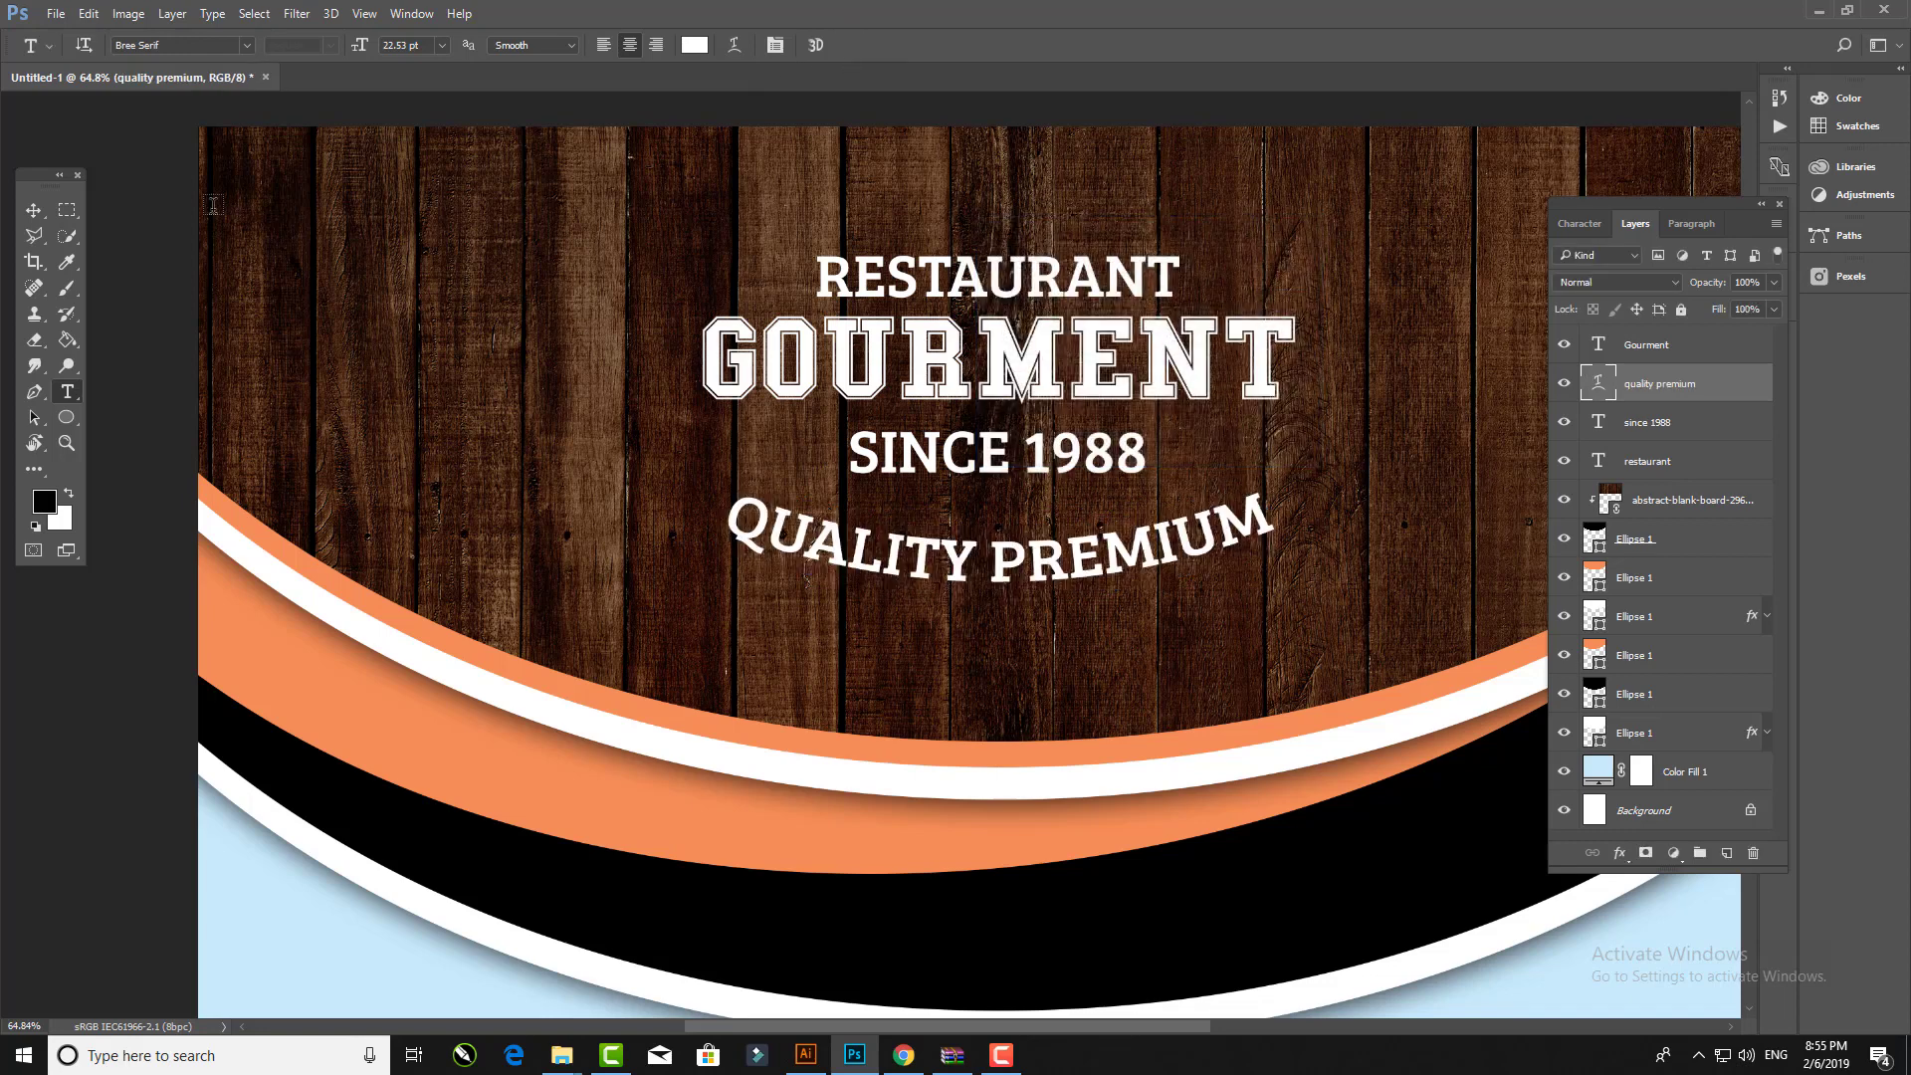
pyautogui.click(33, 210)
pyautogui.moveTo(1017, 555); pyautogui.dragTo(1019, 525)
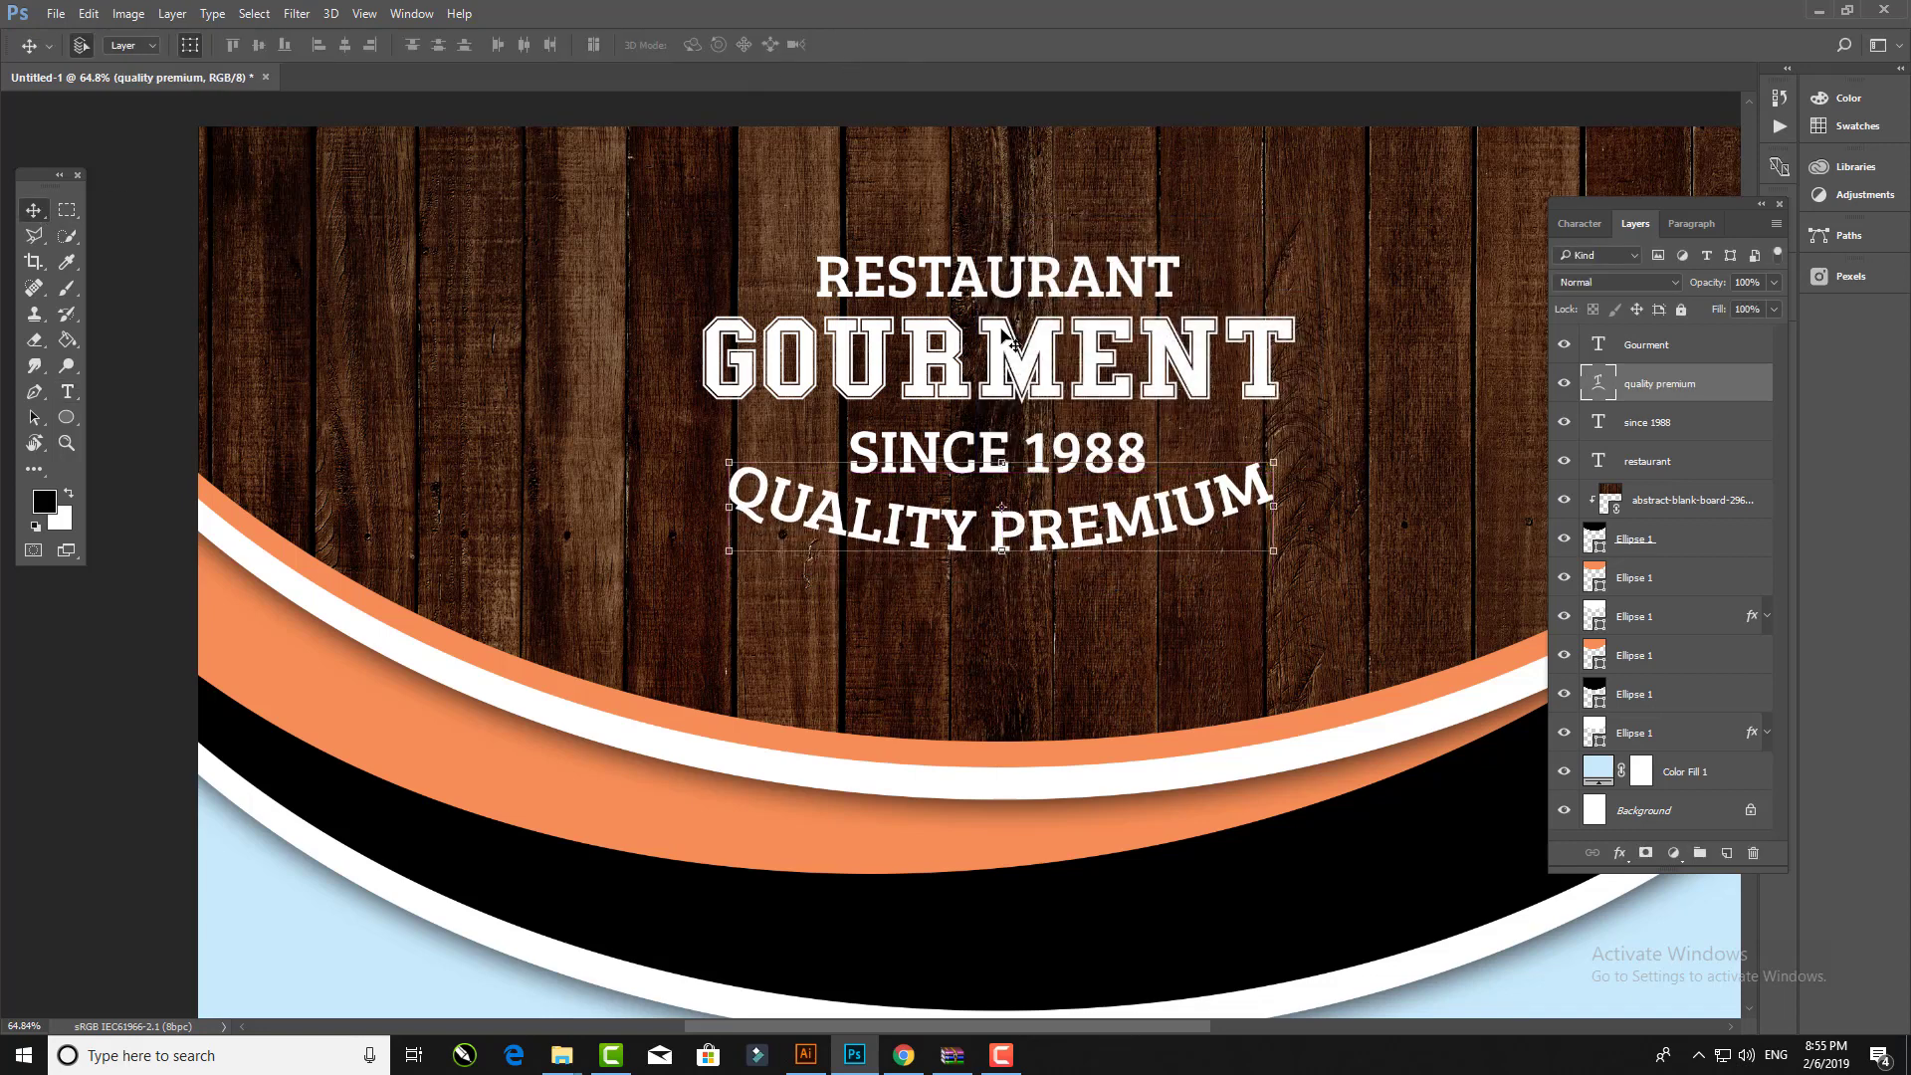
# Step: Recolour the RESTAURANT text to orange
pyautogui.press('t')
pyautogui.doubleClick(995, 279)
pyautogui.click(695, 45)
pyautogui.click(1499, 736)
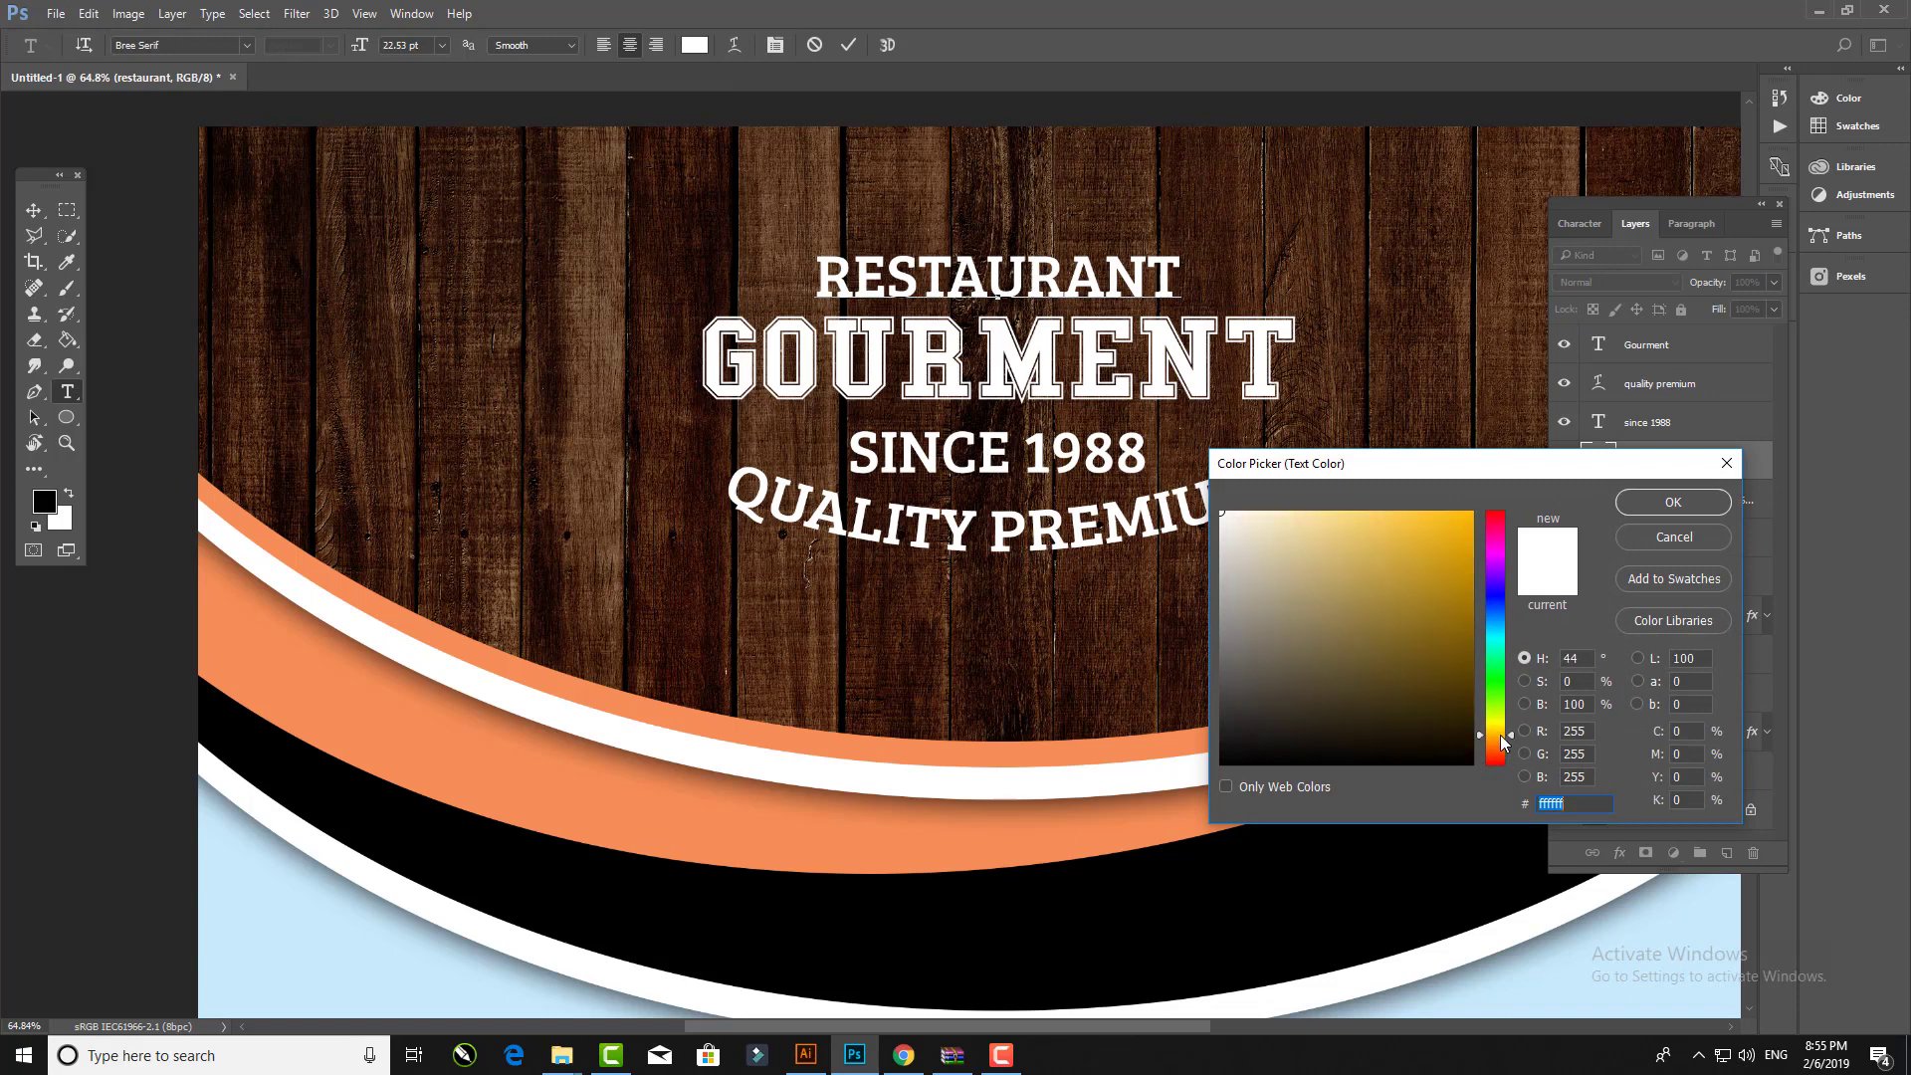
pyautogui.click(1468, 548)
pyautogui.click(1673, 501)
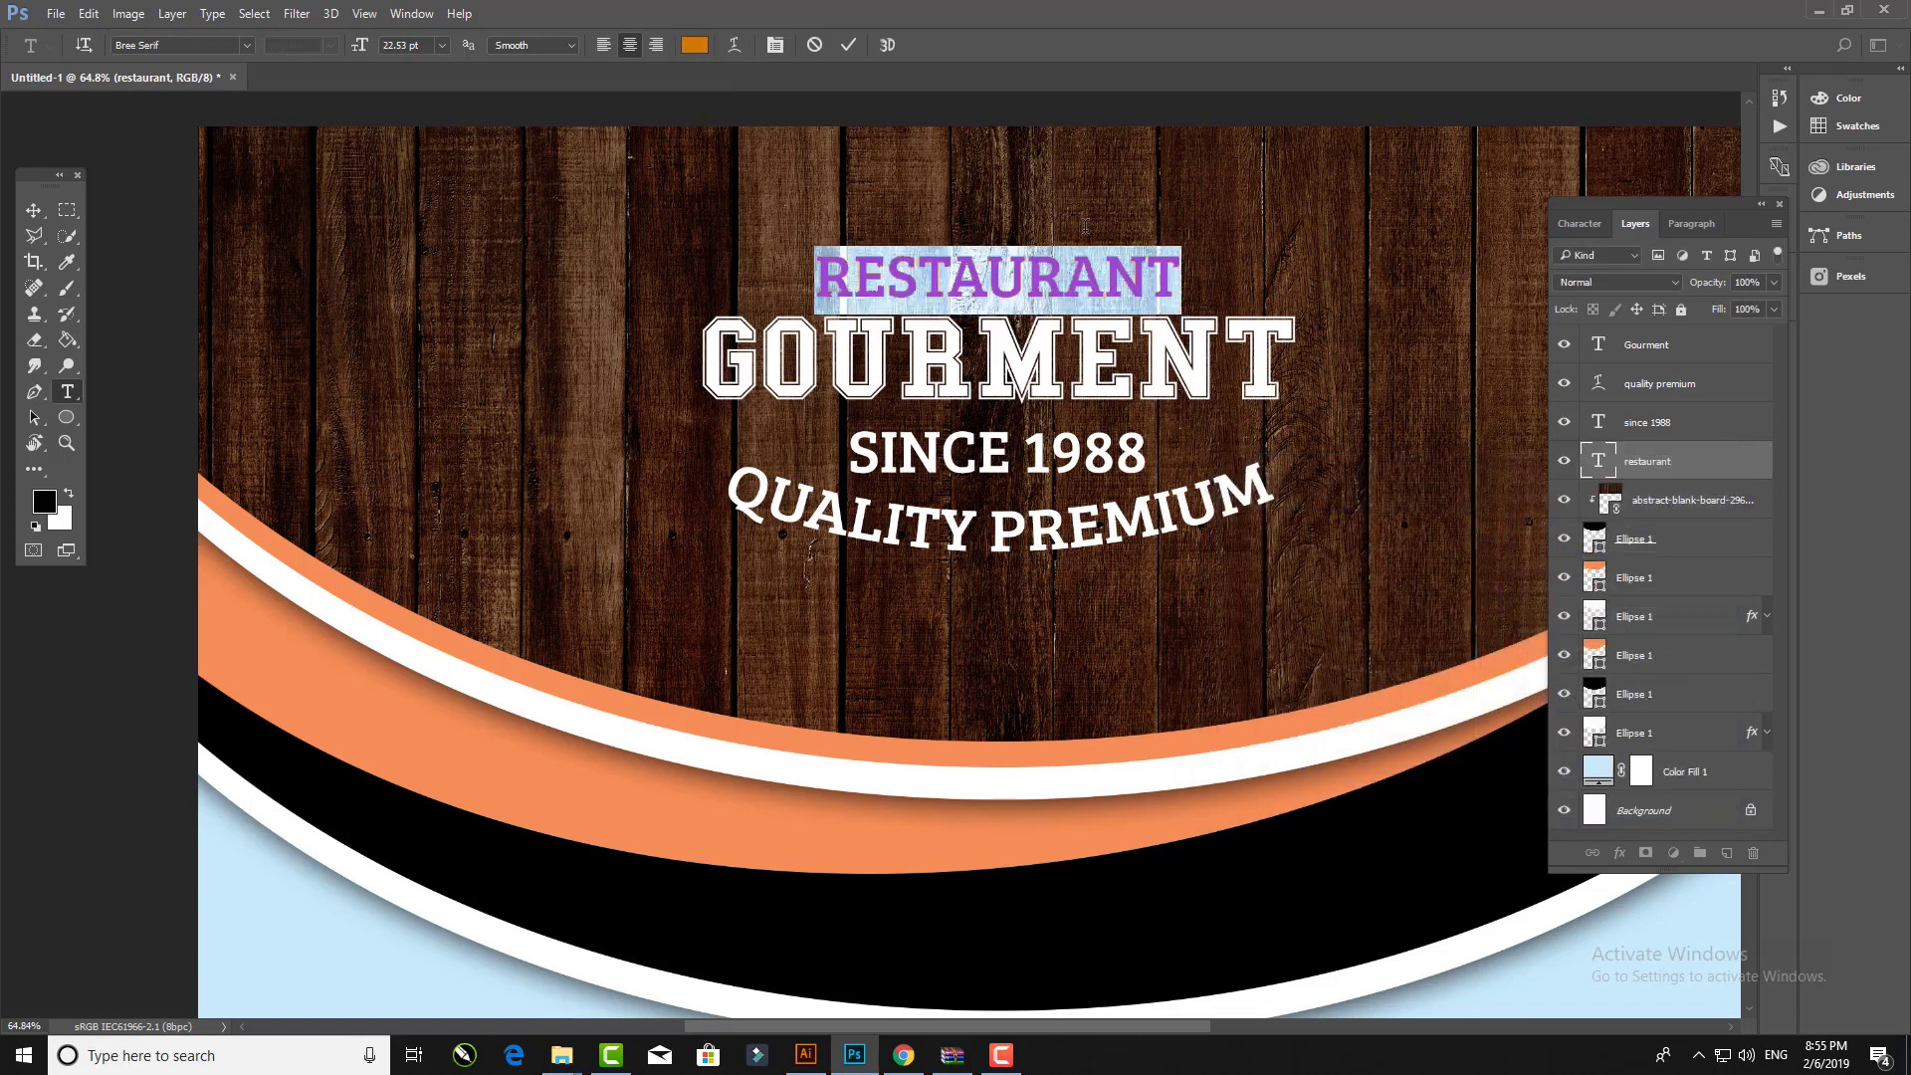
pyautogui.click(848, 45)
# Step: Apply the same orange to the arched QUALITY PREMIUM text
pyautogui.press('v')
pyautogui.click(155, 271)
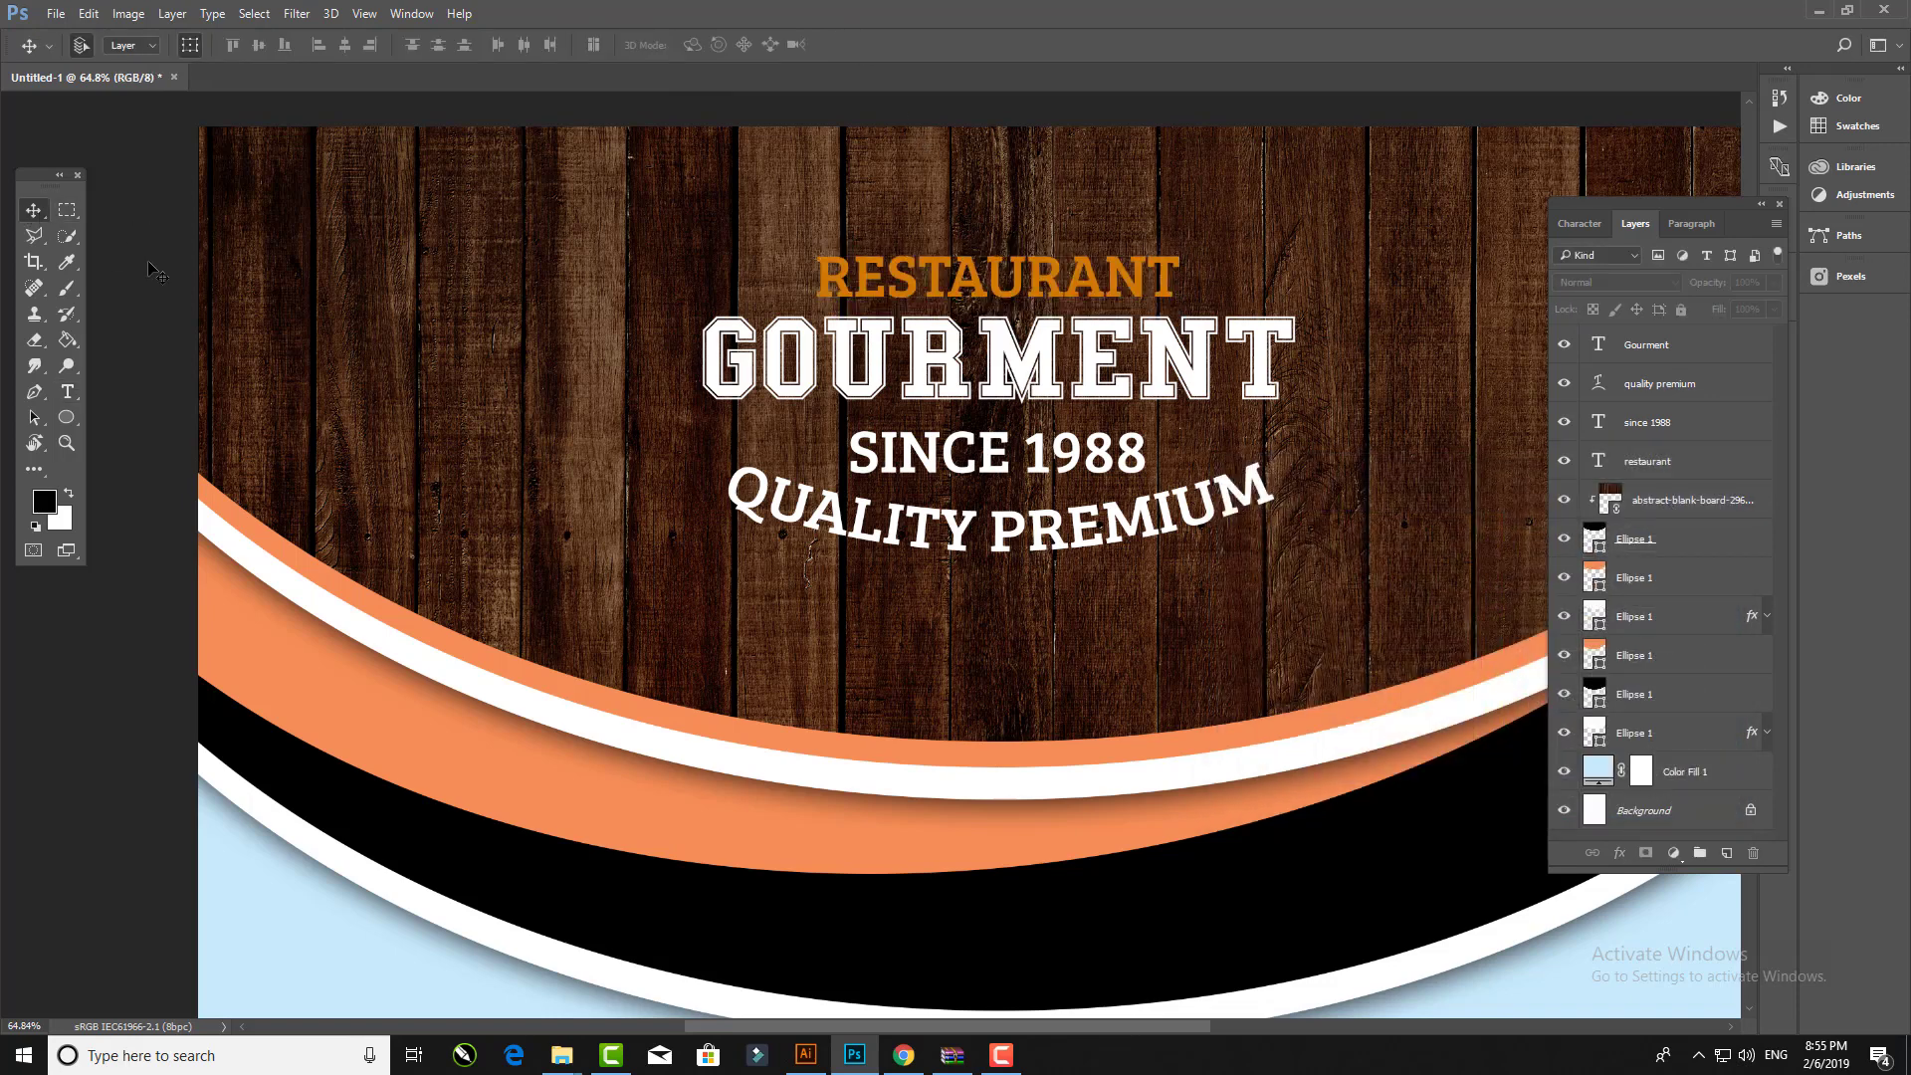
pyautogui.click(985, 553)
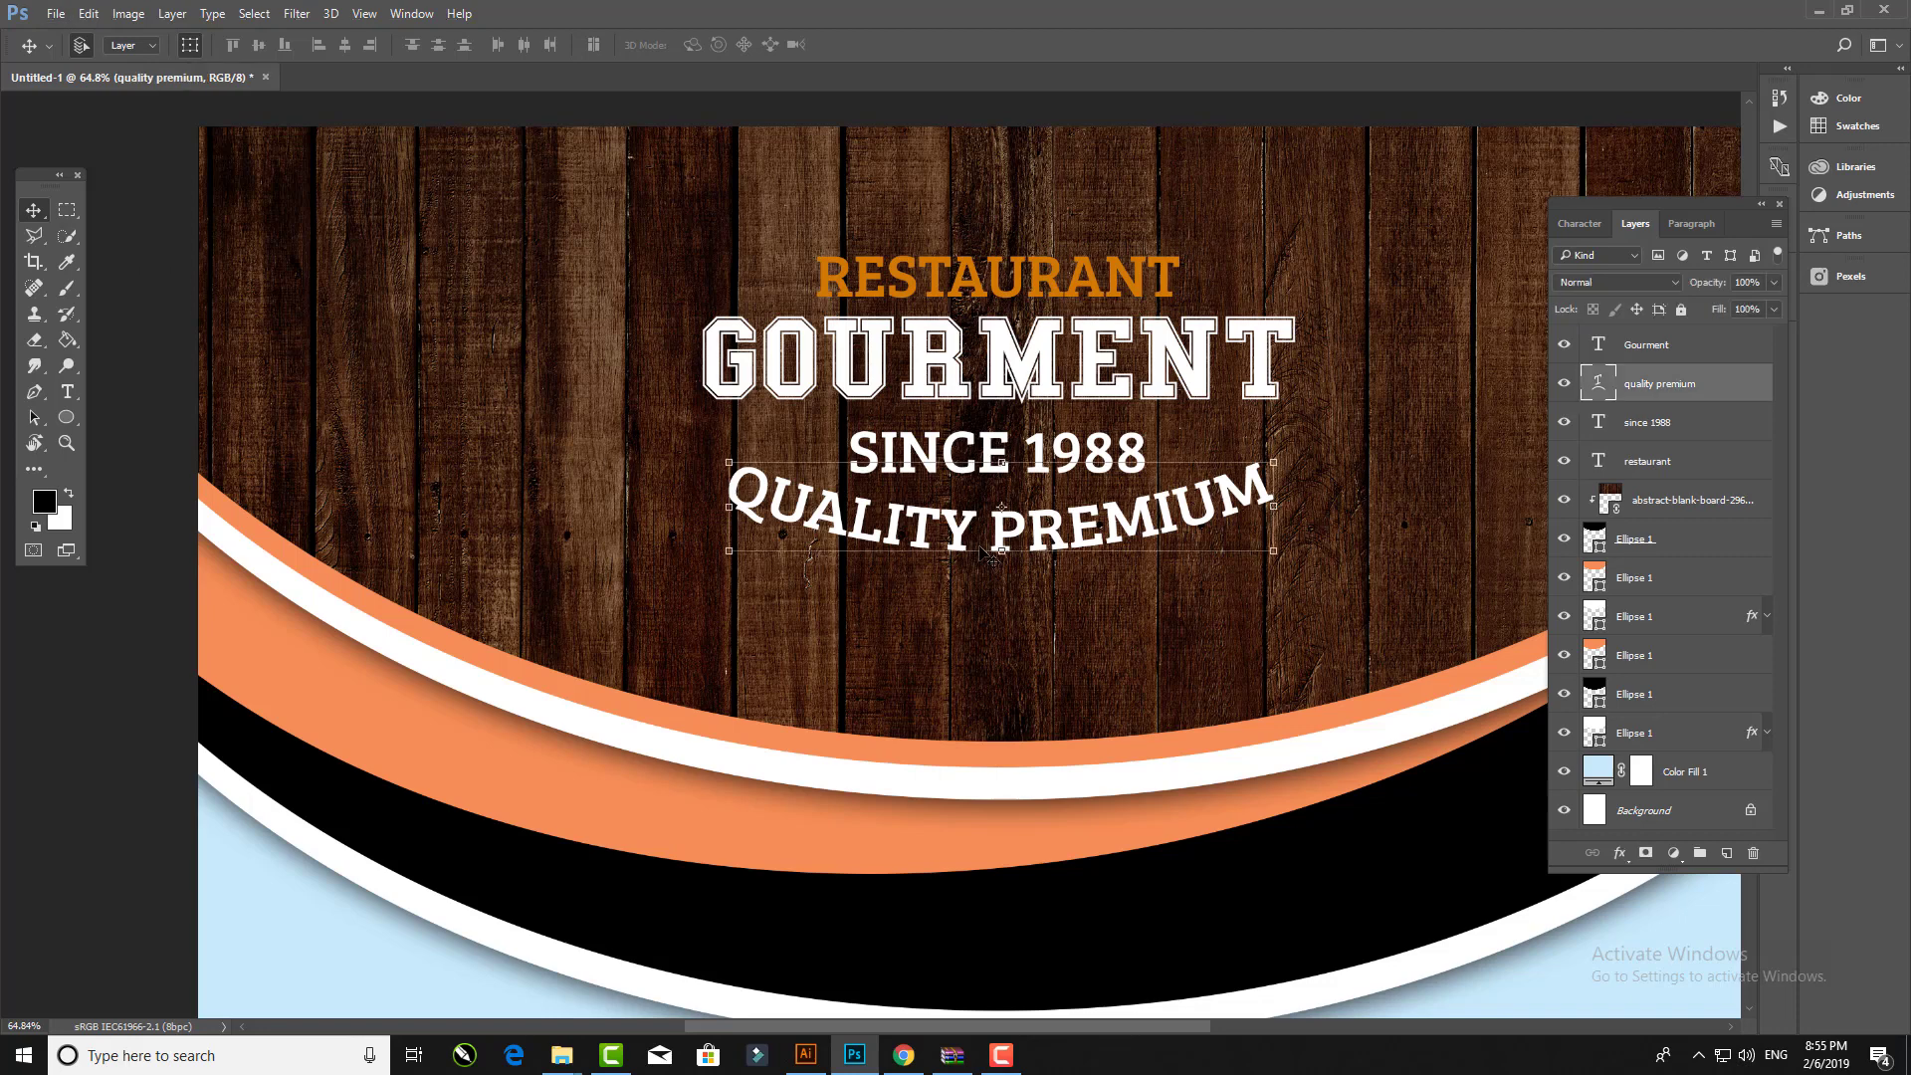
pyautogui.doubleClick(978, 543)
pyautogui.hotkey('ctrl', 'a')
pyautogui.click(694, 45)
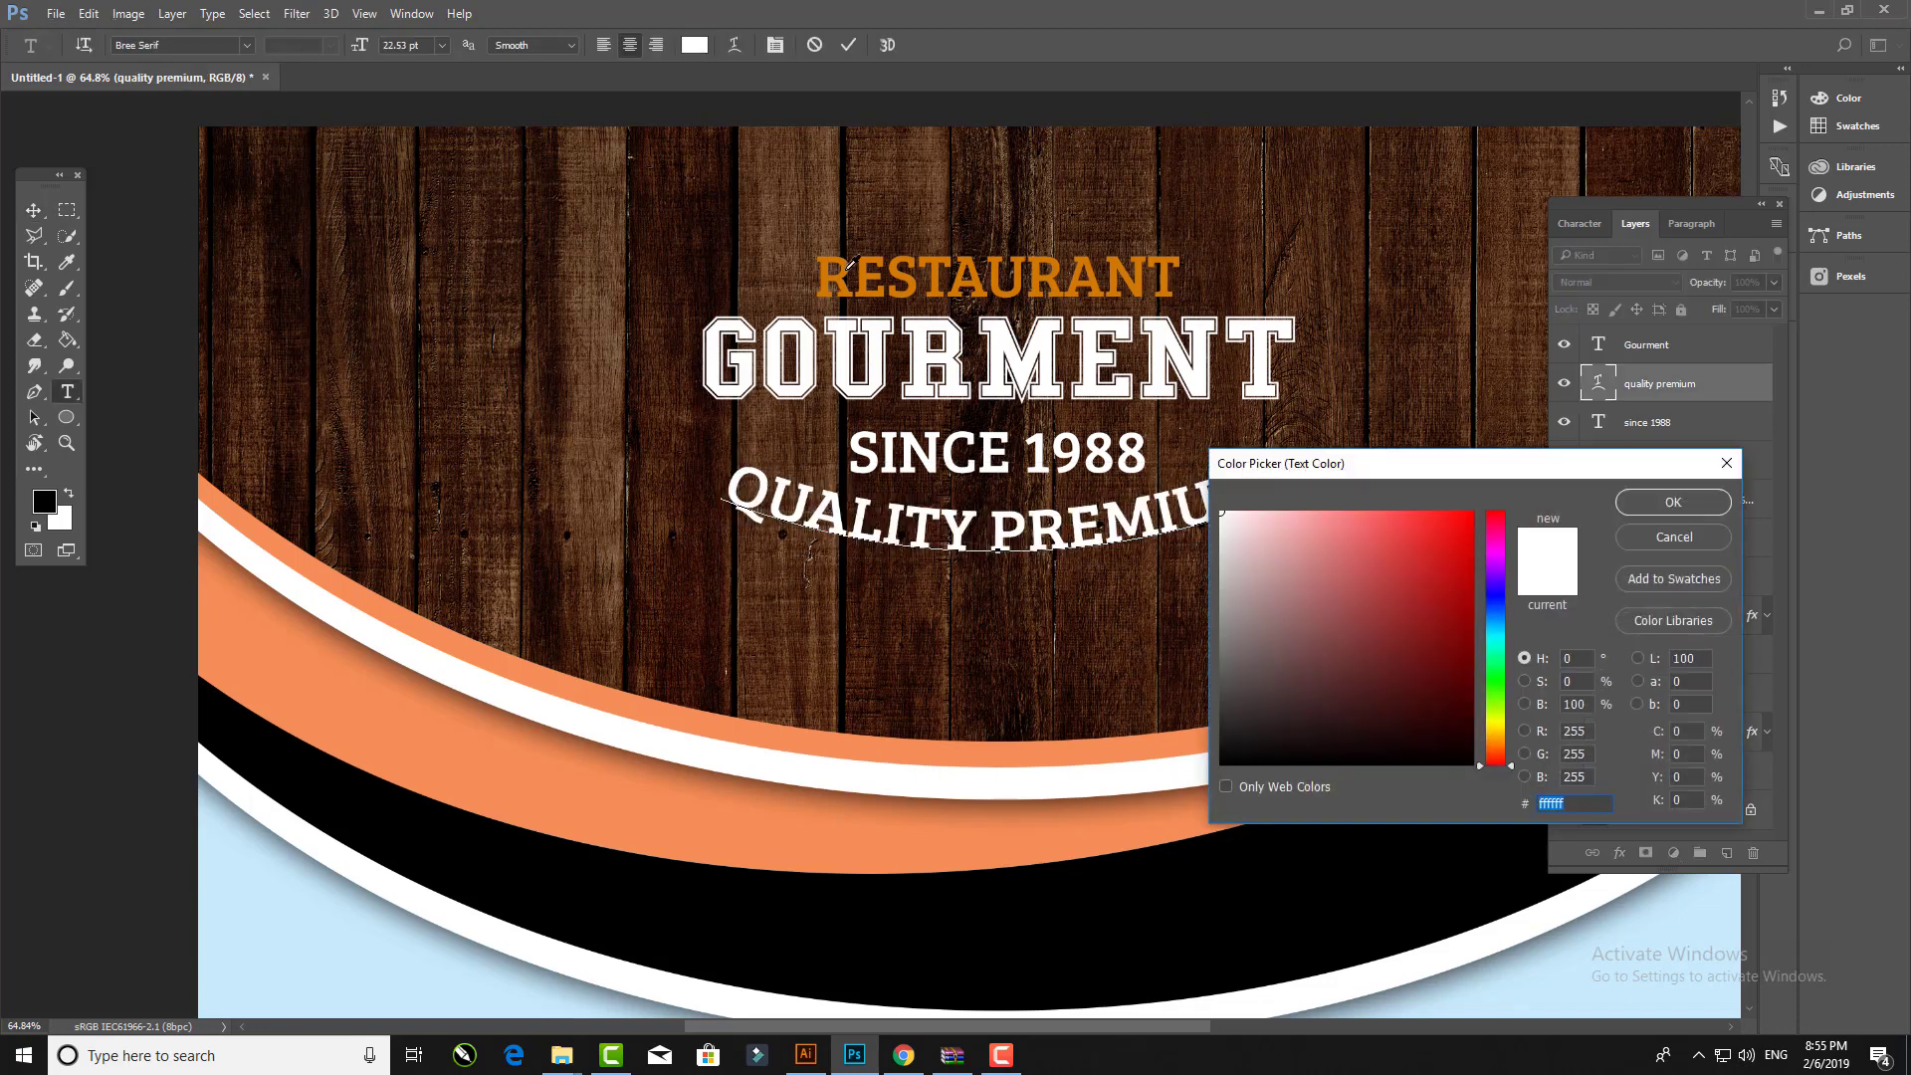
pyautogui.click(1639, 497)
pyautogui.click(33, 211)
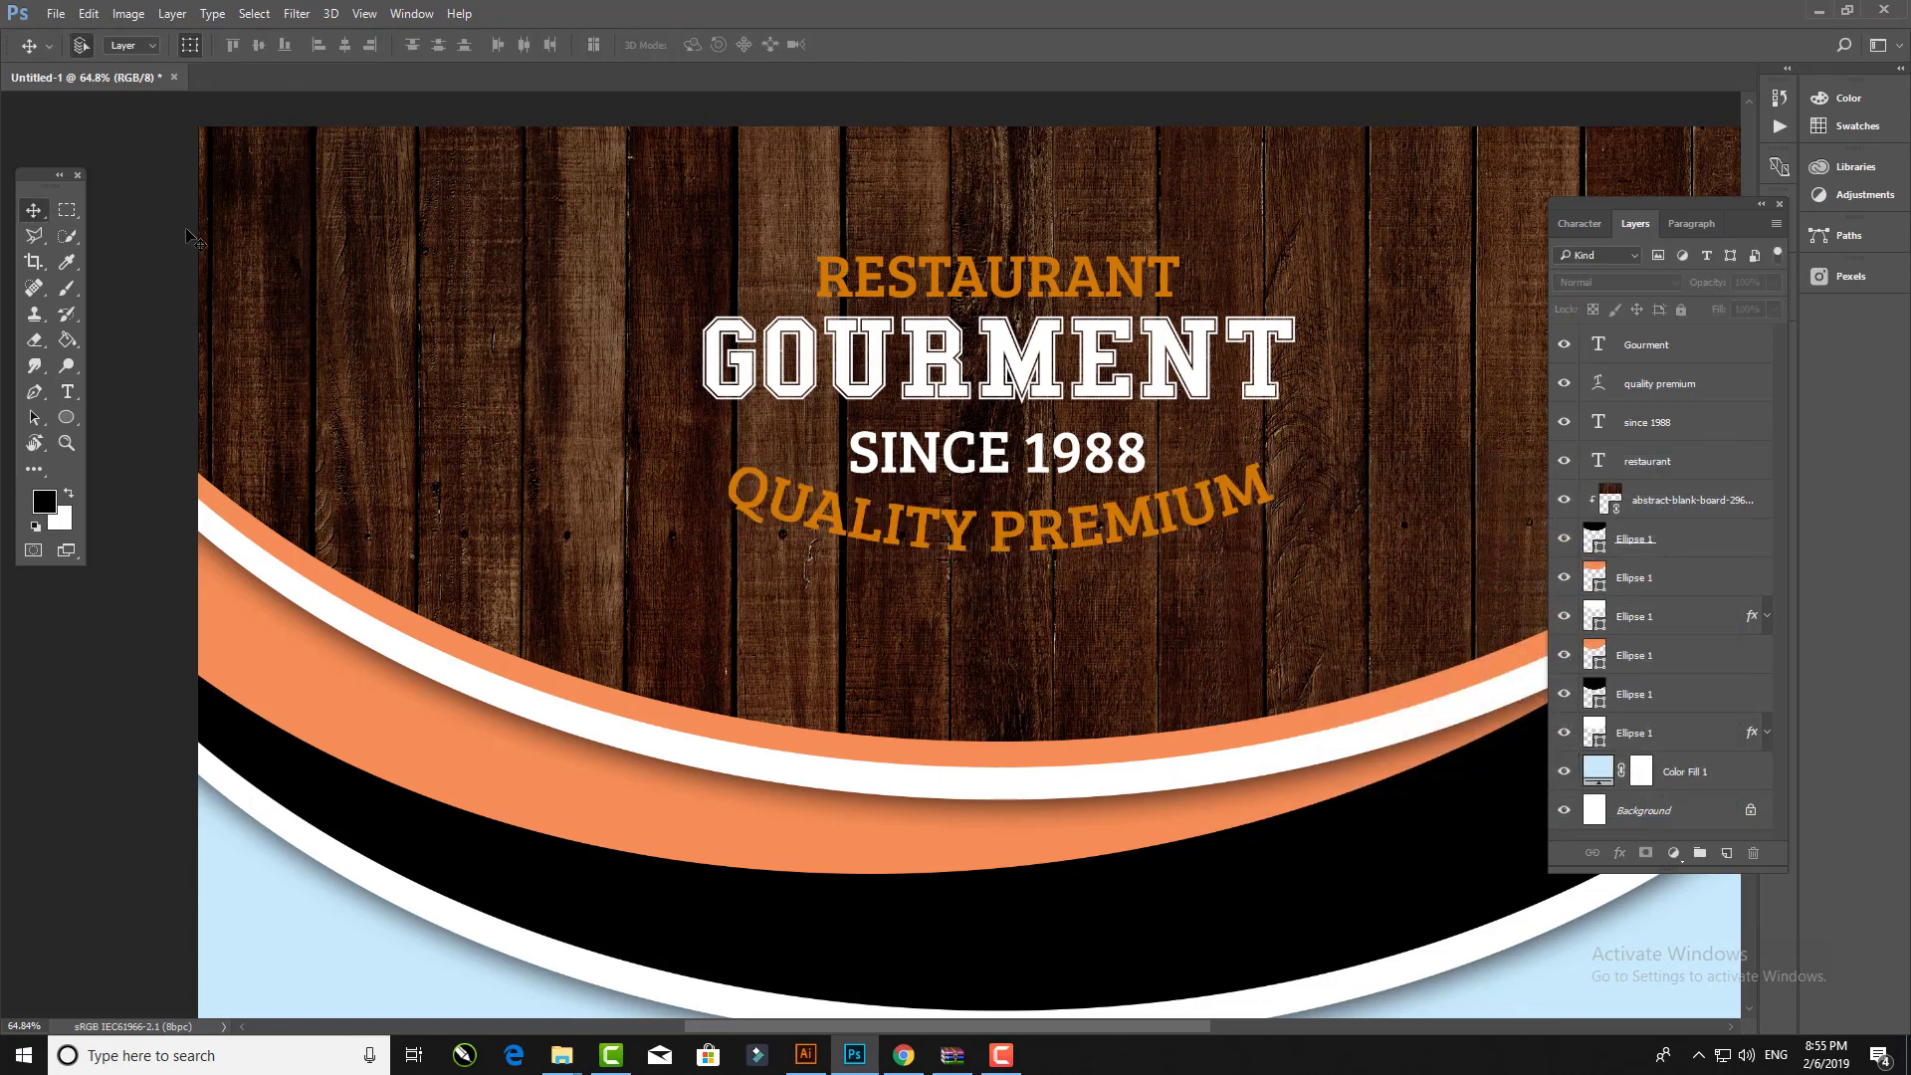
pyautogui.keyDown('alt'); pyautogui.scroll(-2, 278, 267); pyautogui.keyUp('alt')
# Step: Place a copy of the GOURMENT title in the light blue area and change its font to one matching 'beb'
pyautogui.scroll(-3, 719, 569)
pyautogui.scroll(-3, 682, 384)
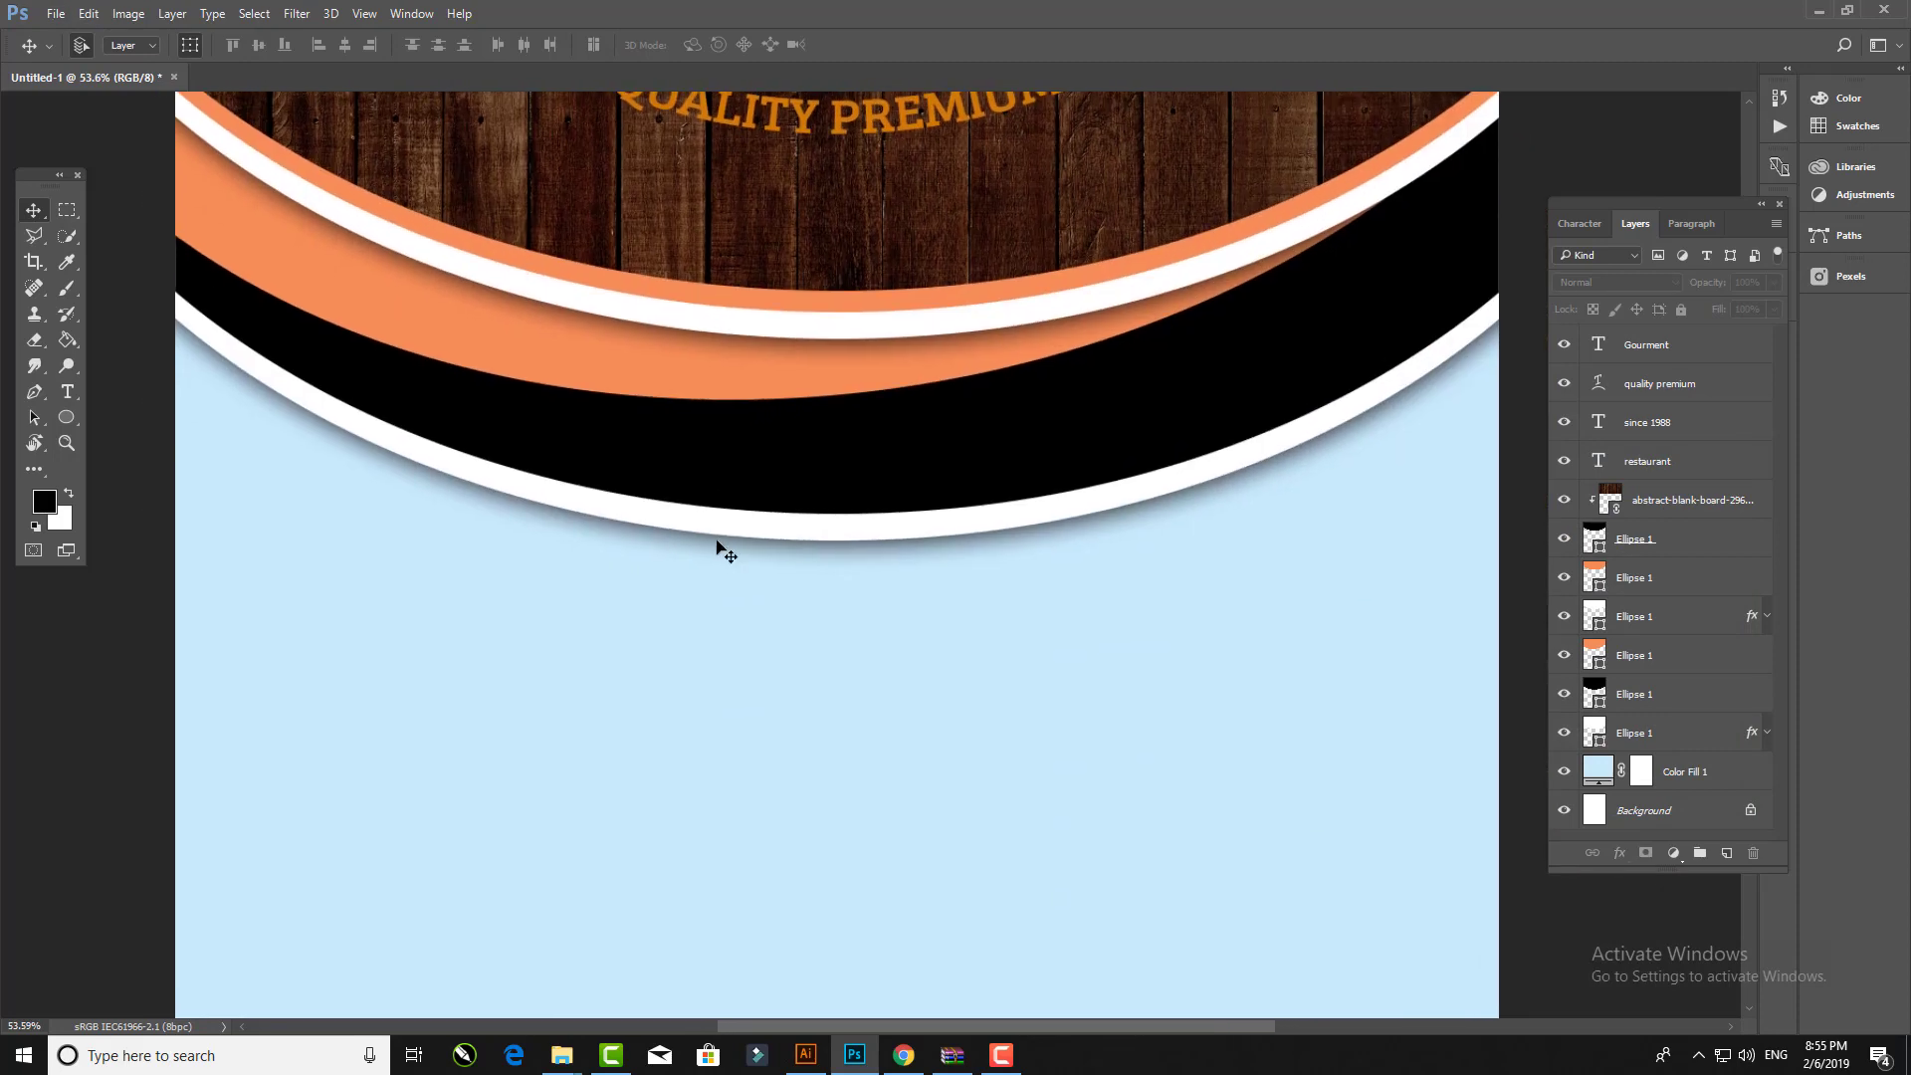
pyautogui.keyDown('alt'); pyautogui.scroll(-2, 725, 546); pyautogui.keyUp('alt')
pyautogui.click(816, 217)
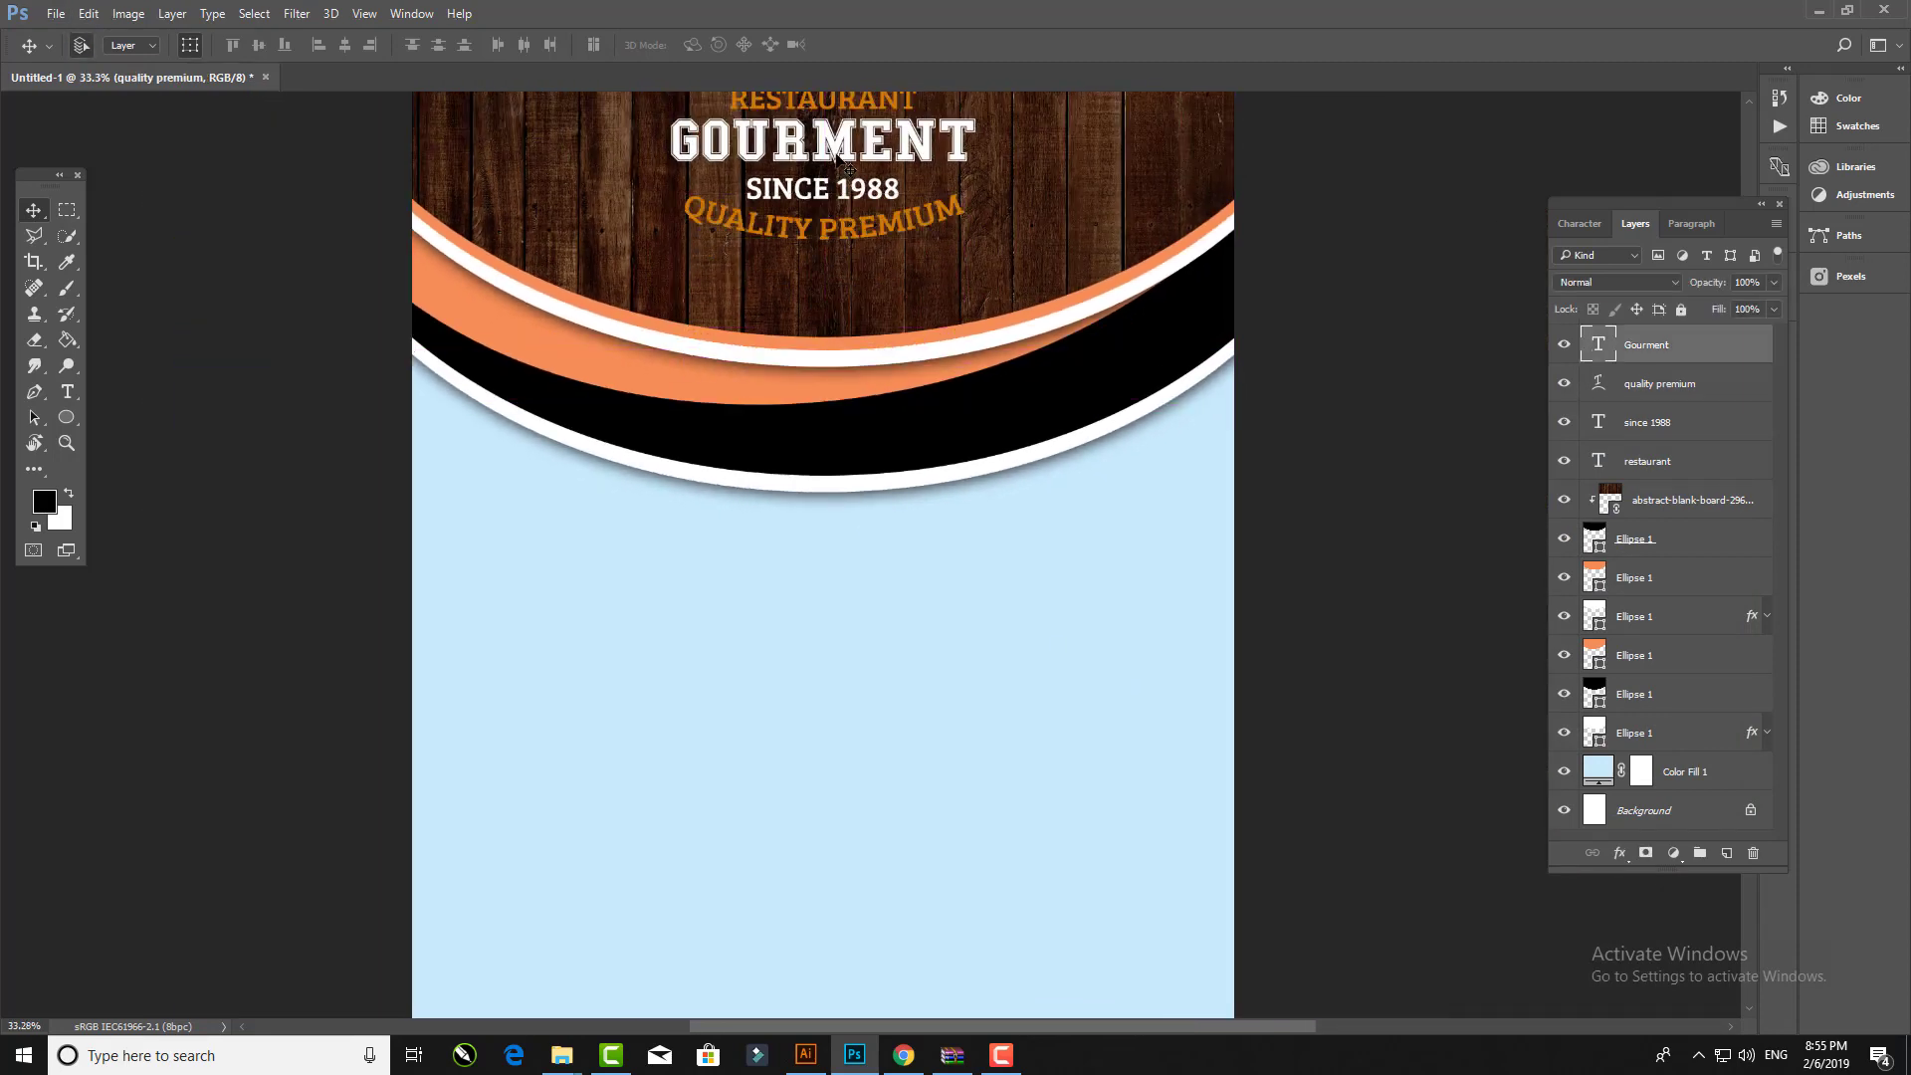
pyautogui.moveTo(814, 146); pyautogui.dragTo(814, 610)
pyautogui.hotkey('ctrl', 'z')
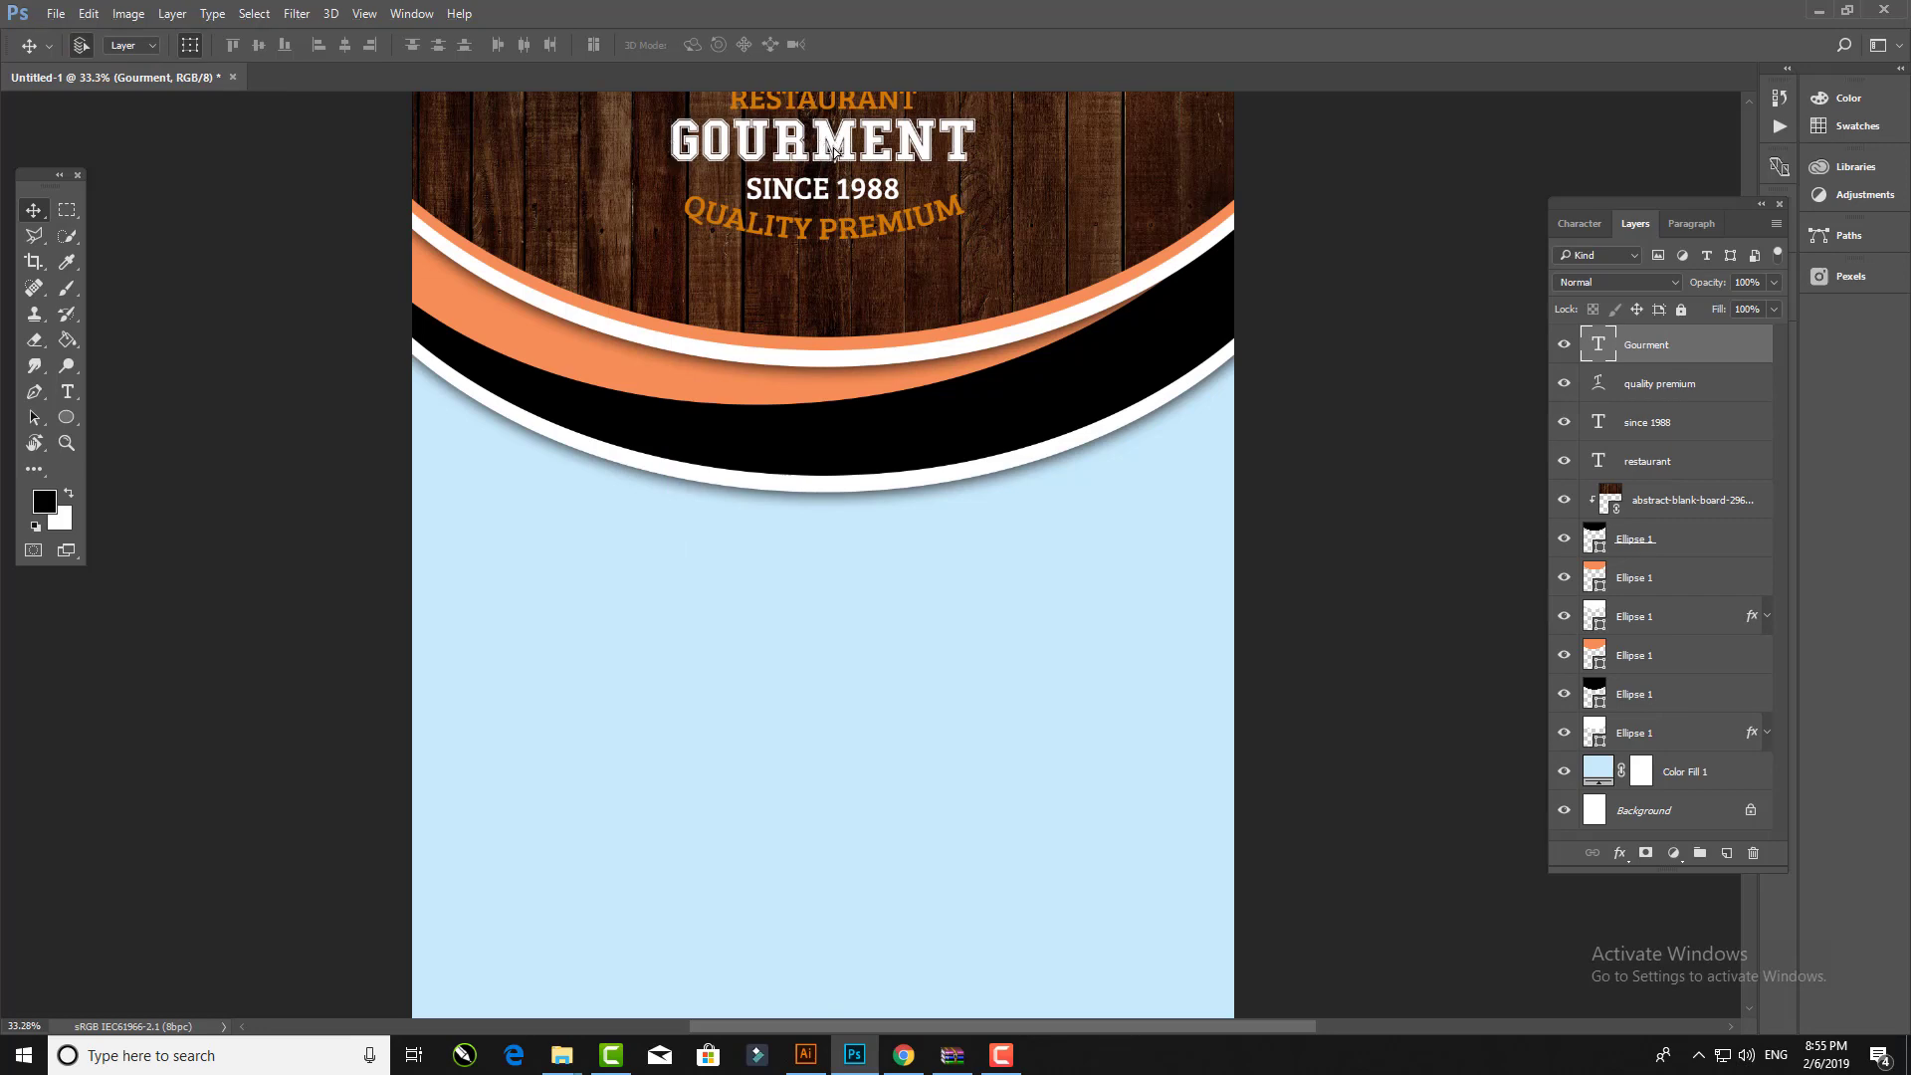
pyautogui.keyDown('alt'); pyautogui.moveTo(832, 142); pyautogui.dragTo(814, 609); pyautogui.keyUp('alt')
pyautogui.press('t')
pyautogui.doubleClick(844, 599)
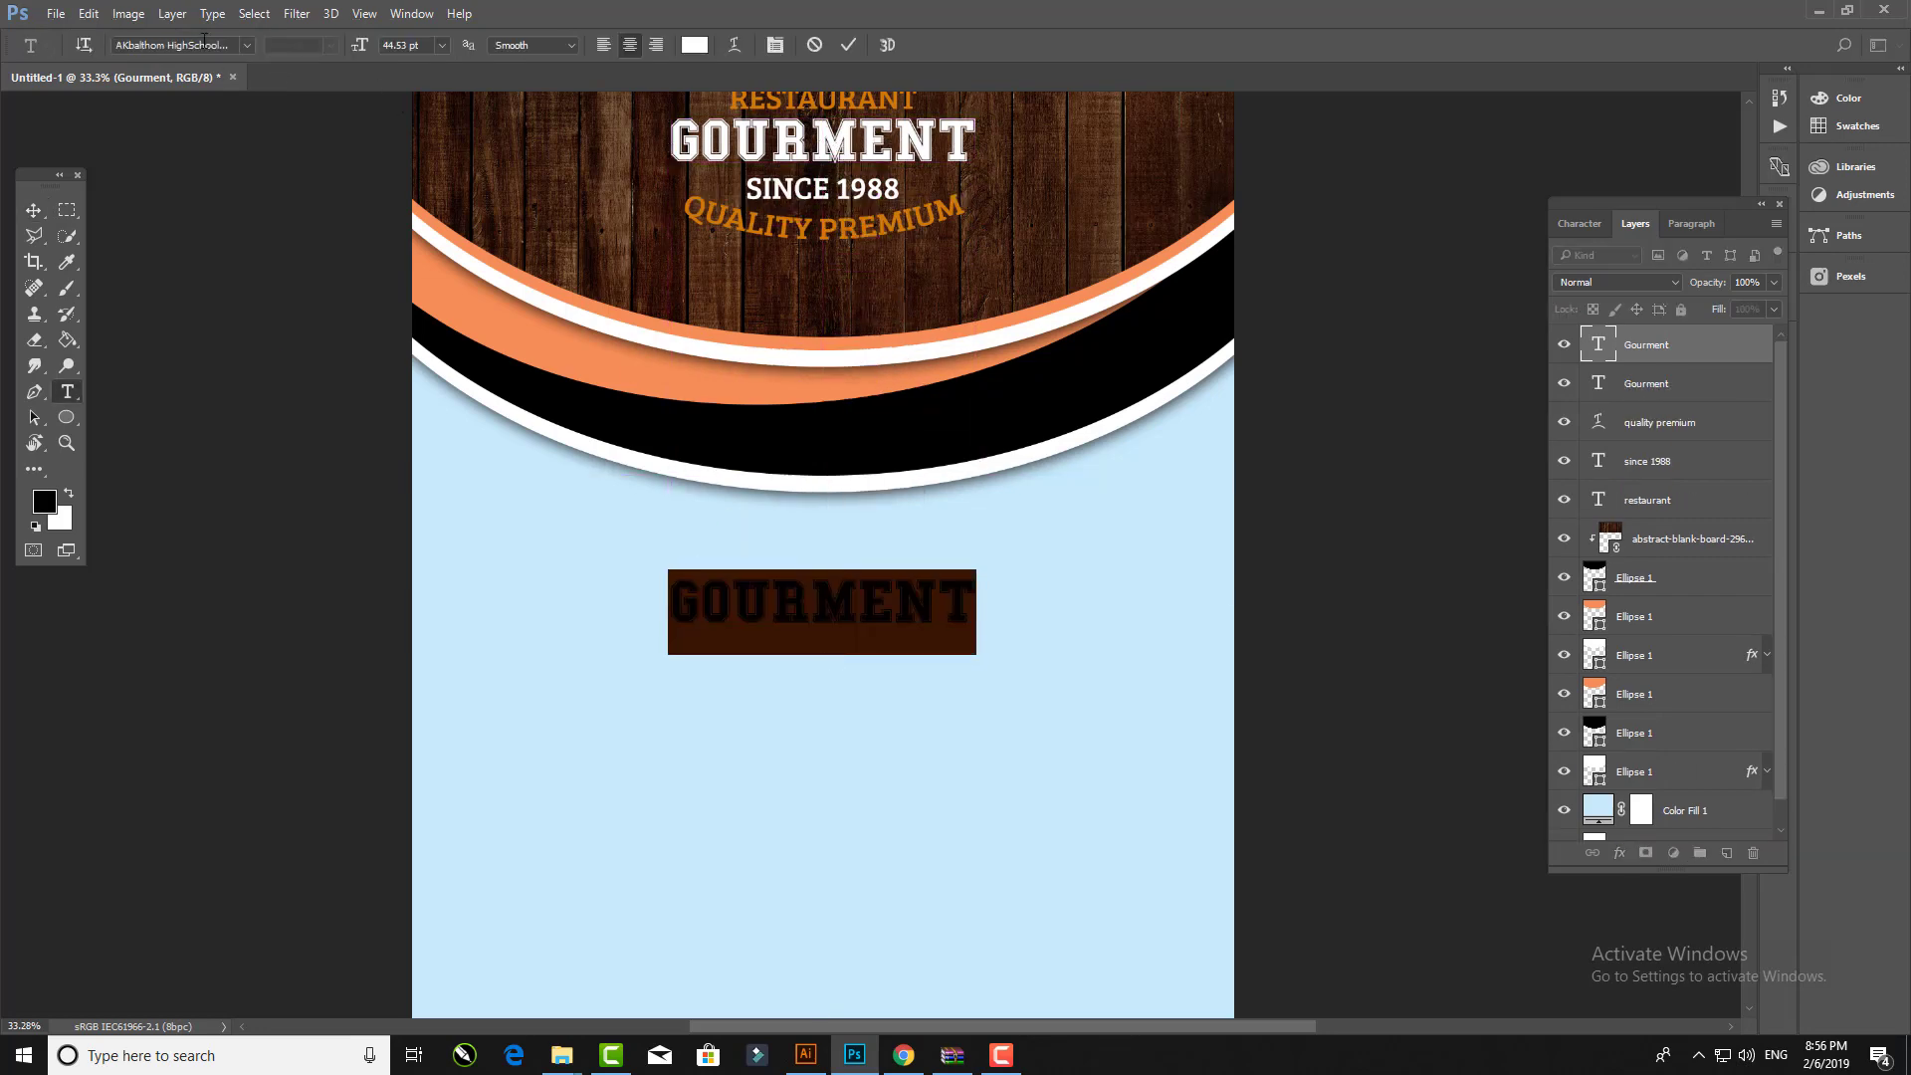
pyautogui.press('BackSpace')
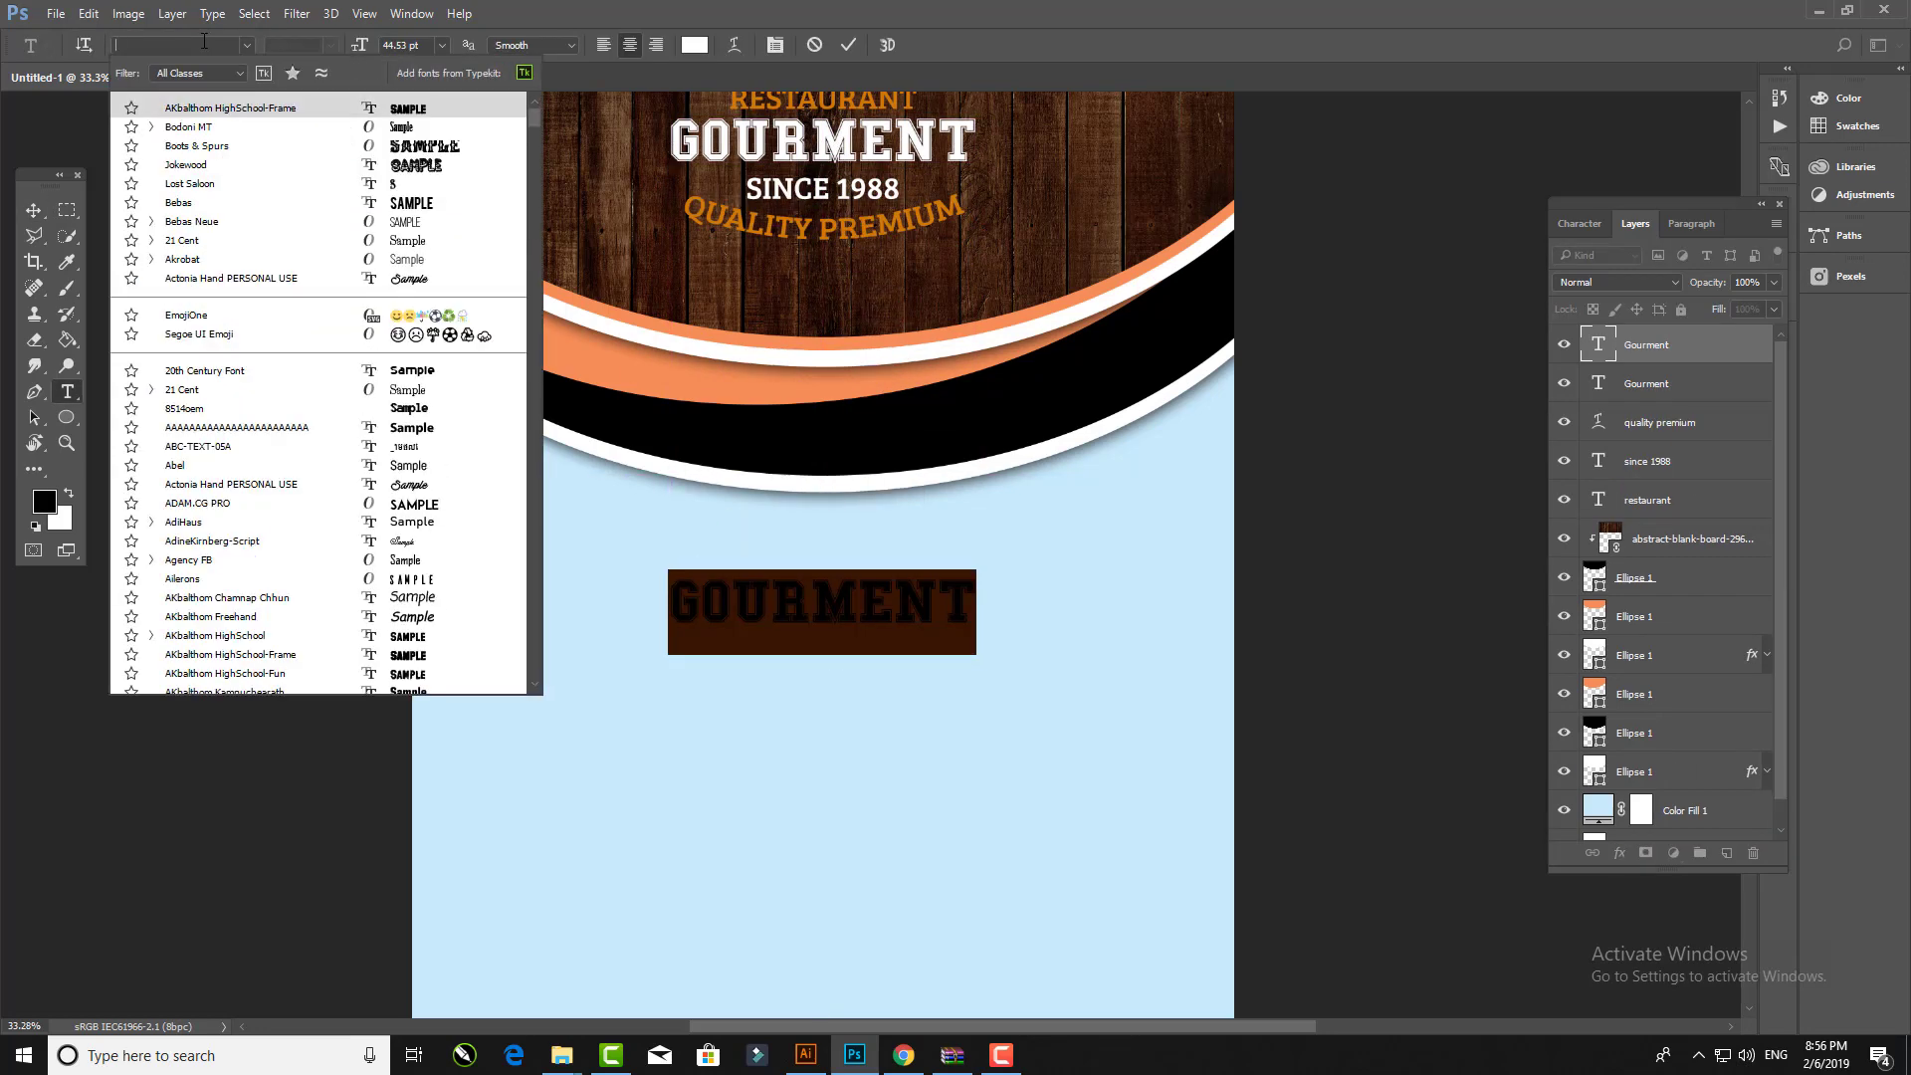
pyautogui.write('beb')
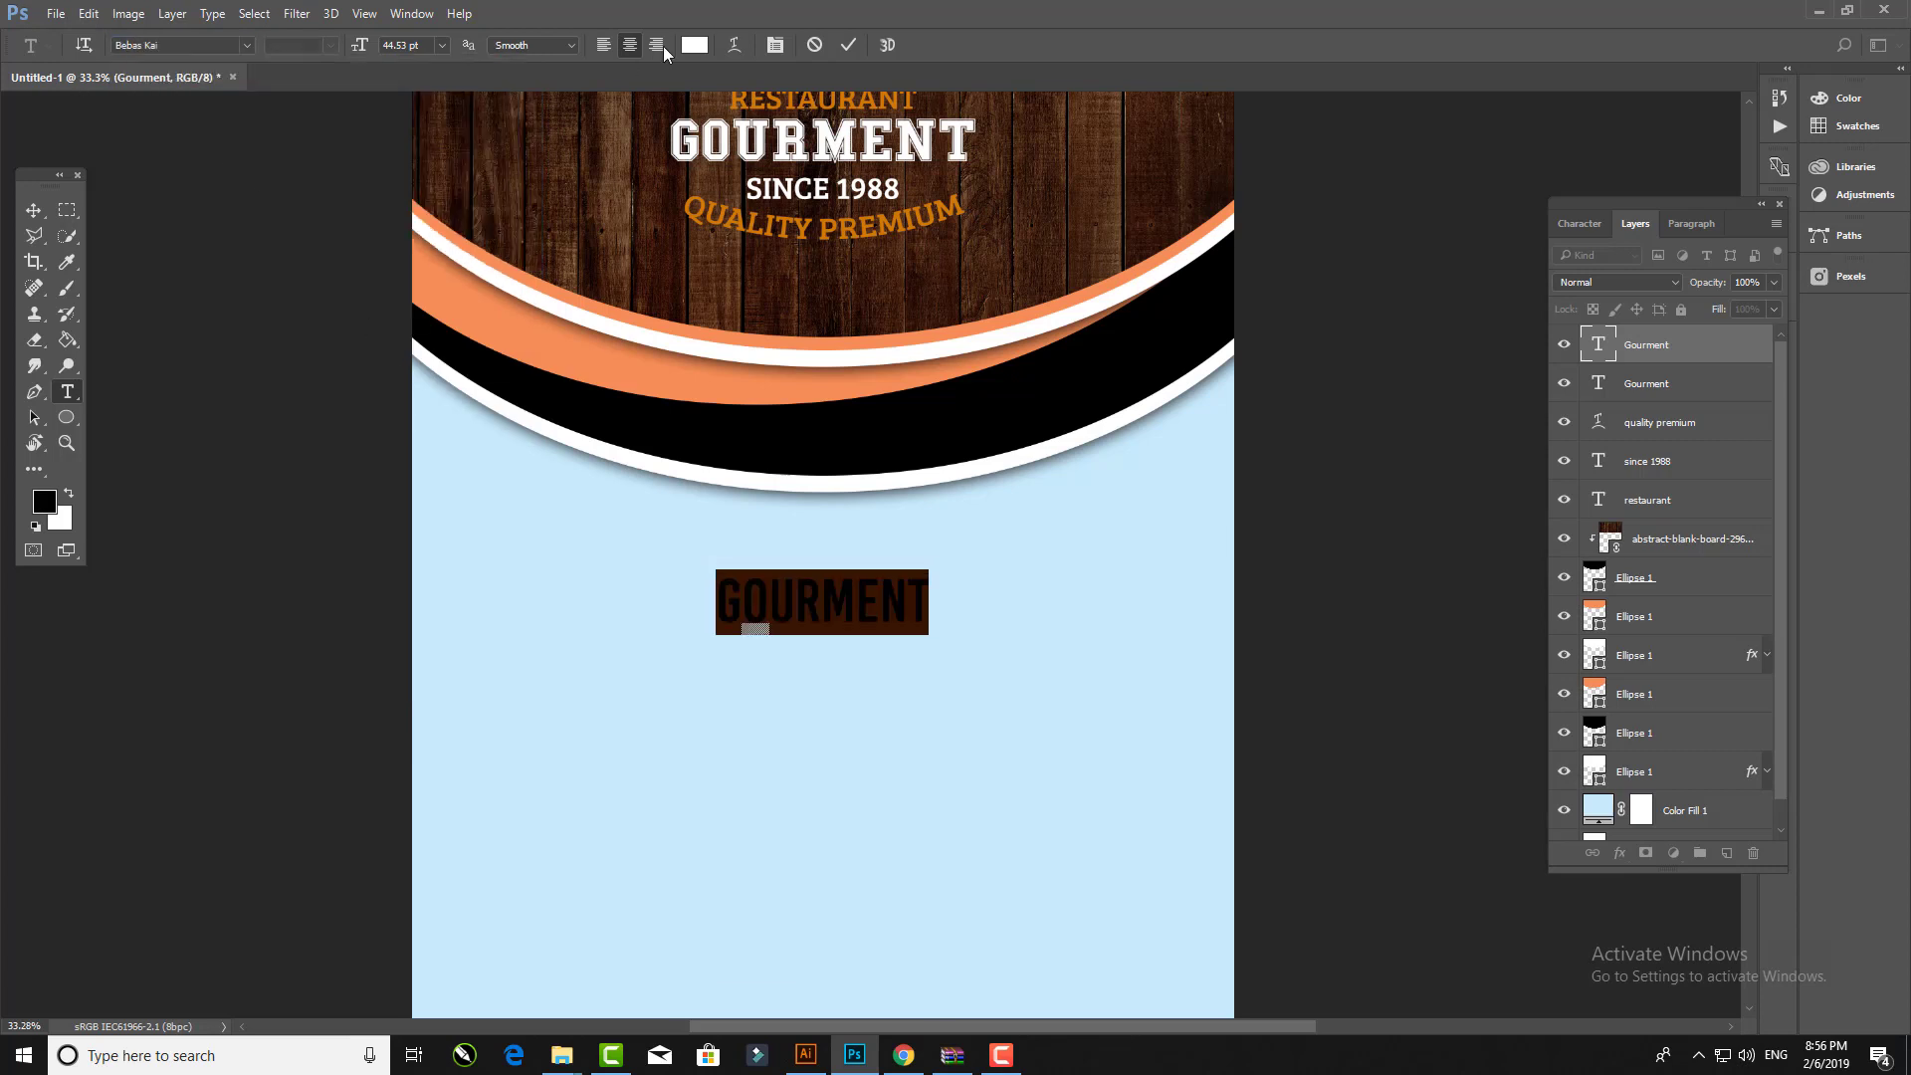
# Step: Make the copy an orange 'HEADLINE TEXT HERE' line, raised slightly
pyautogui.click(693, 45)
pyautogui.click(835, 105)
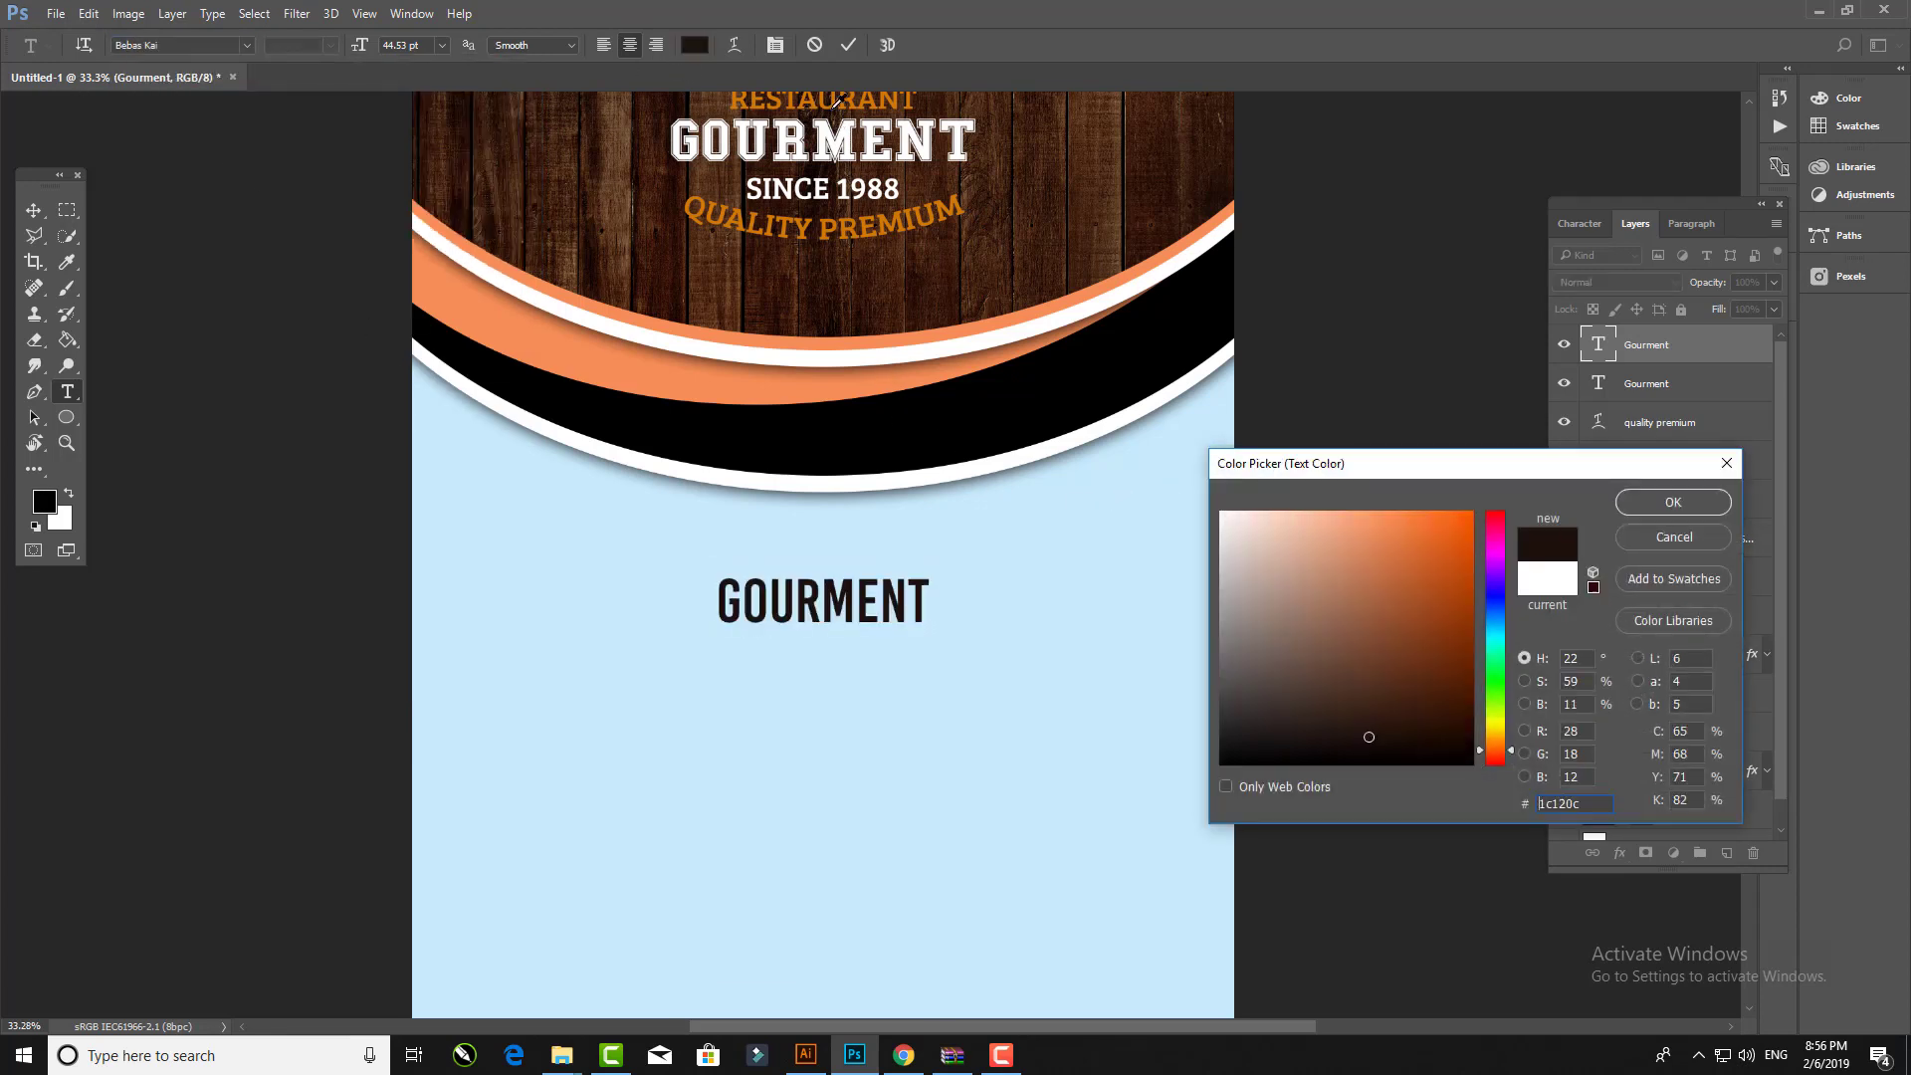
pyautogui.click(839, 102)
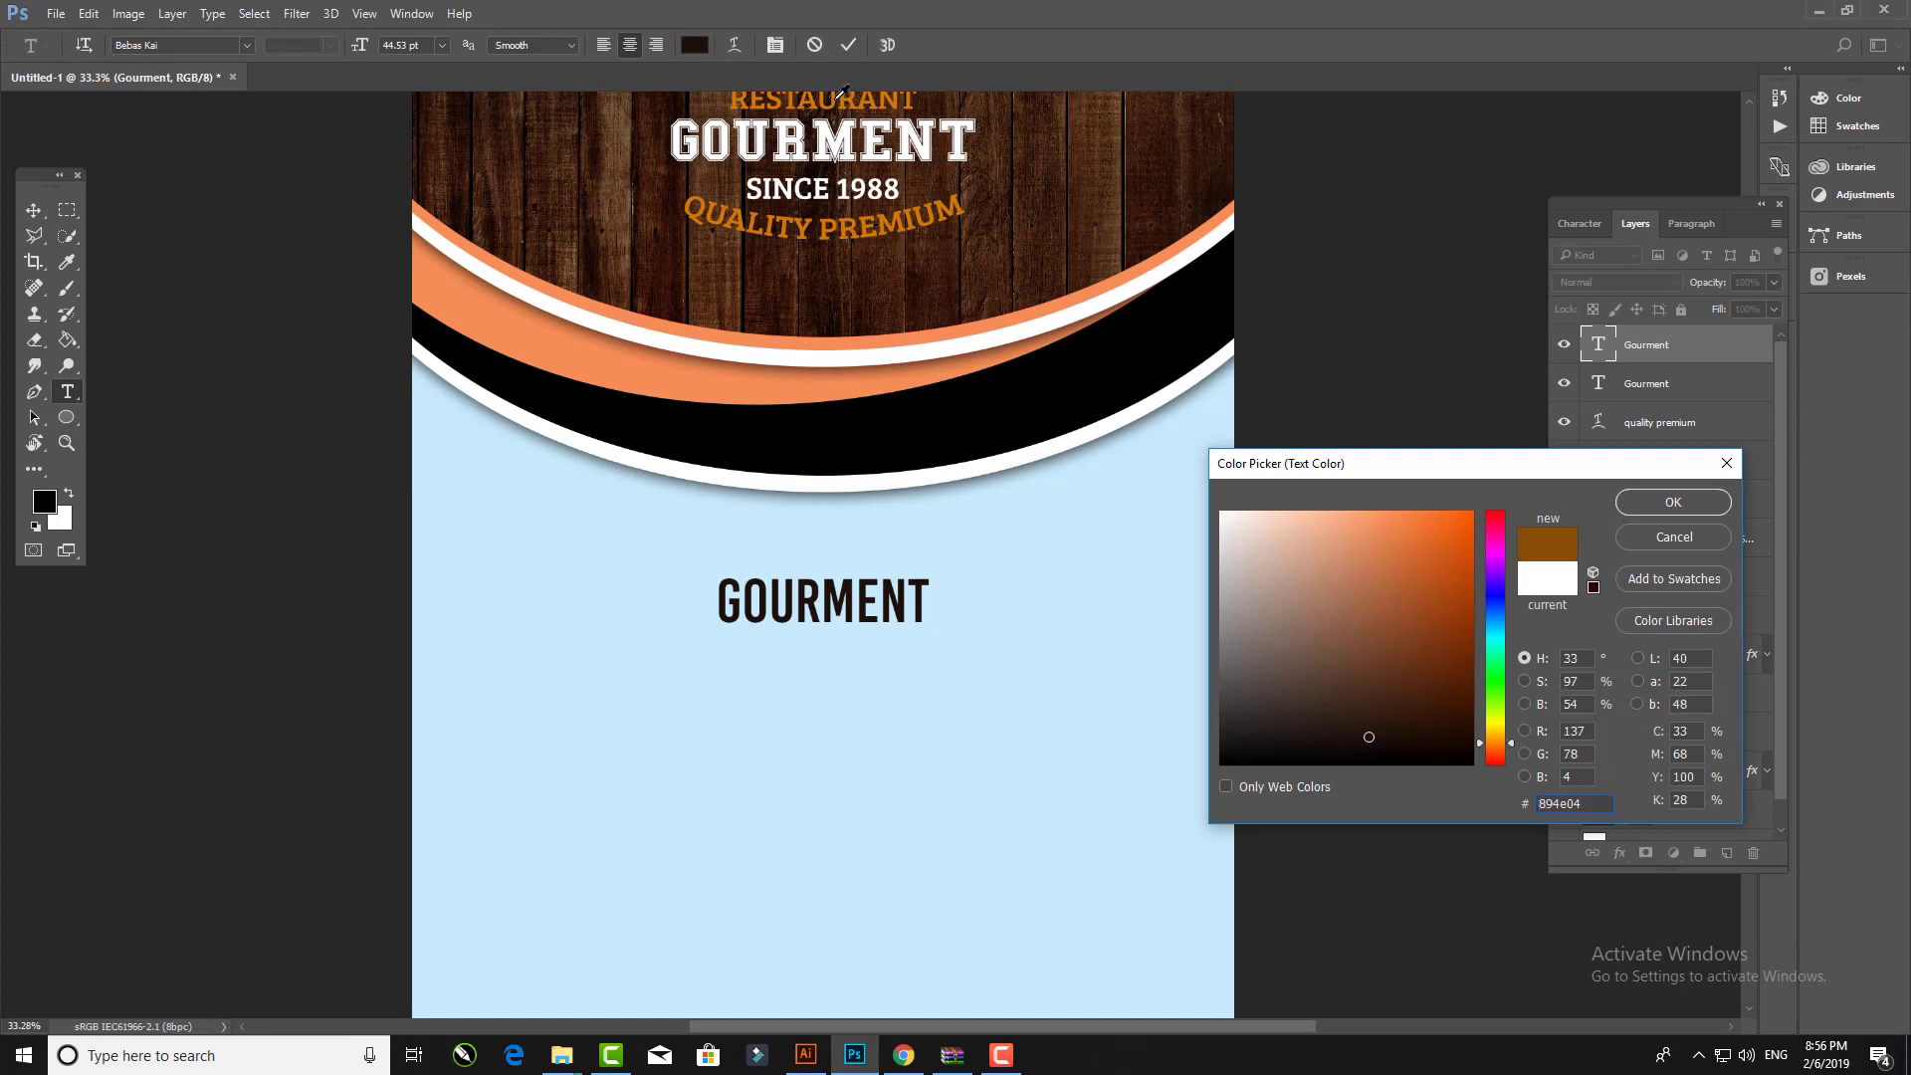
pyautogui.click(775, 214)
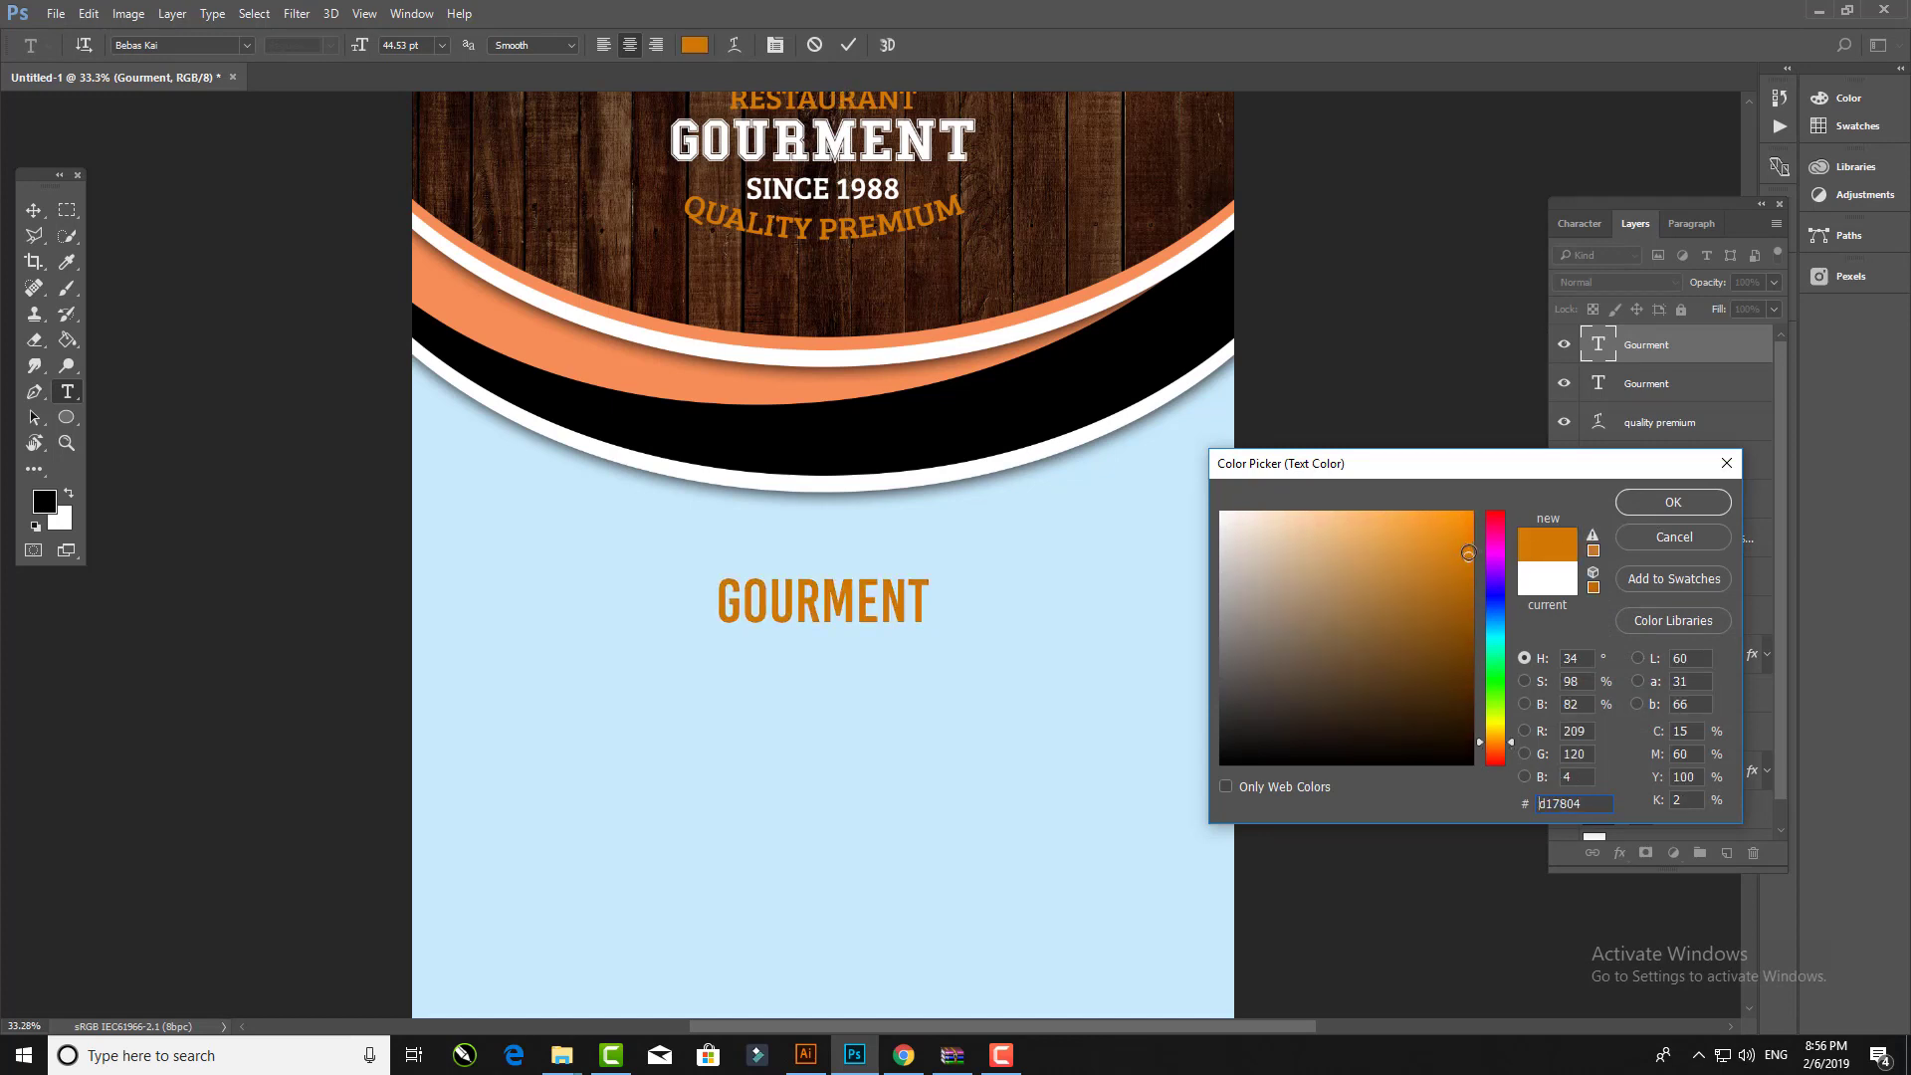
pyautogui.click(1472, 508)
pyautogui.click(1645, 504)
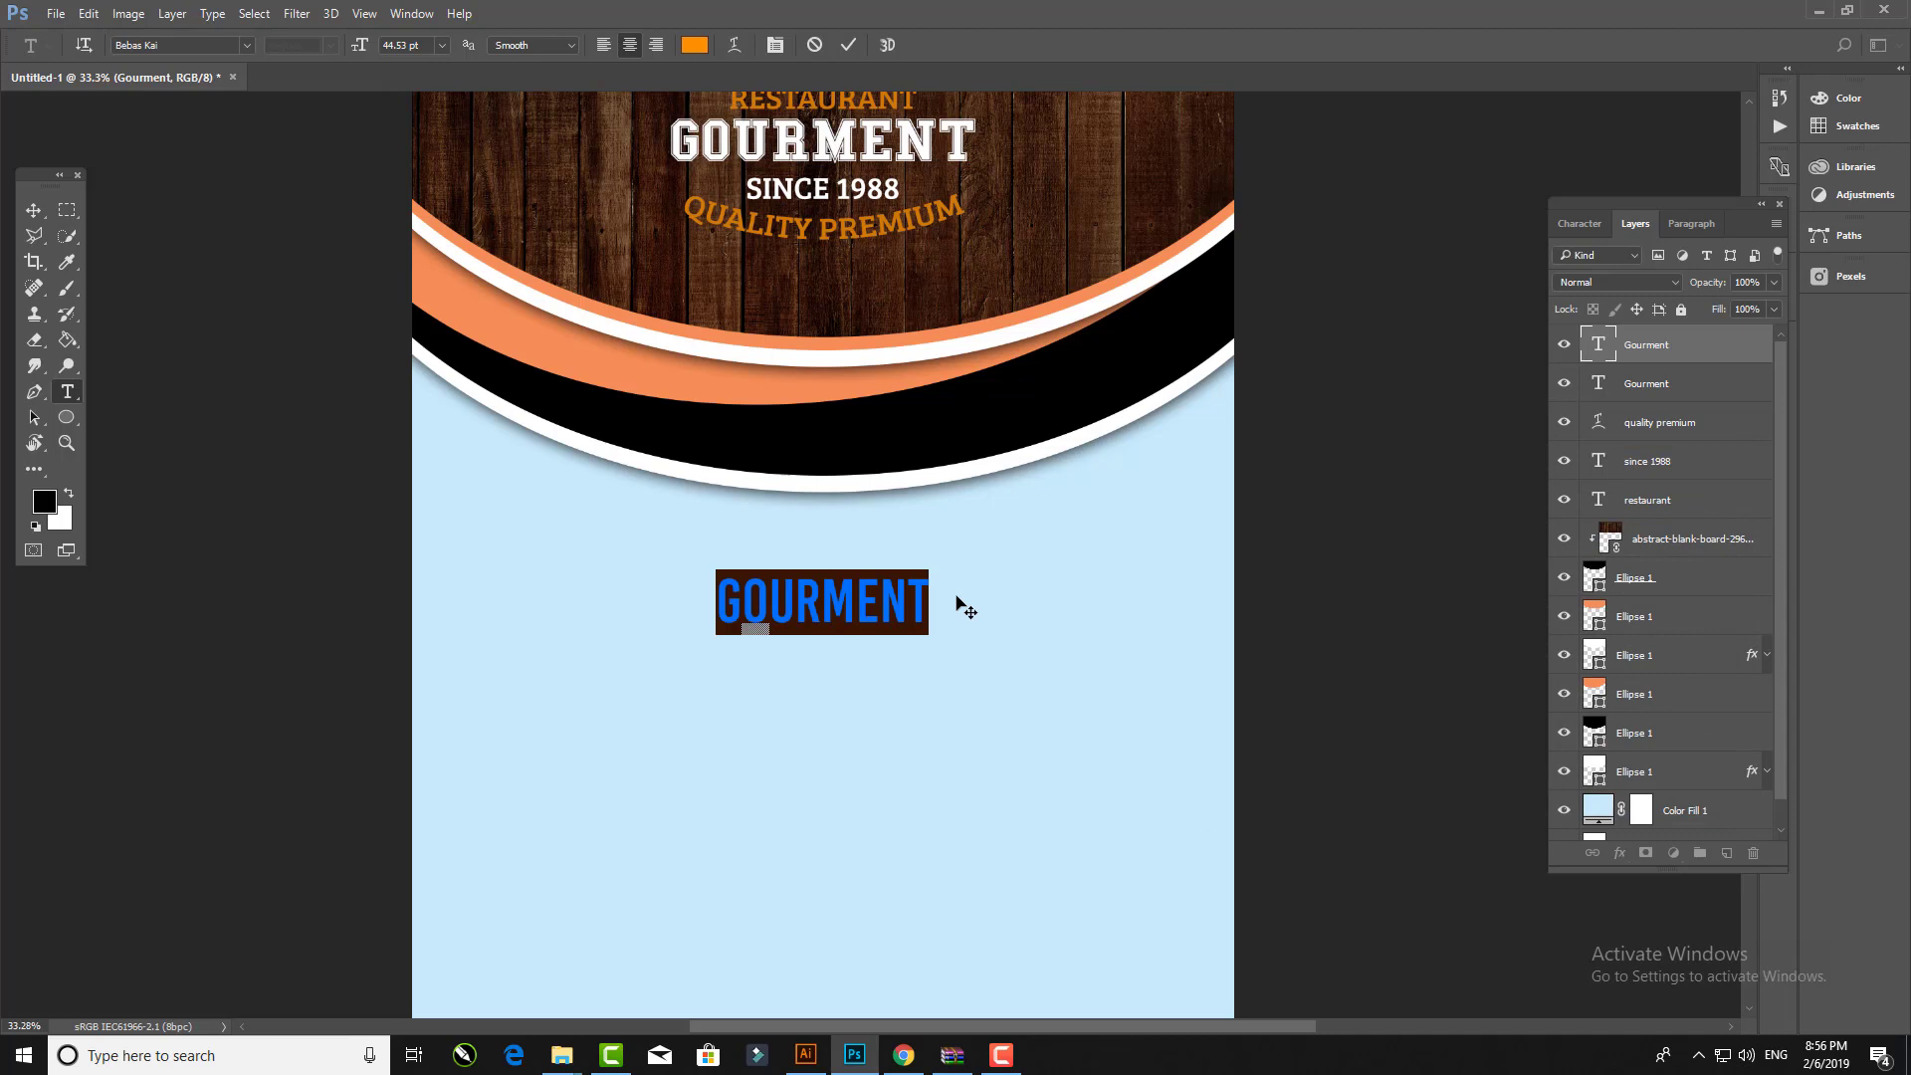
pyautogui.write('HEAD')
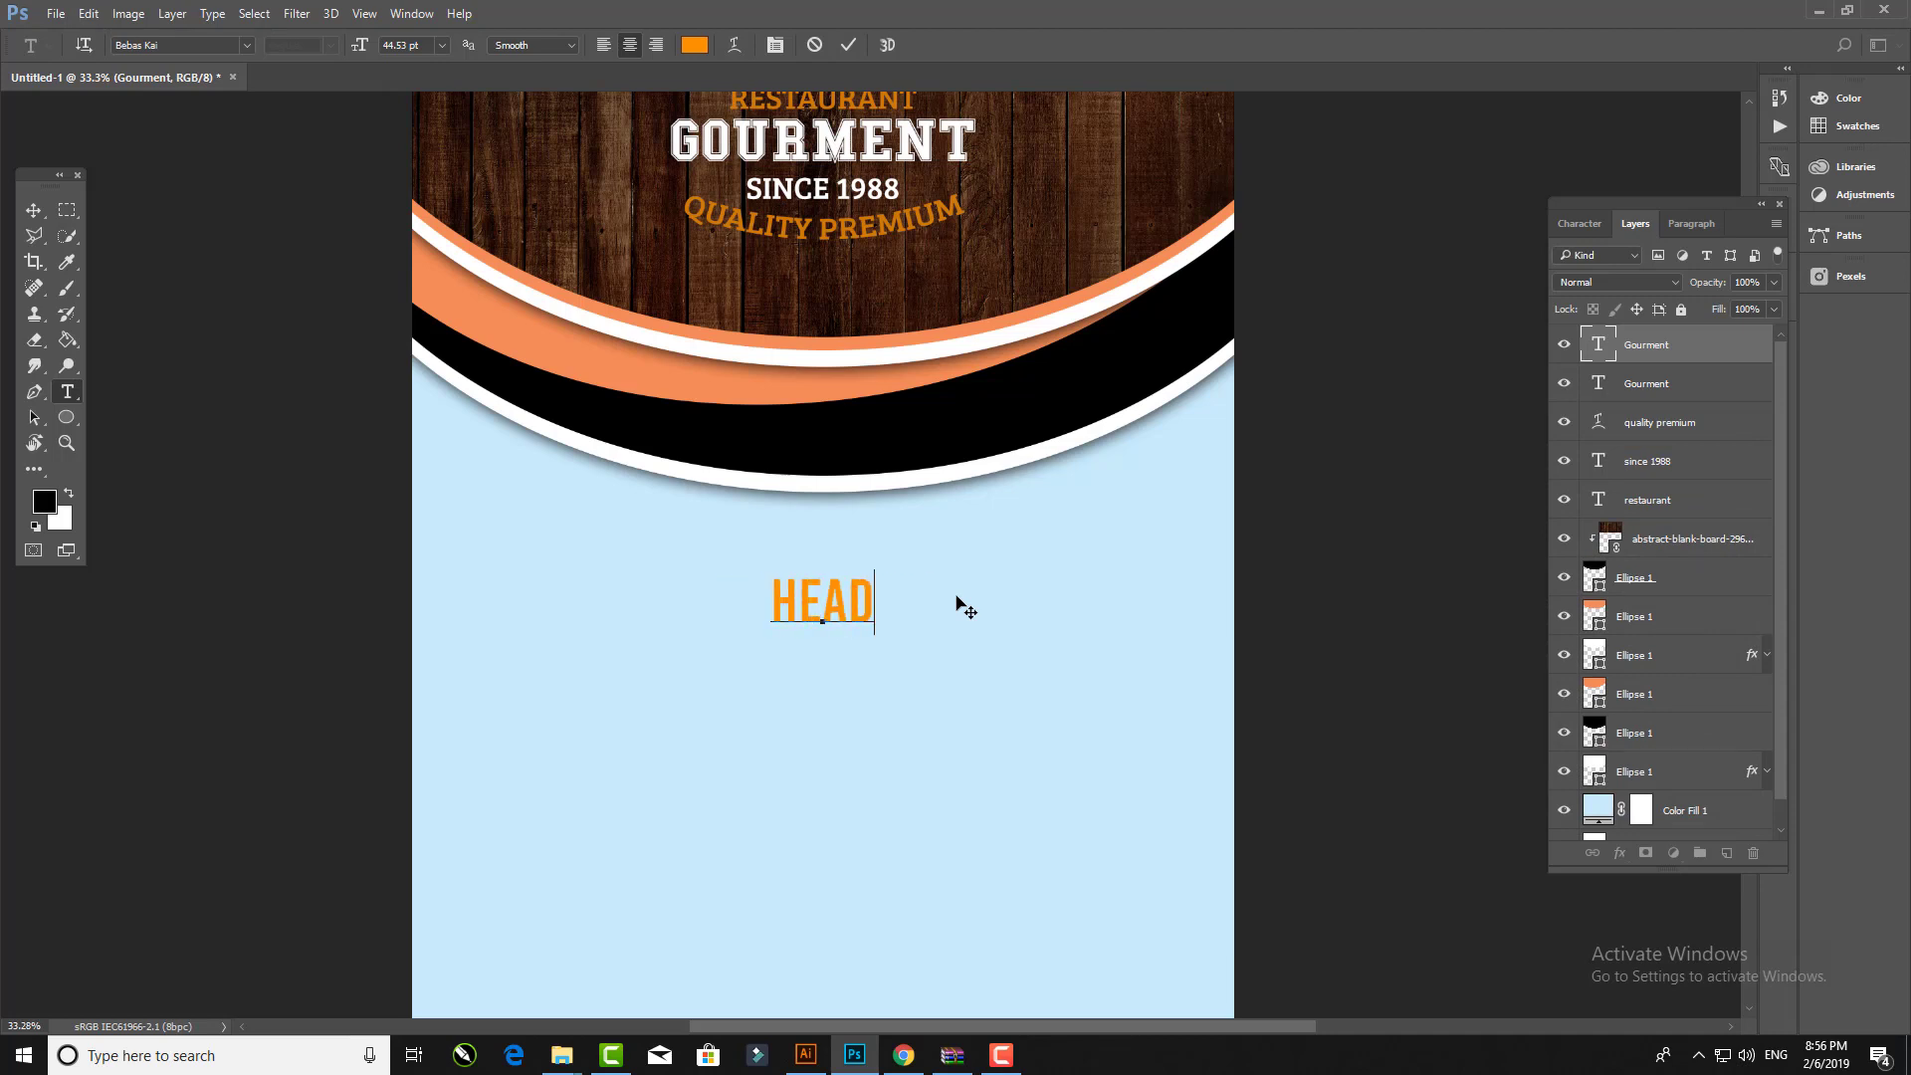
pyautogui.write('LINE TEXT')
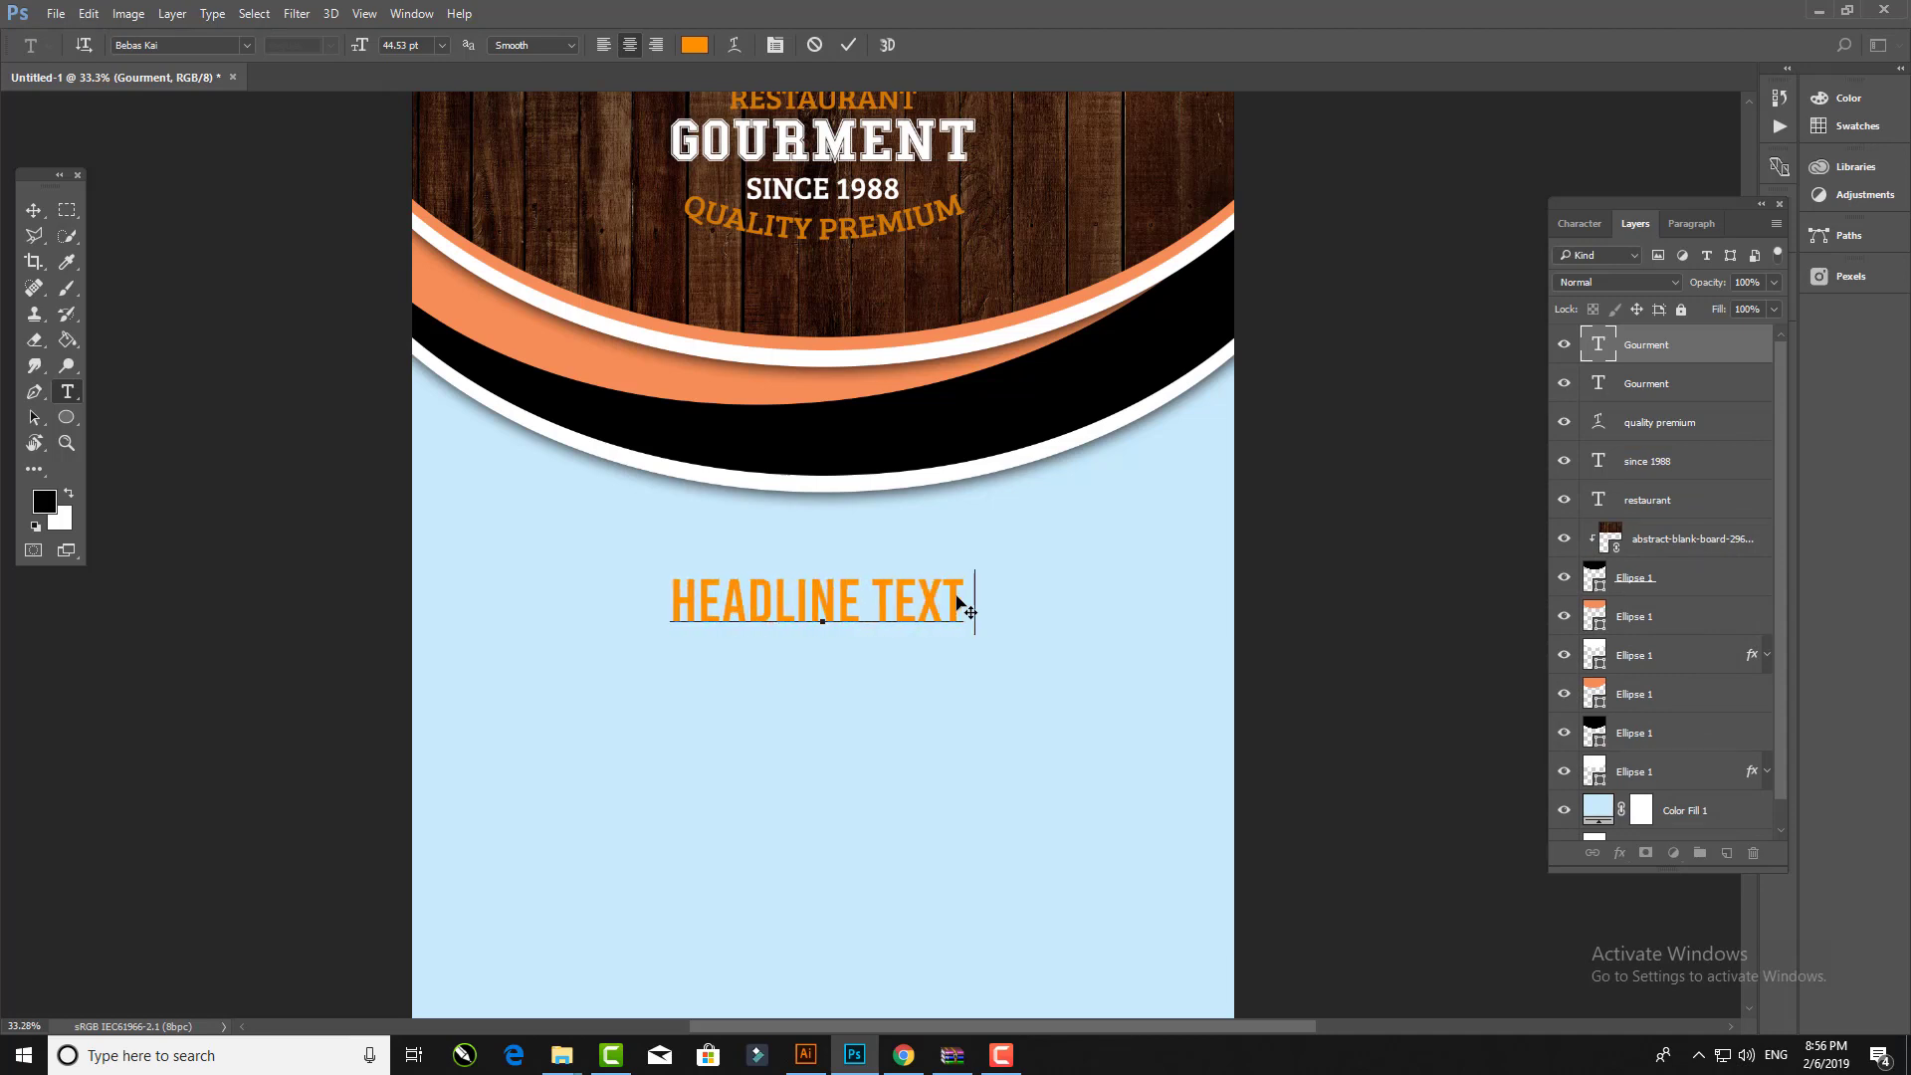
pyautogui.write(' HERE')
pyautogui.click(33, 210)
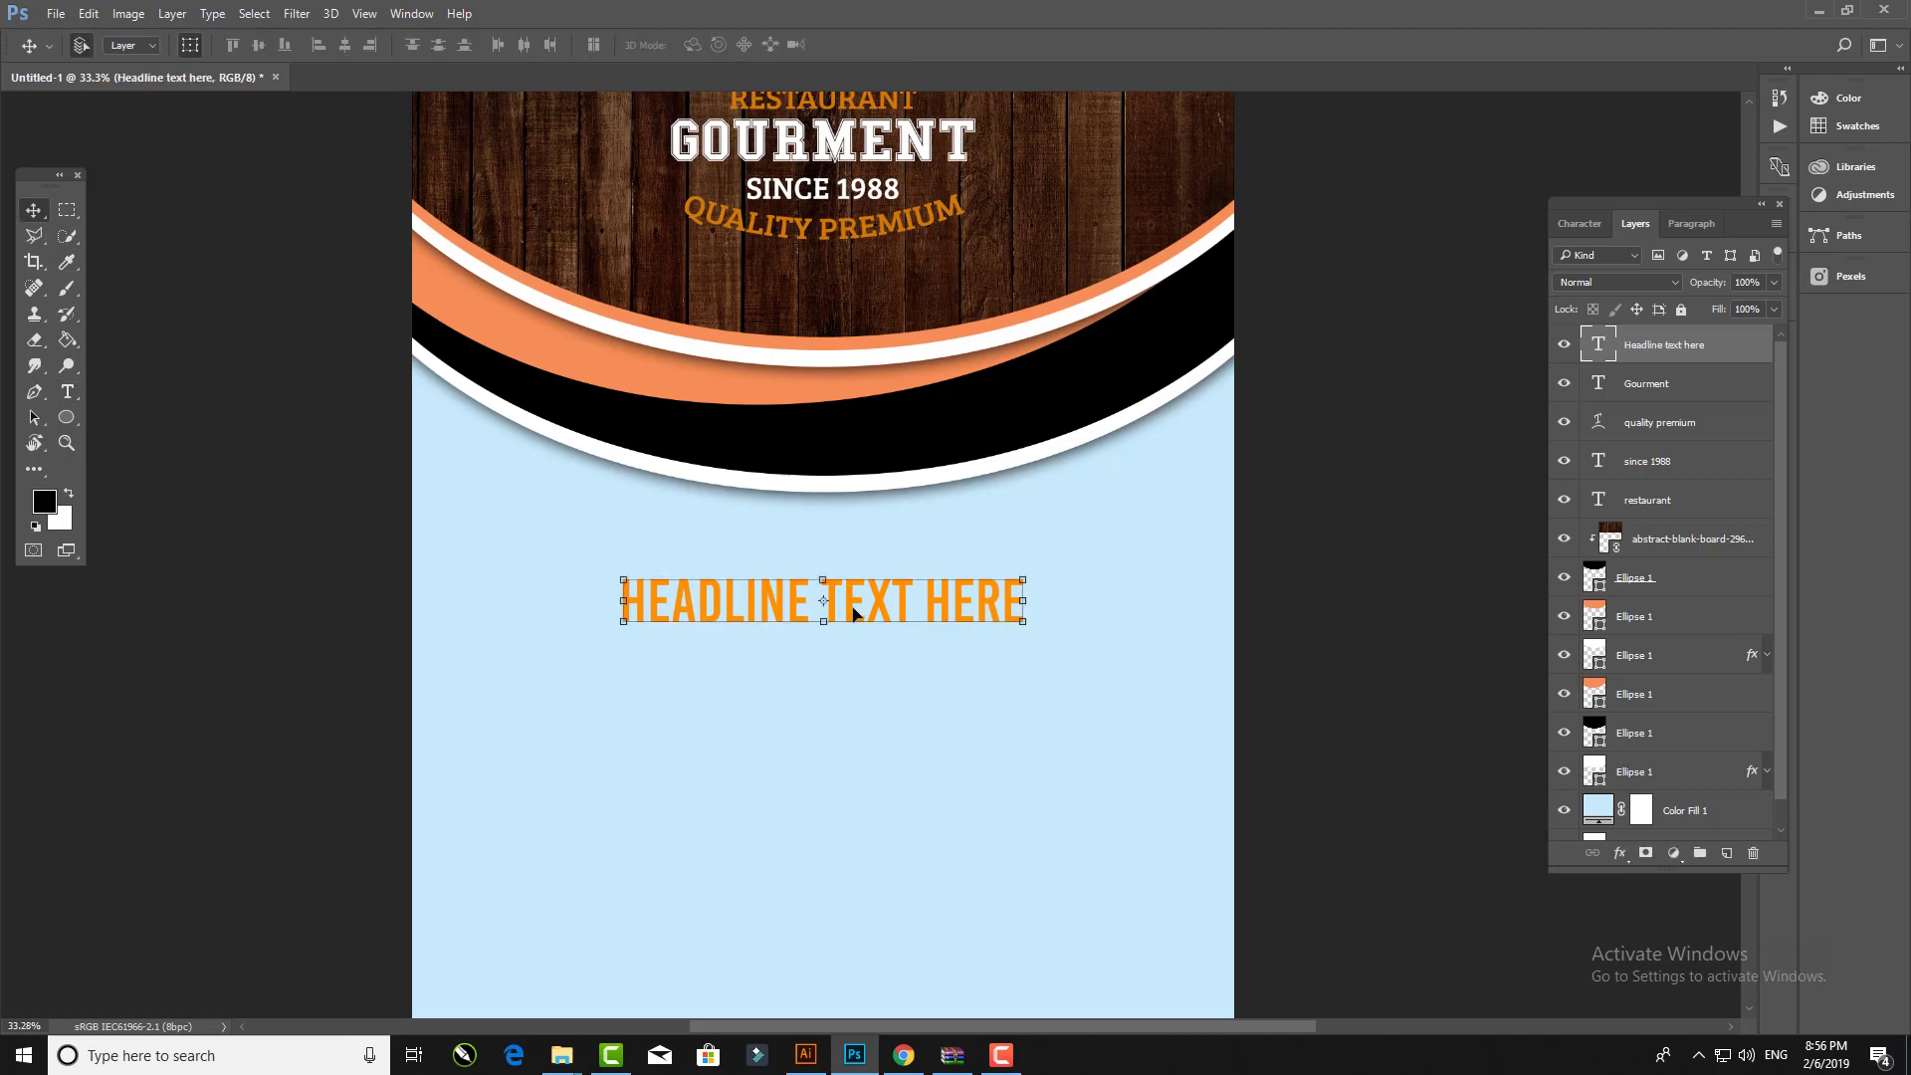
pyautogui.moveTo(857, 612); pyautogui.dragTo(860, 592)
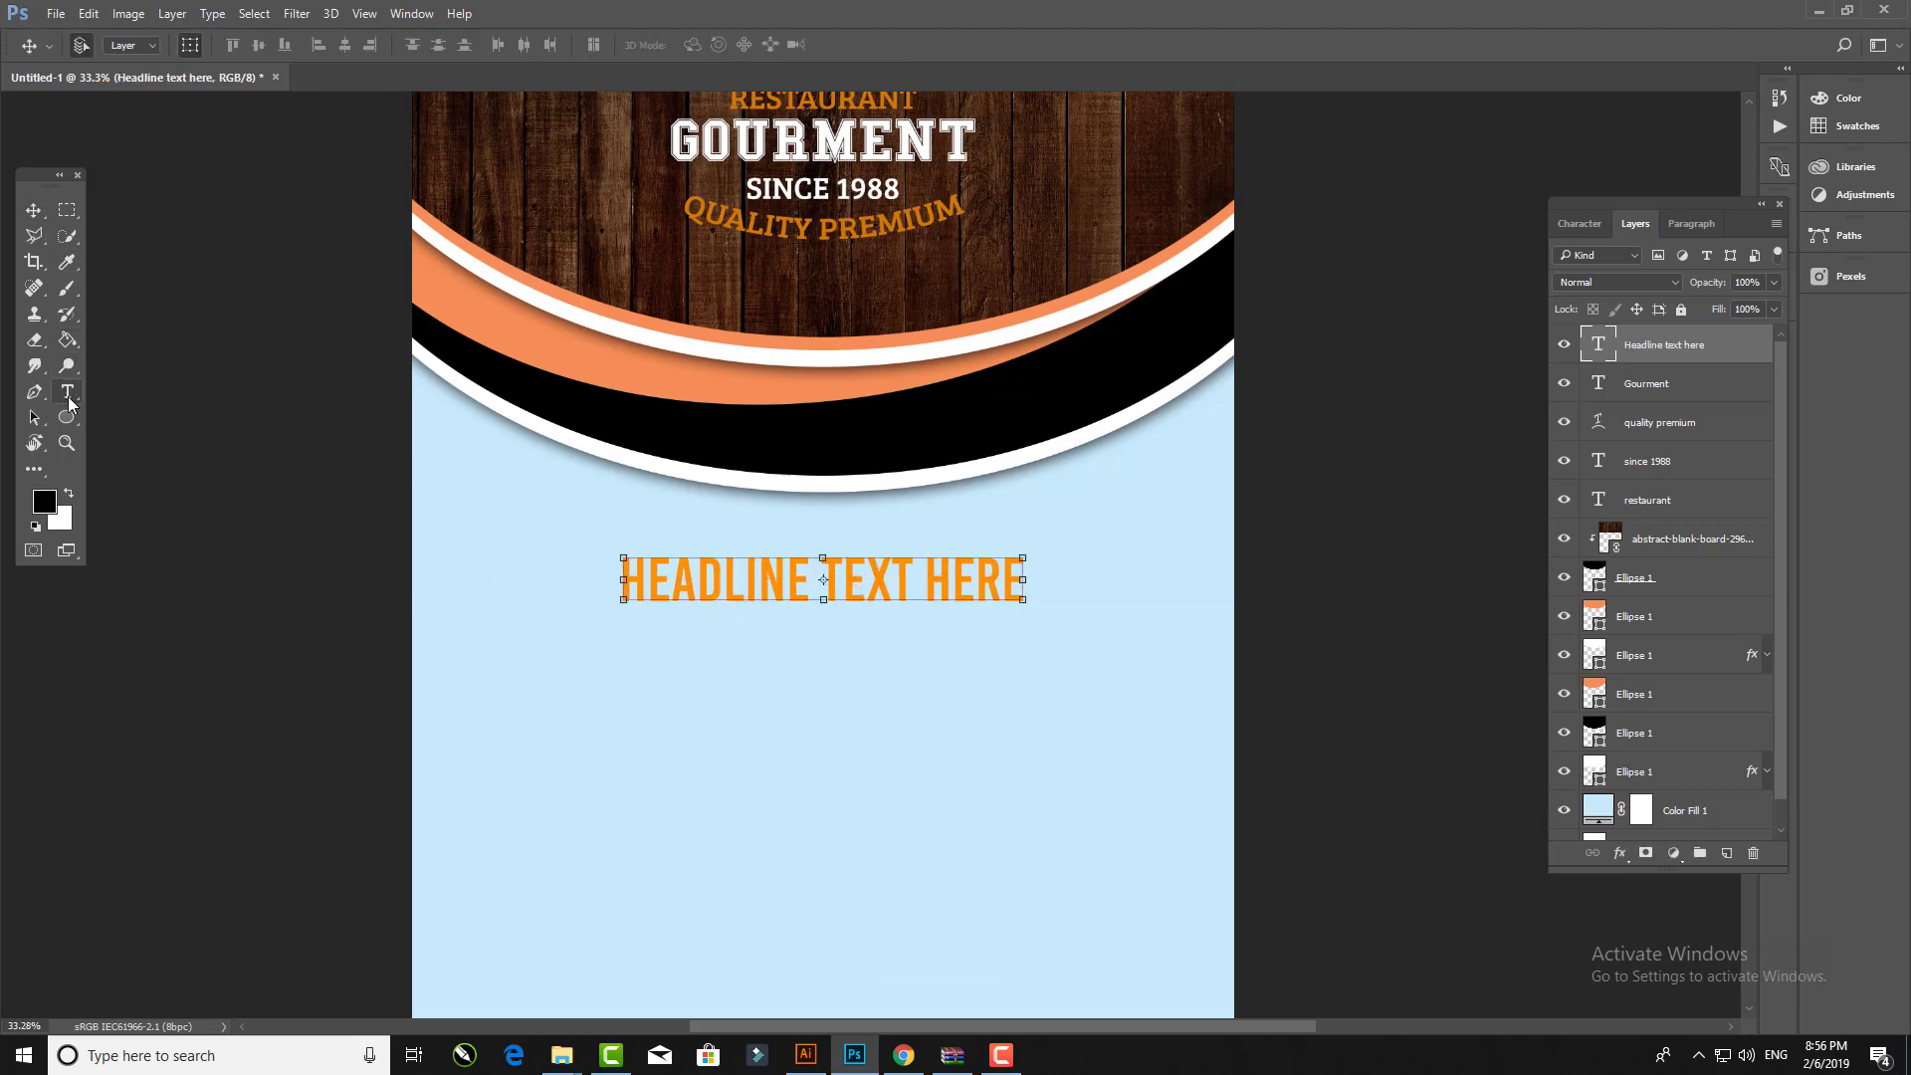
# Step: Fill a paragraph text box below the headline with Lorem Ipsum placeholder text
pyautogui.rightClick(67, 391)
pyautogui.click(149, 395)
pyautogui.moveTo(623, 630)
pyautogui.mouseDown()
pyautogui.moveTo(1006, 755)
pyautogui.moveTo(1093, 759)
pyautogui.mouseUp()
pyautogui.click(178, 15)
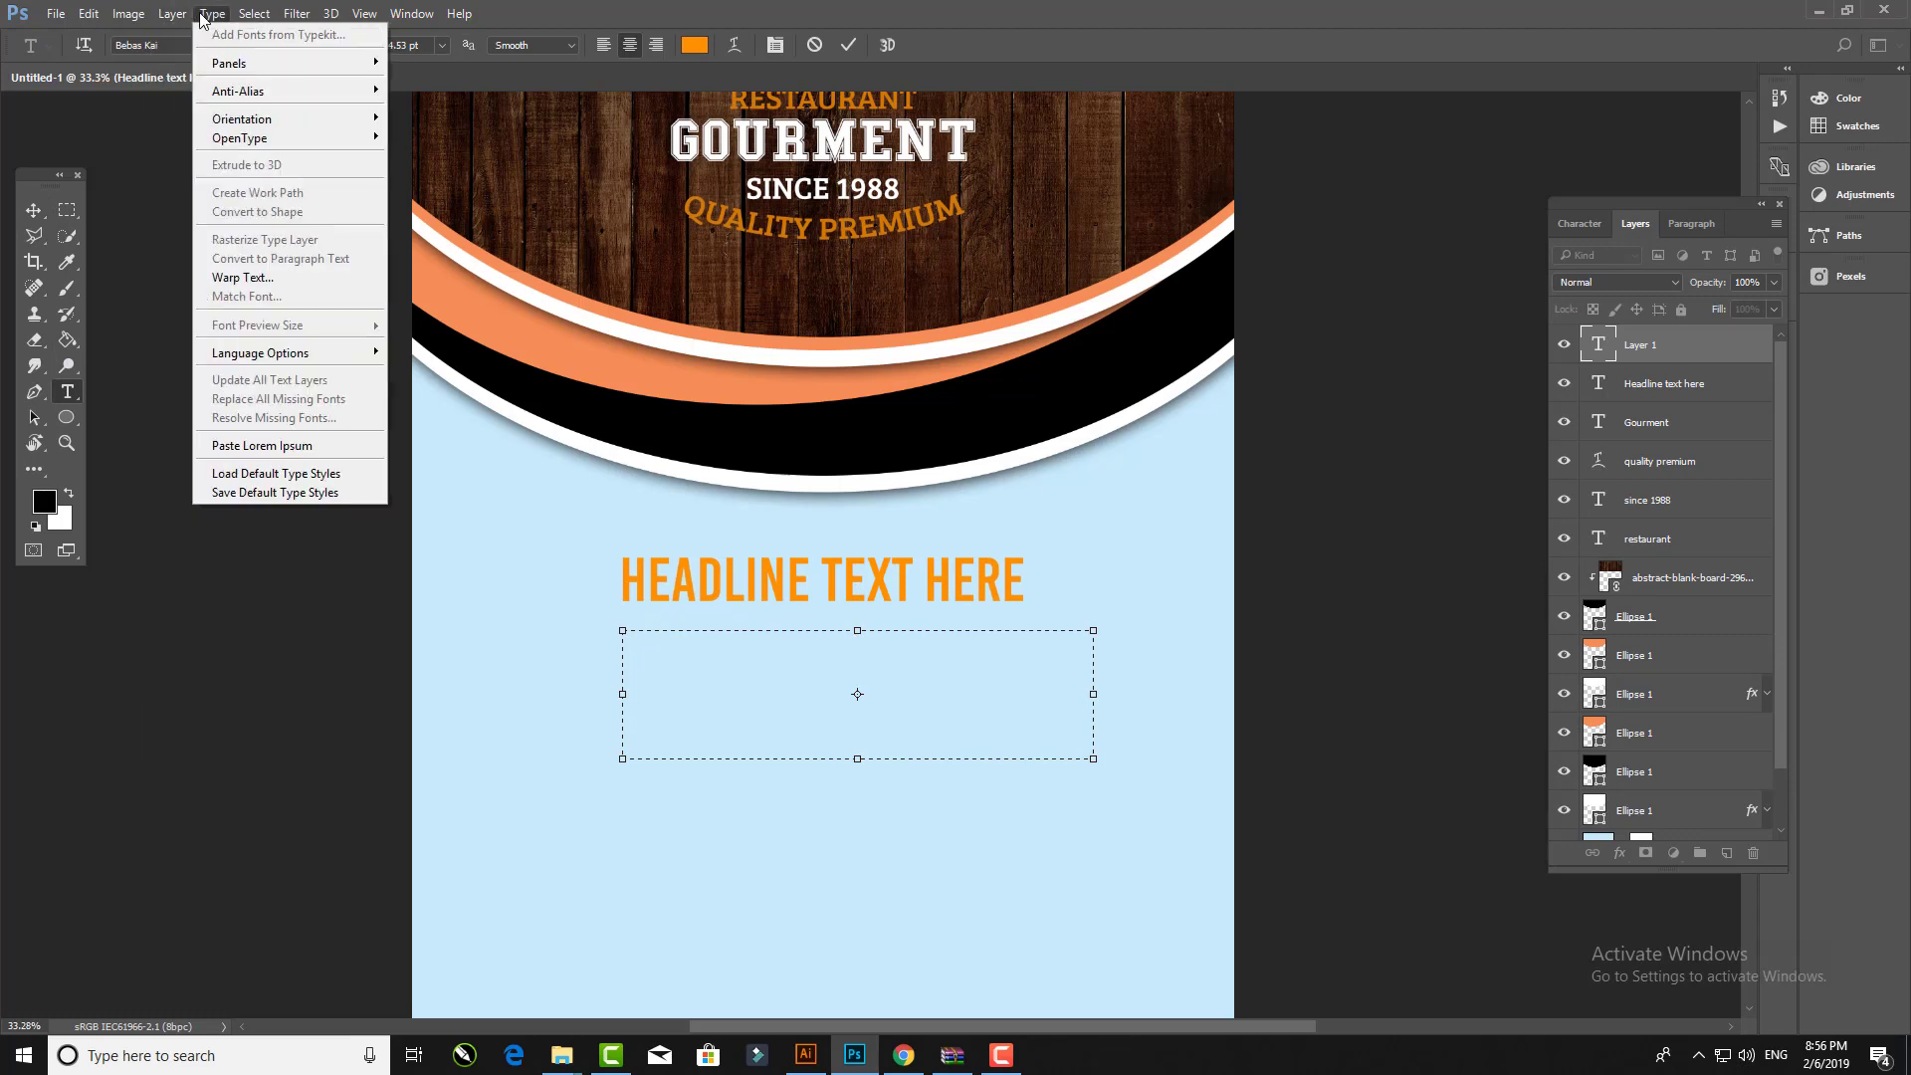
pyautogui.click(288, 445)
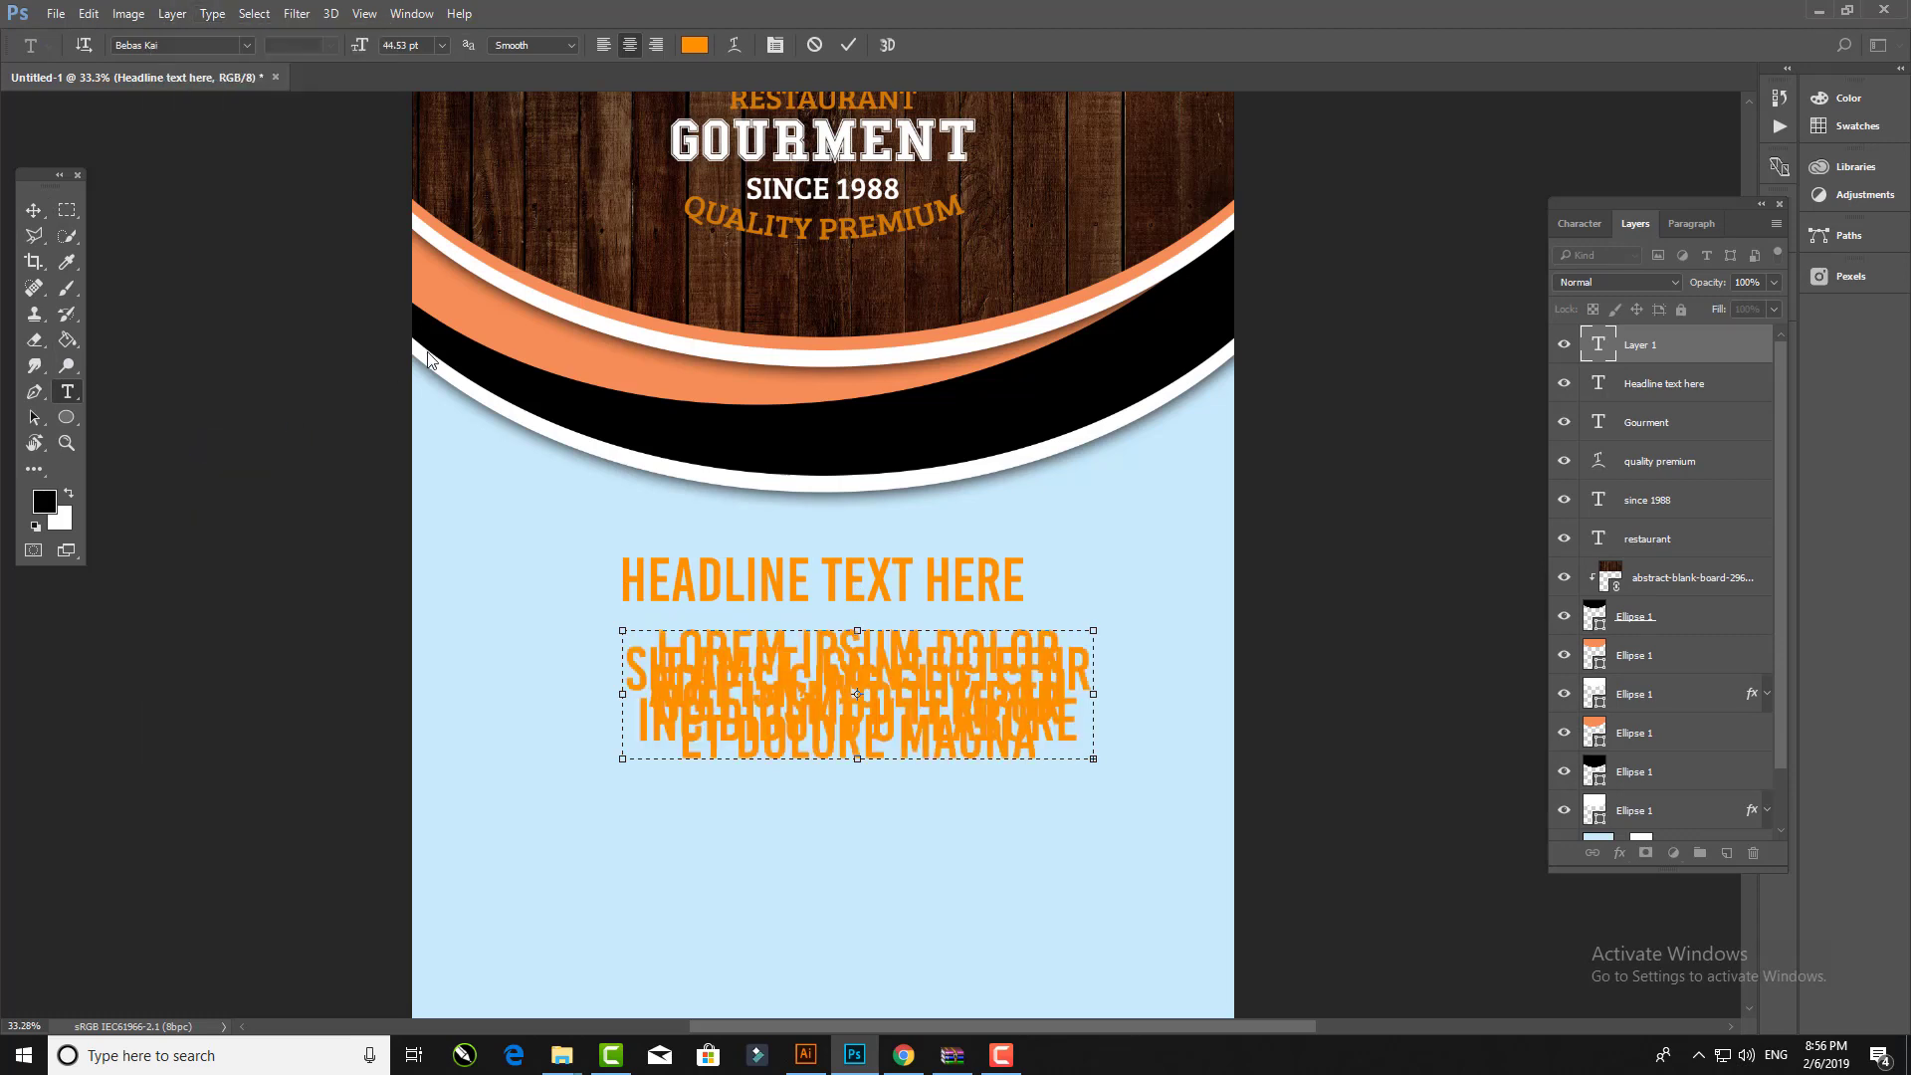
# Step: Resize the placeholder text and set its leading to Auto
pyautogui.click(442, 45)
pyautogui.click(432, 230)
pyautogui.hotkey('ctrl', 'a')
pyautogui.click(442, 45)
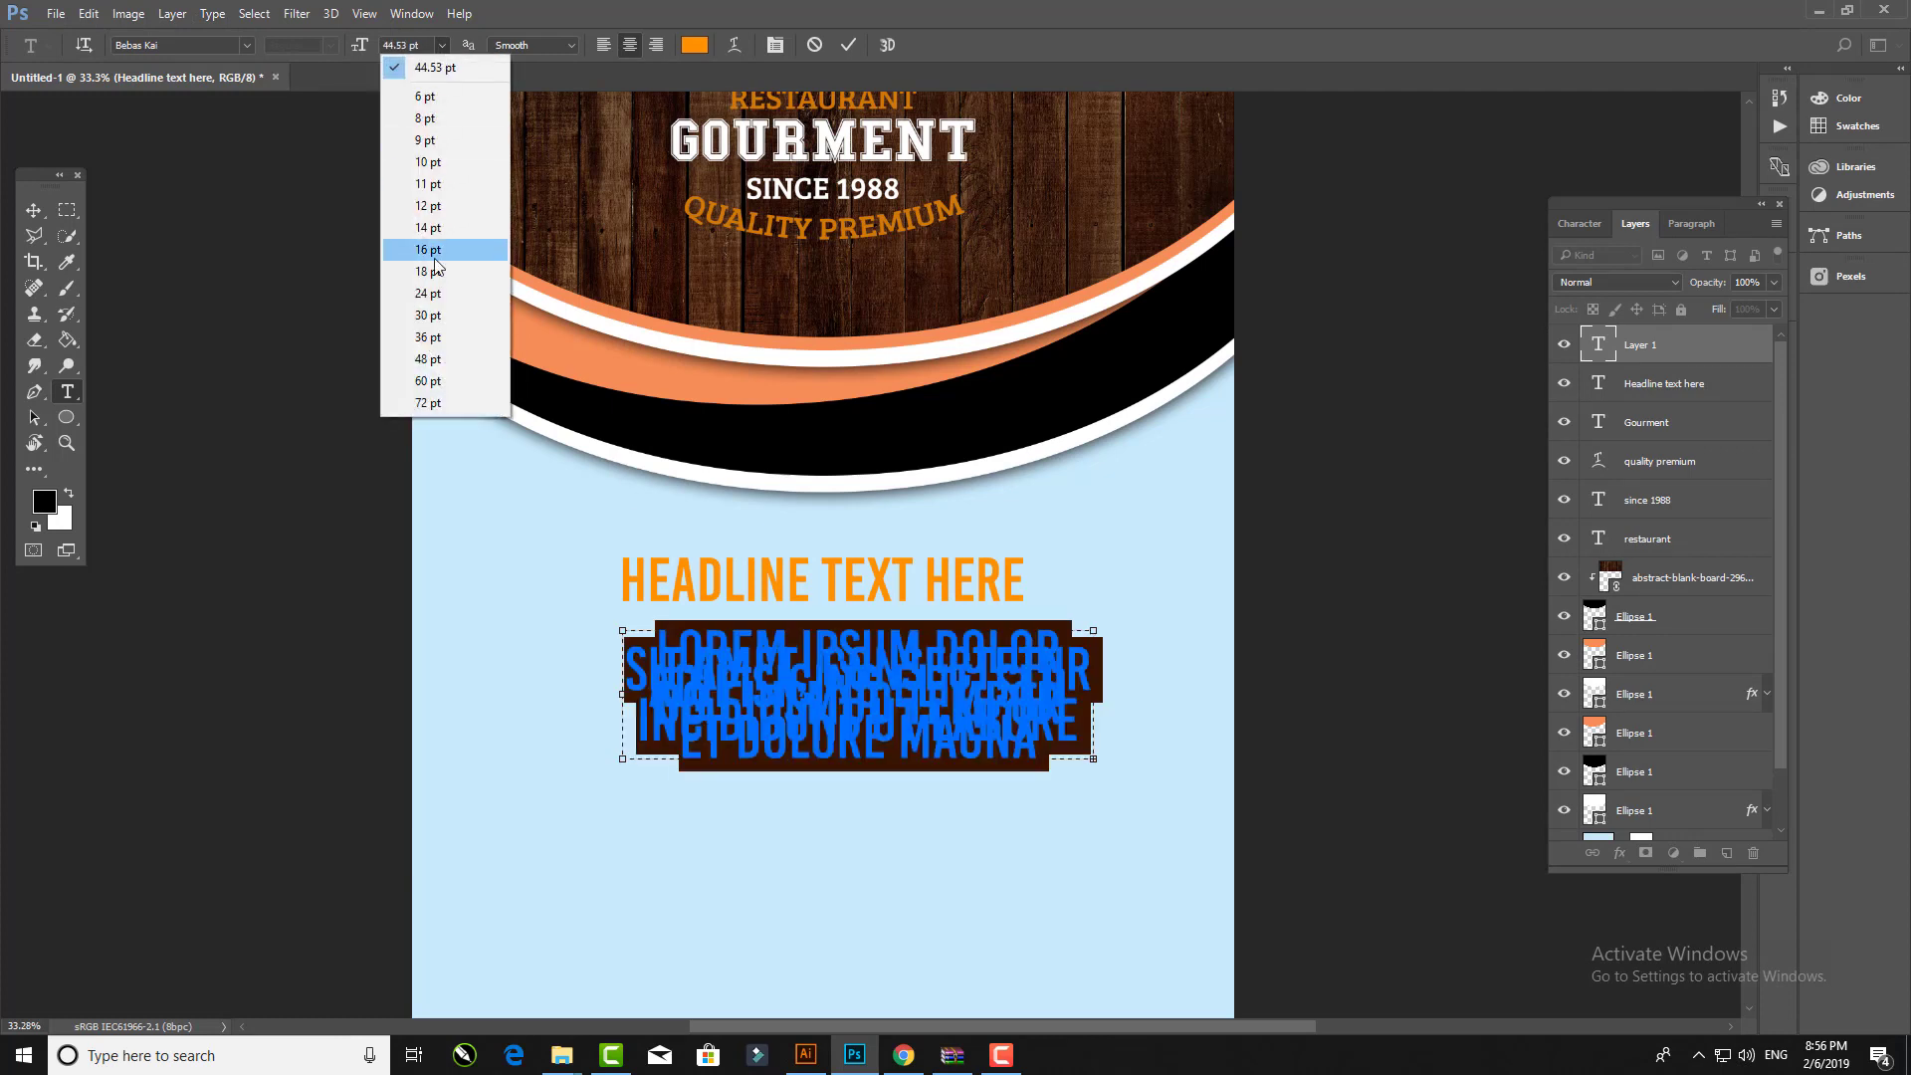
pyautogui.click(436, 265)
pyautogui.click(784, 44)
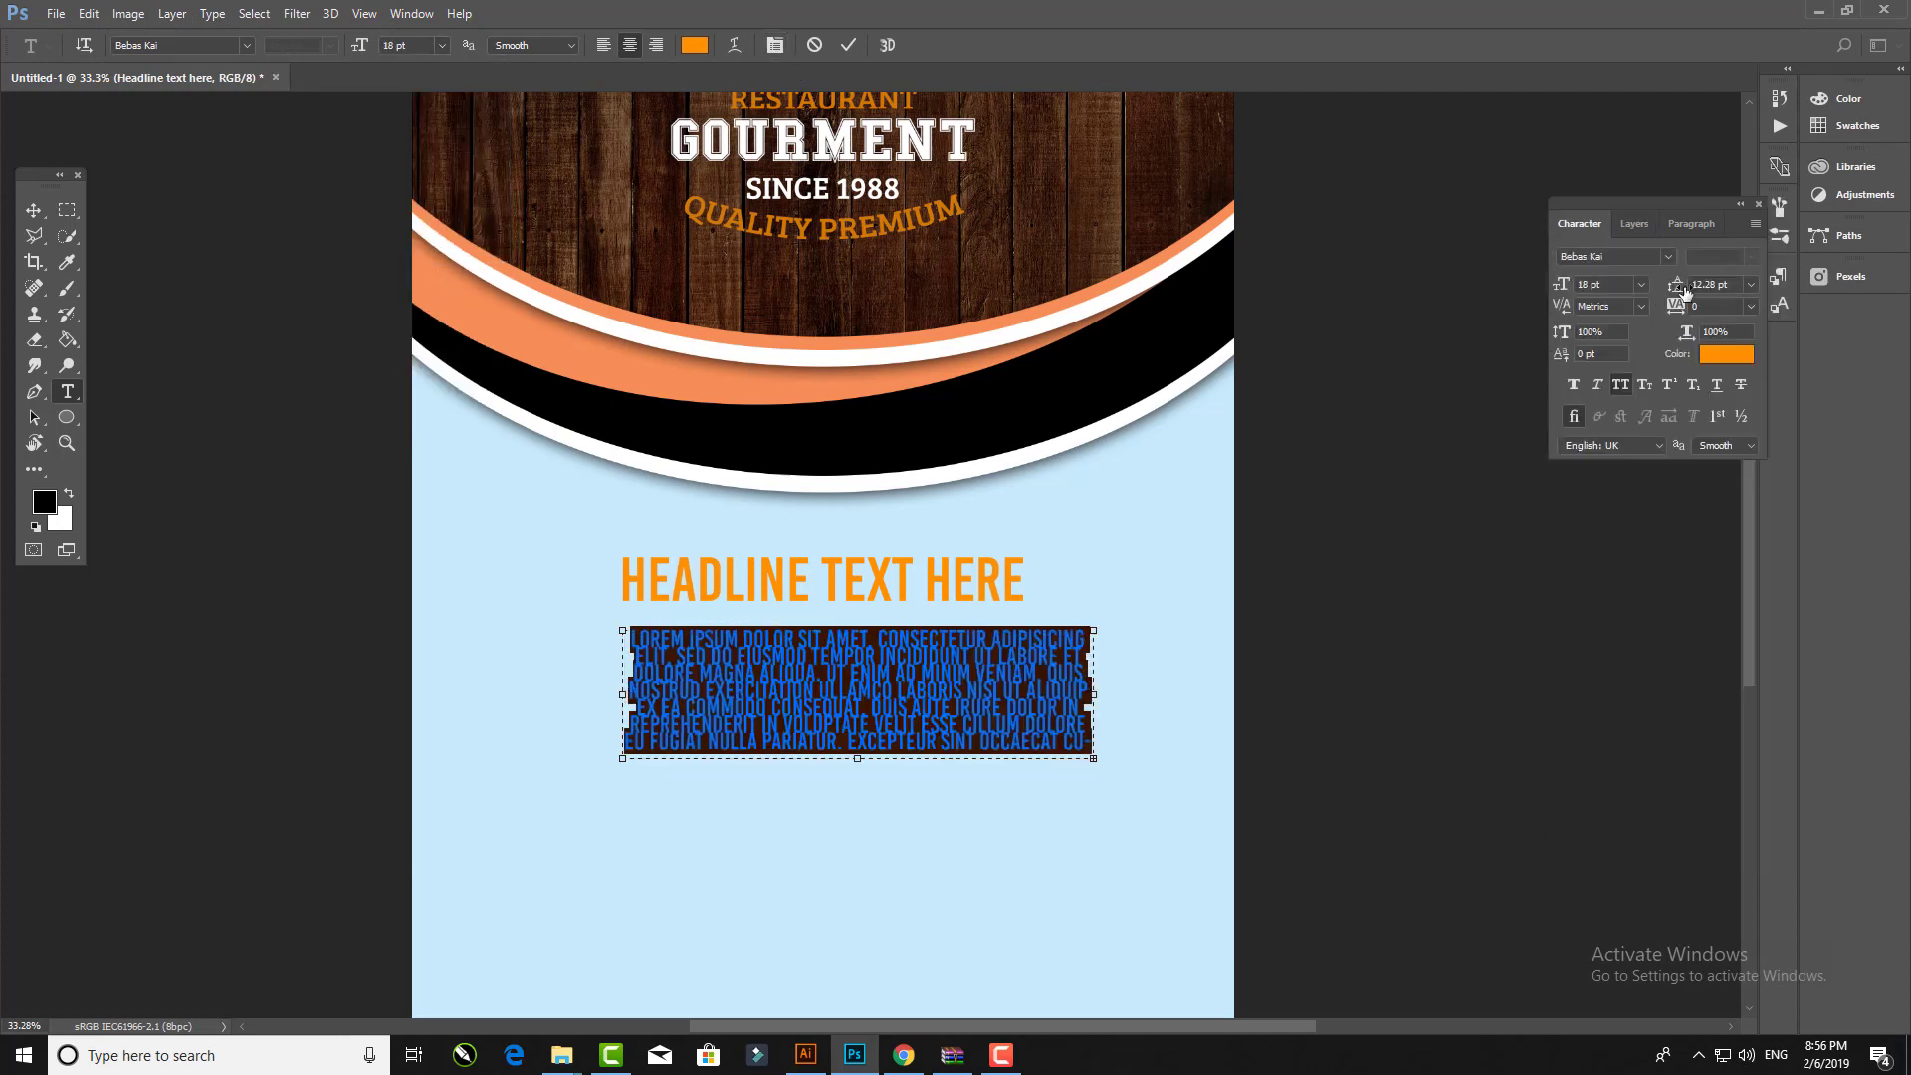
pyautogui.click(1750, 283)
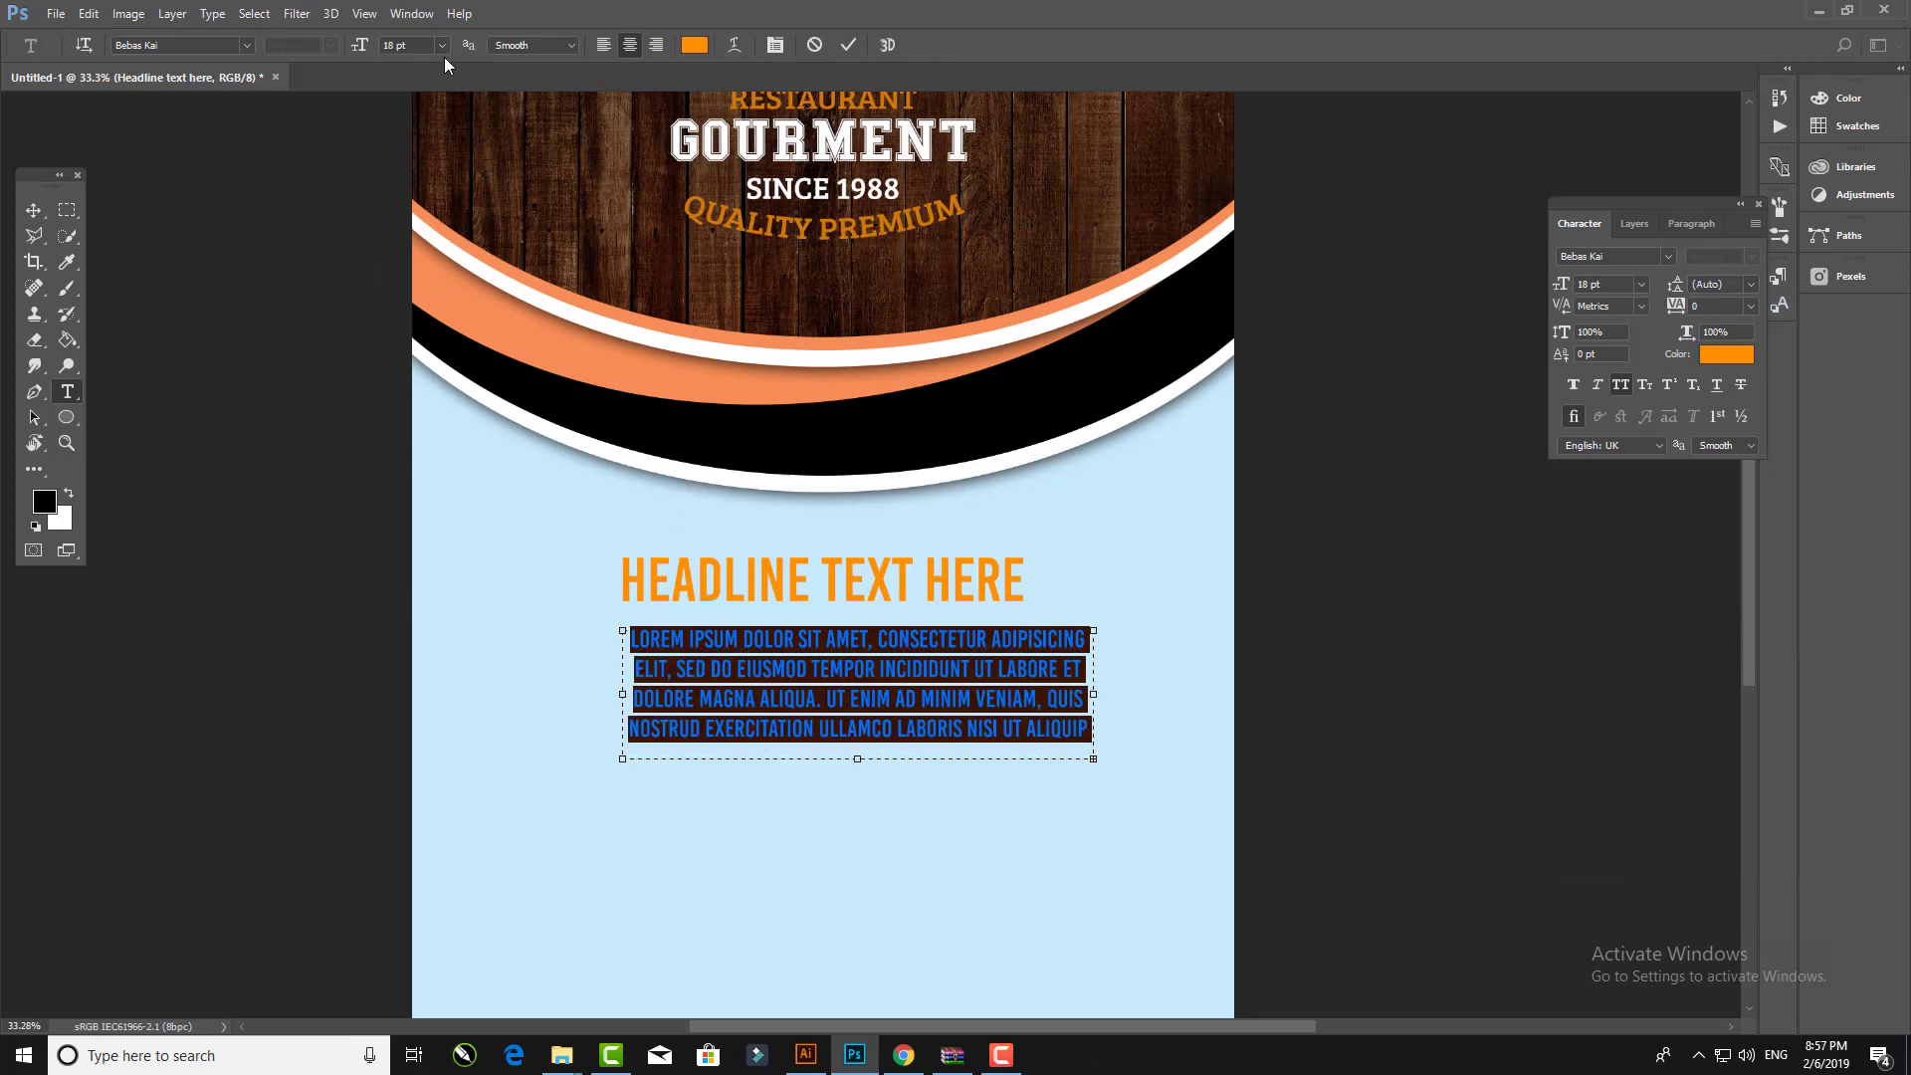
pyautogui.scroll(-2, 408, 44)
pyautogui.scroll(-2, 410, 47)
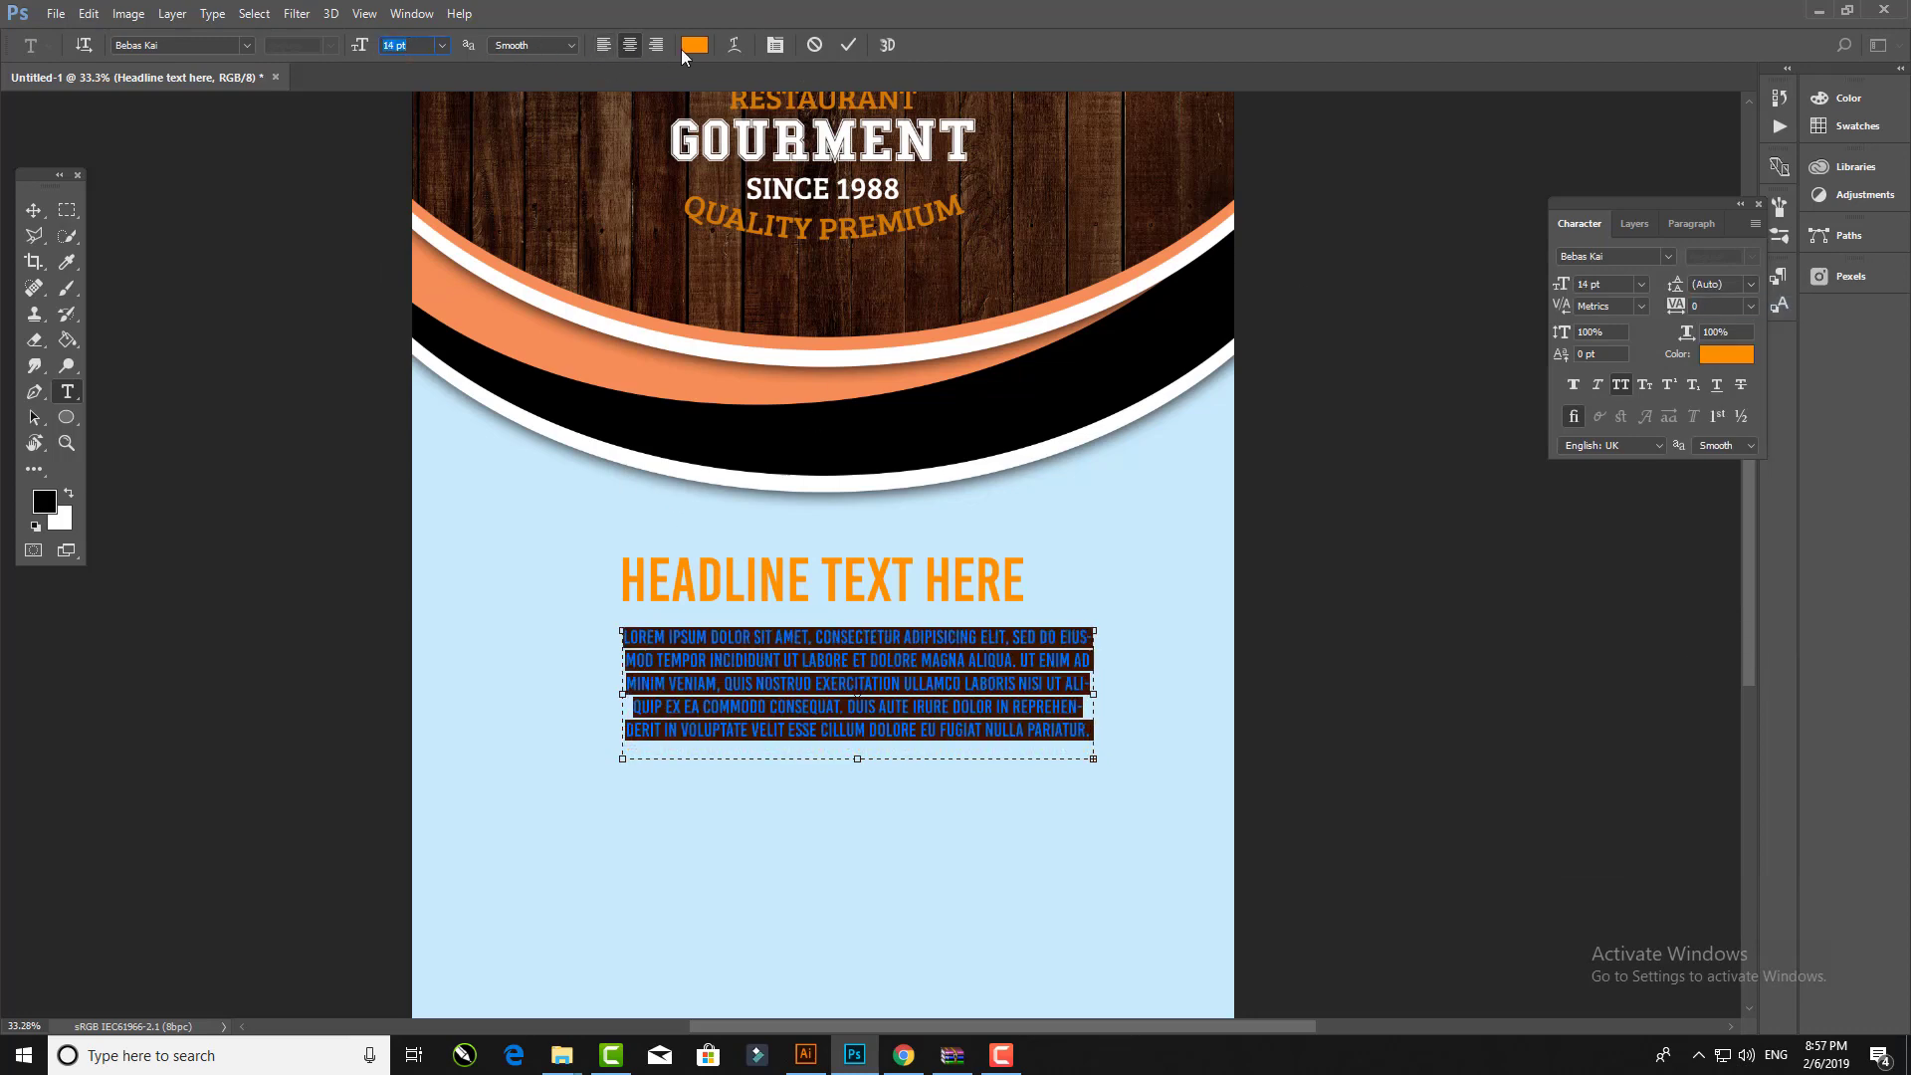
# Step: Apply Justify All to the paragraph and commit the text
pyautogui.click(781, 48)
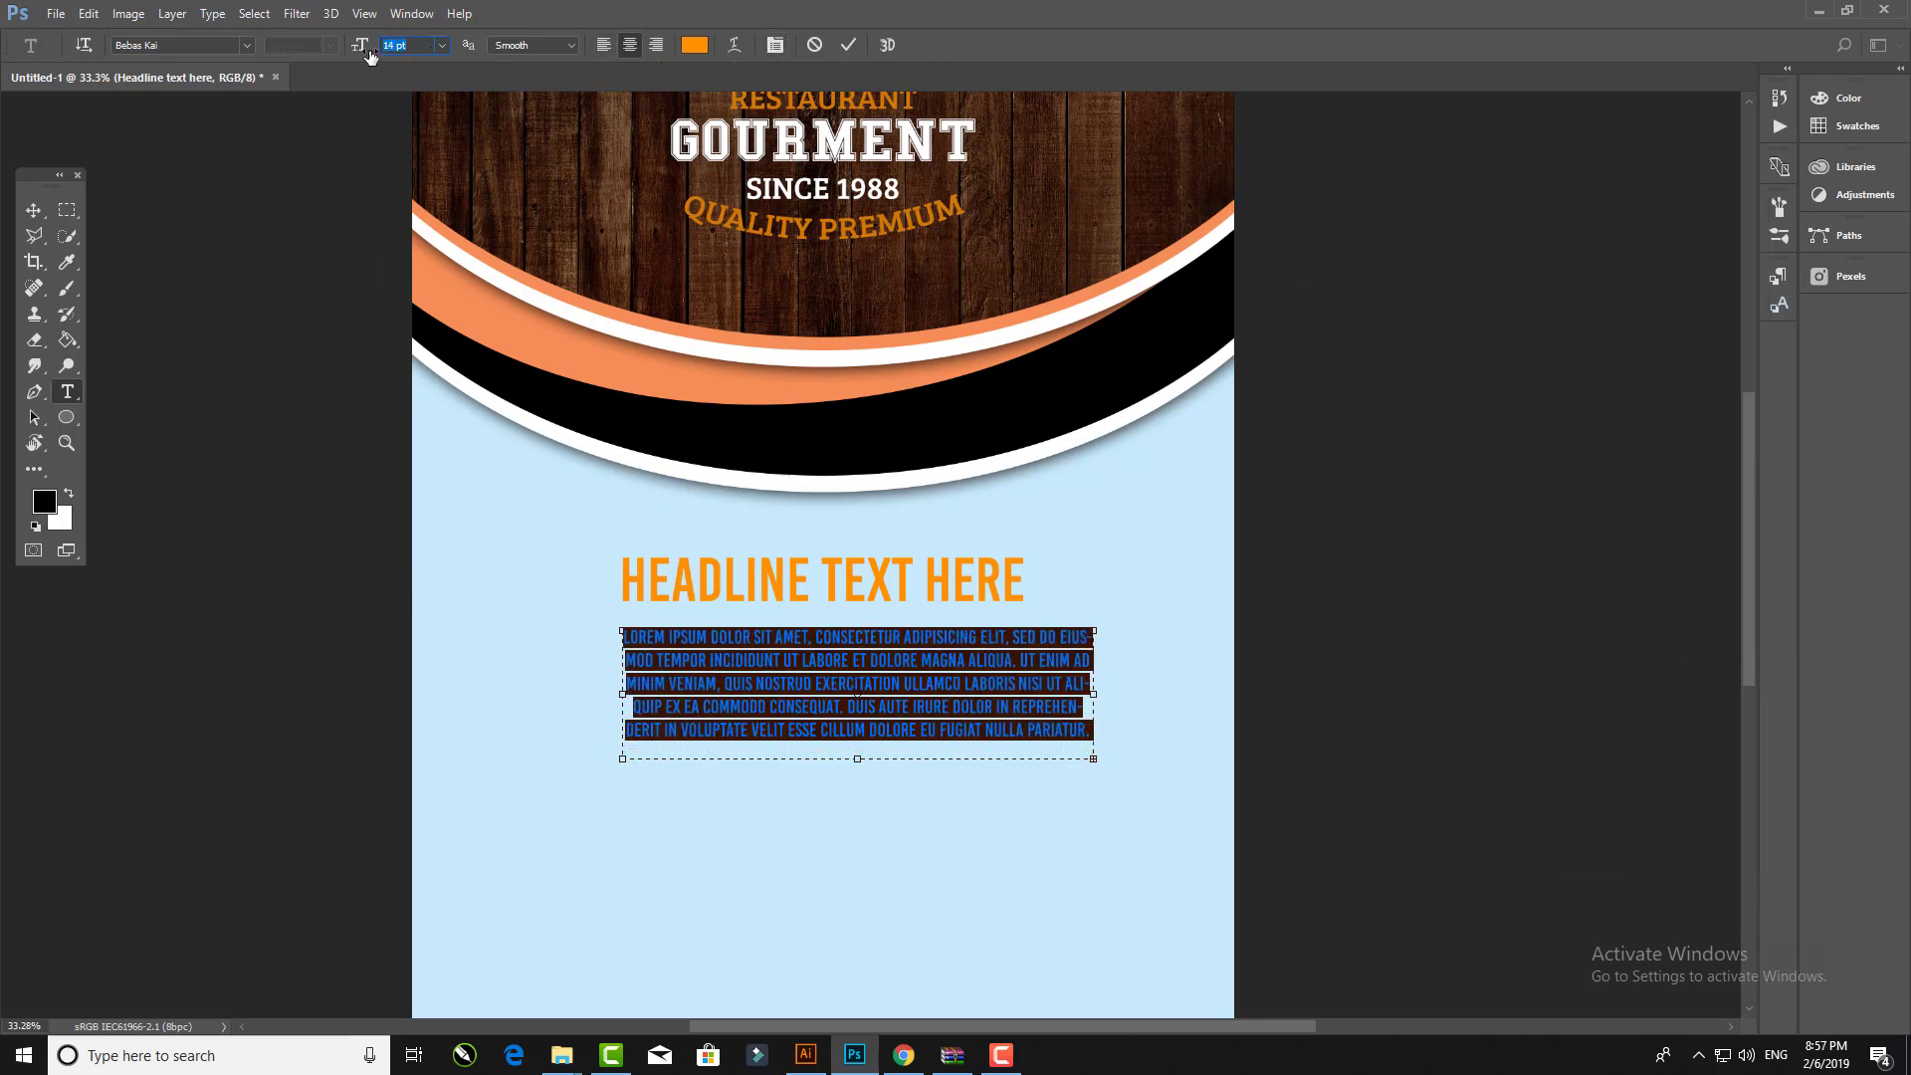
pyautogui.click(772, 45)
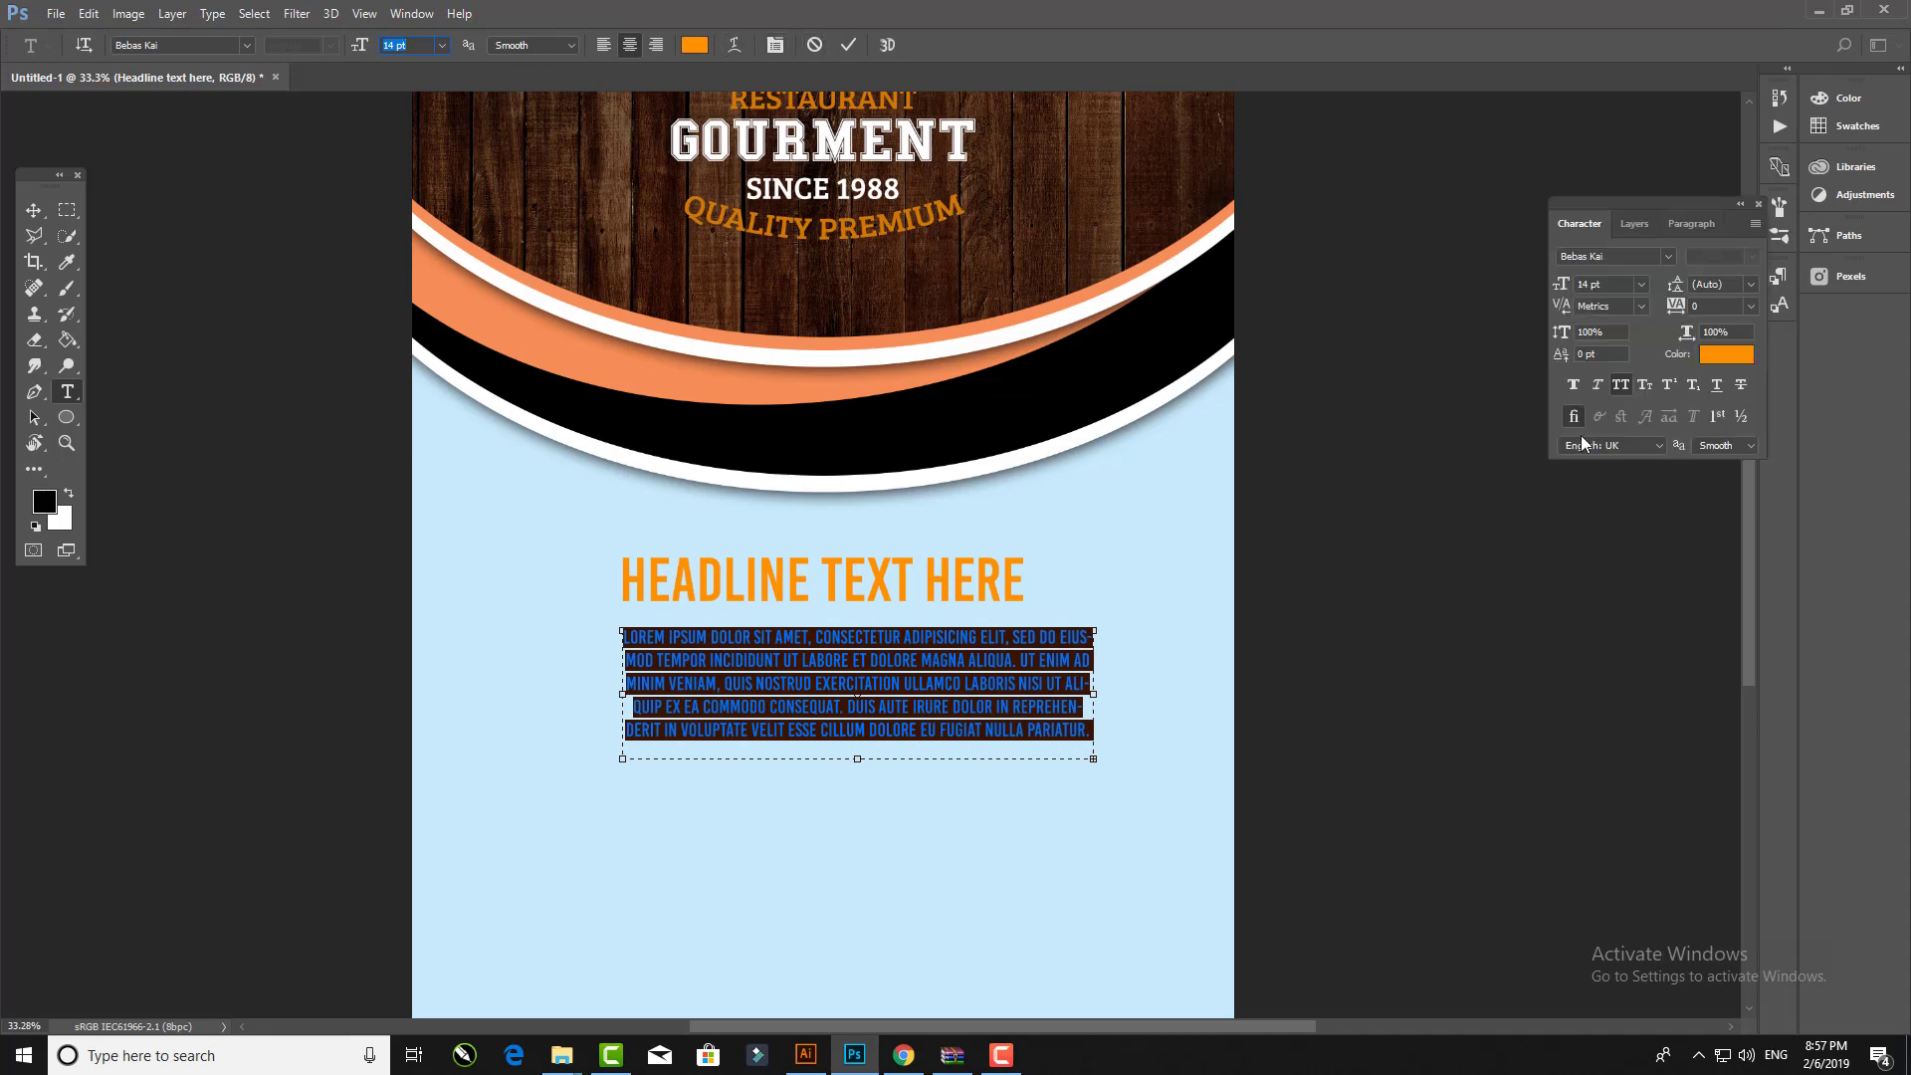
pyautogui.click(1635, 223)
pyautogui.click(1737, 259)
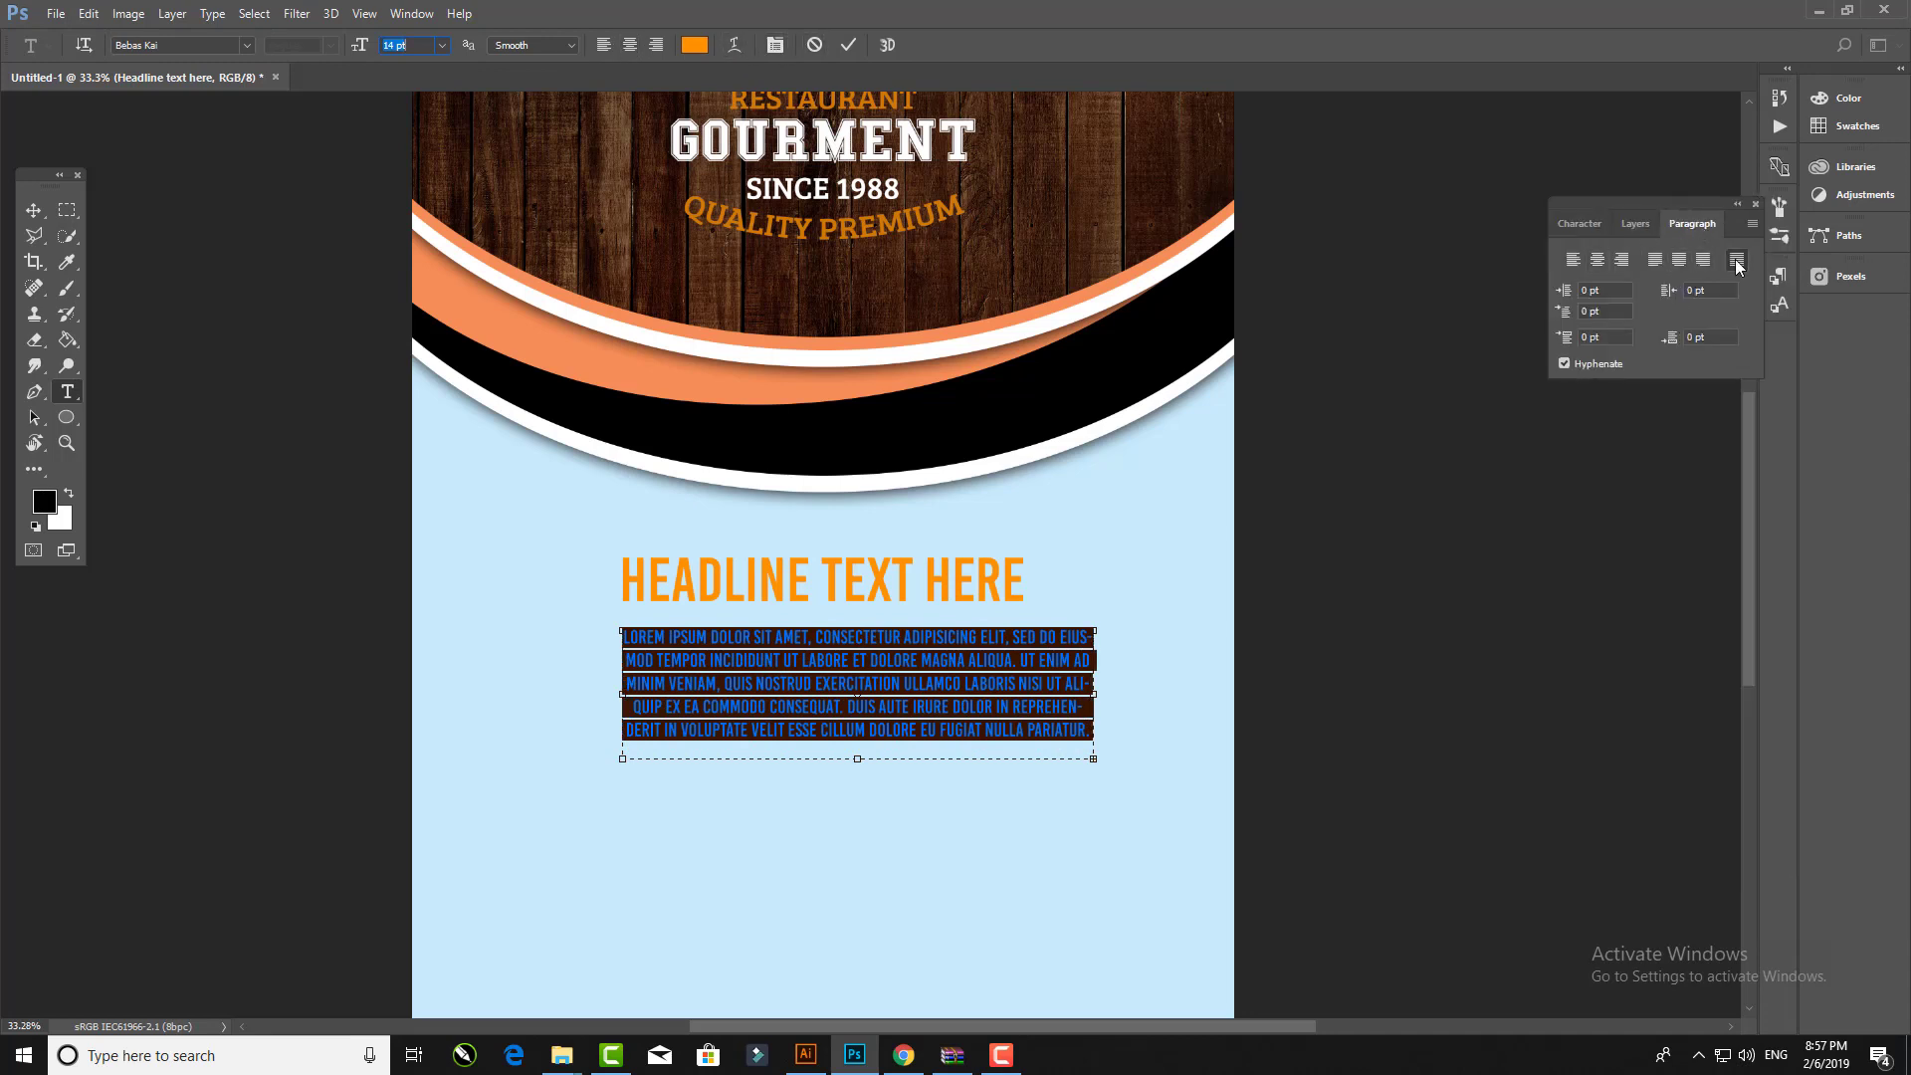
pyautogui.click(38, 206)
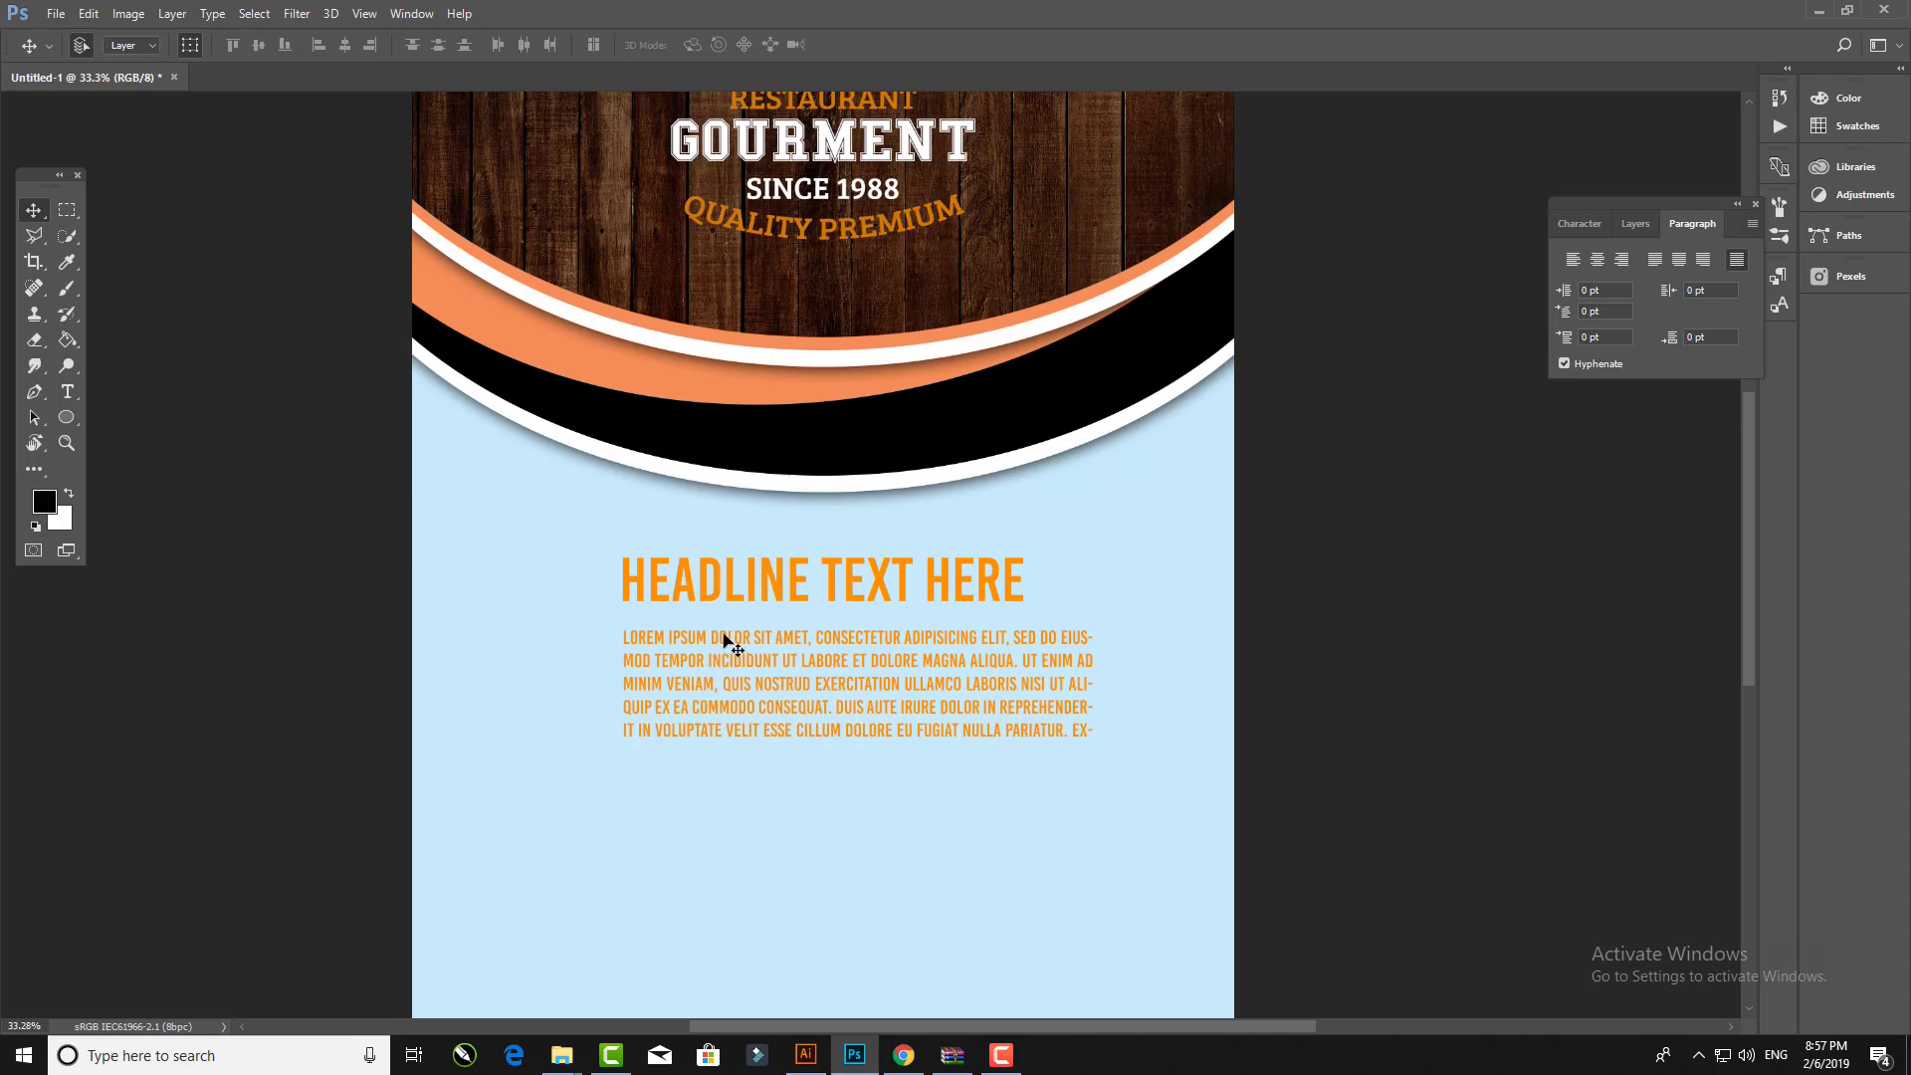
# Step: Make the paragraph block slightly narrower and shorter with Free Transform
pyautogui.moveTo(725, 640); pyautogui.dragTo(721, 635)
pyautogui.hotkey('ctrl', 't')
pyautogui.moveTo(1088, 689); pyautogui.dragTo(1077, 684)
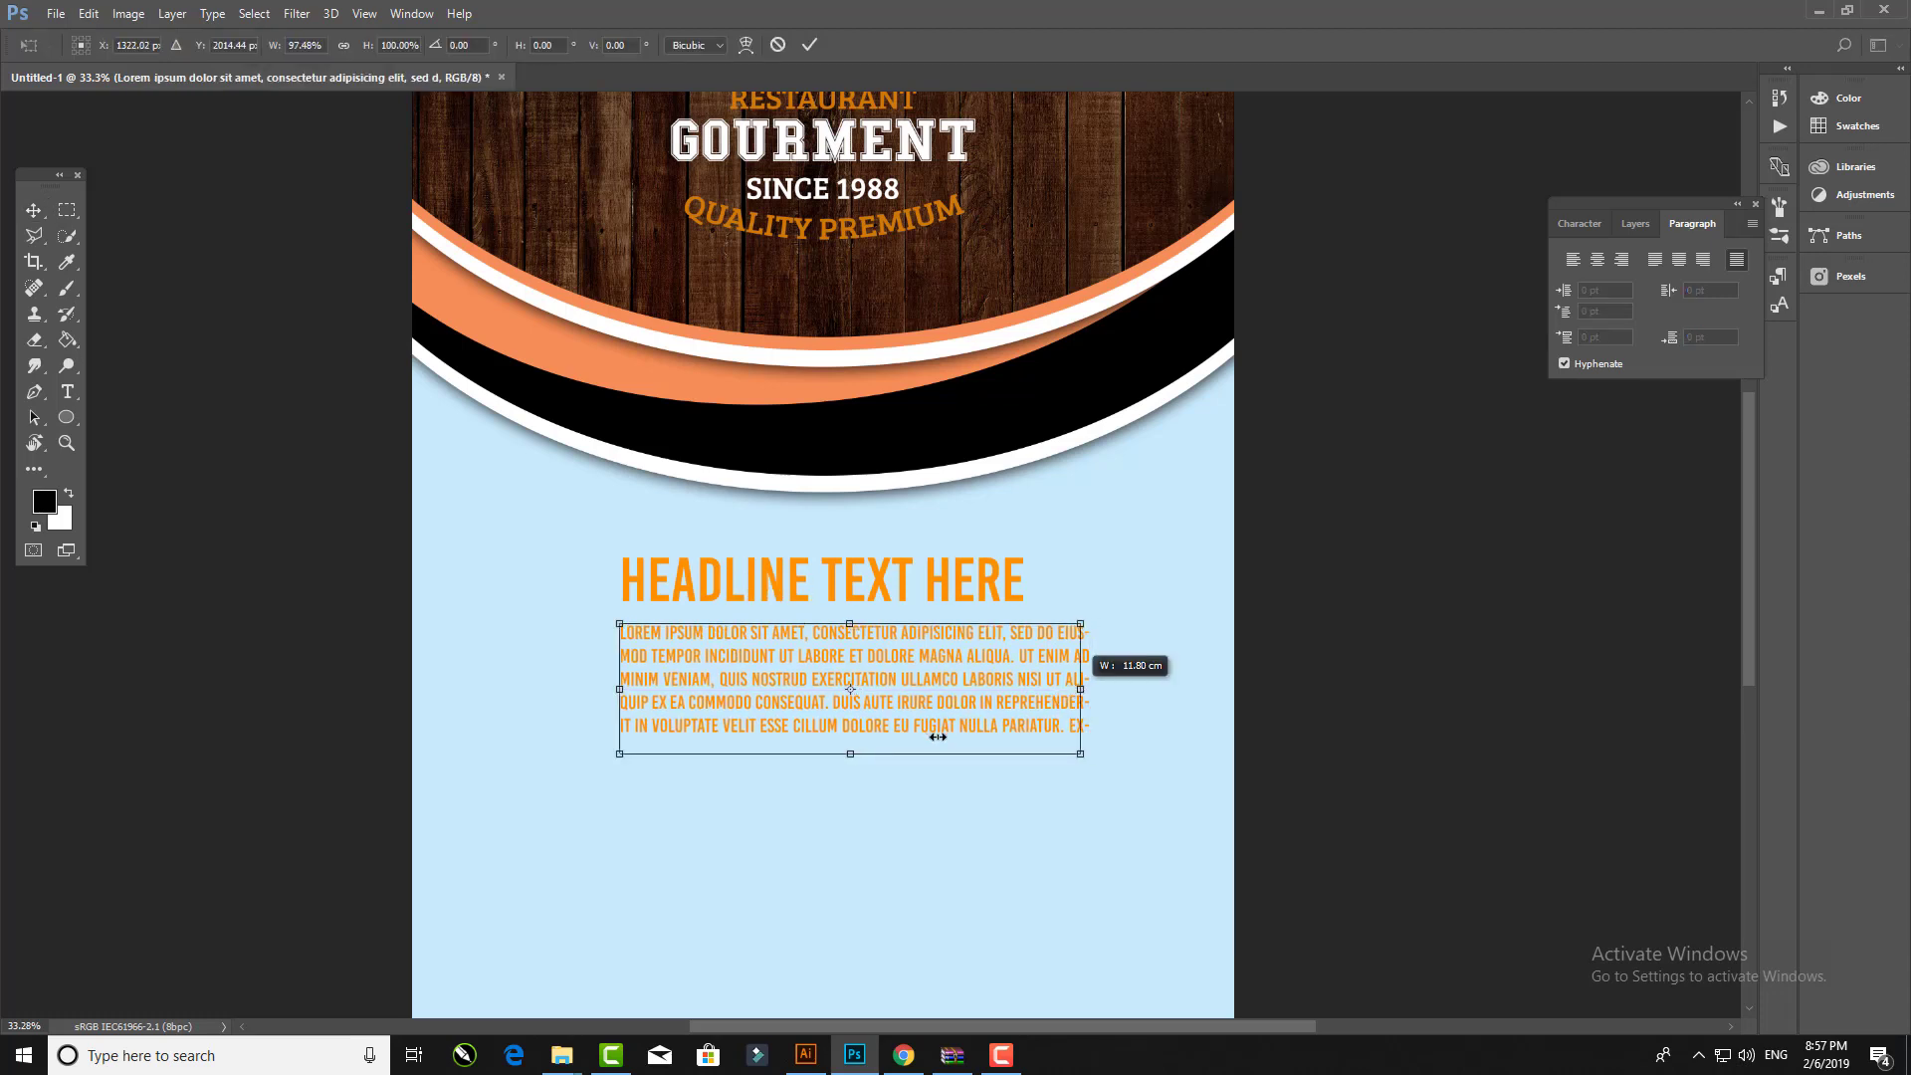
pyautogui.moveTo(854, 754); pyautogui.dragTo(849, 741)
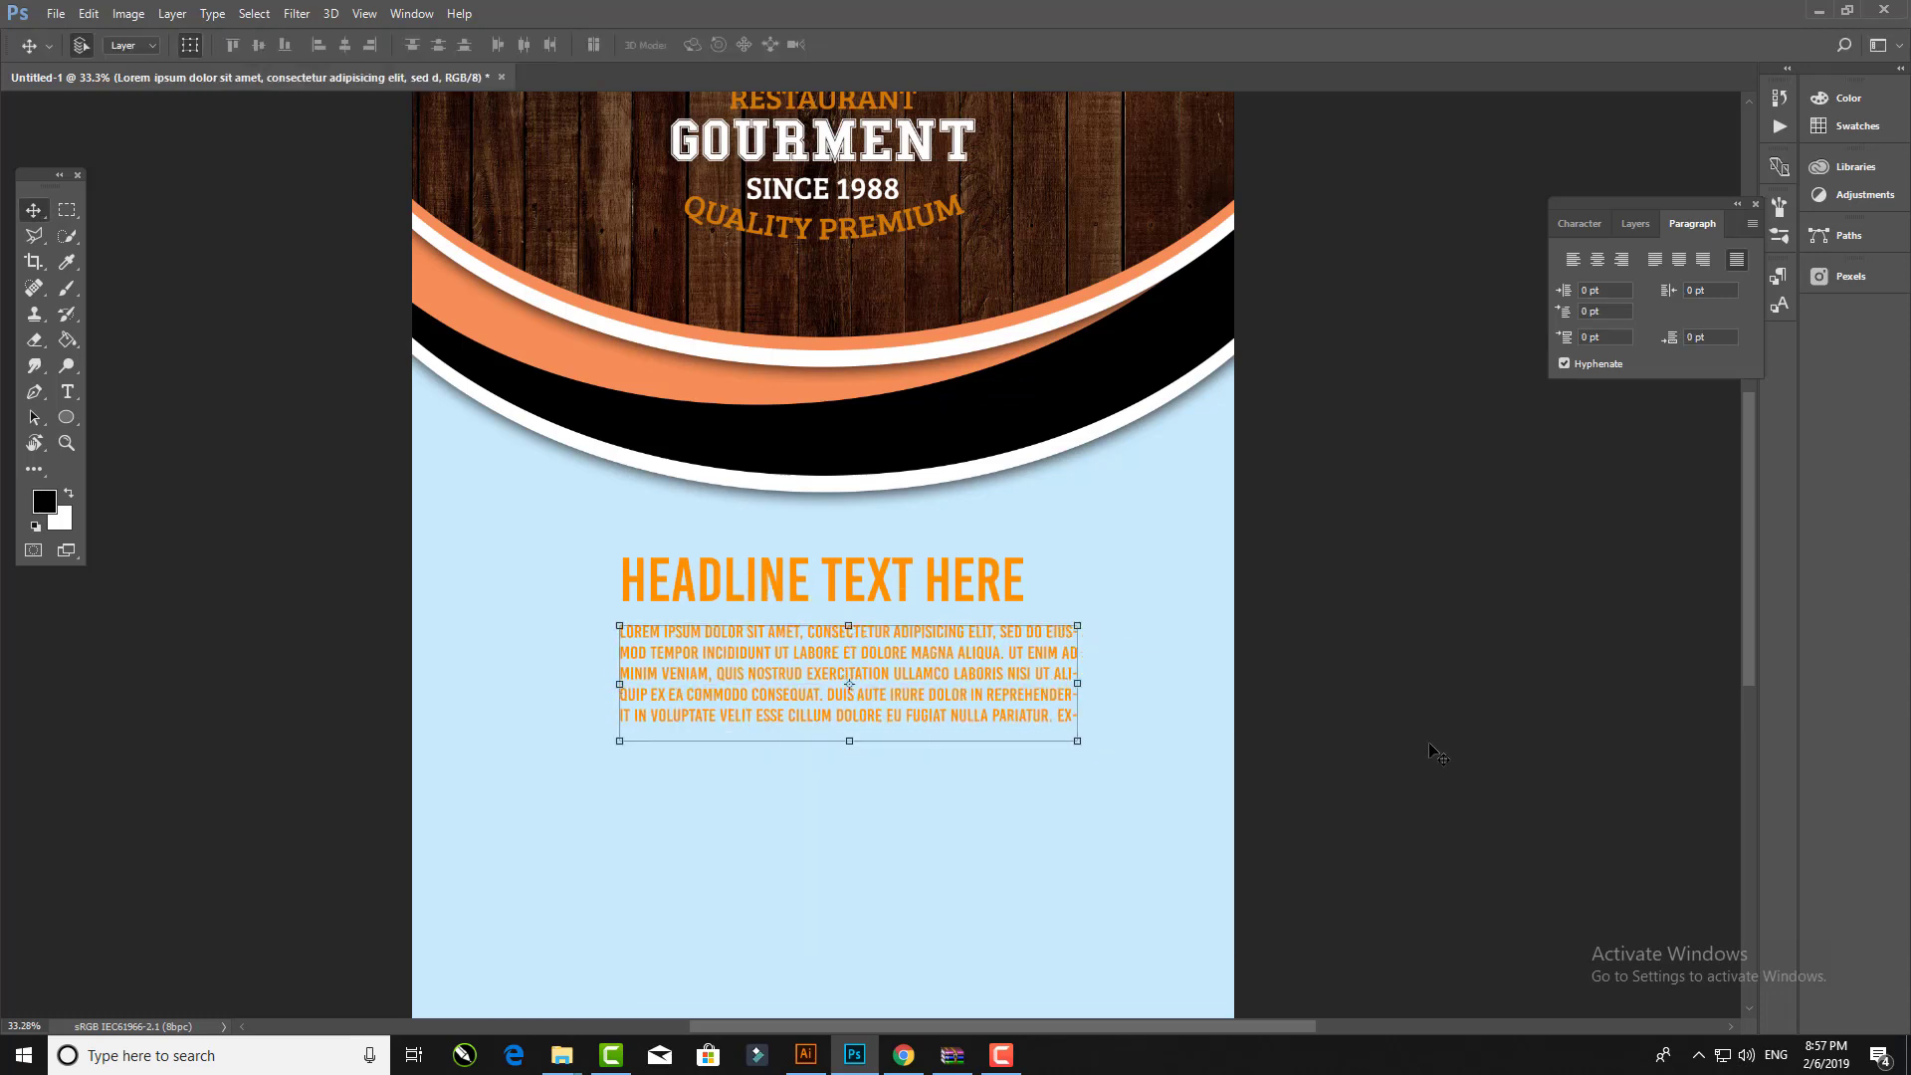
pyautogui.press('Return')
# Step: Move the headline and paragraph up, then narrow the paragraph to about 90% width
pyautogui.keyDown('shift'); pyautogui.click(851, 579); pyautogui.keyUp('shift')
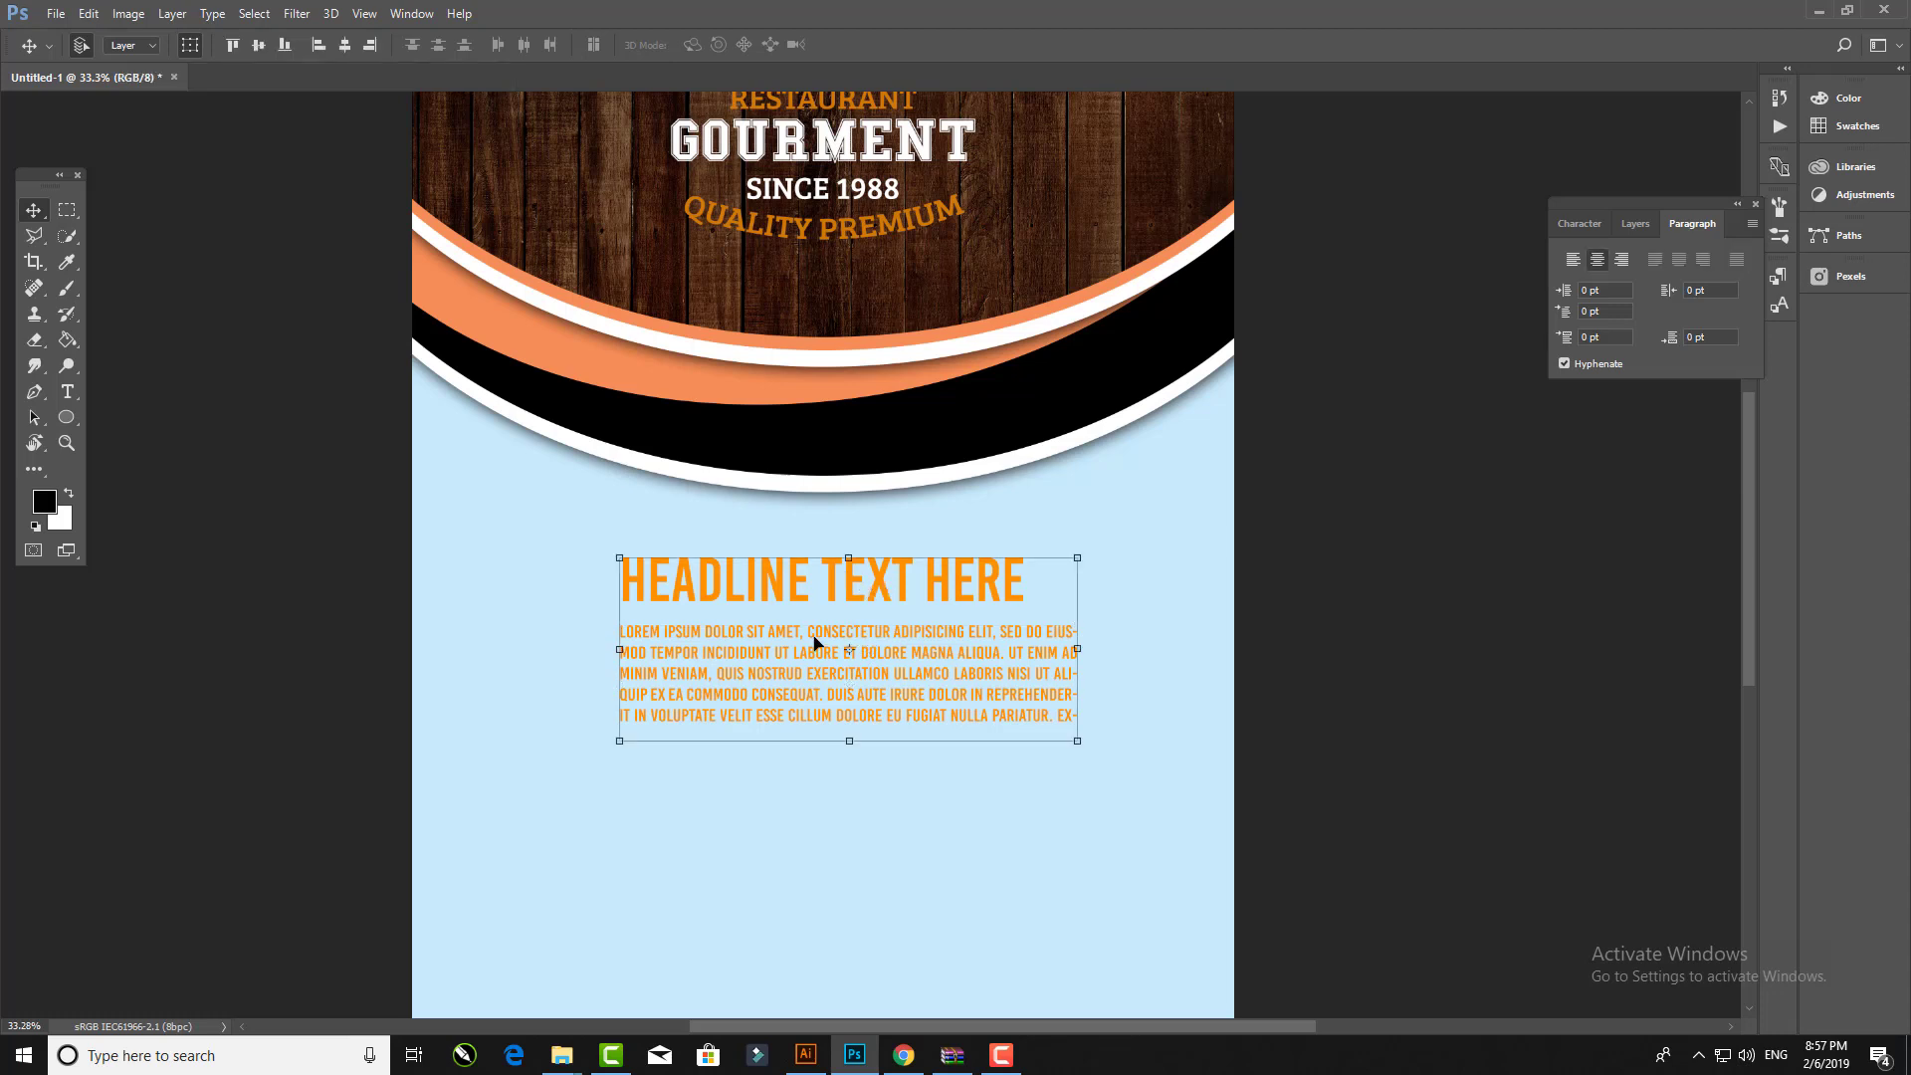
pyautogui.moveTo(815, 642); pyautogui.dragTo(810, 622)
pyautogui.click(1039, 667)
pyautogui.hotkey('ctrl', 't')
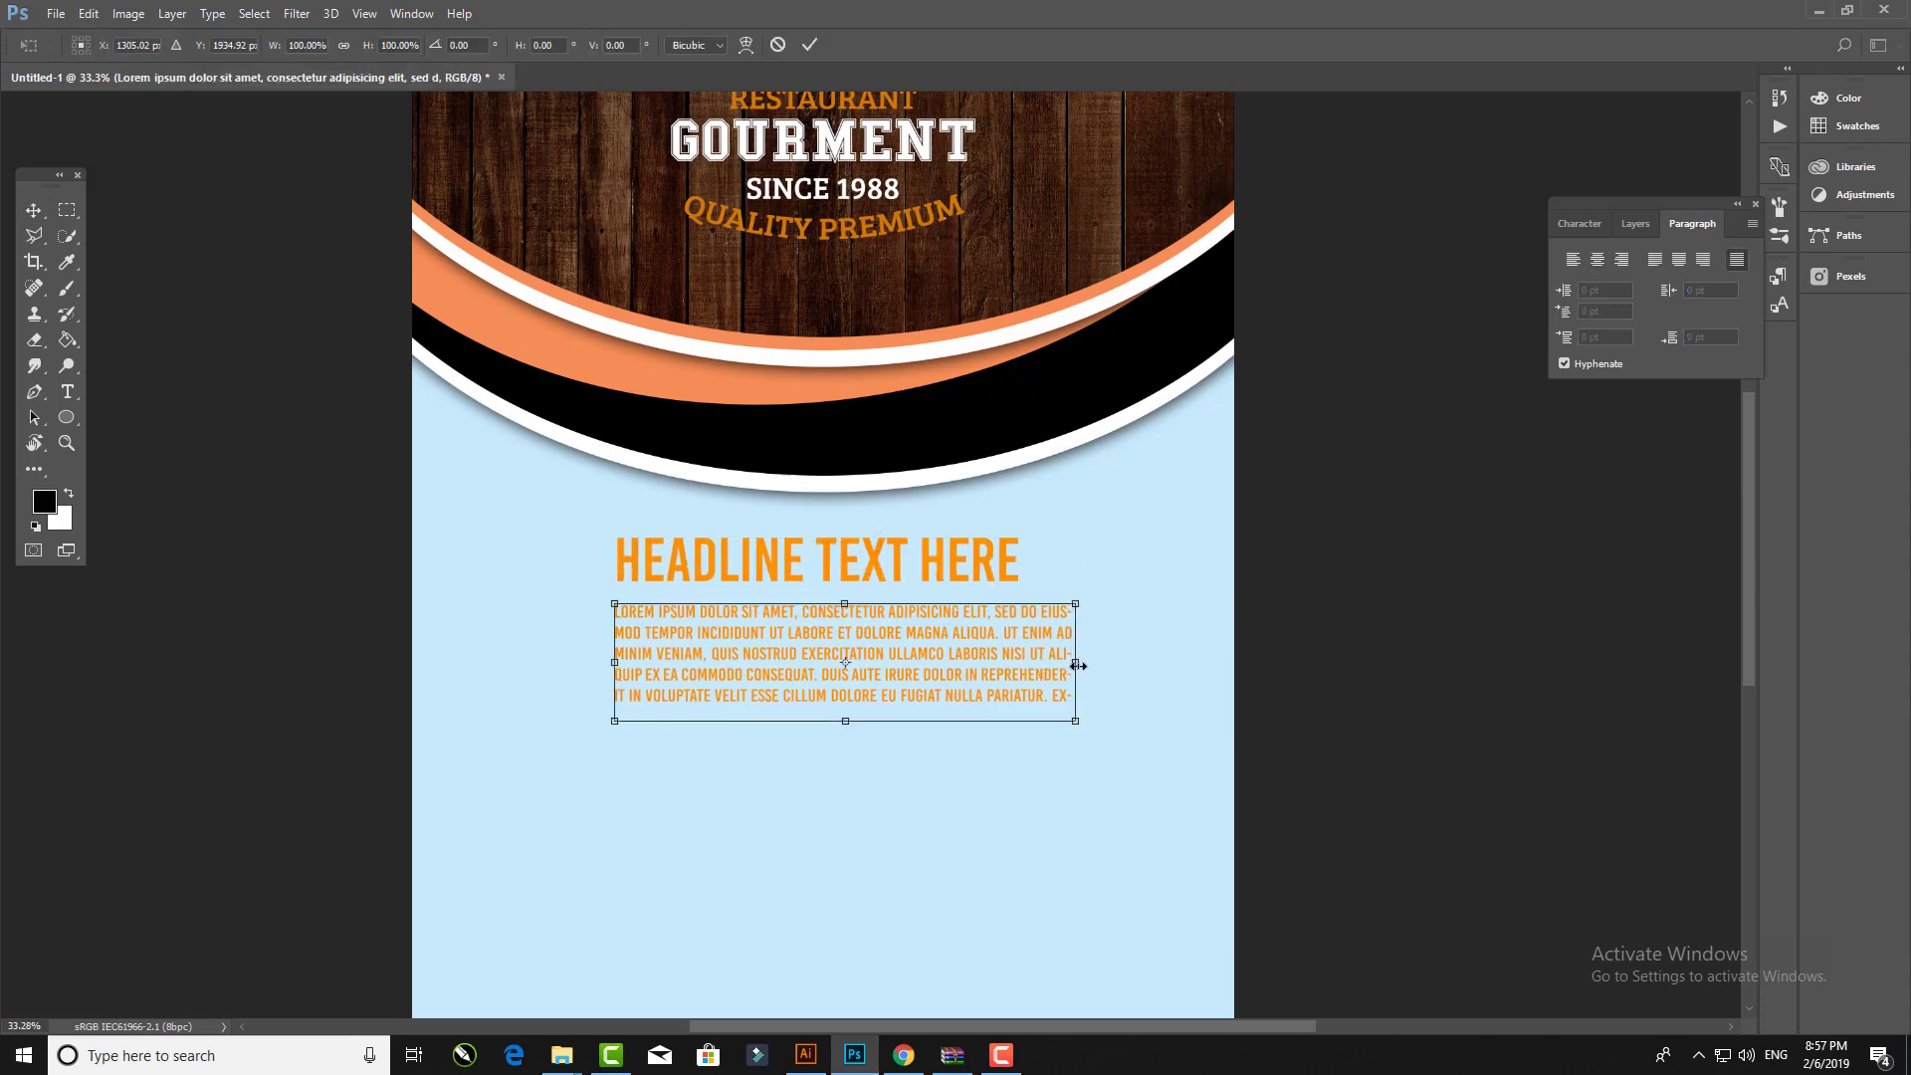
pyautogui.moveTo(1077, 665); pyautogui.dragTo(1027, 664)
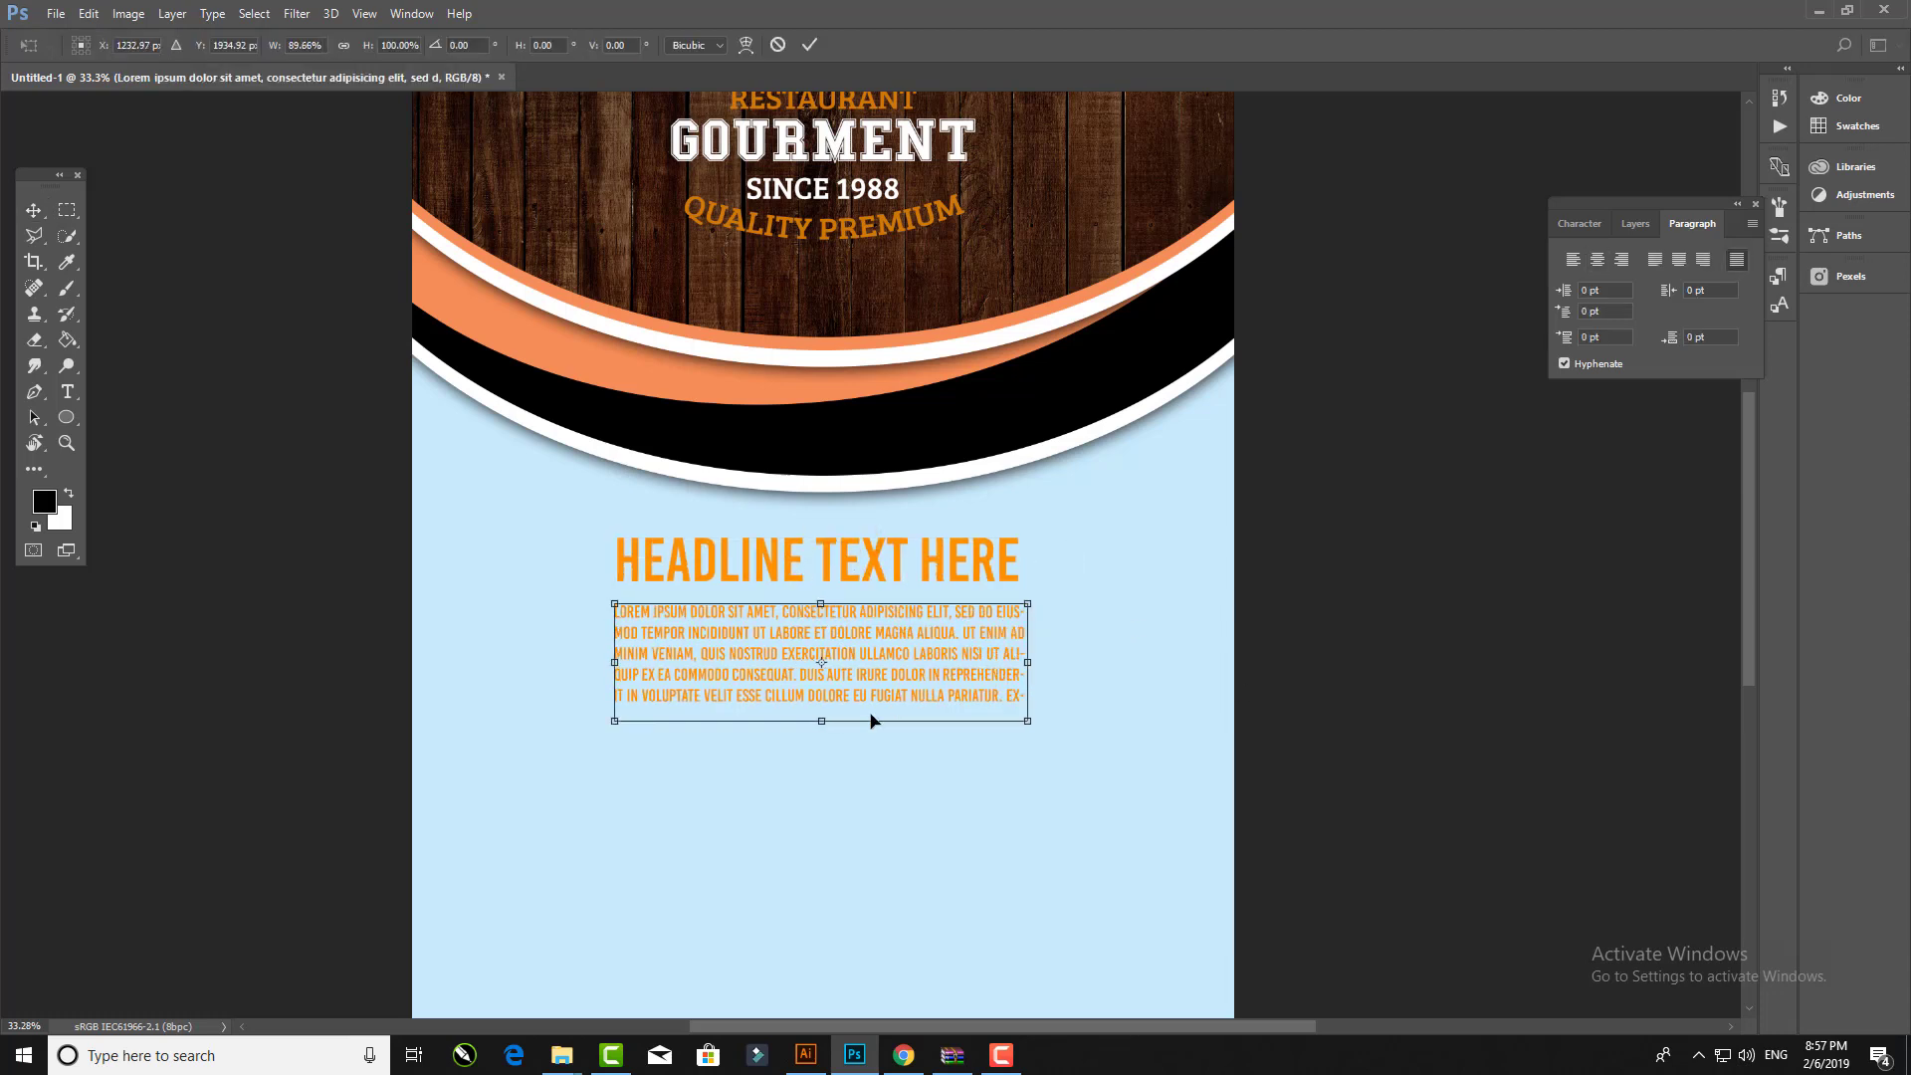
pyautogui.moveTo(821, 721); pyautogui.dragTo(821, 708)
pyautogui.press('Return')
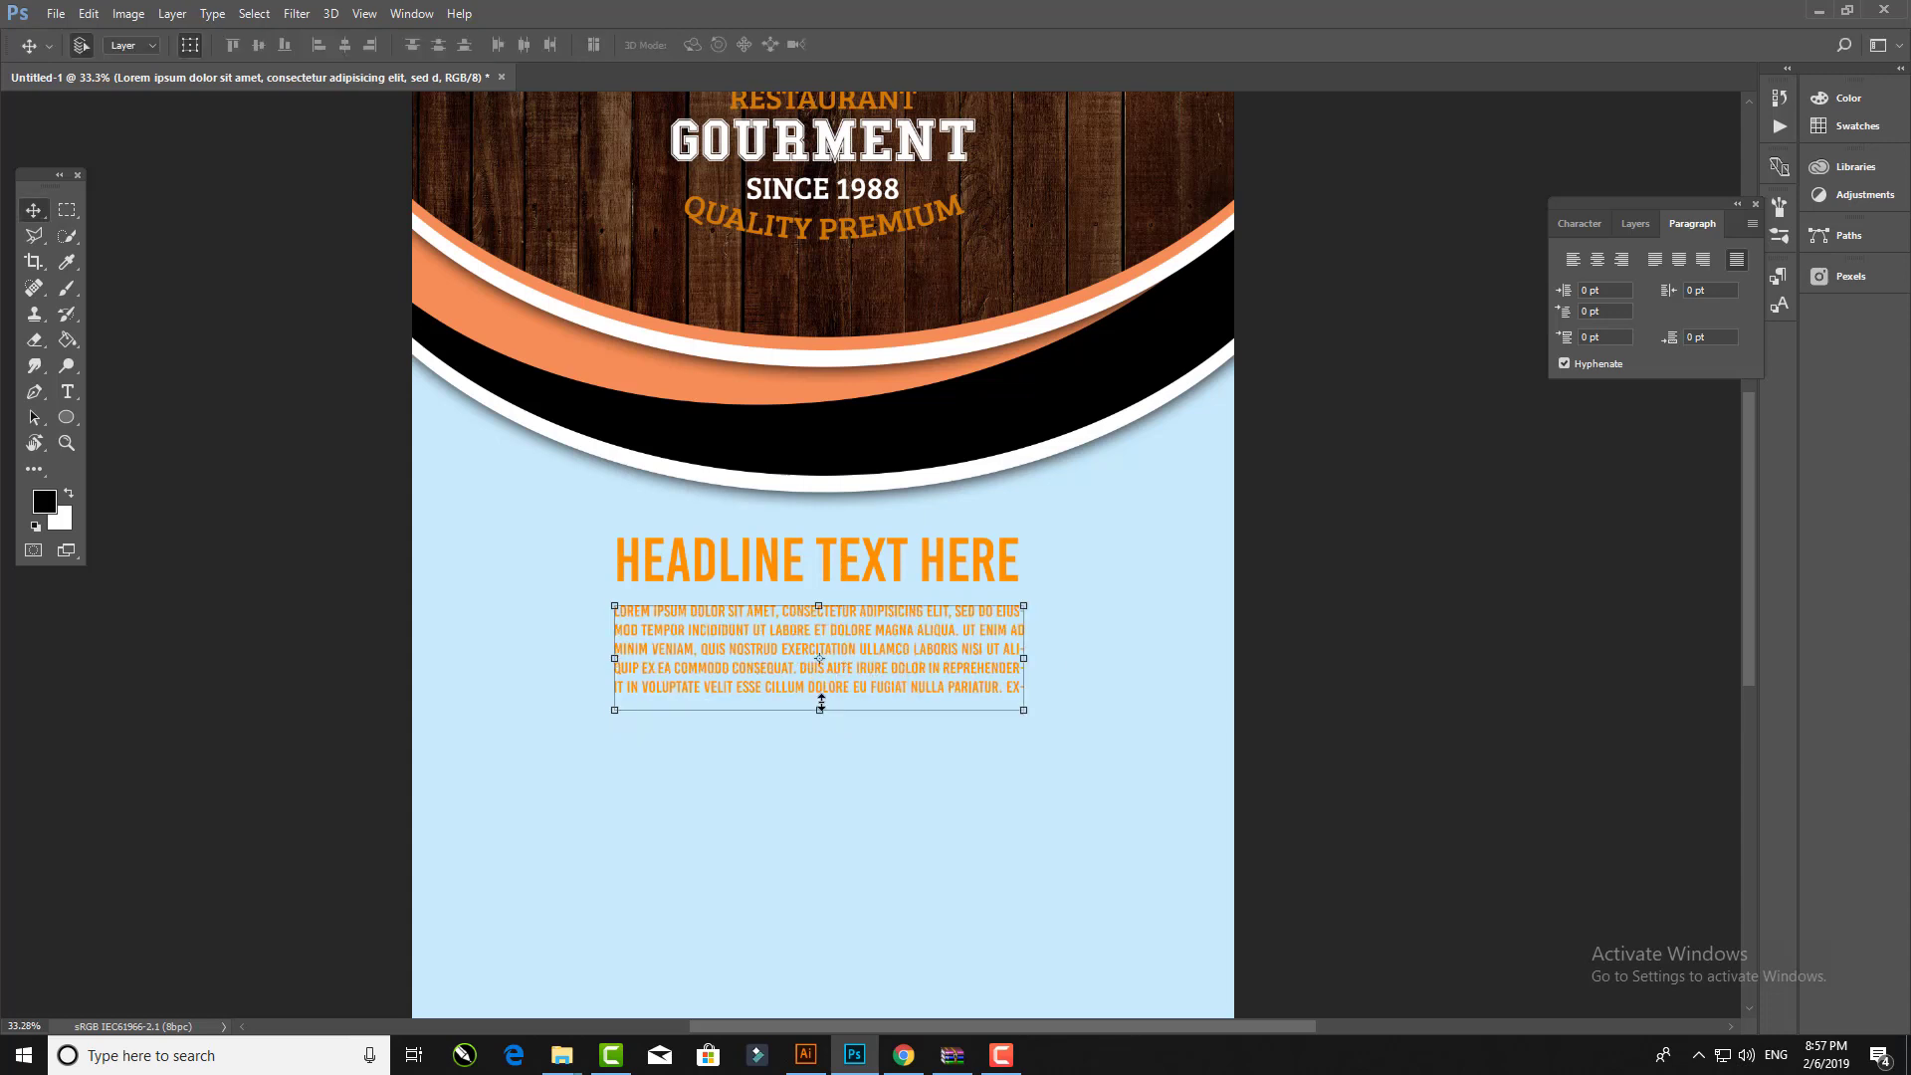
# Step: Delete the dangling 'EX-' from the end of the paragraph
pyautogui.press('t')
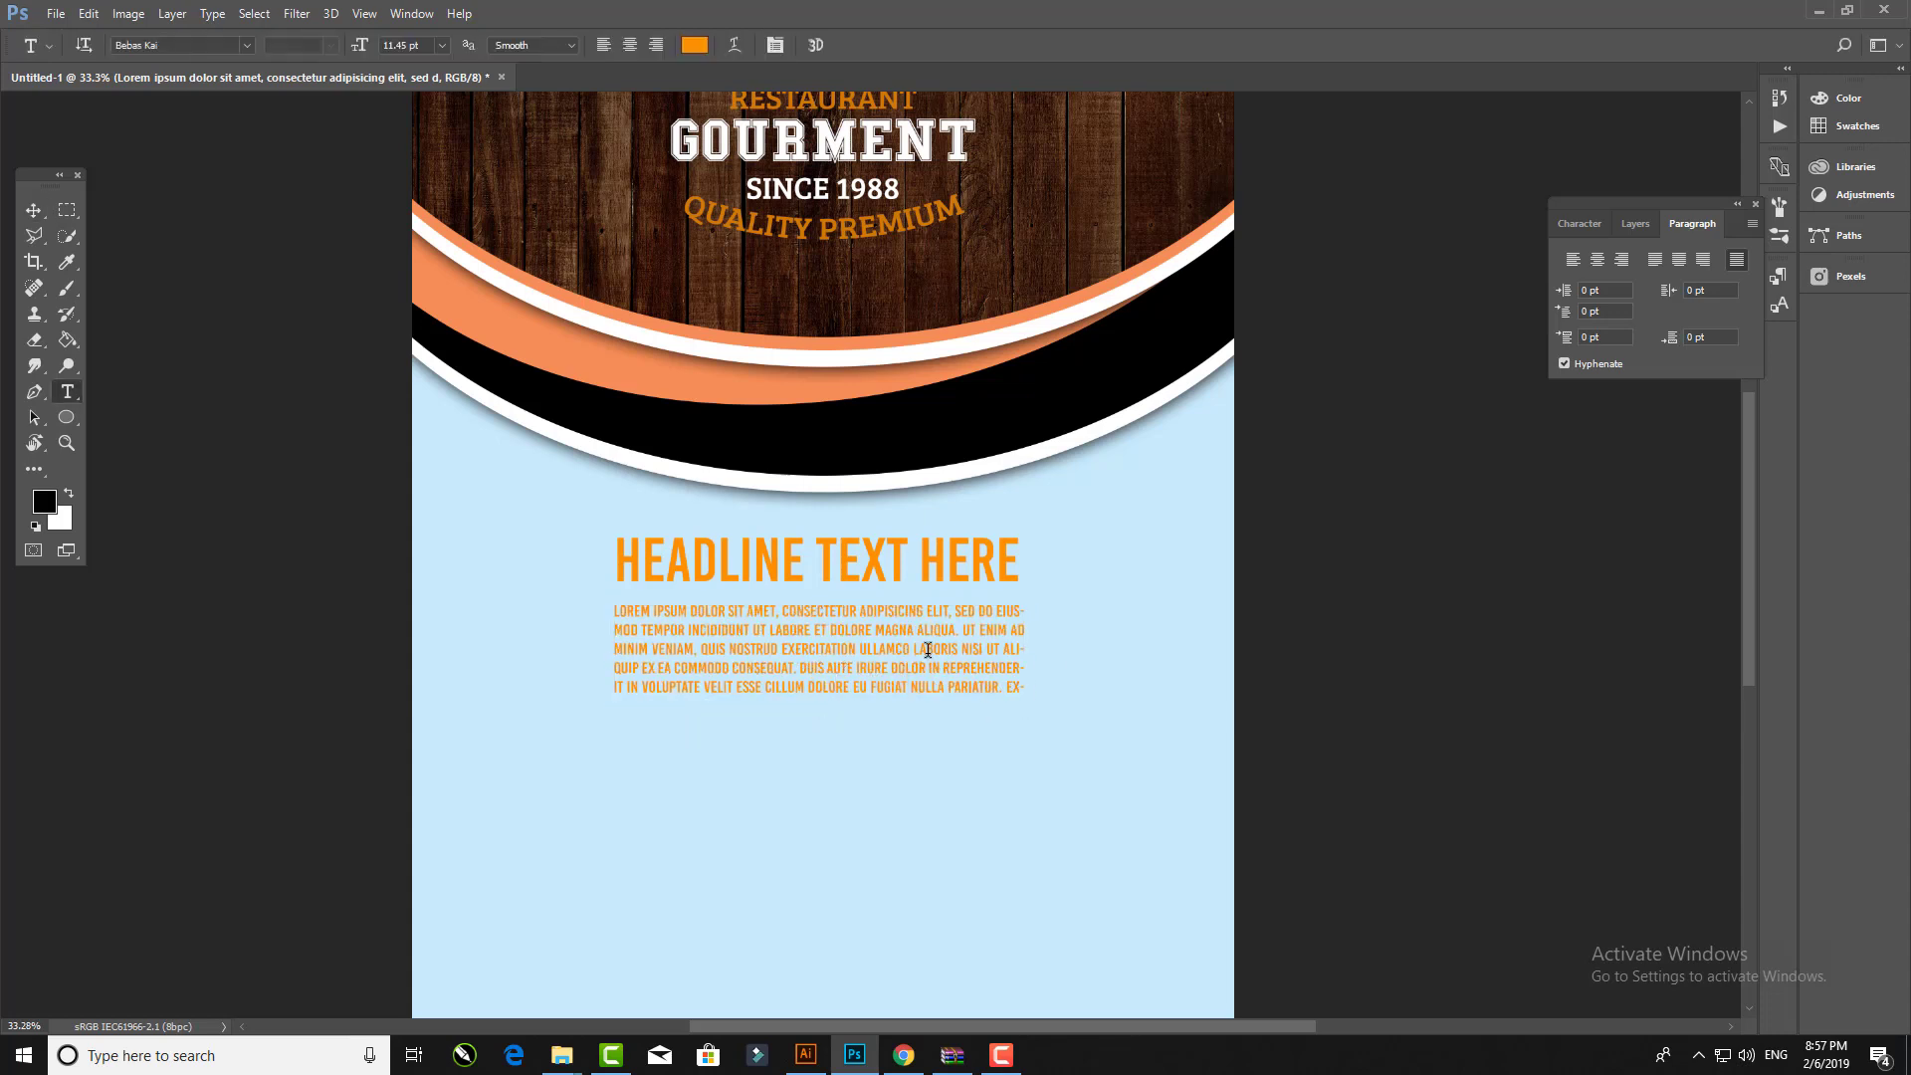
pyautogui.press('BackSpace')
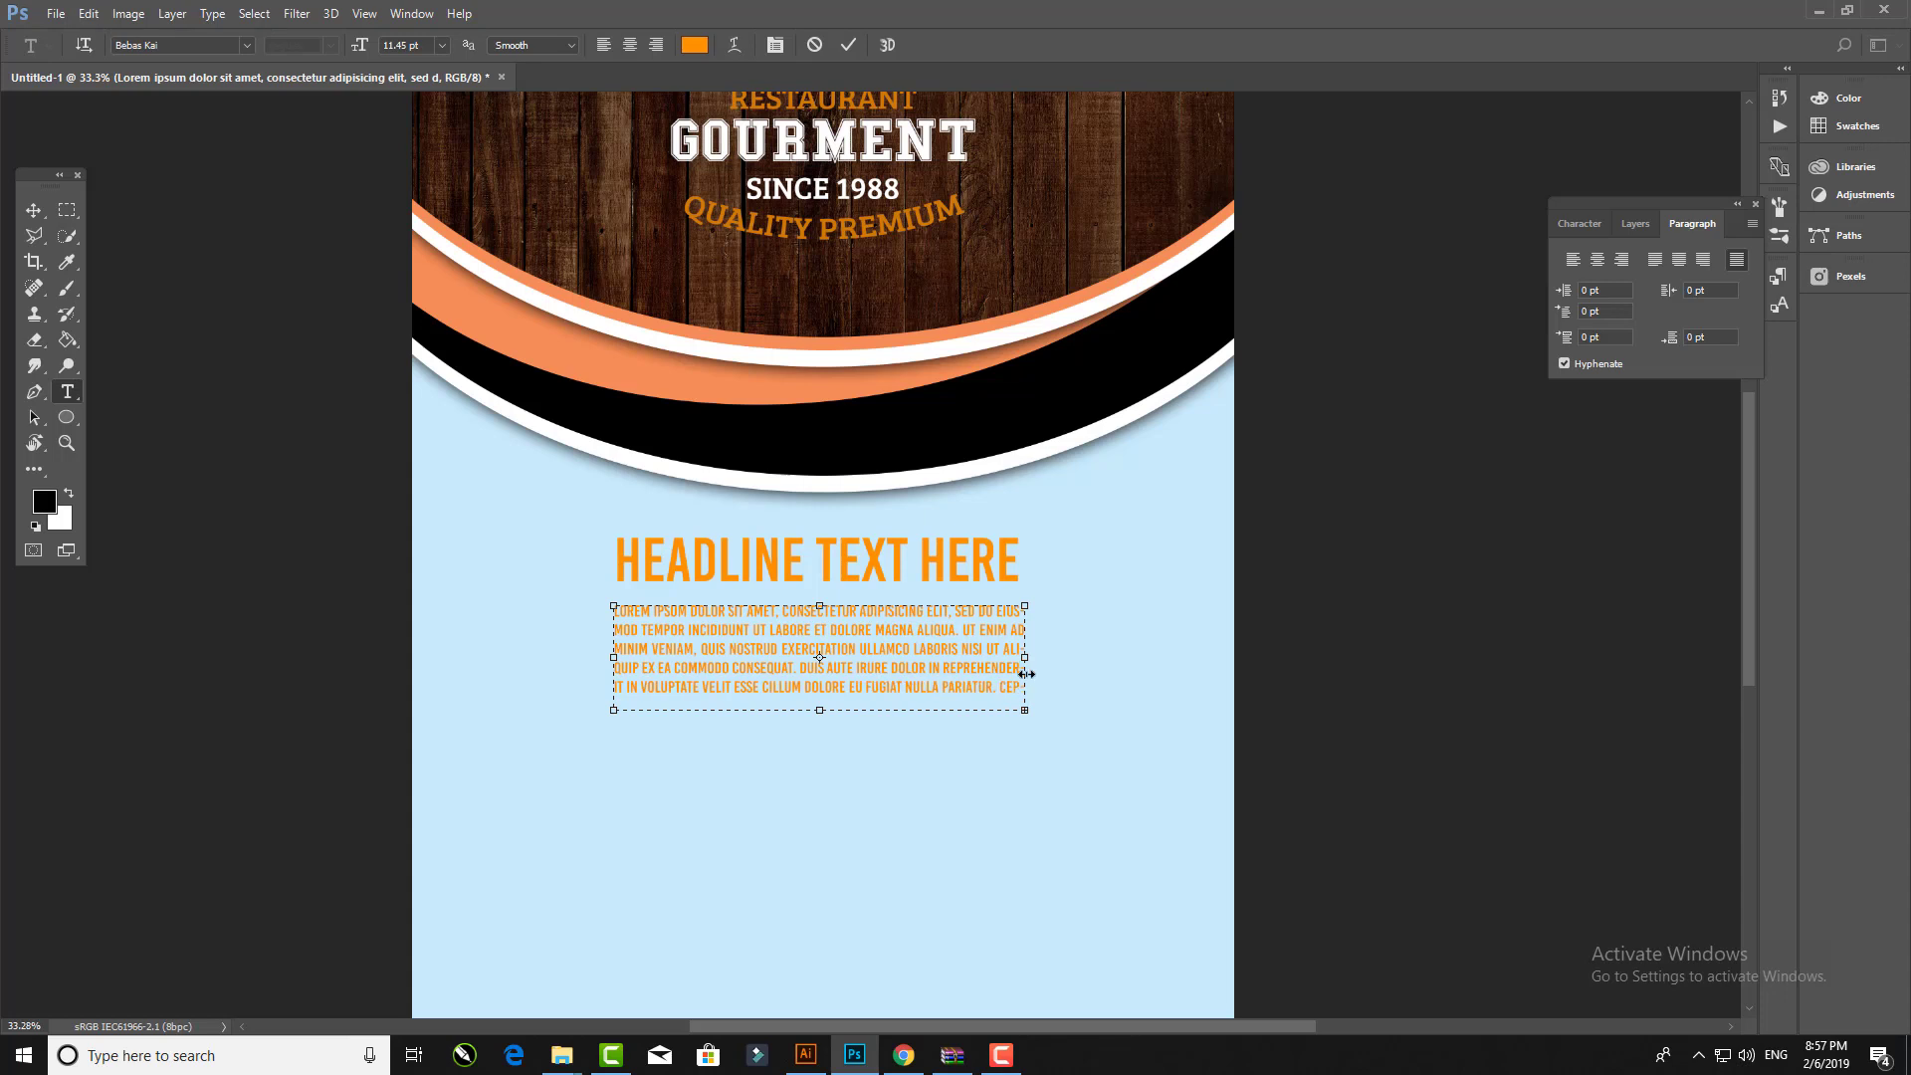
pyautogui.hotkey('ctrl', 'Return')
pyautogui.press('v')
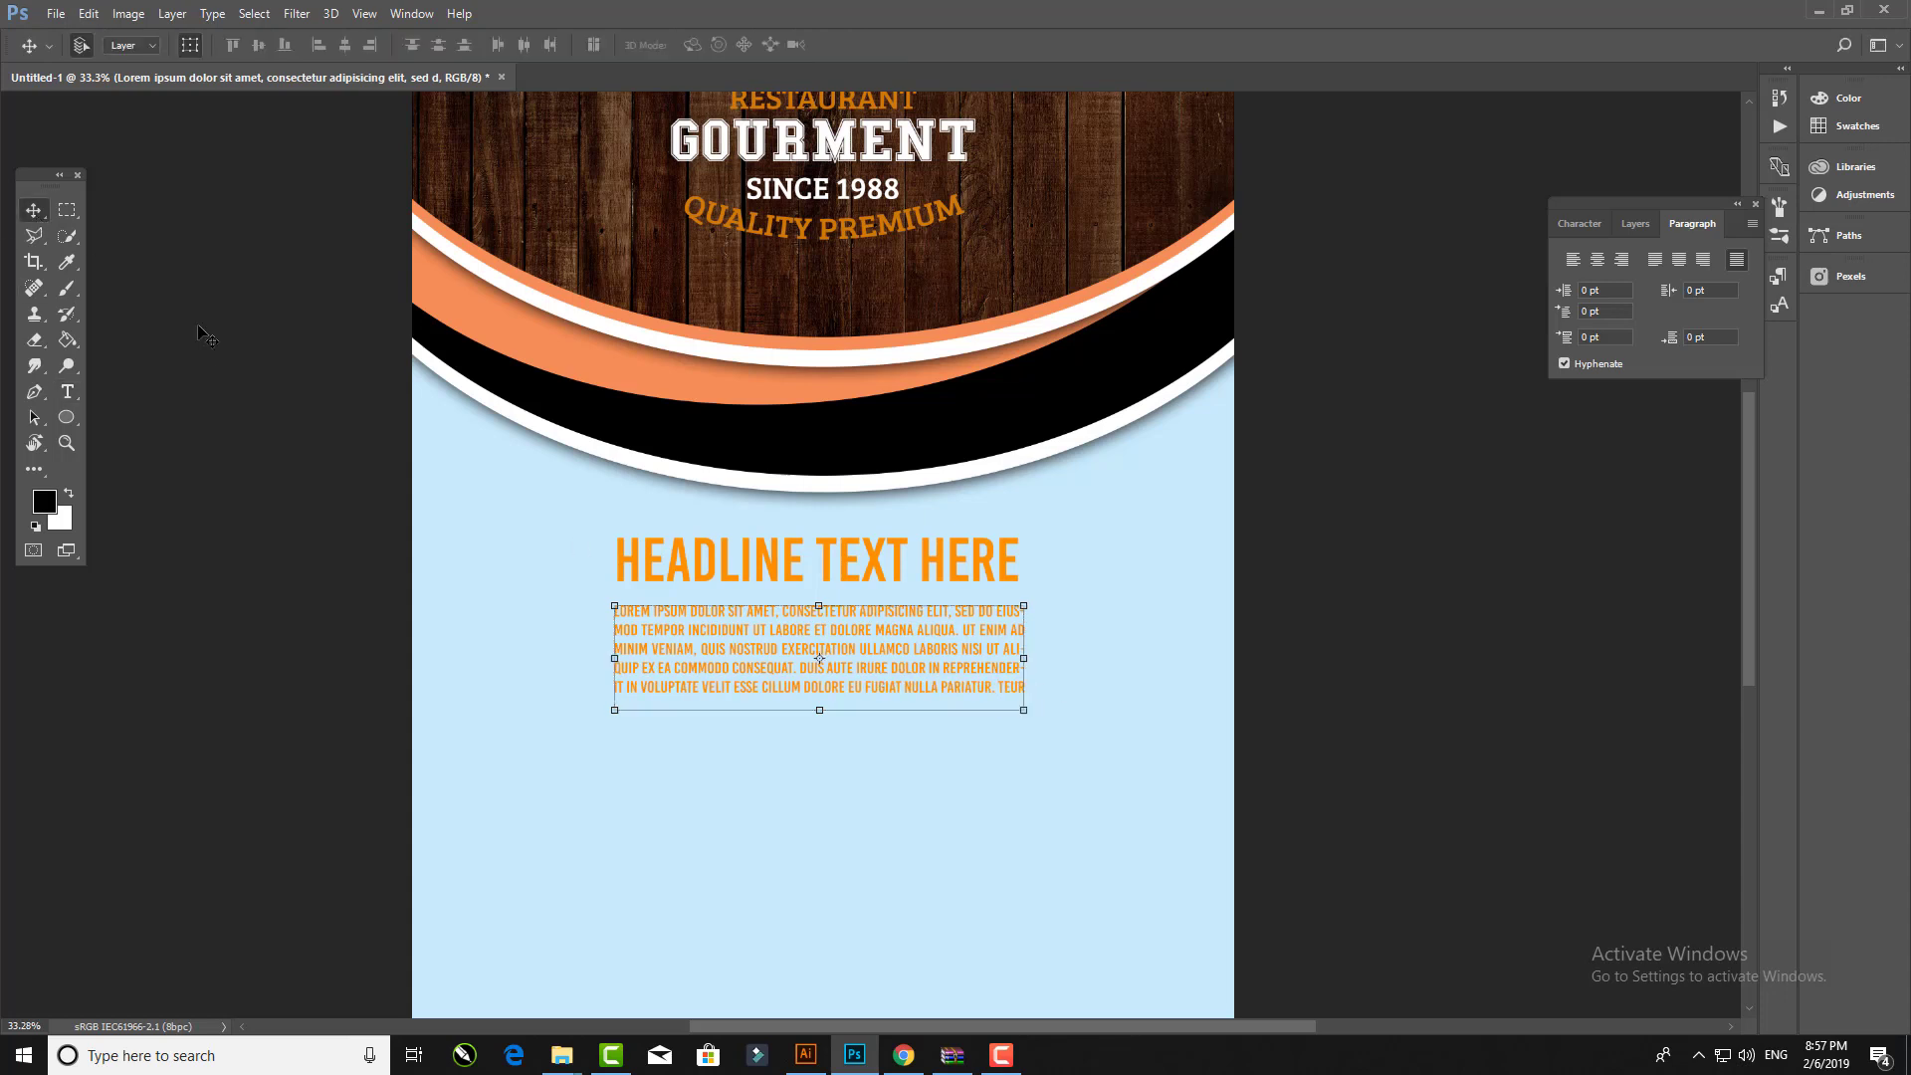
pyautogui.moveTo(692, 754); pyautogui.dragTo(705, 640)
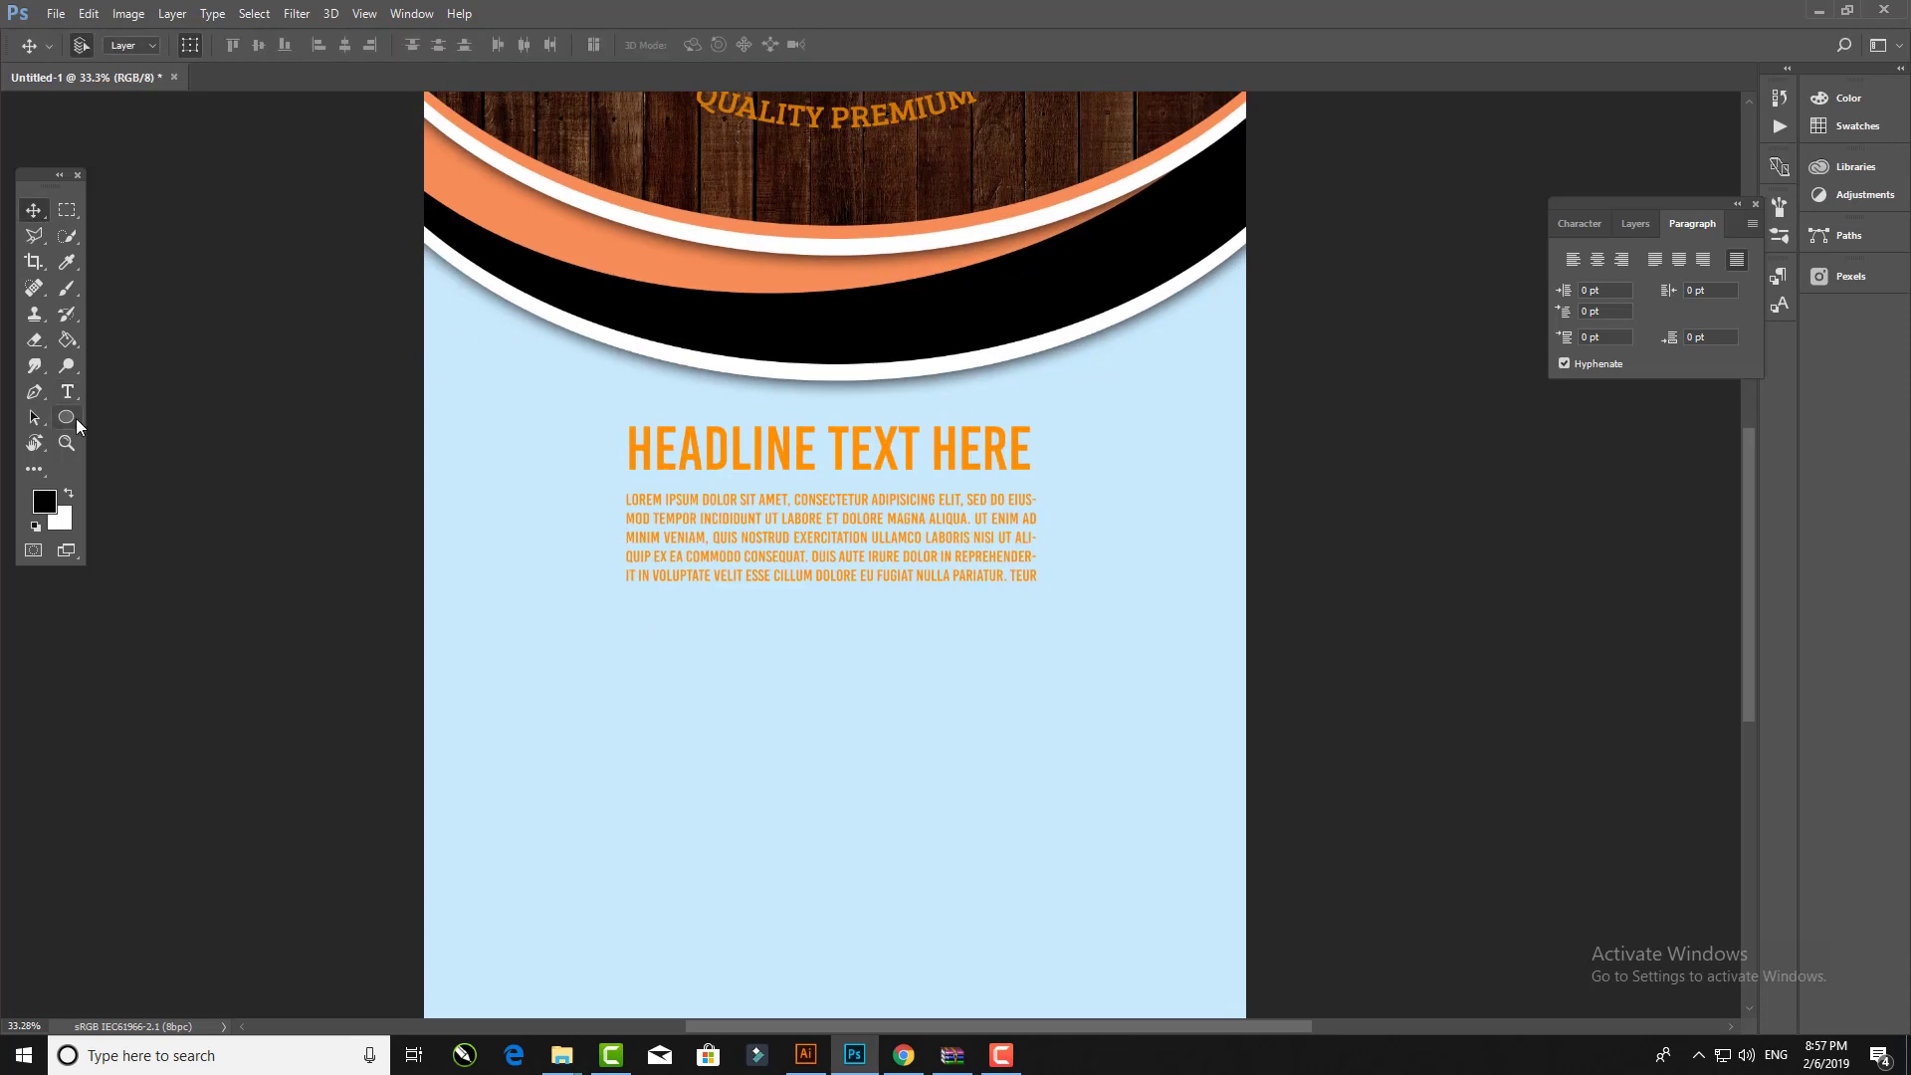
# Step: Draw a black filled circle at the lower left of the page
pyautogui.rightClick(76, 418)
pyautogui.click(149, 466)
pyautogui.moveTo(505, 632); pyautogui.dragTo(722, 922)
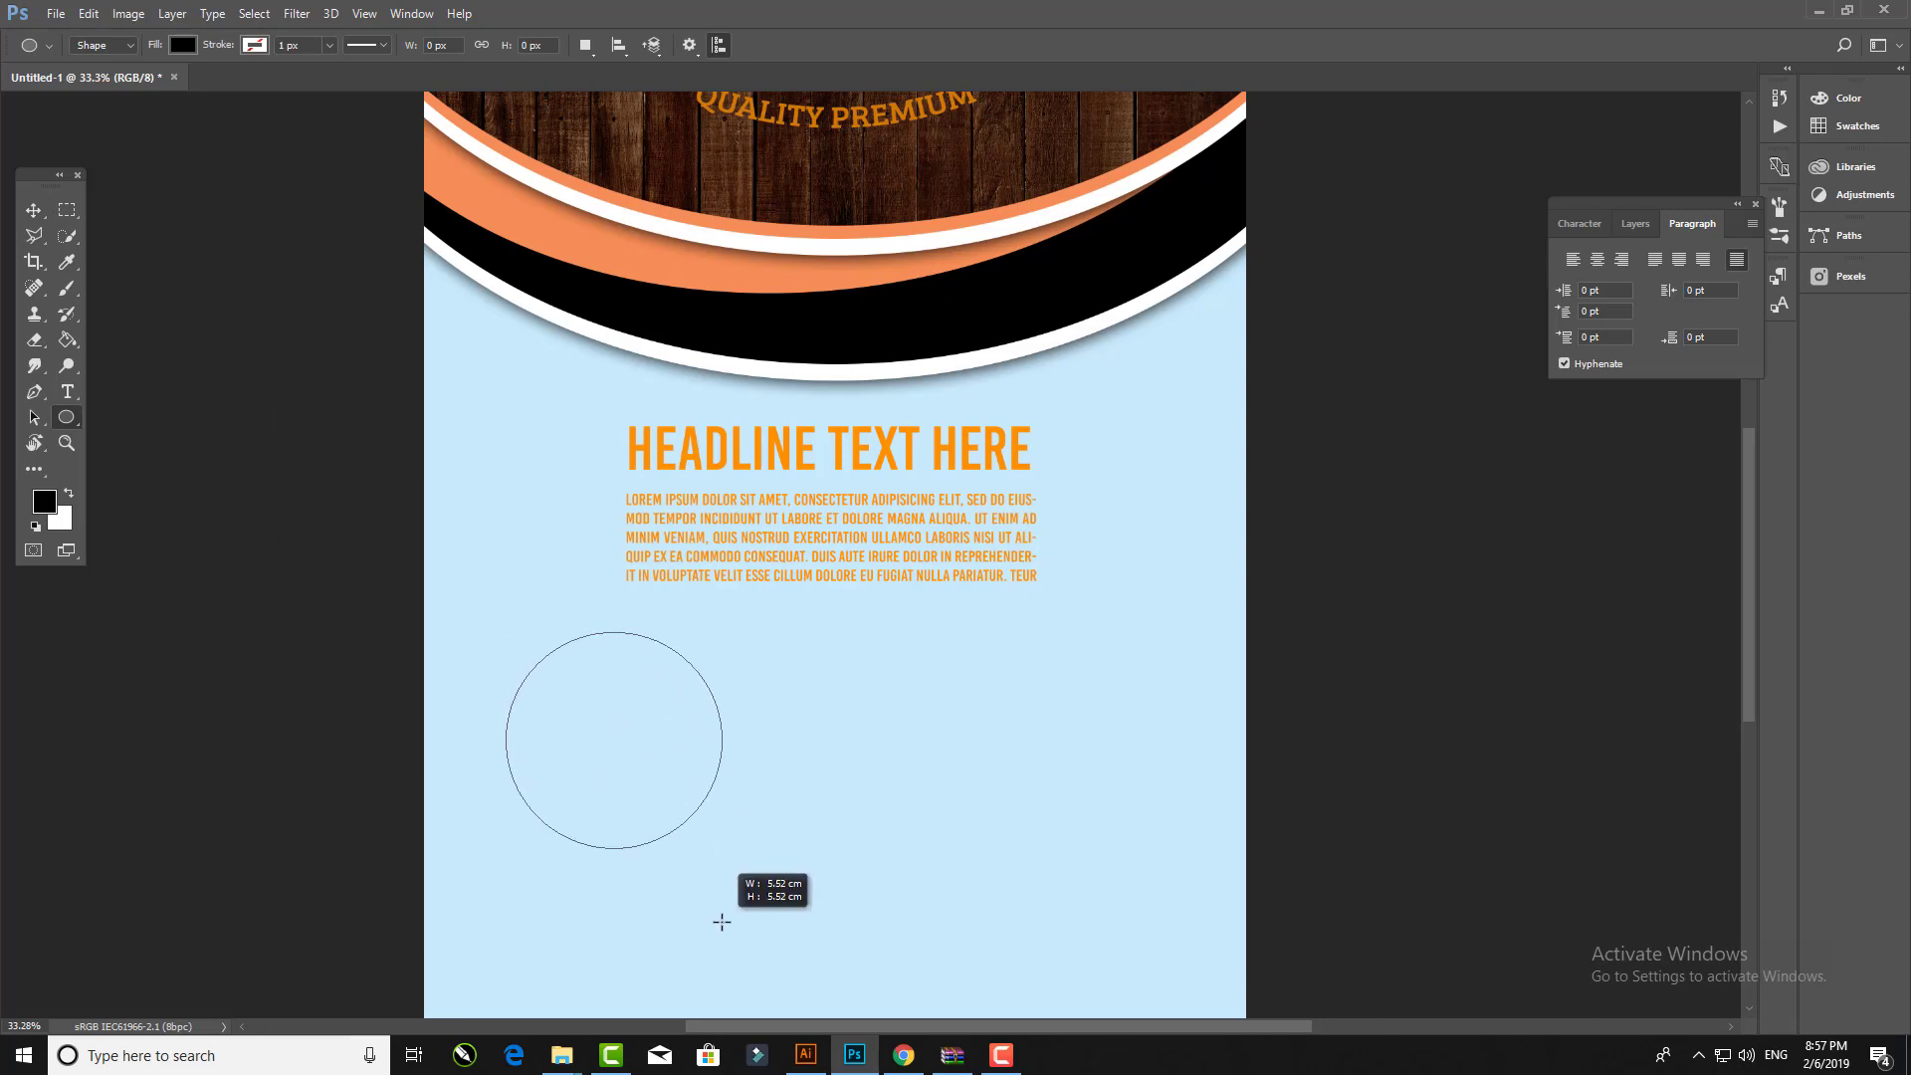
pyautogui.click(33, 210)
# Step: Place the 322 food photo as a linked image, scaled down over the circle
pyautogui.click(56, 14)
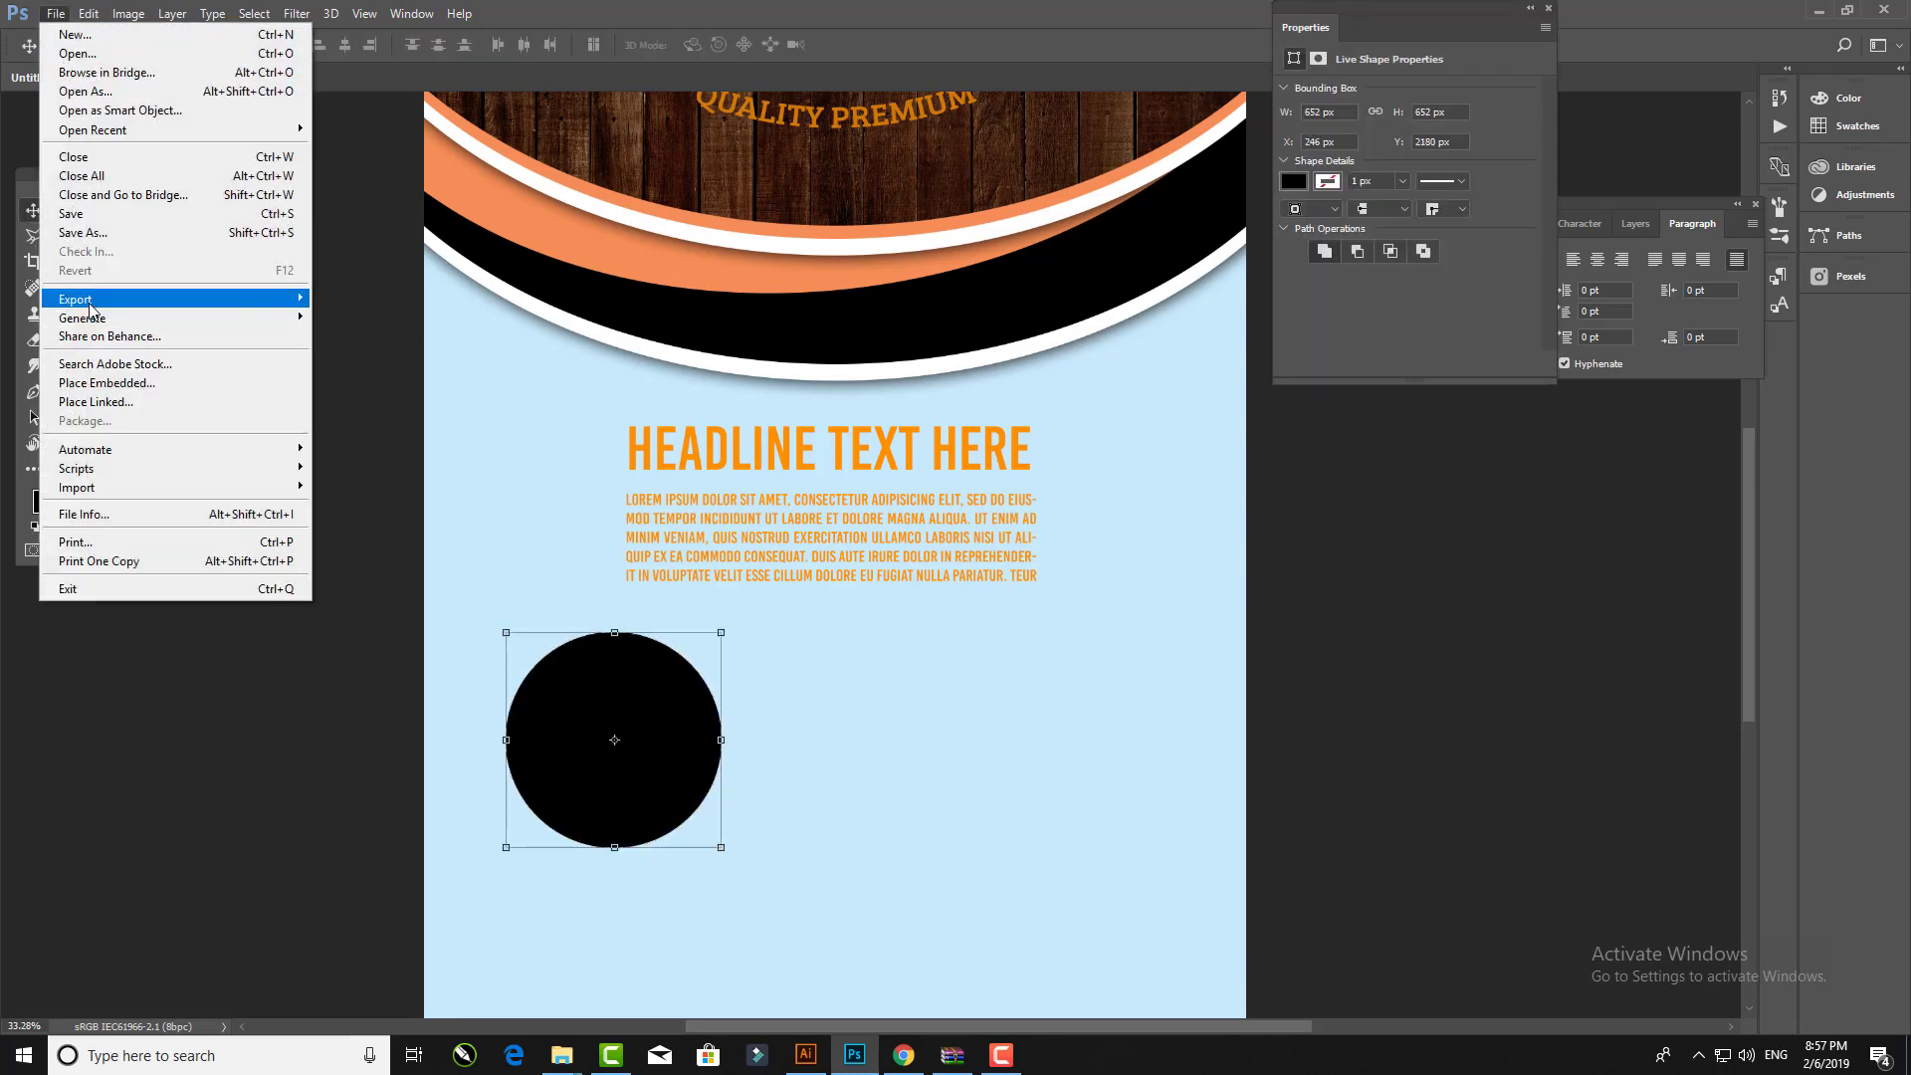
pyautogui.click(96, 401)
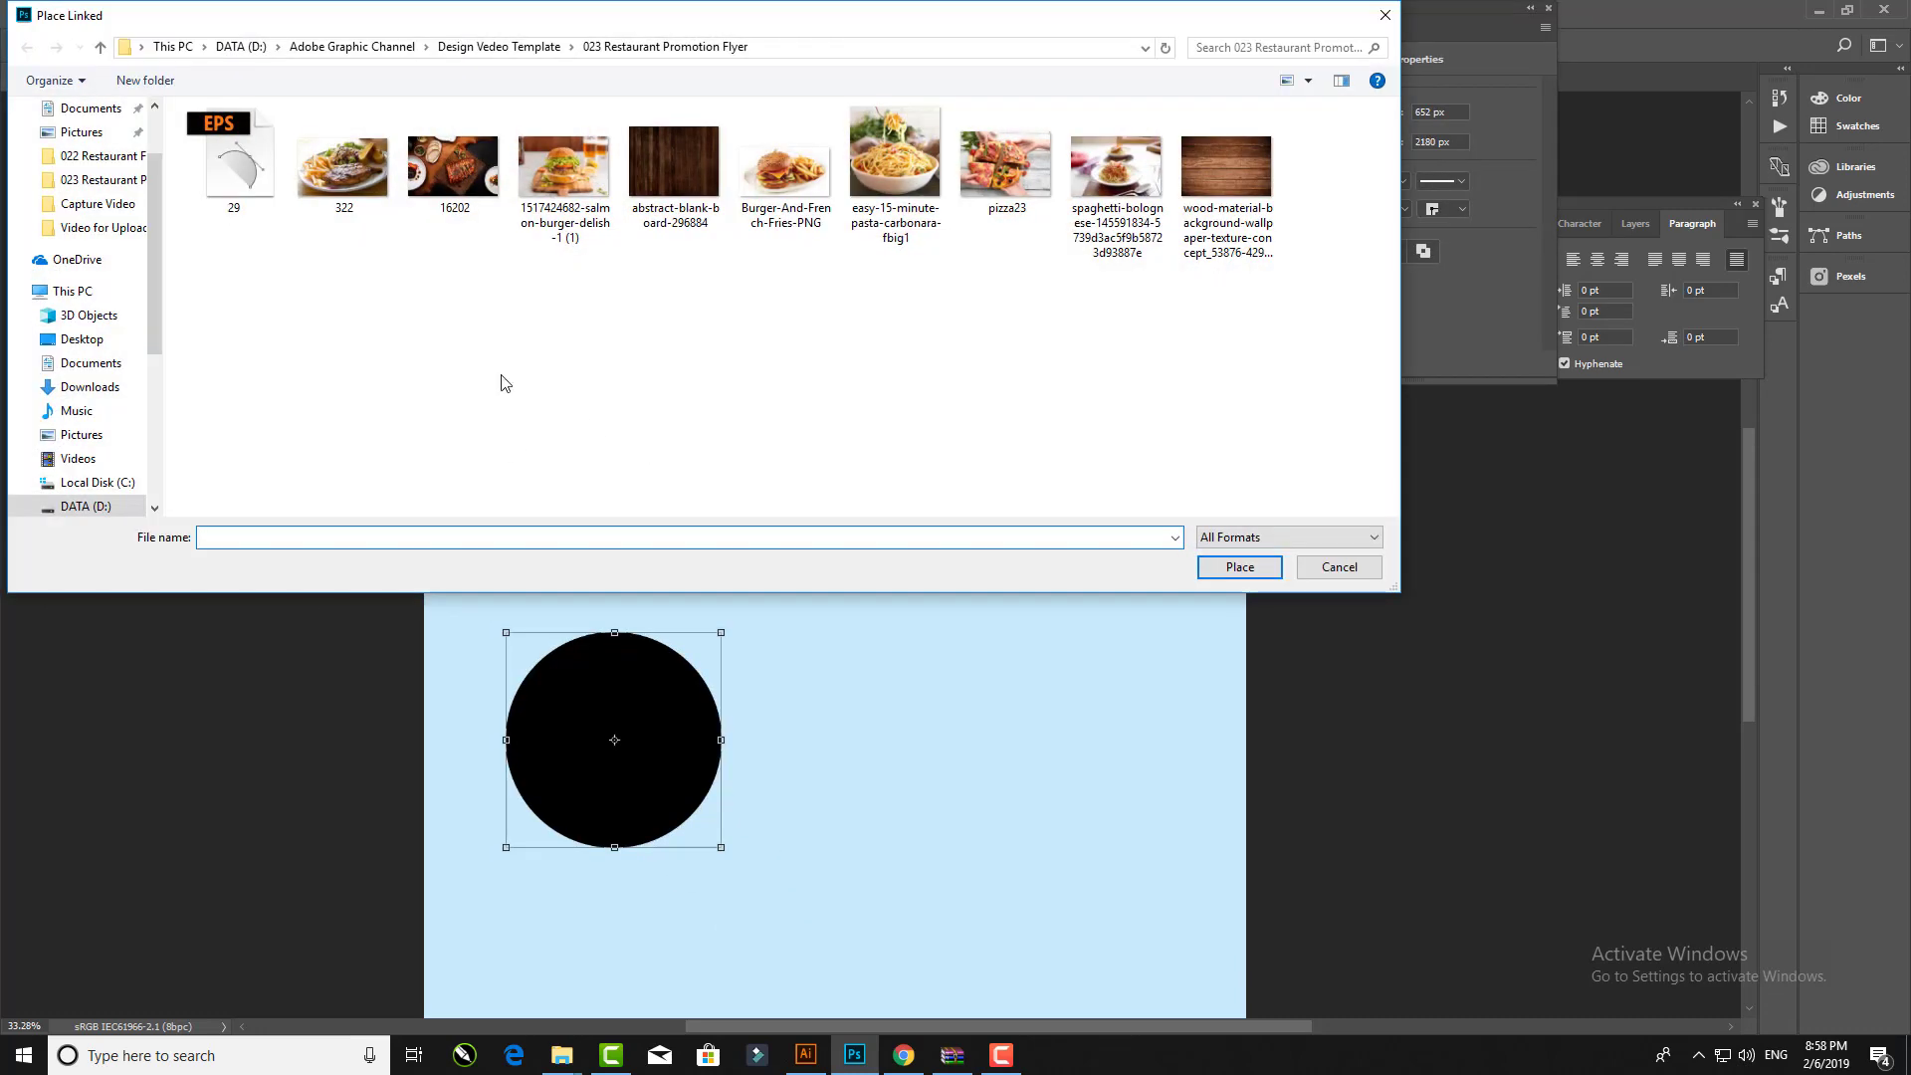
pyautogui.doubleClick(343, 165)
pyautogui.moveTo(1244, 294)
pyautogui.mouseDown()
pyautogui.moveTo(1084, 356)
pyautogui.moveTo(812, 577)
pyautogui.moveTo(731, 701)
pyautogui.mouseUp()
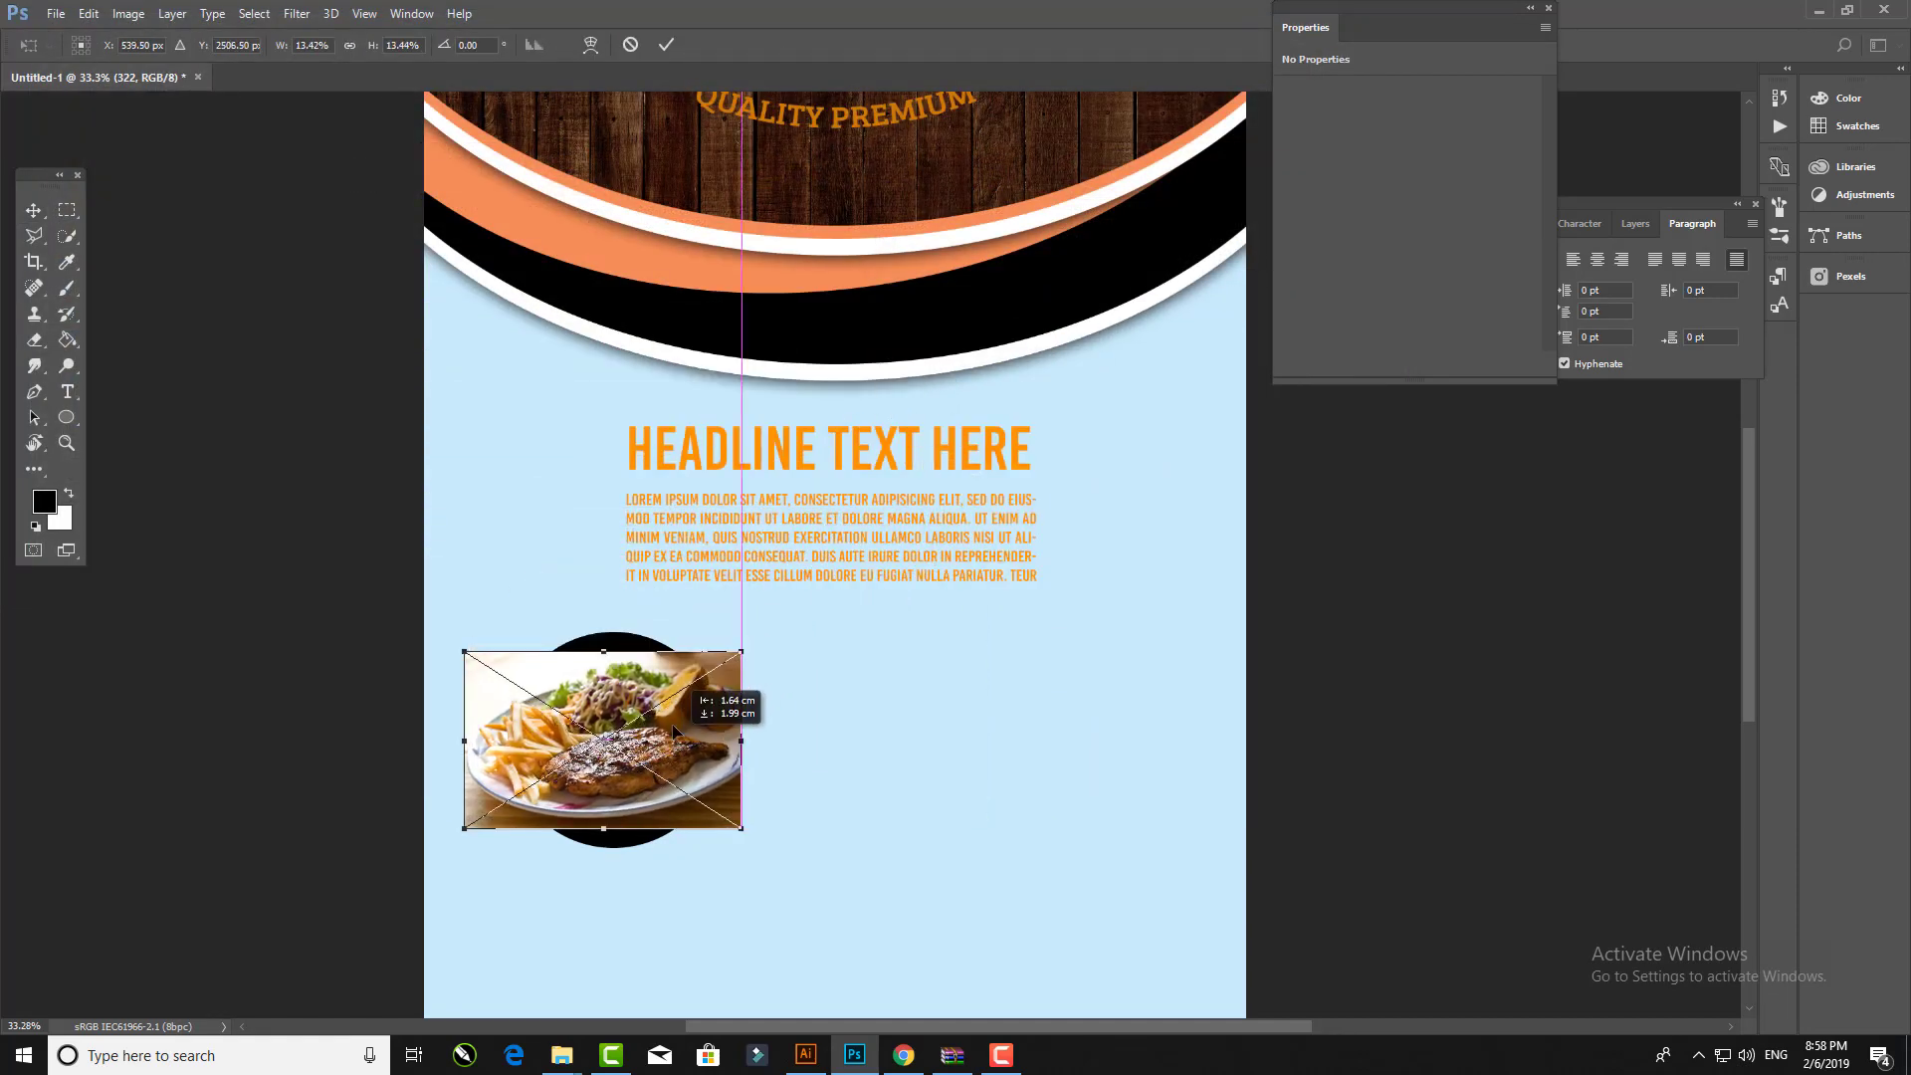
pyautogui.moveTo(747, 811); pyautogui.dragTo(827, 862)
pyautogui.press('Return')
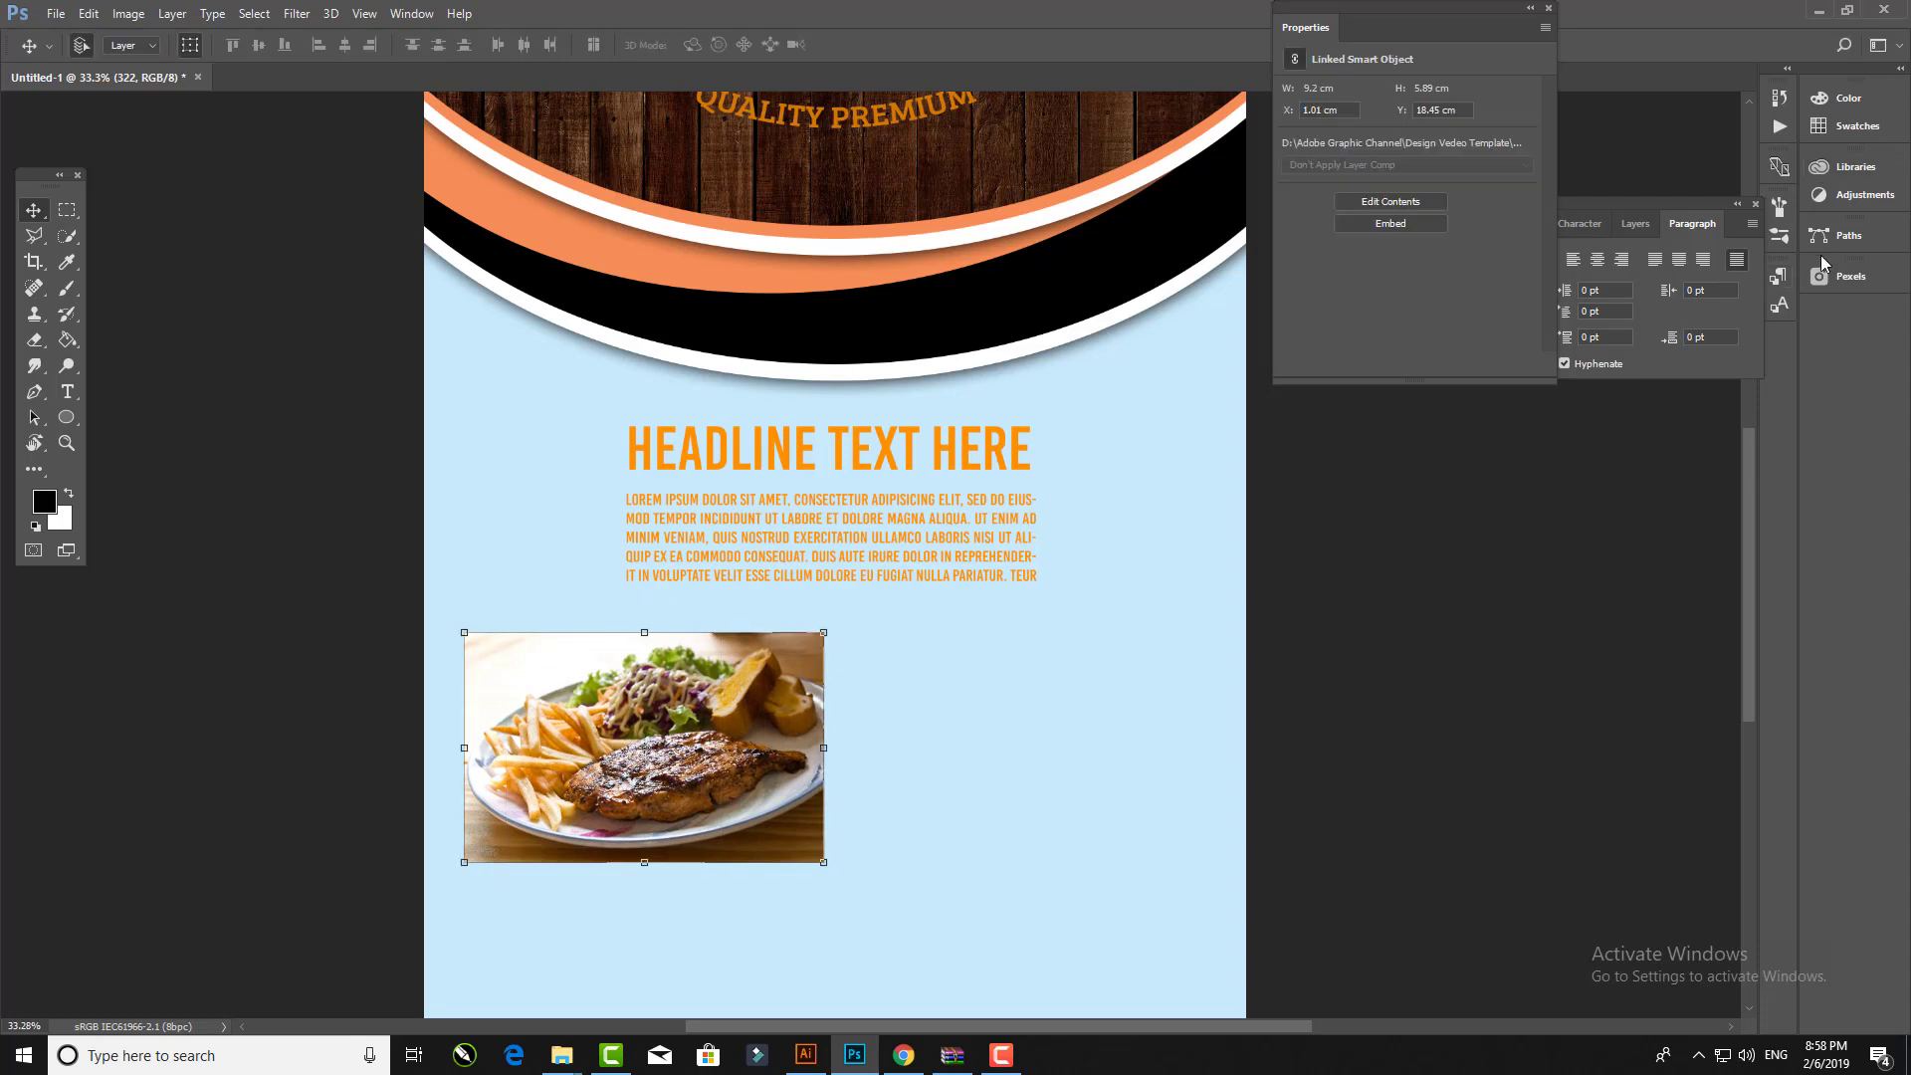
# Step: Clip the food photo into the circle shape from the Layers panel
pyautogui.click(1755, 203)
pyautogui.click(1548, 9)
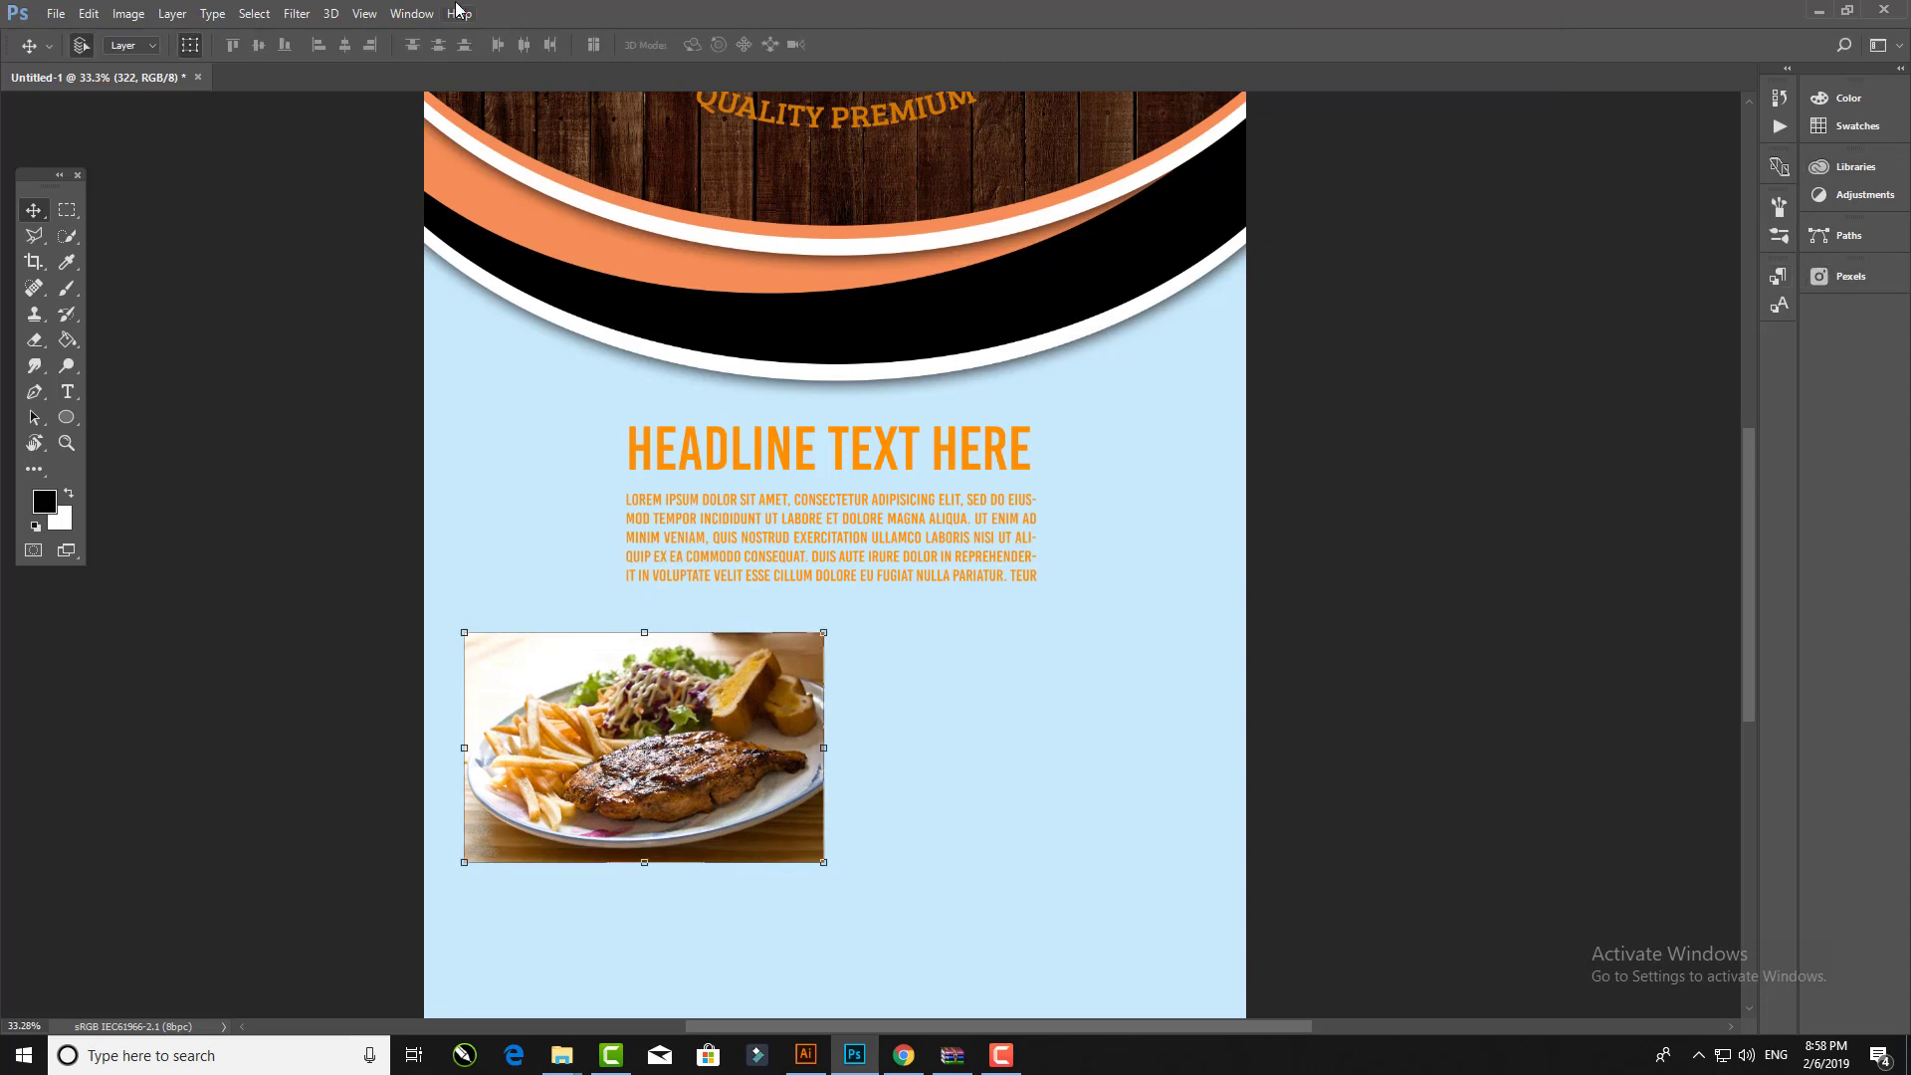
pyautogui.click(411, 13)
pyautogui.click(484, 436)
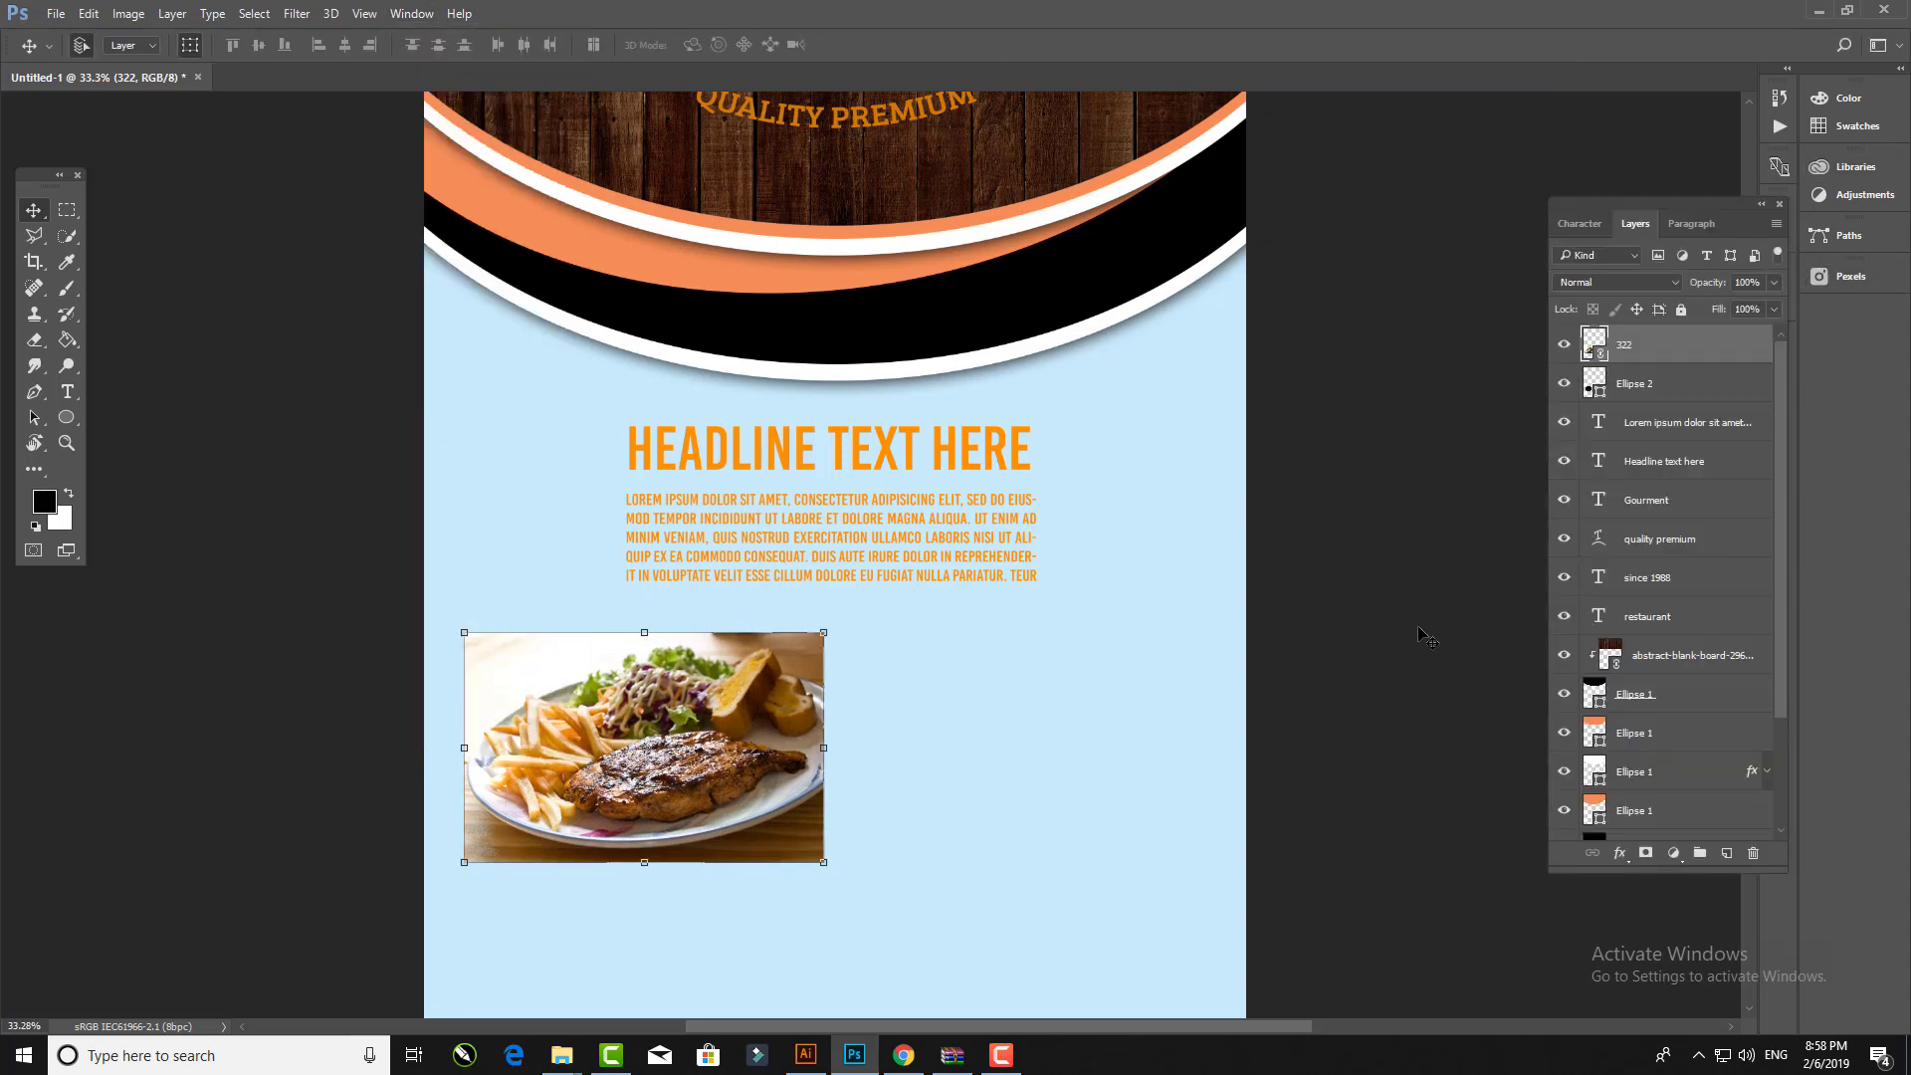
pyautogui.keyDown('alt'); pyautogui.click(1617, 362); pyautogui.keyUp('alt')
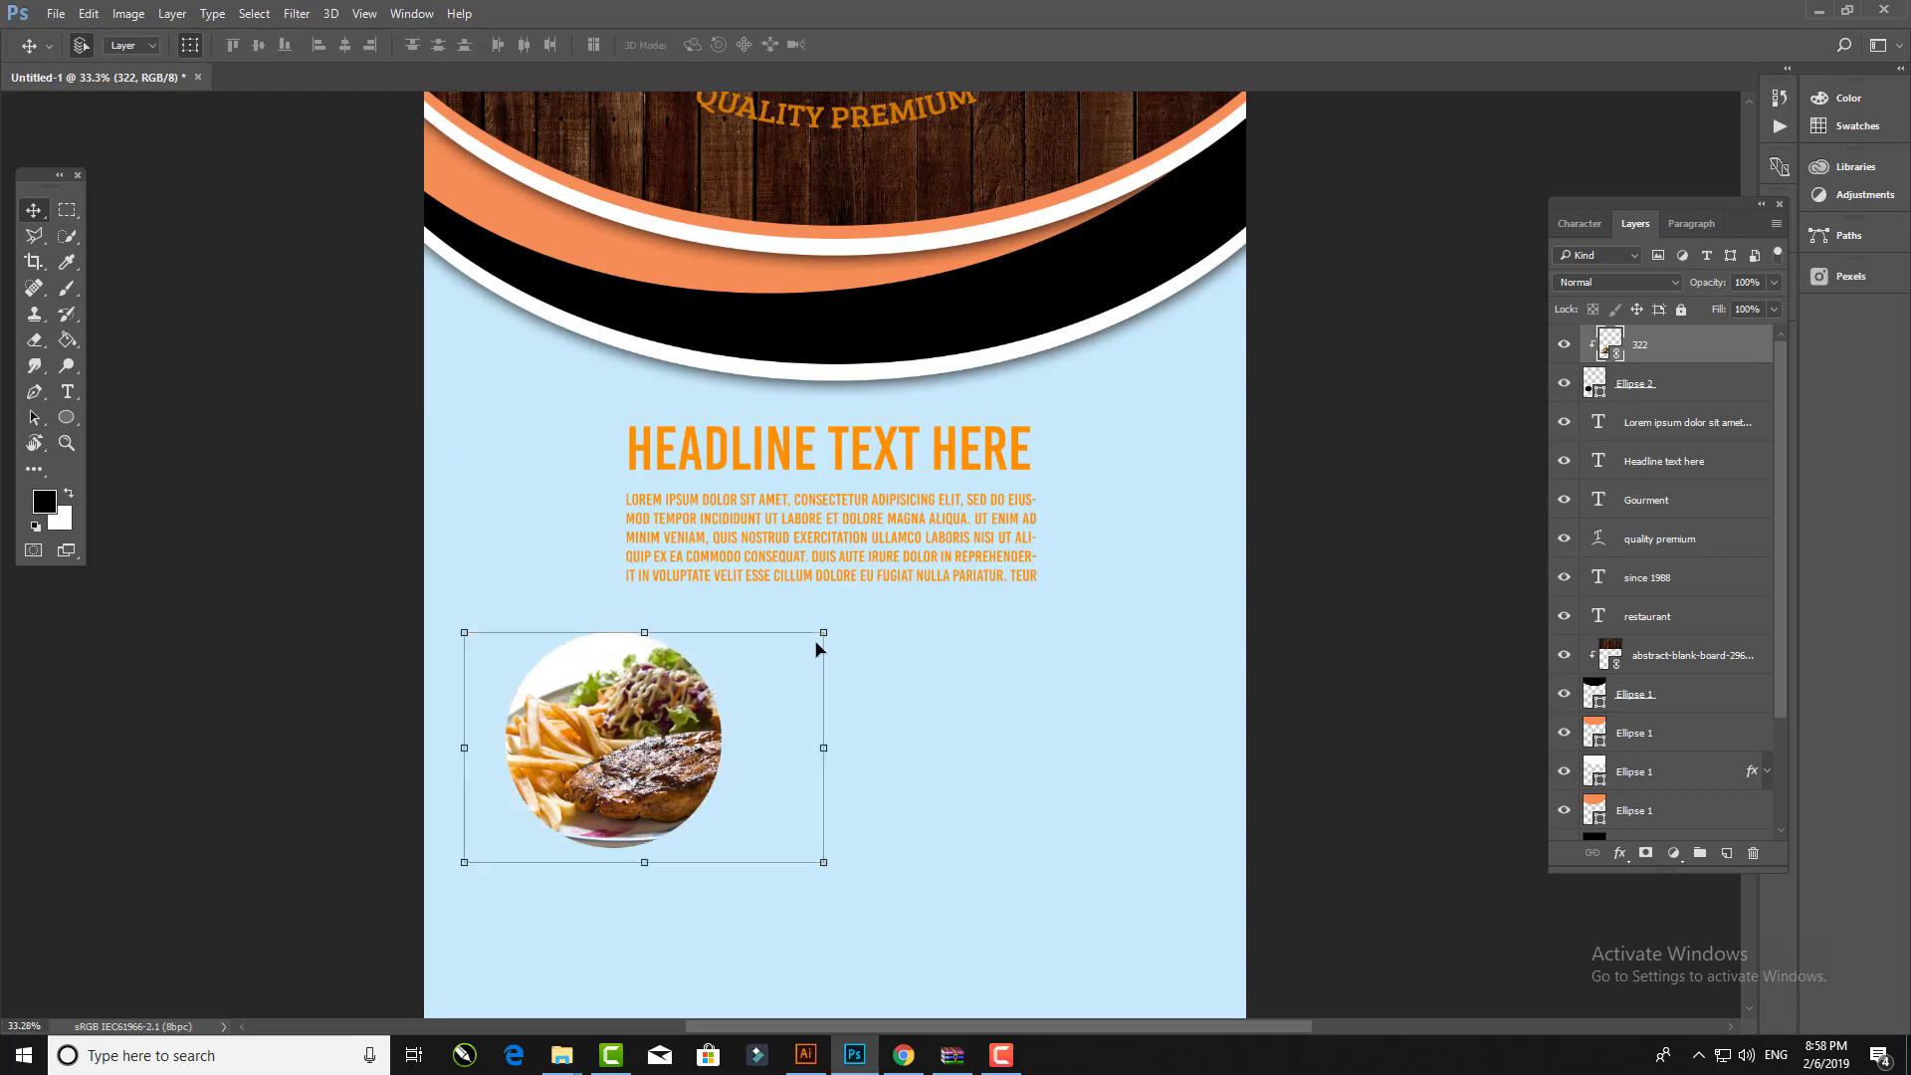
# Step: Make two copies of the photo circle, staggered right and below
pyautogui.scroll(3, 587, 687)
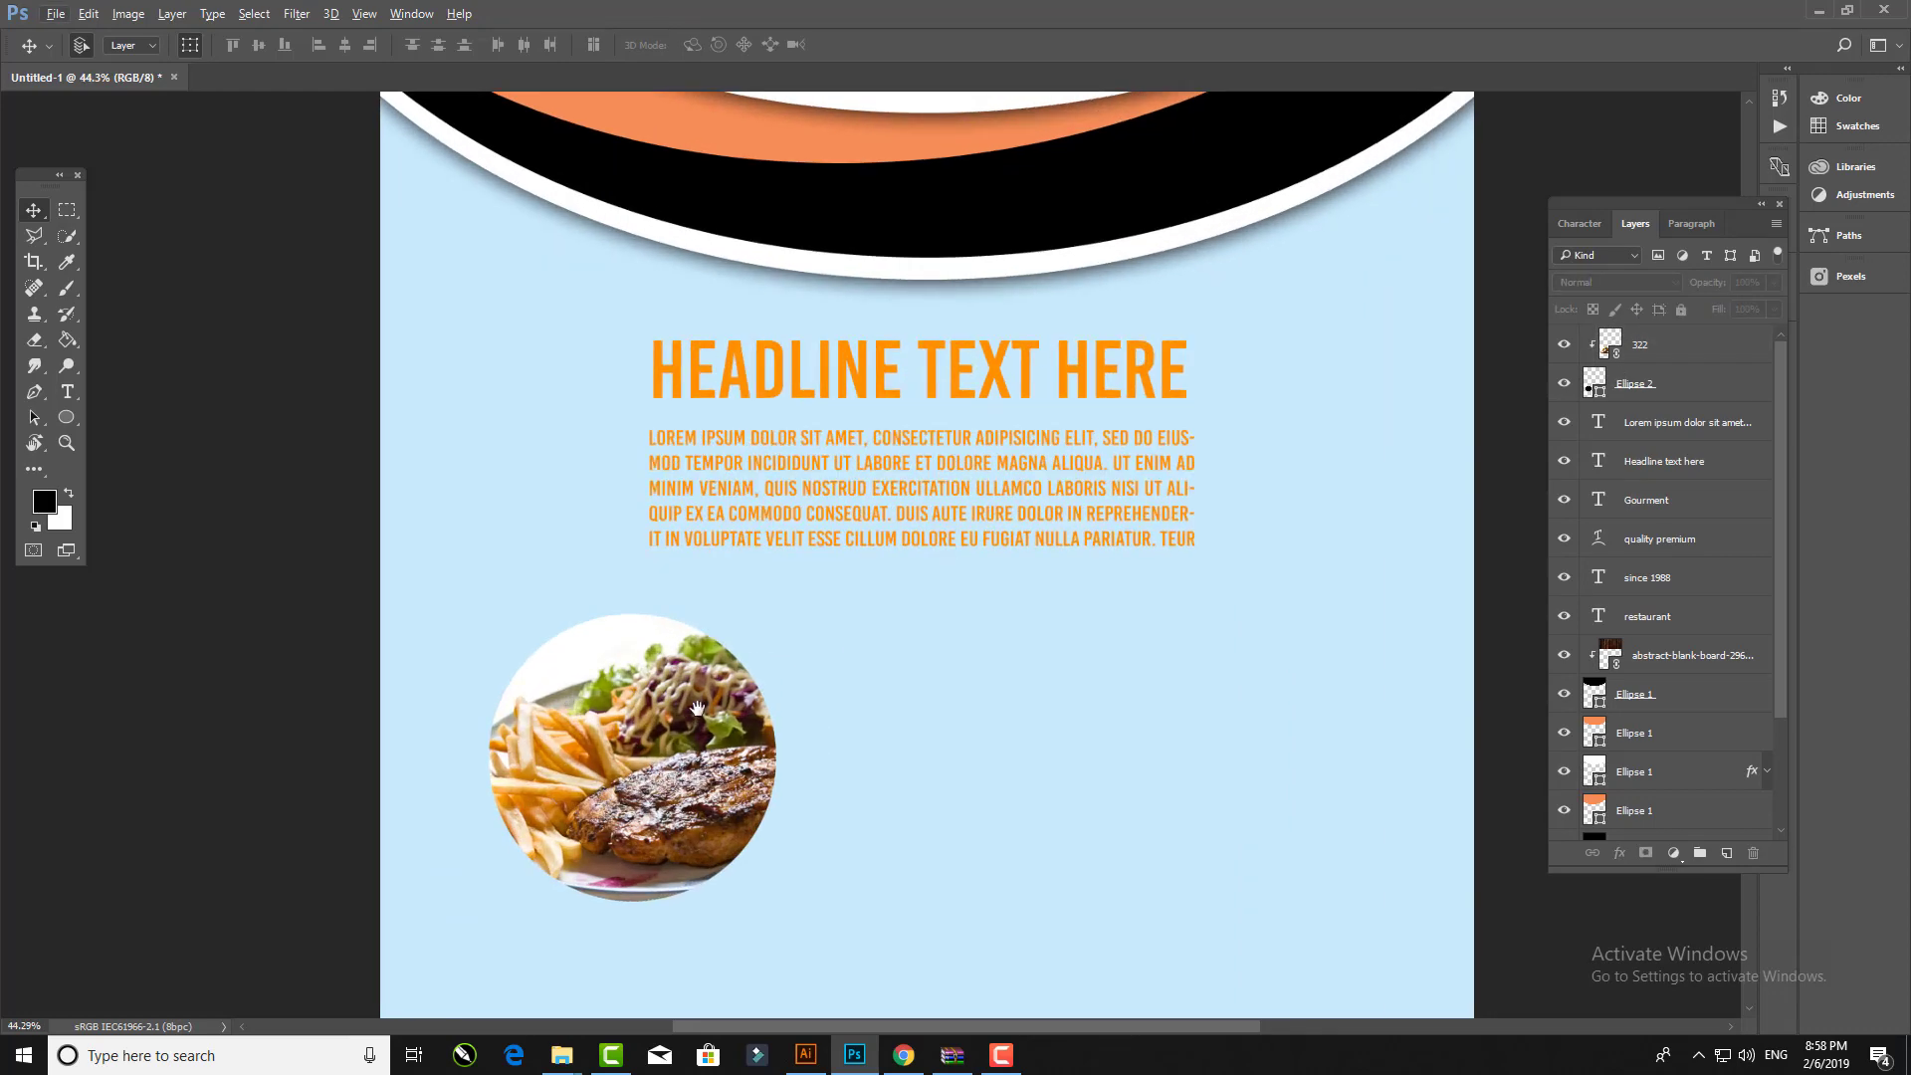
pyautogui.keyDown('shift'); pyautogui.click(1638, 397); pyautogui.keyUp('shift')
pyautogui.hotkey('ctrl', 'j')
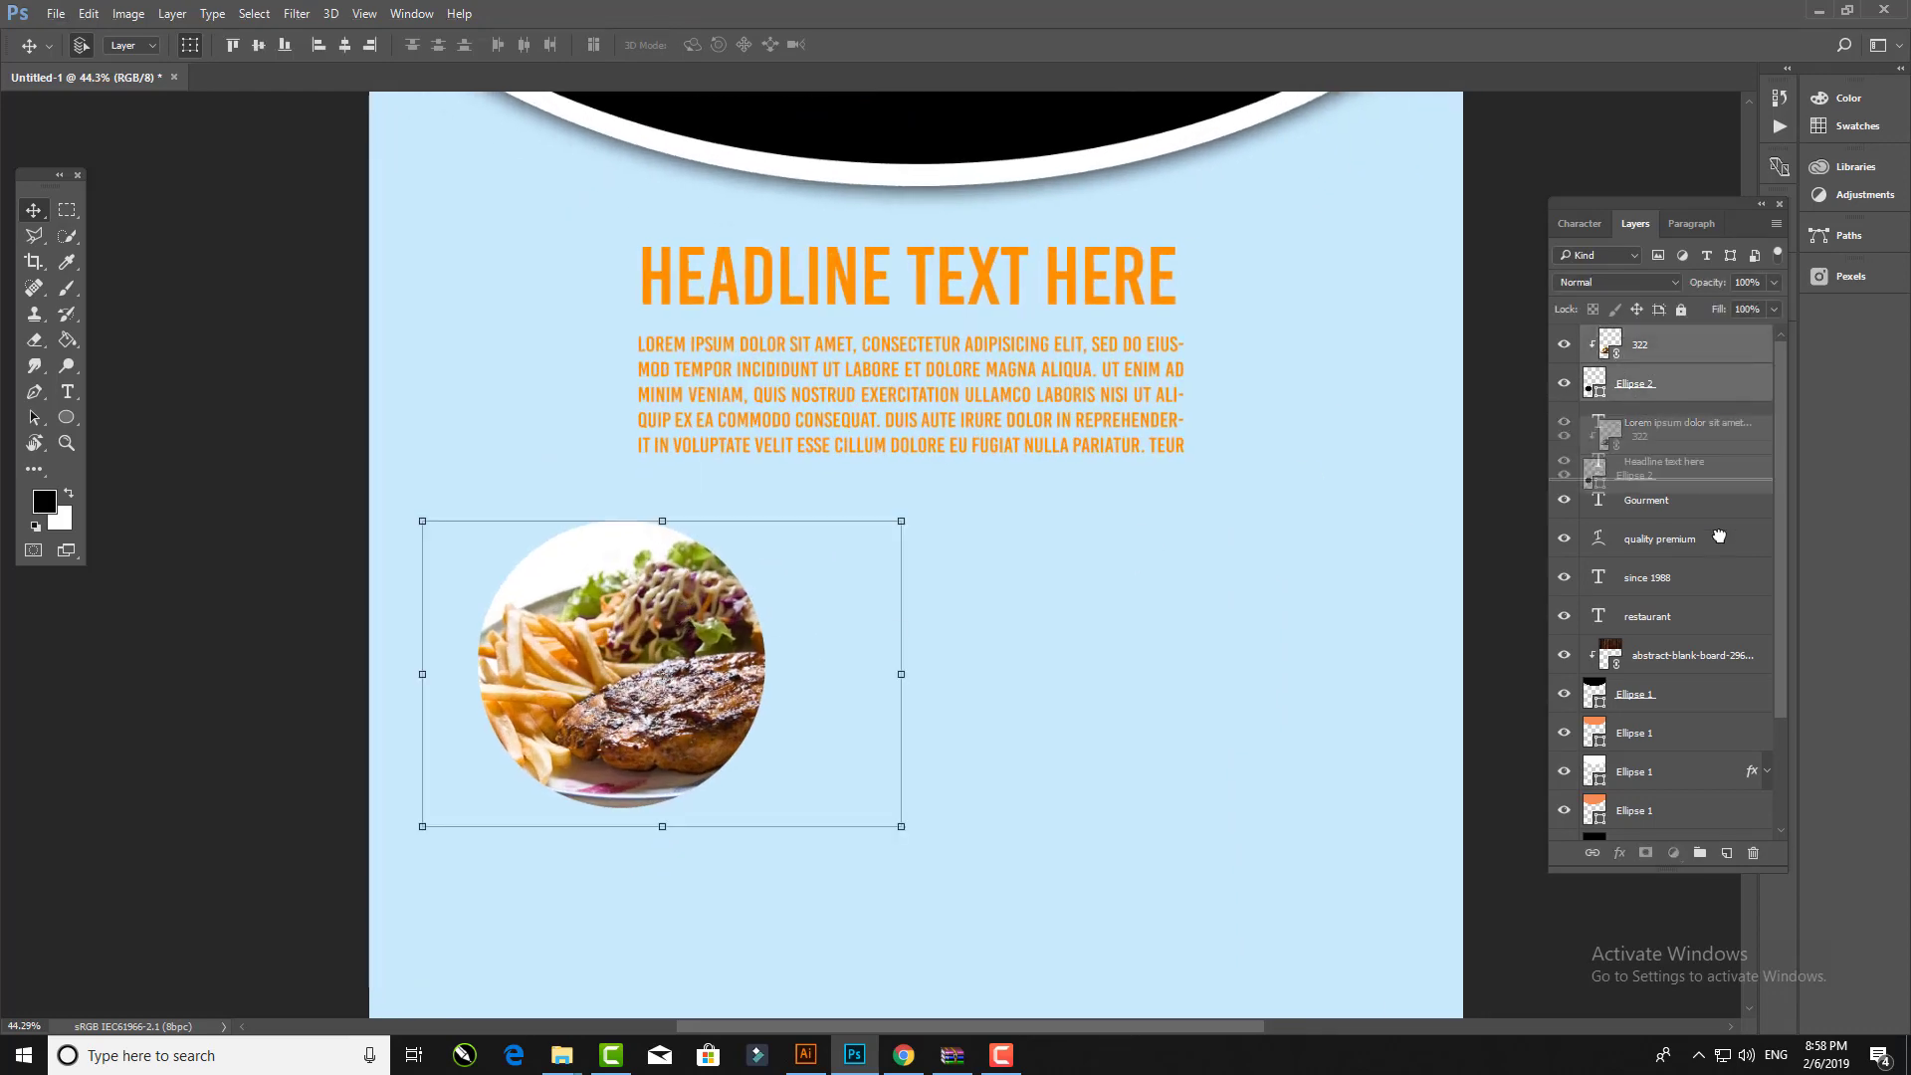
pyautogui.moveTo(763, 722)
pyautogui.mouseDown()
pyautogui.moveTo(1190, 722)
pyautogui.moveTo(1308, 743)
pyautogui.mouseUp()
pyautogui.moveTo(1197, 744); pyautogui.dragTo(1179, 472)
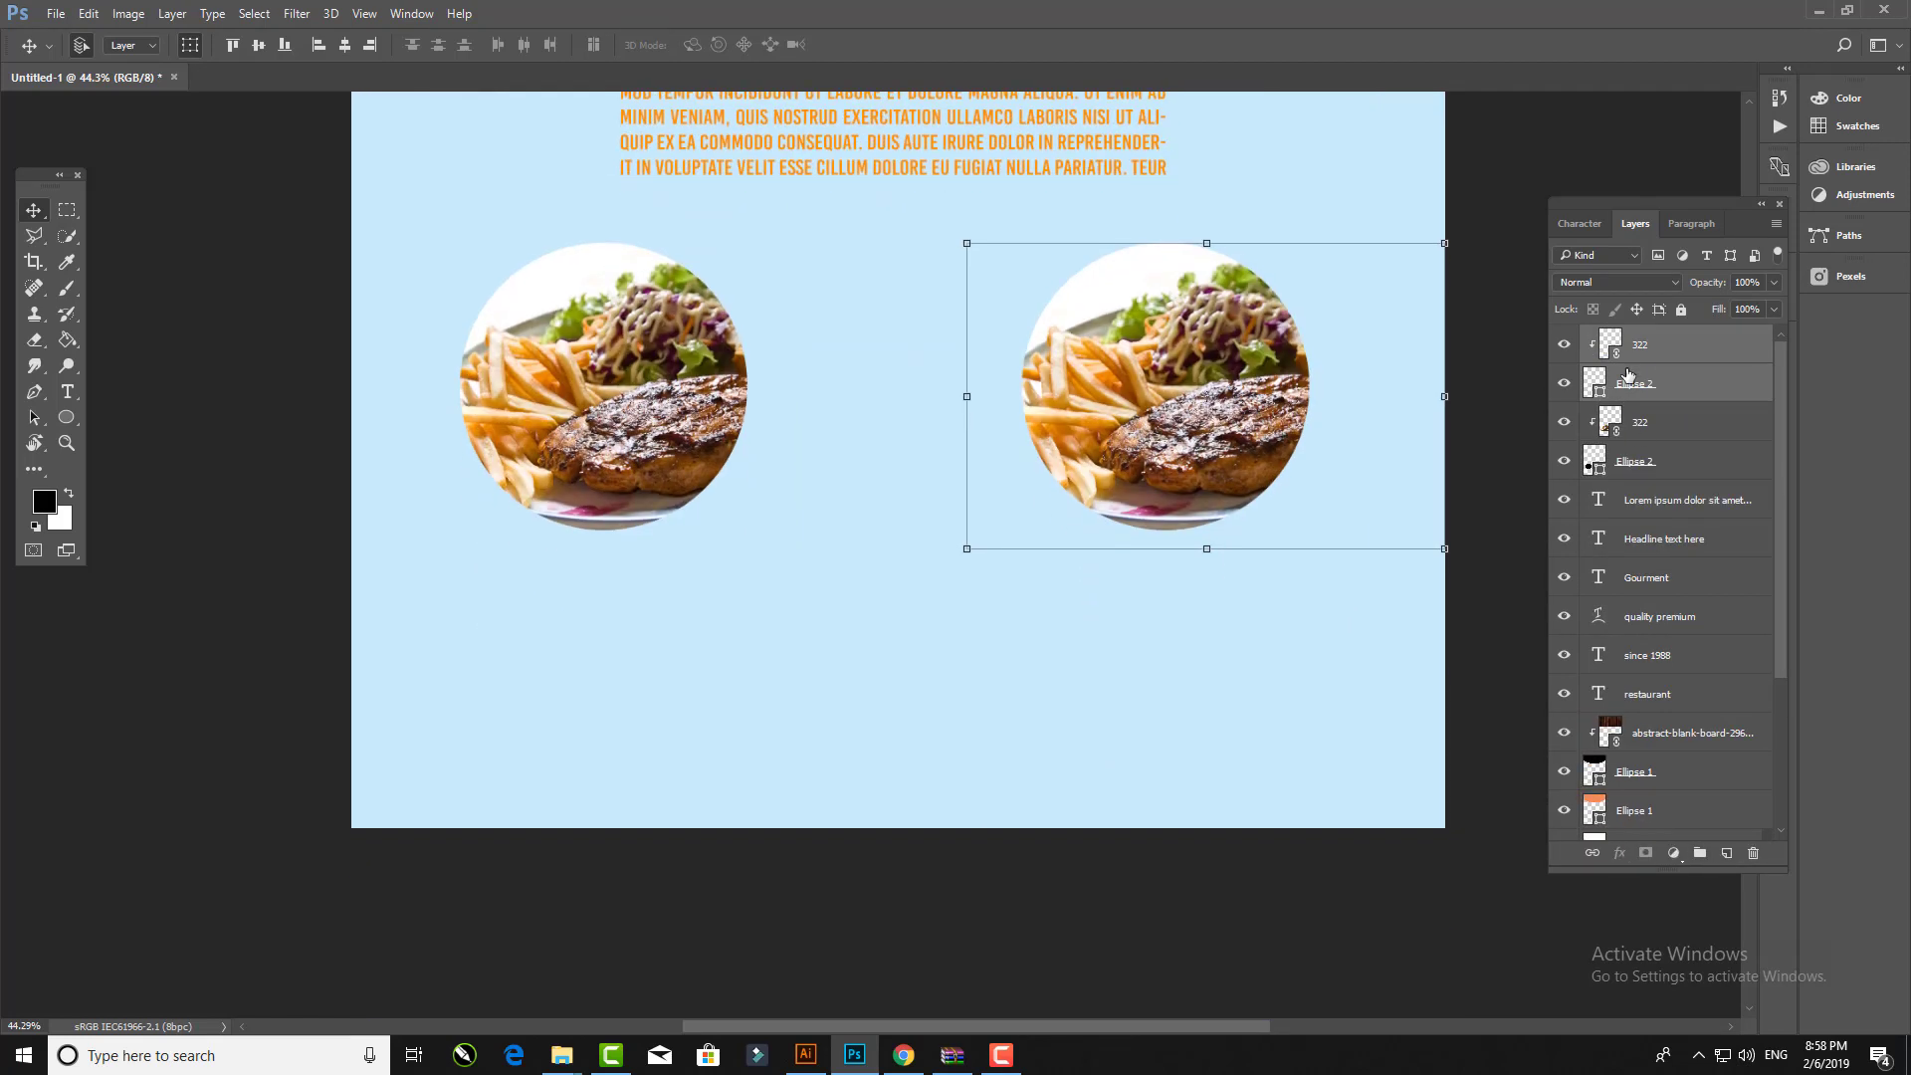
pyautogui.hotkey('ctrl', 'j')
pyautogui.moveTo(1045, 437)
pyautogui.mouseDown()
pyautogui.moveTo(974, 468)
pyautogui.moveTo(767, 640)
pyautogui.mouseUp()
# Step: Shift the entire design up slightly on the page
pyautogui.hotkey('ctrl', '0')
pyautogui.hotkey('ctrl', 'alt', 'a')
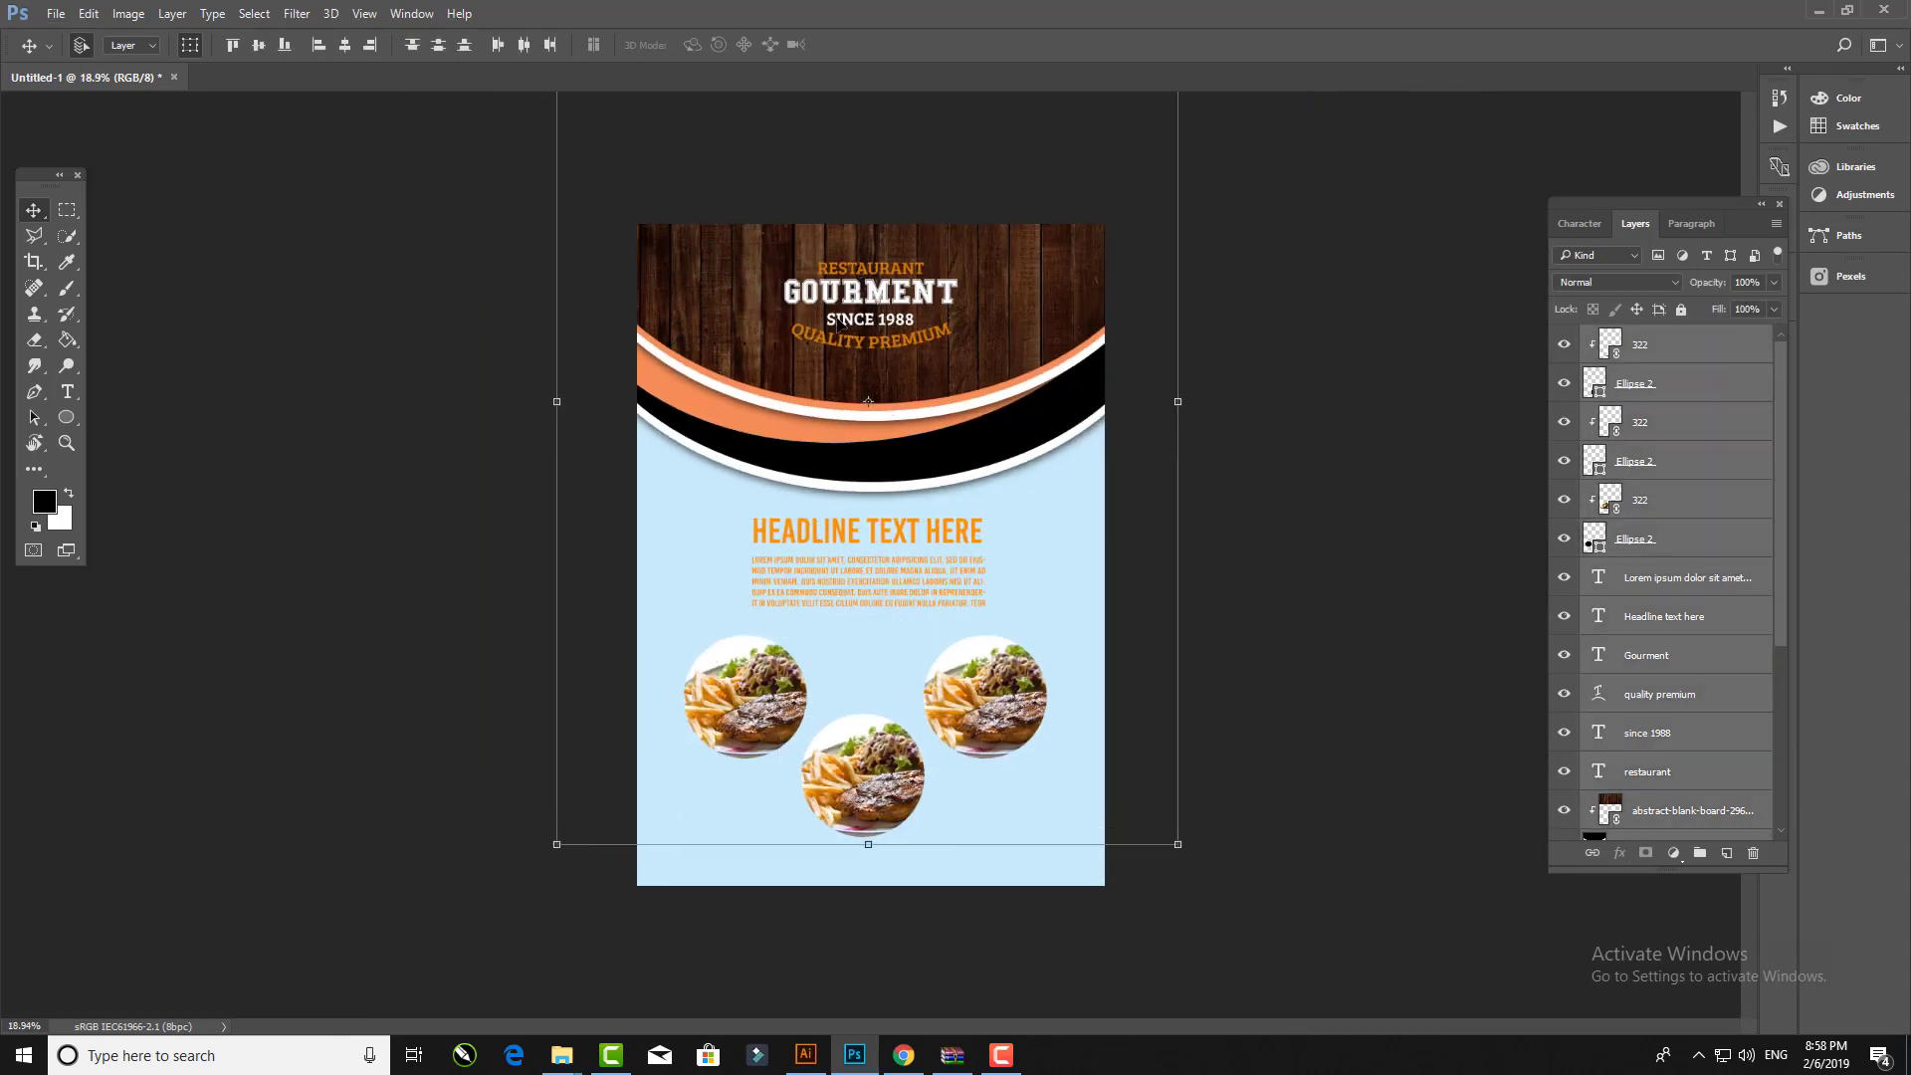
pyautogui.moveTo(777, 231); pyautogui.dragTo(776, 209)
pyautogui.click(1386, 353)
# Step: Move the RESTAURANT, GOURMENT, since 1988 and QUALITY PREMIUM titles down a little
pyautogui.scroll(3, 878, 423)
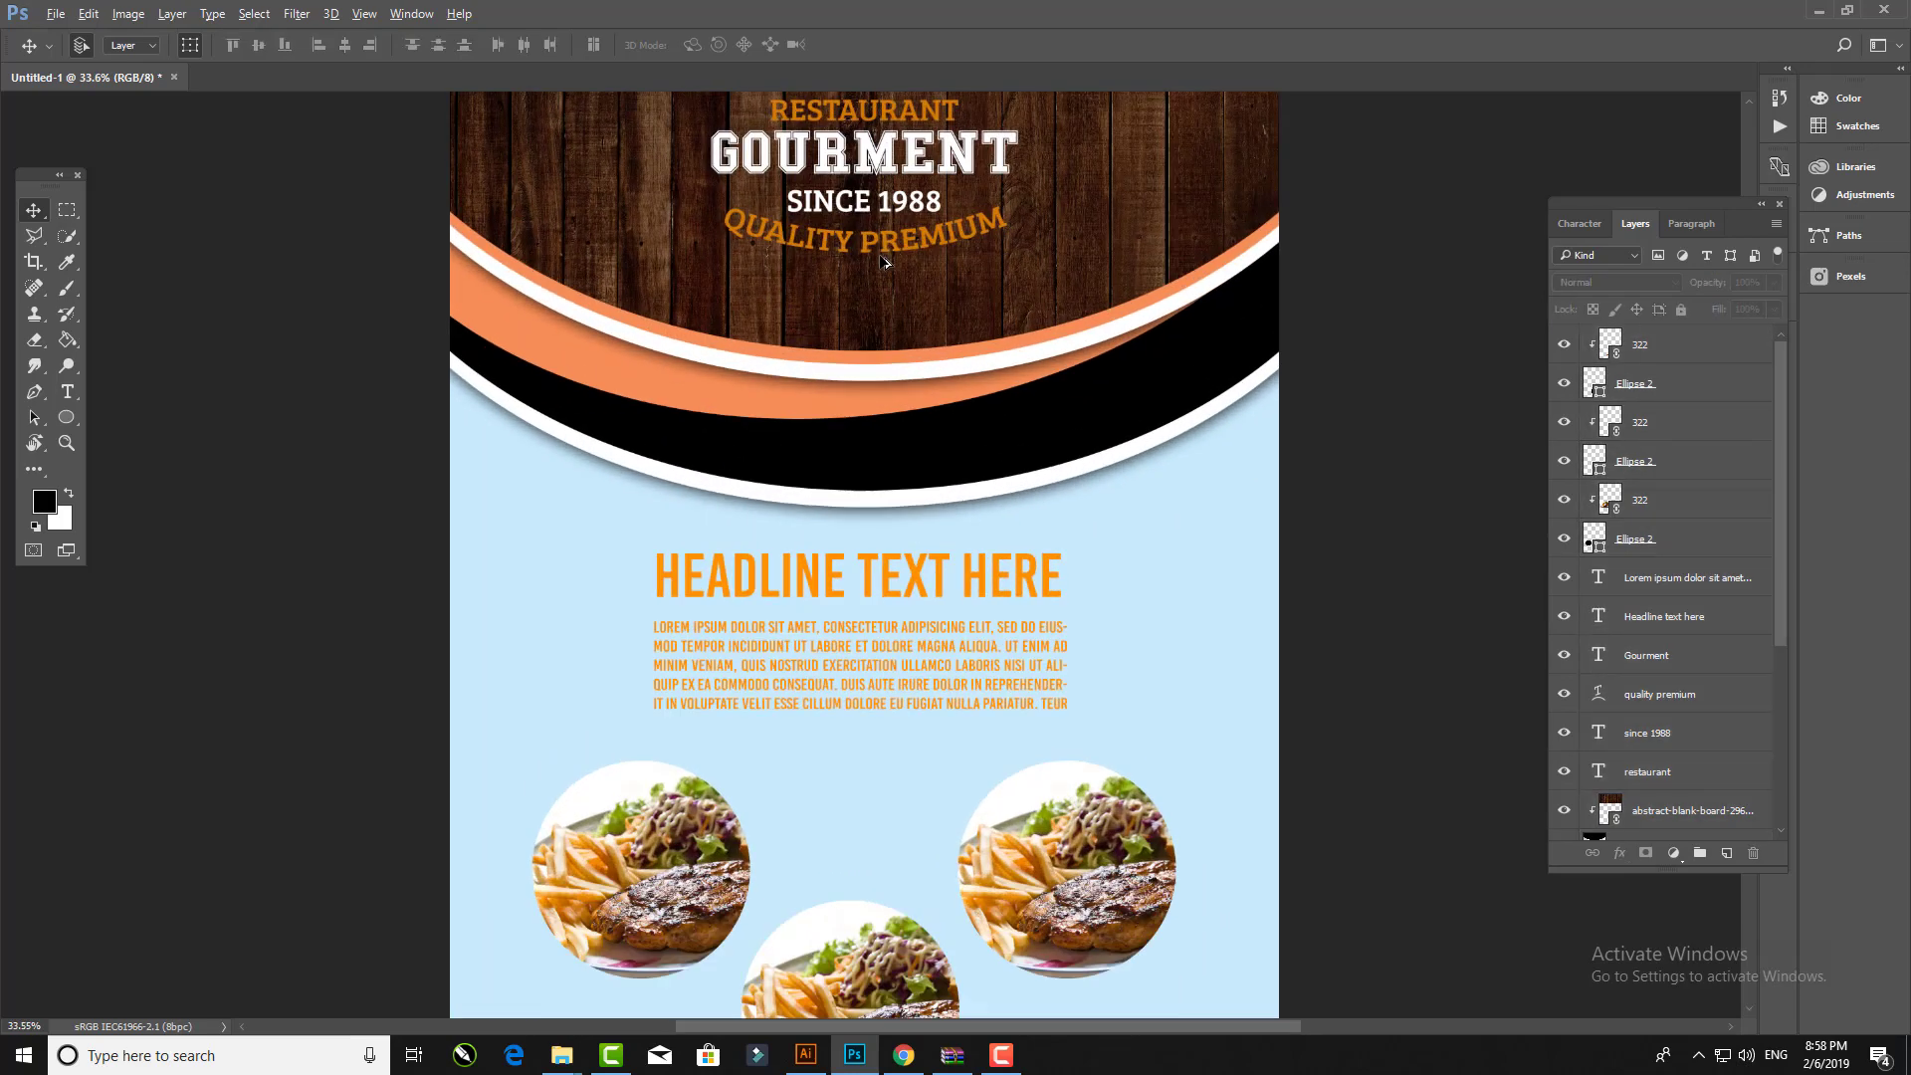
pyautogui.click(864, 113)
pyautogui.keyDown('shift'); pyautogui.click(868, 155); pyautogui.keyUp('shift')
pyautogui.keyDown('shift'); pyautogui.click(914, 203); pyautogui.keyUp('shift')
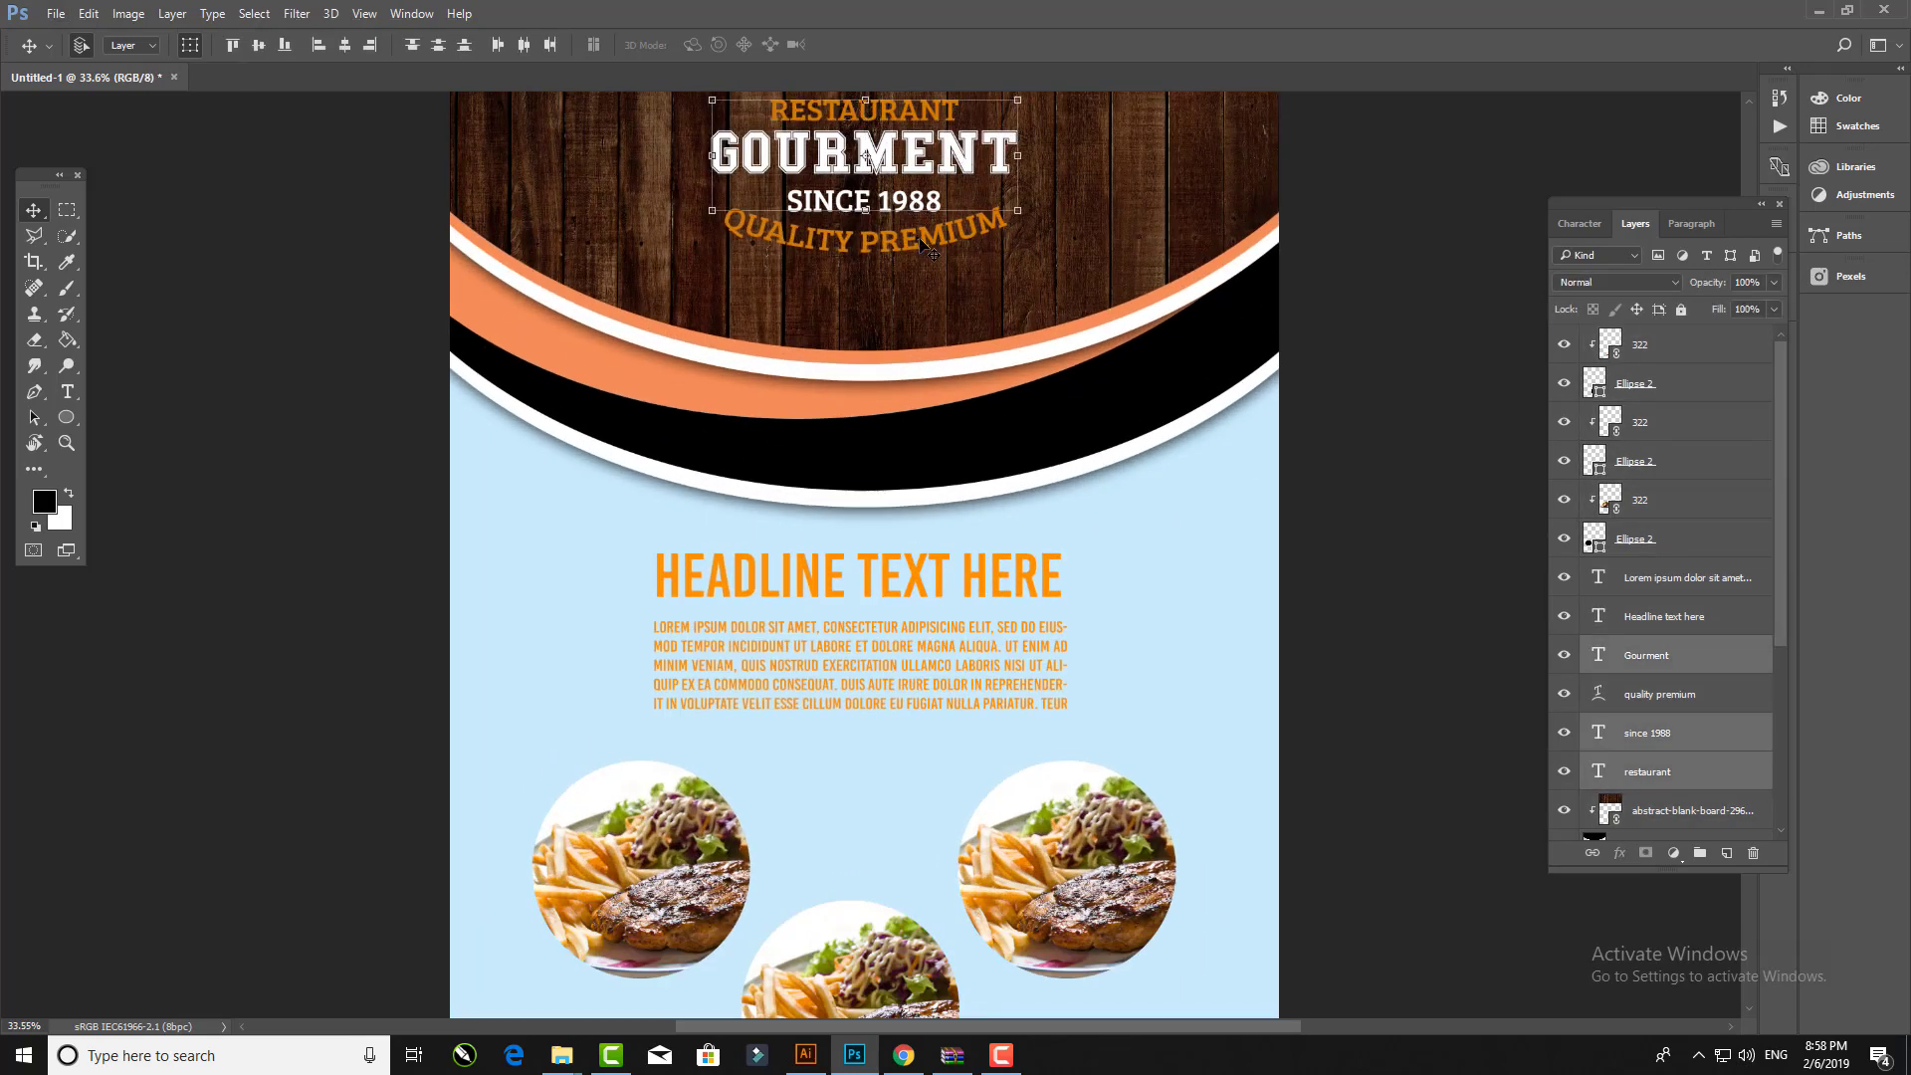
pyautogui.keyDown('shift'); pyautogui.click(925, 248); pyautogui.keyUp('shift')
pyautogui.moveTo(926, 249); pyautogui.dragTo(925, 299)
# Step: Select the right circle's photo layer among the food circle layers
pyautogui.scroll(-2, 973, 338)
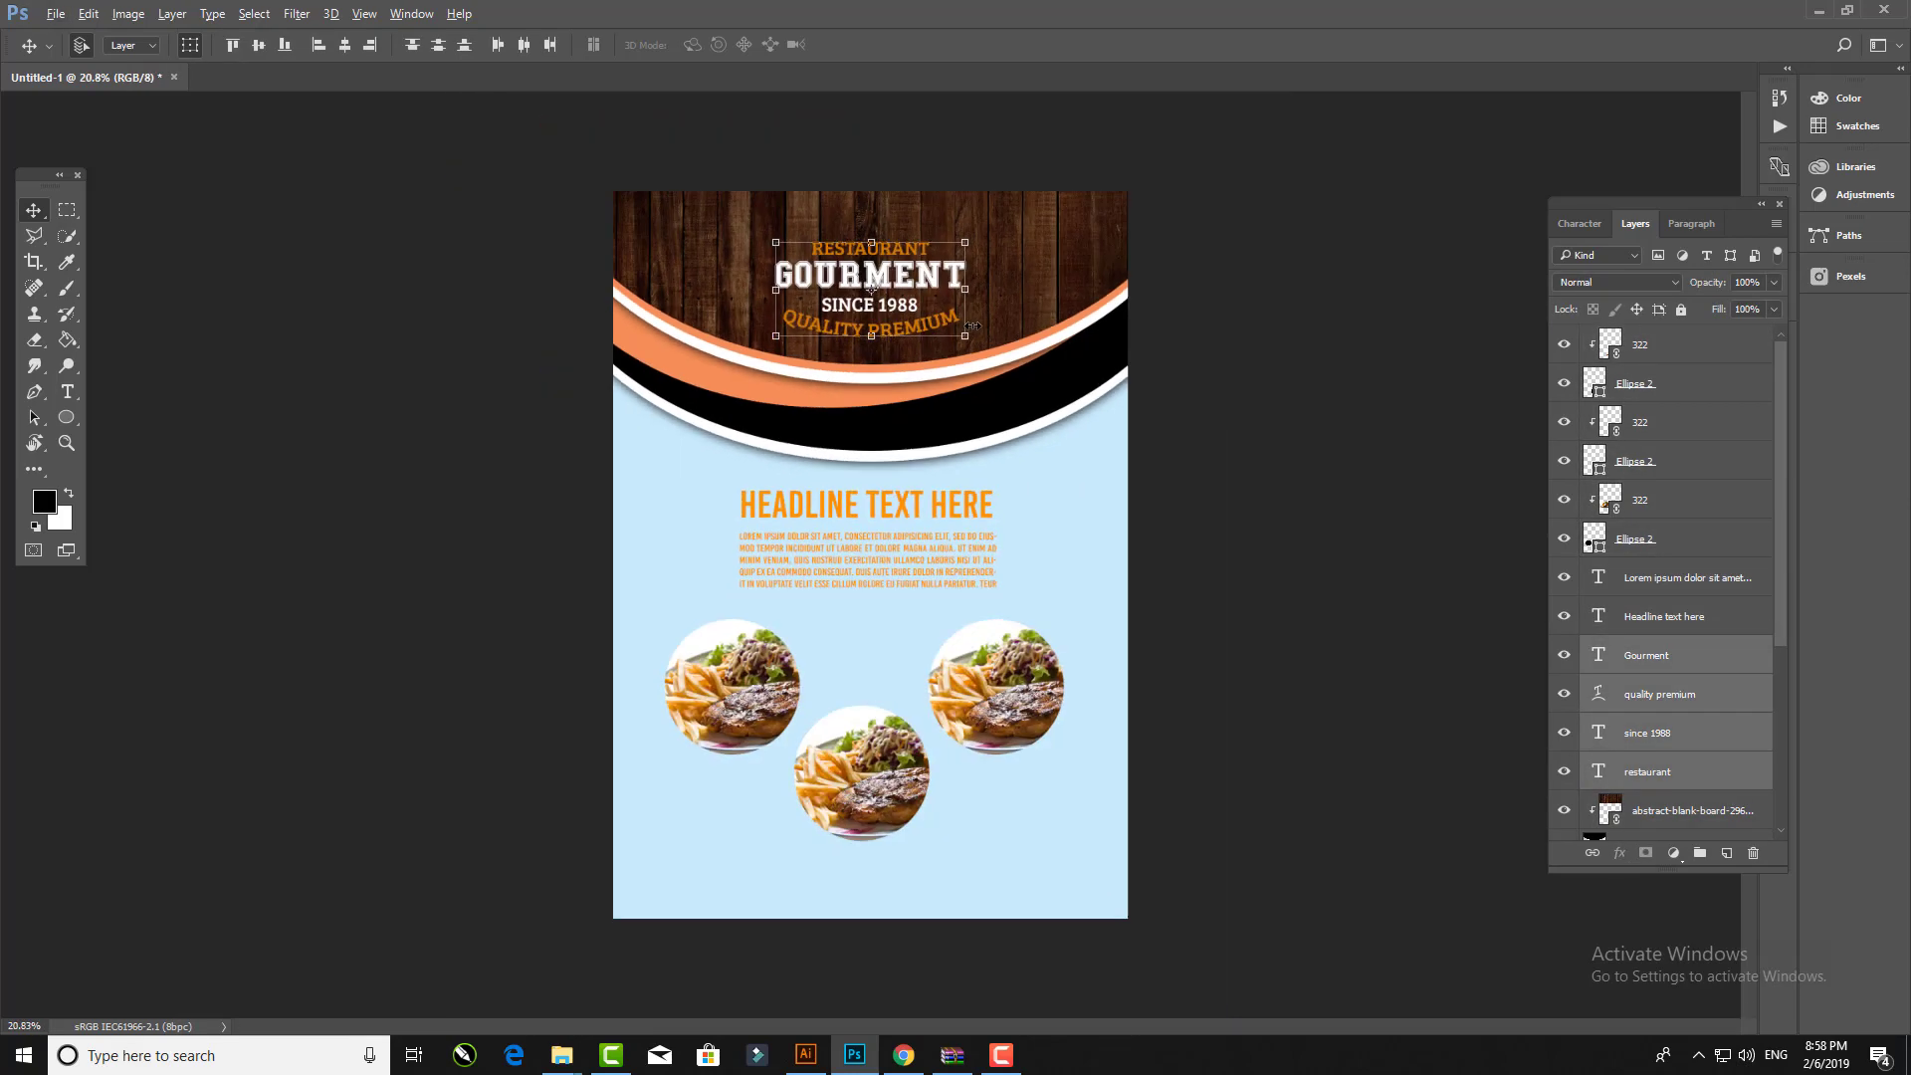
pyautogui.moveTo(1234, 816); pyautogui.dragTo(756, 637)
pyautogui.scroll(1, 1004, 705)
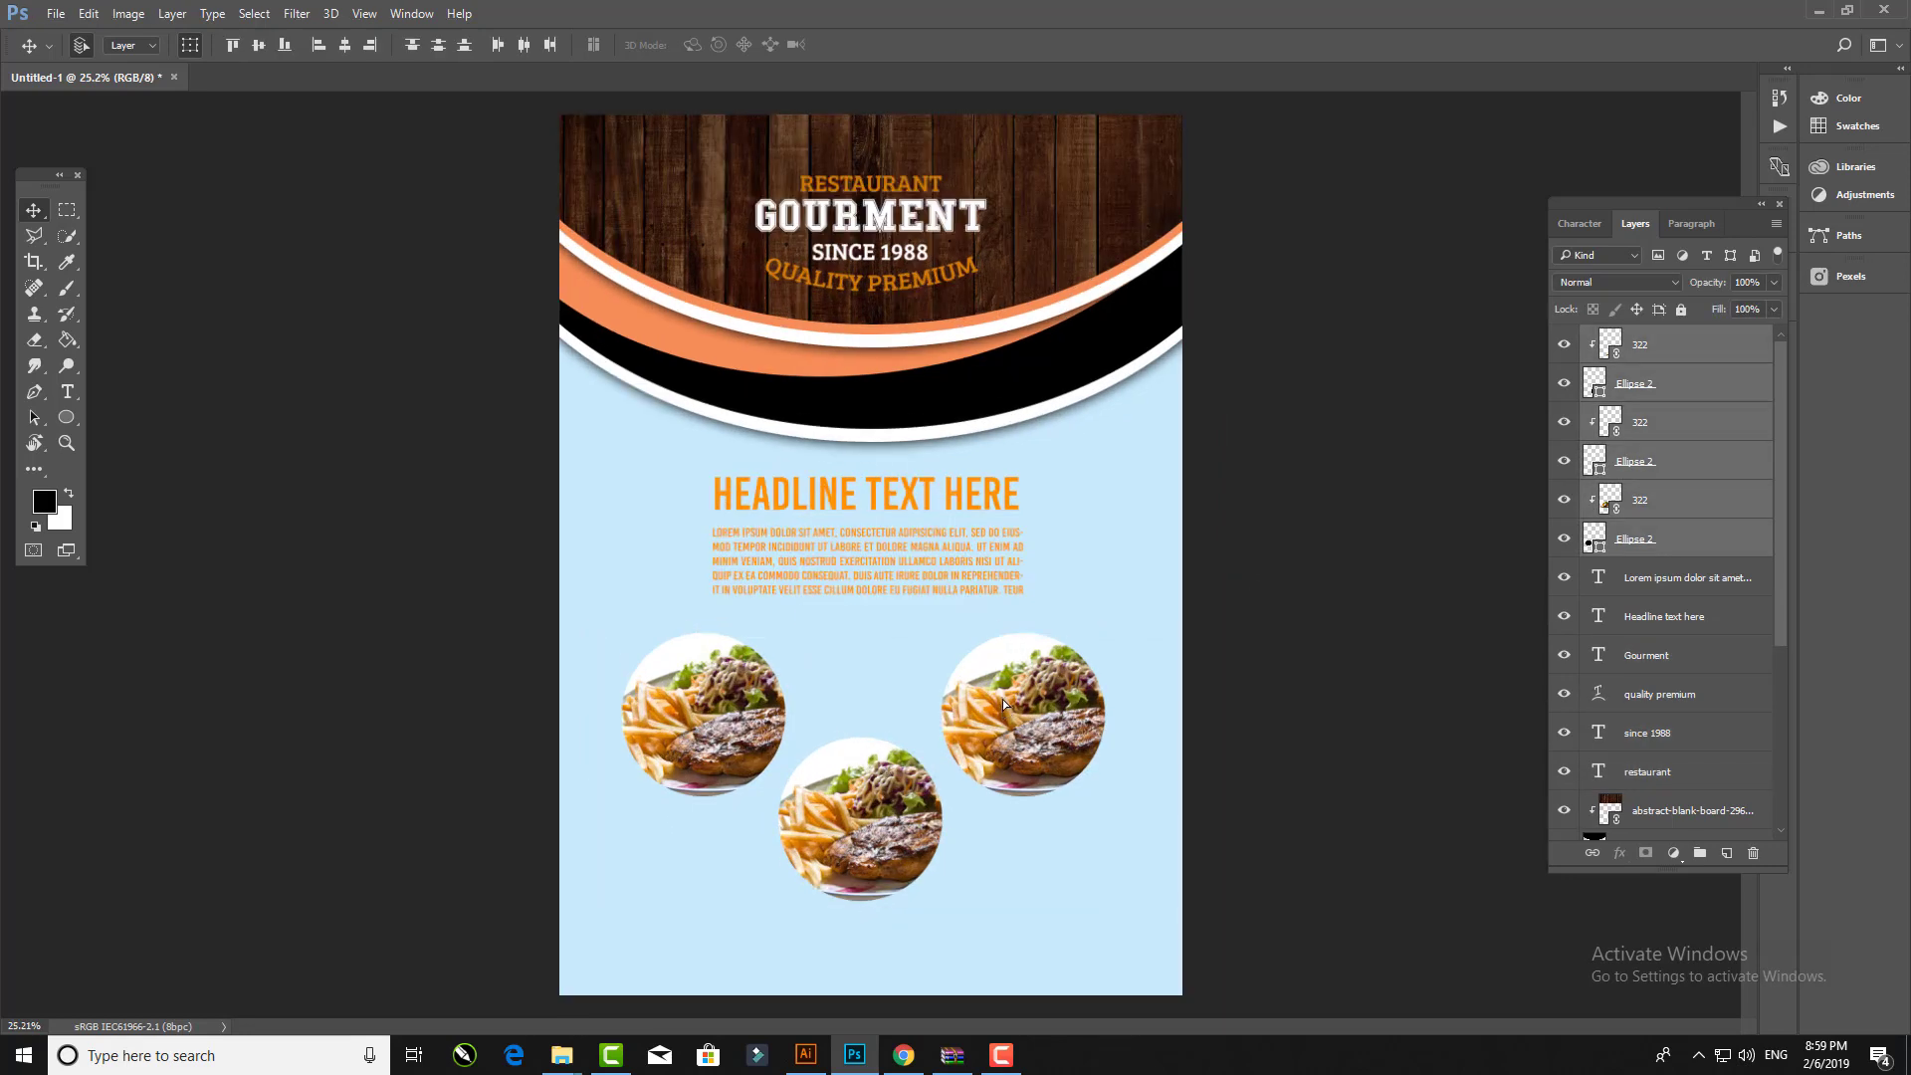
pyautogui.scroll(-1, 1672, 597)
pyautogui.scroll(-4, 1672, 597)
pyautogui.click(1682, 783)
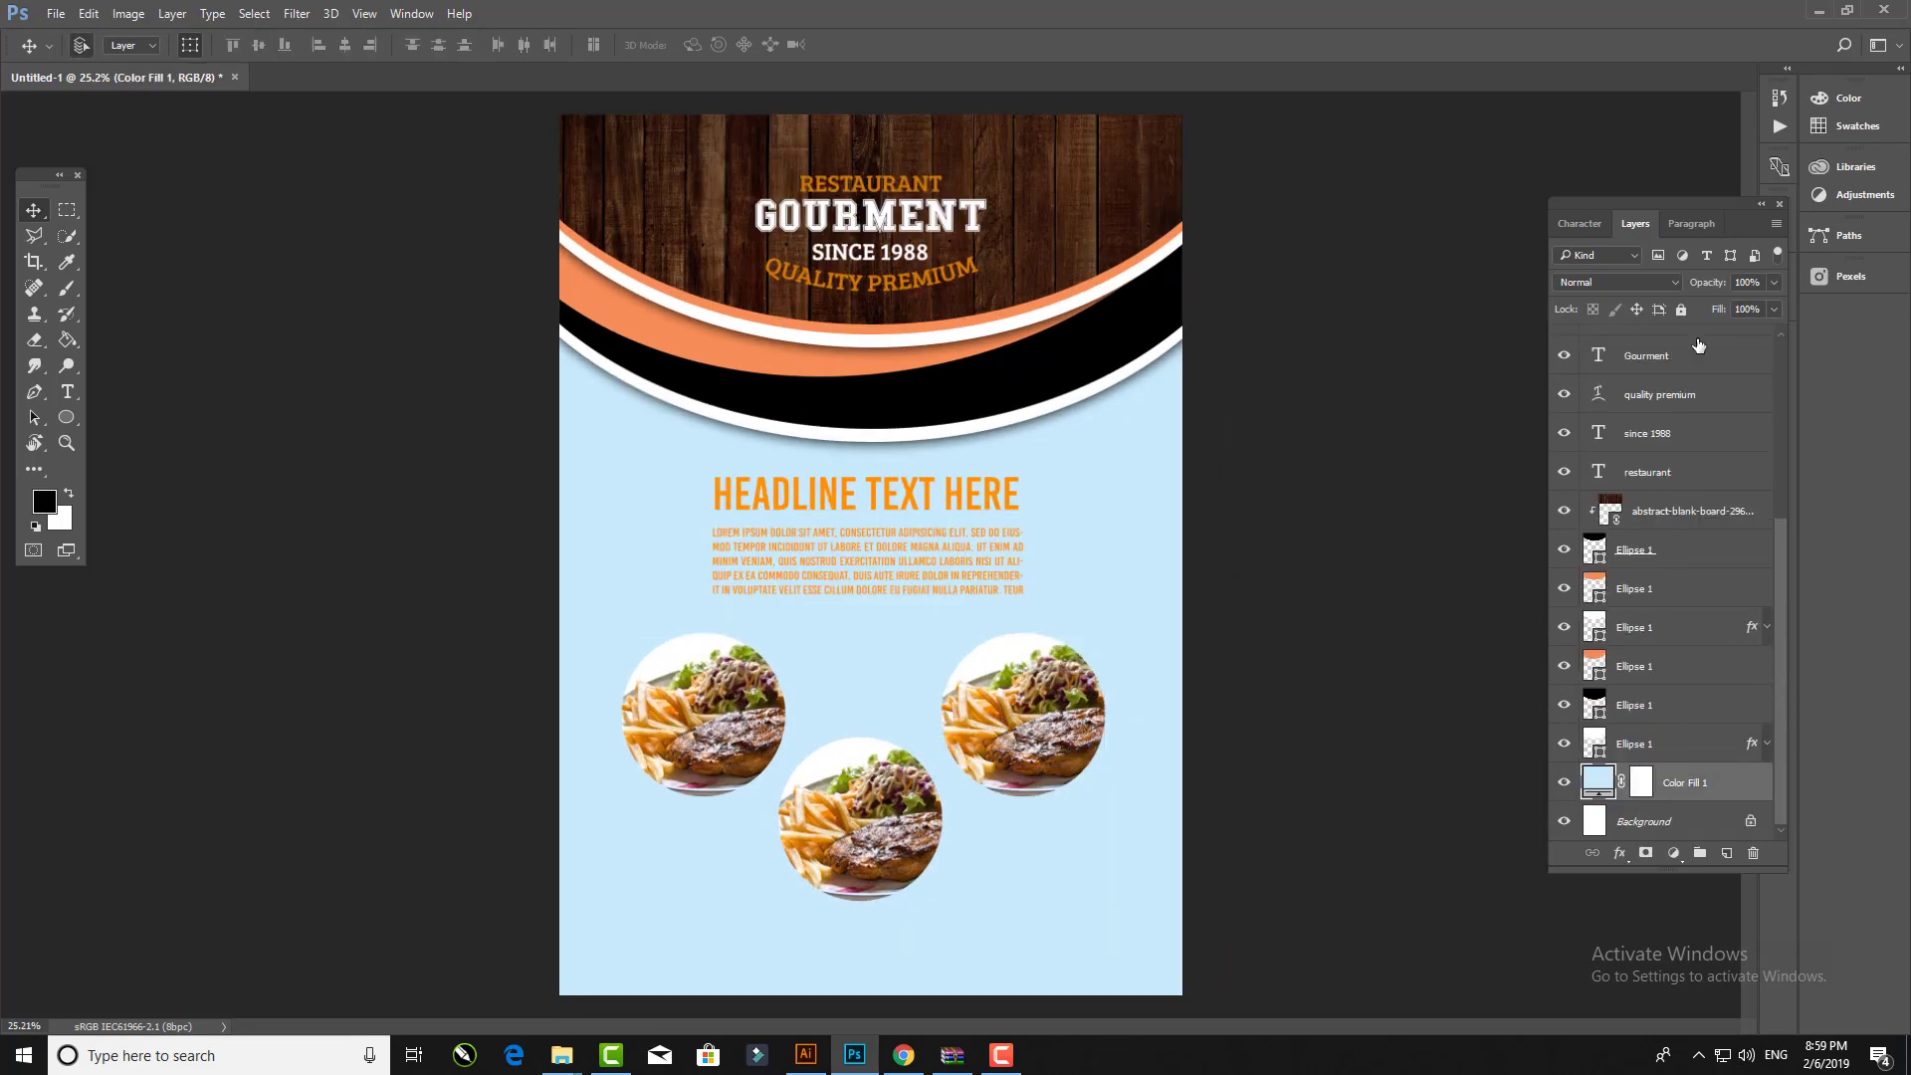
pyautogui.moveTo(1208, 836); pyautogui.dragTo(757, 647)
pyautogui.click(911, 758)
# Step: Place the salmon burger image over the right circle and clip it to the circle
pyautogui.scroll(3, 946, 856)
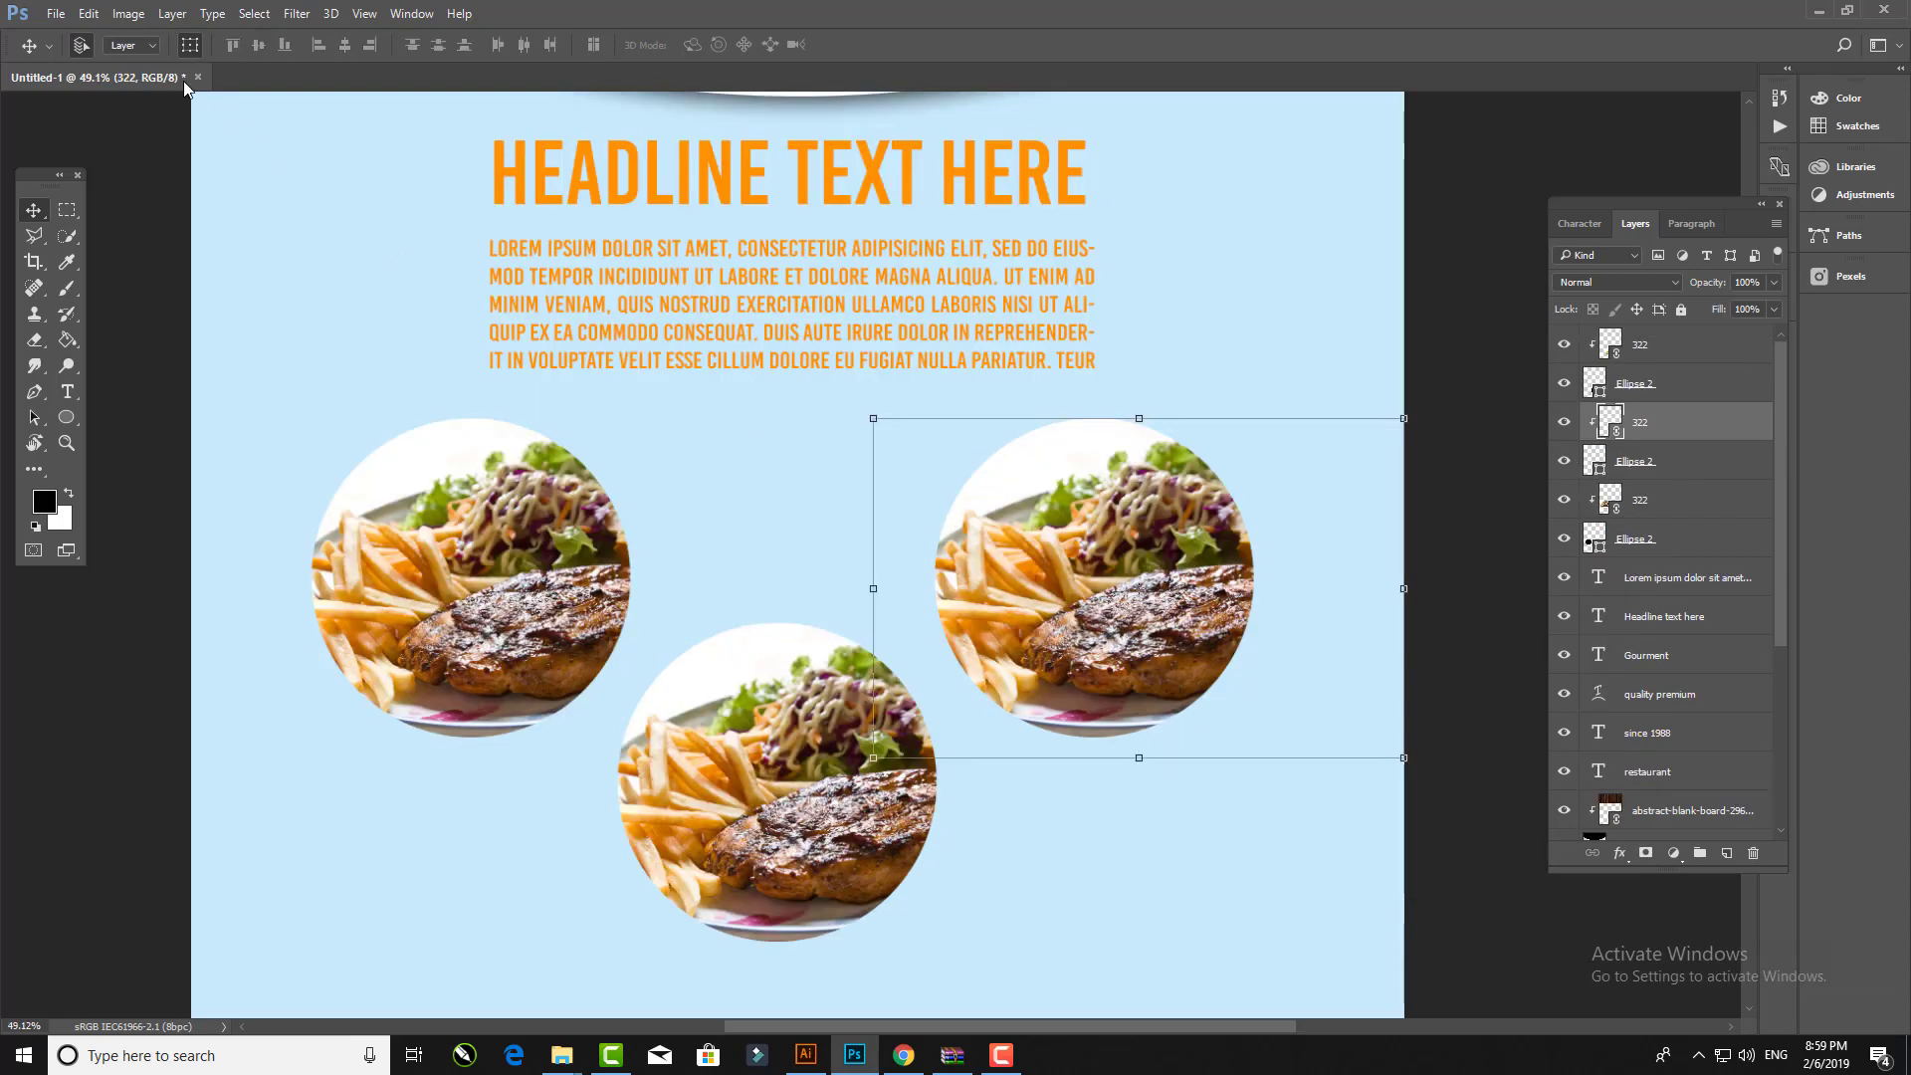
pyautogui.click(55, 13)
pyautogui.click(100, 403)
pyautogui.click(555, 194)
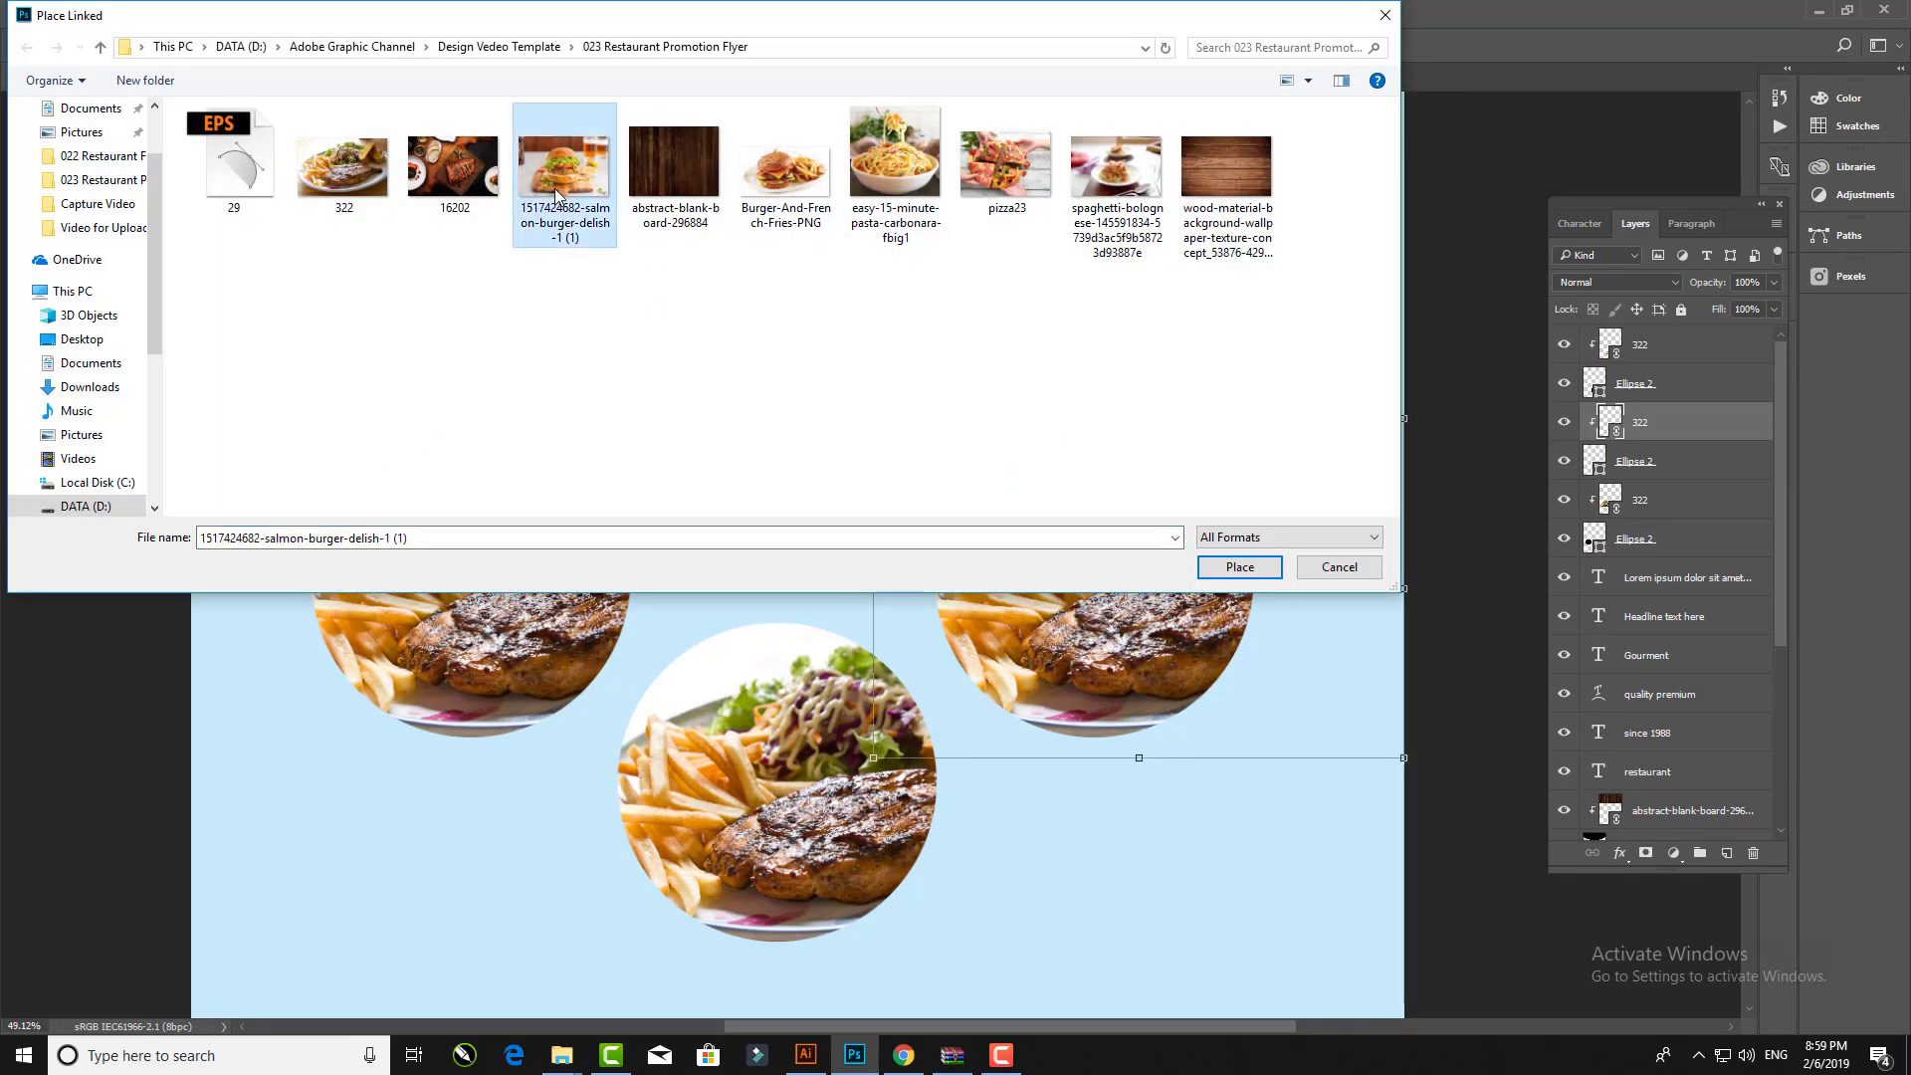
pyautogui.doubleClick(555, 194)
pyautogui.moveTo(184, 149); pyautogui.dragTo(577, 376)
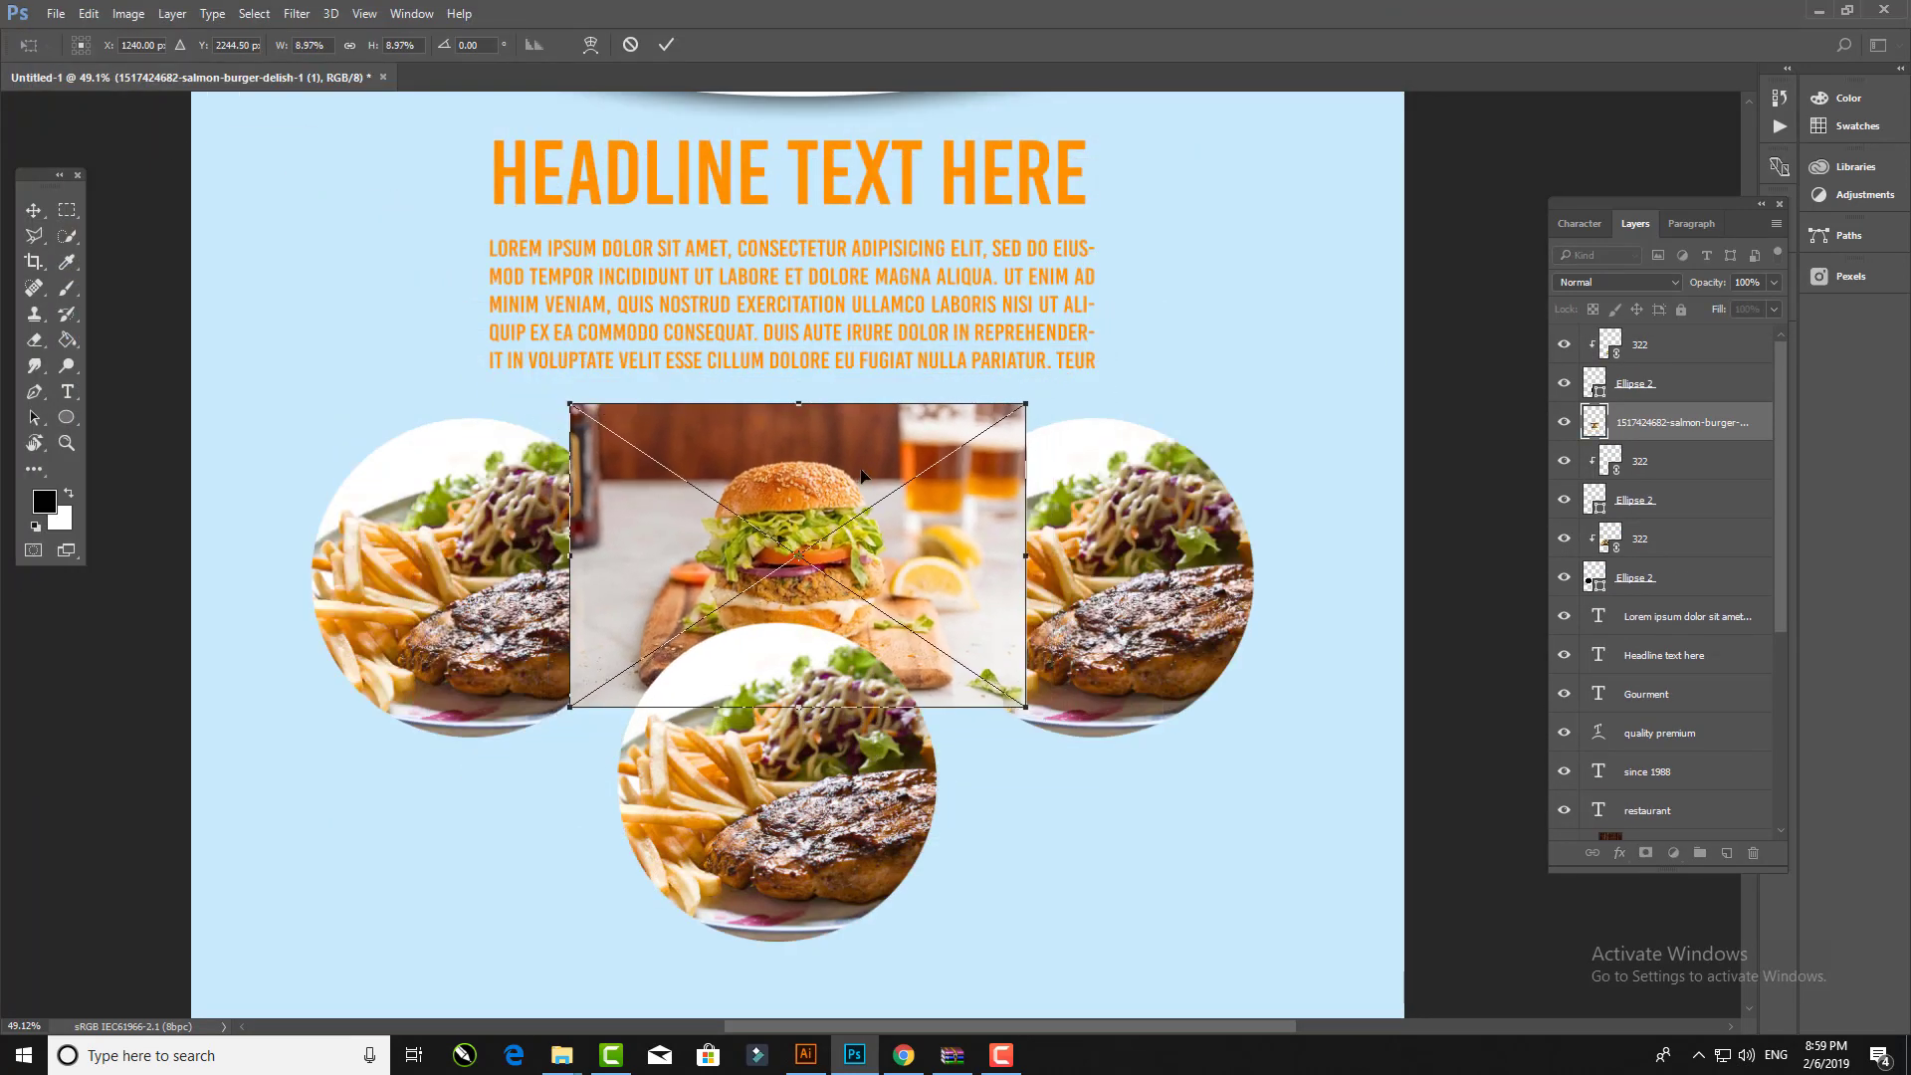
pyautogui.moveTo(862, 442); pyautogui.dragTo(1157, 485)
pyautogui.press('Return')
pyautogui.hotkey('ctrl', '[')
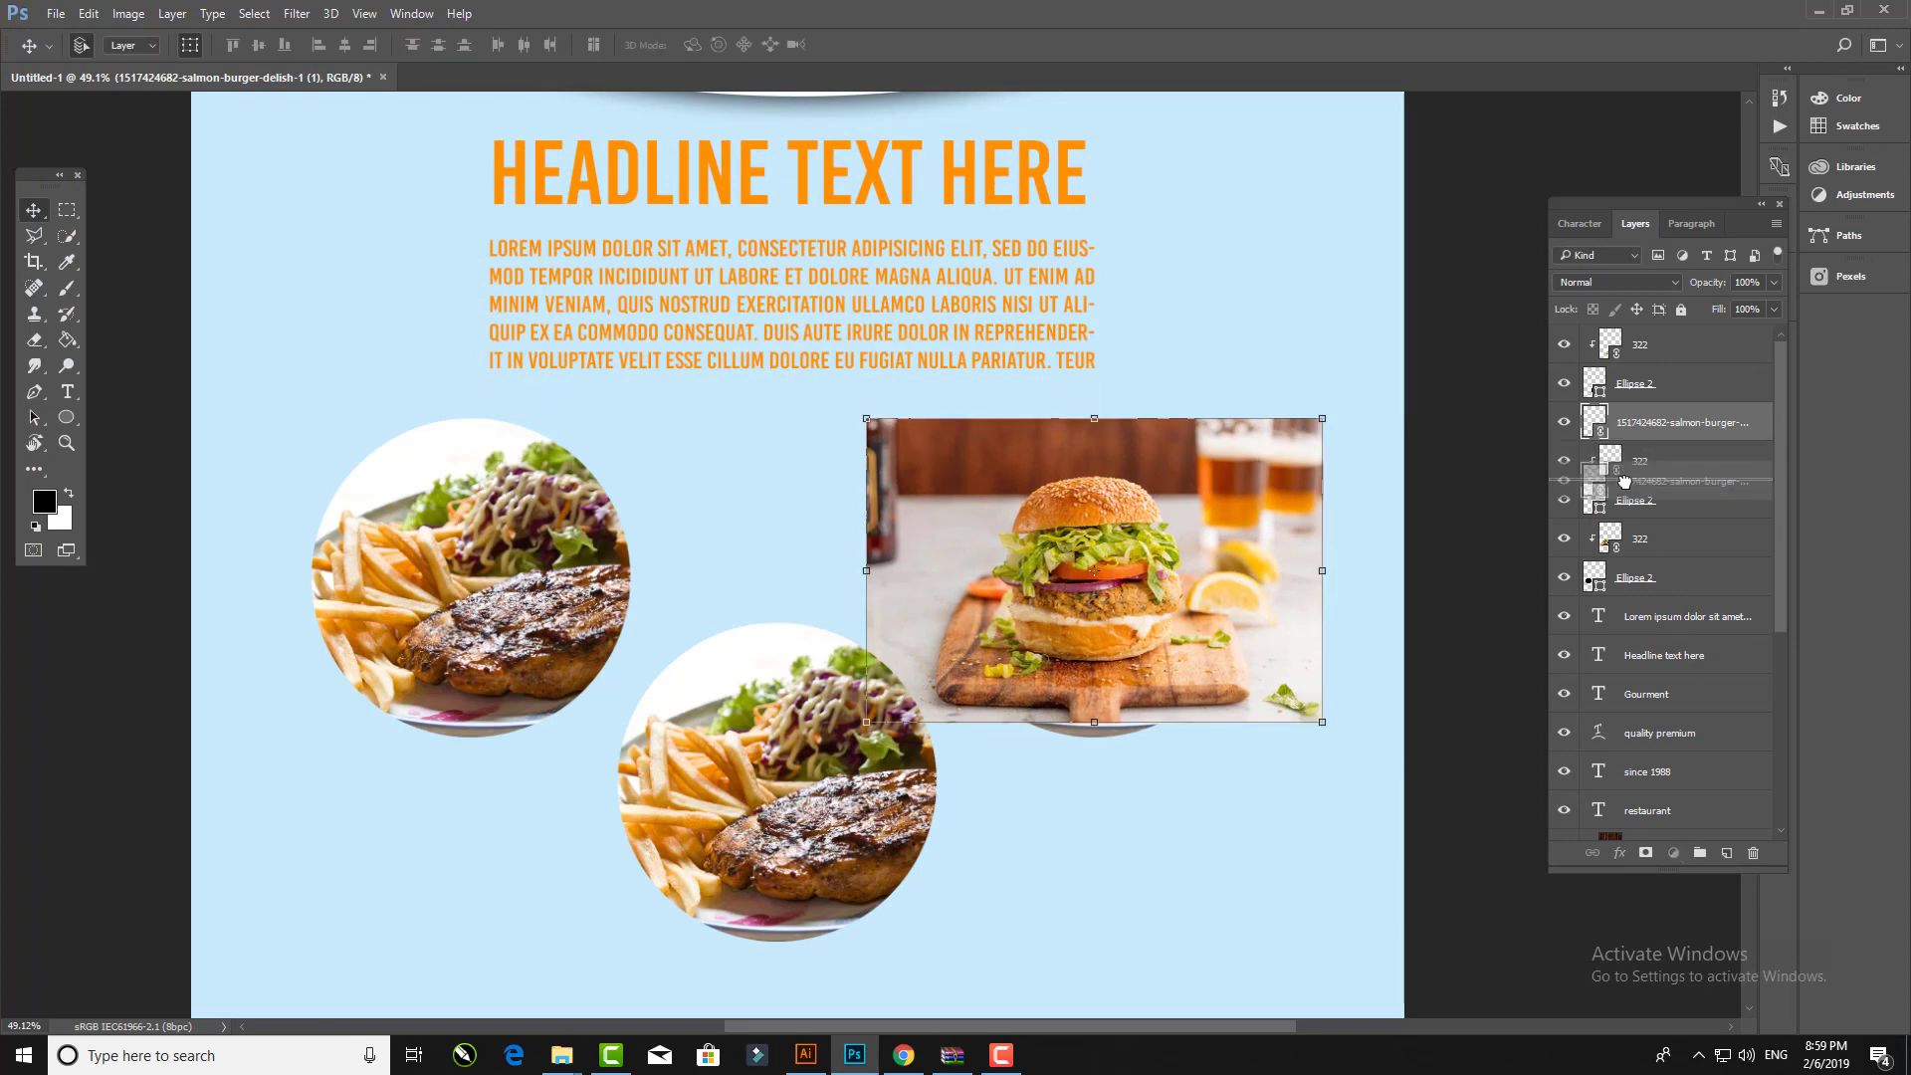
# Step: Delete the right circle's steak photo and enlarge the burger to fill it
pyautogui.click(1222, 545)
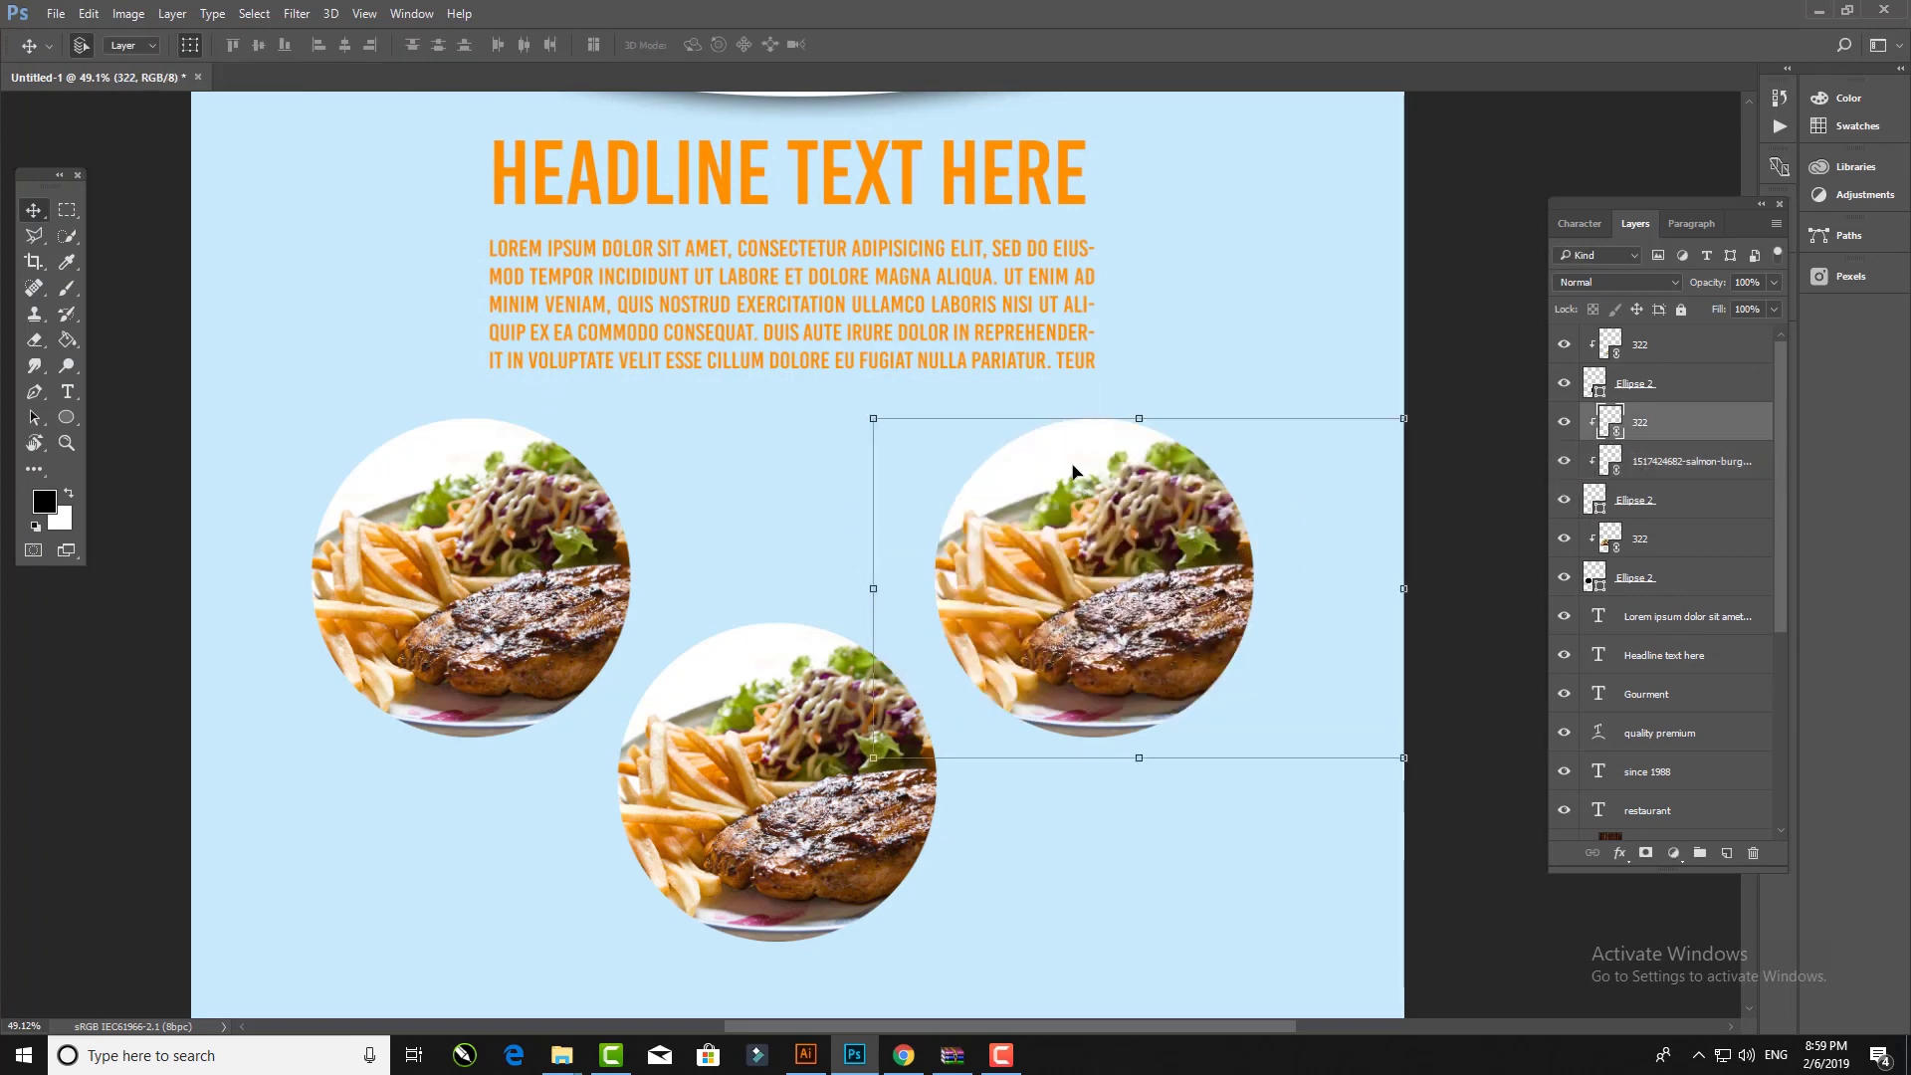
pyautogui.press('Delete')
pyautogui.moveTo(1324, 726); pyautogui.dragTo(1348, 734)
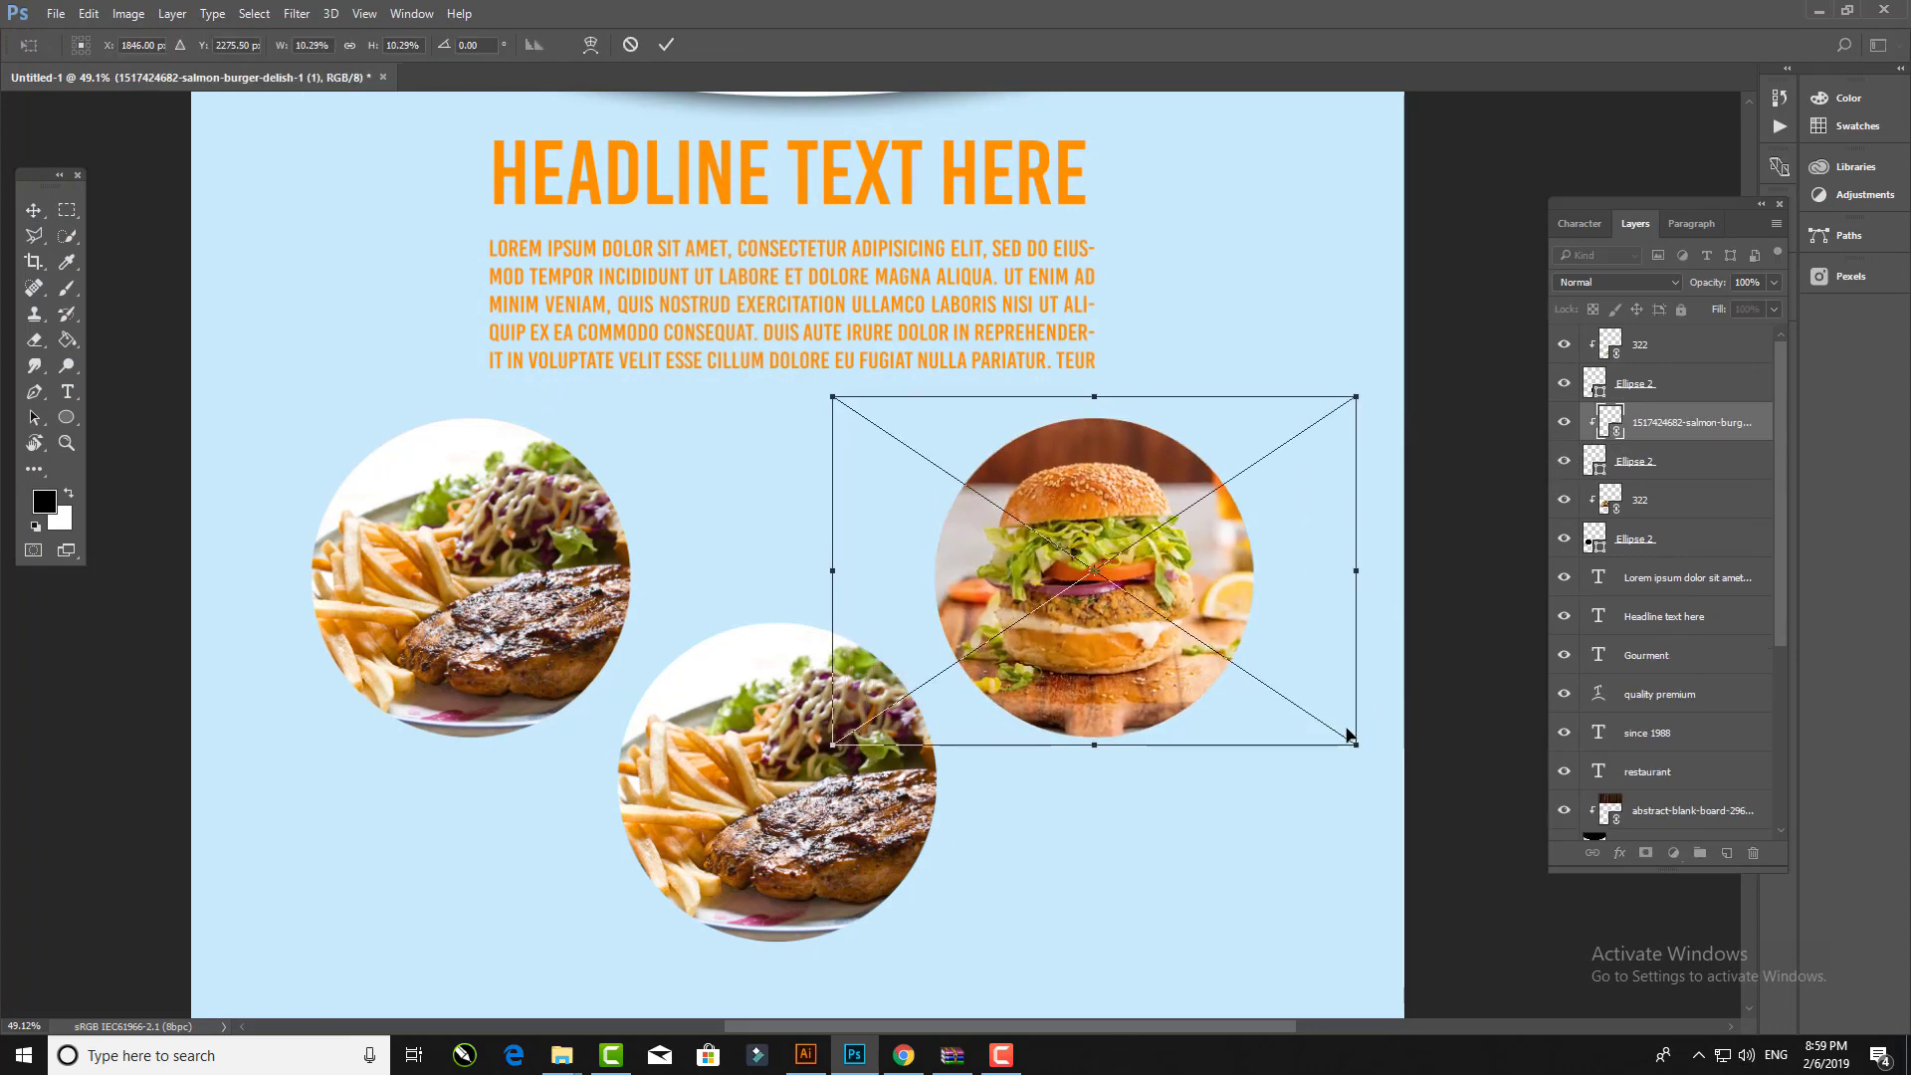
pyautogui.press('Return')
# Step: Place the carbonara pasta image as a linked file above the middle circle's photo
pyautogui.click(1158, 694)
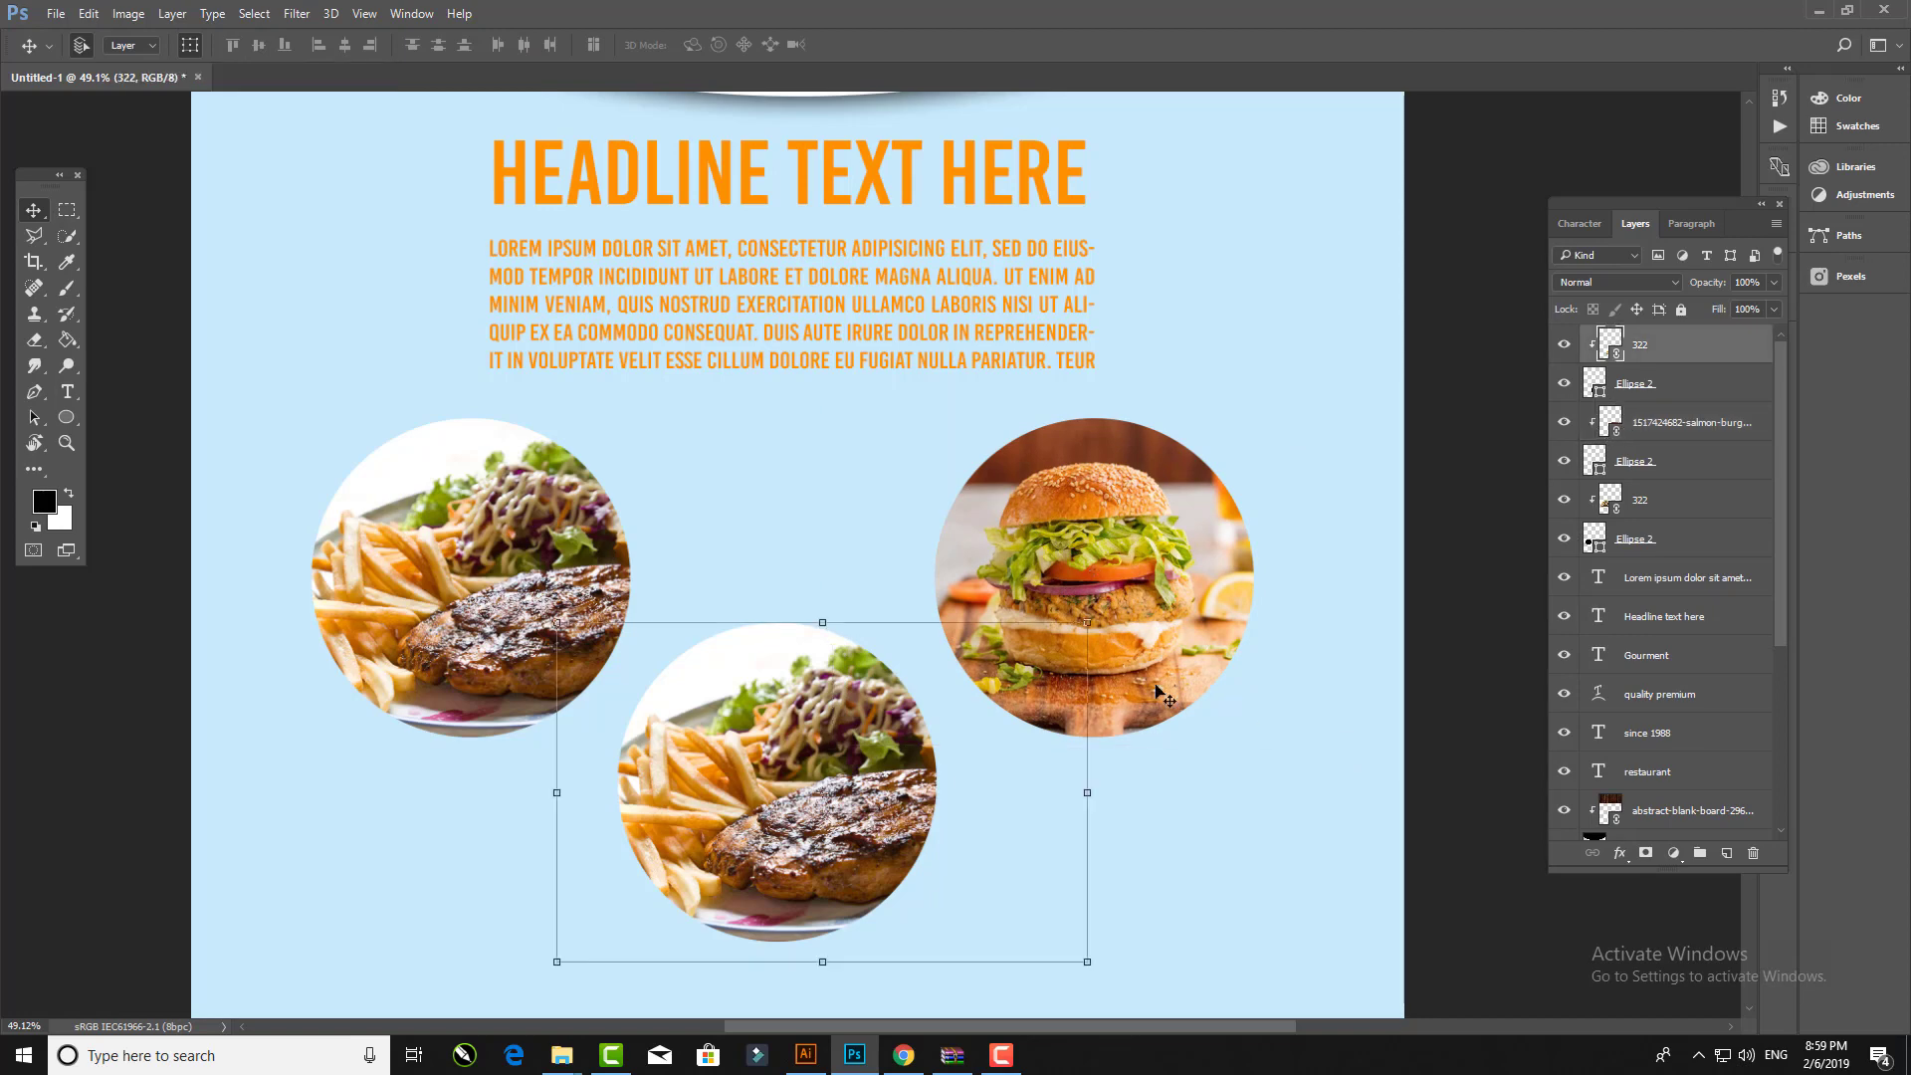
pyautogui.click(56, 14)
pyautogui.click(100, 407)
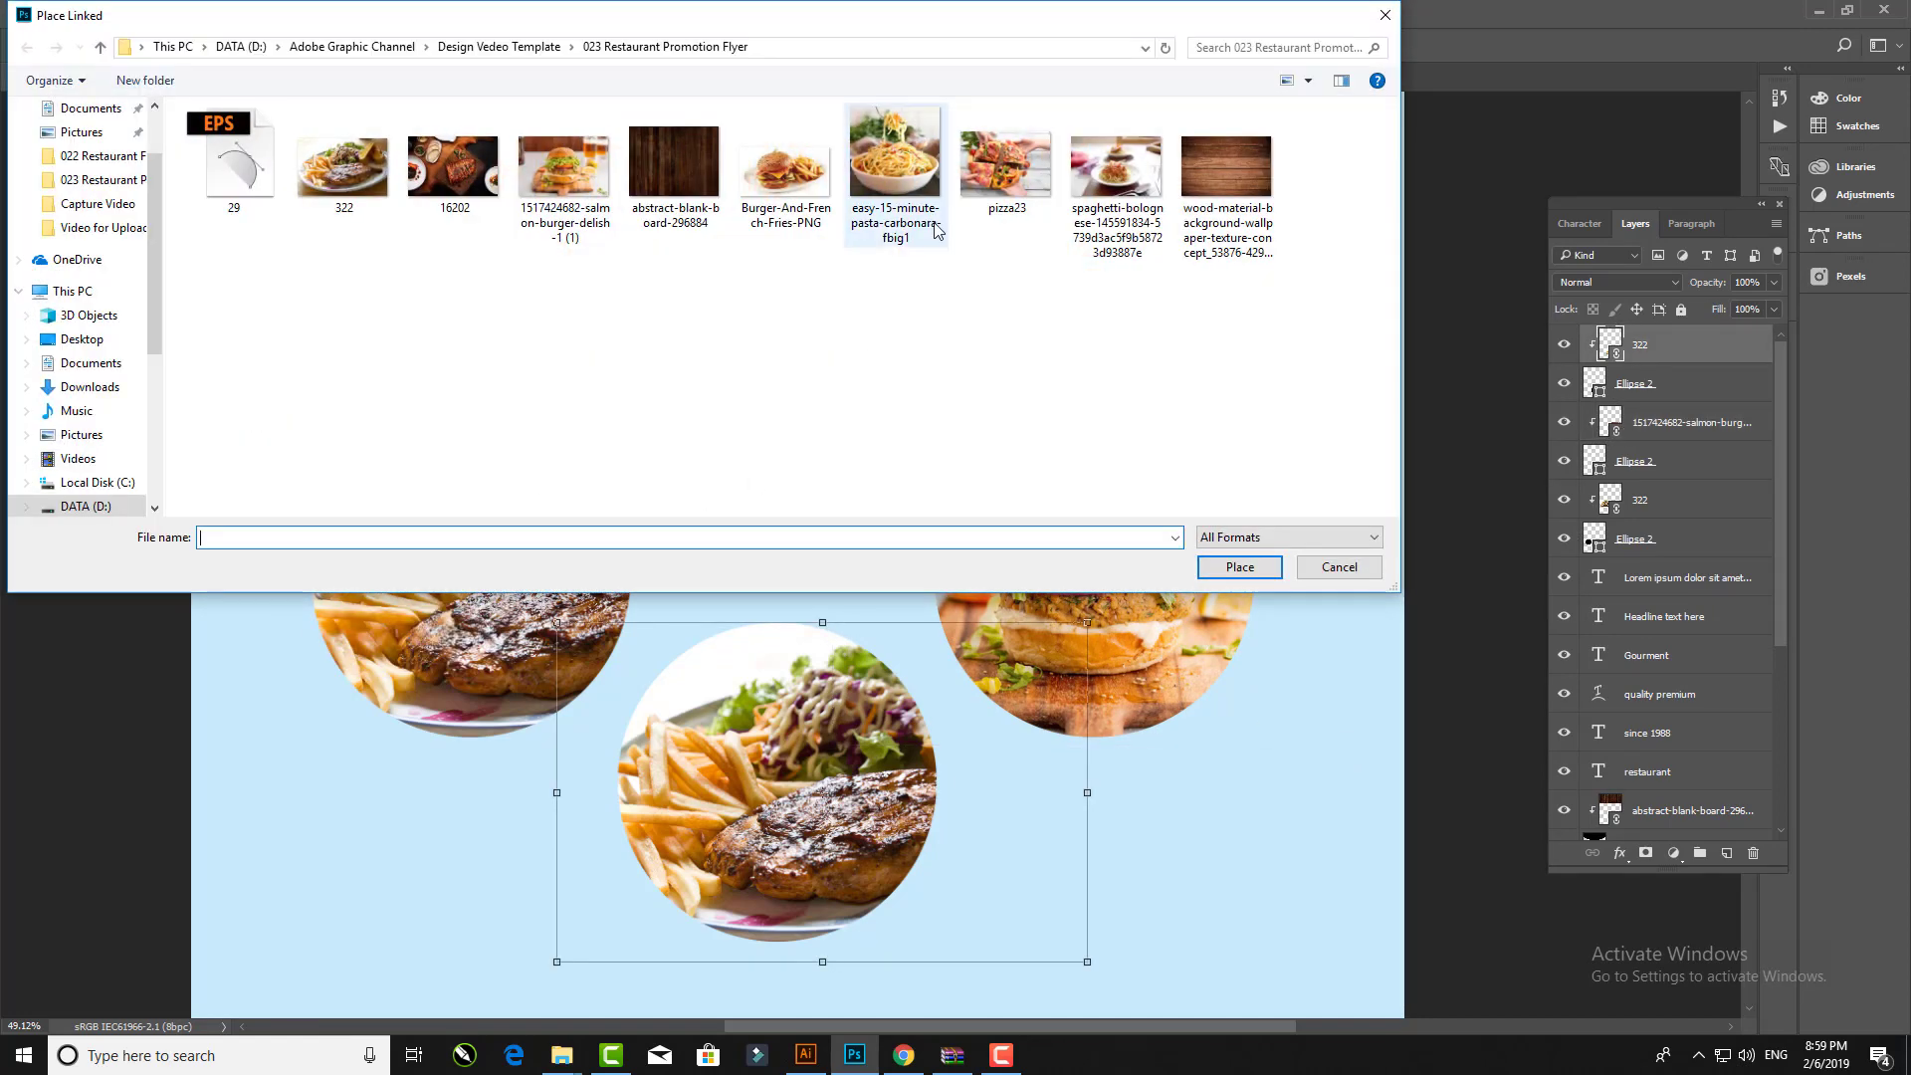
pyautogui.doubleClick(896, 174)
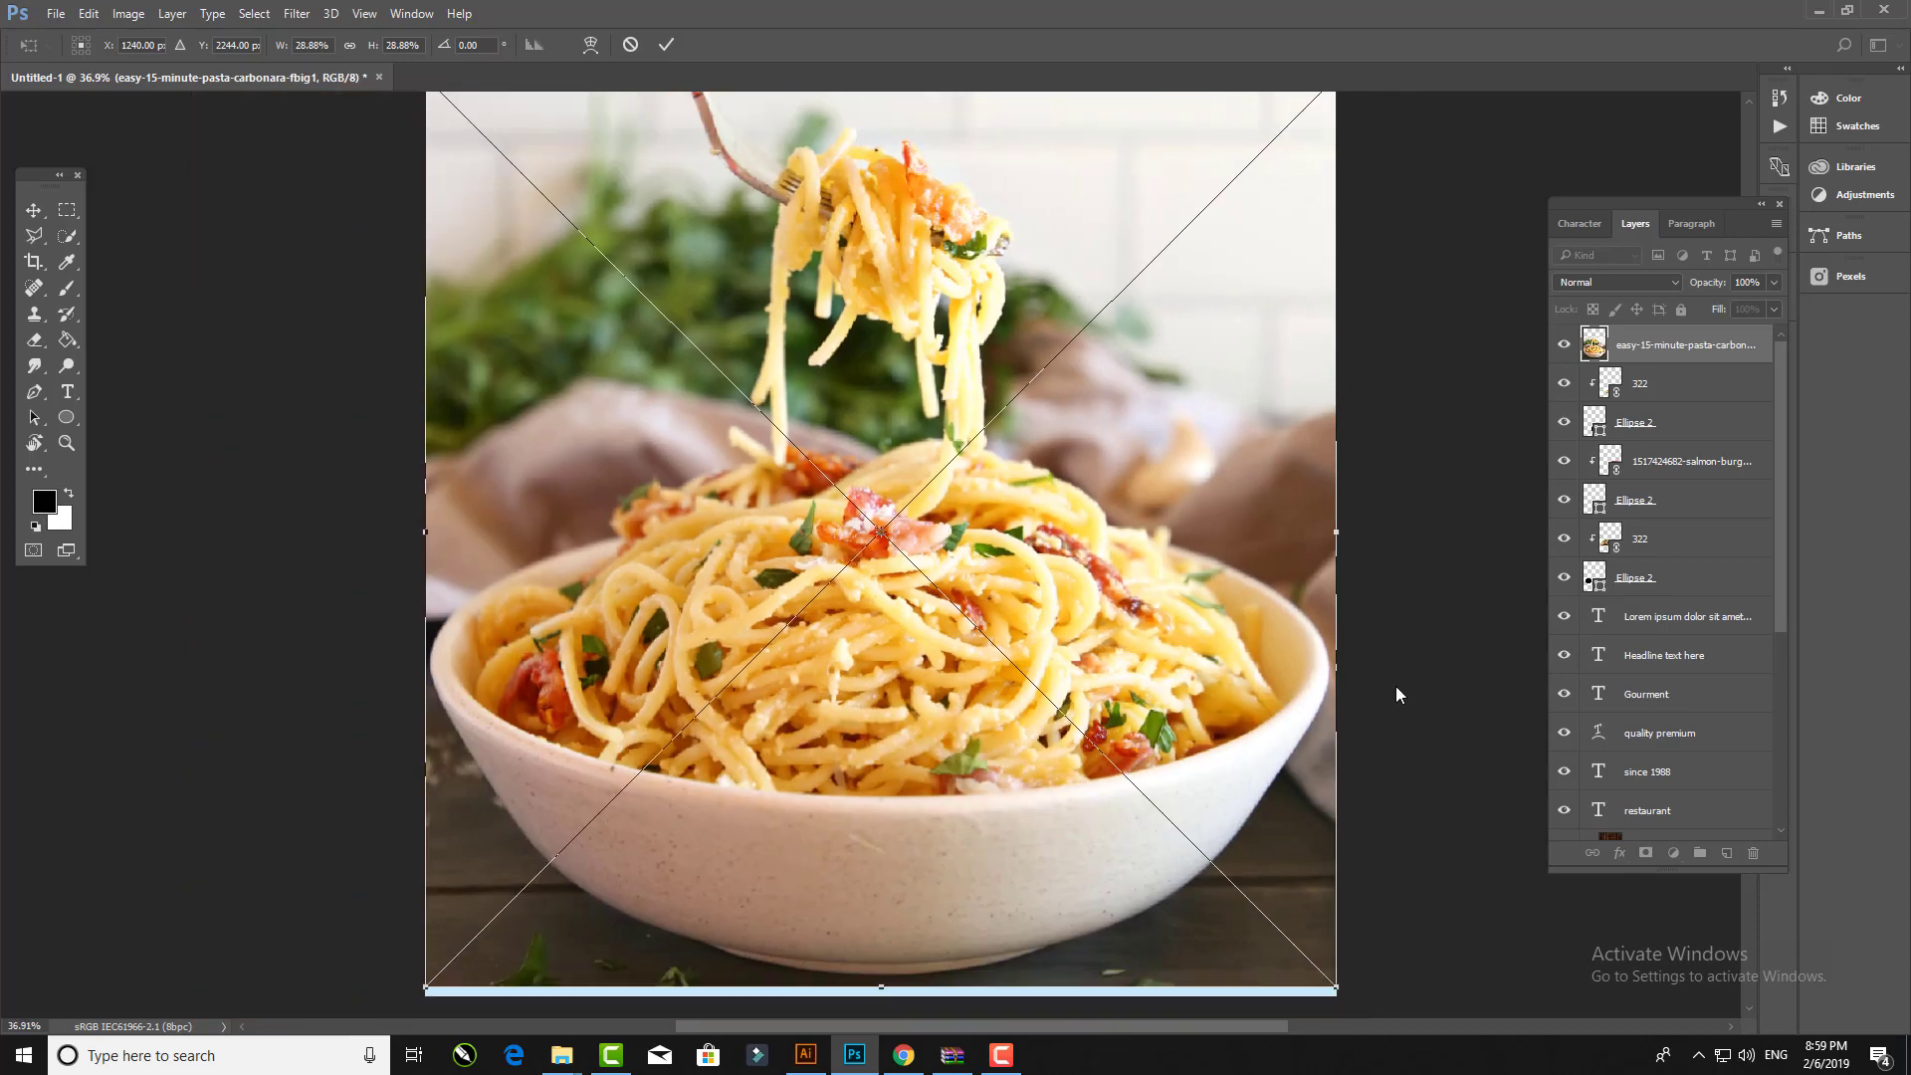
# Step: Fit the pasta photo into the middle circle, replacing the steak photo there
pyautogui.moveTo(1342, 987)
pyautogui.mouseDown()
pyautogui.moveTo(1003, 687)
pyautogui.moveTo(908, 760)
pyautogui.mouseUp()
pyautogui.press('Return')
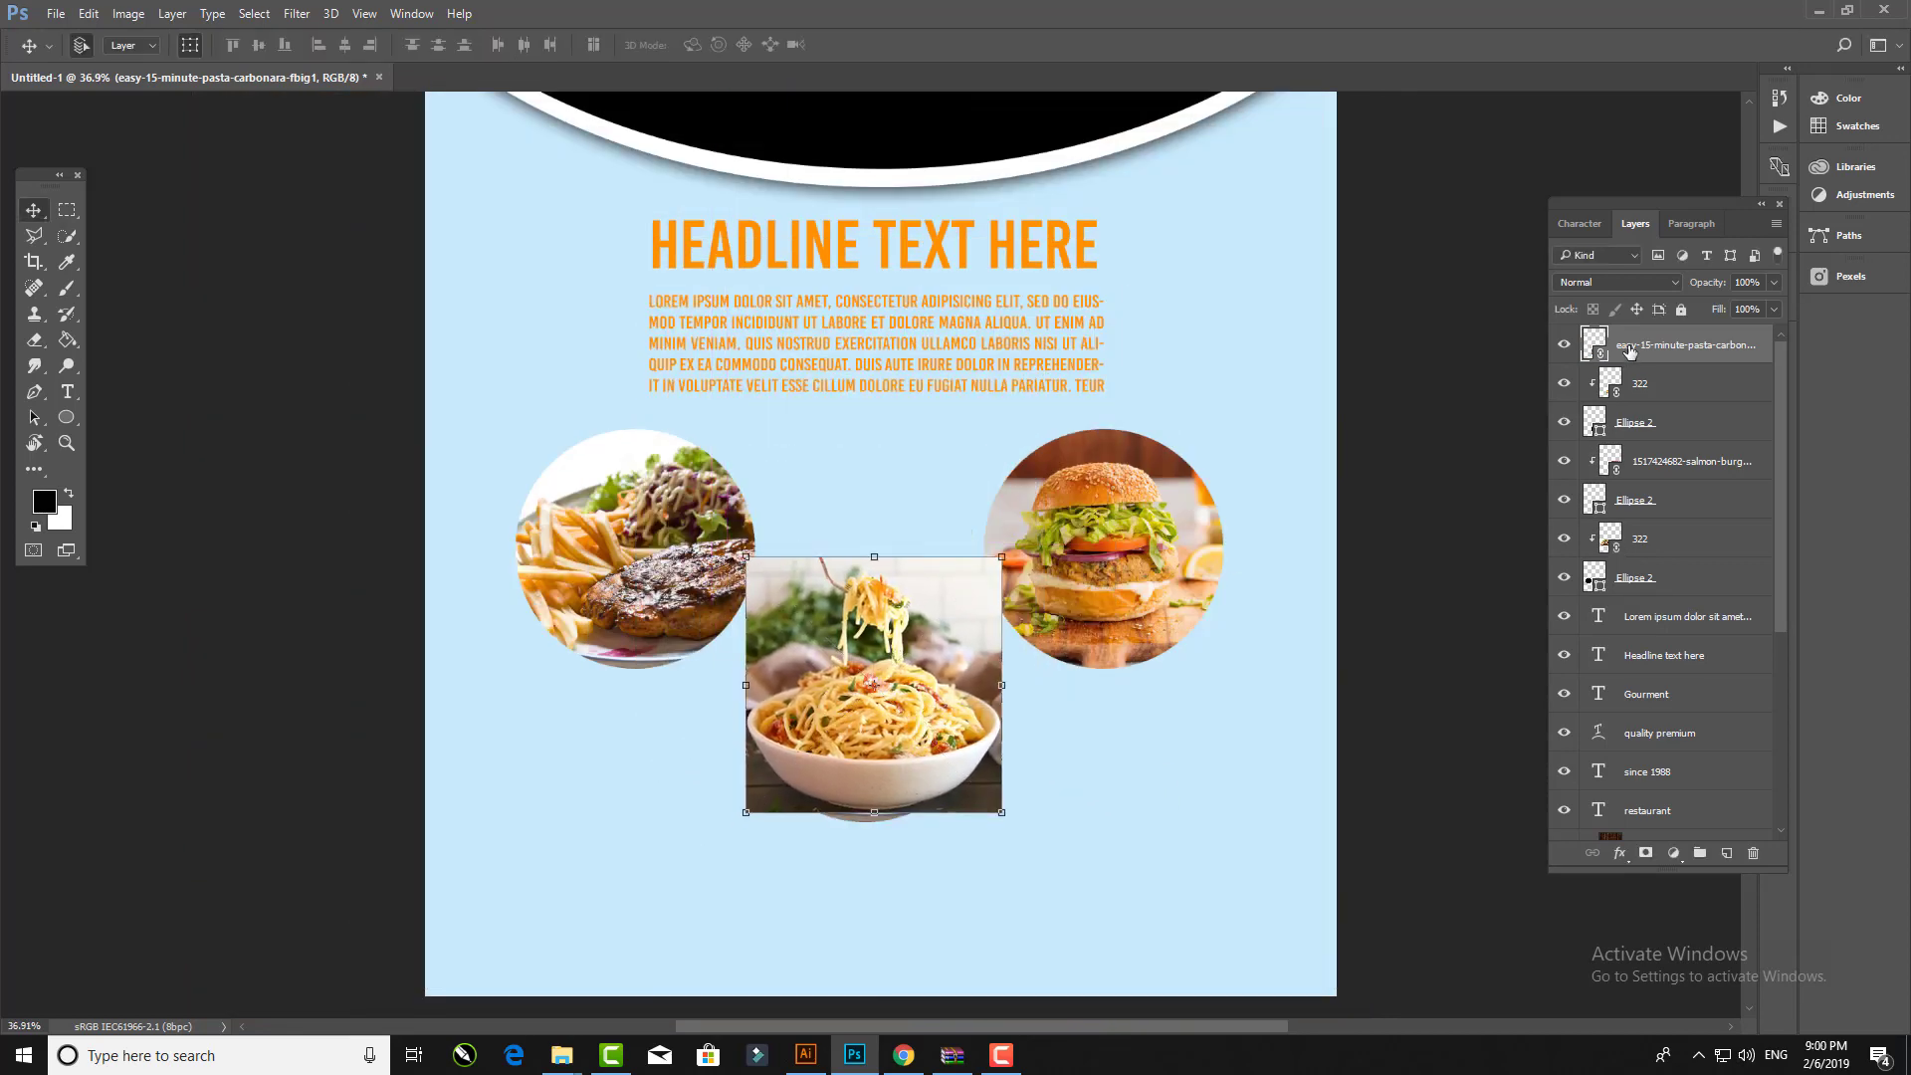
pyautogui.moveTo(1629, 350); pyautogui.dragTo(1627, 398)
pyautogui.click(1633, 343)
pyautogui.press('Delete')
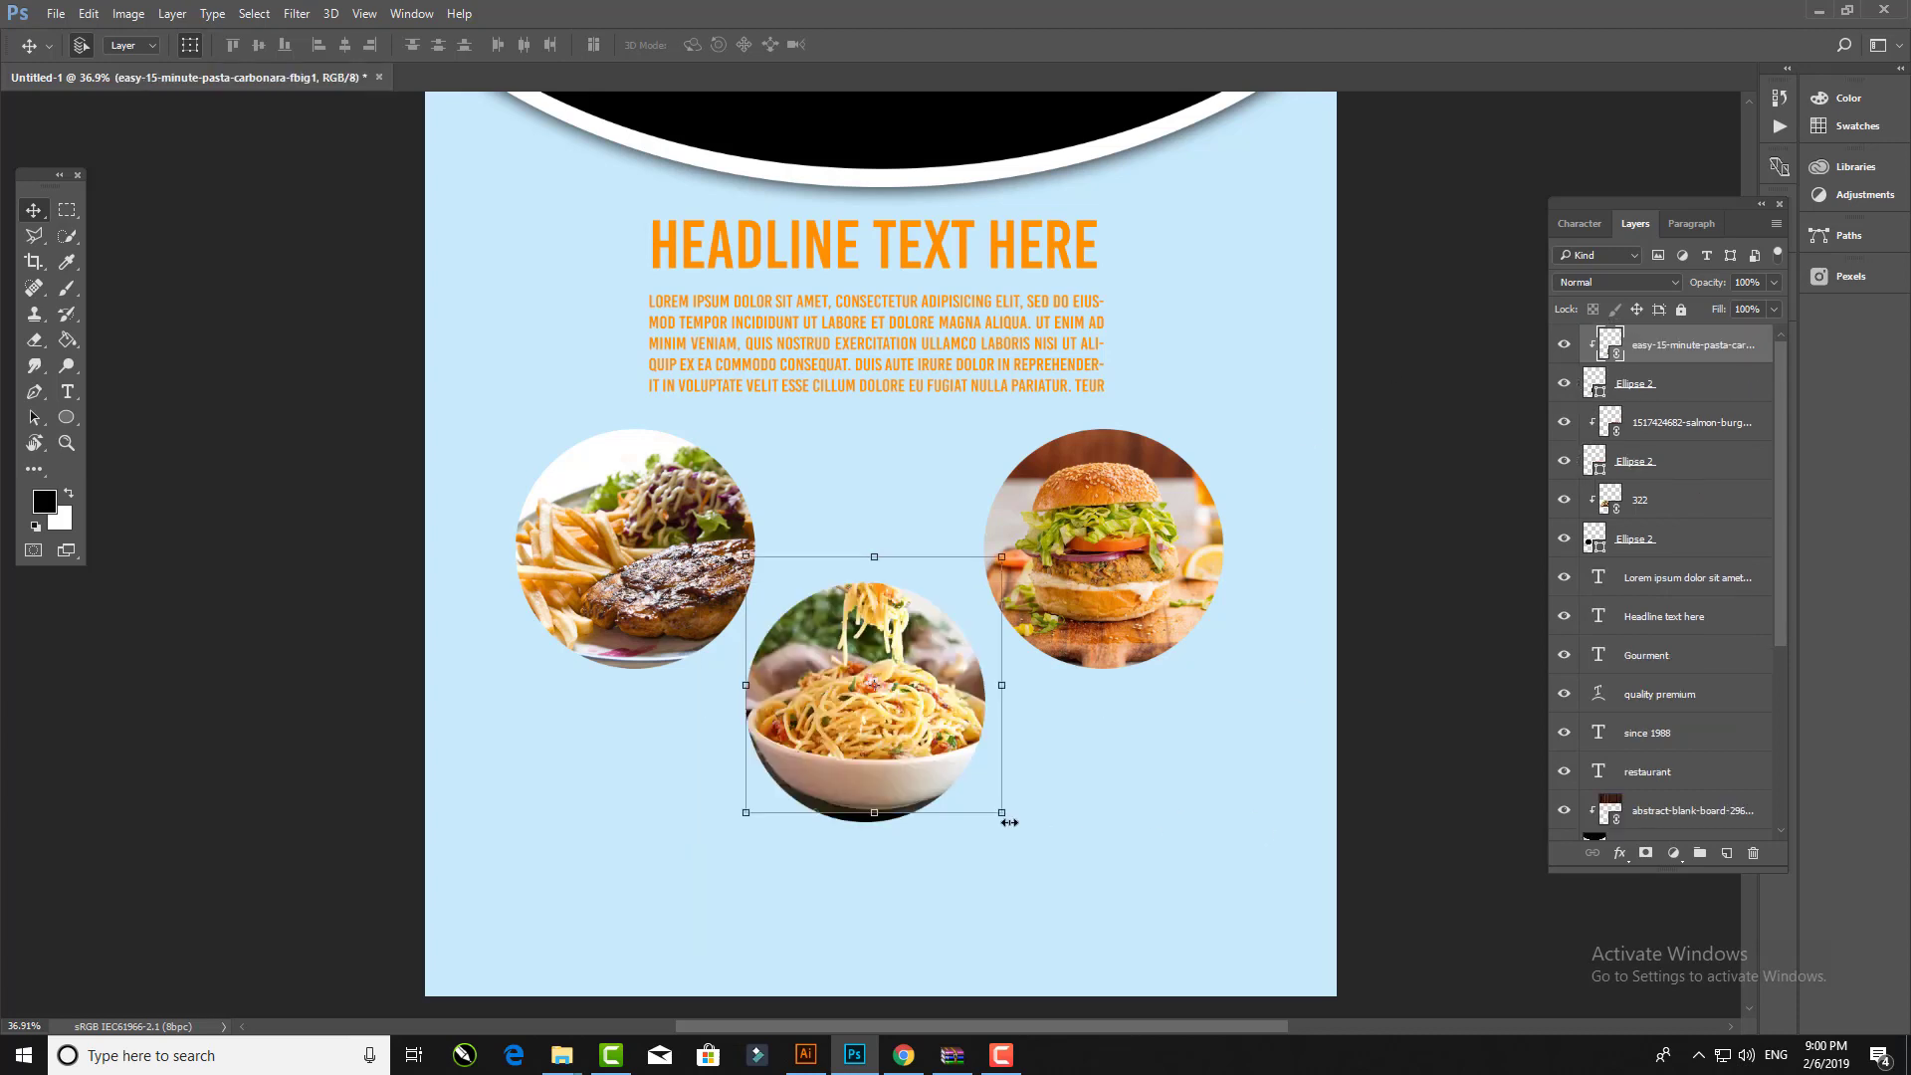
pyautogui.moveTo(1001, 823); pyautogui.dragTo(1006, 809)
# Step: Select all six food-circle layers for grouping
pyautogui.click(1330, 615)
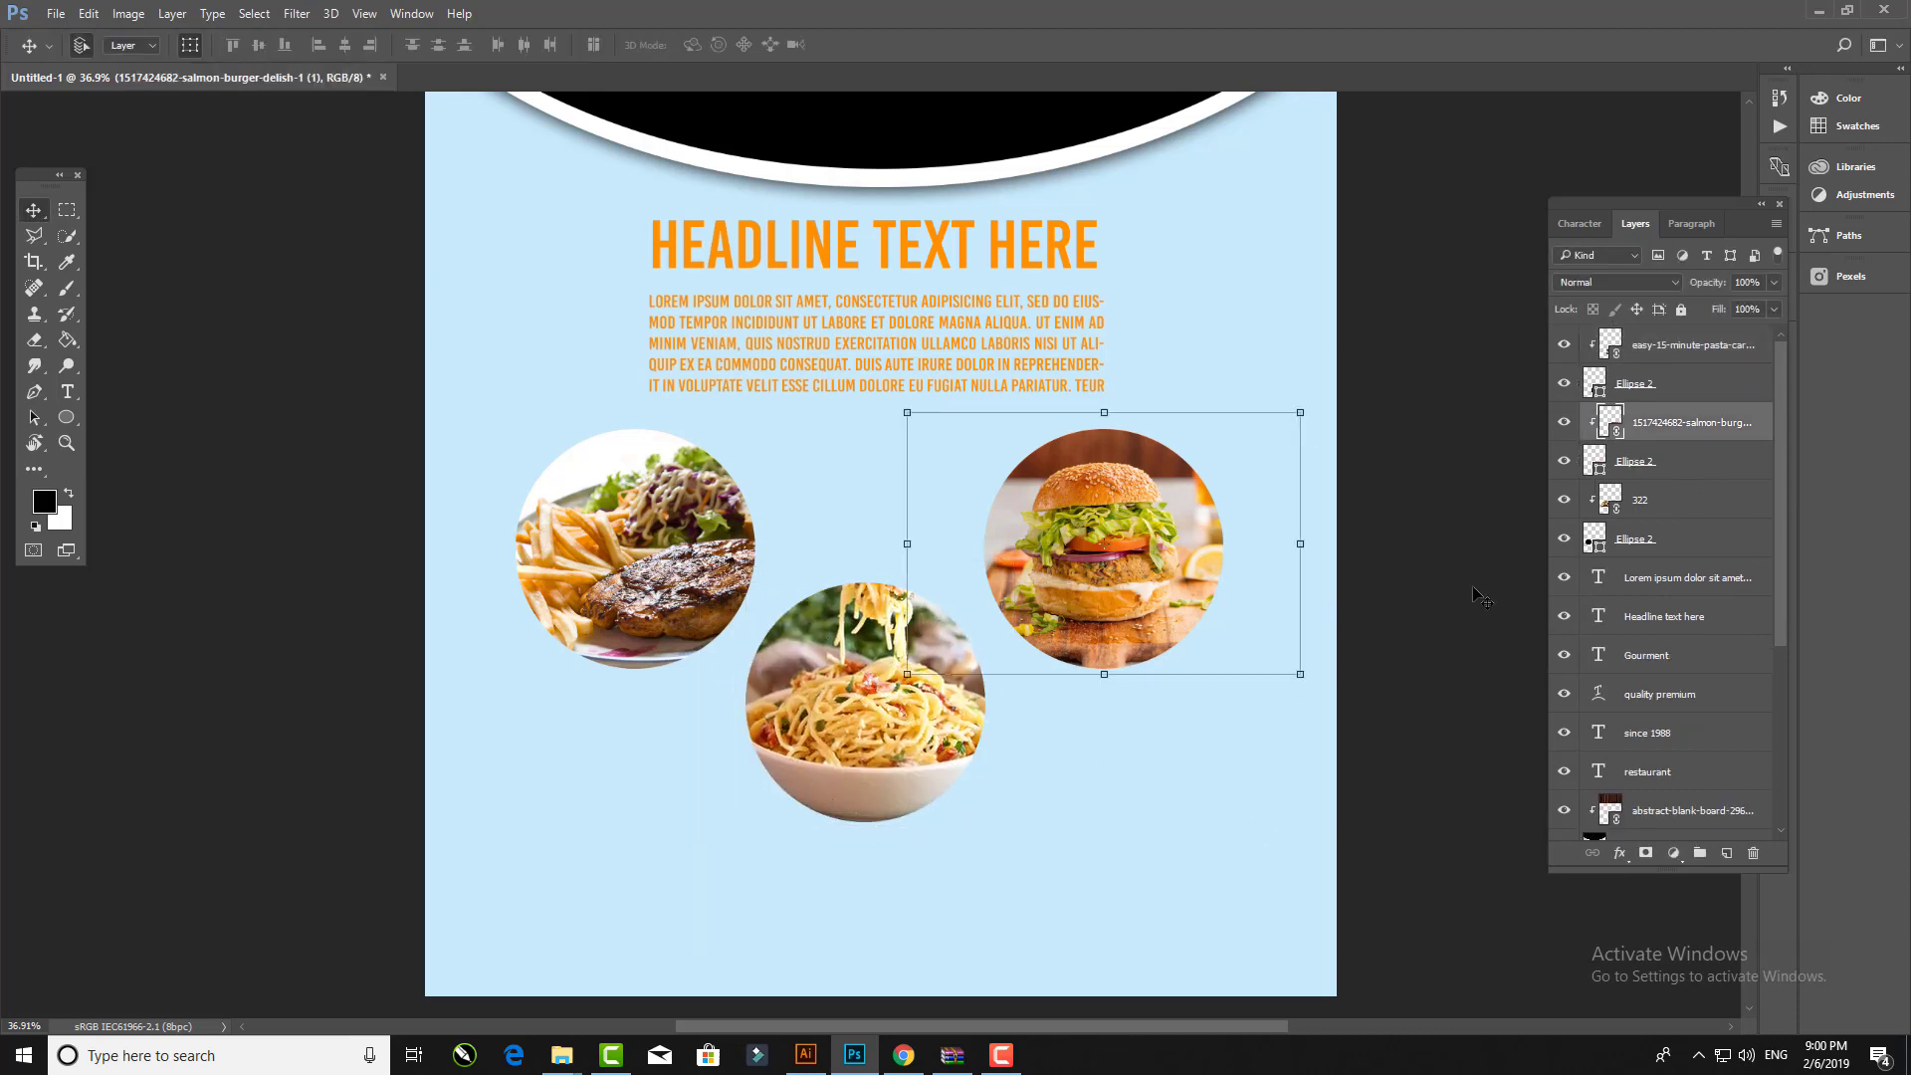
pyautogui.click(662, 612)
pyautogui.moveTo(1134, 778); pyautogui.dragTo(740, 537)
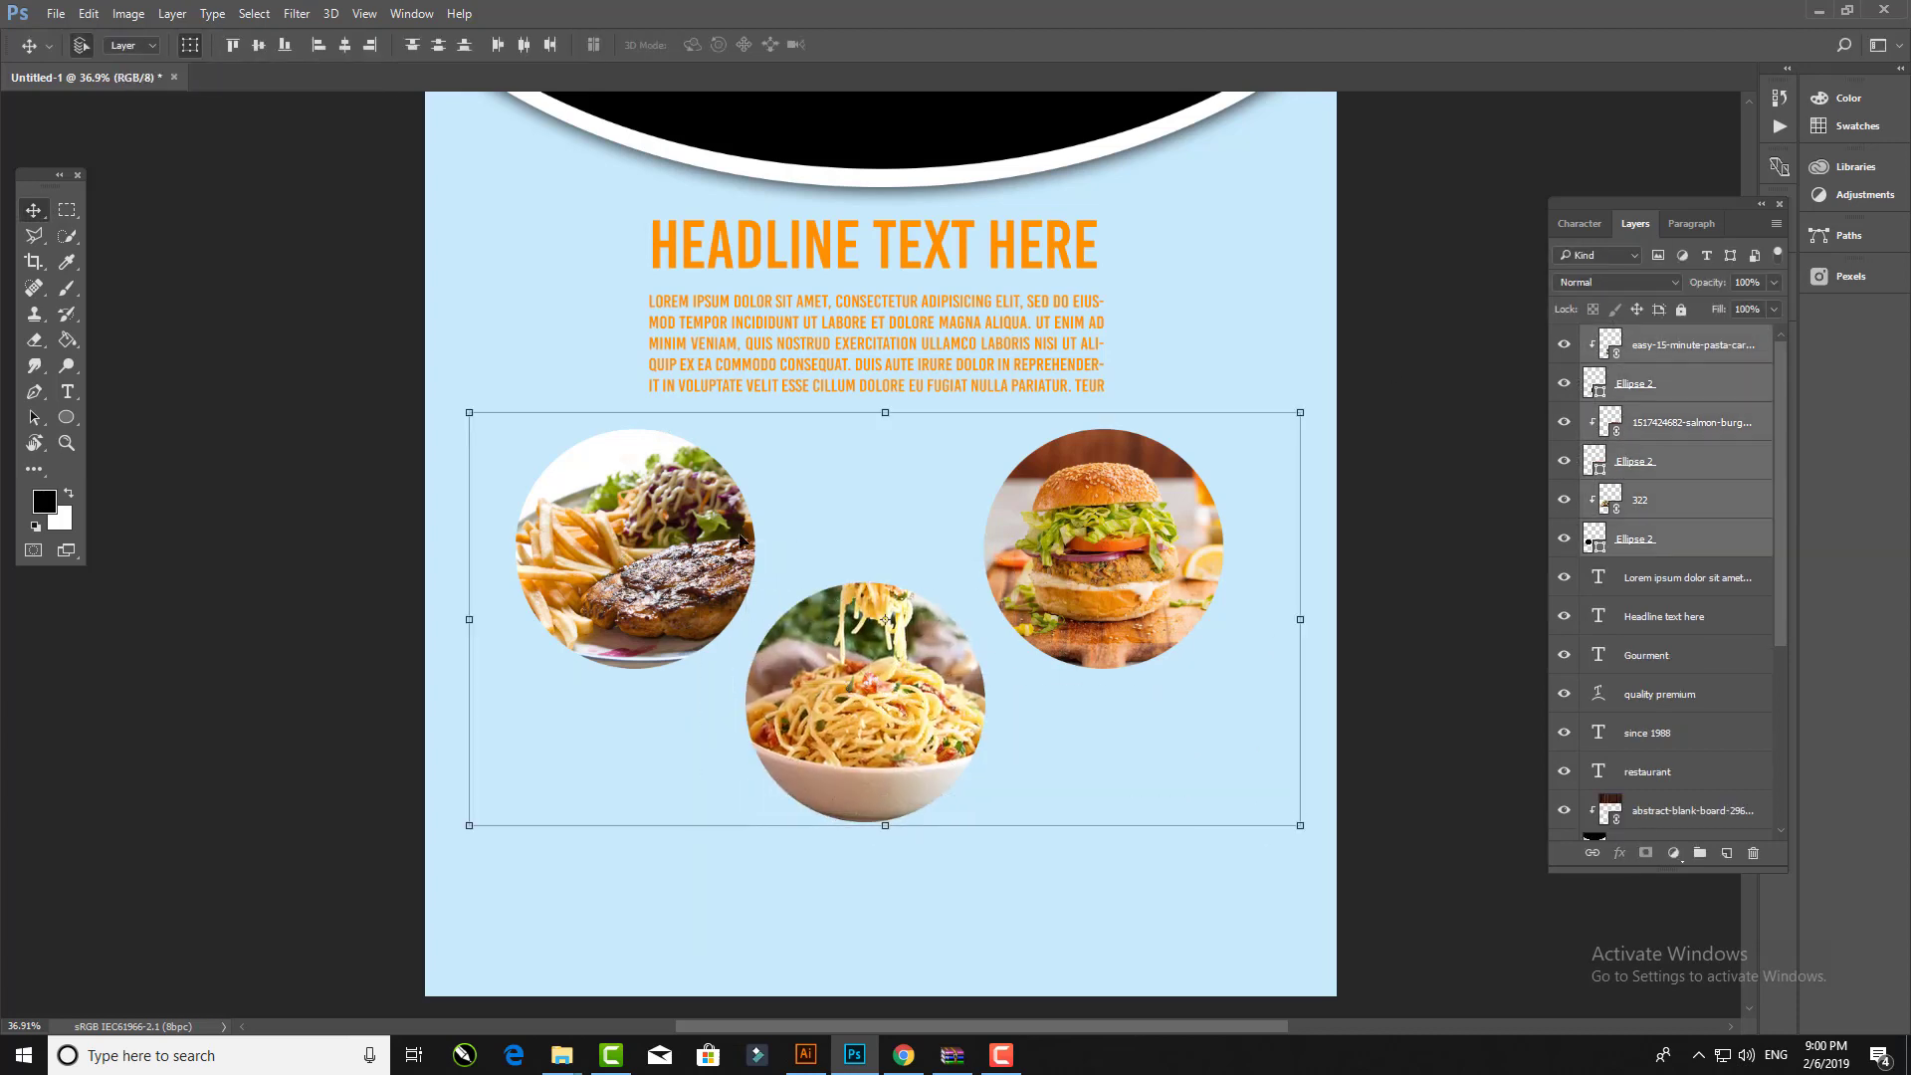
# Step: Group the three food circles and give them a drop shadow and a thicker white stroke
pyautogui.hotkey('ctrl', 'g')
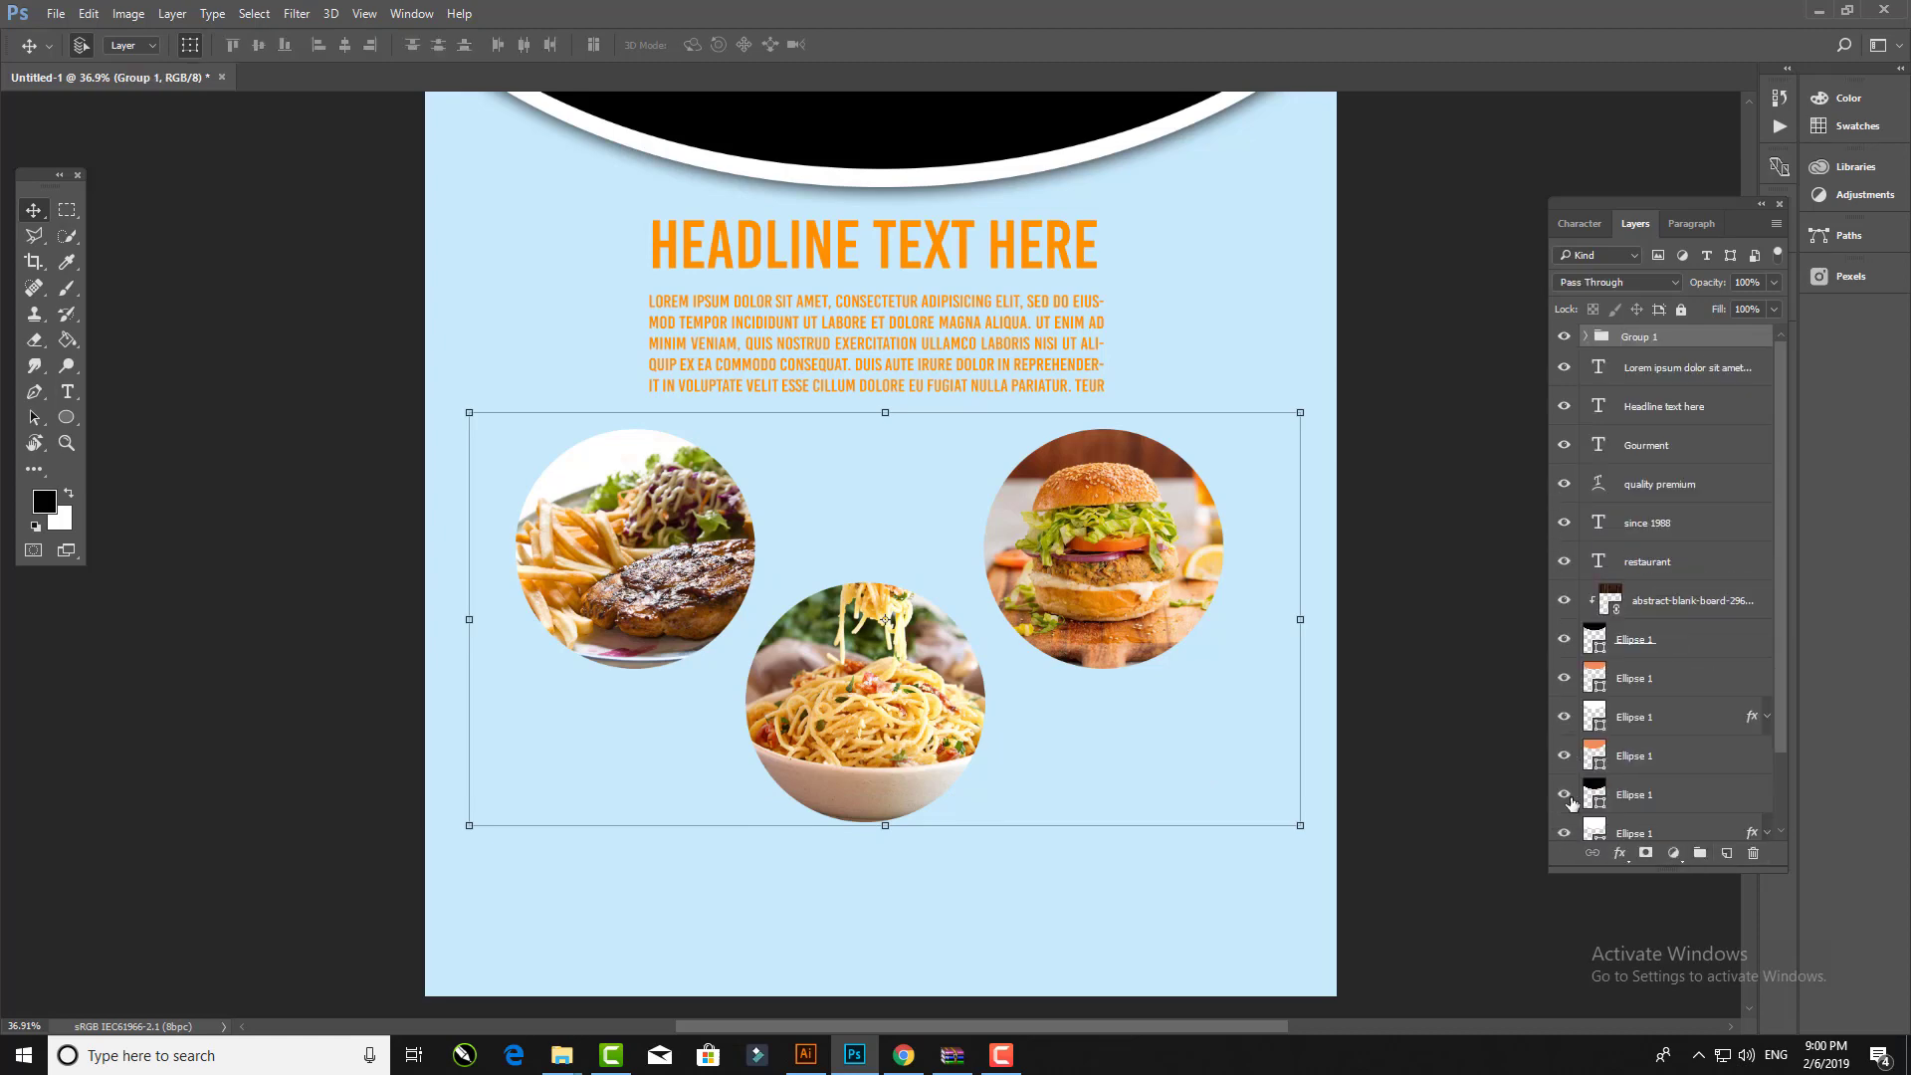
pyautogui.click(1619, 853)
pyautogui.click(1672, 834)
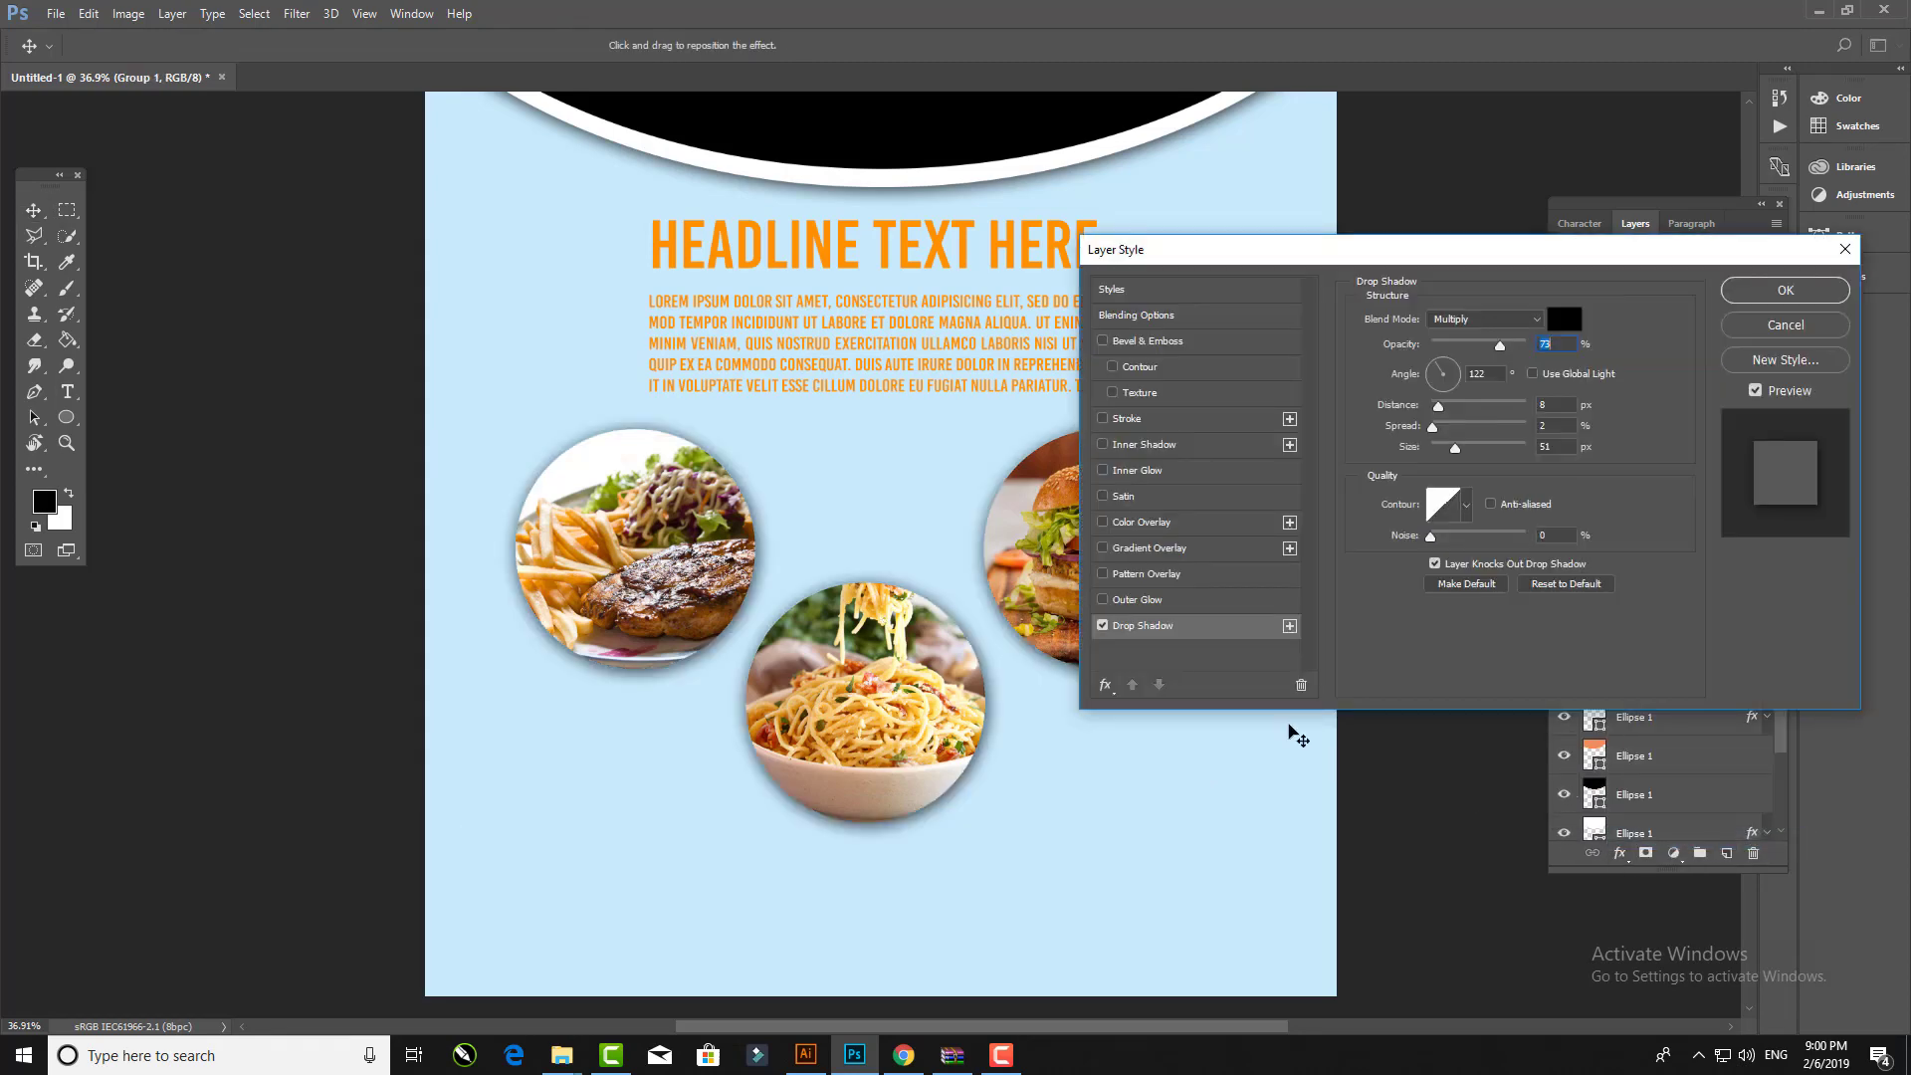
pyautogui.click(1134, 418)
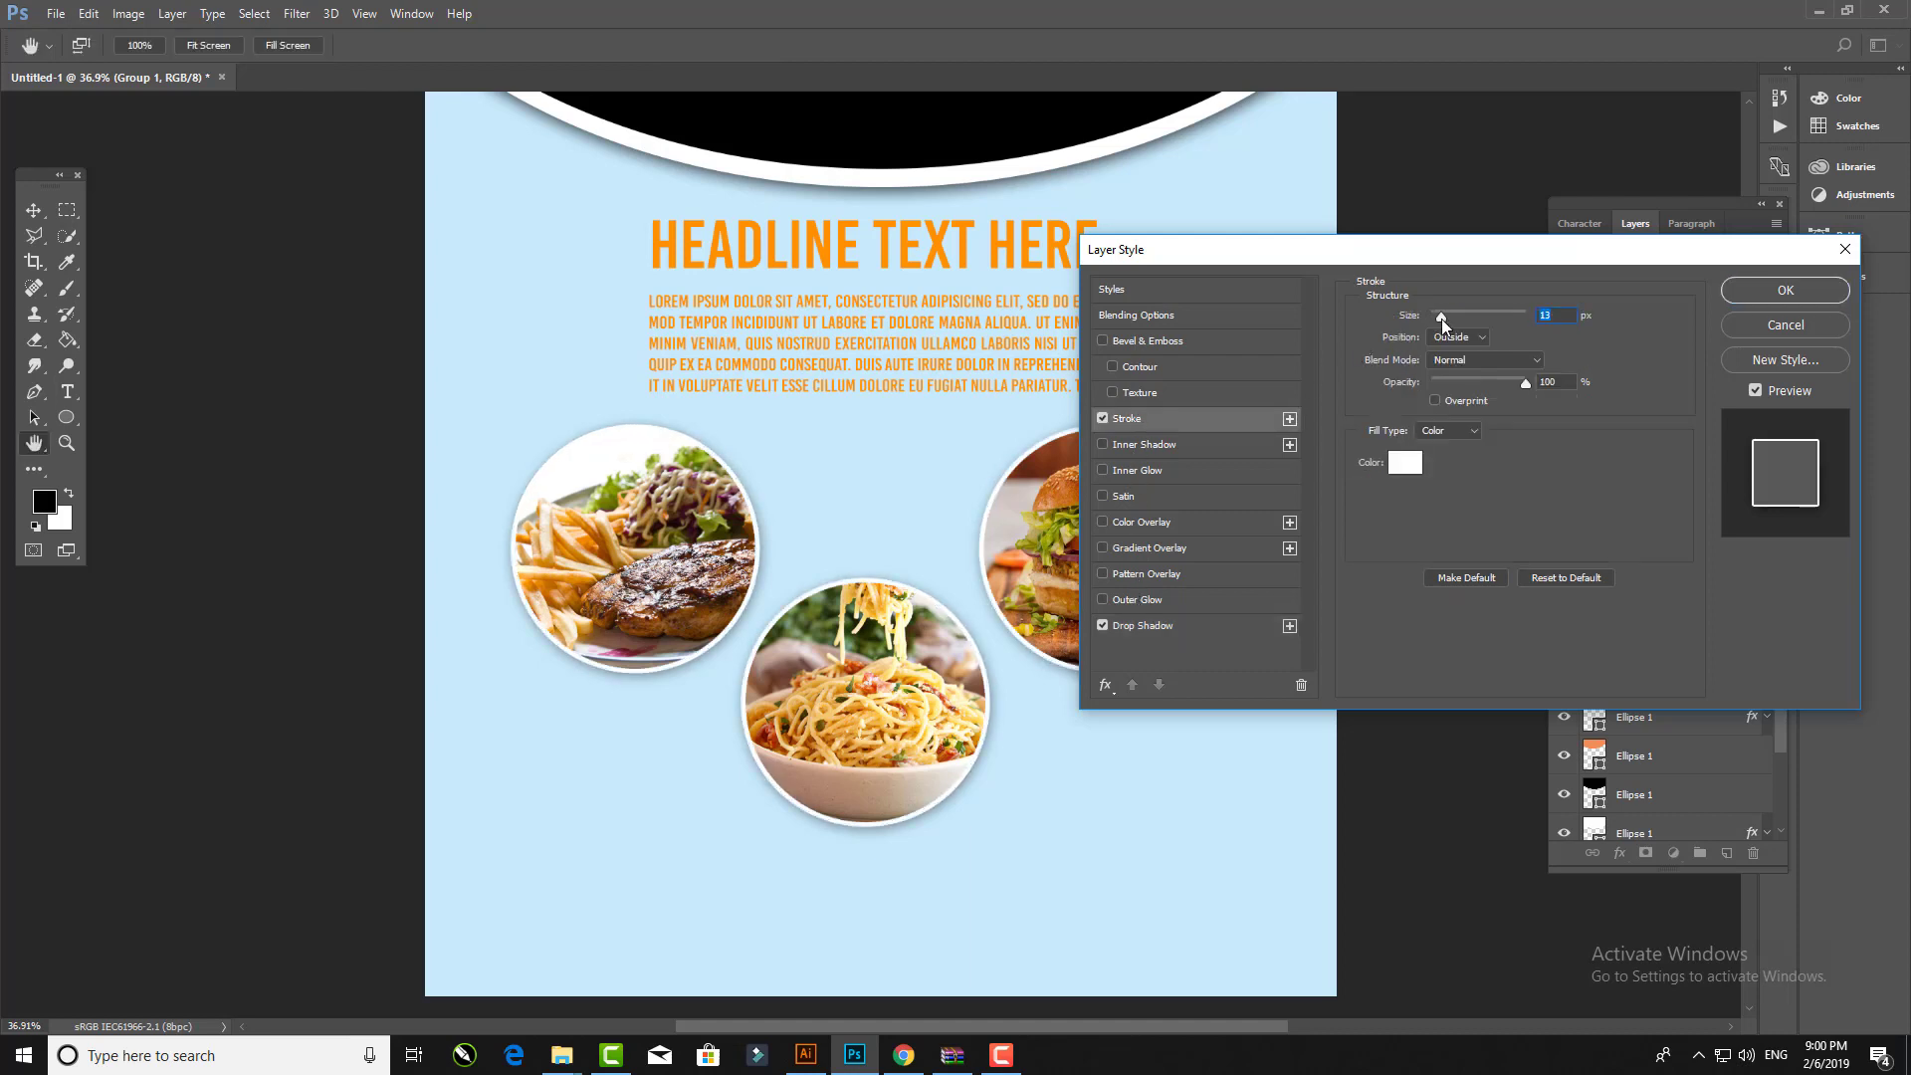
pyautogui.moveTo(1441, 319); pyautogui.dragTo(1443, 319)
pyautogui.click(1785, 290)
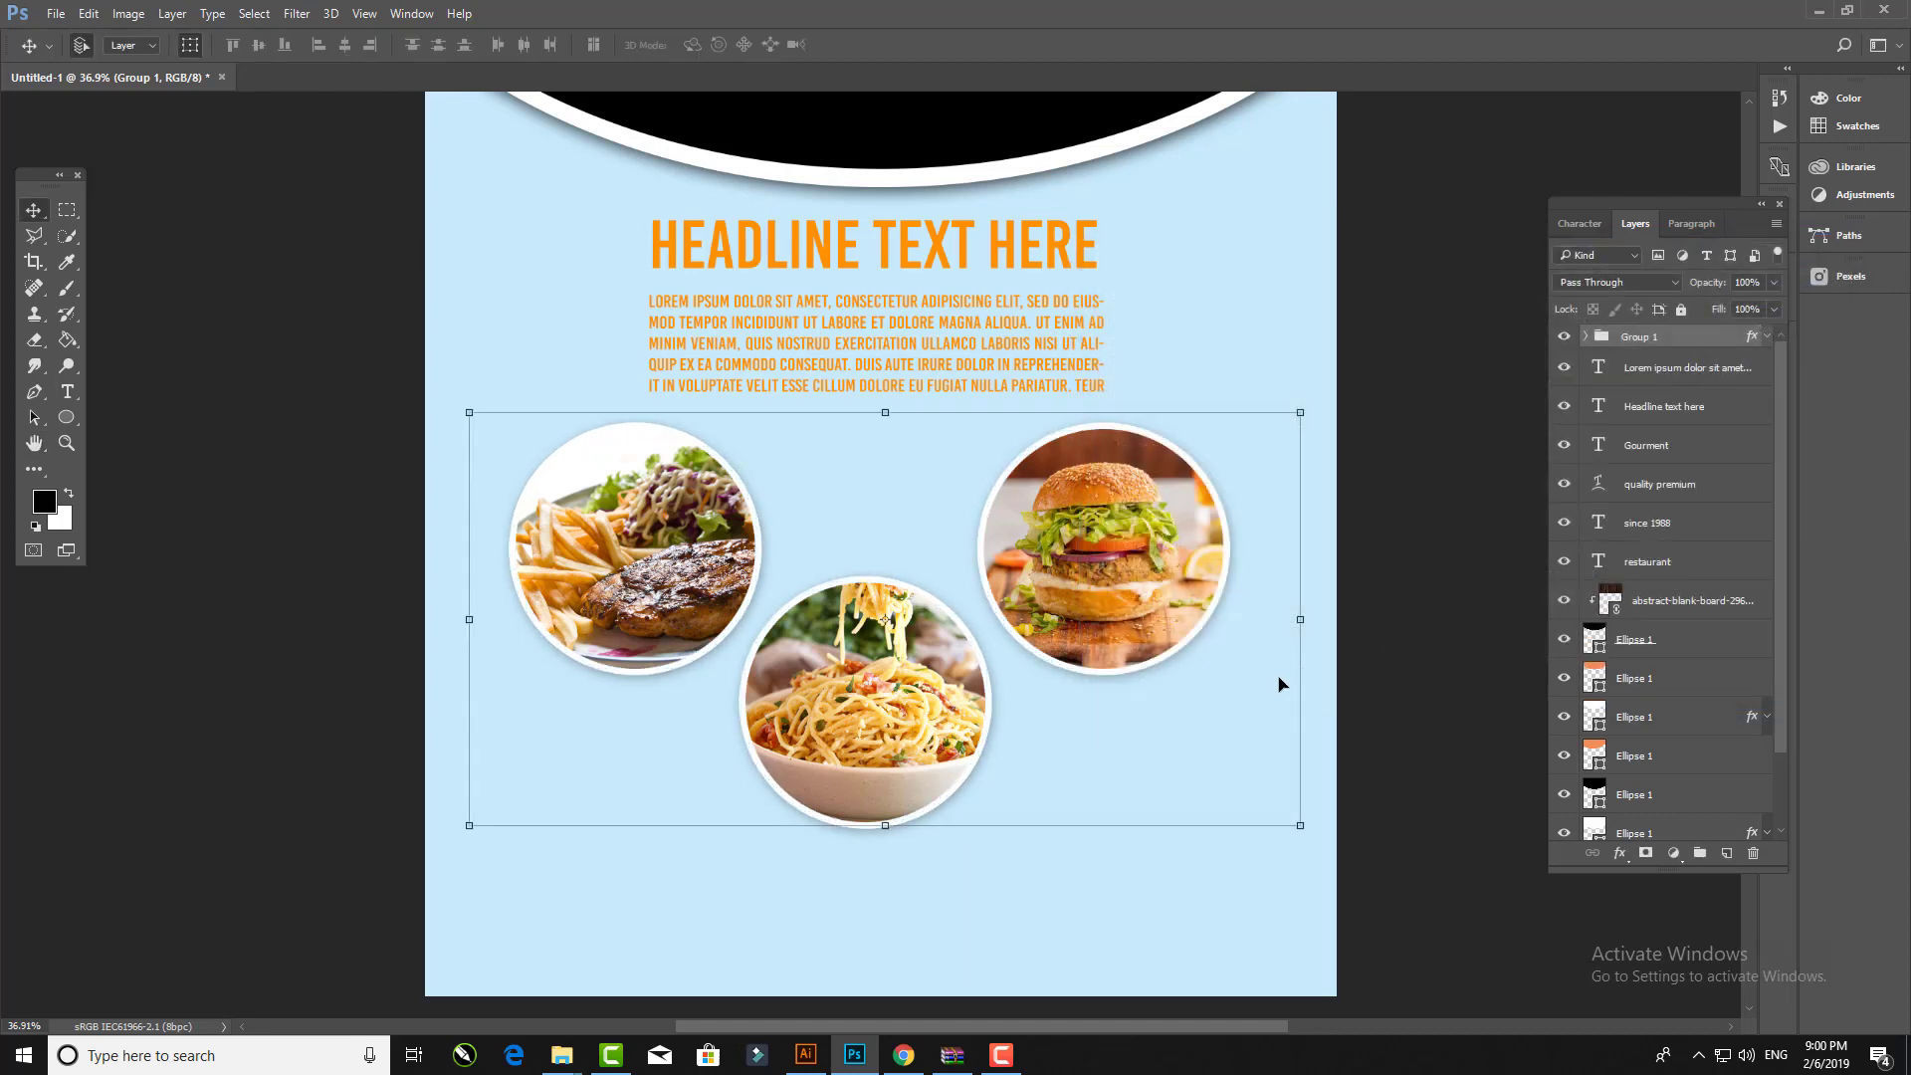
# Step: Move the food photo group and the paragraph text up beneath the headline
pyautogui.moveTo(1230, 672); pyautogui.dragTo(1233, 630)
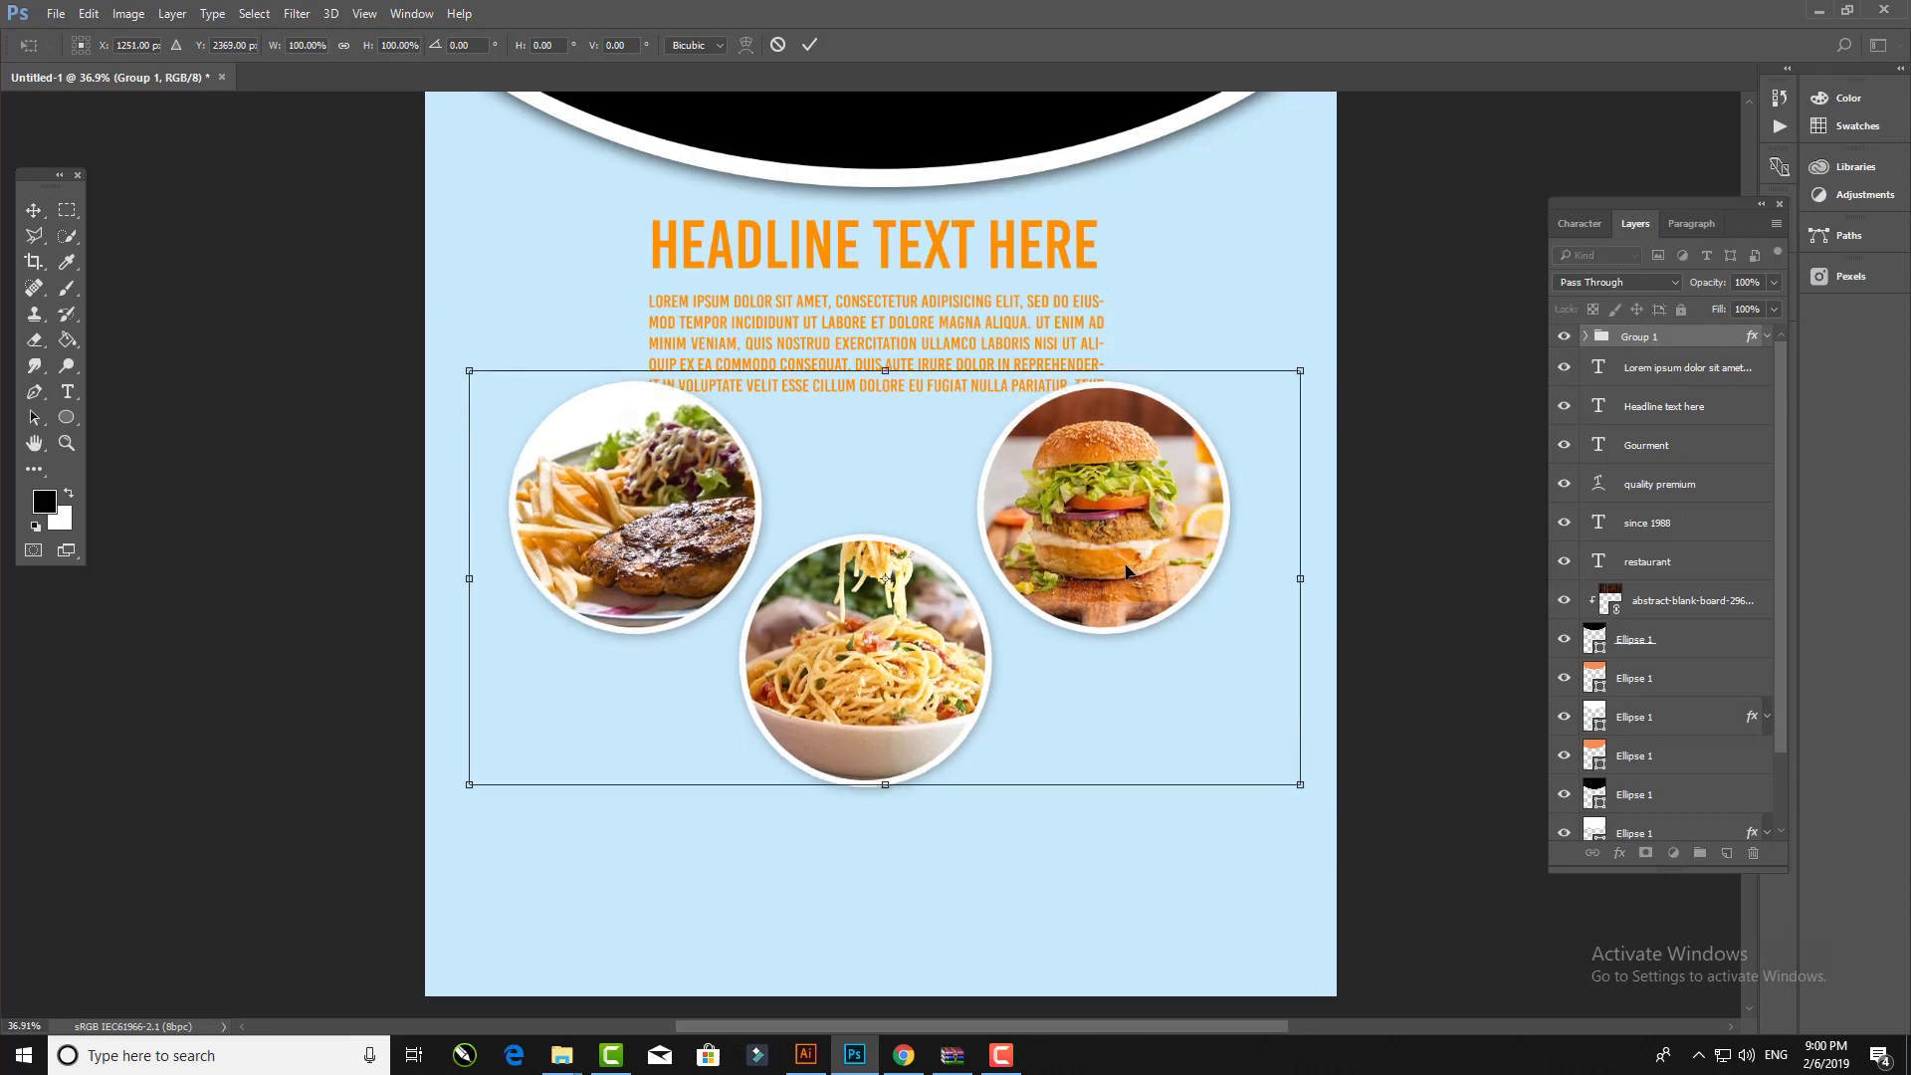
pyautogui.scroll(1, 961, 319)
pyautogui.moveTo(961, 318); pyautogui.dragTo(955, 299)
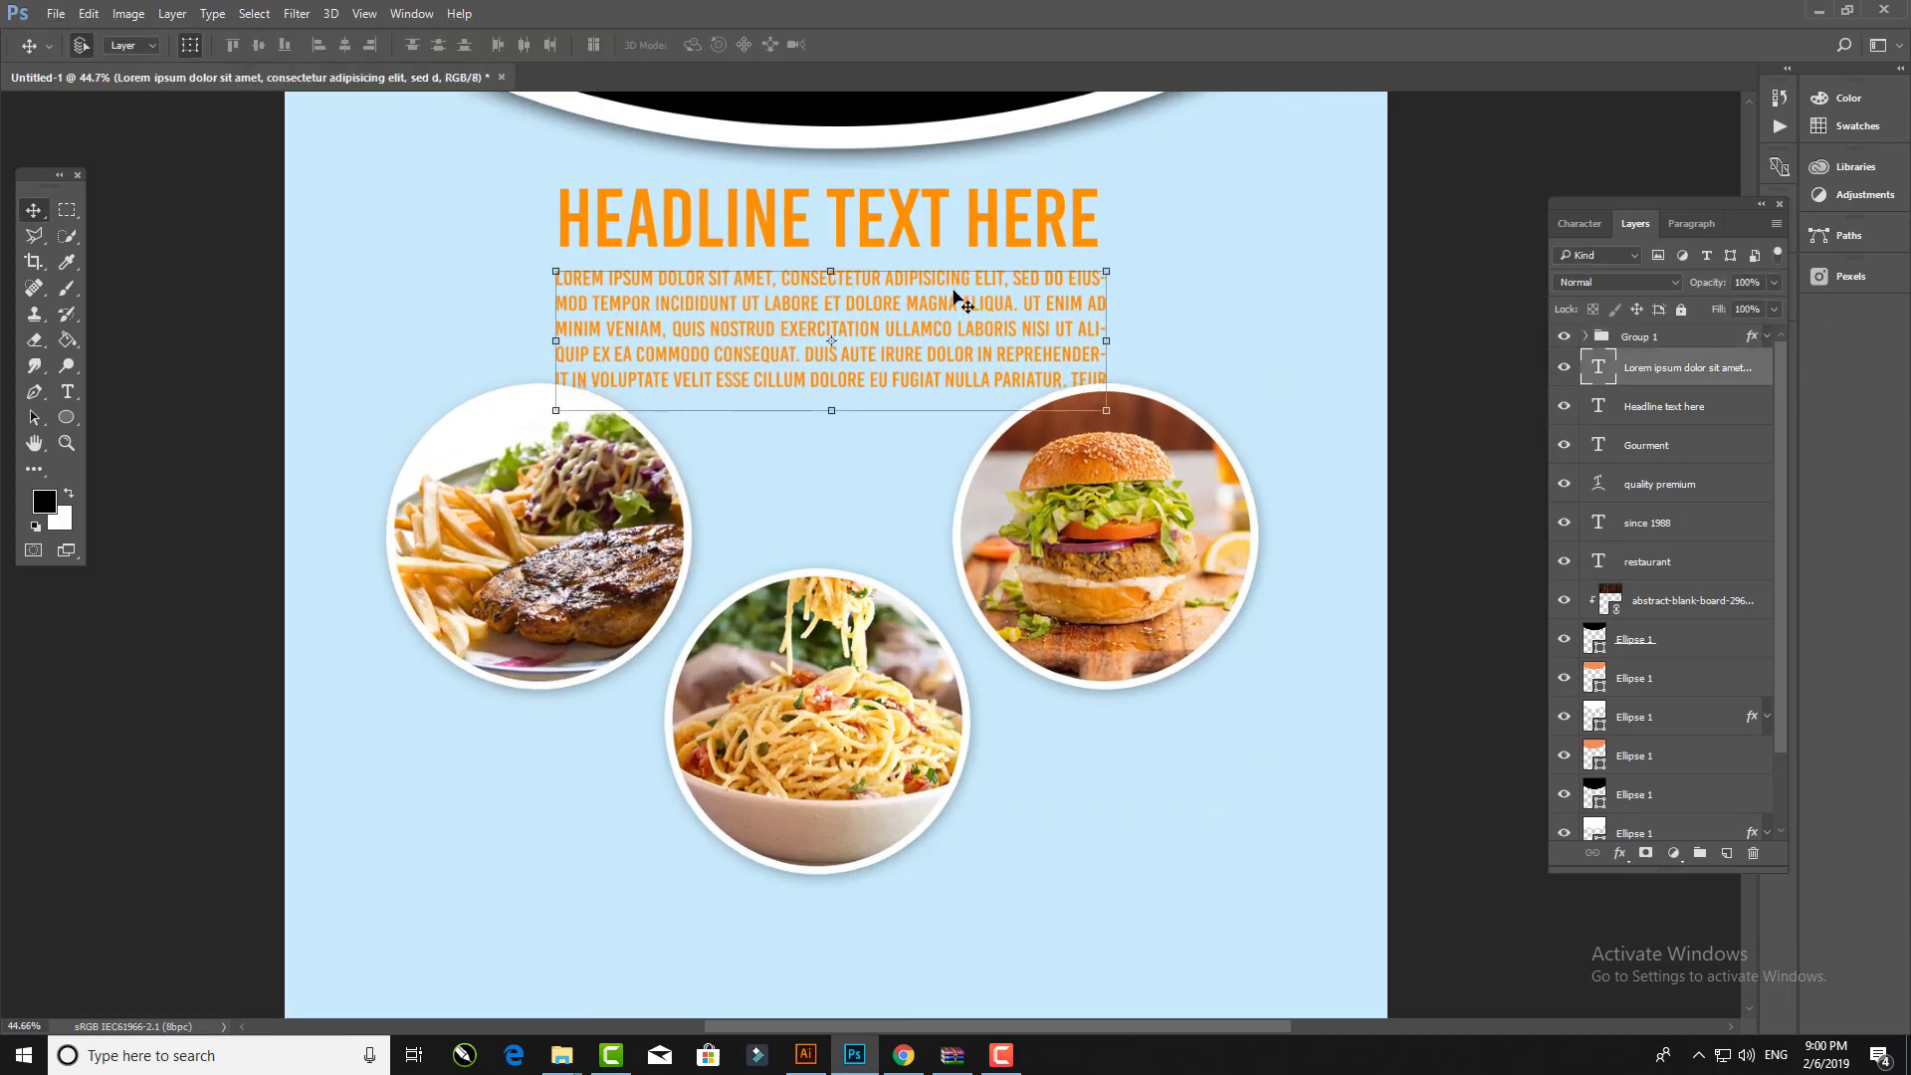
pyautogui.keyDown('shift'); pyautogui.click(935, 206); pyautogui.keyUp('shift')
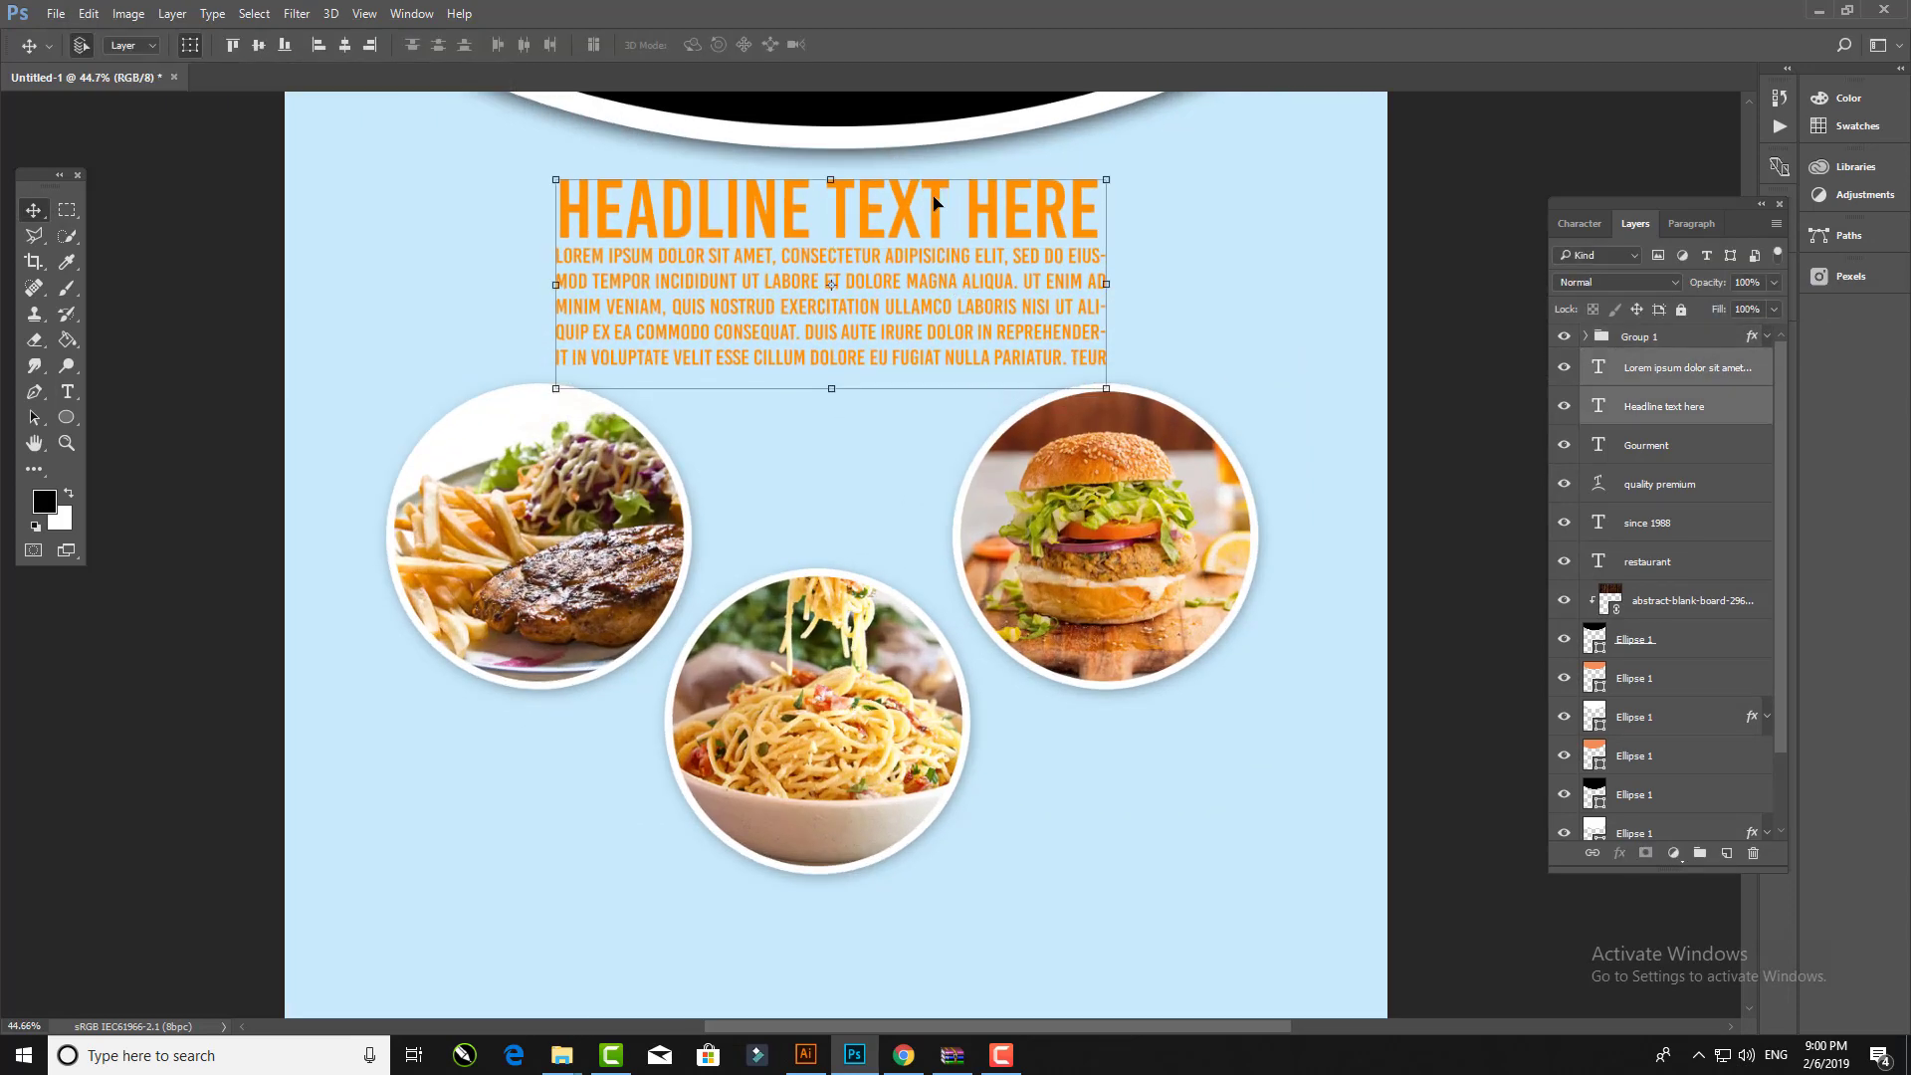
pyautogui.scroll(-3, 935, 206)
pyautogui.click(1291, 514)
pyautogui.scroll(1, 879, 537)
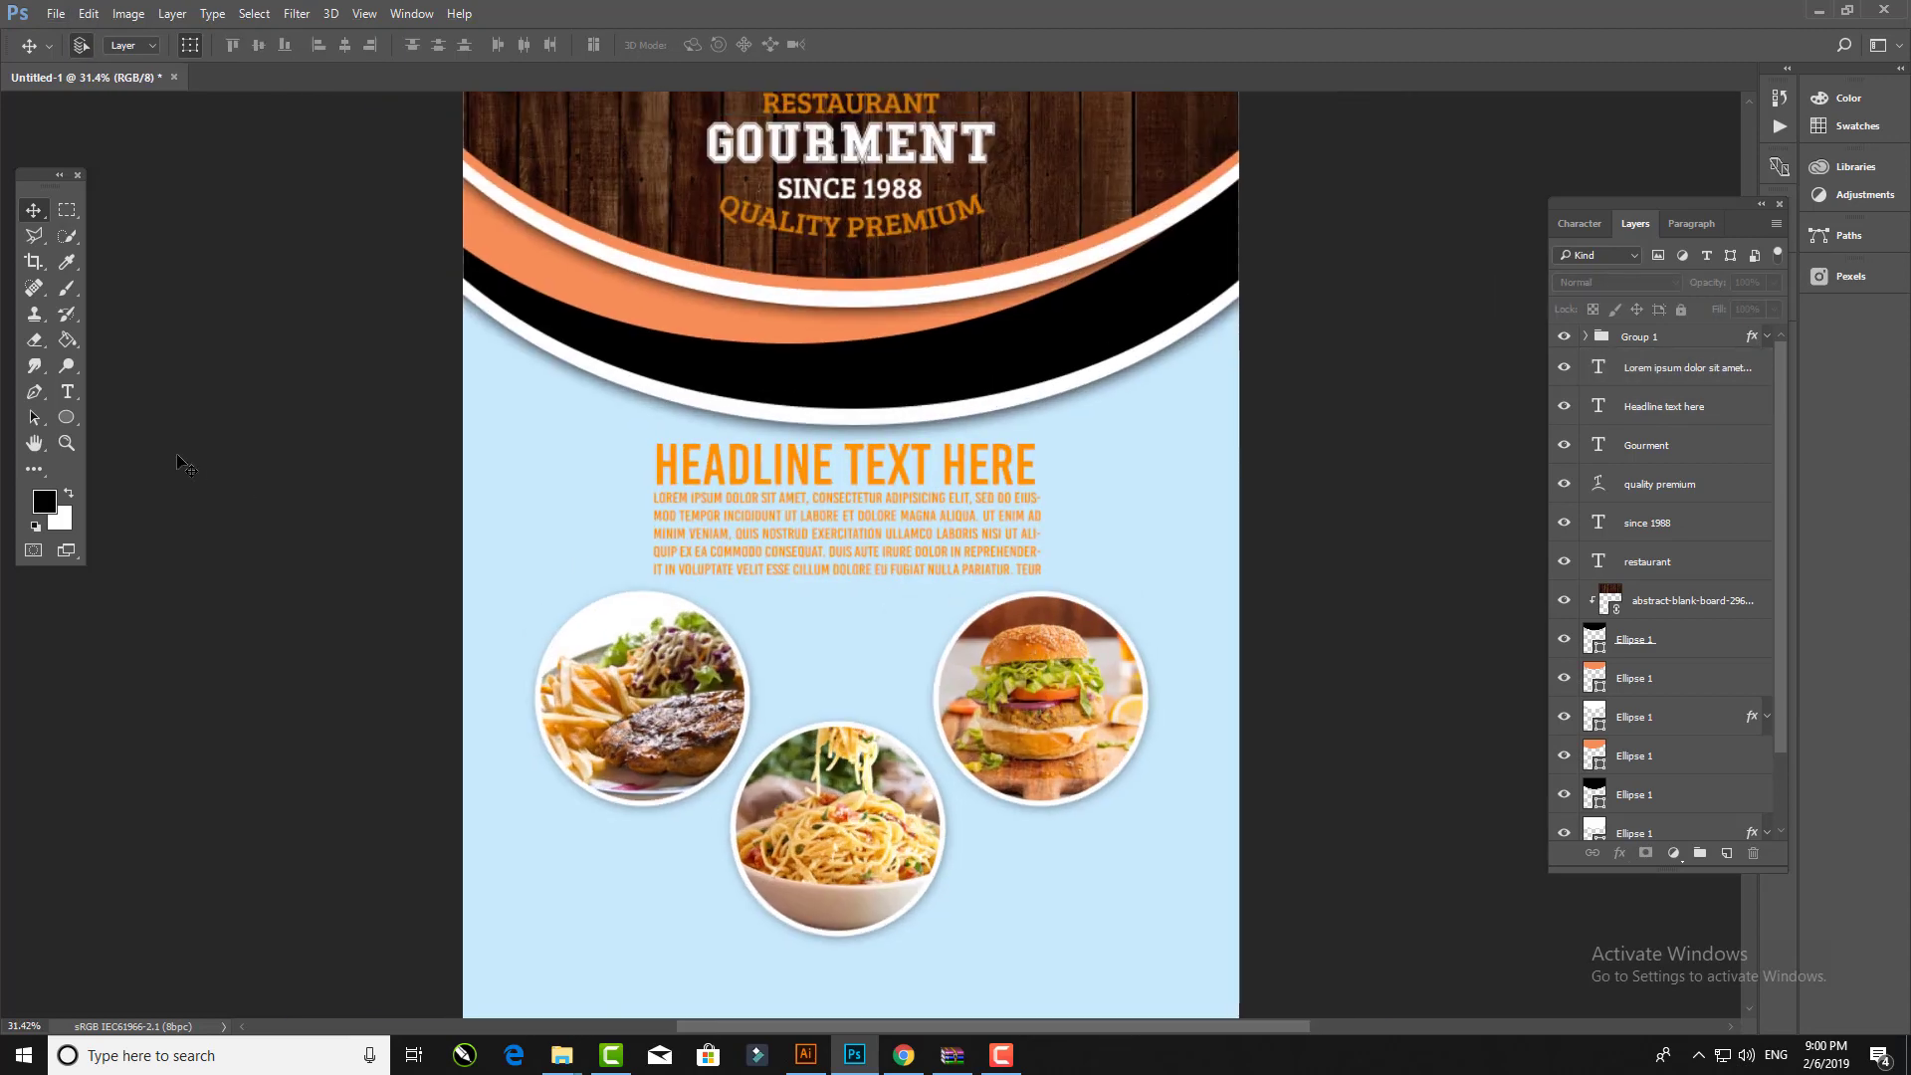
# Step: Draw a circle over the header's top-left and fill it orange #ec8500
pyautogui.press('u')
pyautogui.moveTo(492, 209)
pyautogui.mouseDown()
pyautogui.moveTo(612, 398)
pyautogui.moveTo(689, 404)
pyautogui.mouseUp()
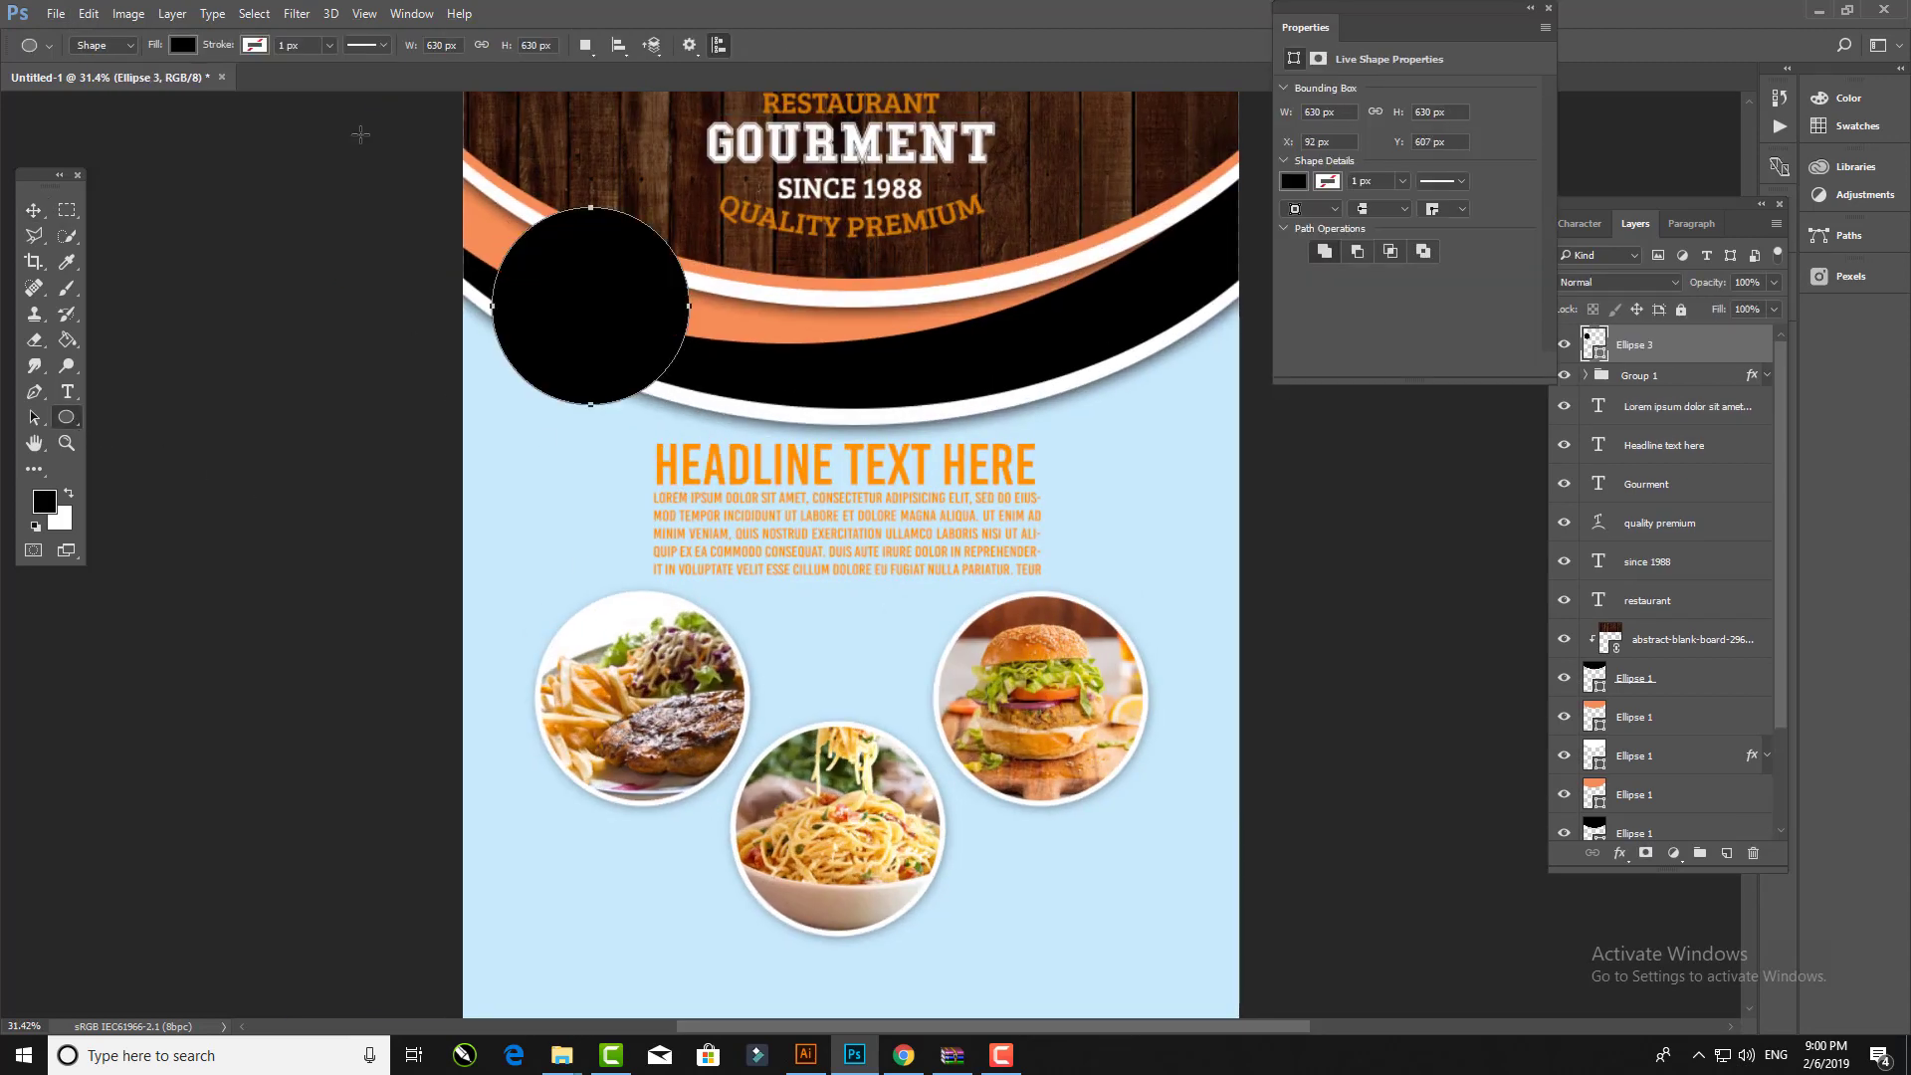
pyautogui.click(183, 45)
pyautogui.click(277, 83)
pyautogui.click(1499, 735)
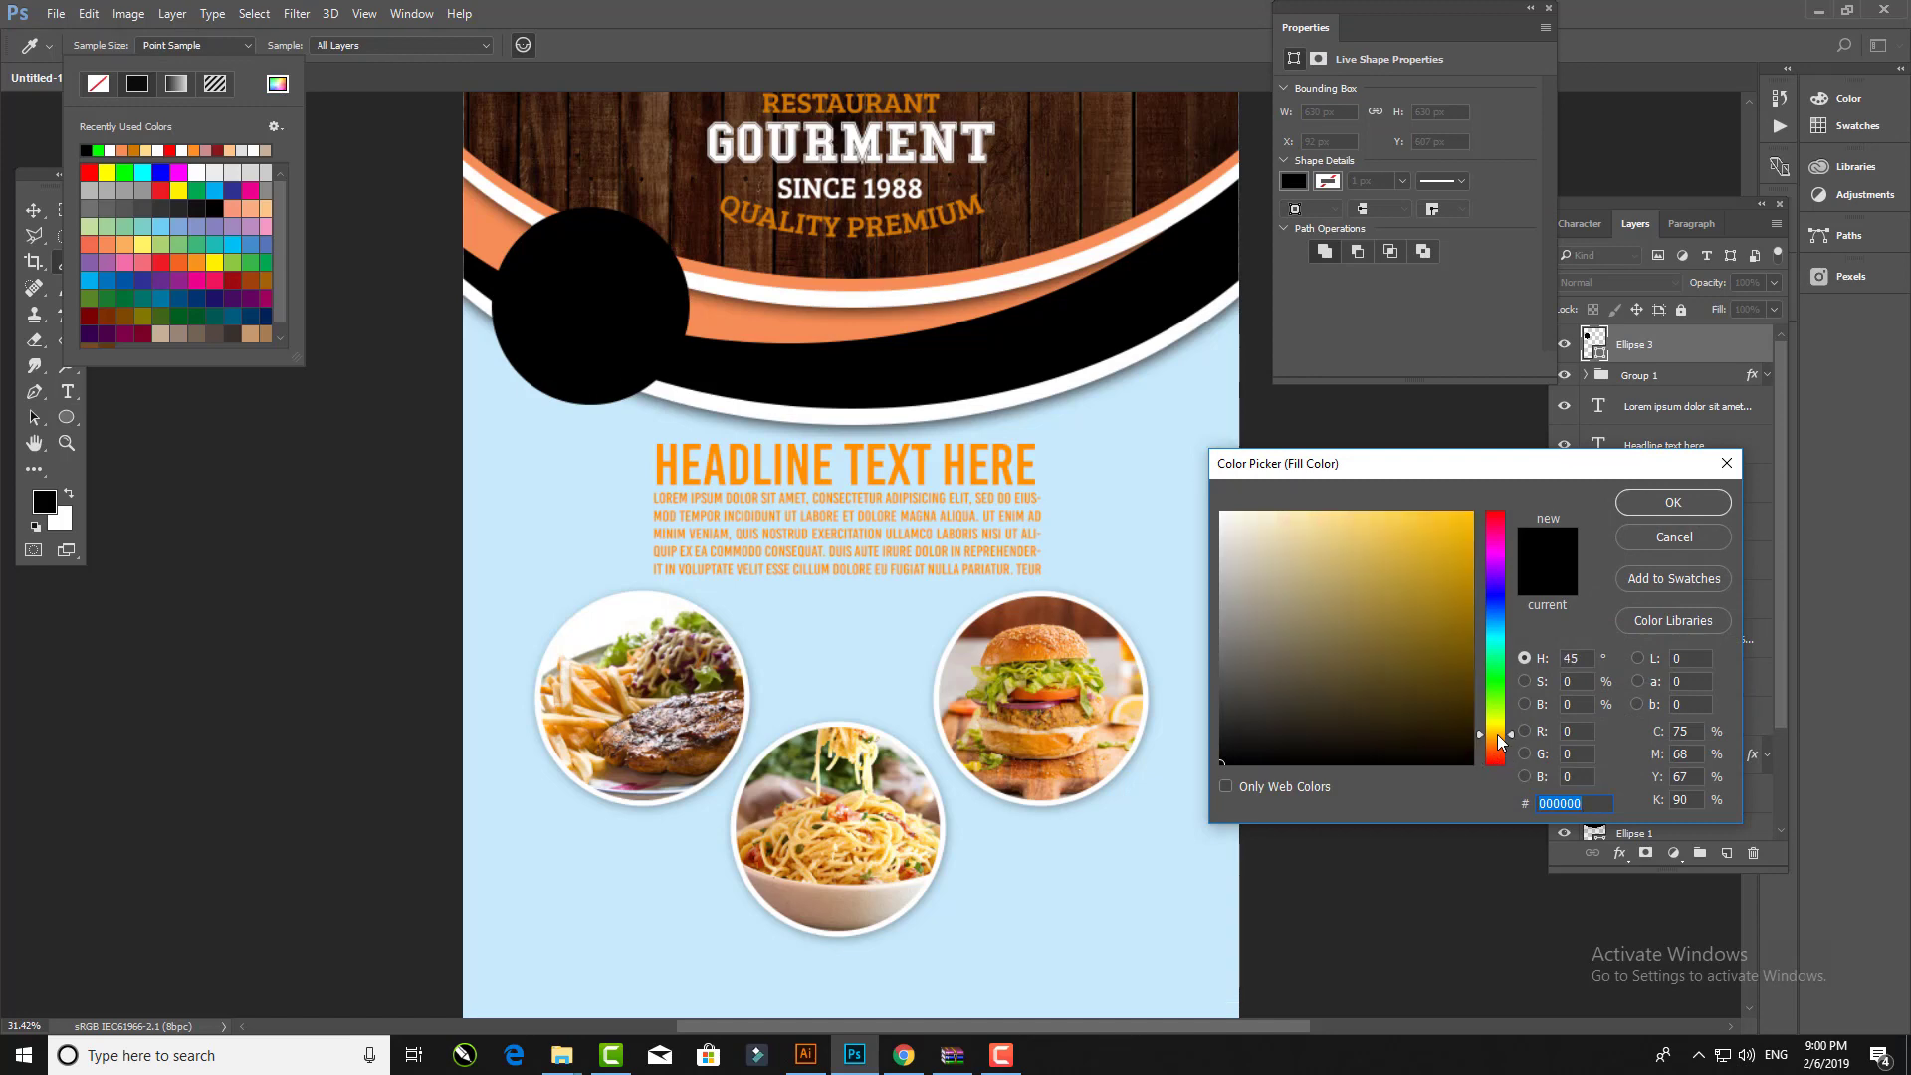
pyautogui.write('ec8500')
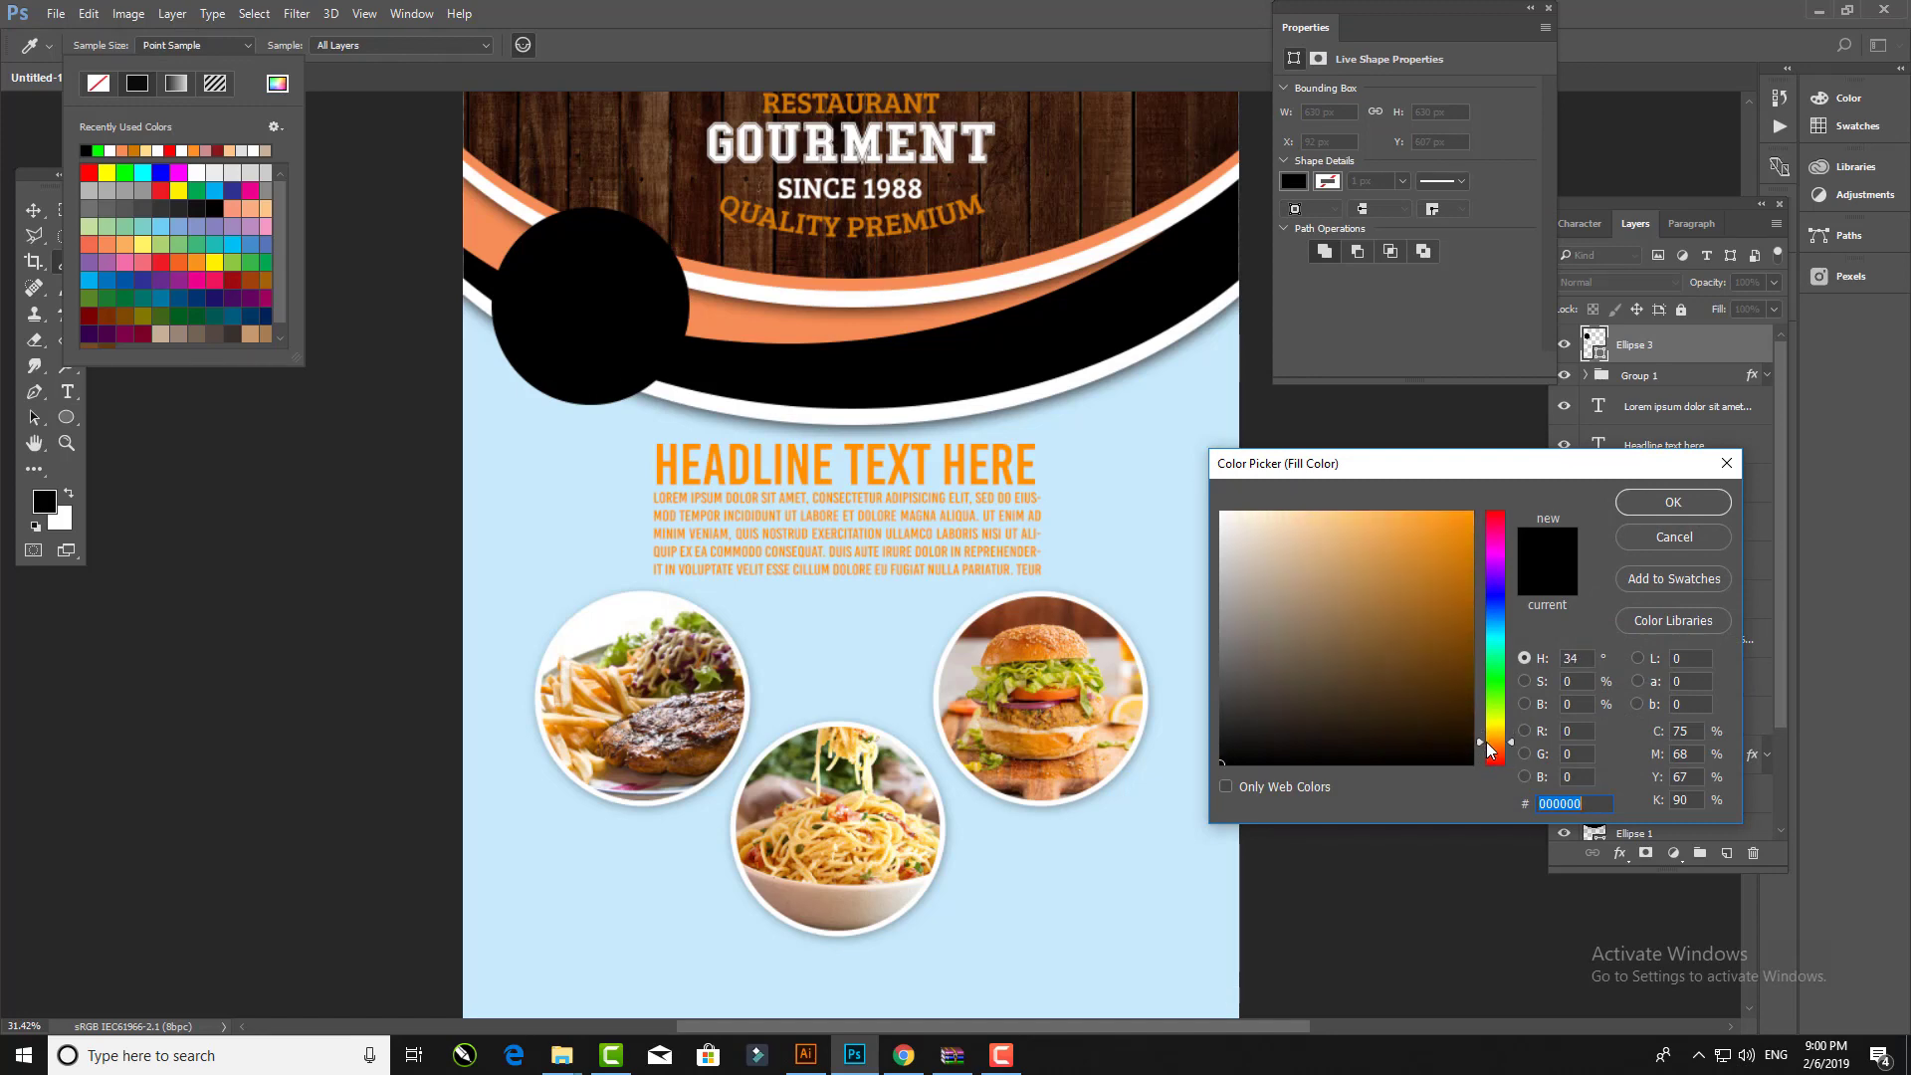
pyautogui.click(1654, 504)
# Step: Enlarge the orange circle slightly, then duplicate it and shrink the copy around its centre
pyautogui.press('v')
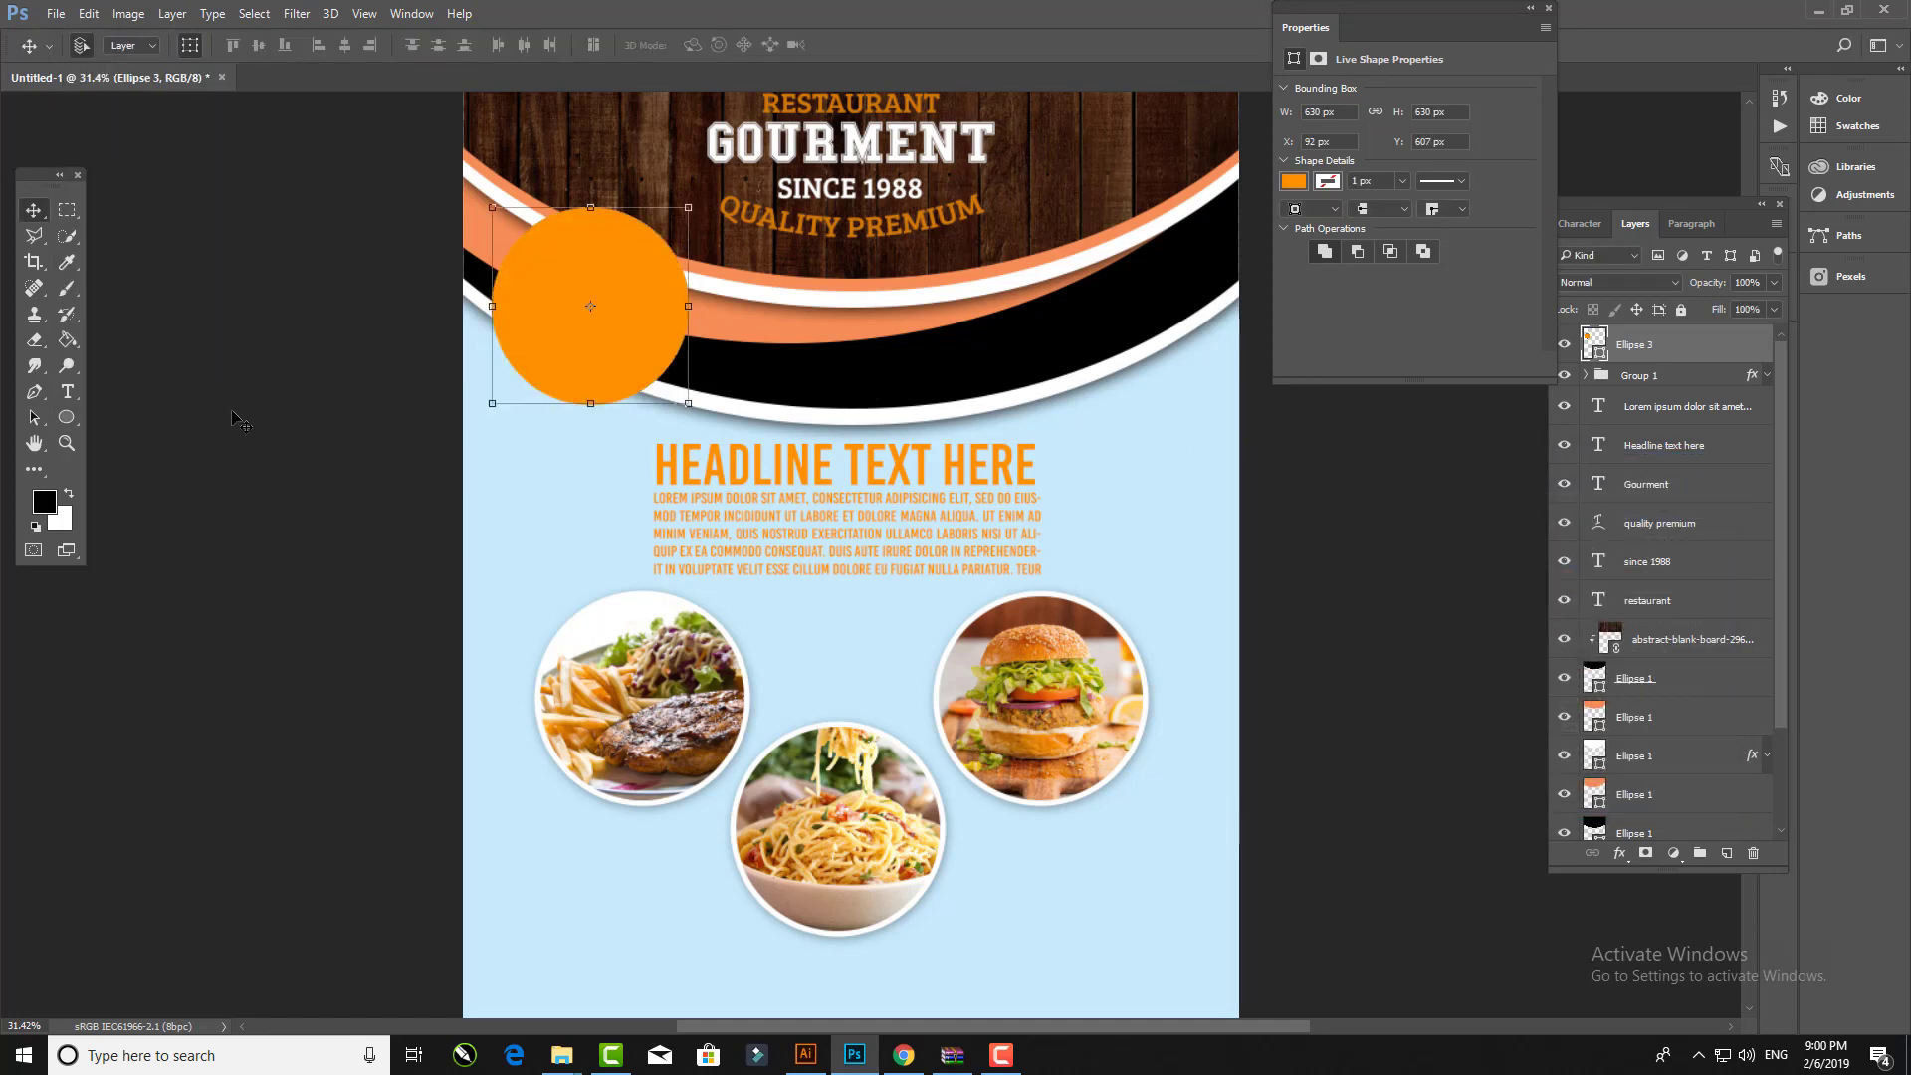
pyautogui.scroll(3, 520, 285)
pyautogui.moveTo(817, 527); pyautogui.dragTo(829, 540)
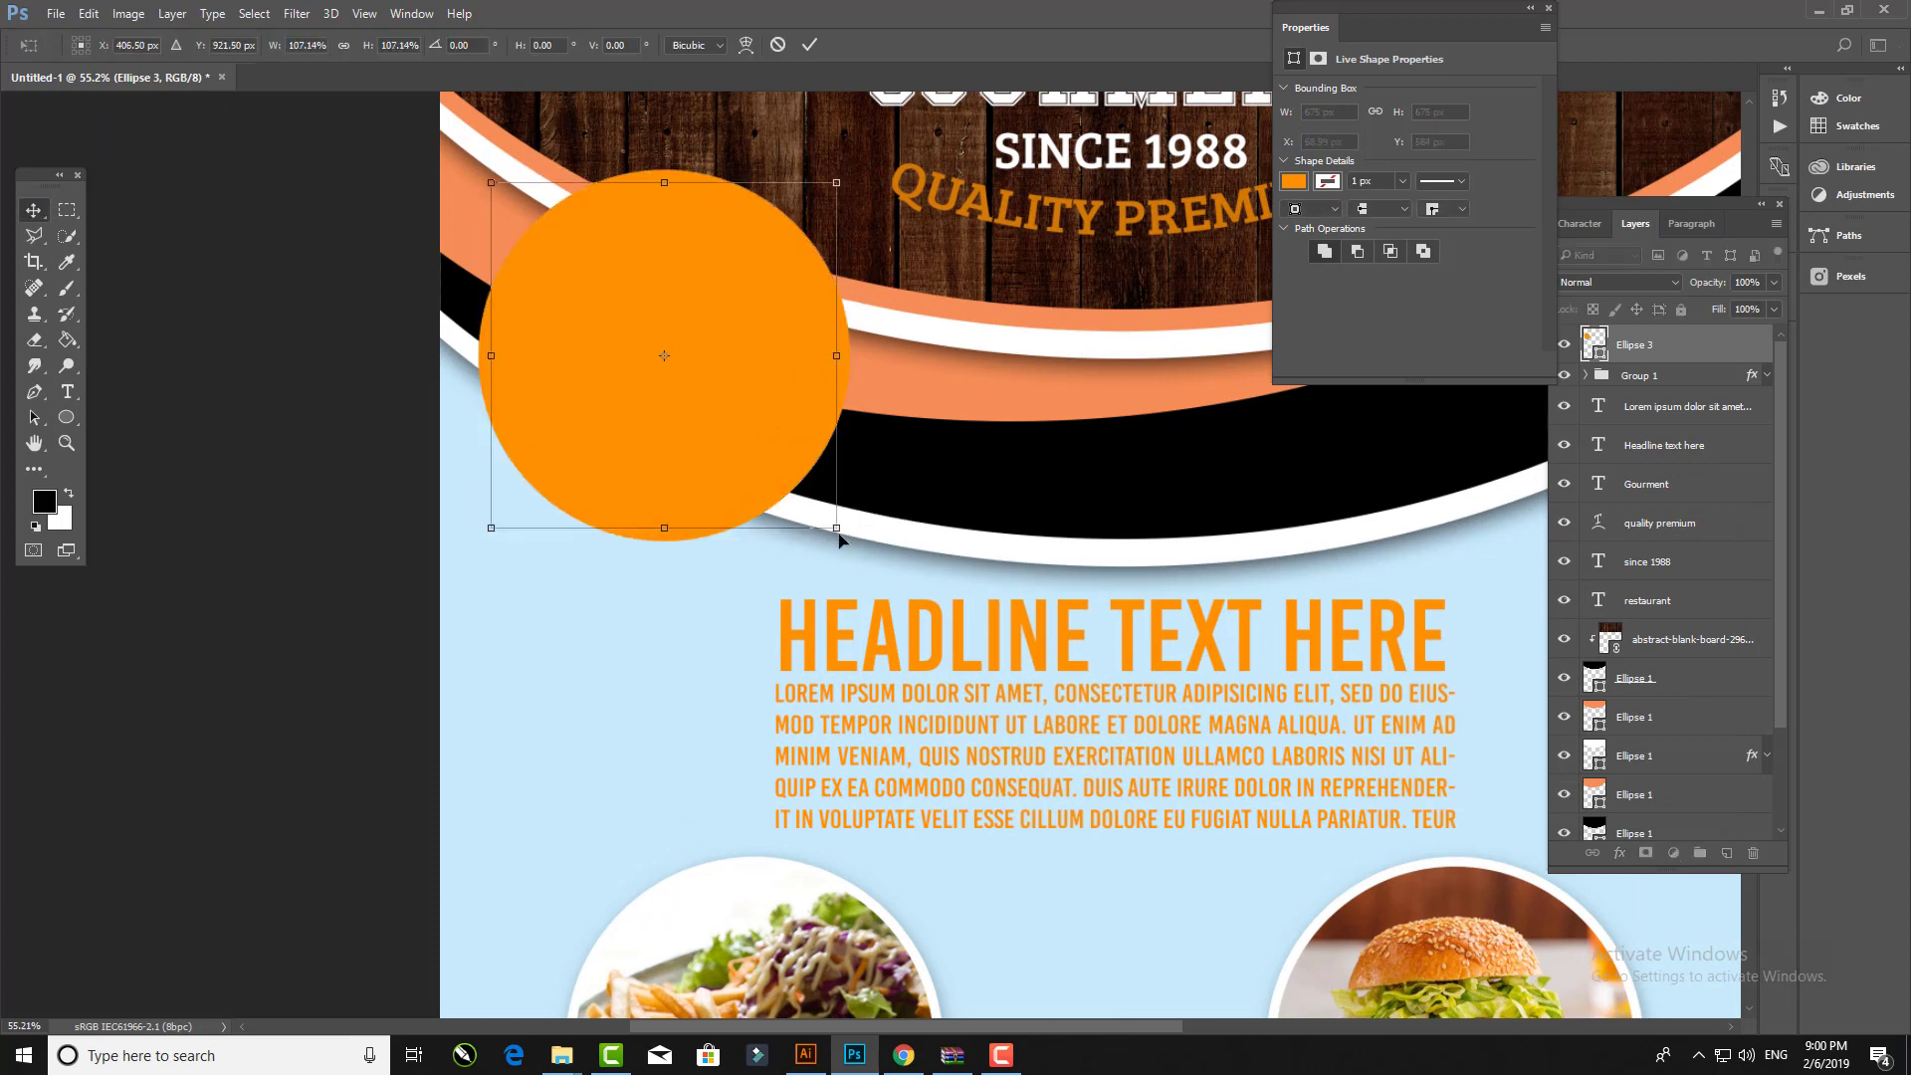
pyautogui.hotkey('ctrl', 'j')
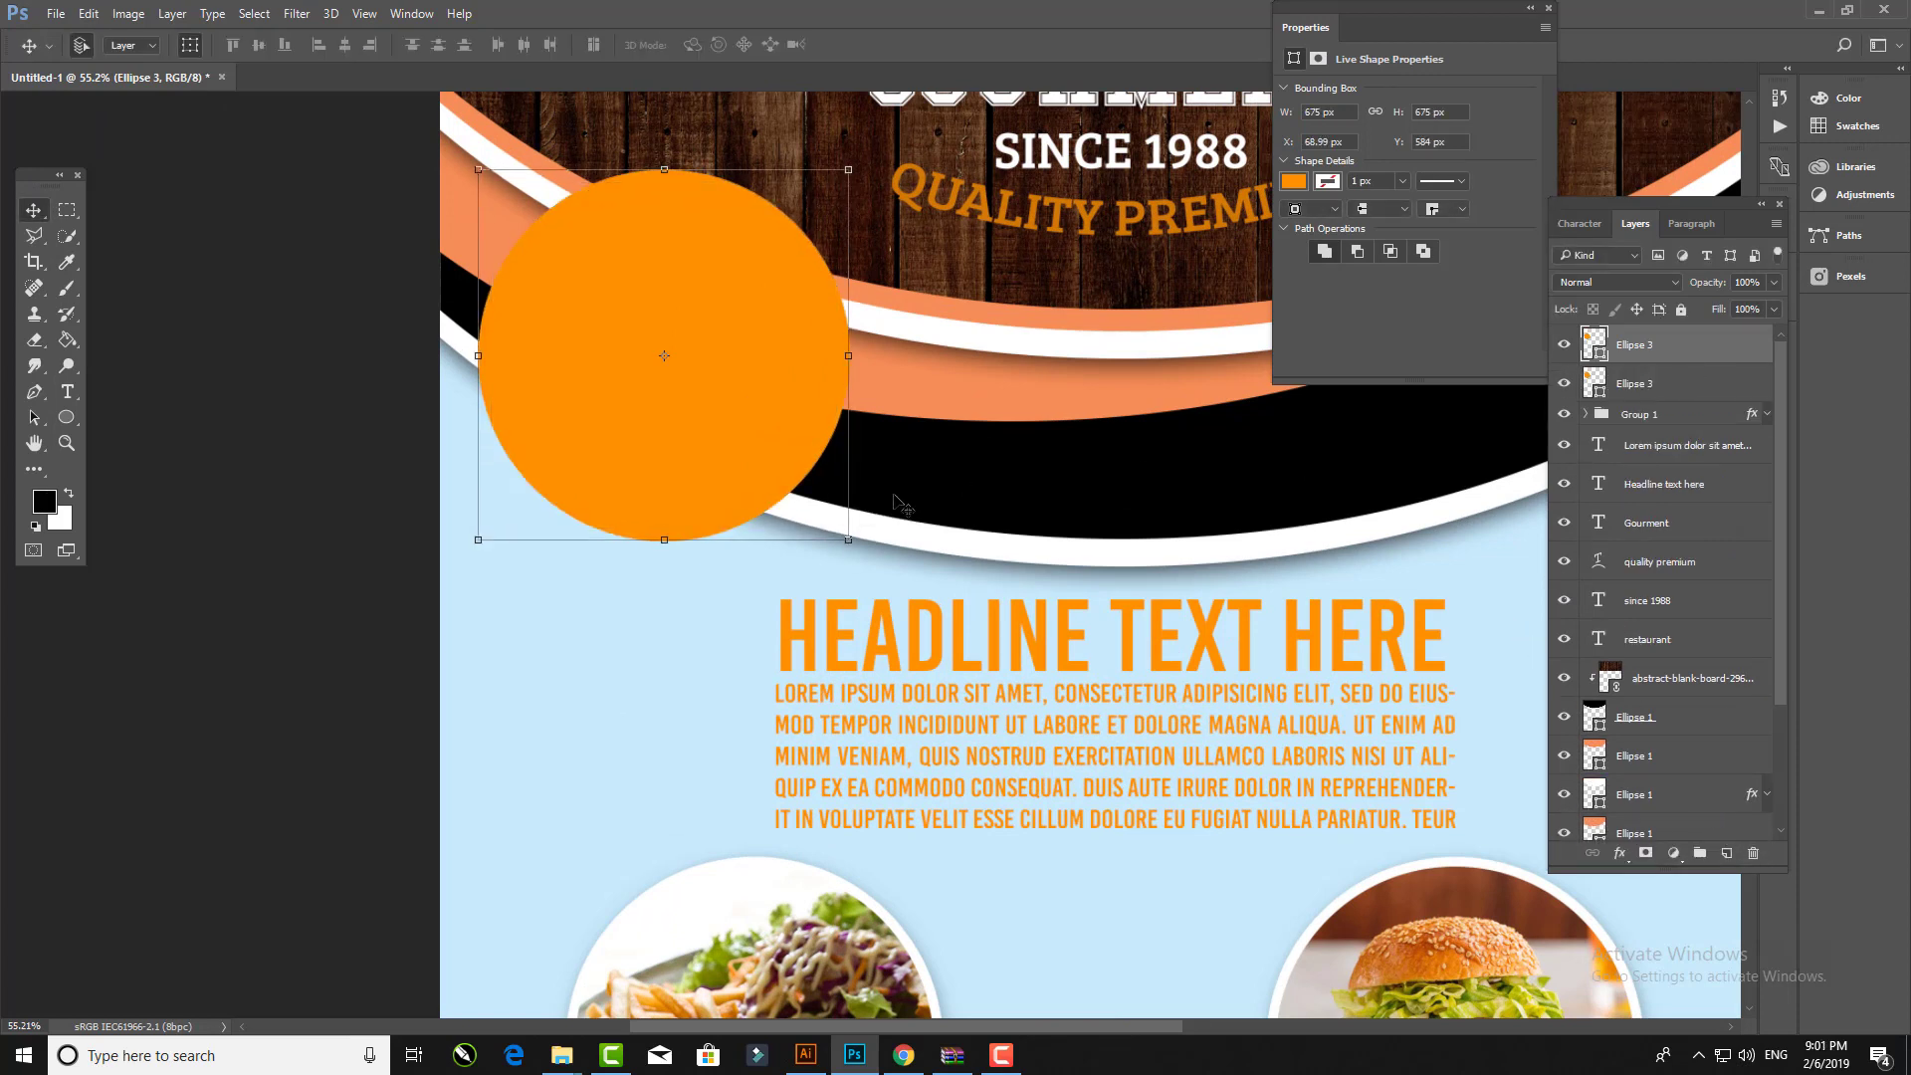
pyautogui.hotkey('ctrl', 't')
pyautogui.moveTo(848, 540); pyautogui.dragTo(813, 524)
pyautogui.press('Return')
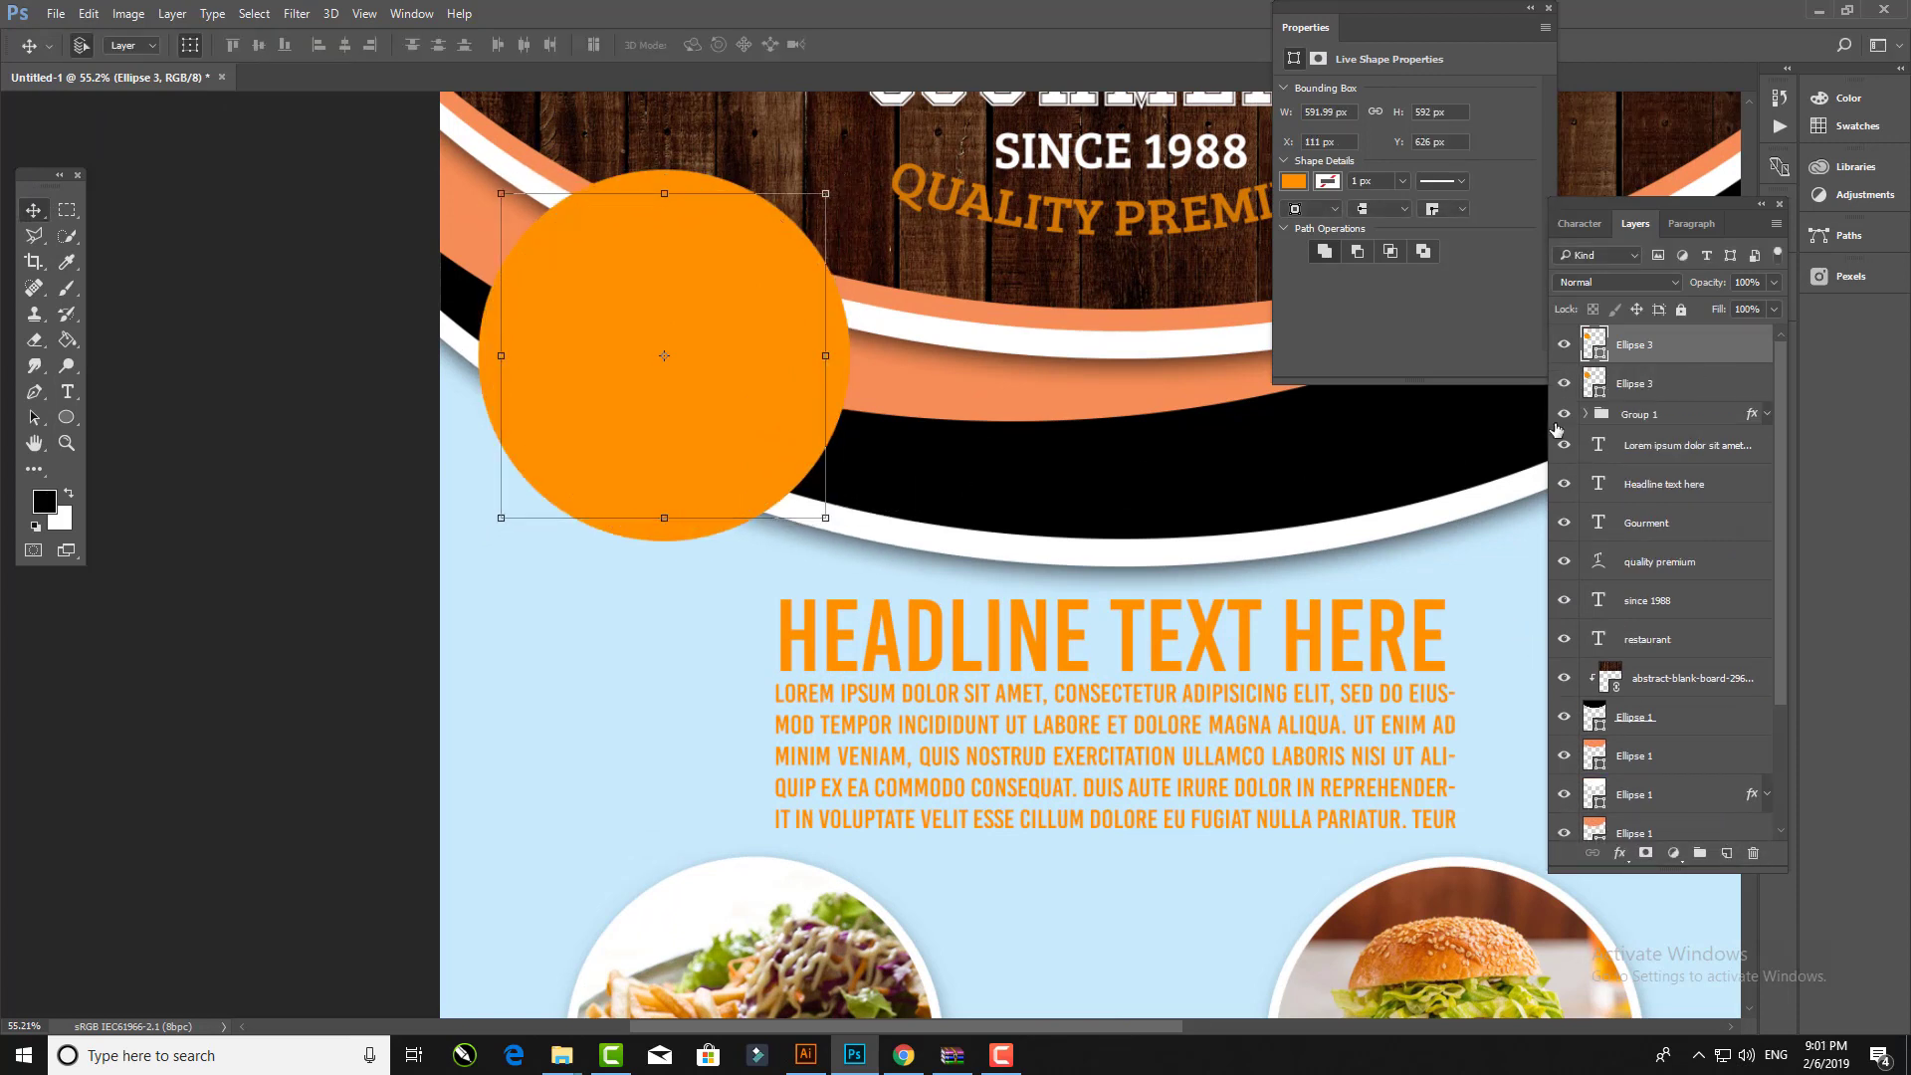
# Step: Fill the lower circle white so it forms a ring around the orange one
pyautogui.click(1632, 383)
pyautogui.click(1293, 181)
pyautogui.click(1332, 286)
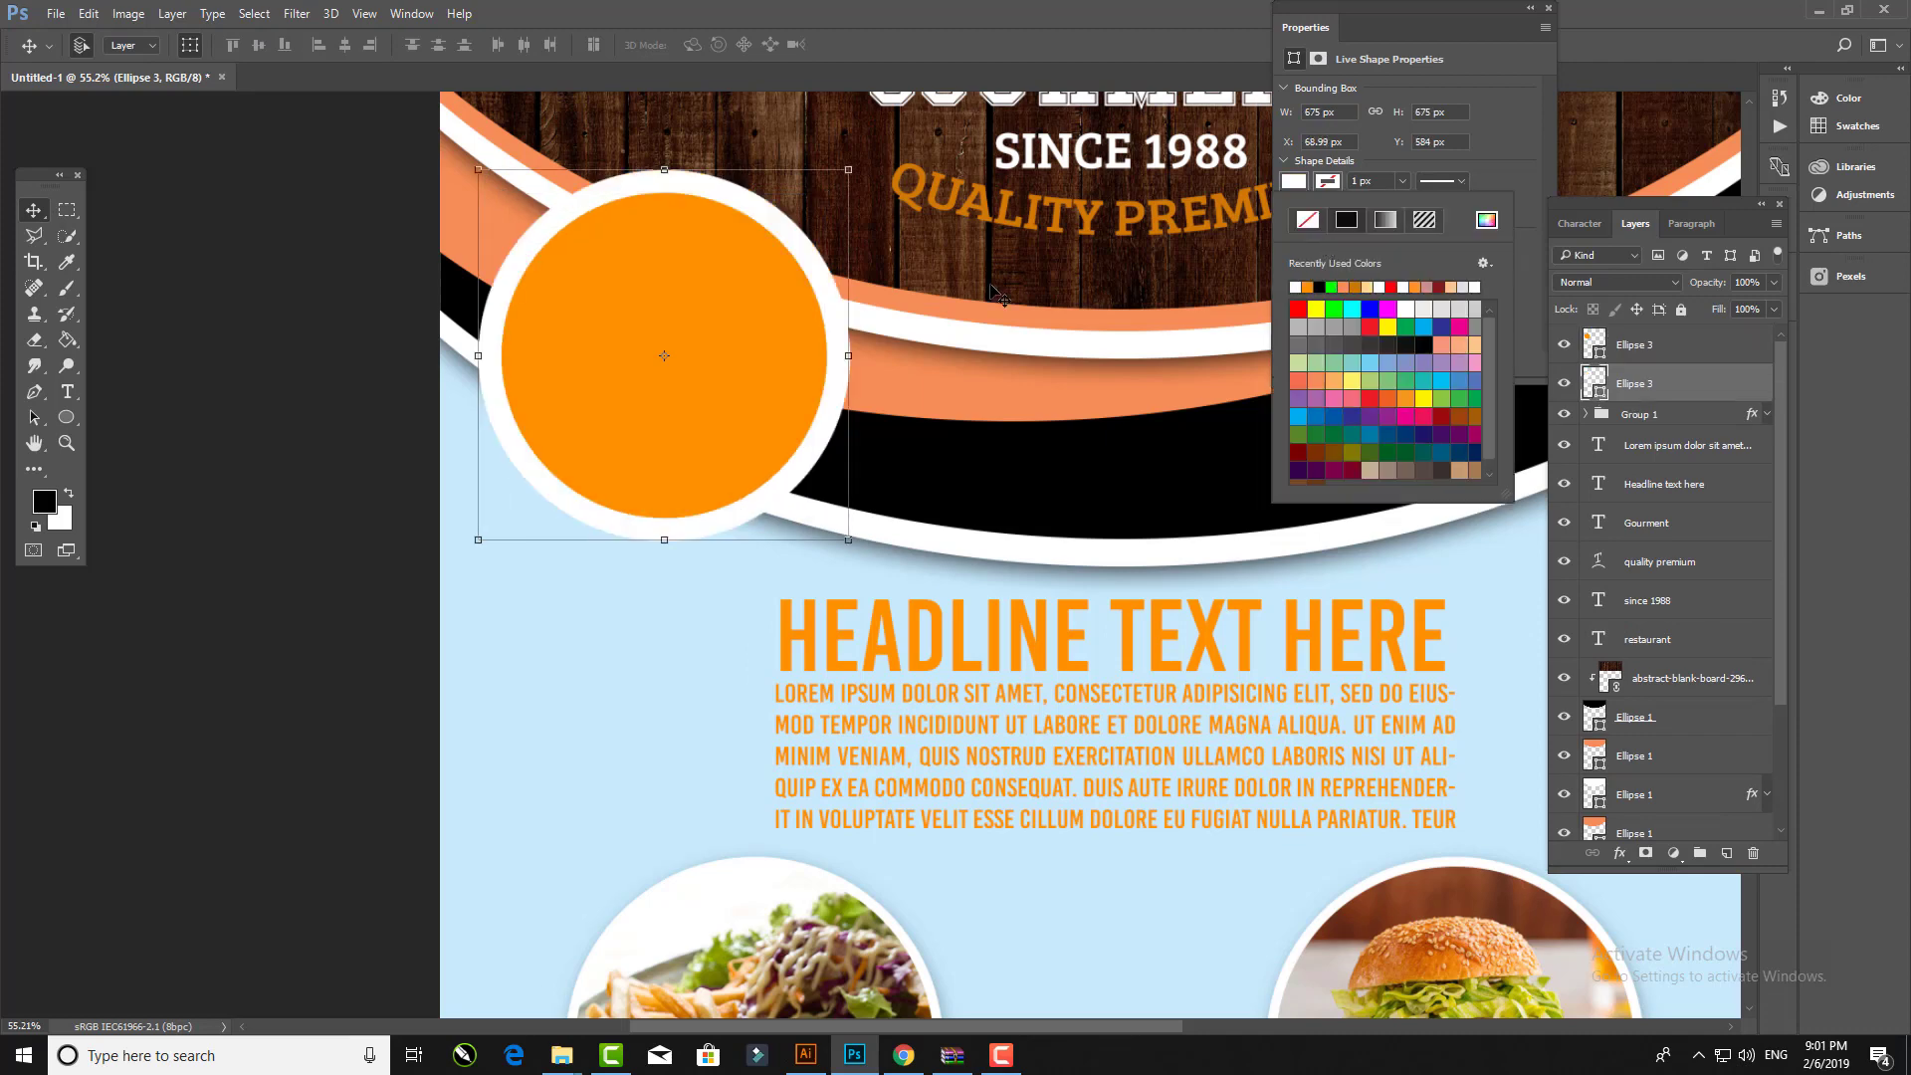
pyautogui.click(169, 299)
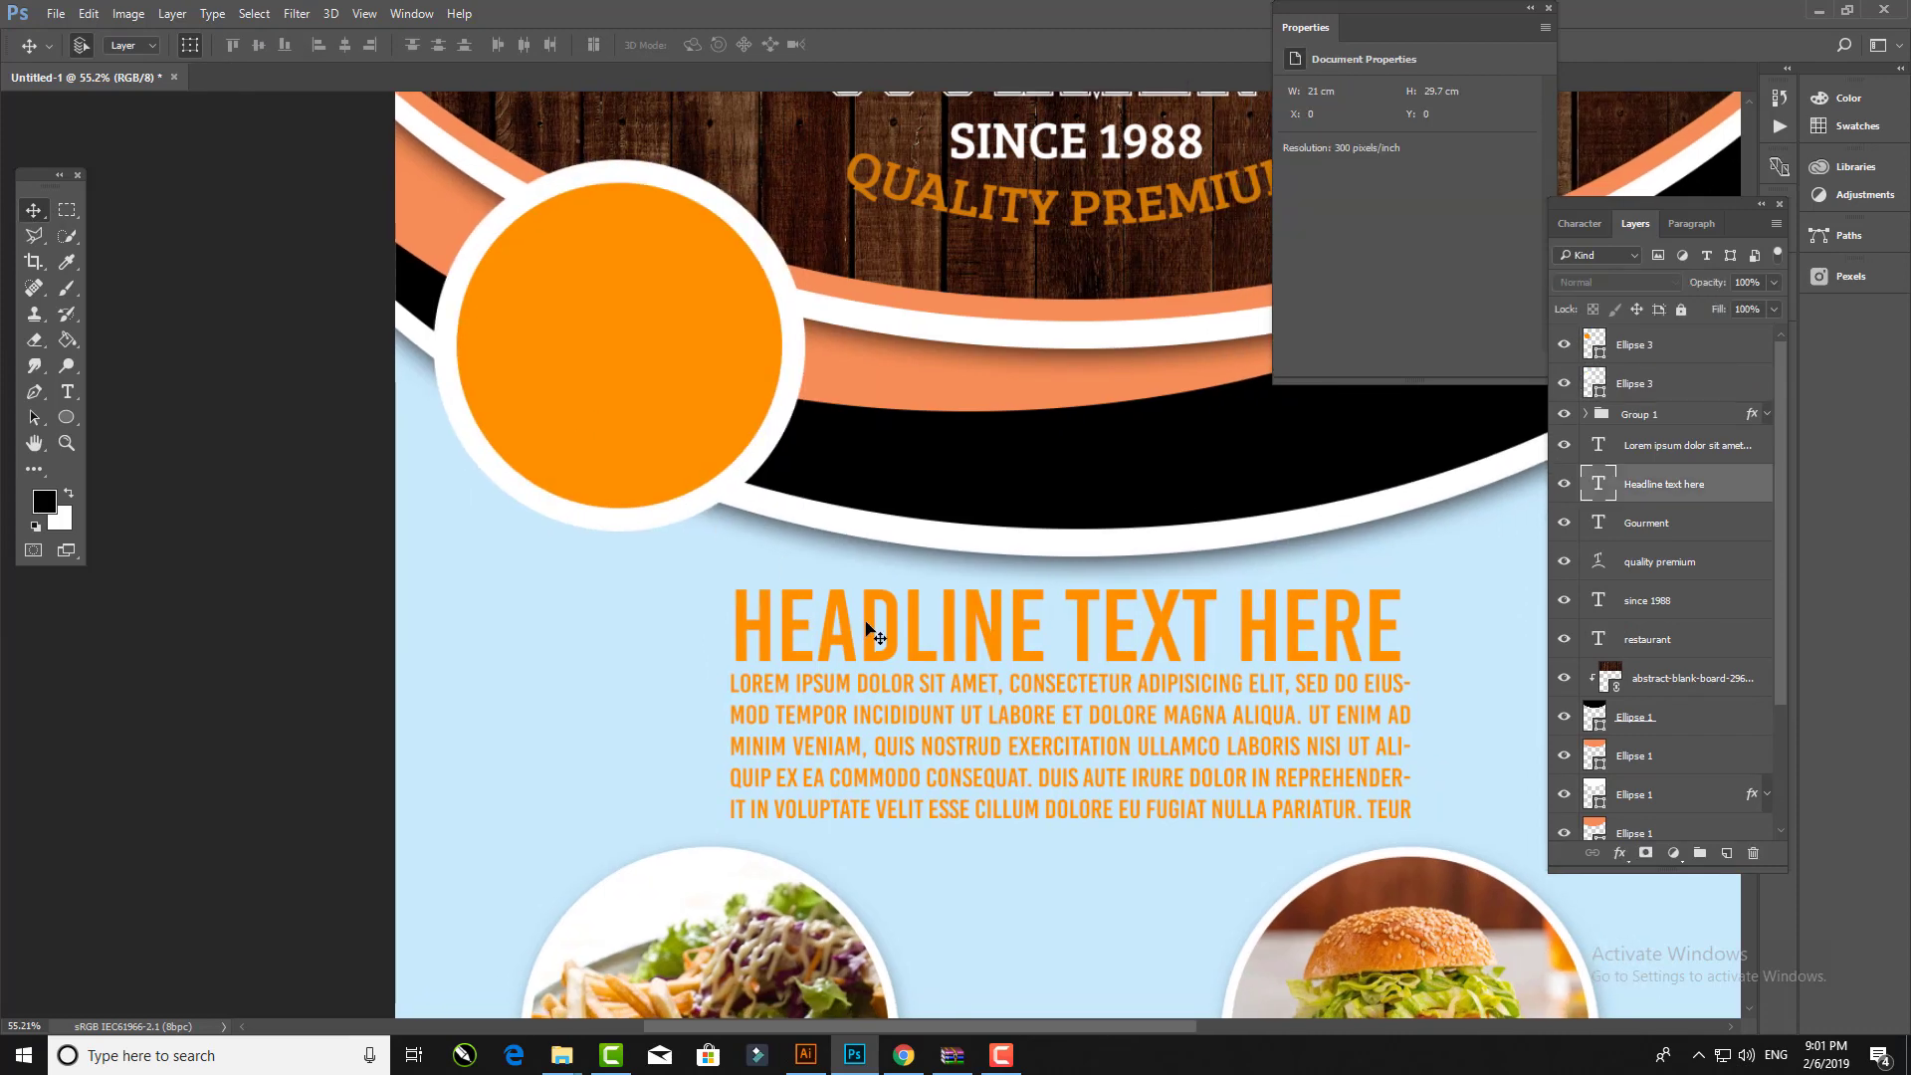
pyautogui.click(871, 632)
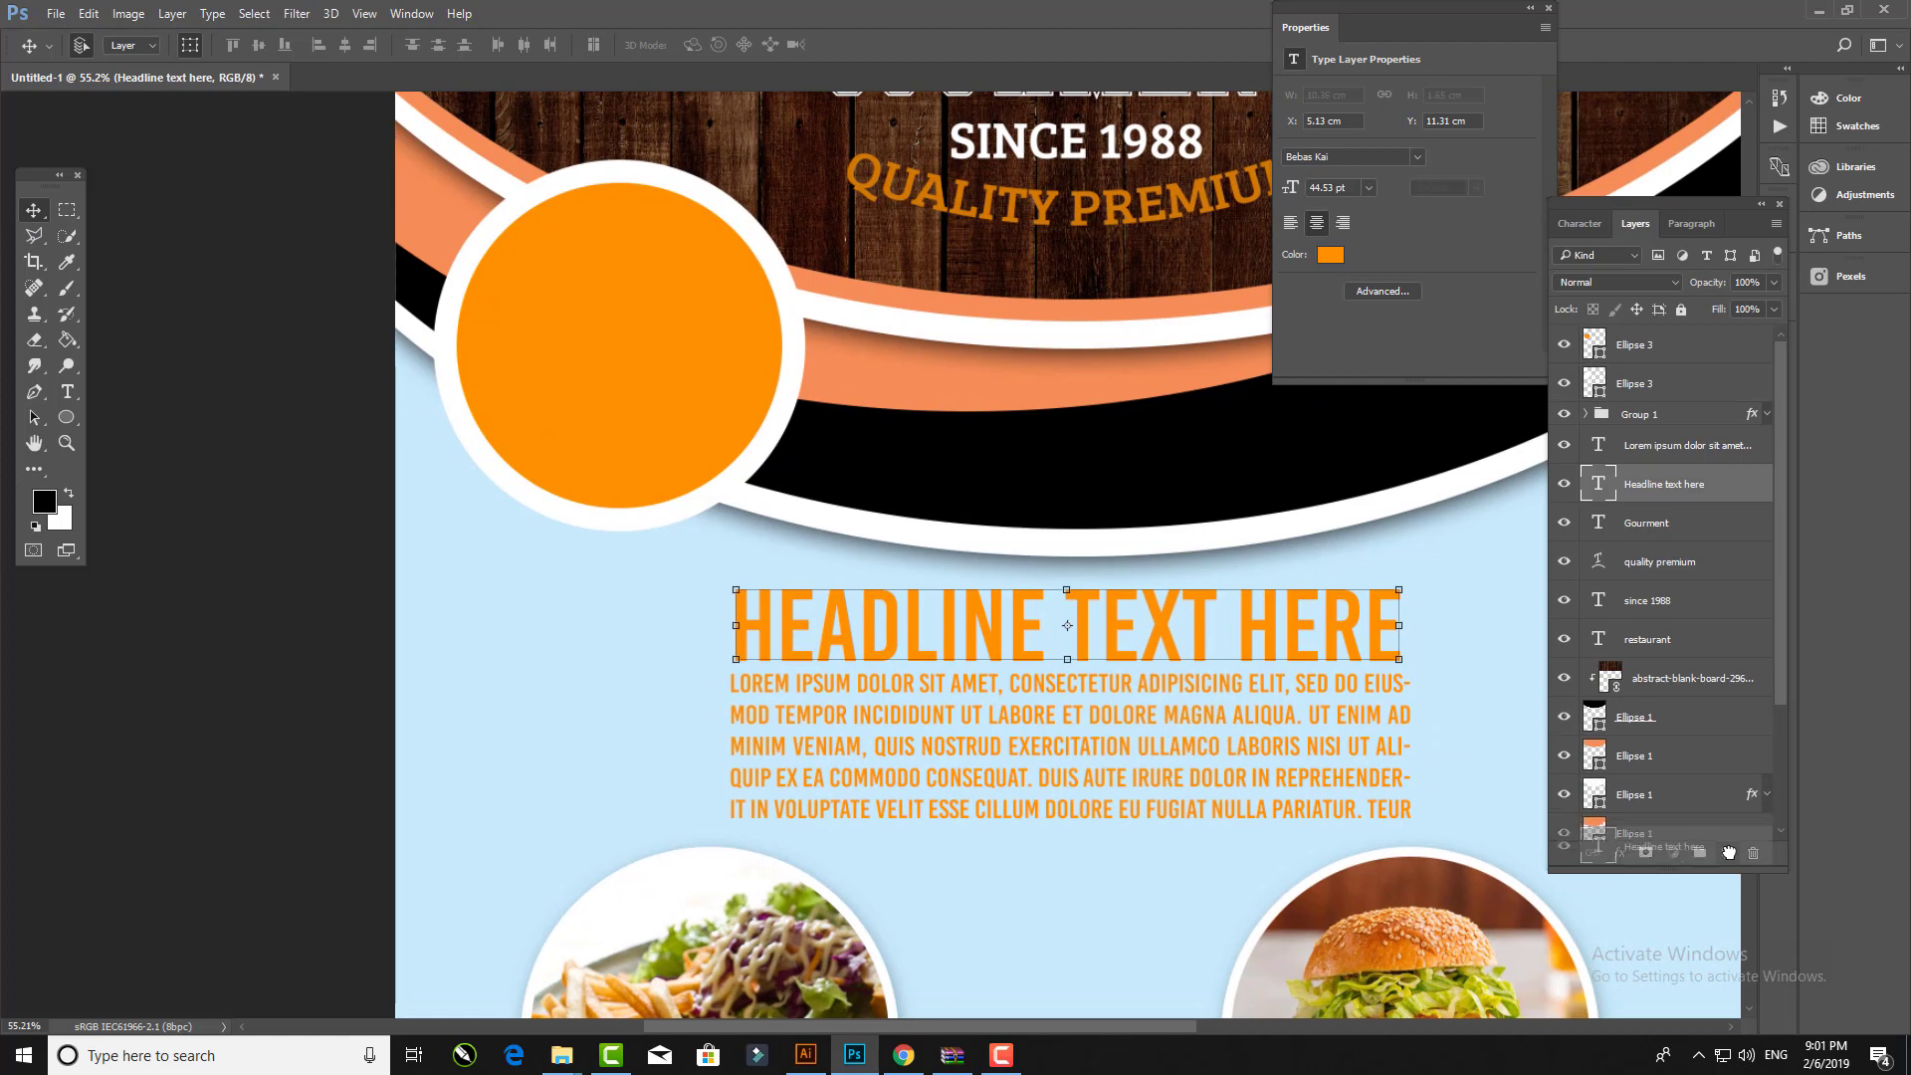
# Step: Copy the headline over the orange circle, bring it to the top, and colour it white
pyautogui.moveTo(983, 632); pyautogui.dragTo(695, 370)
pyautogui.hotkey('ctrl', 'shift', ']')
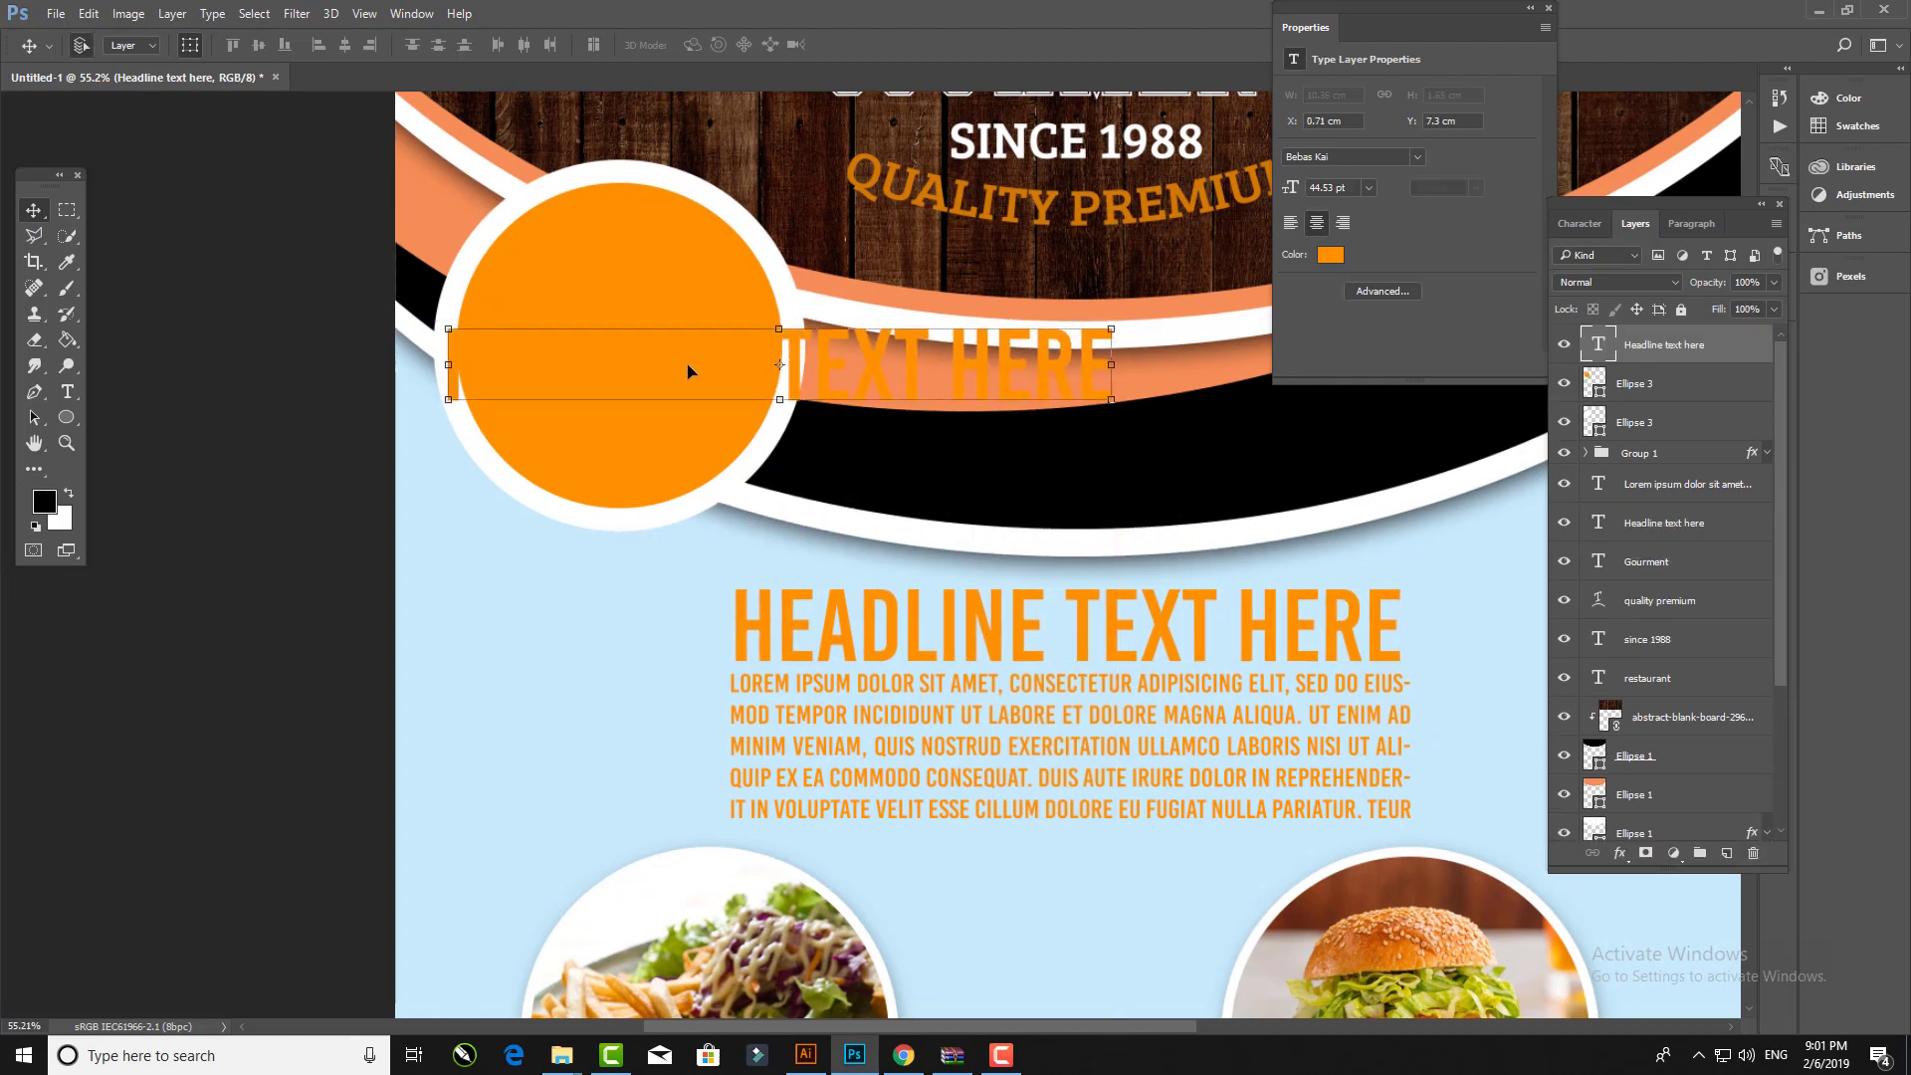
pyautogui.press('t')
pyautogui.press('Return')
pyautogui.click(695, 45)
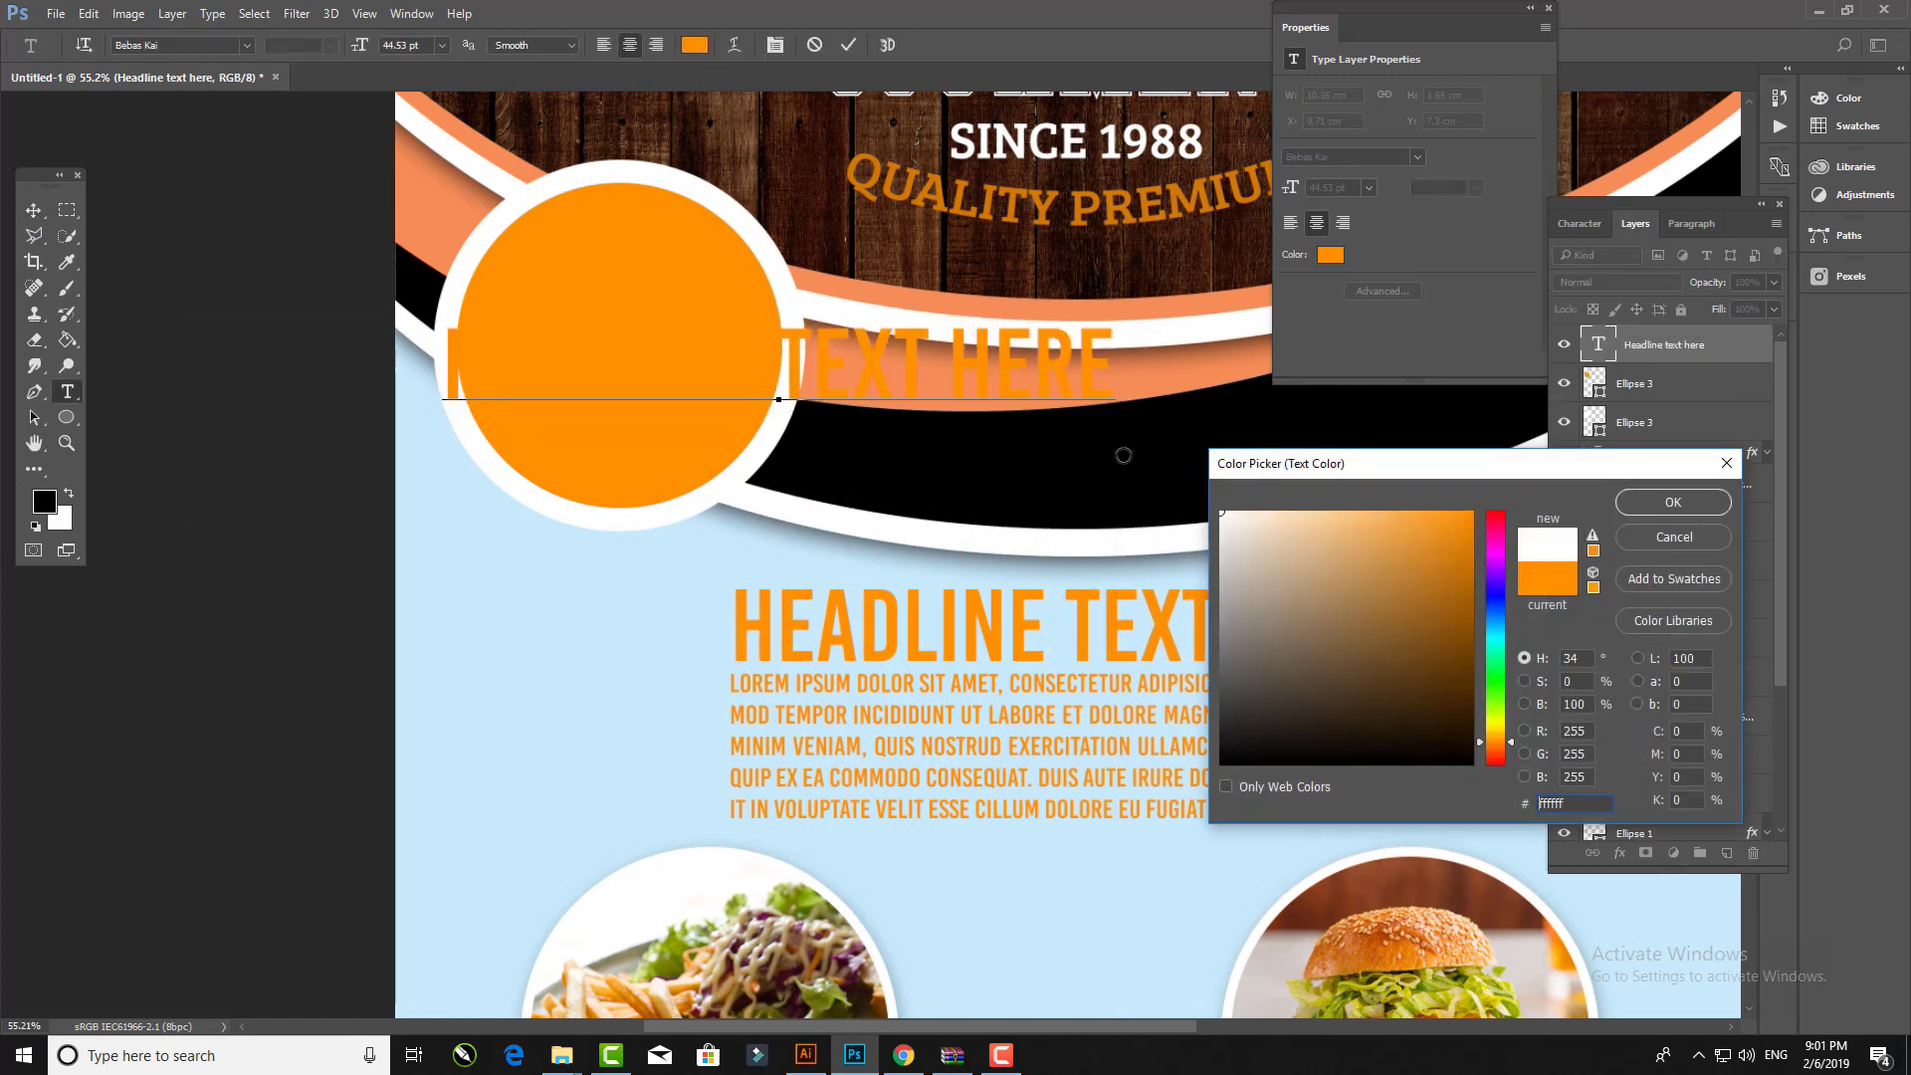
pyautogui.click(1230, 506)
pyautogui.click(1685, 501)
# Step: Retype the copy as '50%', centre it in the circle, and enlarge it to about 75 pt
pyautogui.write('50')
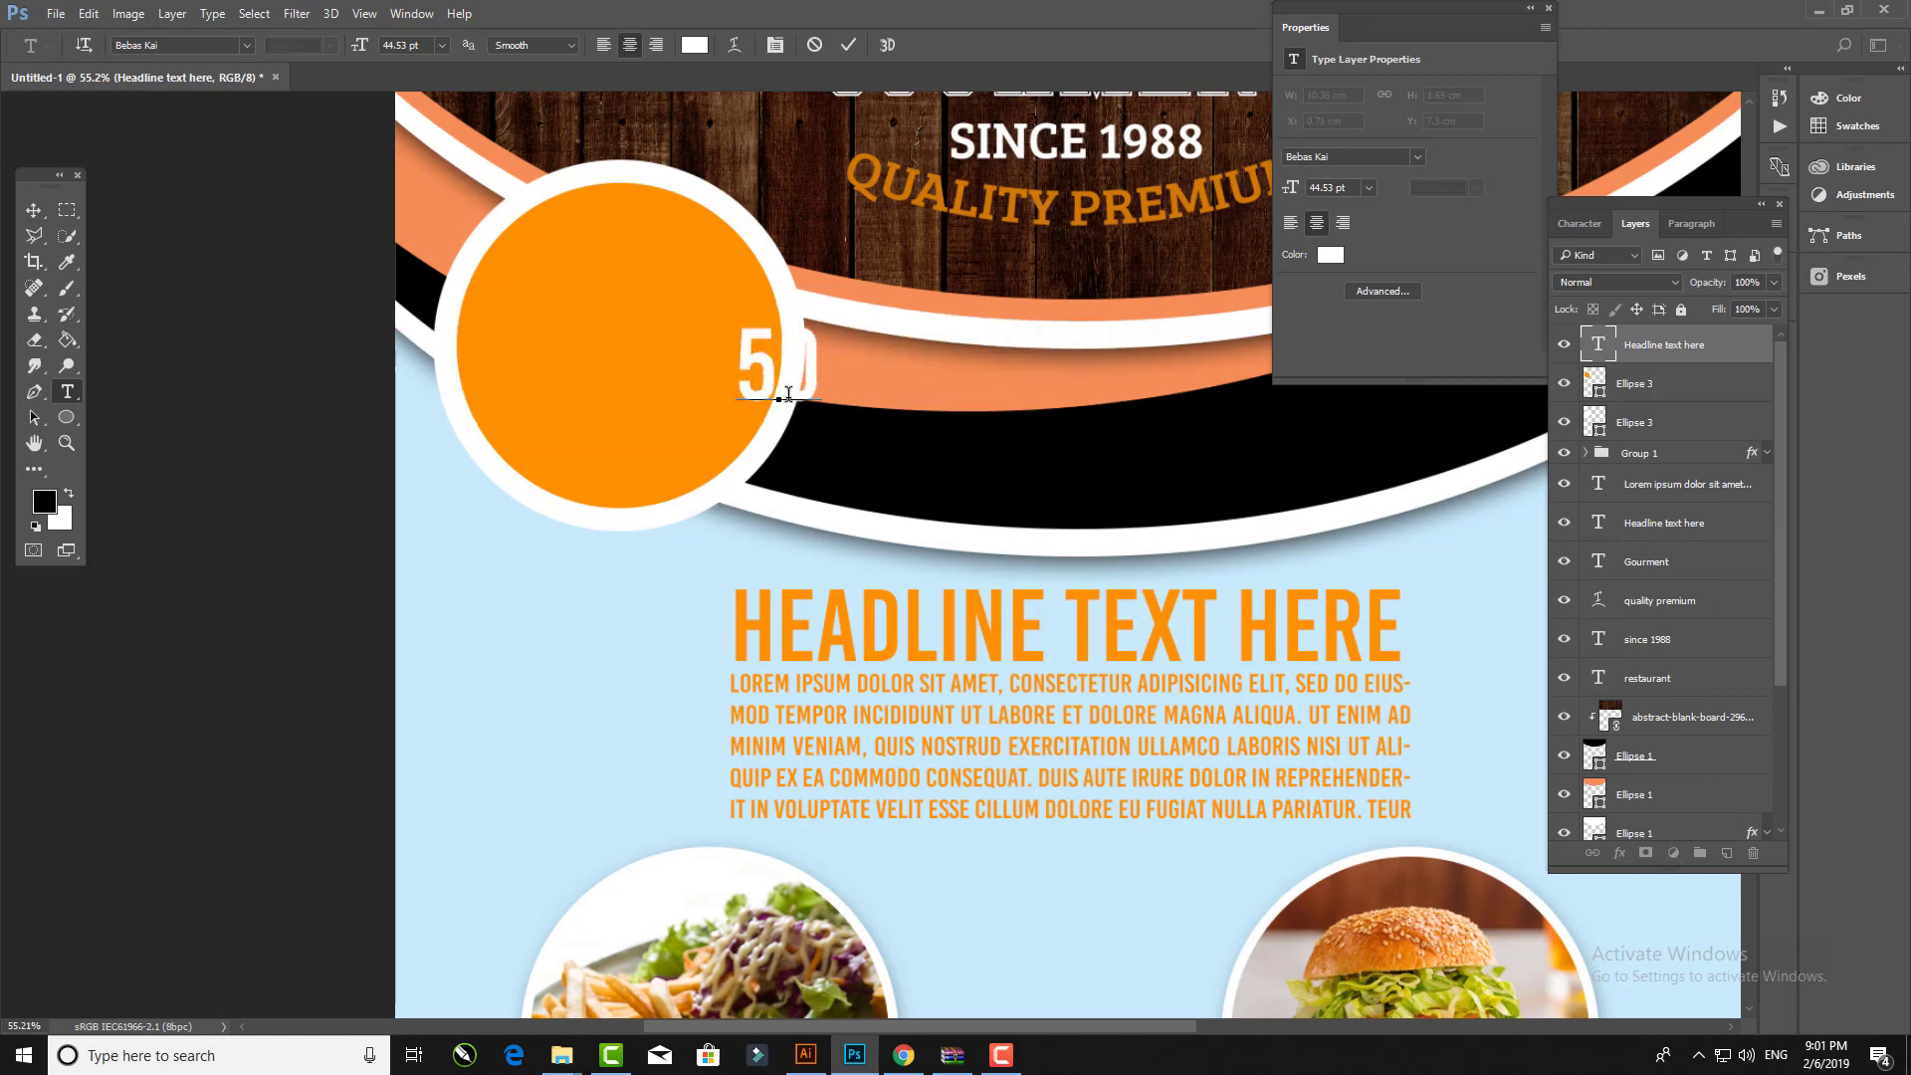
pyautogui.write('%')
pyautogui.press('BackSpace')
pyautogui.write('%')
pyautogui.keyDown('ctrl'); pyautogui.moveTo(791, 363); pyautogui.dragTo(632, 335); pyautogui.keyUp('ctrl')
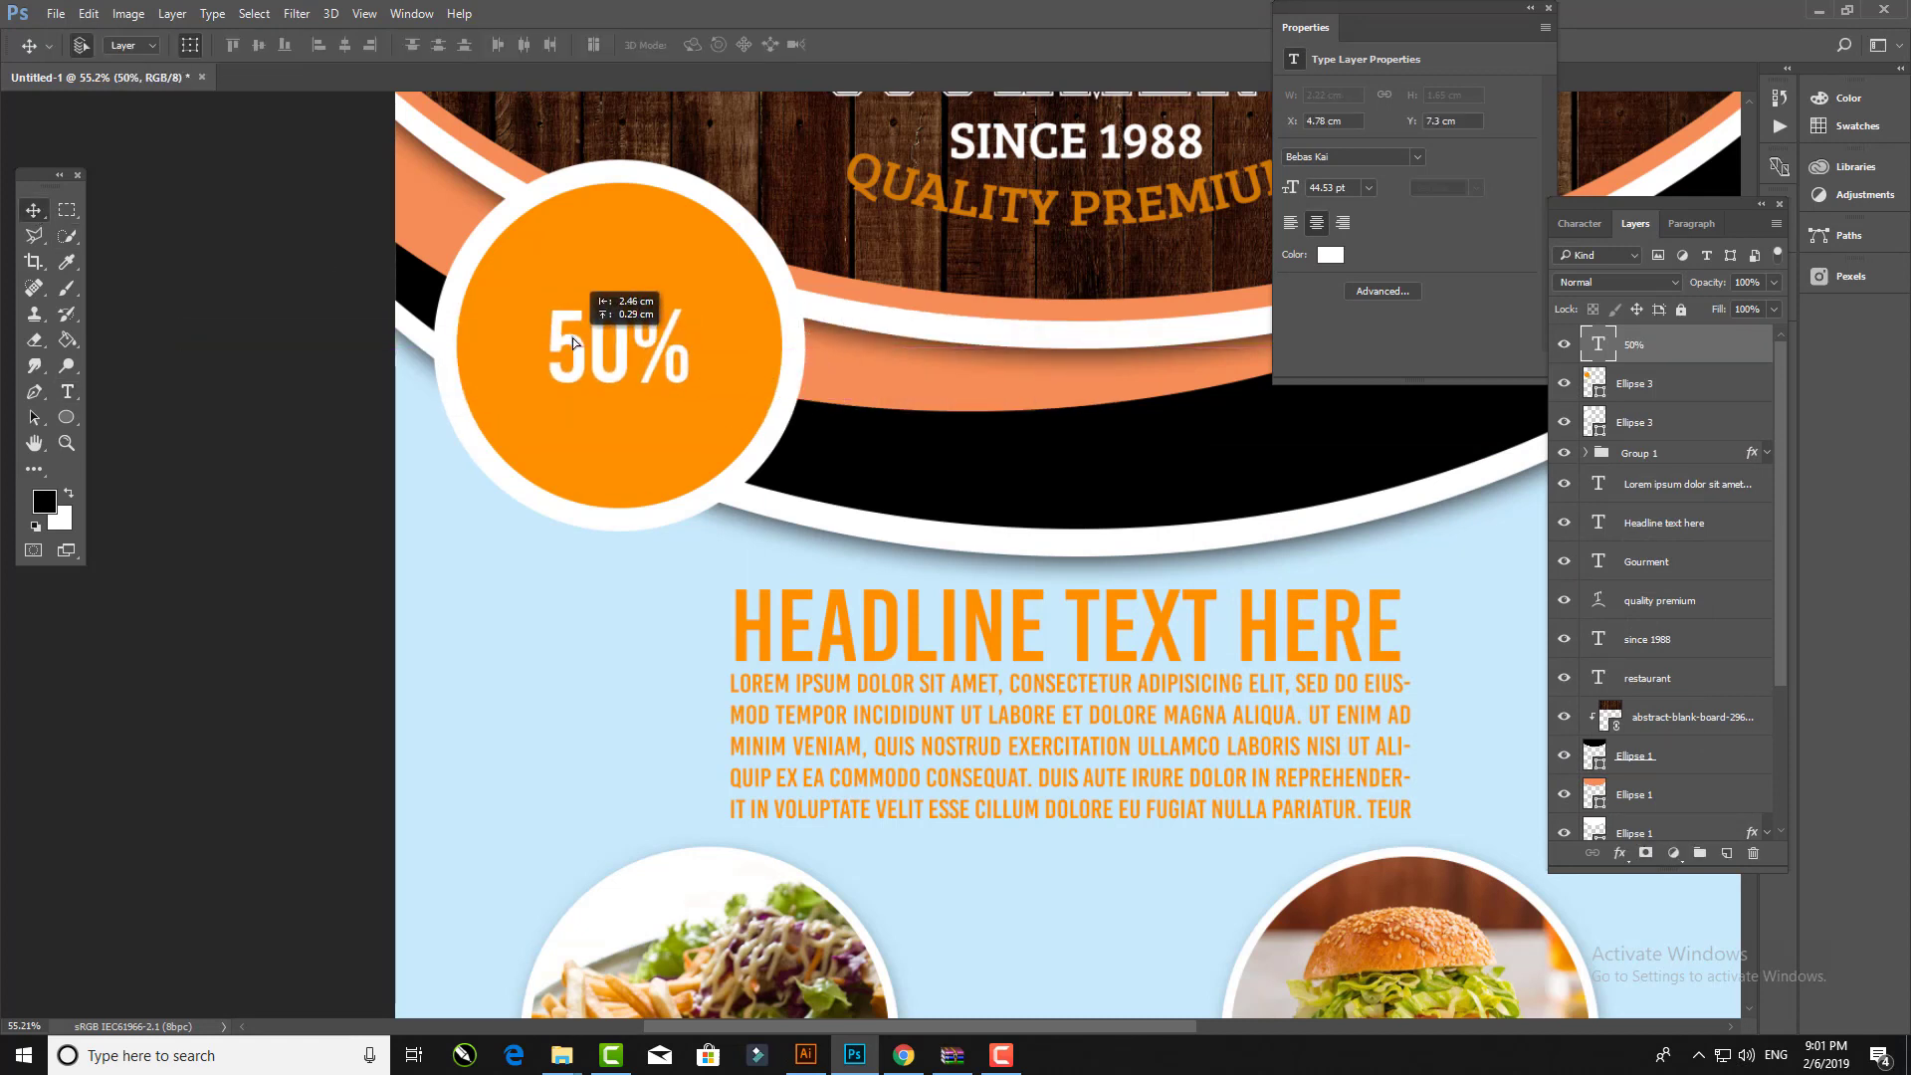
pyautogui.hotkey('ctrl', 'a')
pyautogui.moveTo(359, 45); pyautogui.dragTo(388, 52)
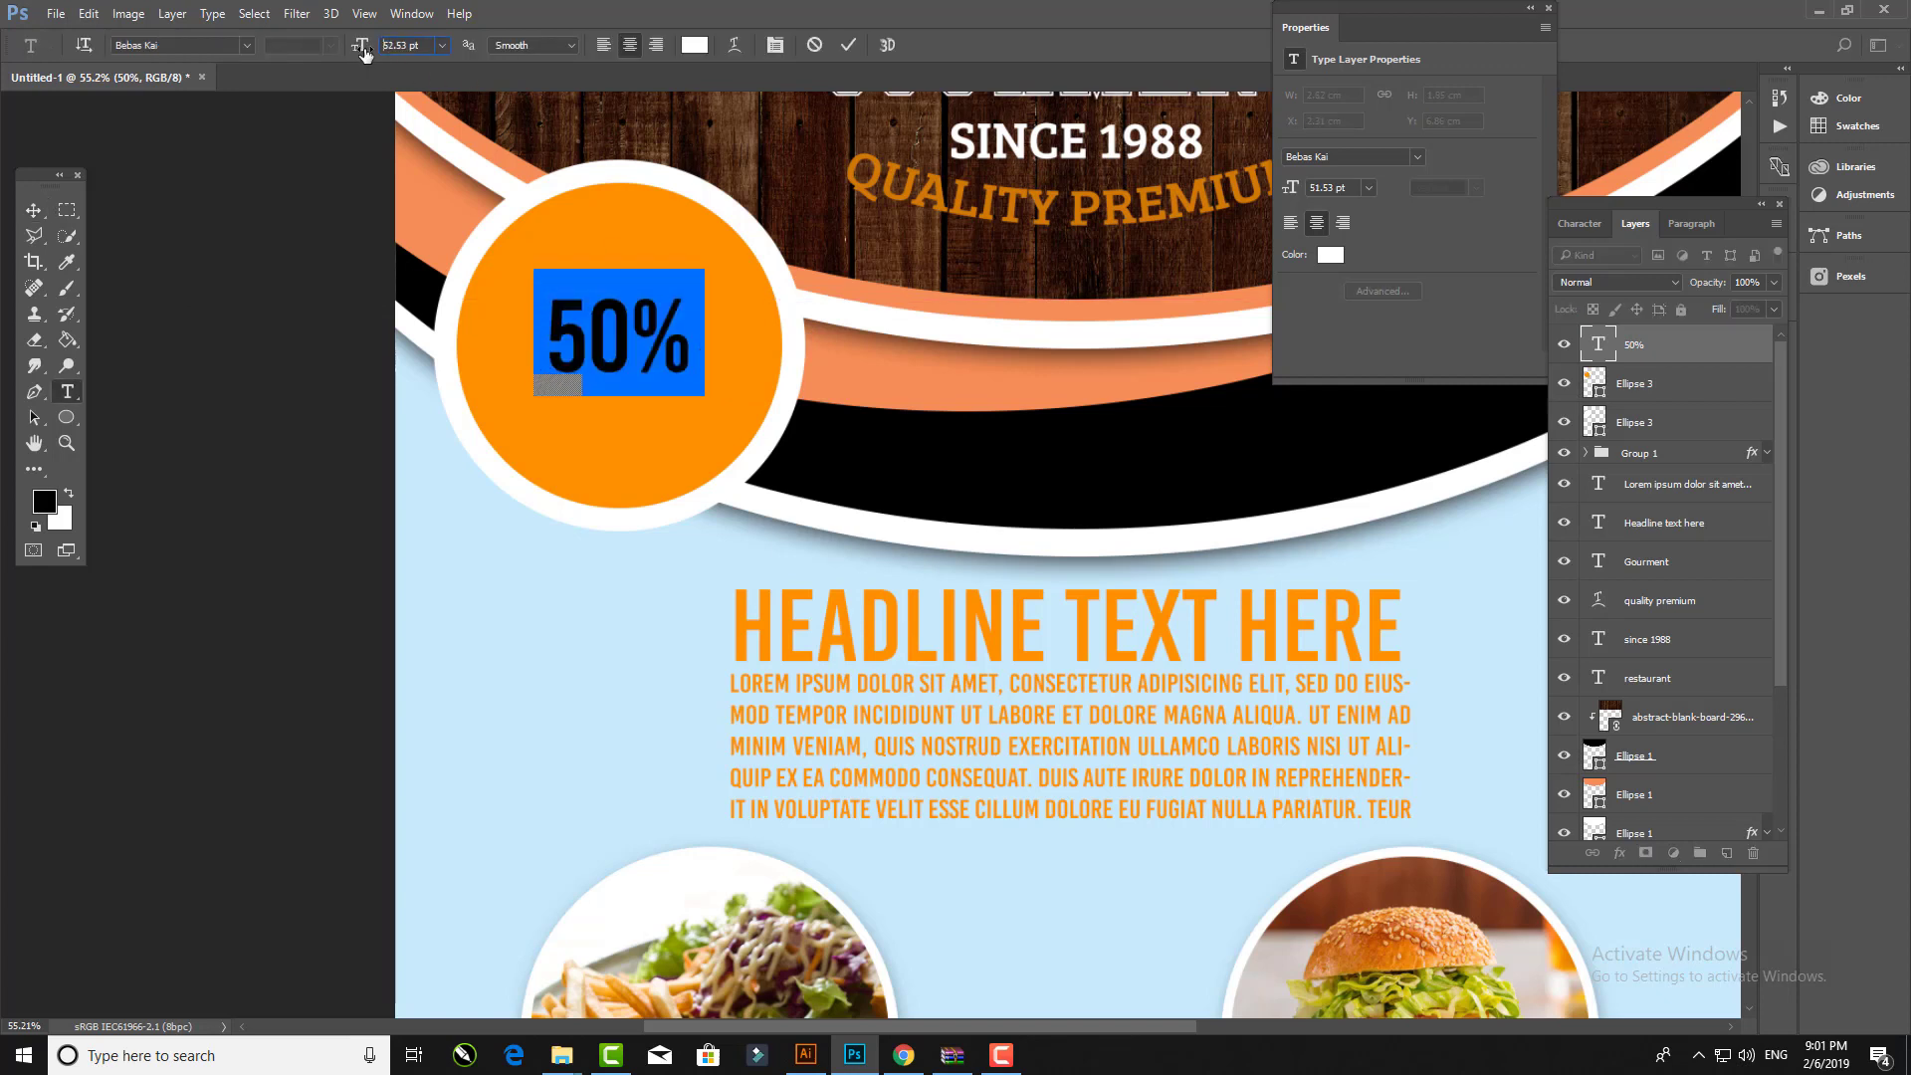
pyautogui.click(33, 210)
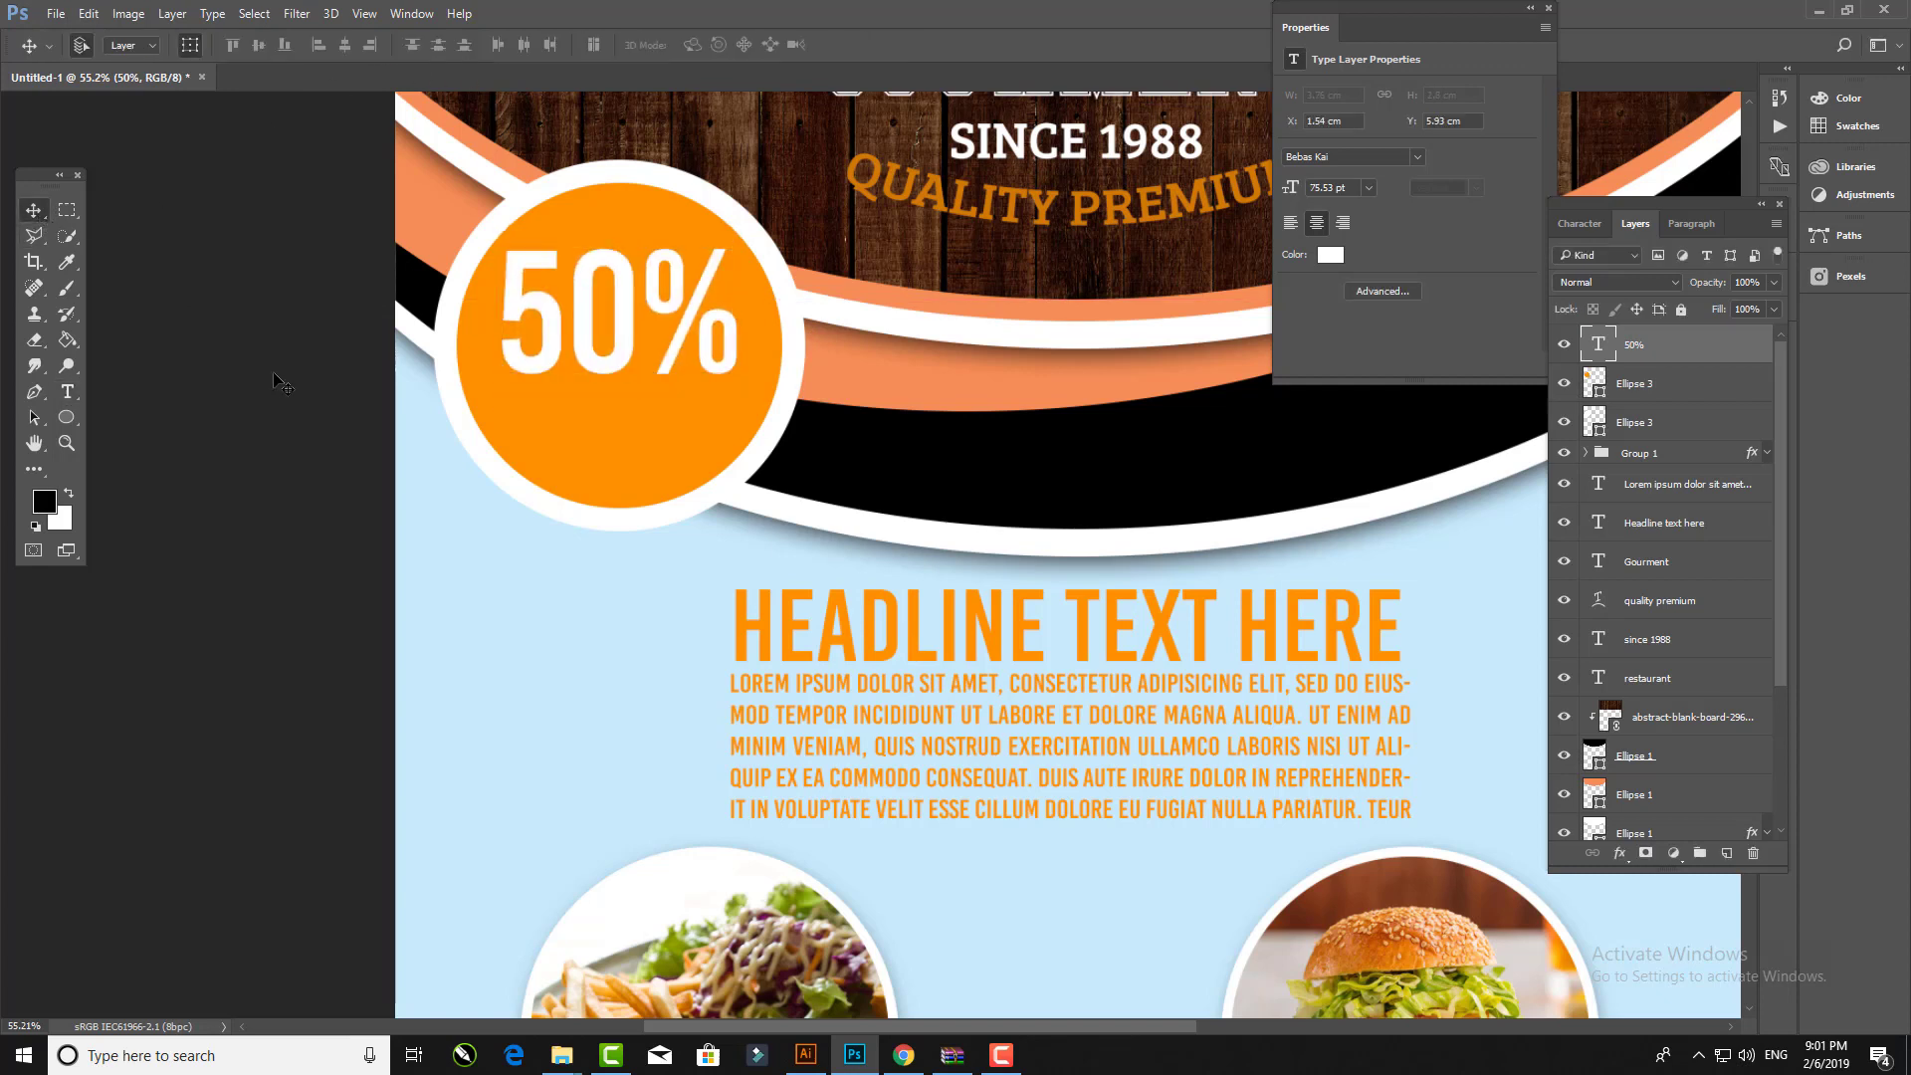
# Step: Duplicate the 50% text below it as 'OFF' at about 50 pt
pyautogui.hotkey('ctrl', 'j')
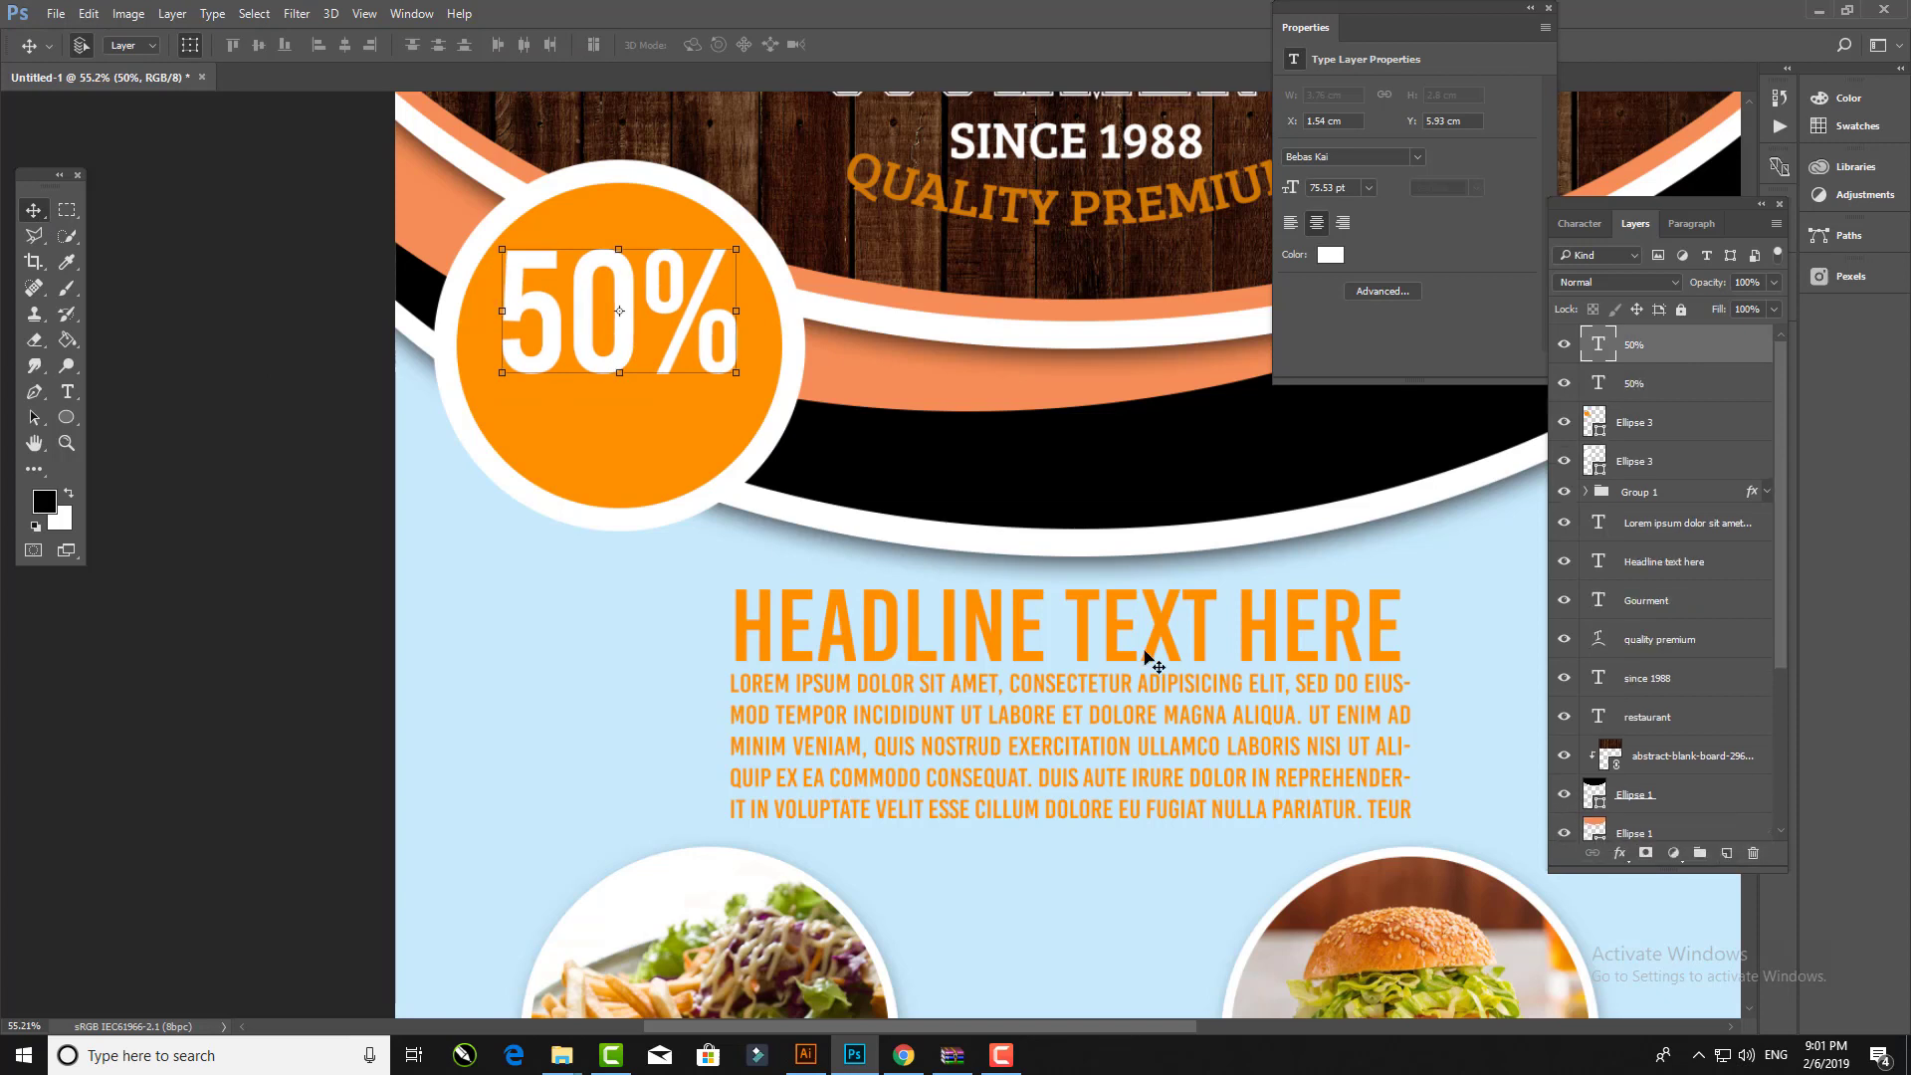
pyautogui.moveTo(719, 373); pyautogui.dragTo(719, 479)
pyautogui.doubleClick(634, 458)
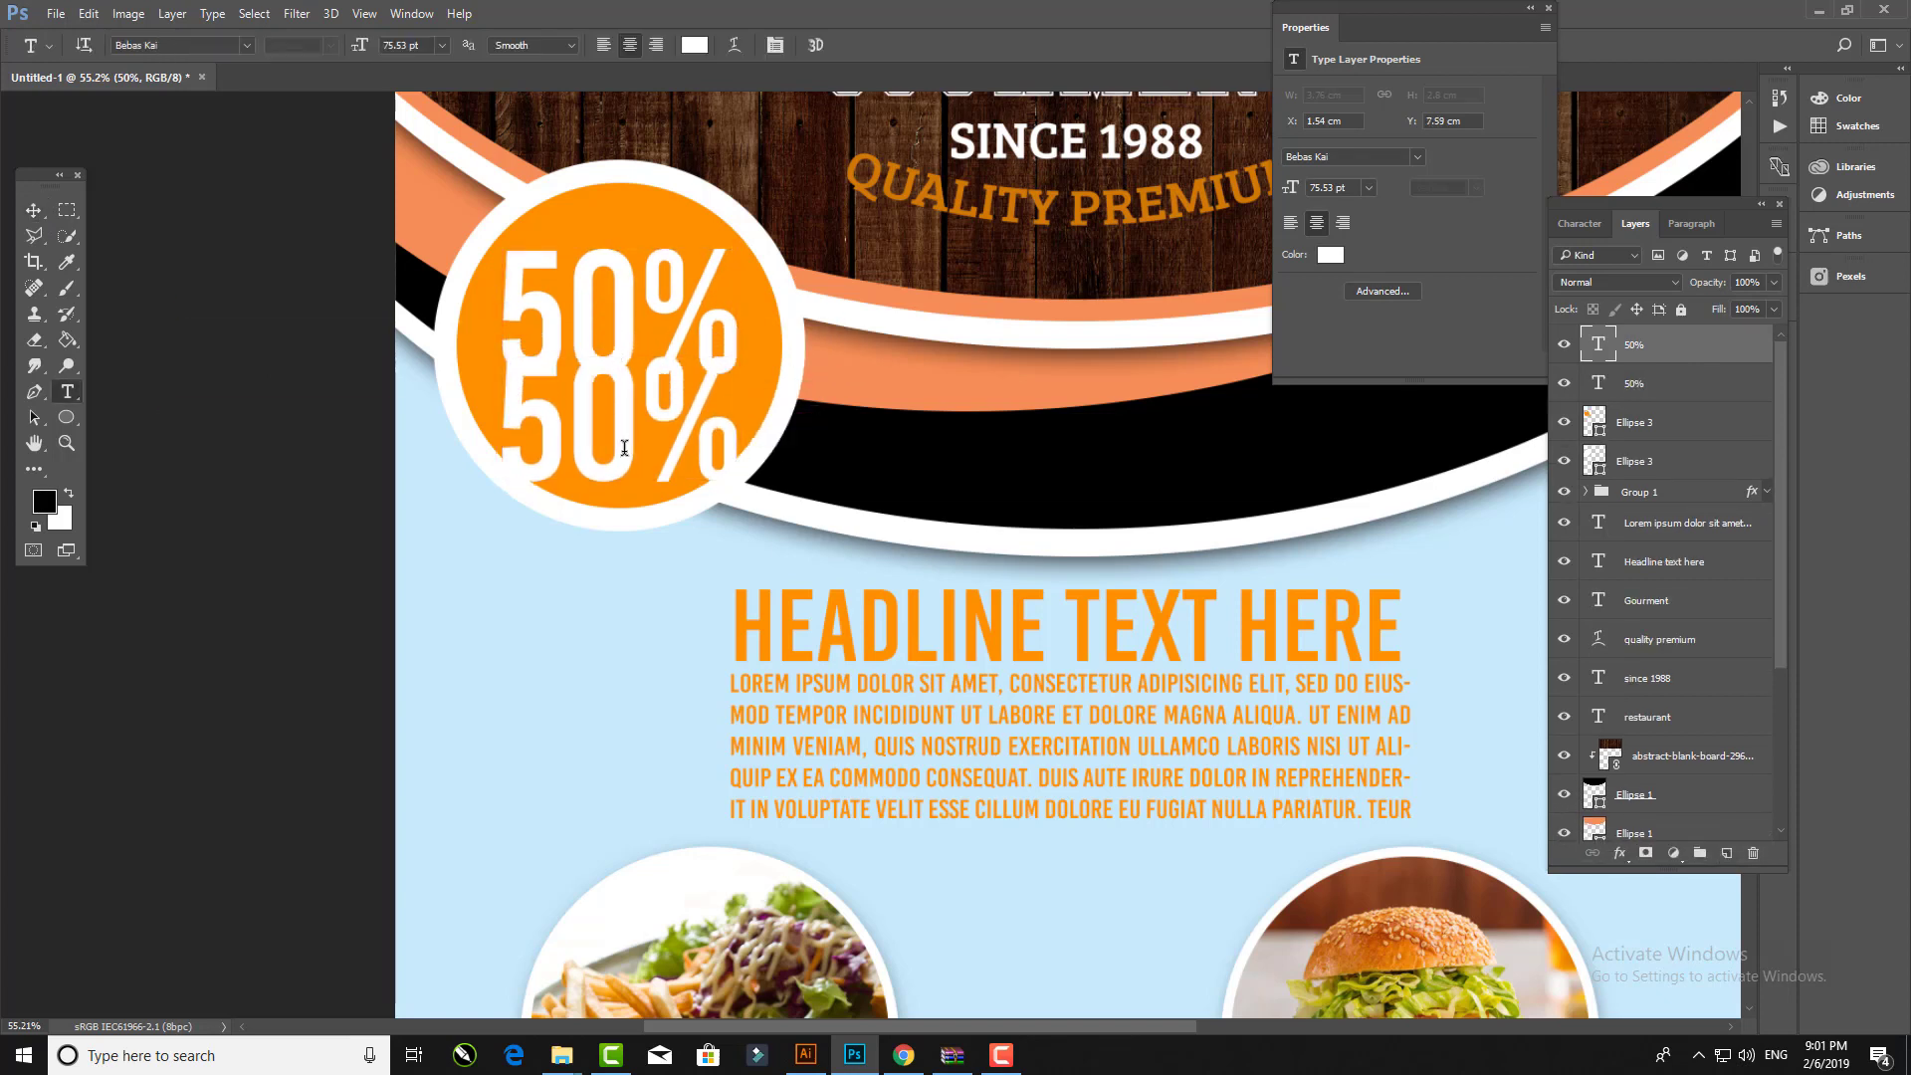
pyautogui.hotkey('ctrl', 'a')
pyautogui.write('OFF')
pyautogui.hotkey('ctrl', 'a')
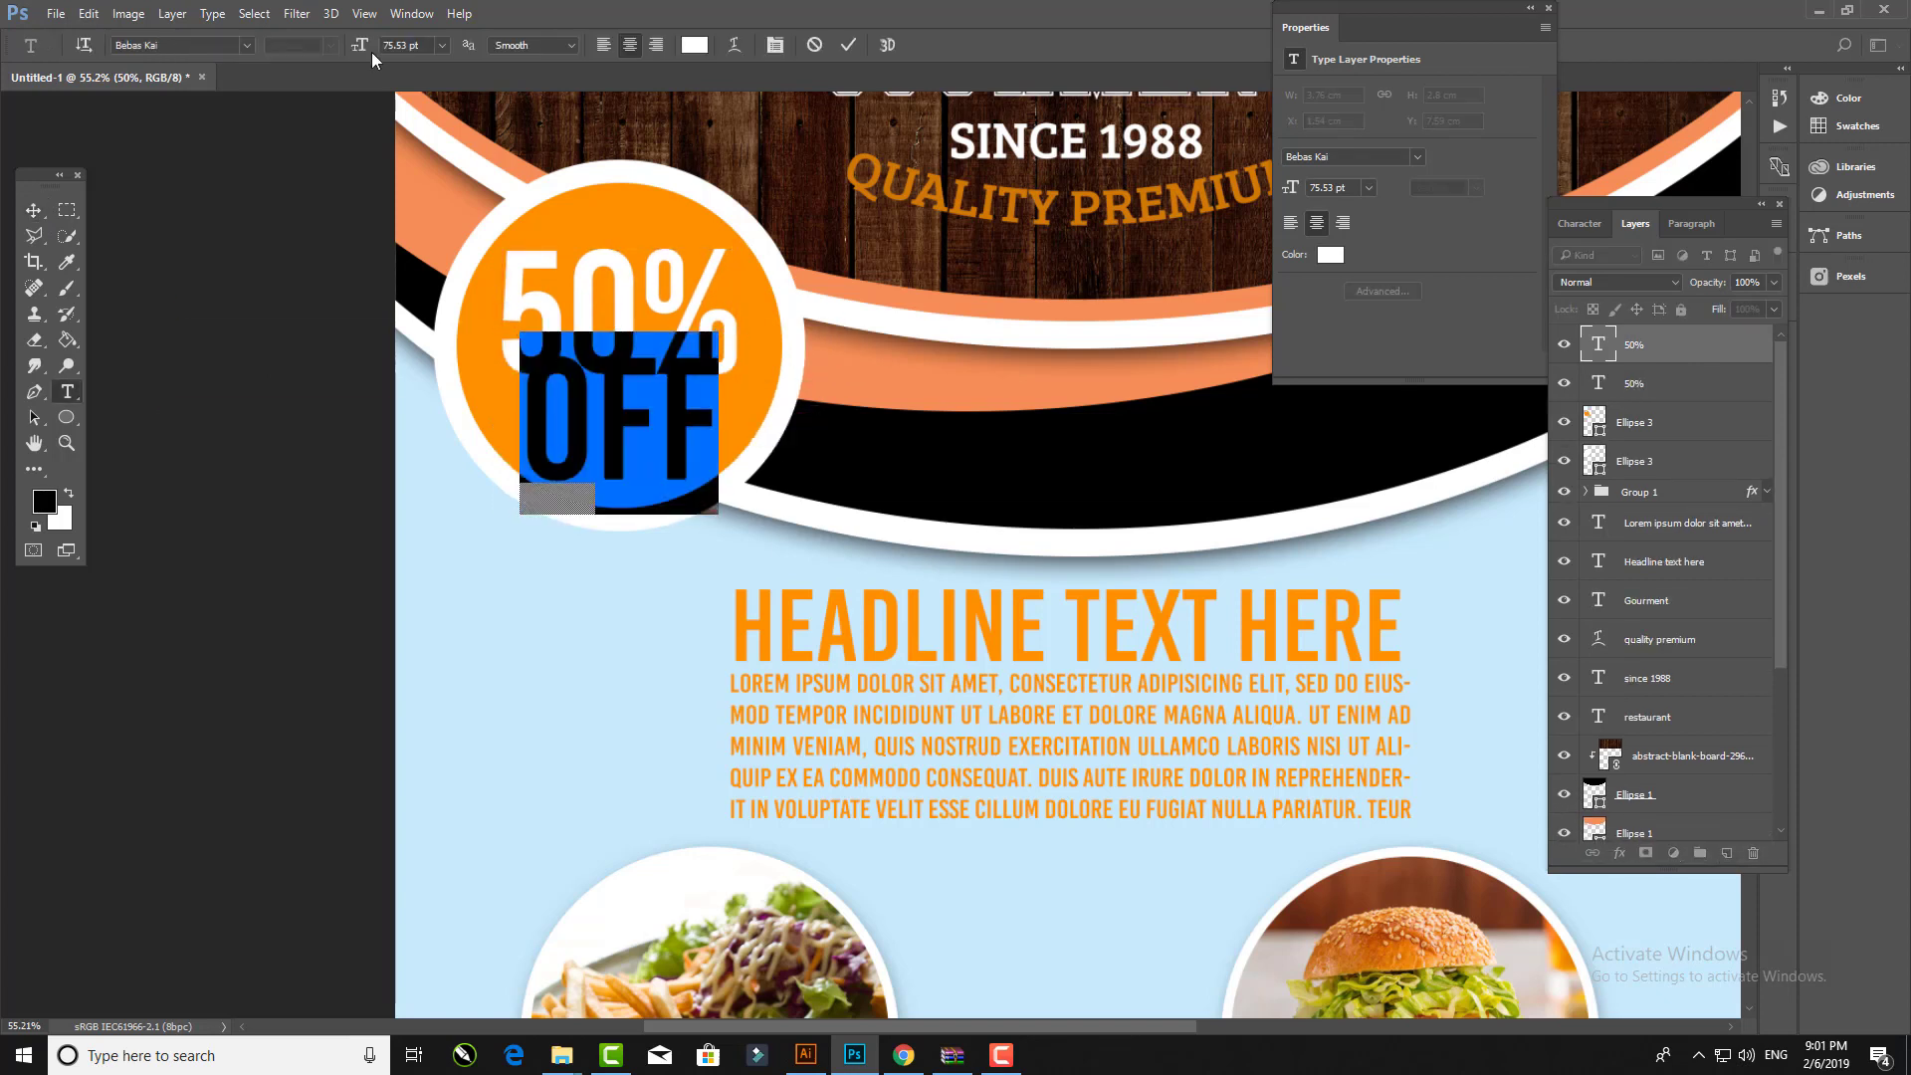
pyautogui.moveTo(361, 48); pyautogui.dragTo(338, 55)
pyautogui.click(33, 211)
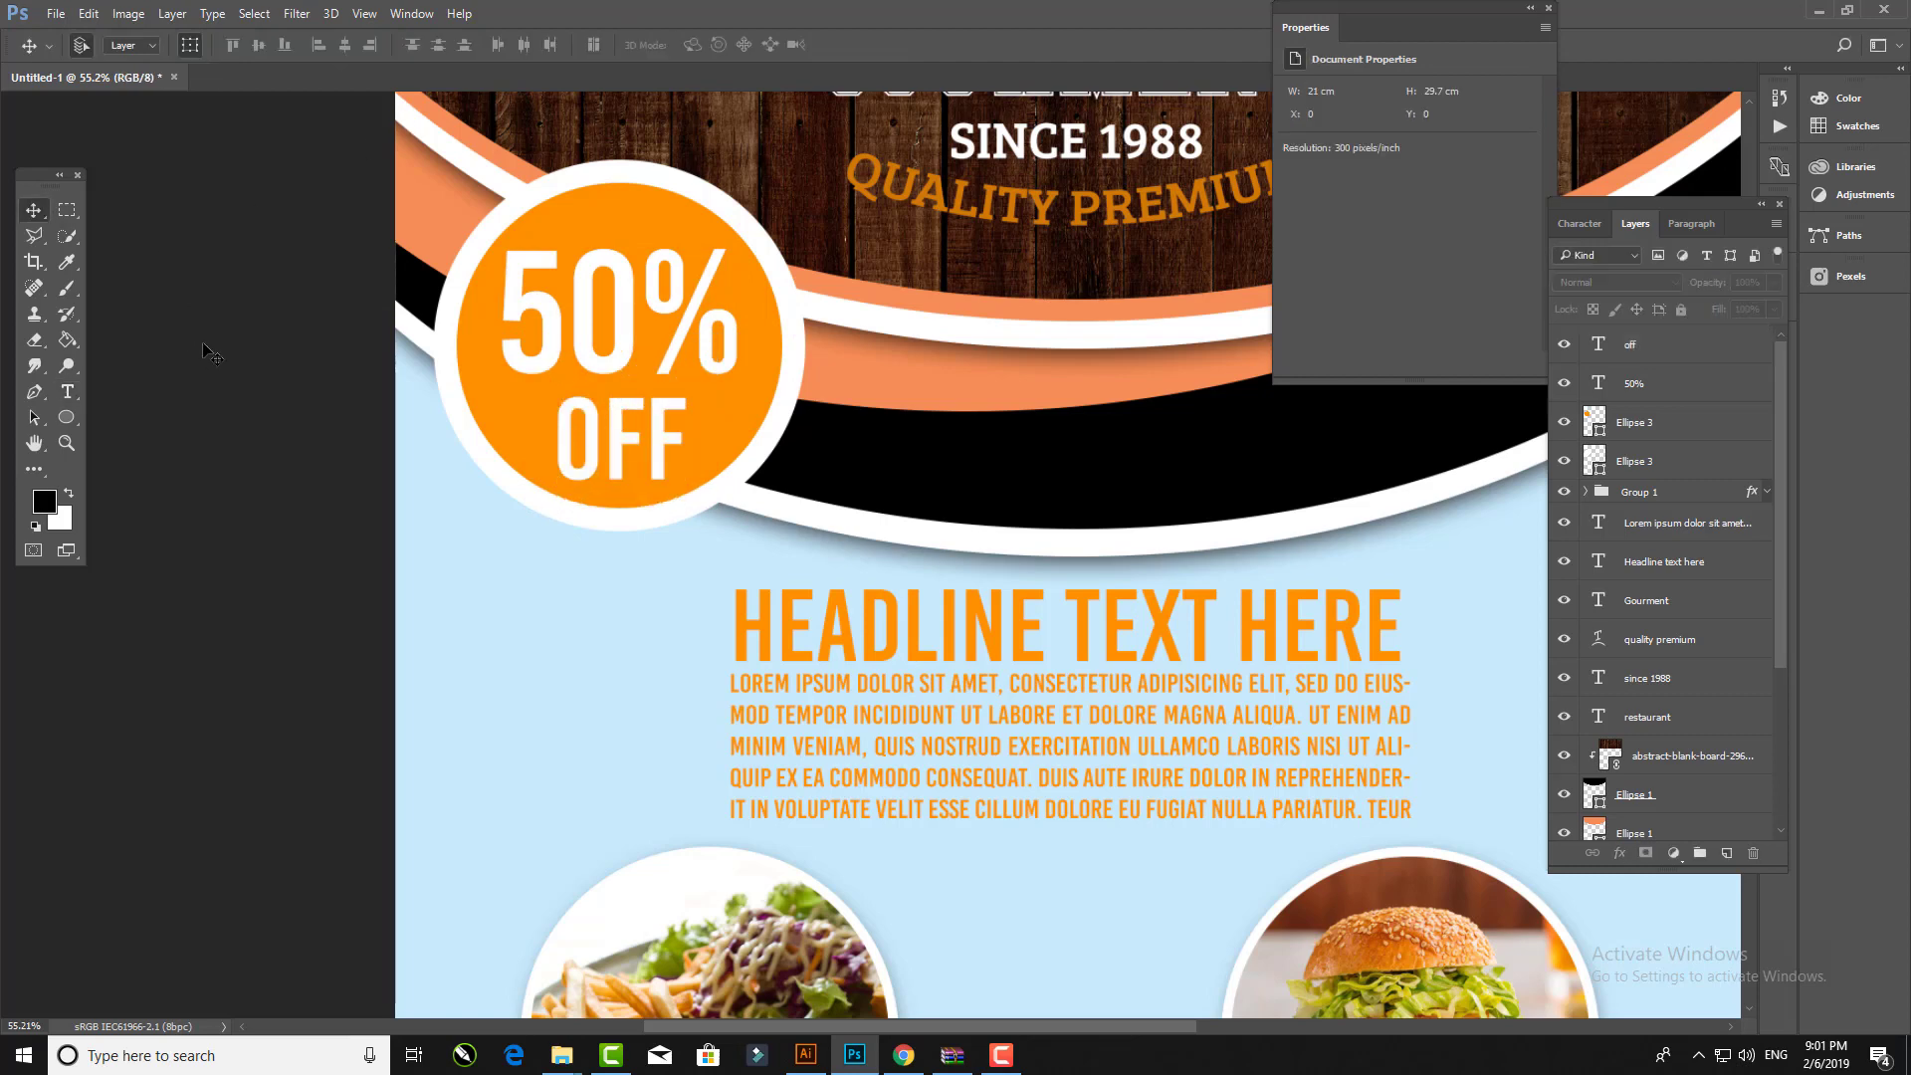
pyautogui.click(627, 445)
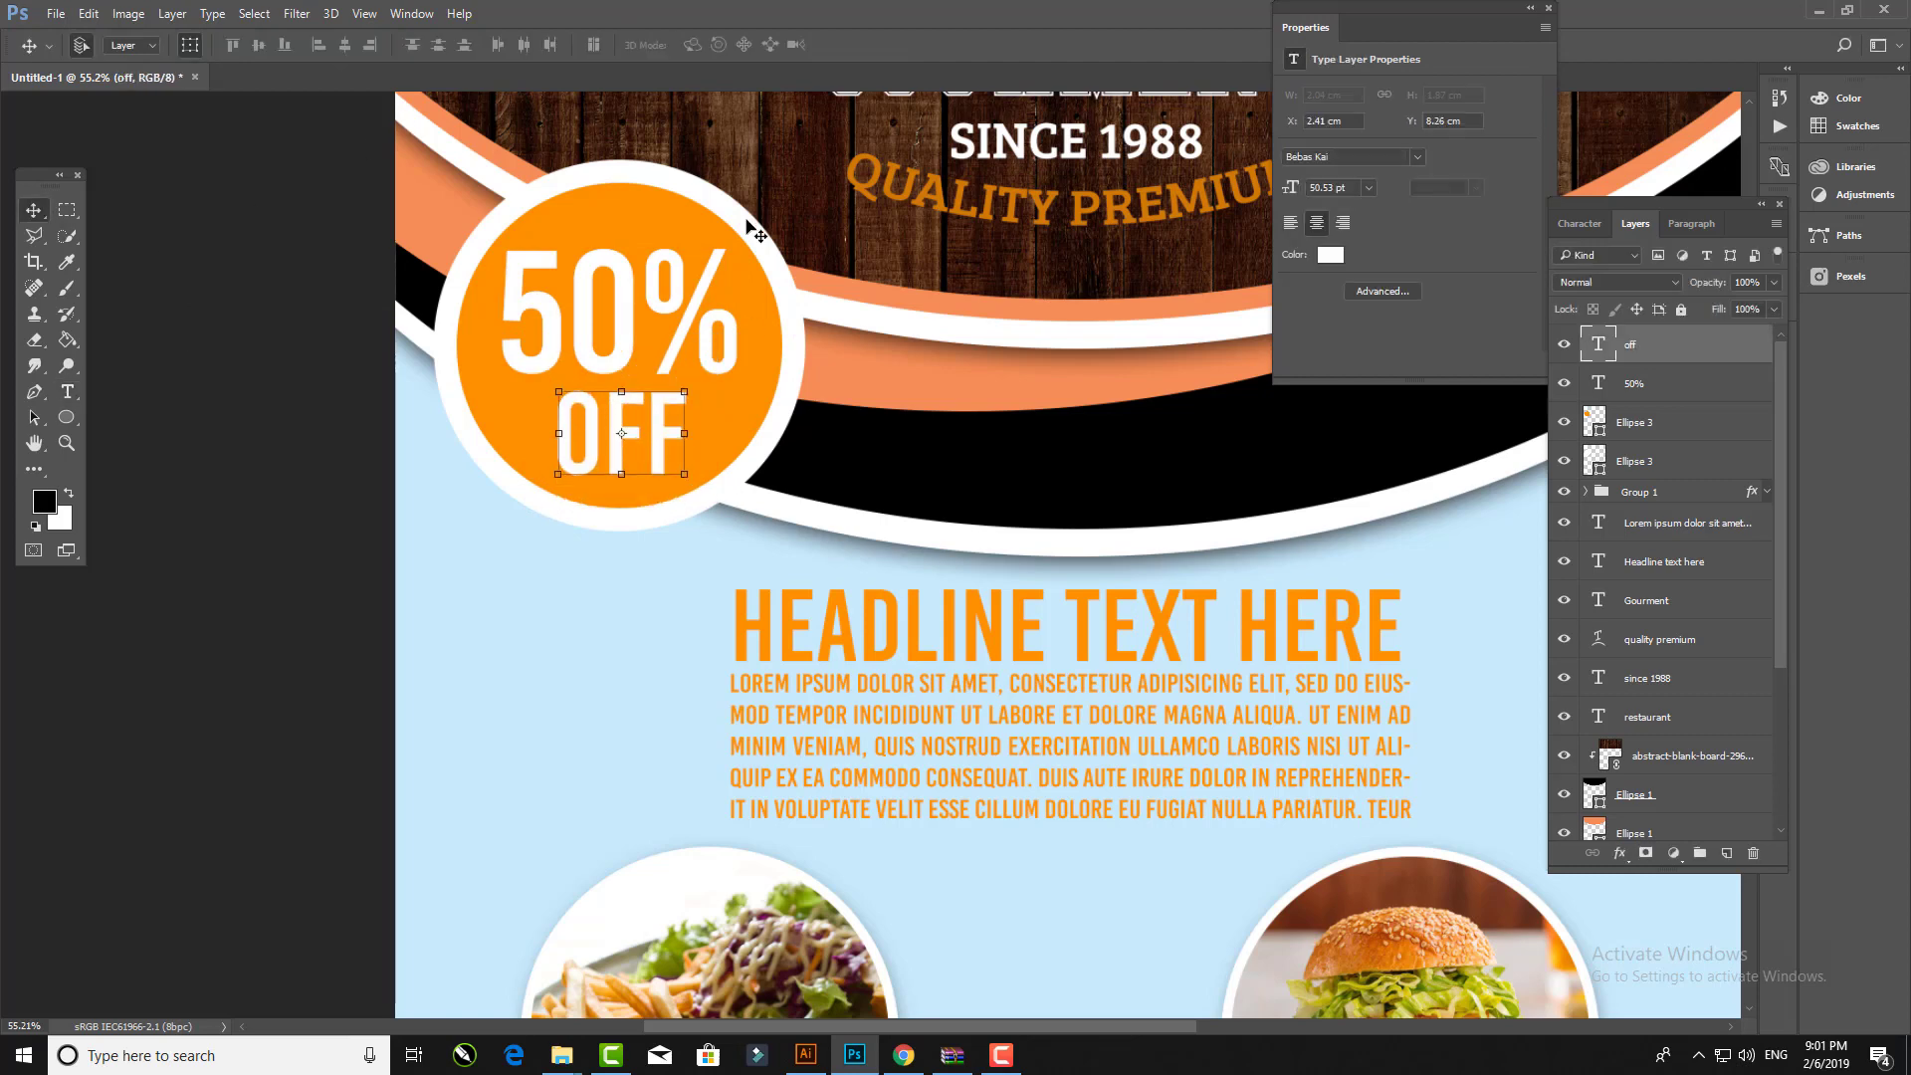
# Step: Give the white ring a drop shadow with opacity 80 and size 32
pyautogui.click(1632, 461)
pyautogui.click(1620, 853)
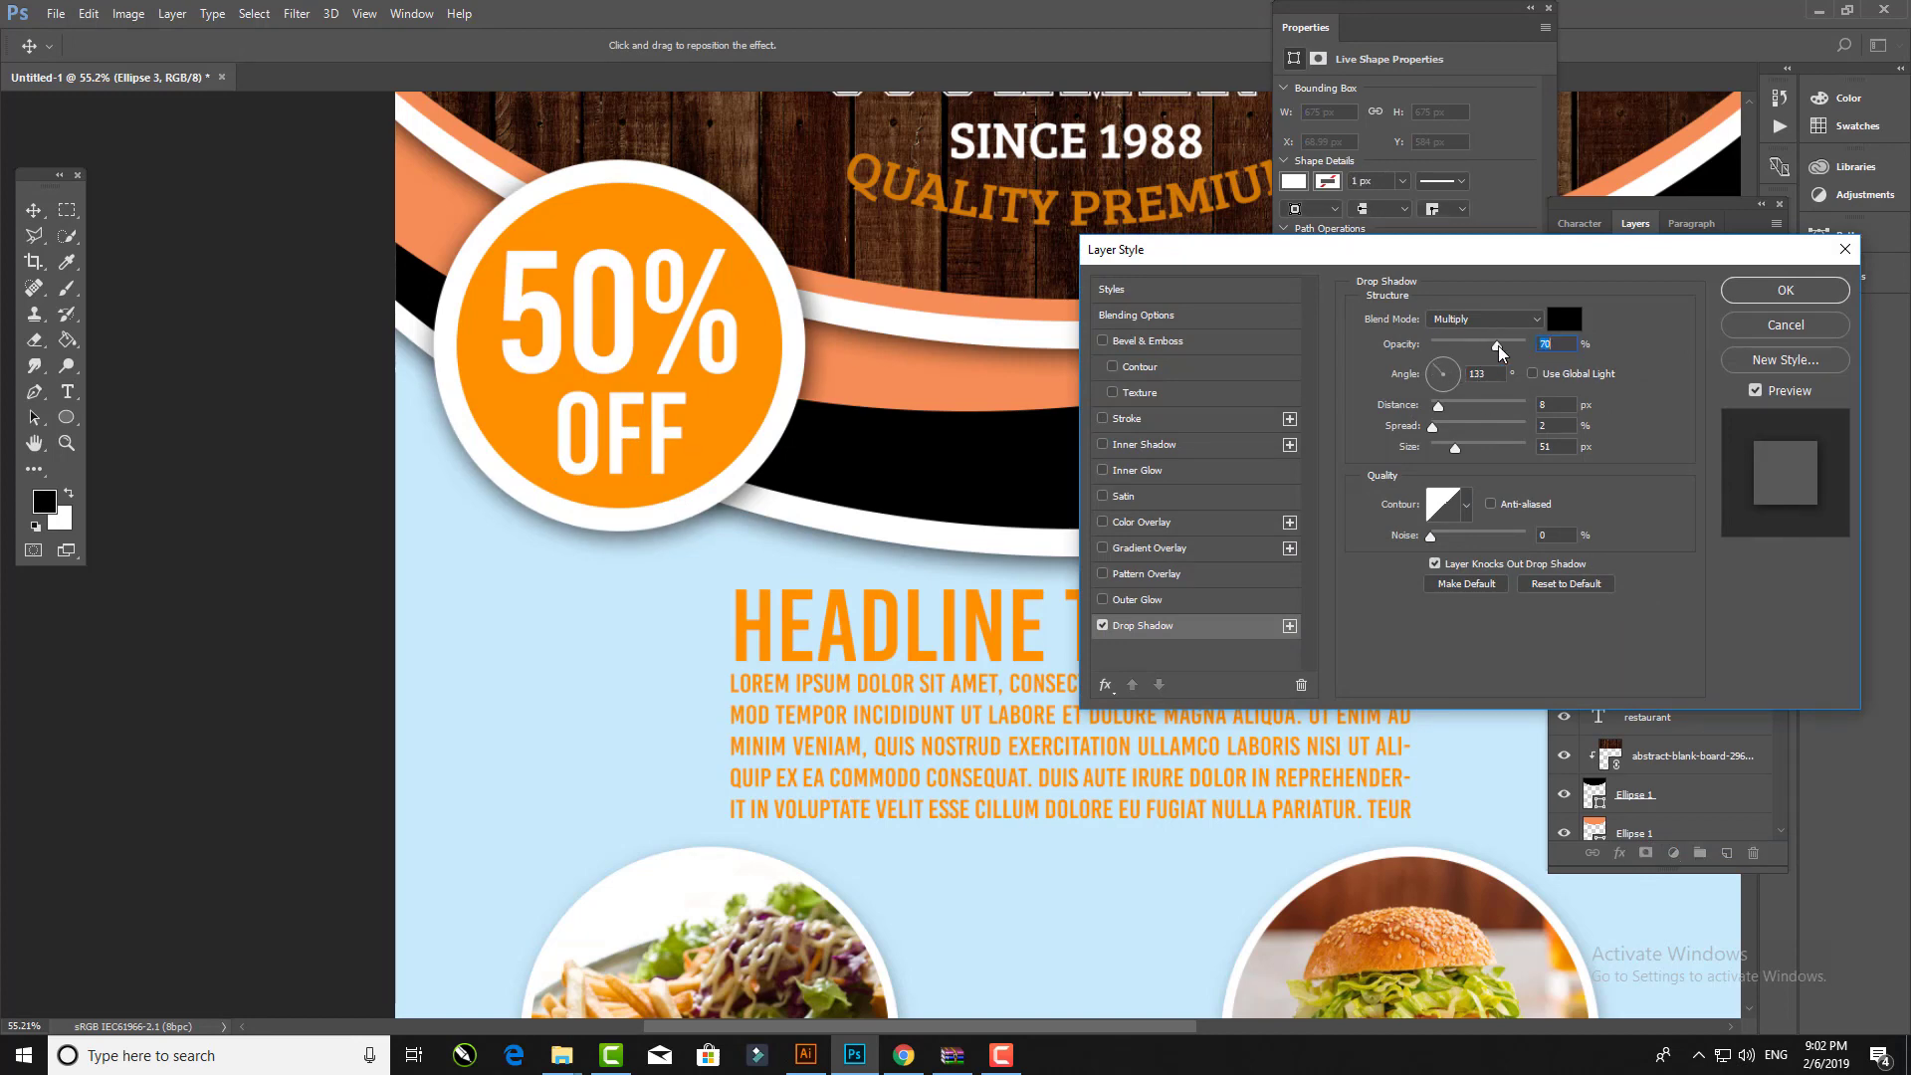
pyautogui.moveTo(1497, 345); pyautogui.dragTo(1507, 344)
pyautogui.moveTo(1455, 447); pyautogui.dragTo(1449, 449)
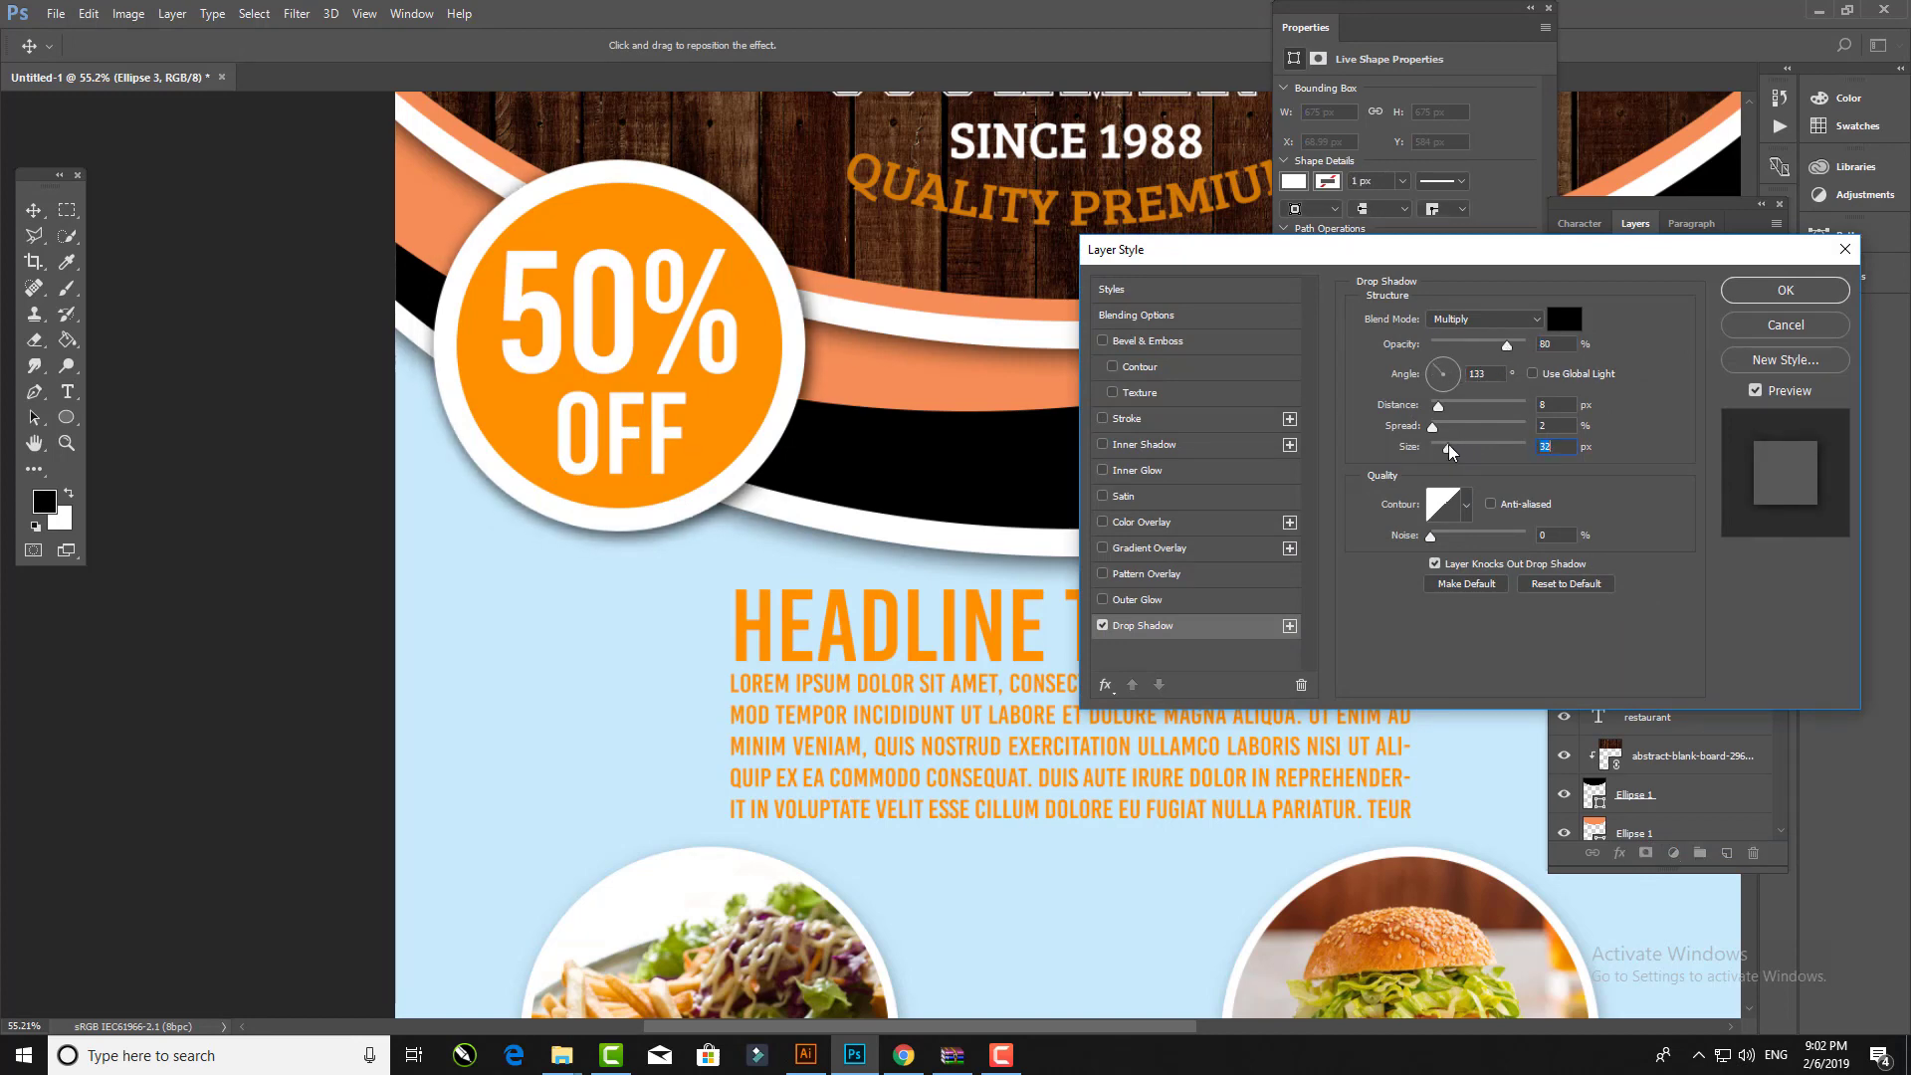
pyautogui.click(1781, 291)
pyautogui.scroll(-5, 426, 548)
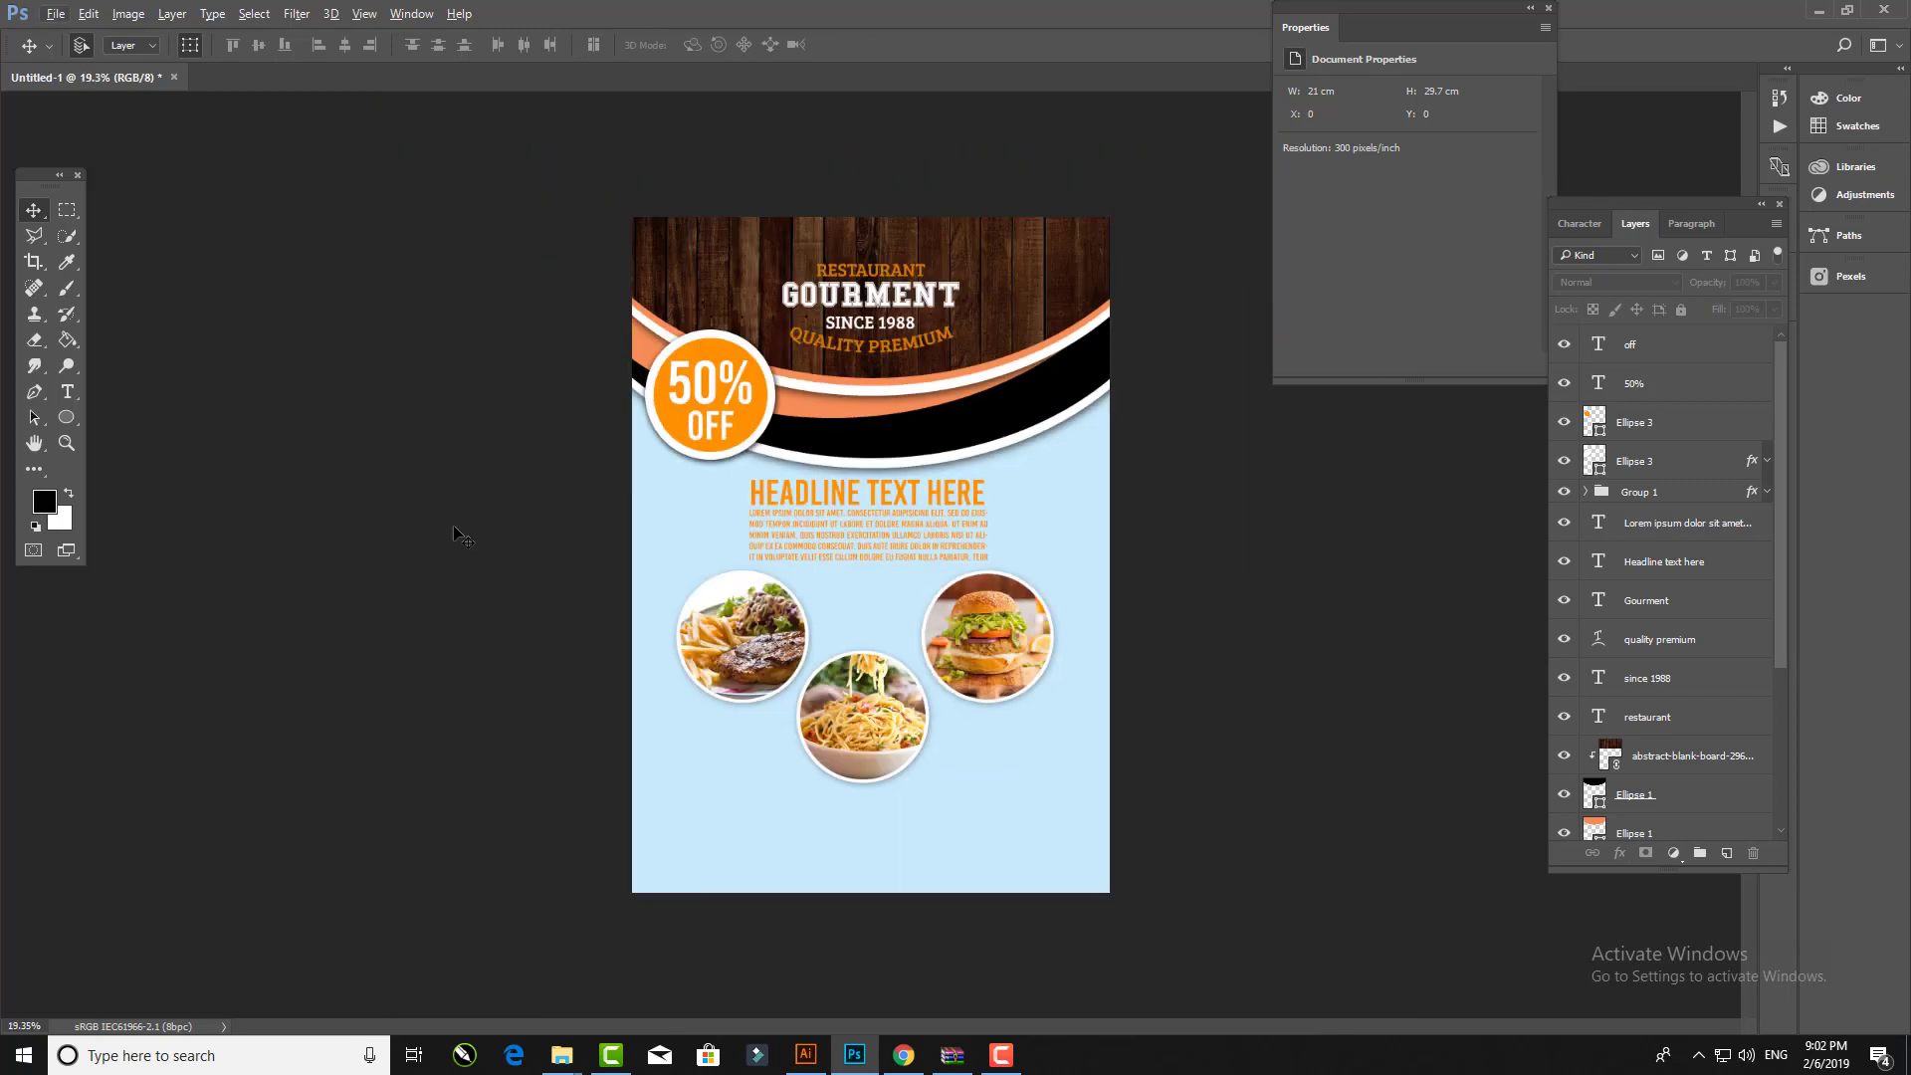
pyautogui.scroll(2, 1006, 679)
pyautogui.scroll(2, 1006, 679)
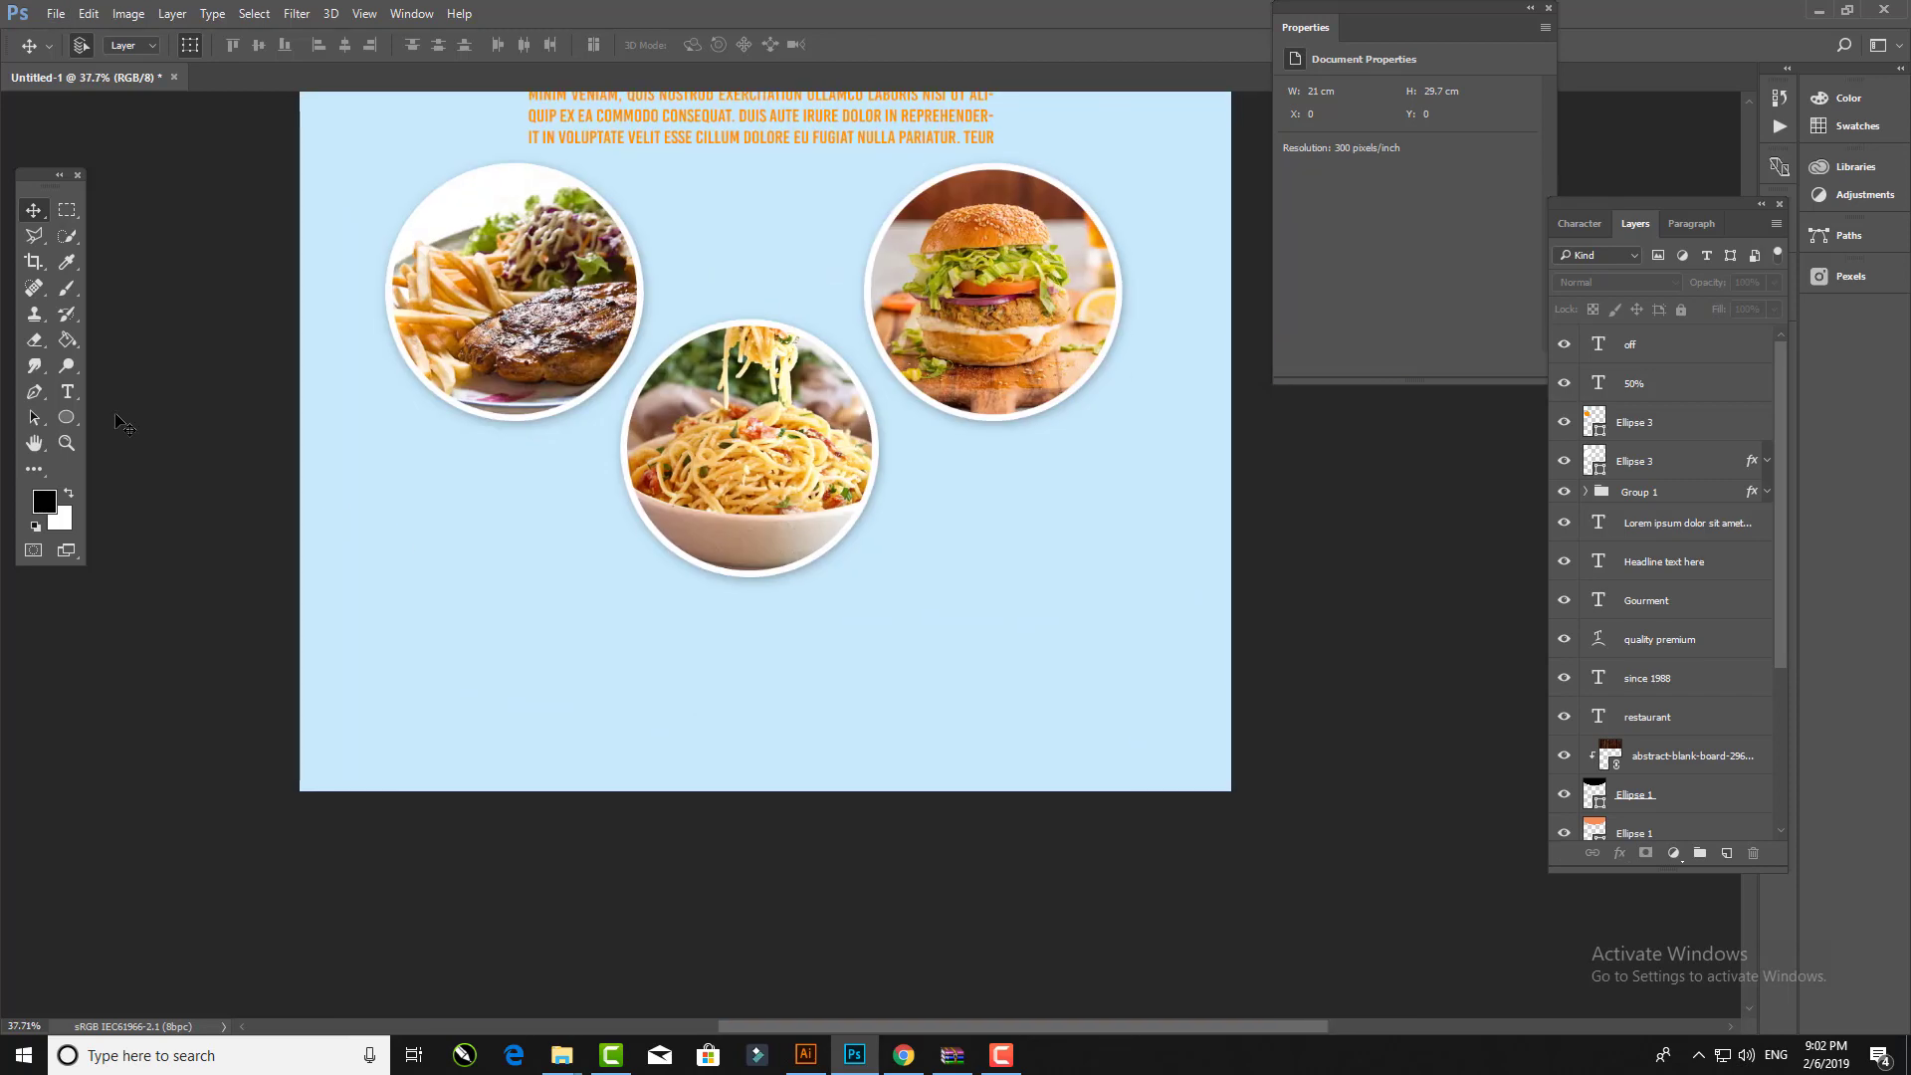
# Step: Draw a rounded rectangle bar at the flyer's lower right with a bright orange fill
pyautogui.click(67, 417)
pyautogui.click(169, 436)
pyautogui.moveTo(1017, 618); pyautogui.dragTo(1405, 711)
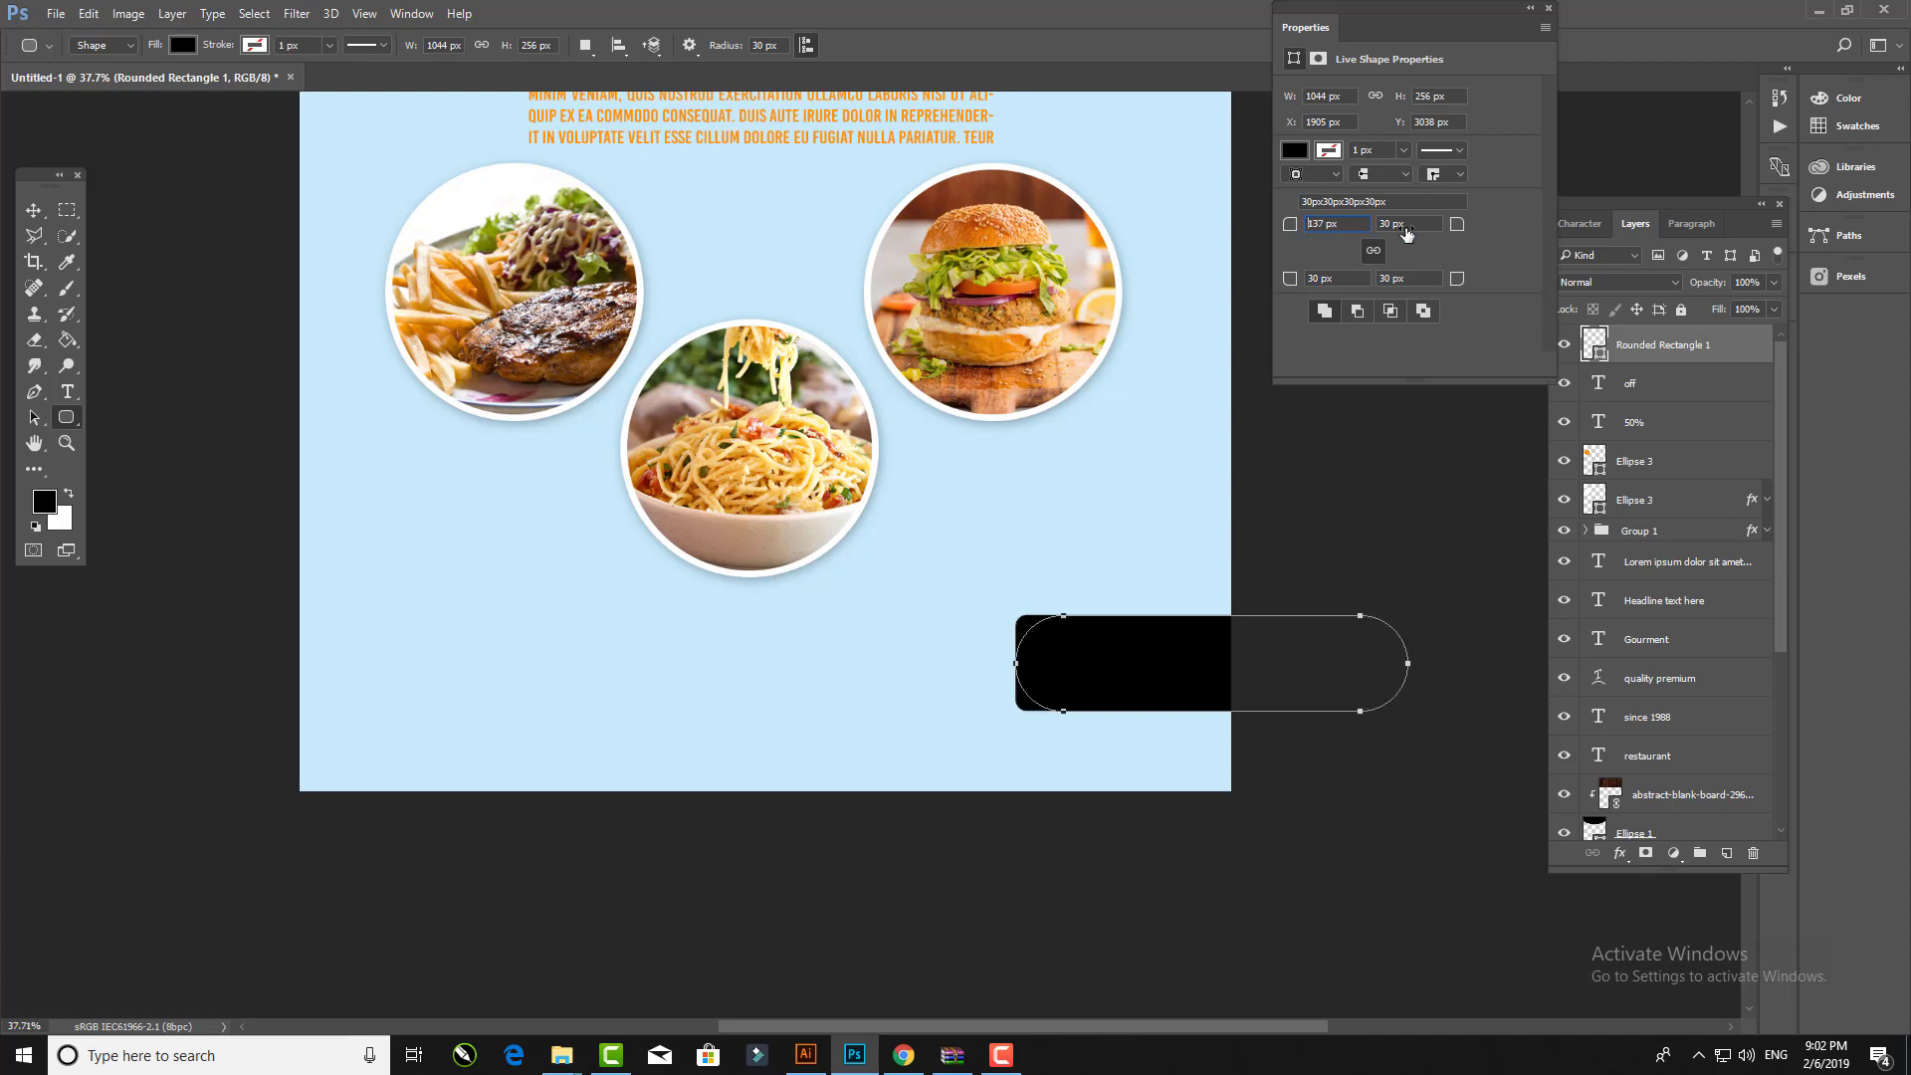
pyautogui.click(183, 45)
pyautogui.click(277, 82)
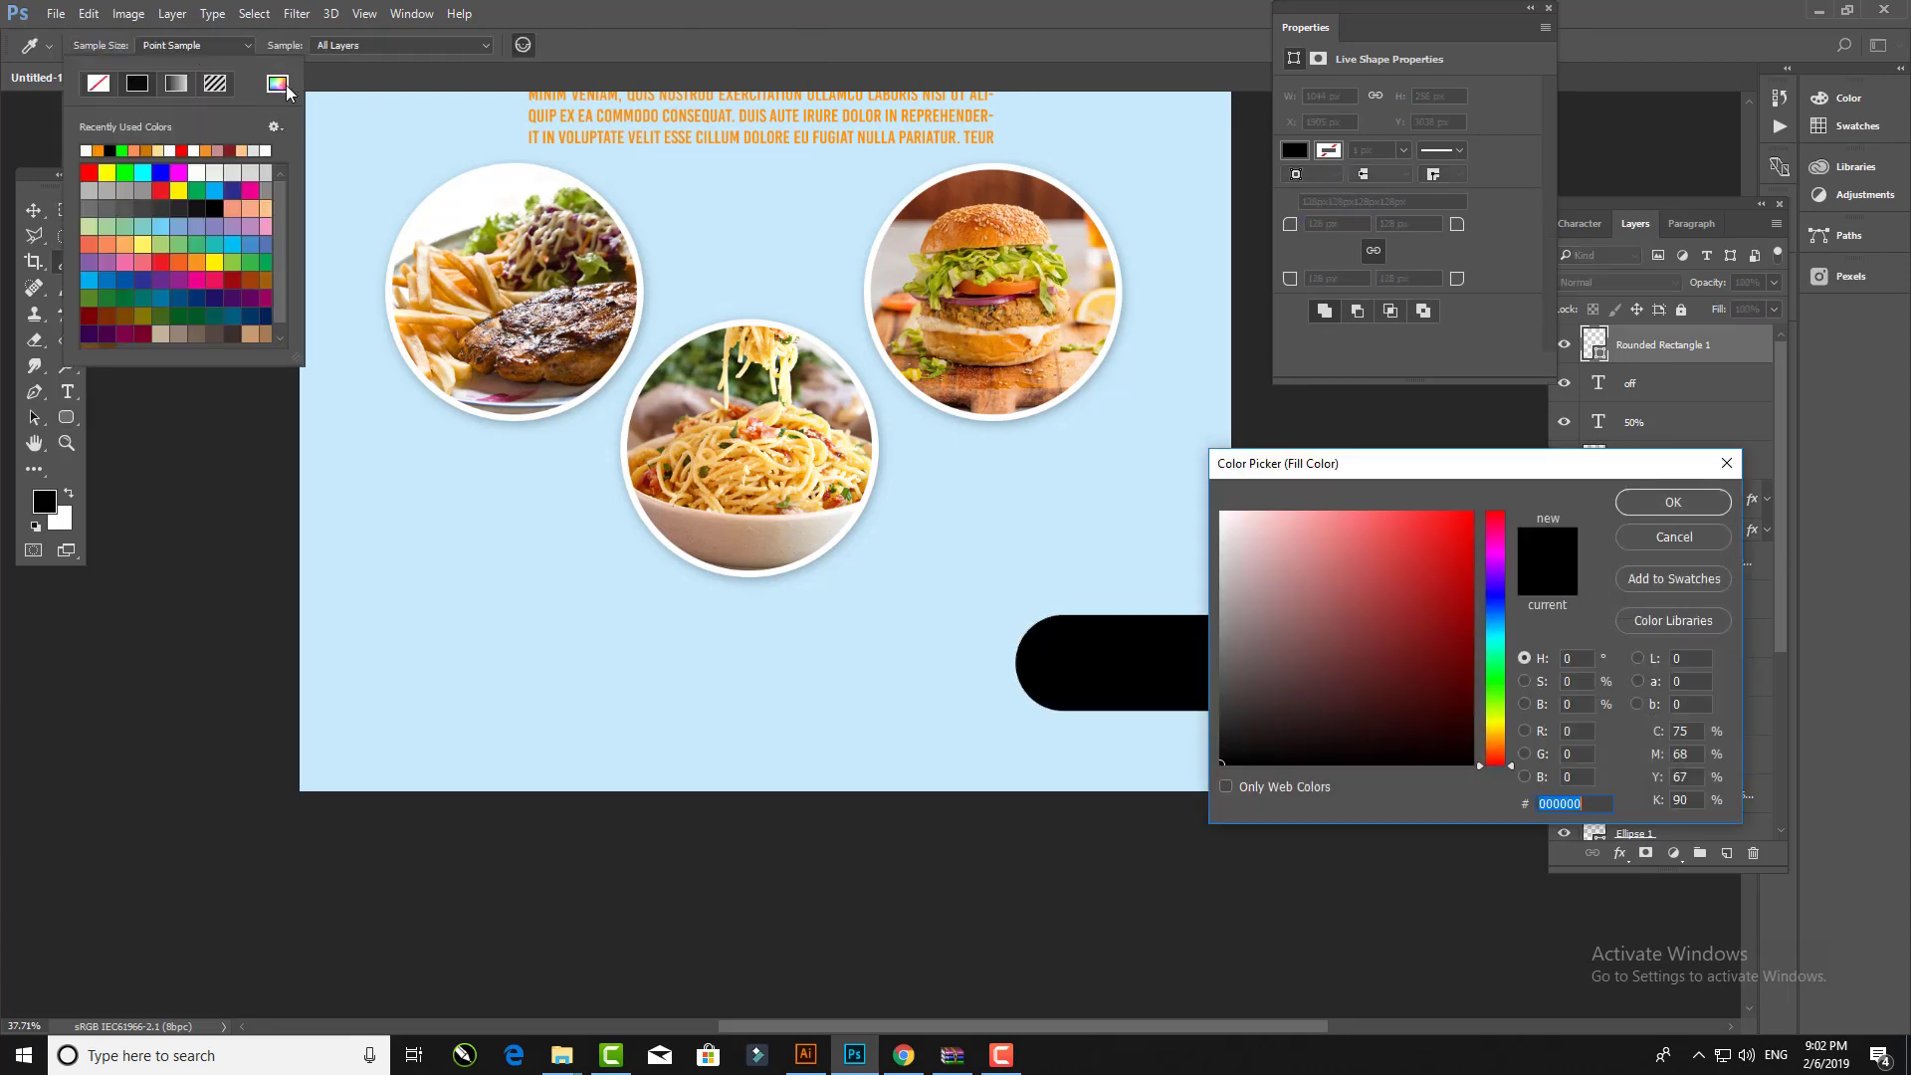
pyautogui.click(910, 229)
pyautogui.moveTo(1503, 735); pyautogui.dragTo(1503, 747)
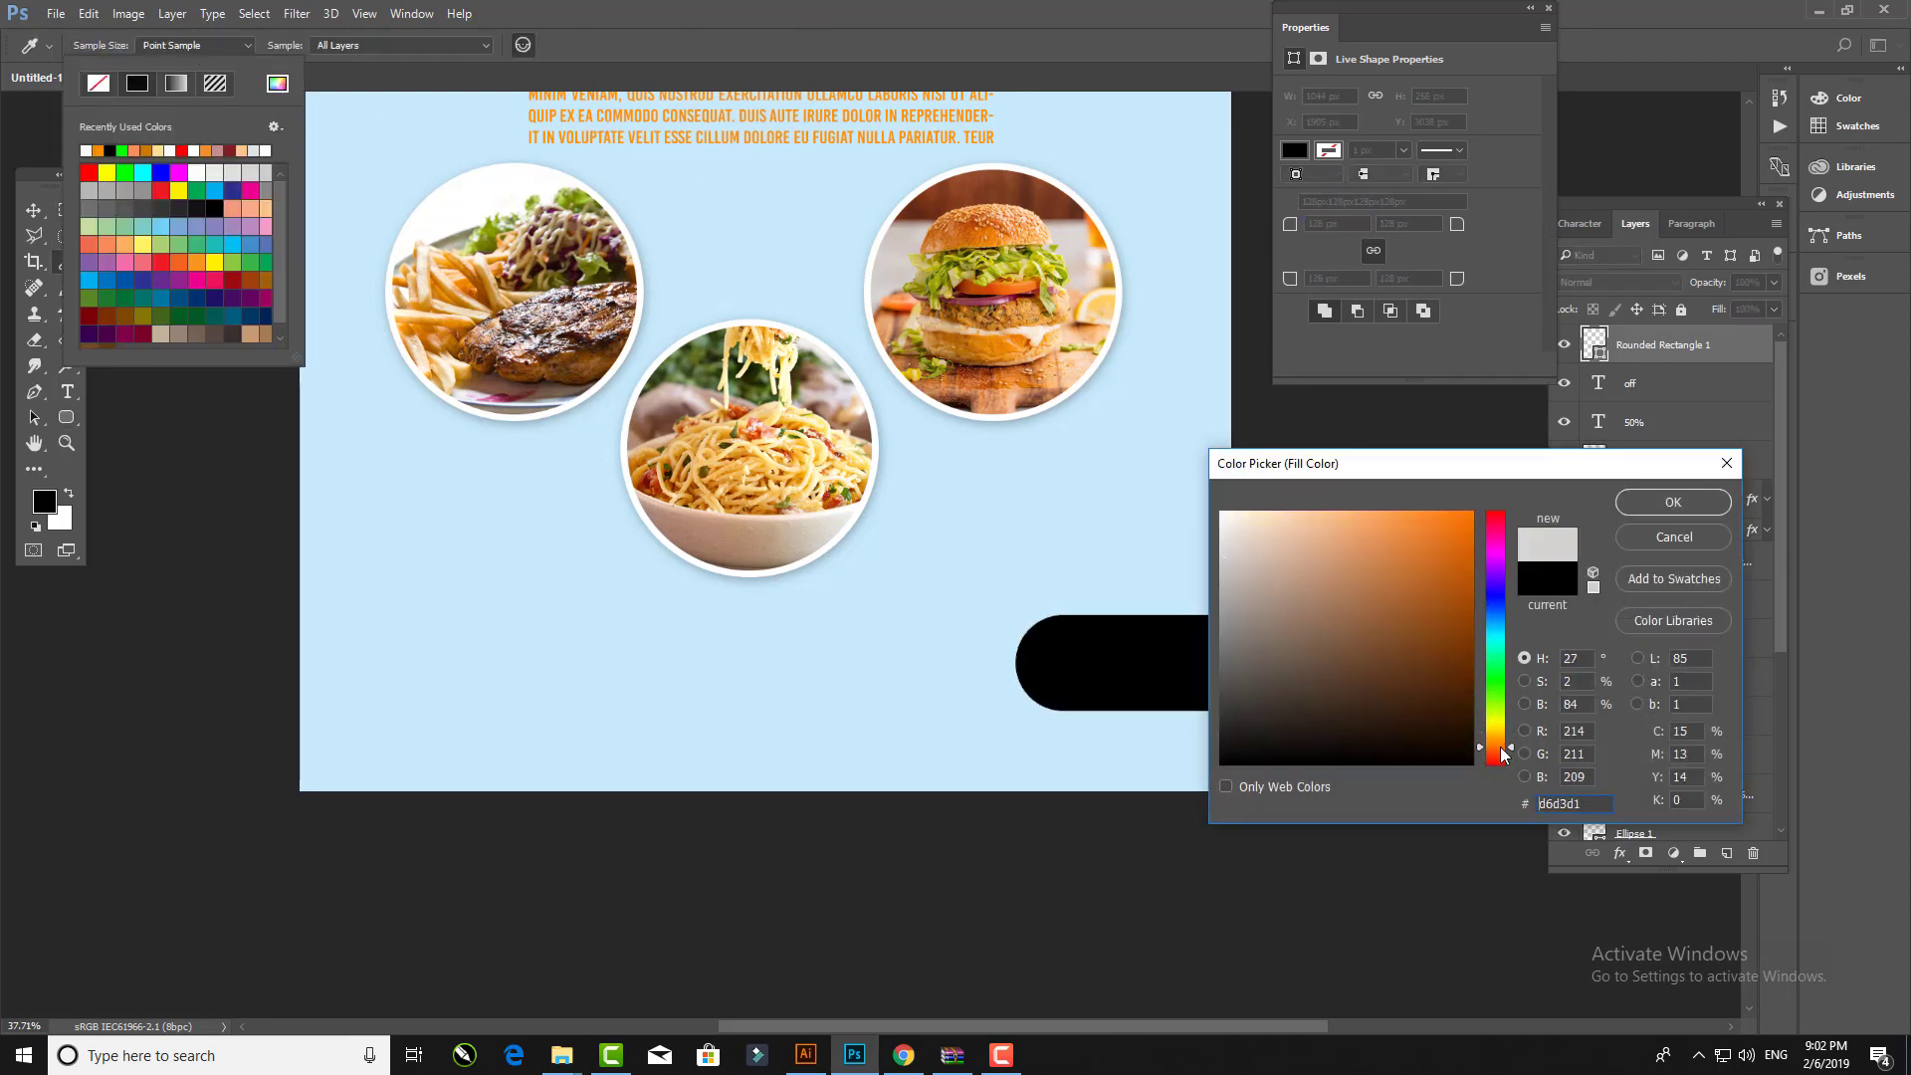
pyautogui.click(1460, 556)
pyautogui.moveTo(1465, 540); pyautogui.dragTo(1473, 509)
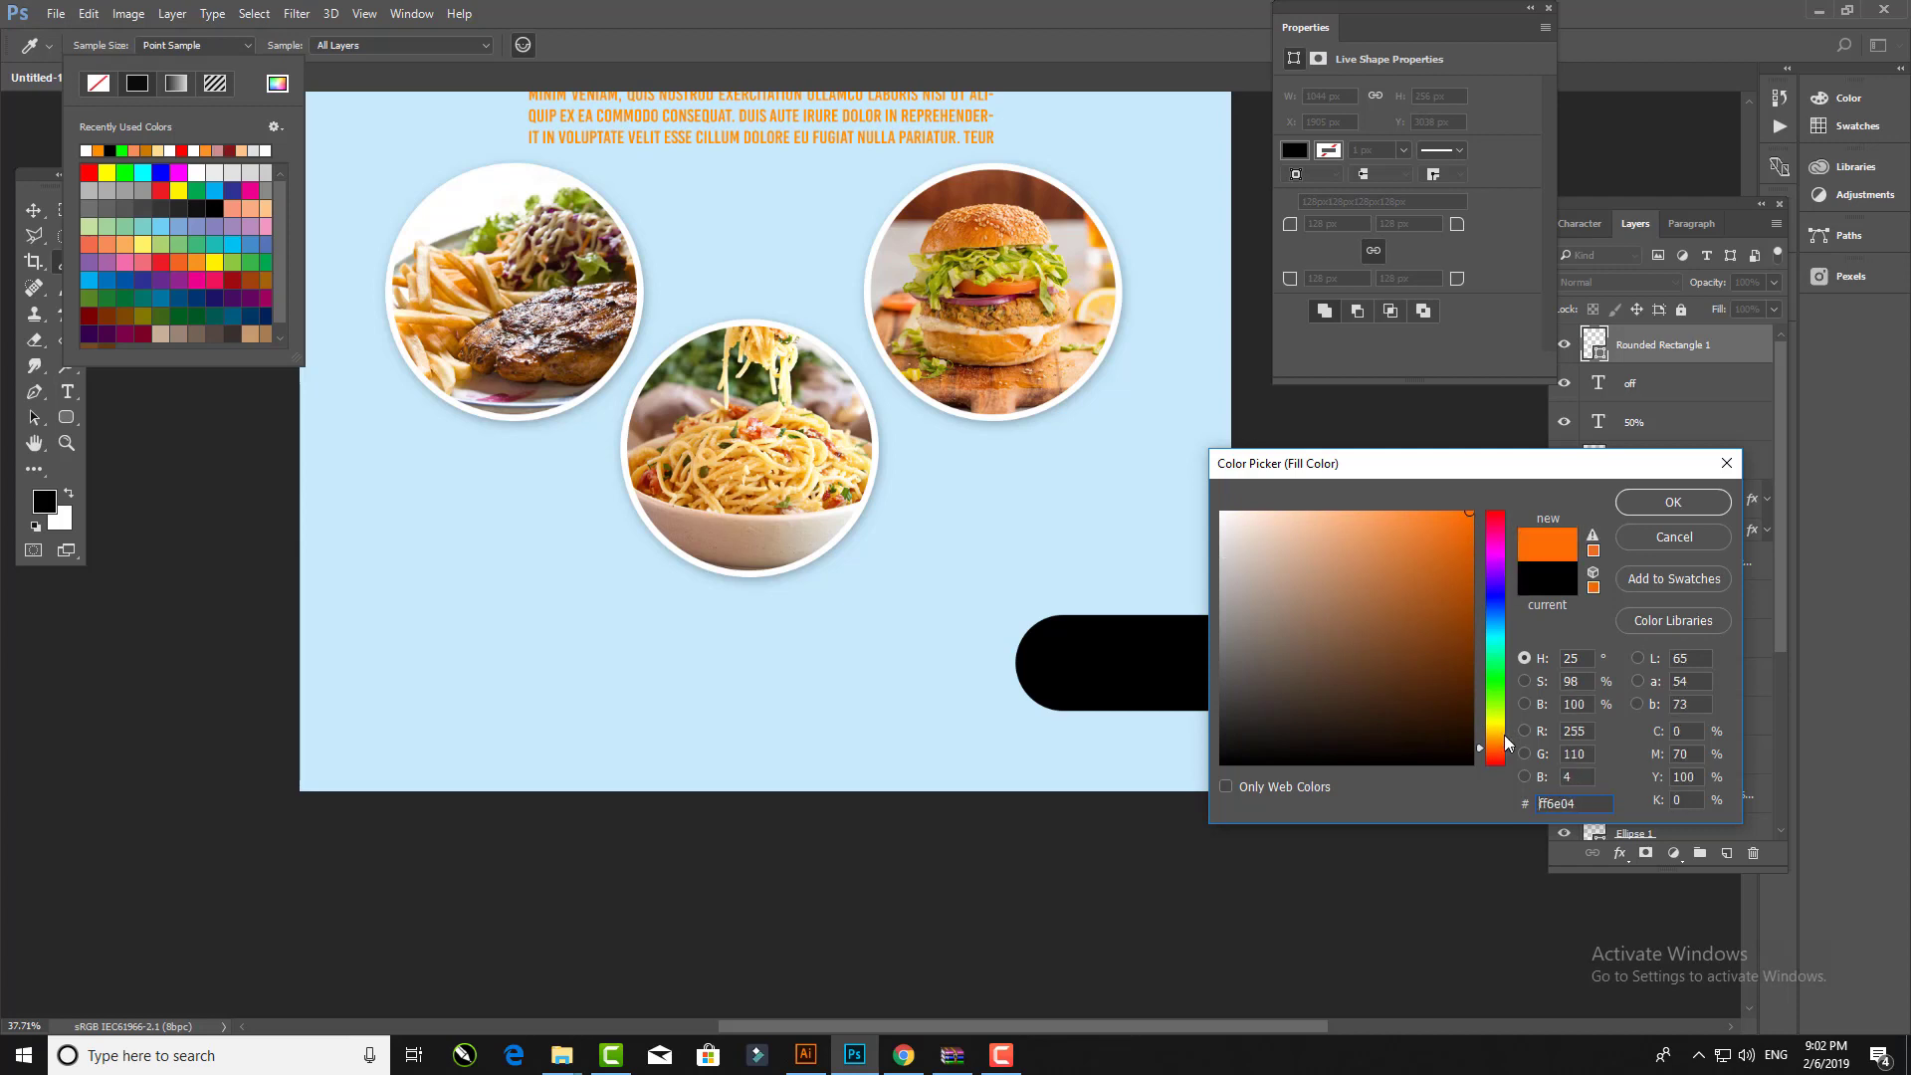
pyautogui.moveTo(1511, 755); pyautogui.dragTo(1511, 739)
pyautogui.click(1673, 501)
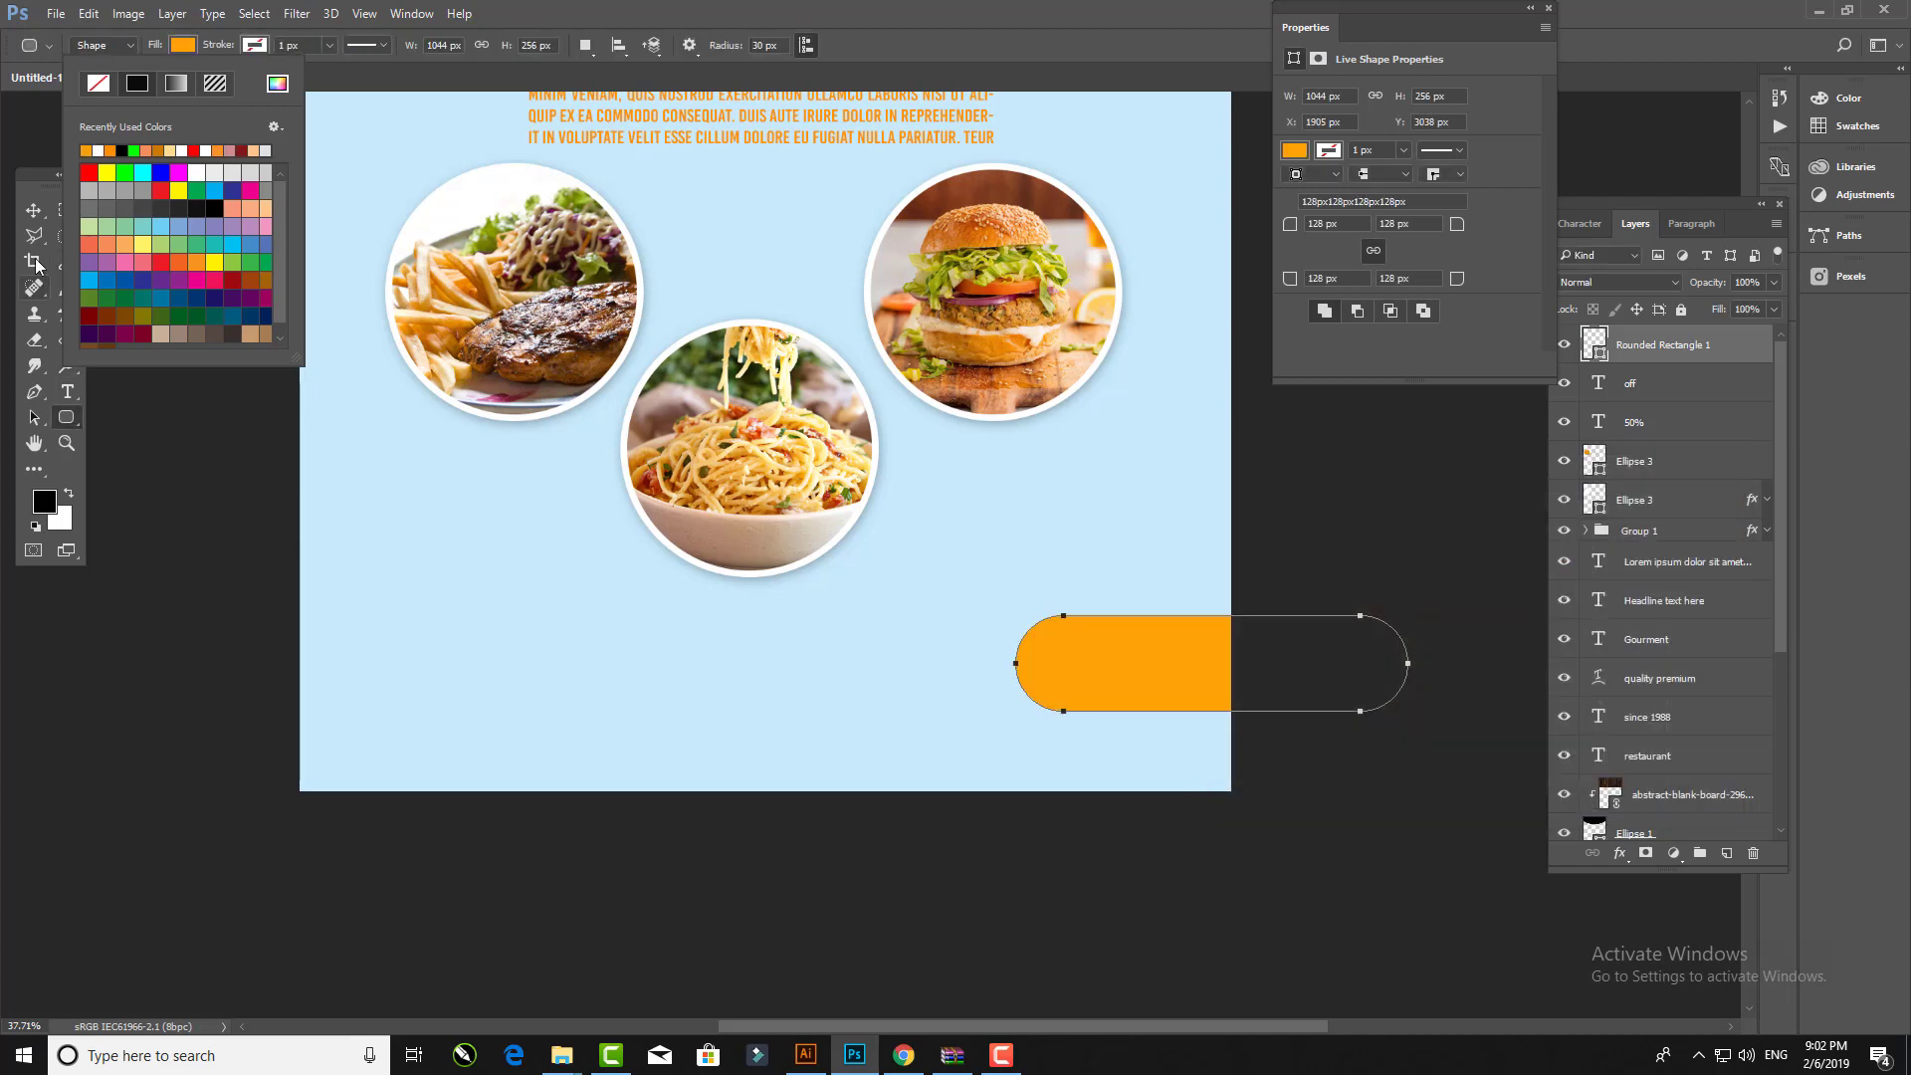
# Step: Place a copy of the headline near the bottom beside the orange bar for editing
pyautogui.press('v')
pyautogui.click(738, 610)
pyautogui.scroll(2, 746, 598)
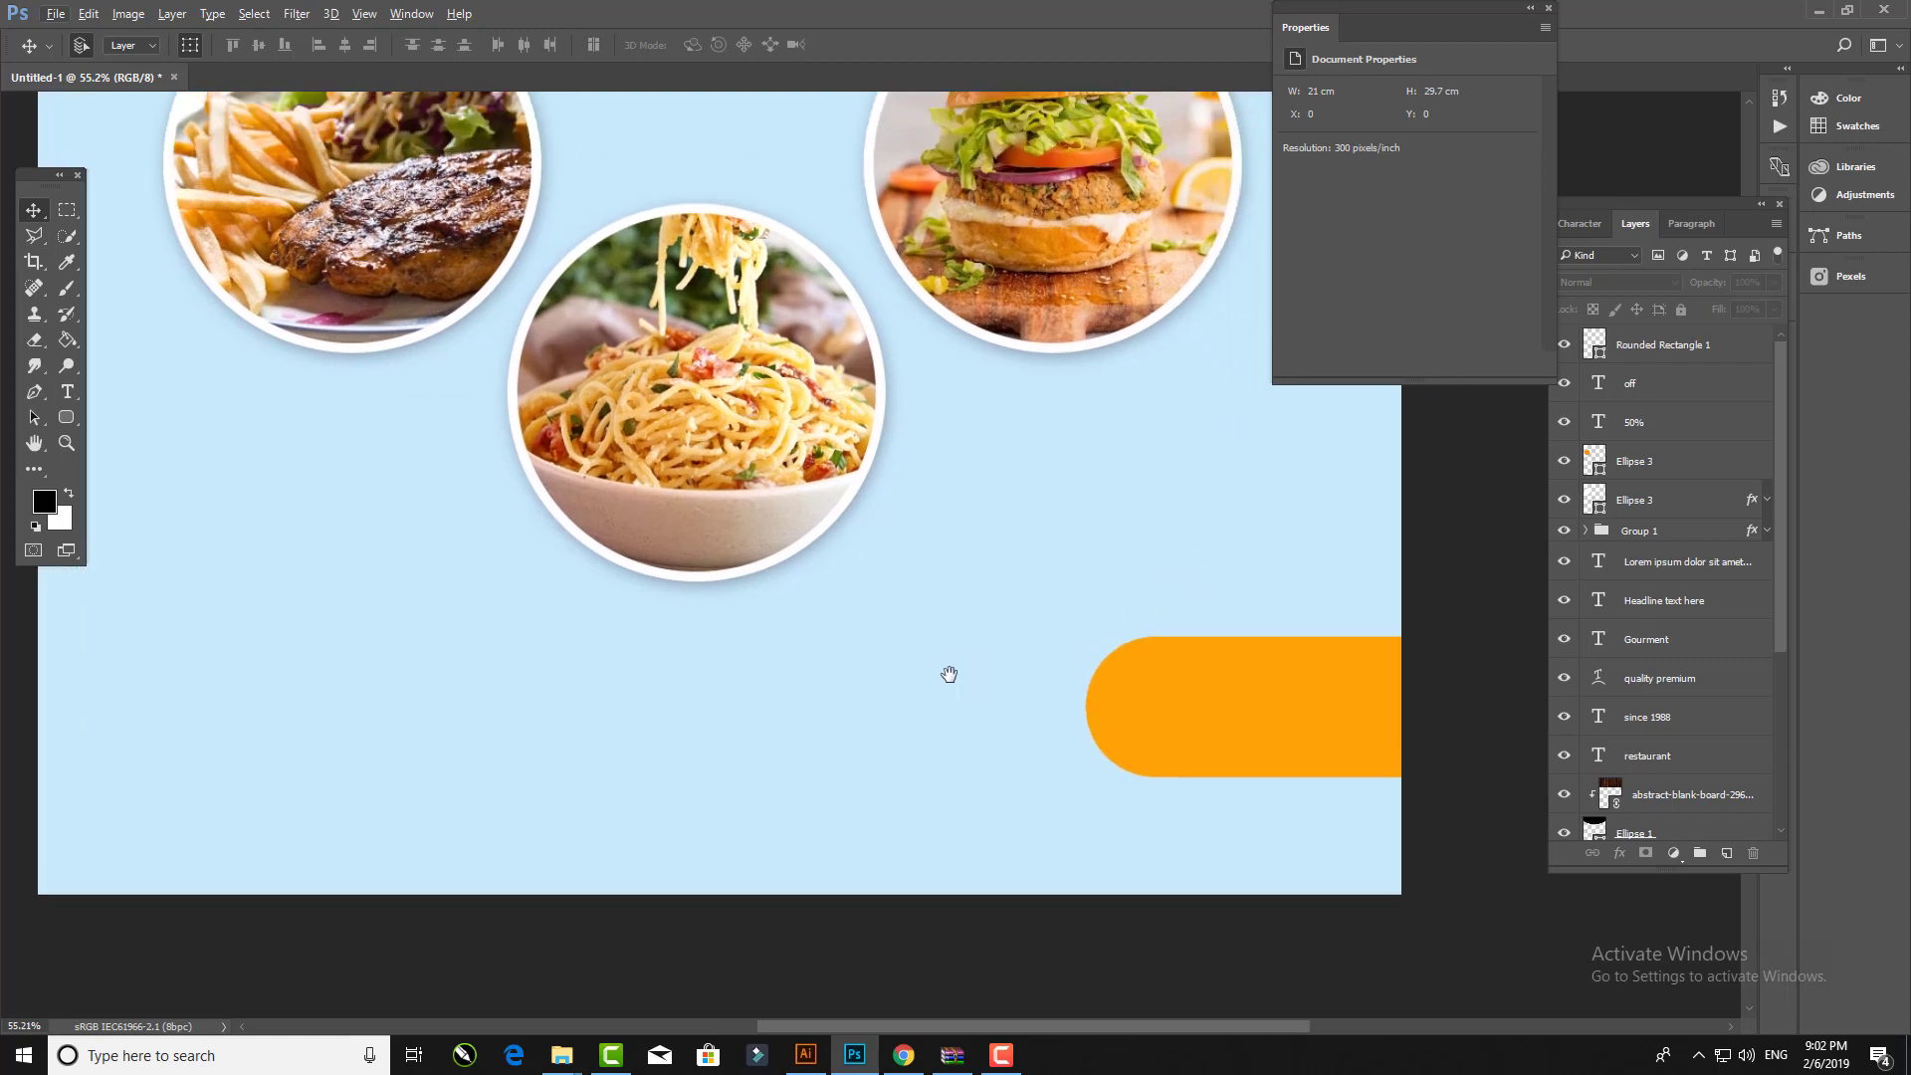
pyautogui.scroll(-3, 947, 670)
pyautogui.moveTo(712, 179); pyautogui.dragTo(971, 582)
pyautogui.hotkey('ctrl', 'z')
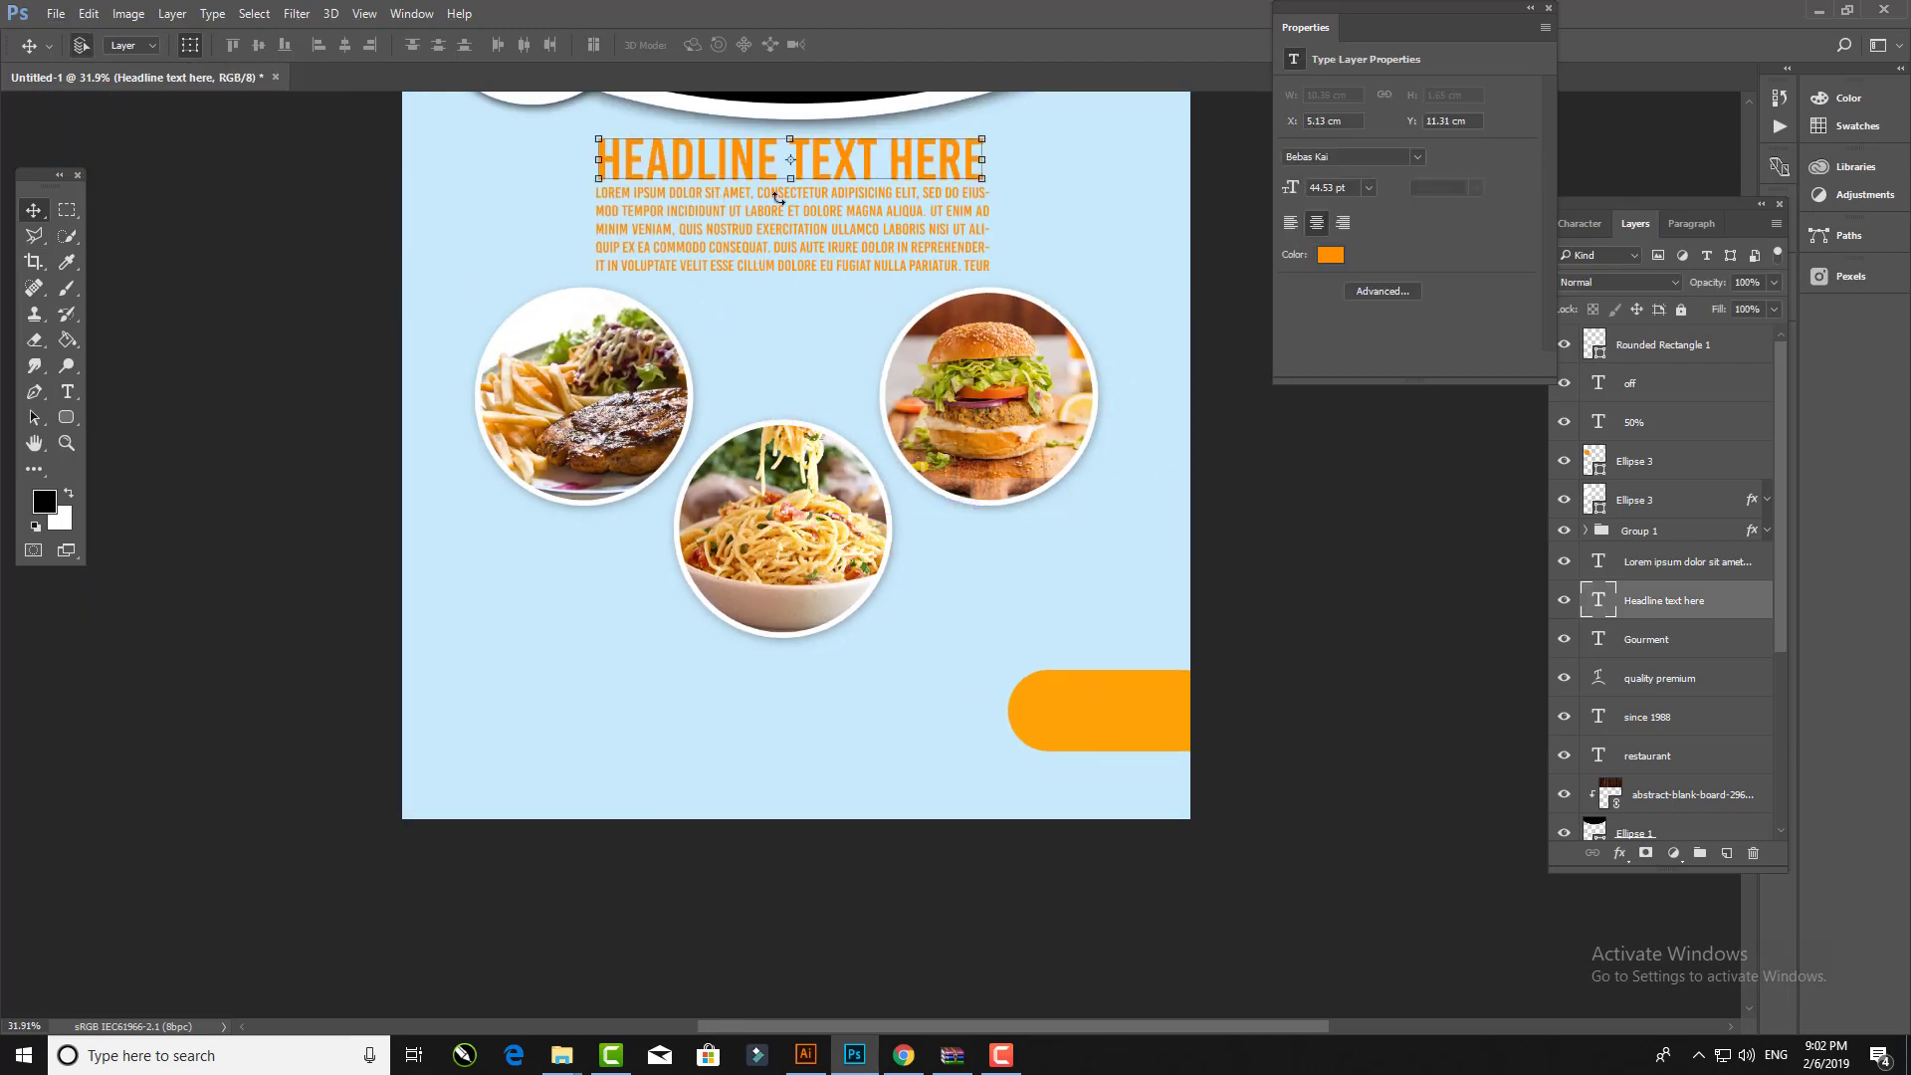
pyautogui.moveTo(844, 164); pyautogui.dragTo(845, 717)
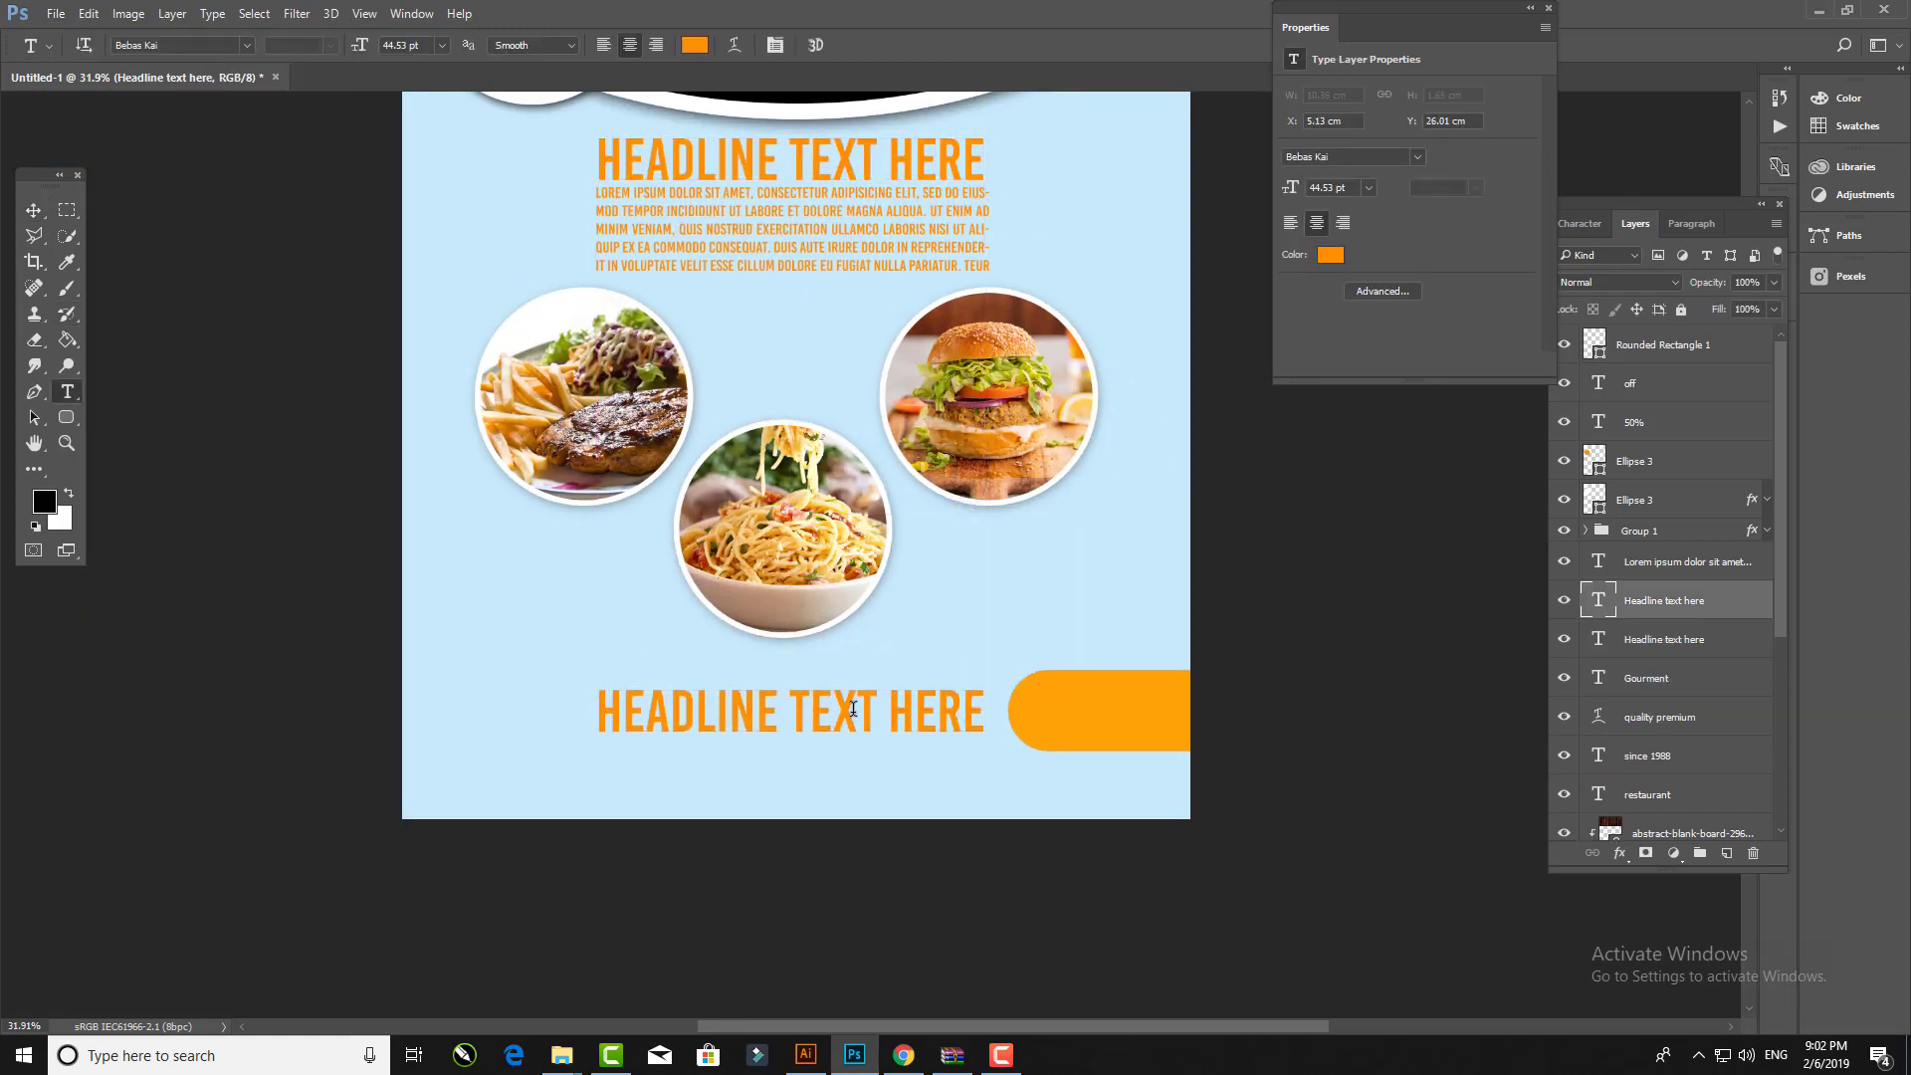
pyautogui.doubleClick(851, 705)
pyautogui.click(693, 45)
# Step: Change the headline copy to black 'DELIVERY' and move it above the orange bar
pyautogui.click(1230, 806)
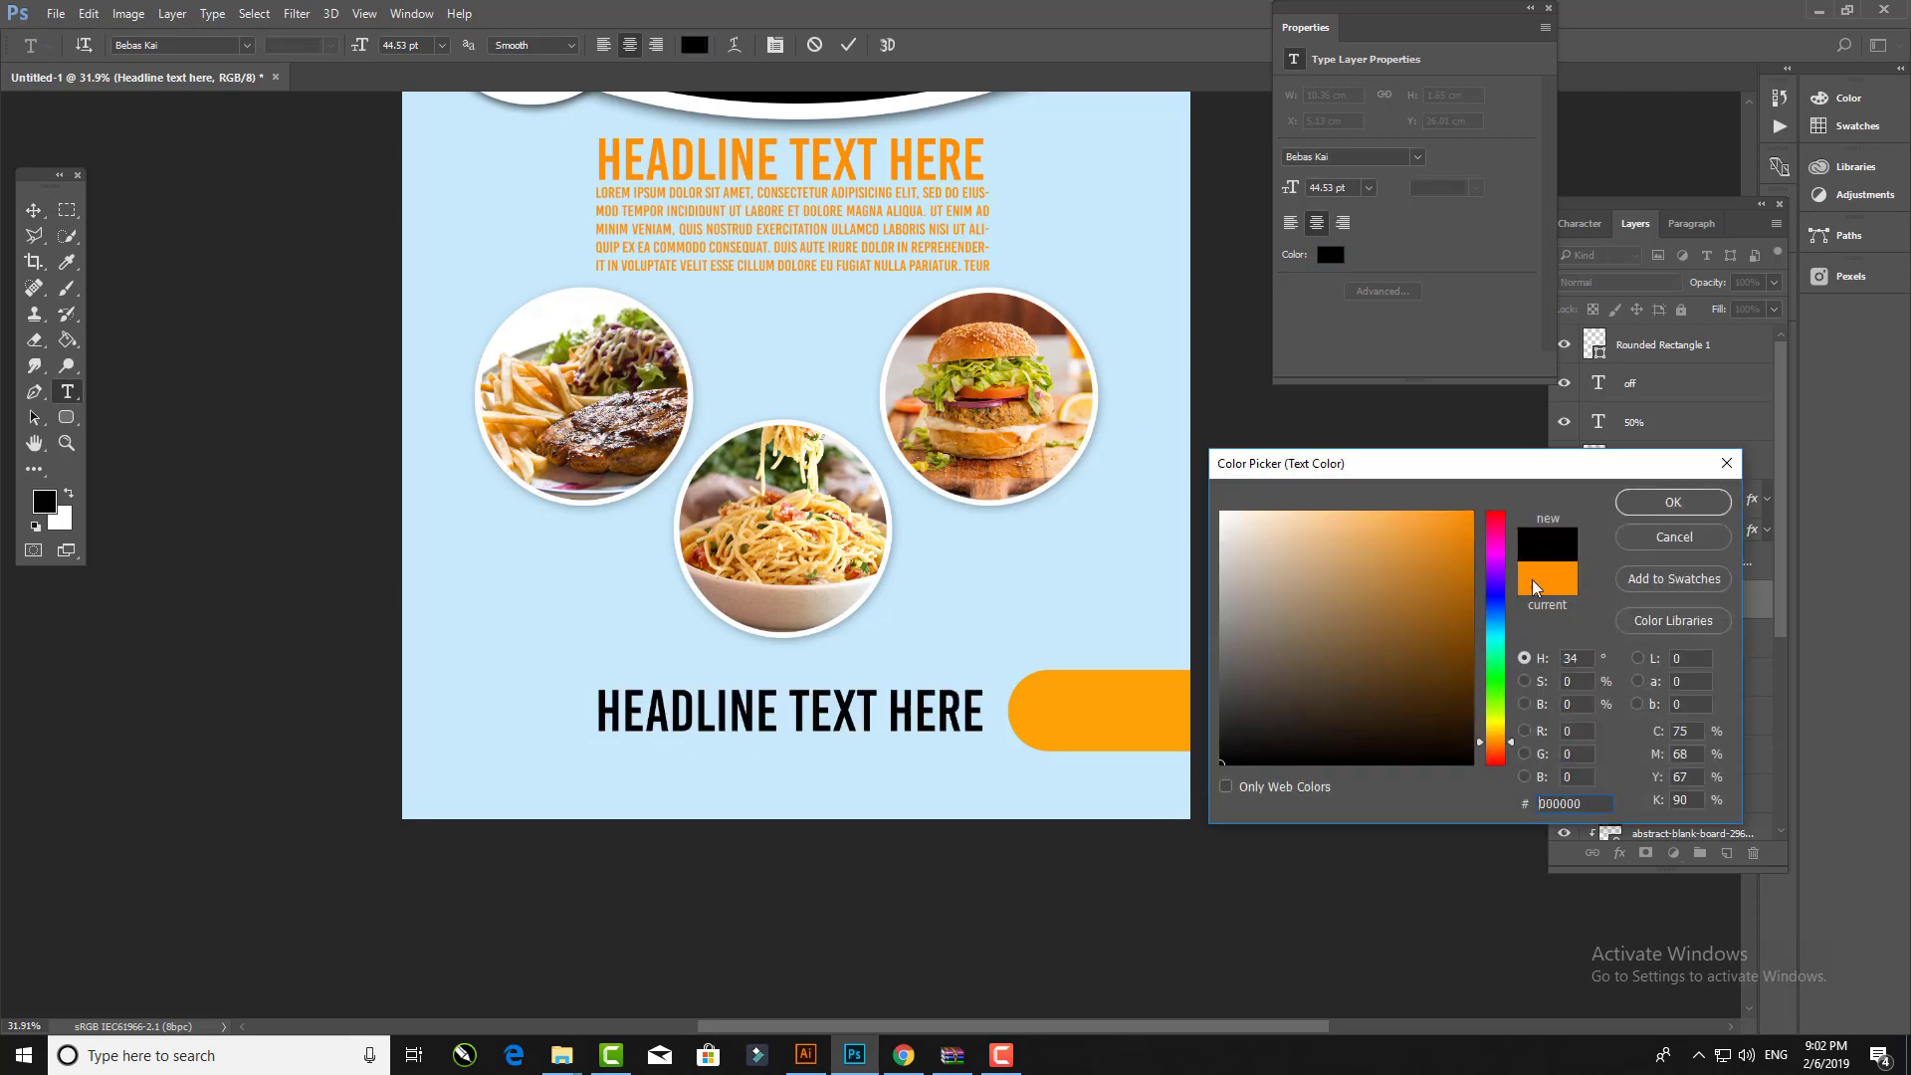
pyautogui.click(1672, 499)
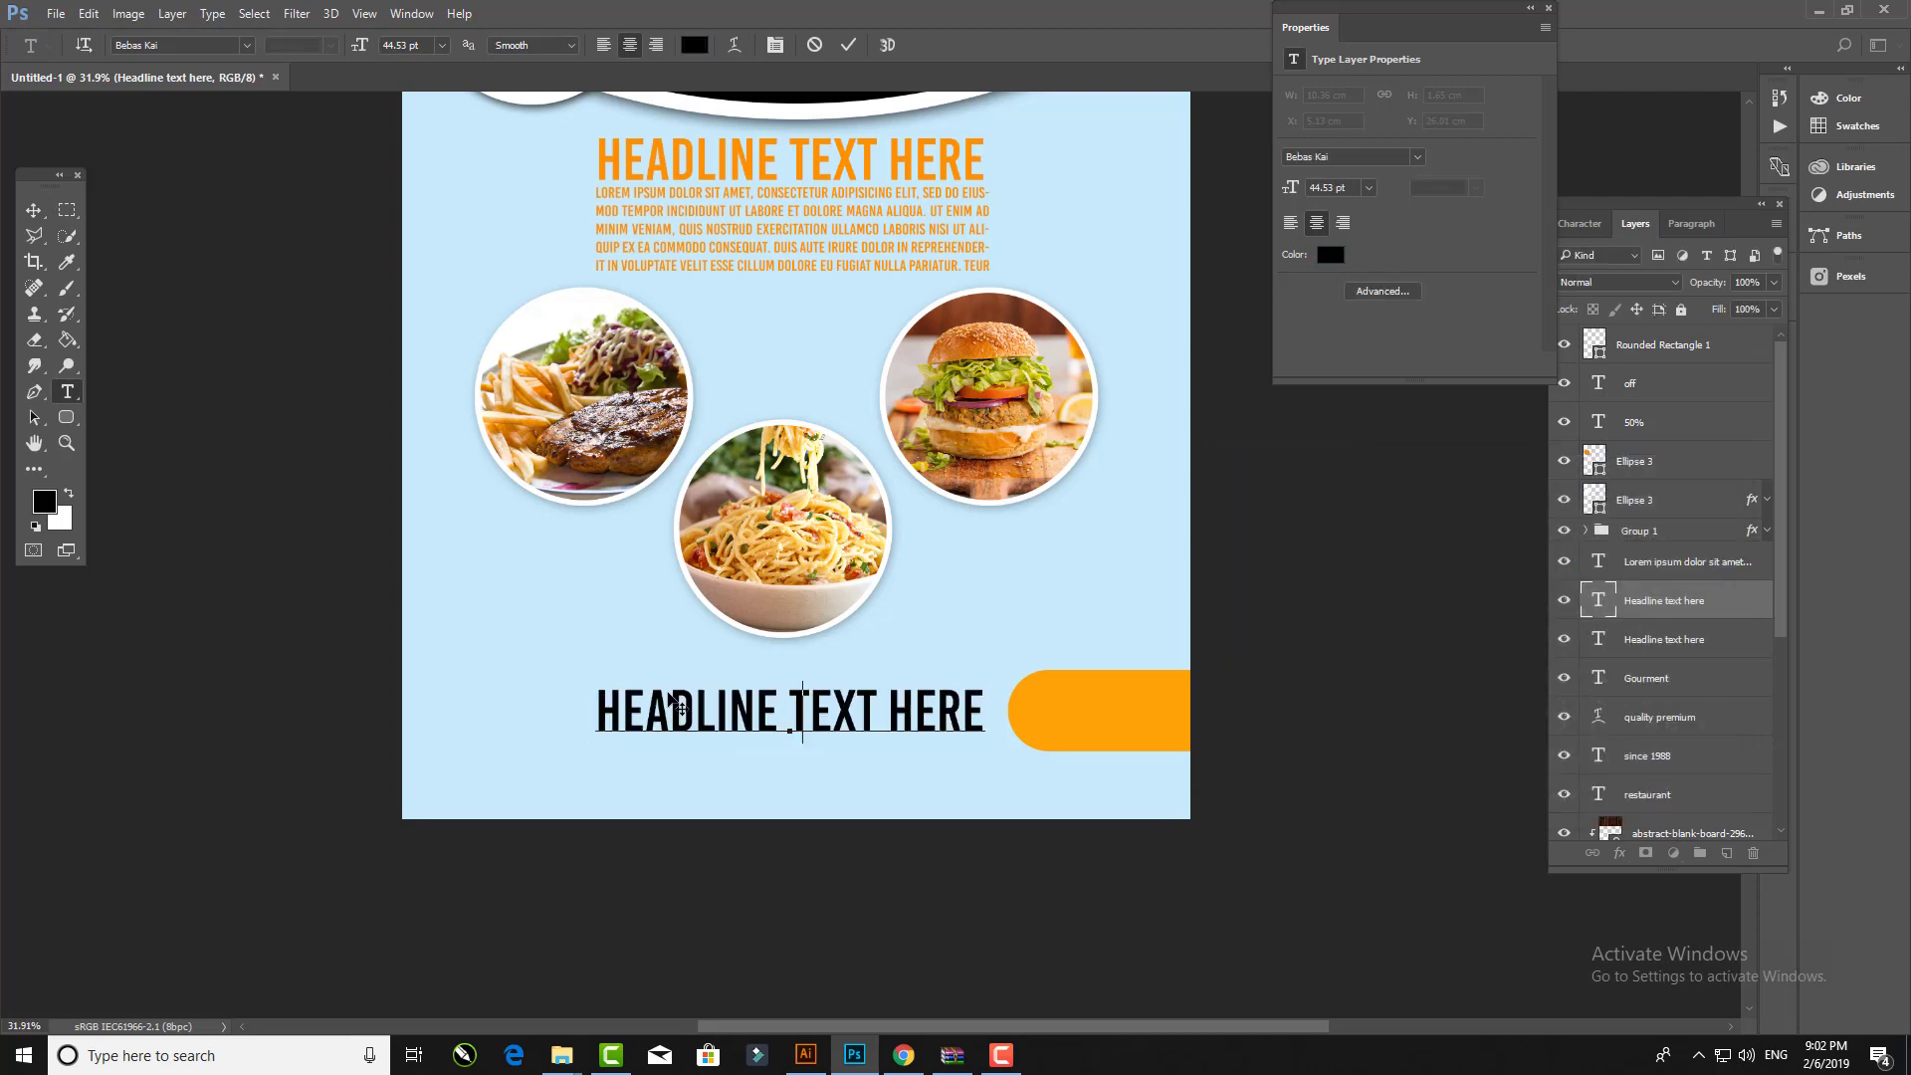
pyautogui.write('DELIVERY')
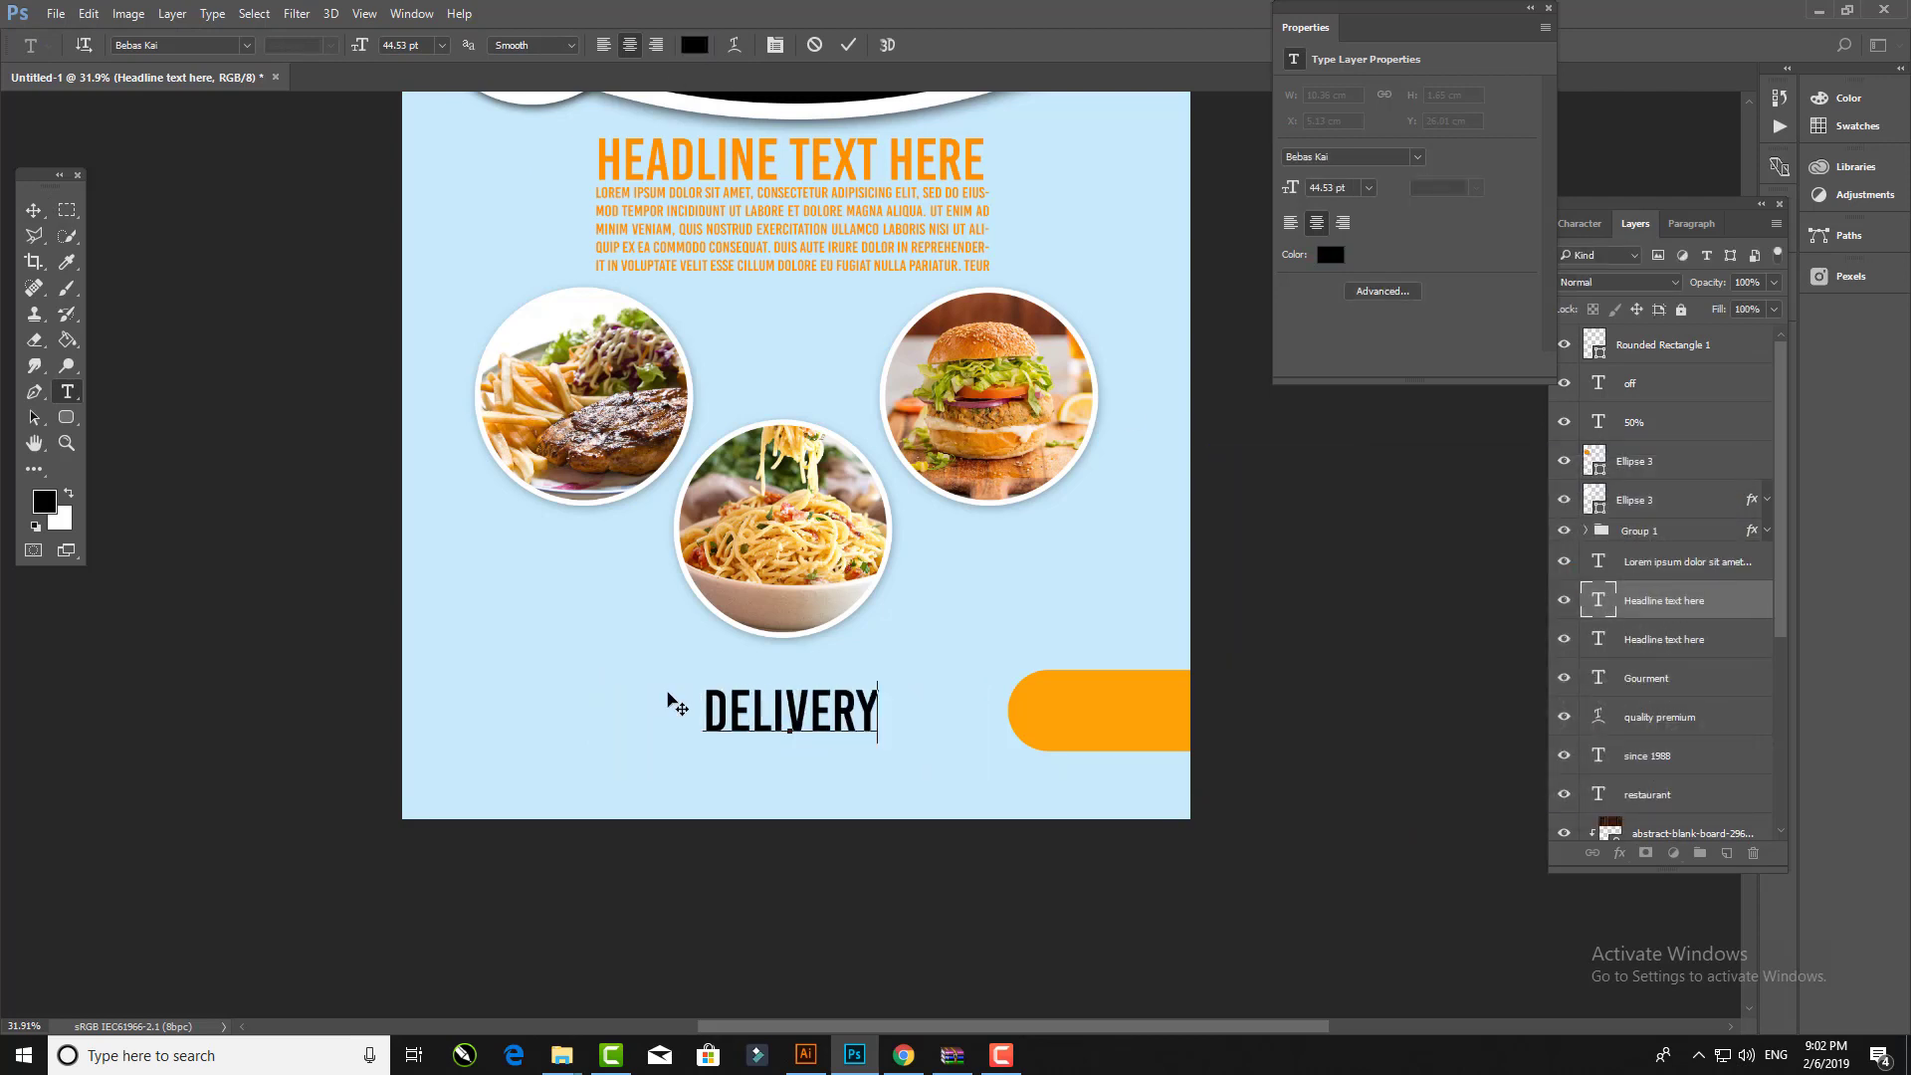
pyautogui.click(33, 210)
pyautogui.moveTo(837, 728); pyautogui.dragTo(1151, 727)
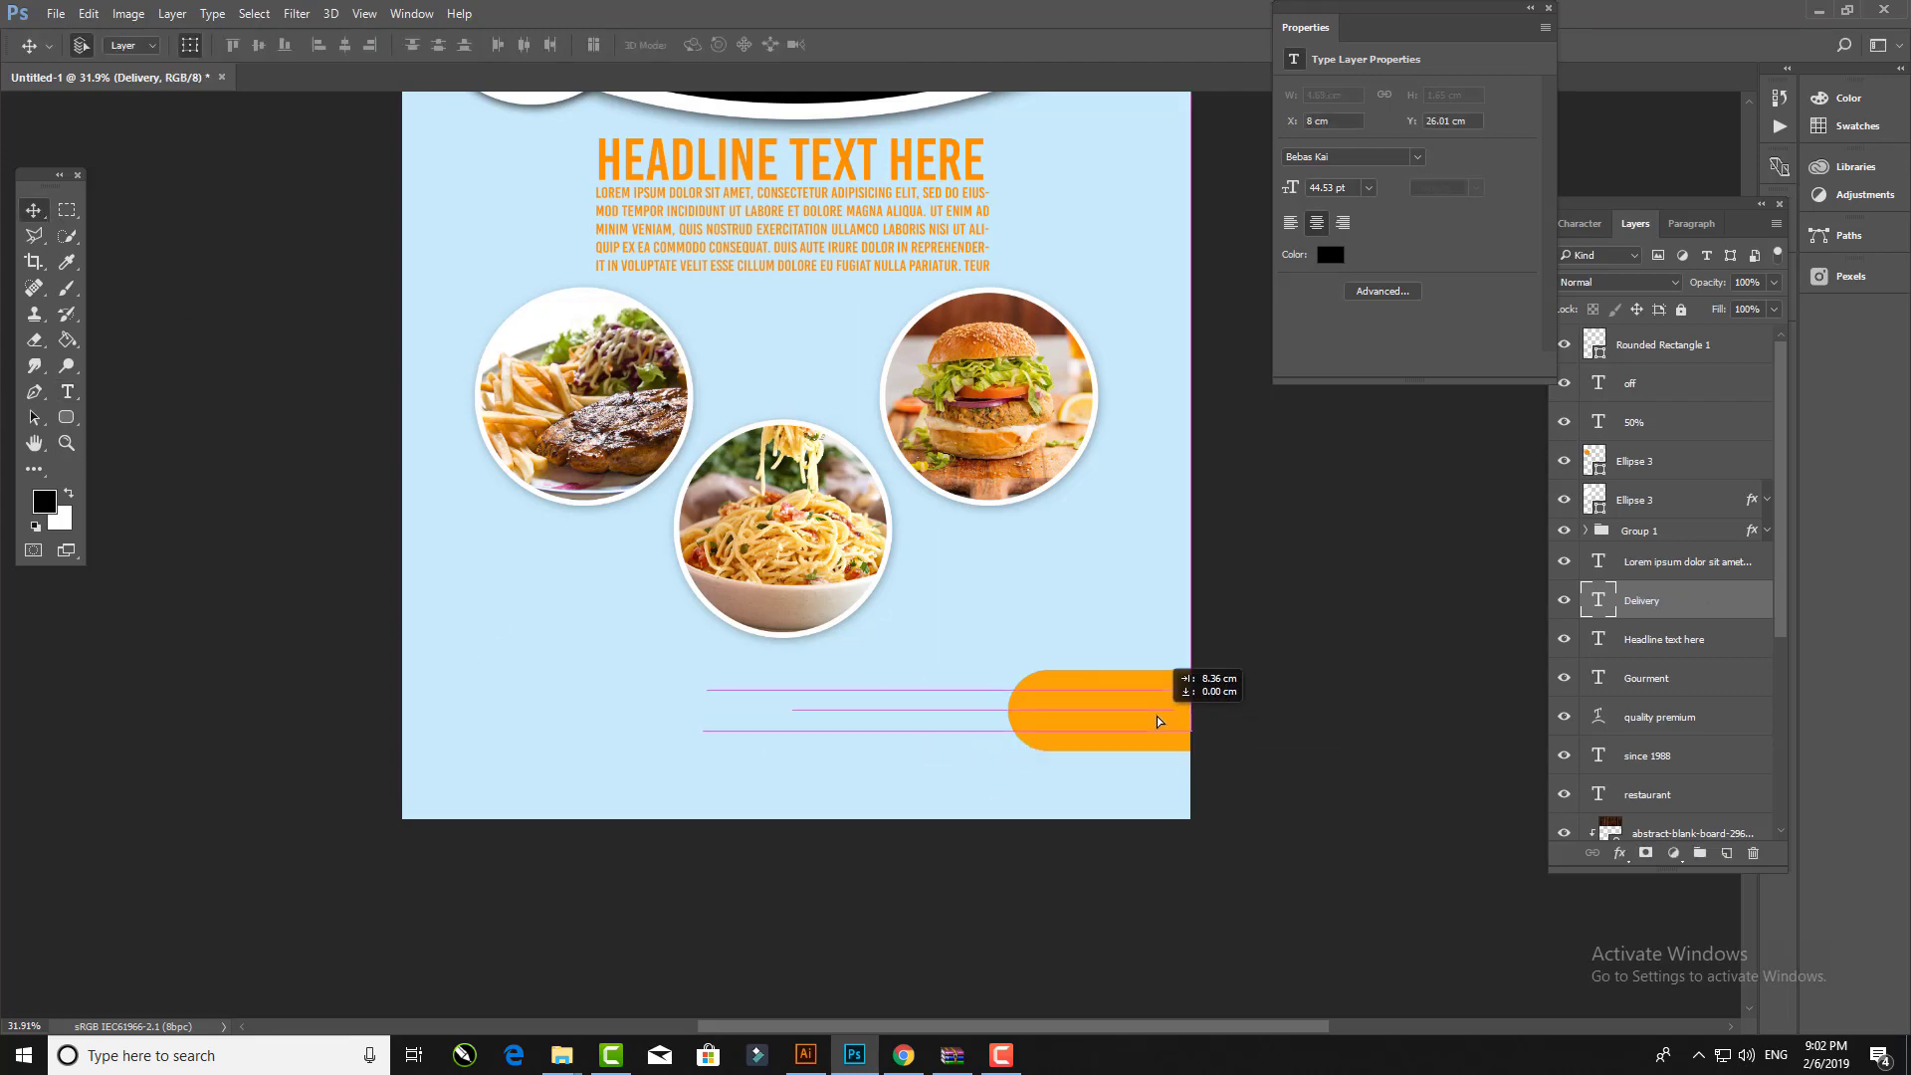
pyautogui.hotkey('ctrl', 'shift', ']')
# Step: Shrink DELIVERY to fit inside the bar, then move bar and label up together
pyautogui.scroll(2, 1152, 728)
pyautogui.press('t')
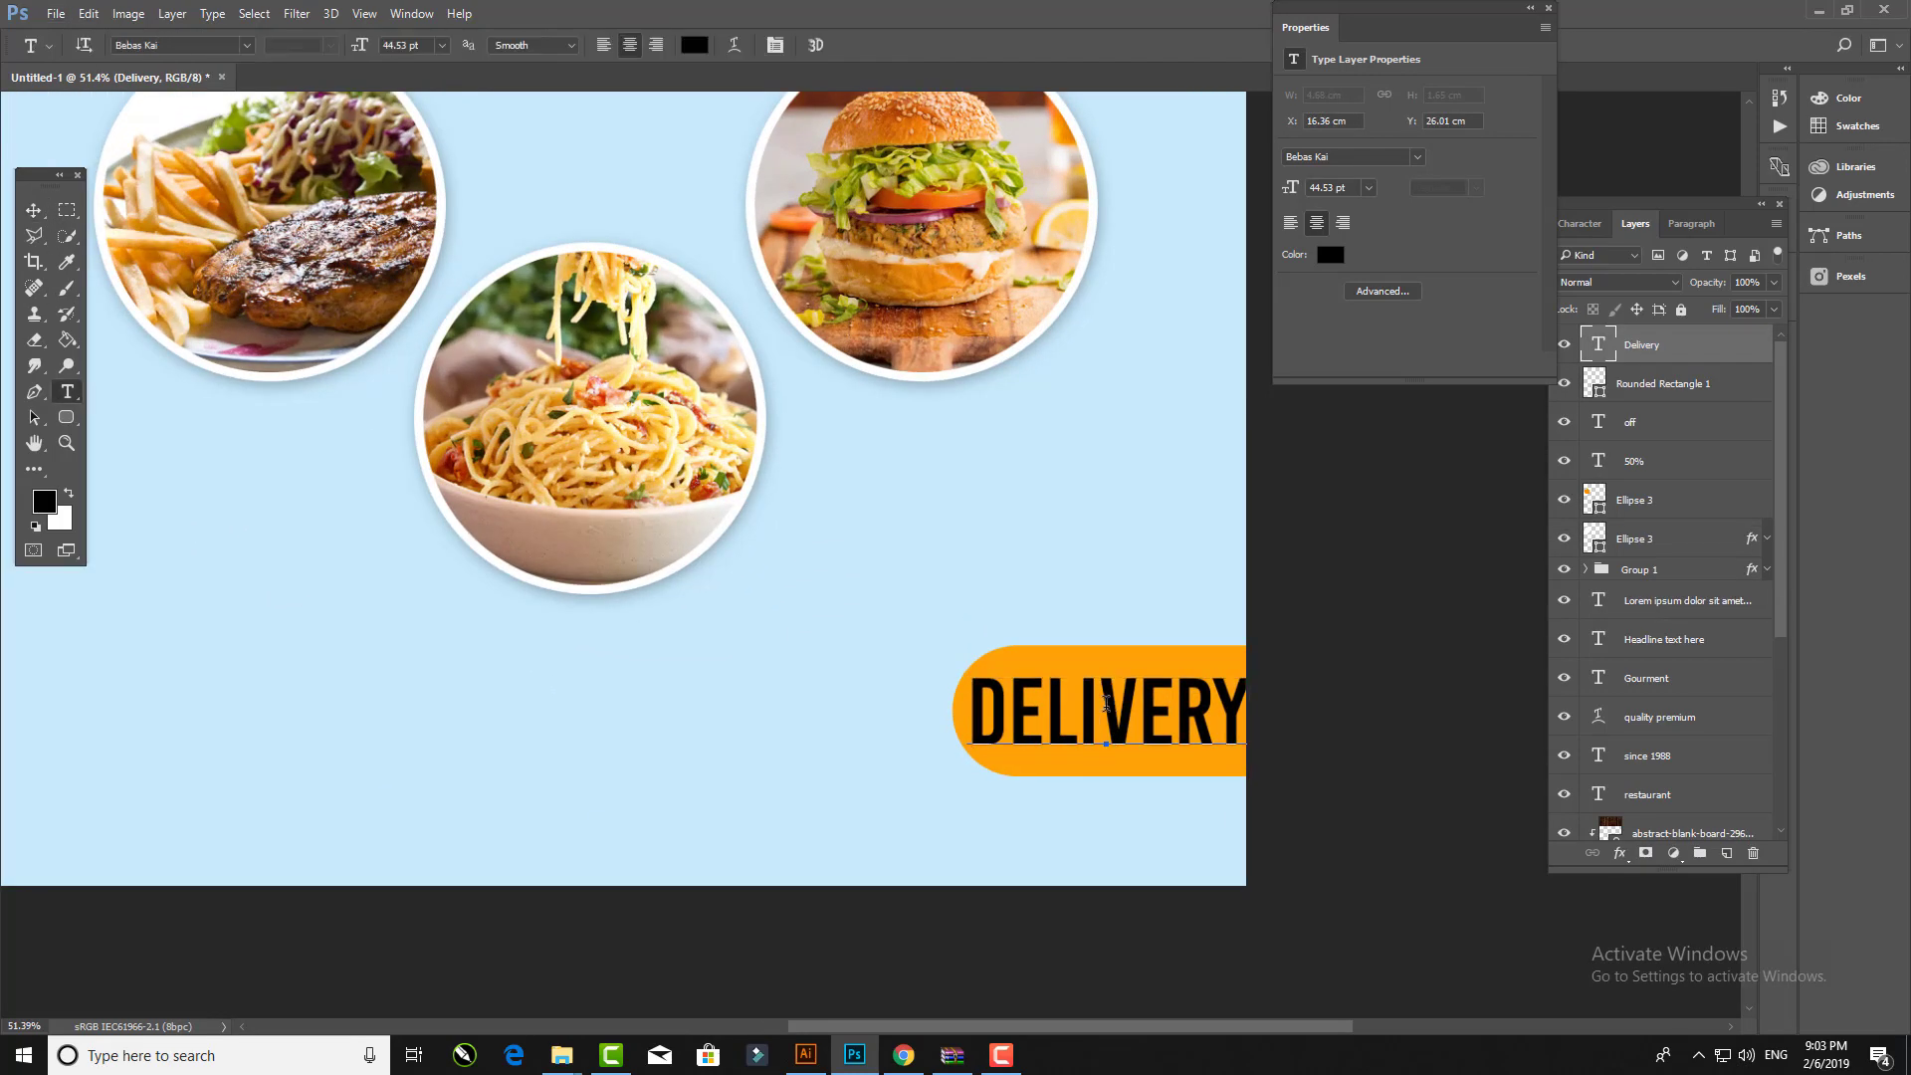
pyautogui.doubleClick(1095, 716)
pyautogui.moveTo(363, 56); pyautogui.dragTo(356, 62)
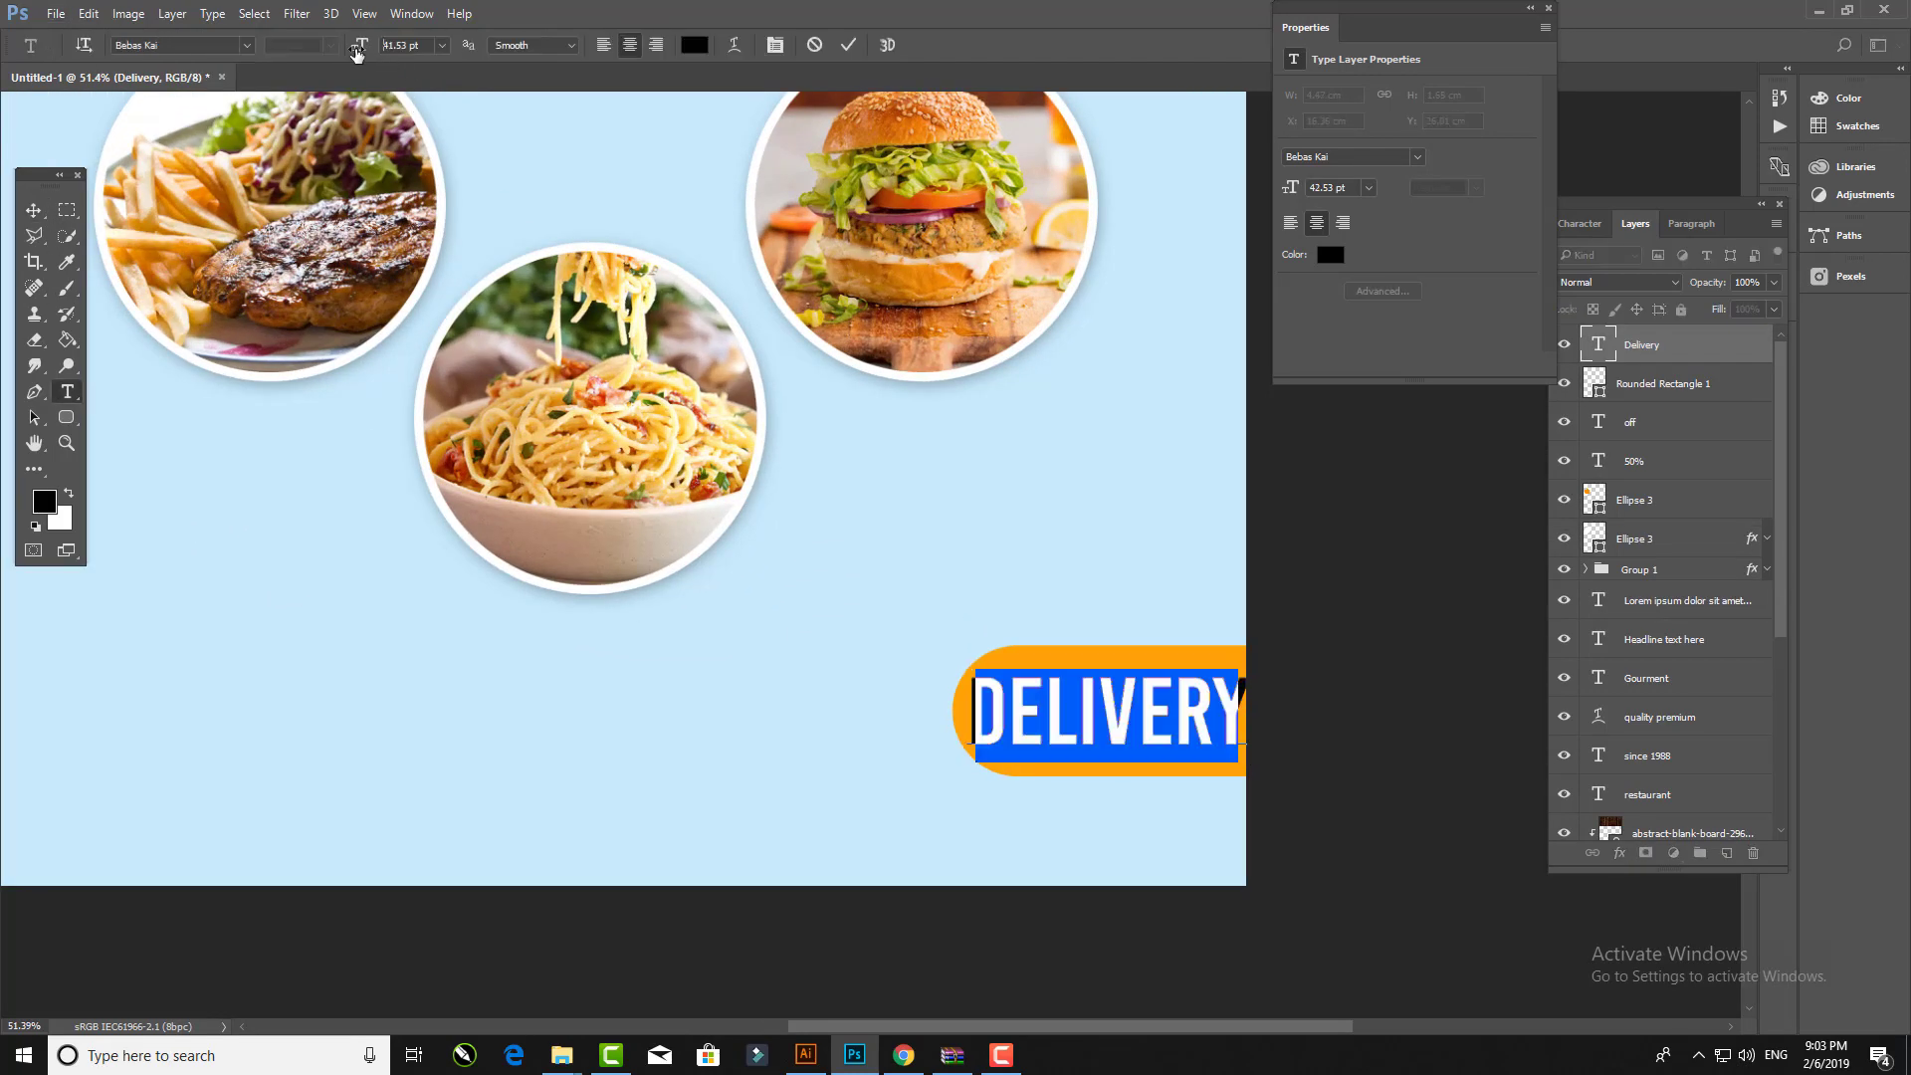
pyautogui.click(848, 45)
pyautogui.click(33, 211)
pyautogui.moveTo(972, 669); pyautogui.dragTo(970, 662)
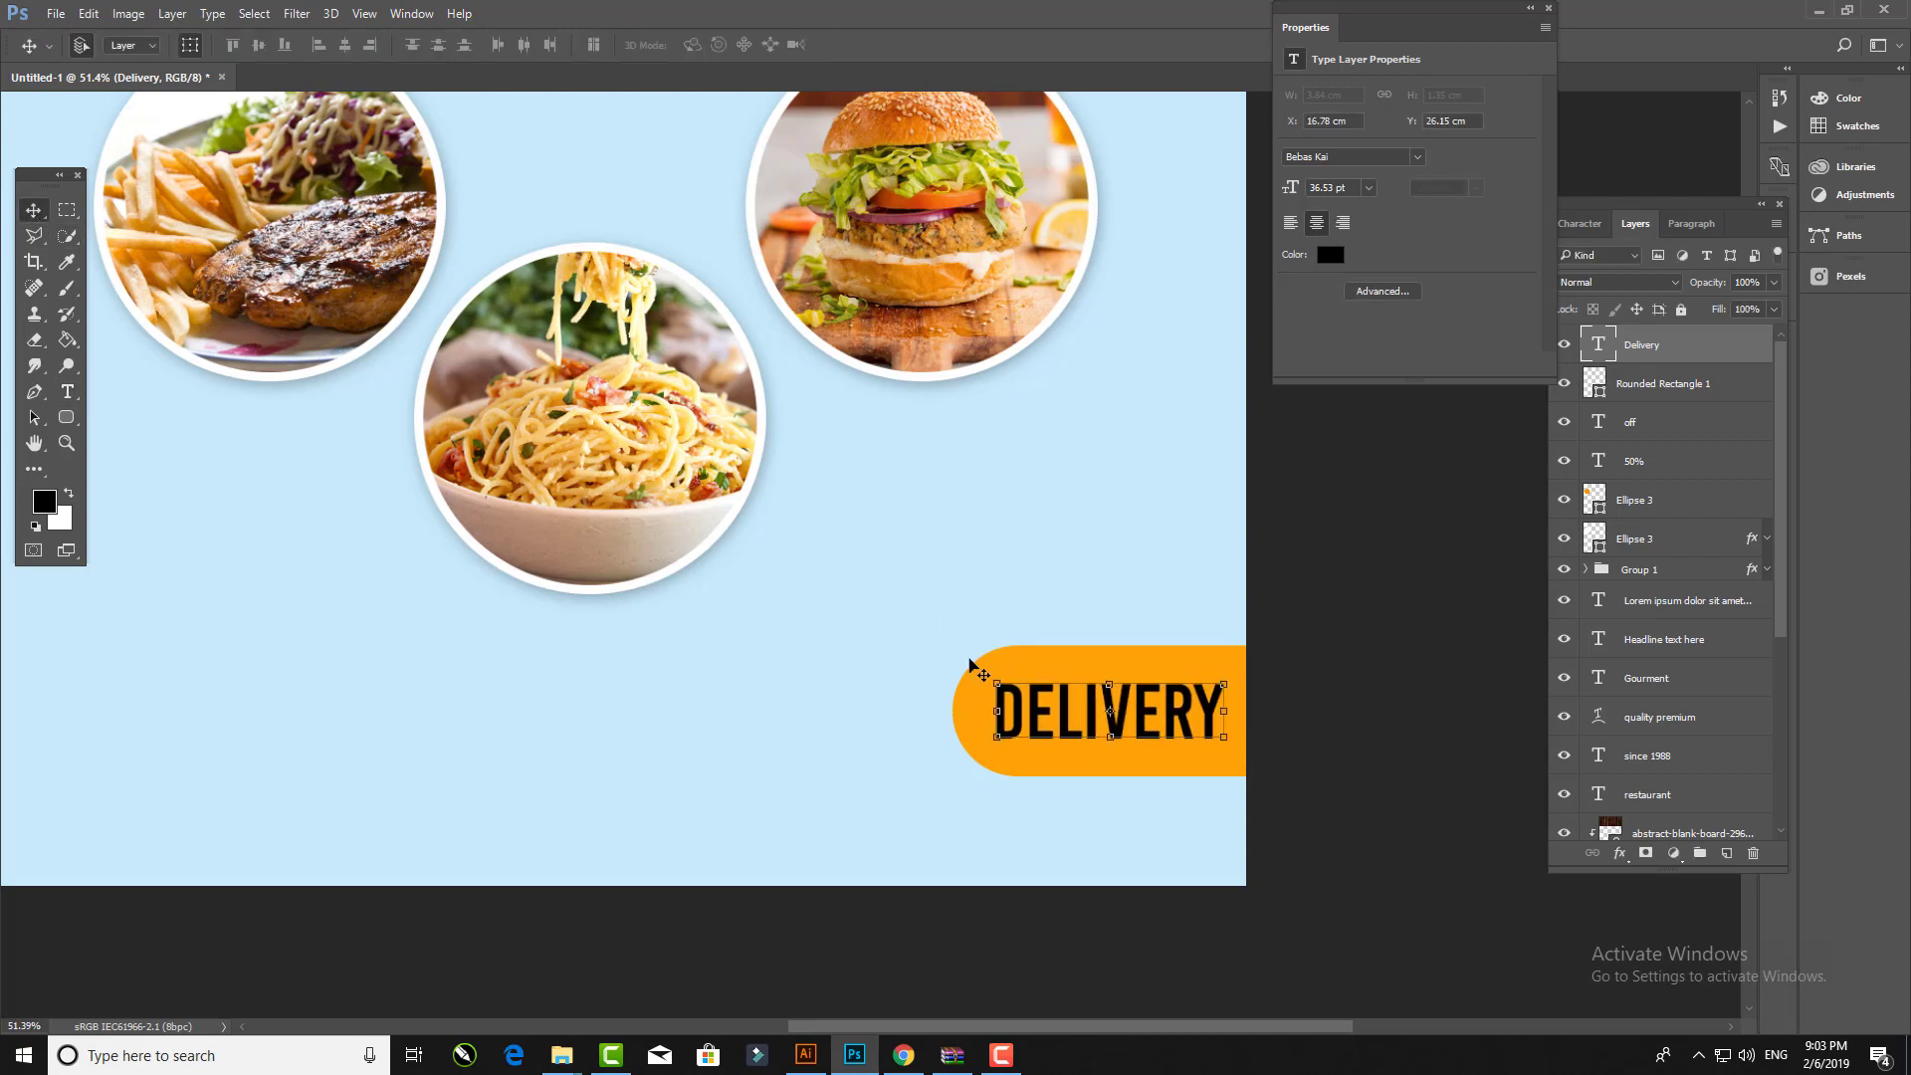
pyautogui.moveTo(1083, 637); pyautogui.dragTo(1080, 511)
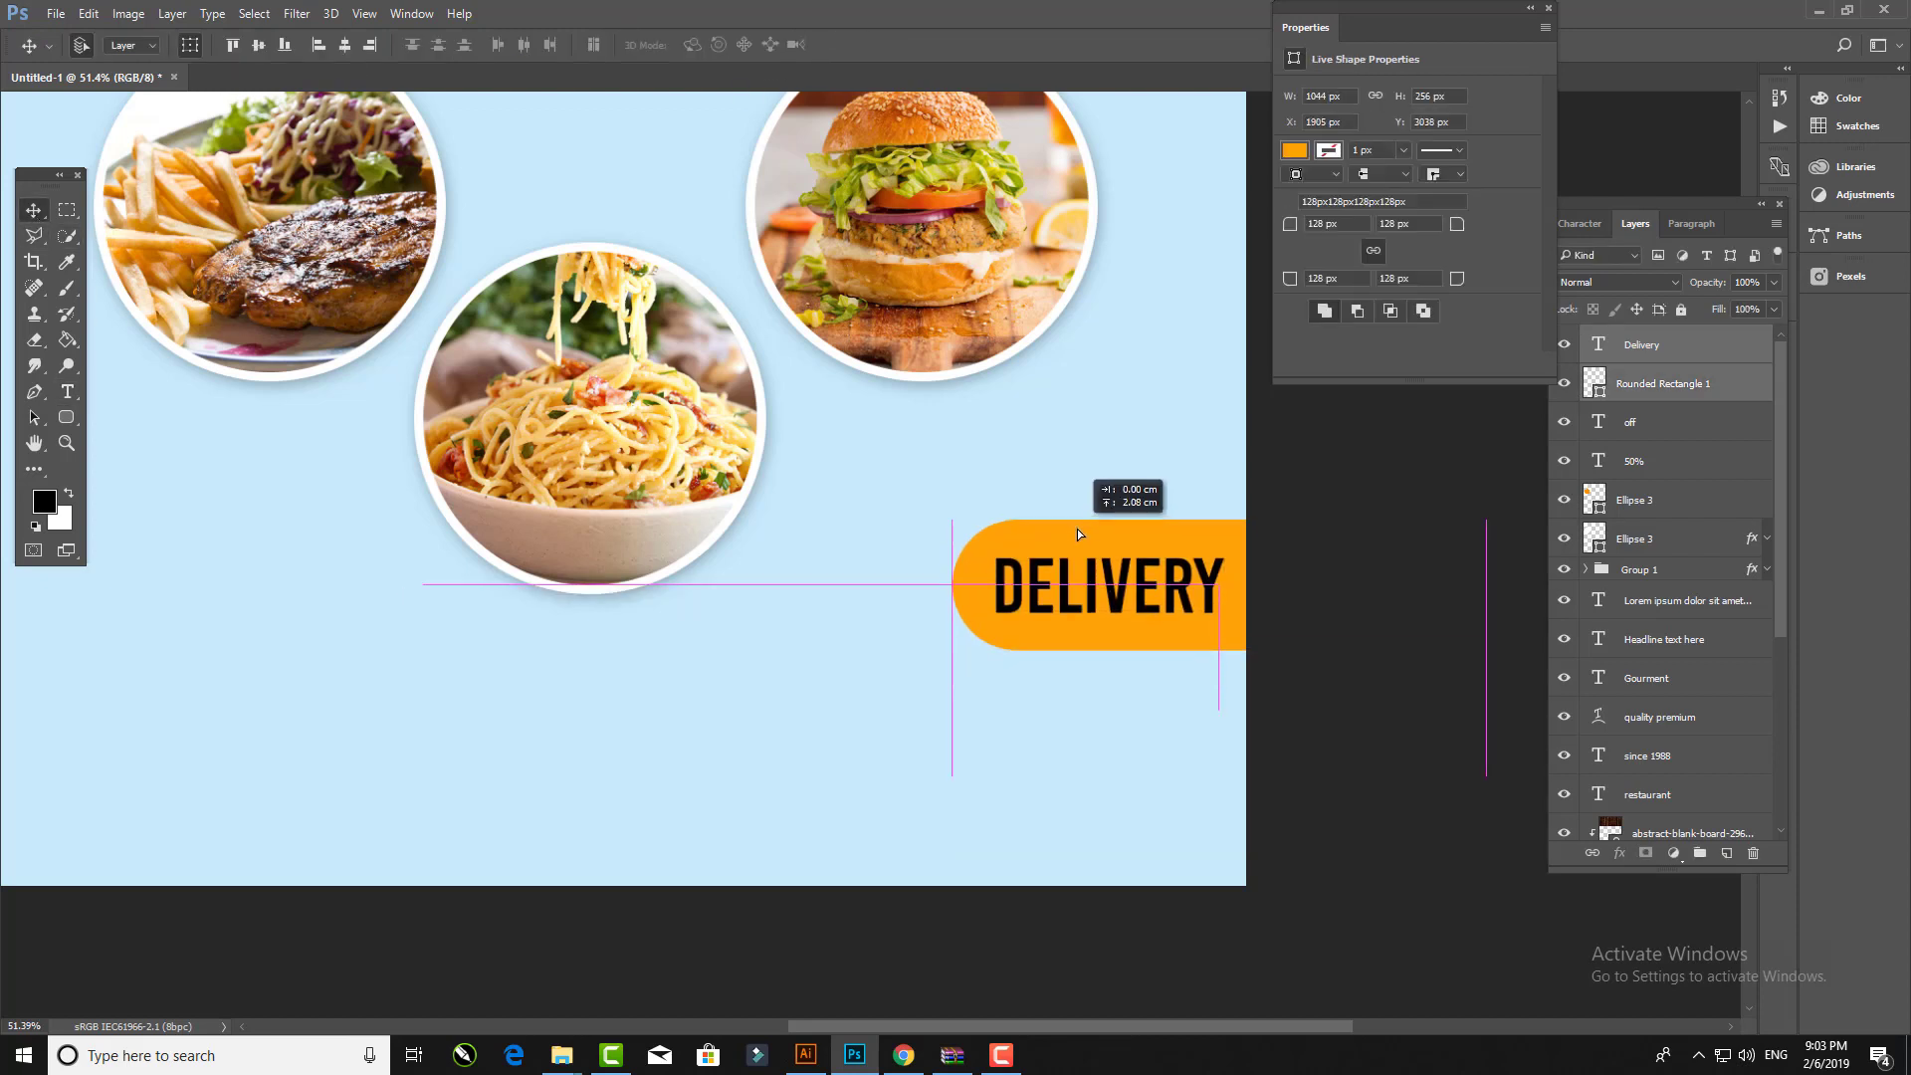
# Step: Add a smaller phone number line '012 345 678' beneath DELIVERY
pyautogui.hotkey('ctrl', 'j')
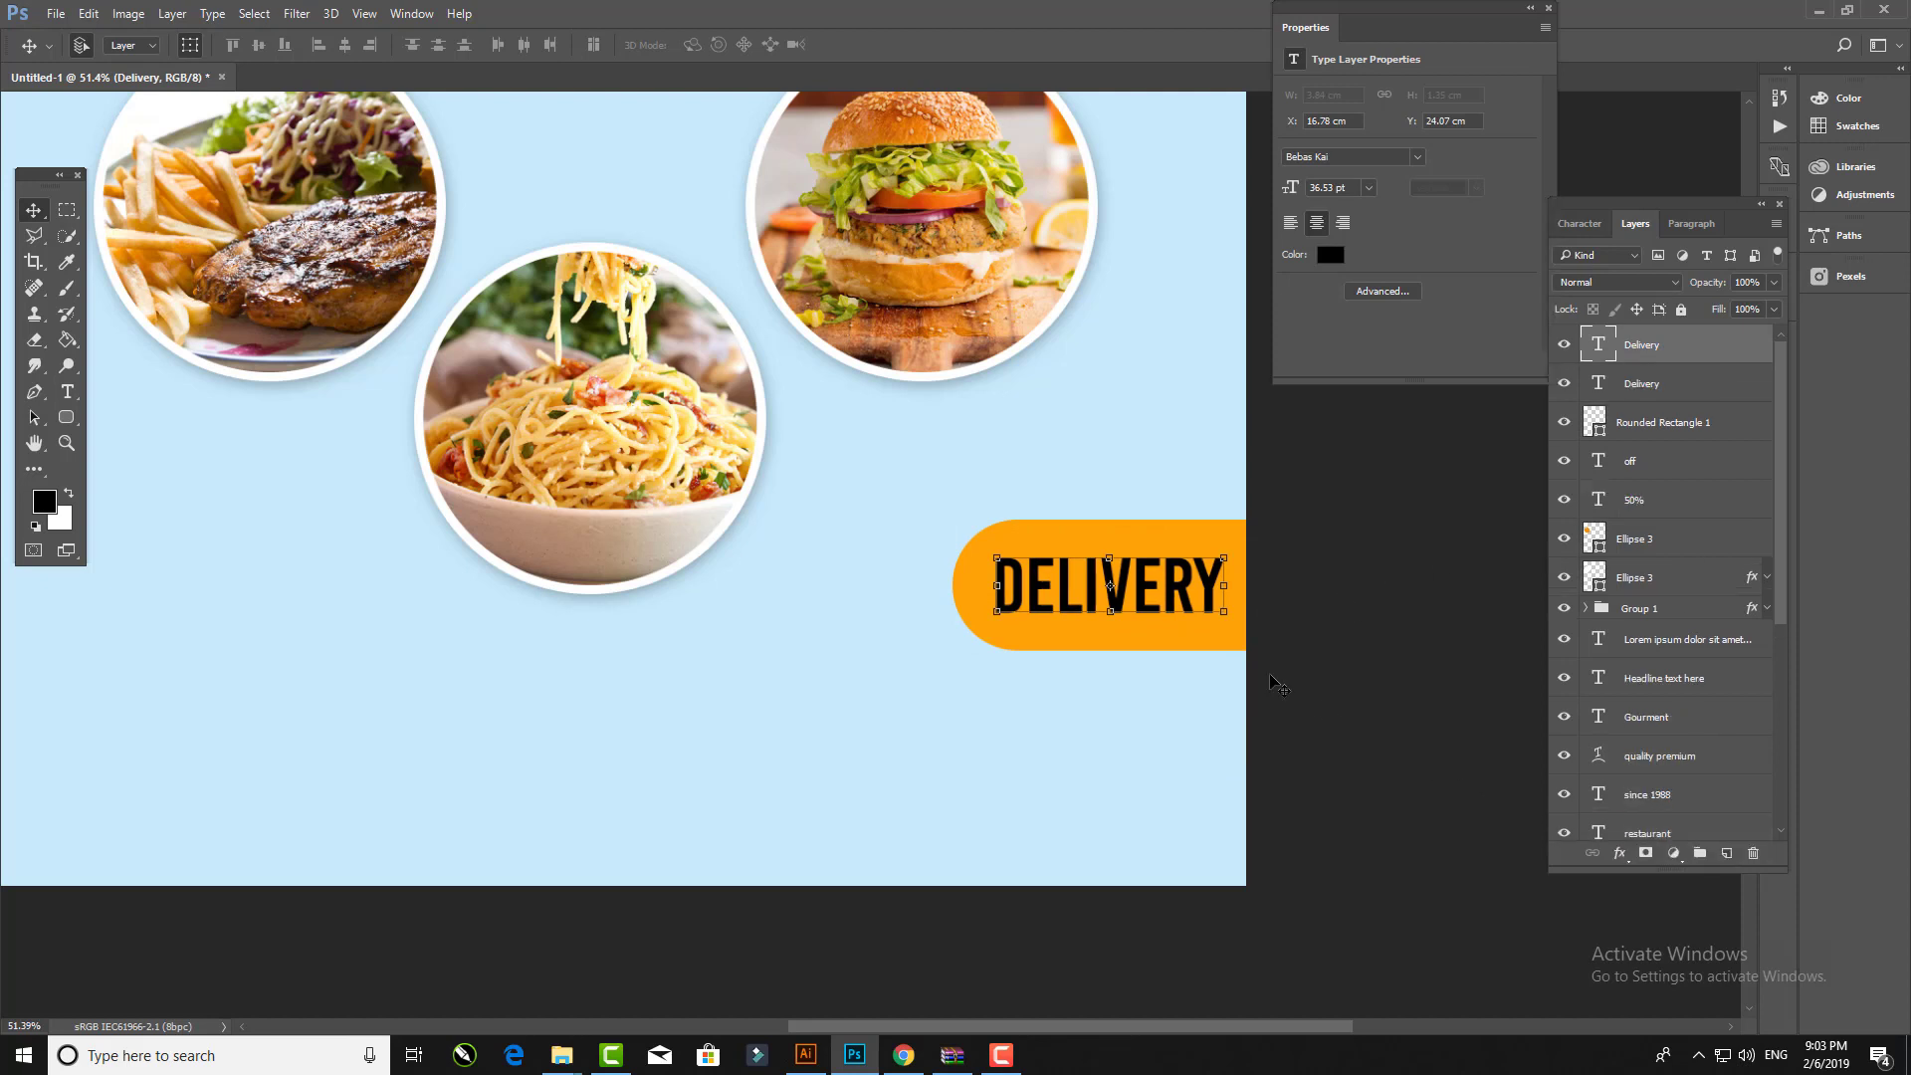
pyautogui.moveTo(1126, 602); pyautogui.dragTo(1126, 728)
pyautogui.doubleClick(1119, 711)
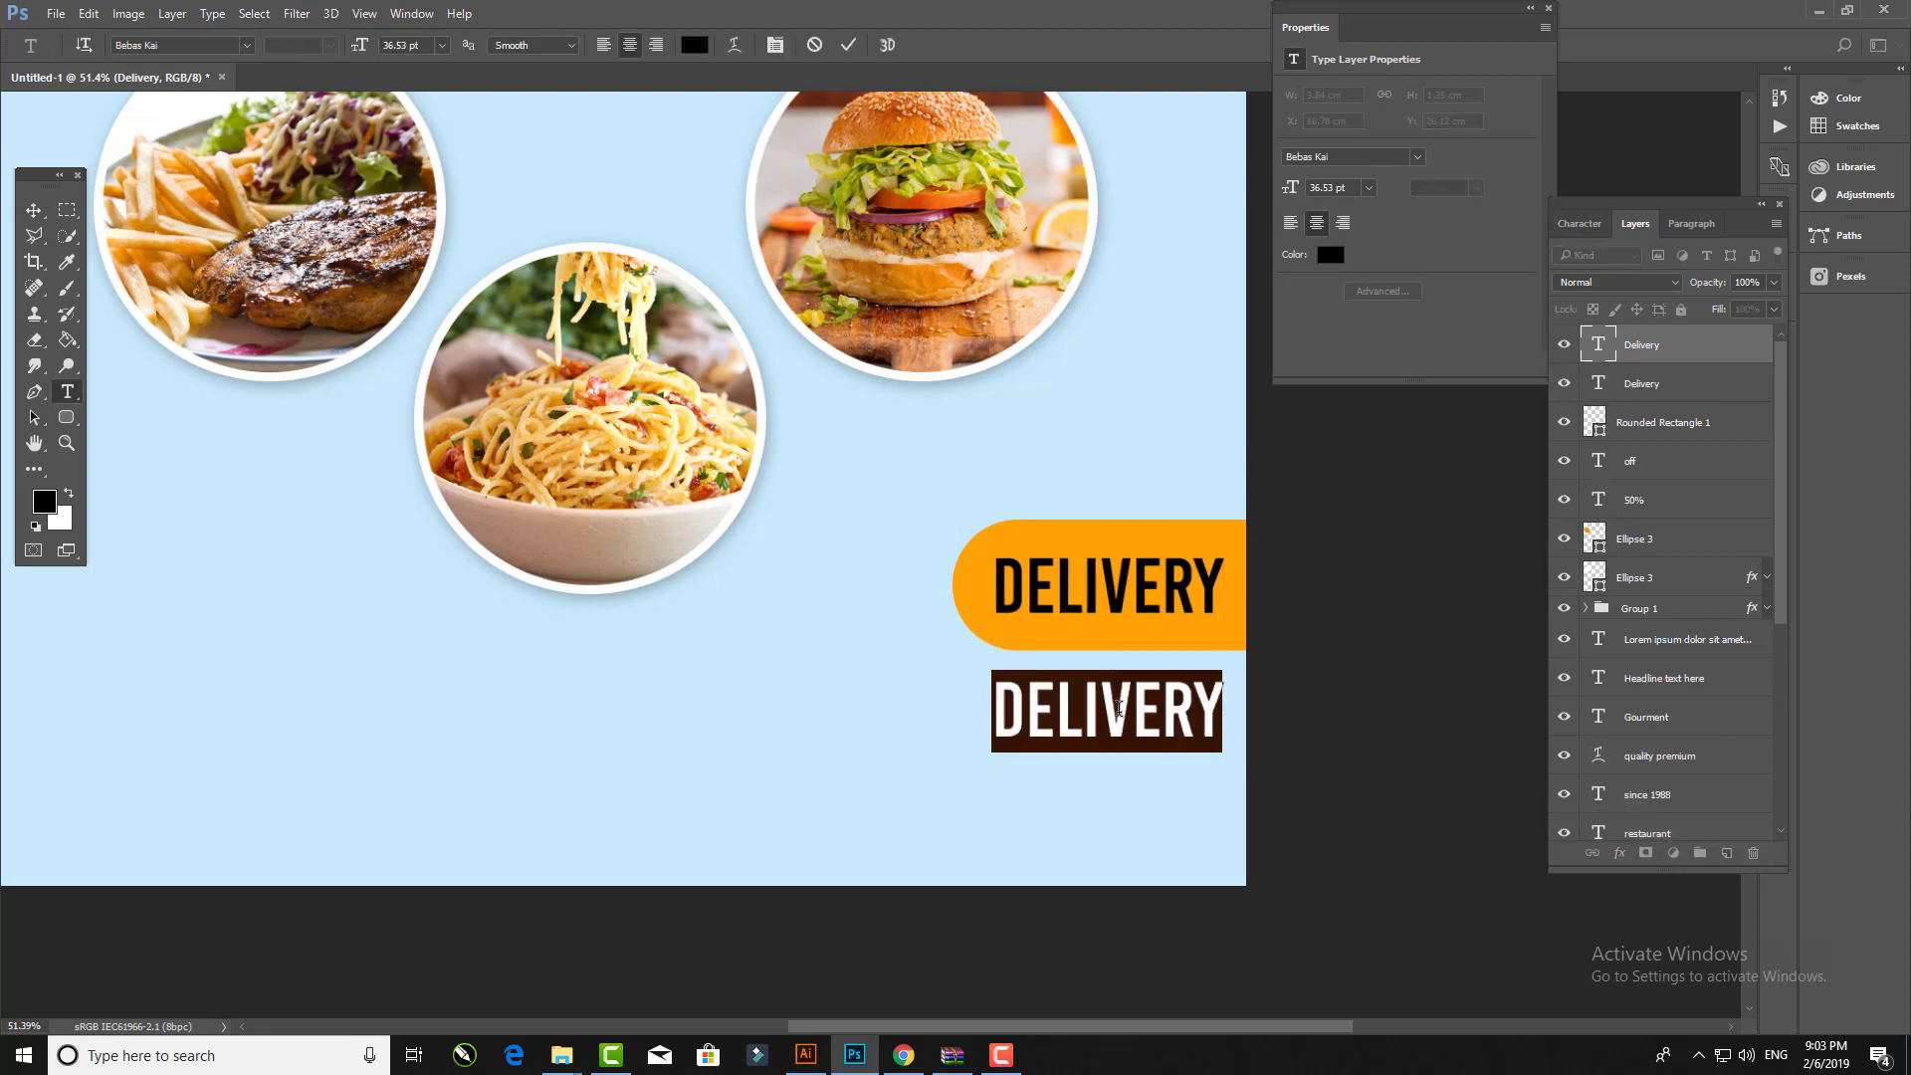
pyautogui.write('012 3')
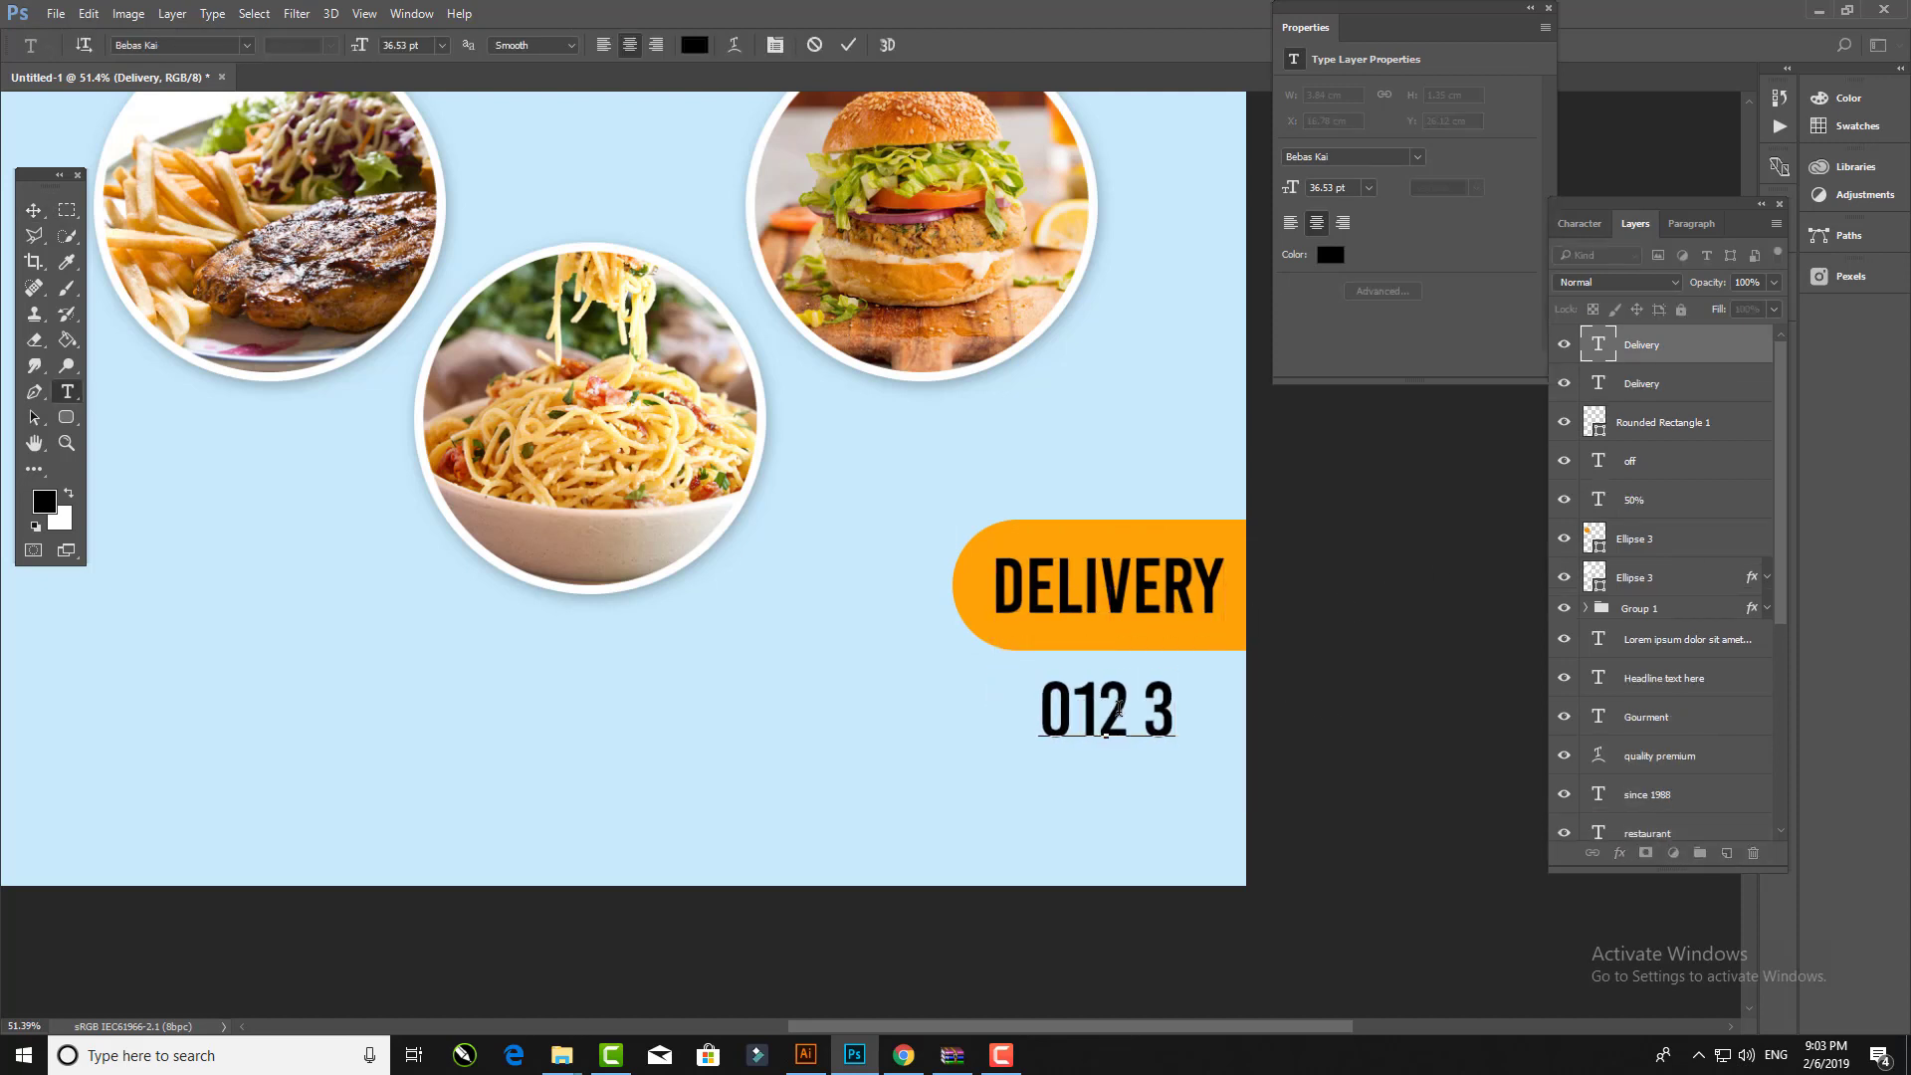
pyautogui.write('45 678')
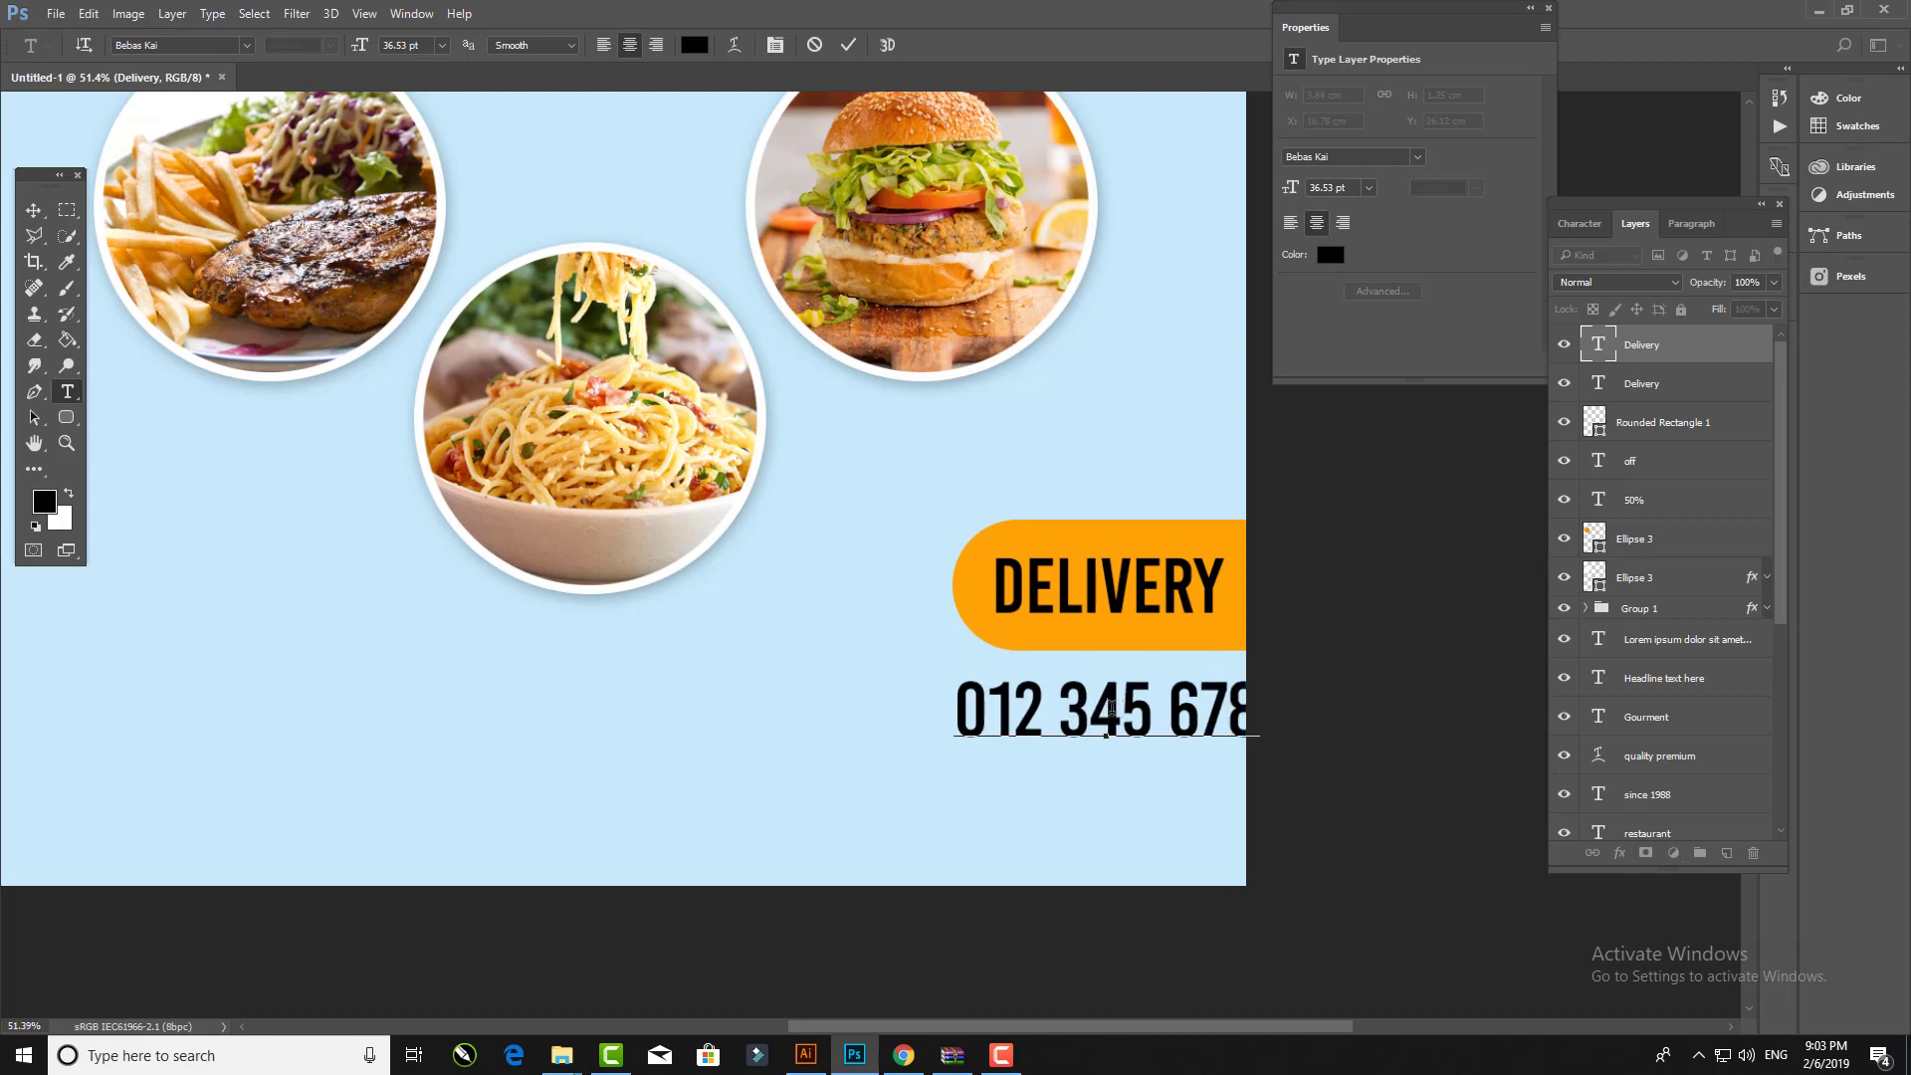
pyautogui.hotkey('ctrl', 'a')
pyautogui.click(389, 49)
pyautogui.hotkey('shift', 'Down')
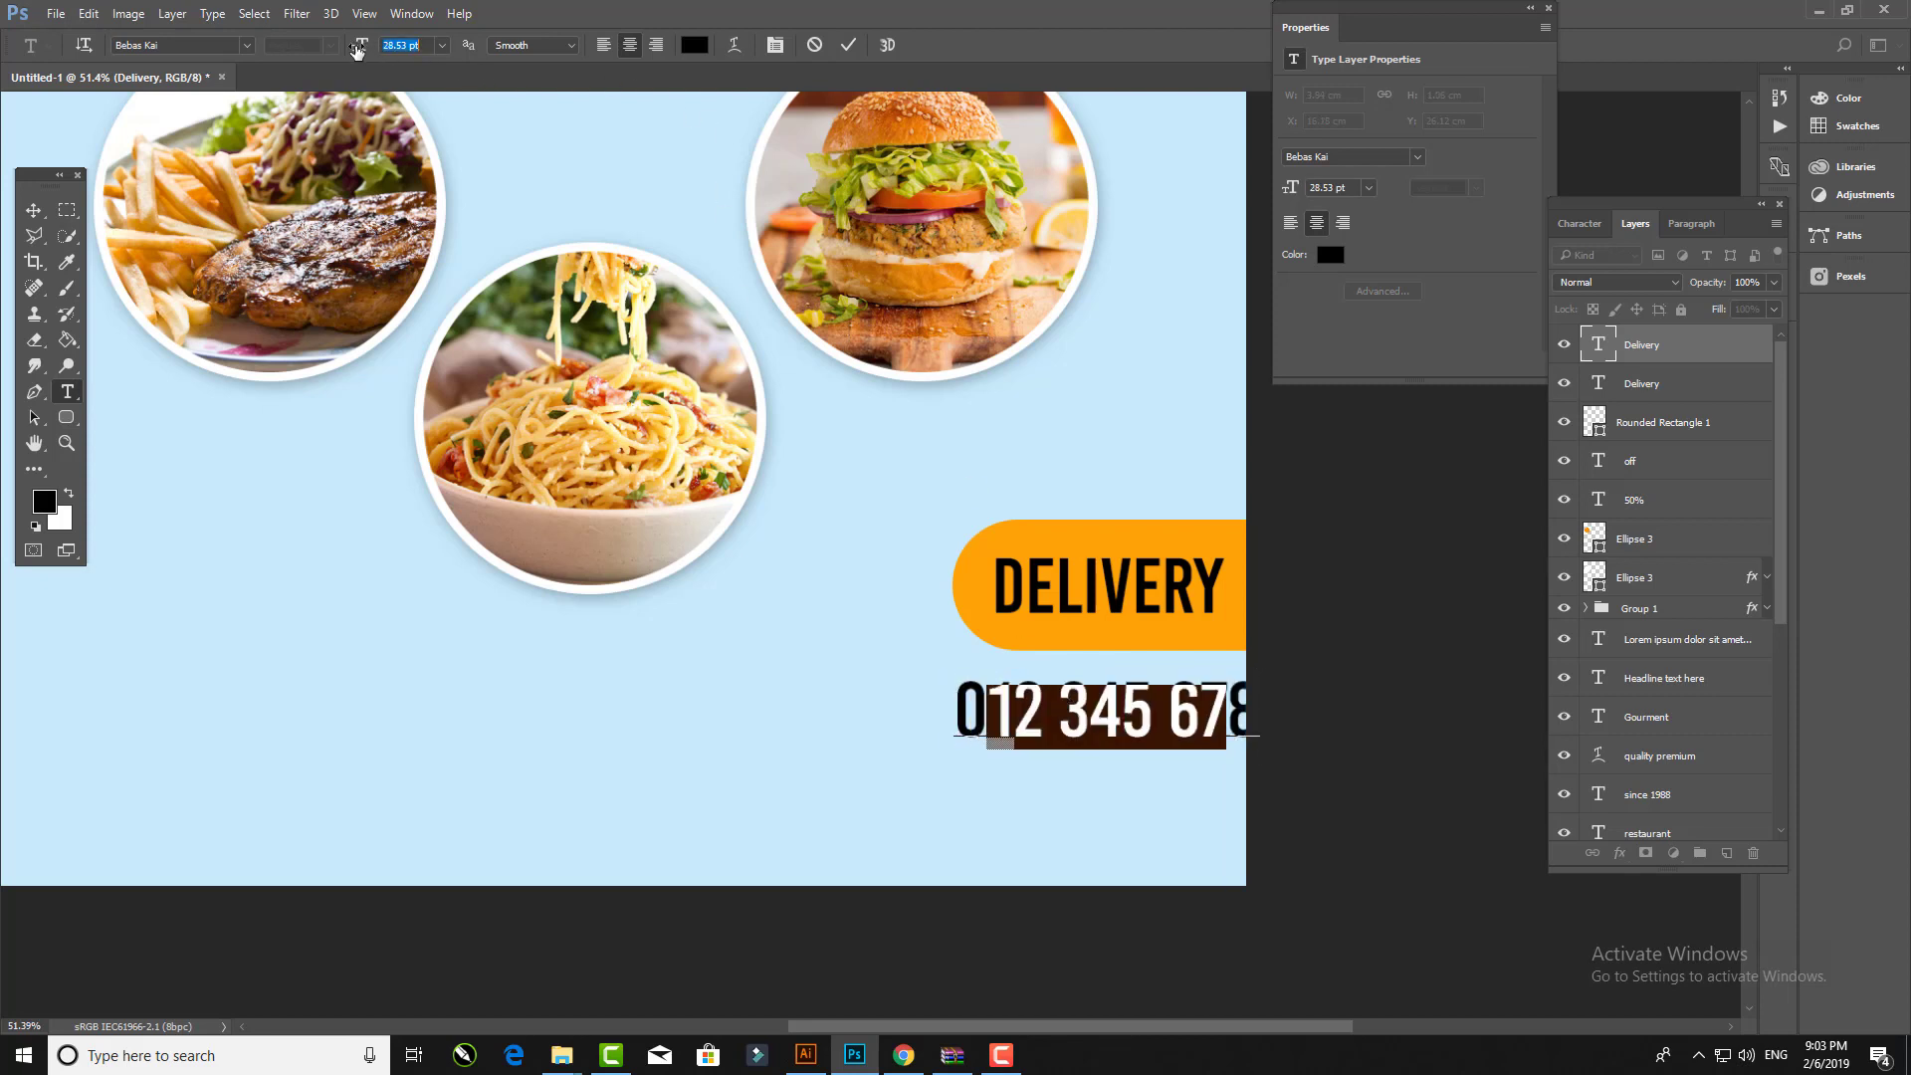
pyautogui.click(33, 210)
pyautogui.moveTo(1215, 702); pyautogui.dragTo(1220, 672)
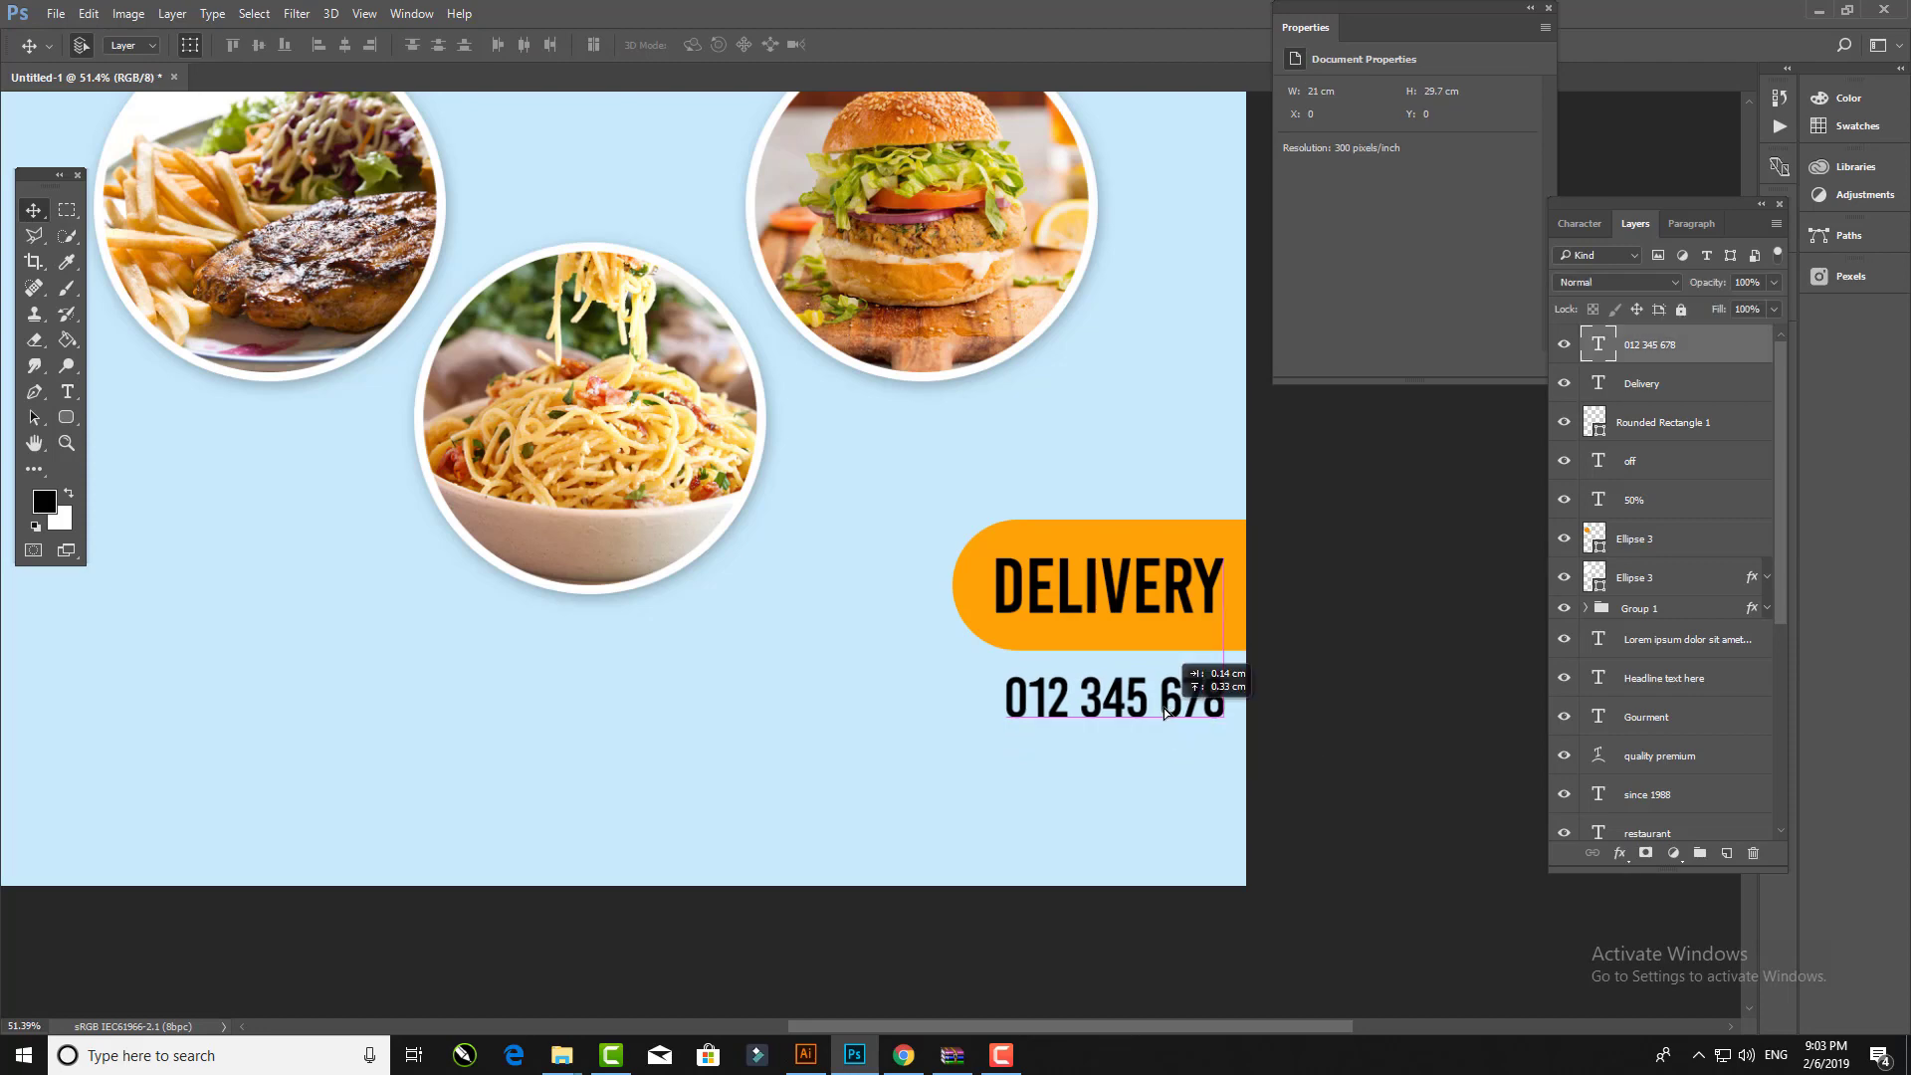
pyautogui.scroll(-1, 1306, 734)
pyautogui.scroll(-1, 1125, 755)
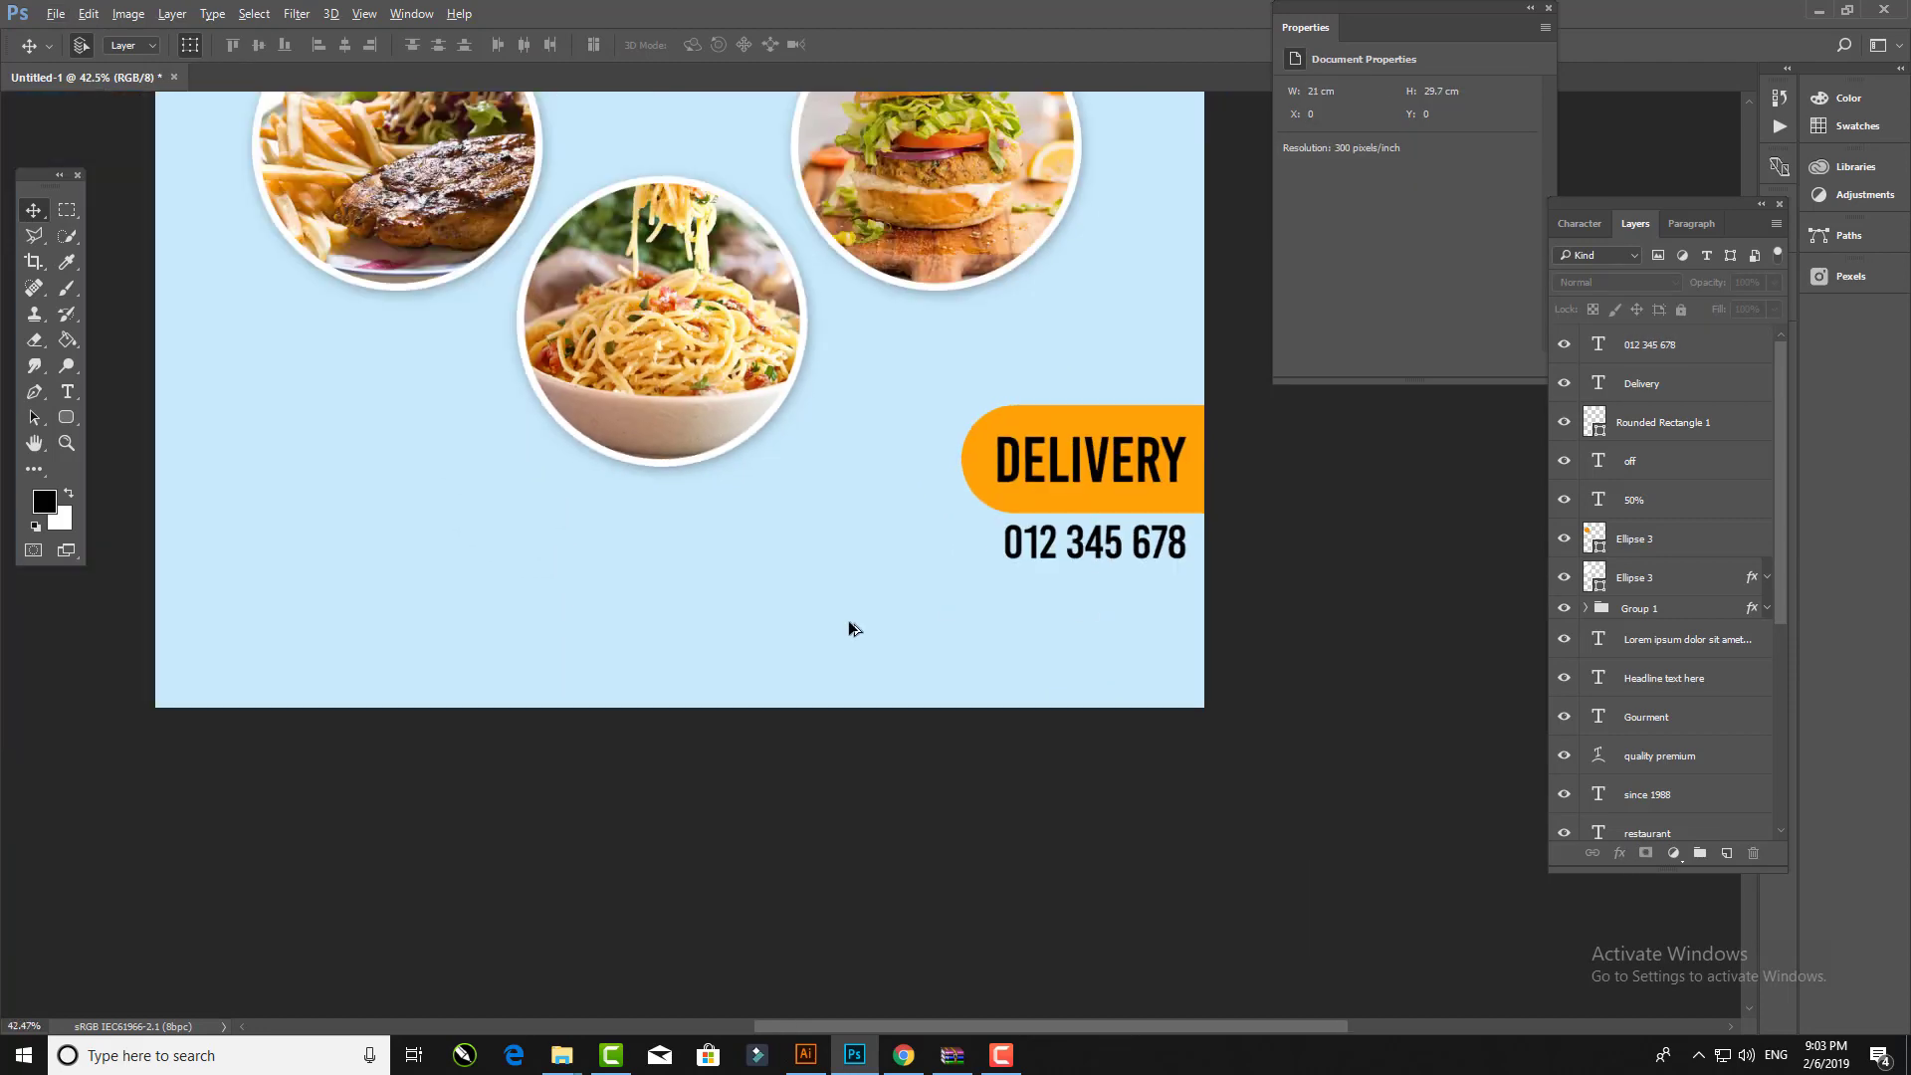
# Step: Draw a black rectangle across the flyer's bottom and stretch its top edge slightly upward
pyautogui.rightClick(69, 422)
pyautogui.click(139, 414)
pyautogui.moveTo(133, 605); pyautogui.dragTo(1302, 766)
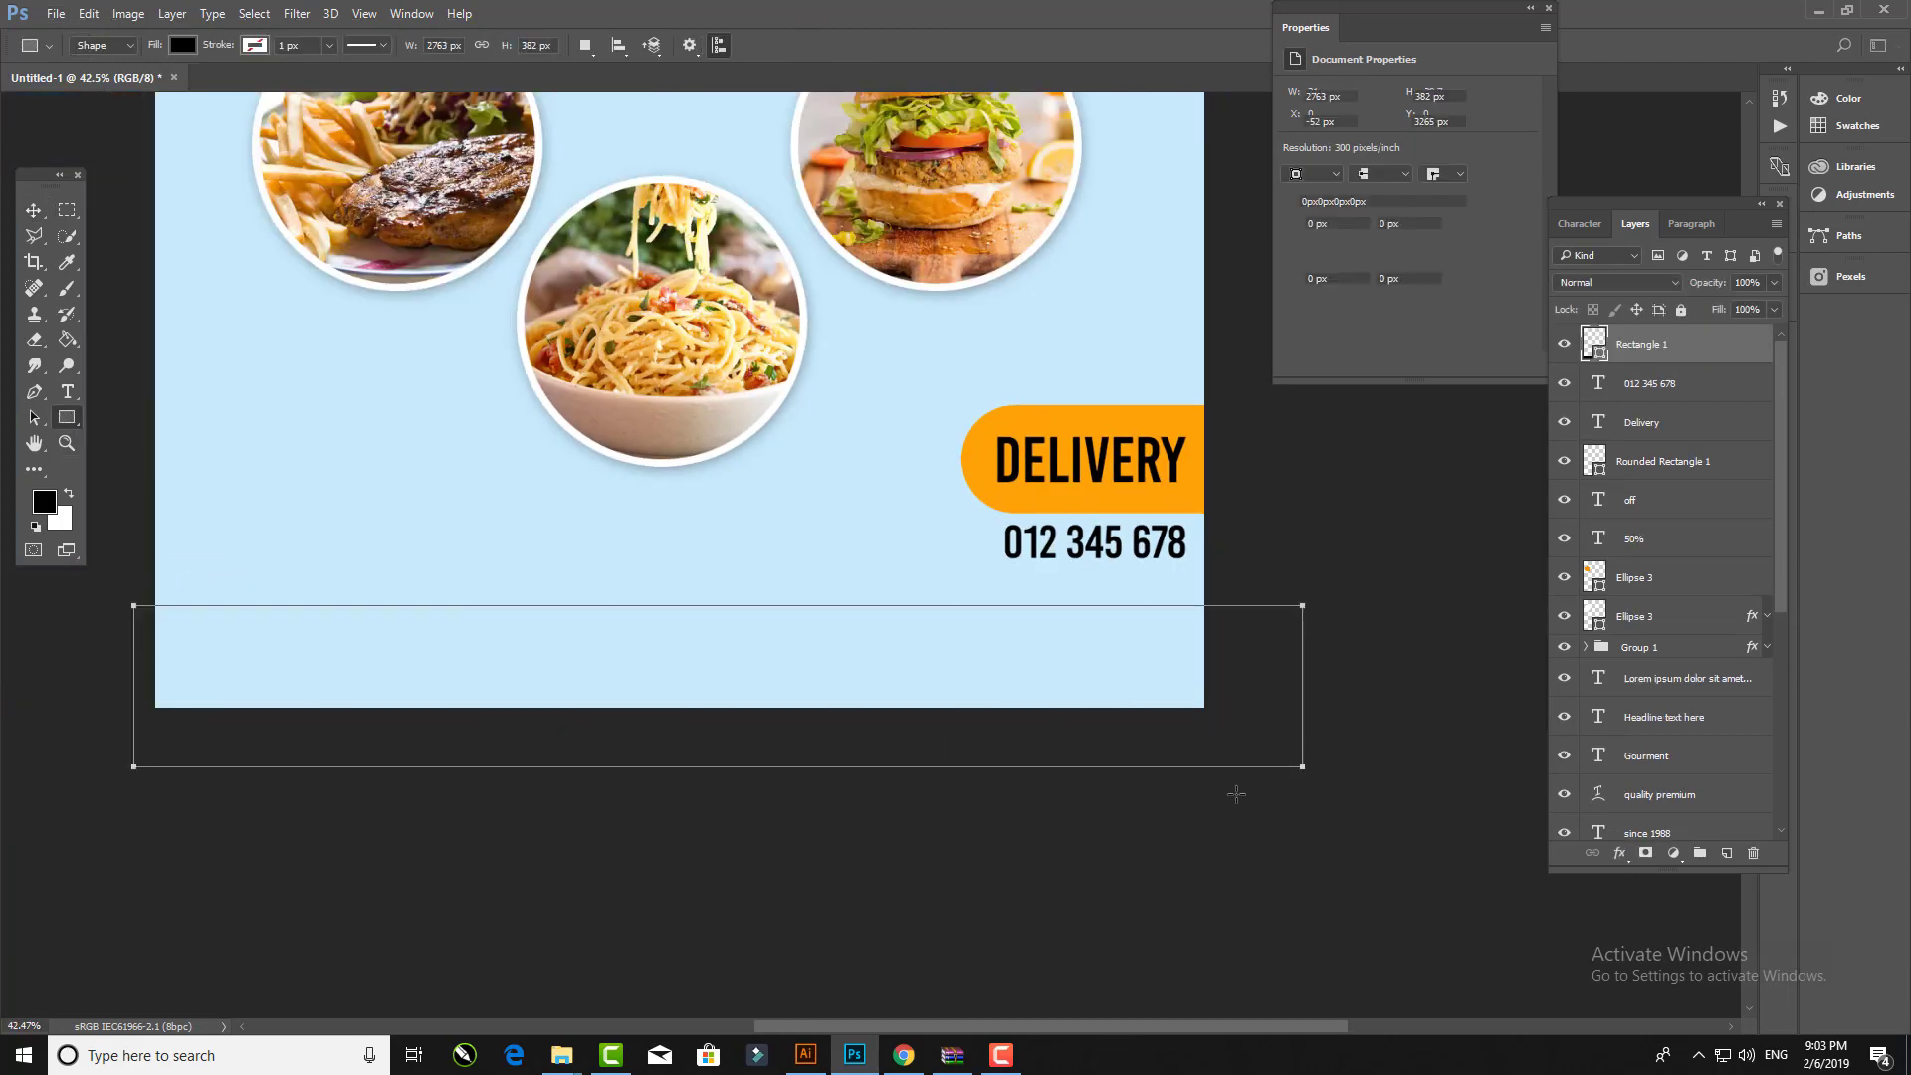
pyautogui.hotkey('ctrl', 't')
pyautogui.moveTo(718, 605); pyautogui.dragTo(718, 591)
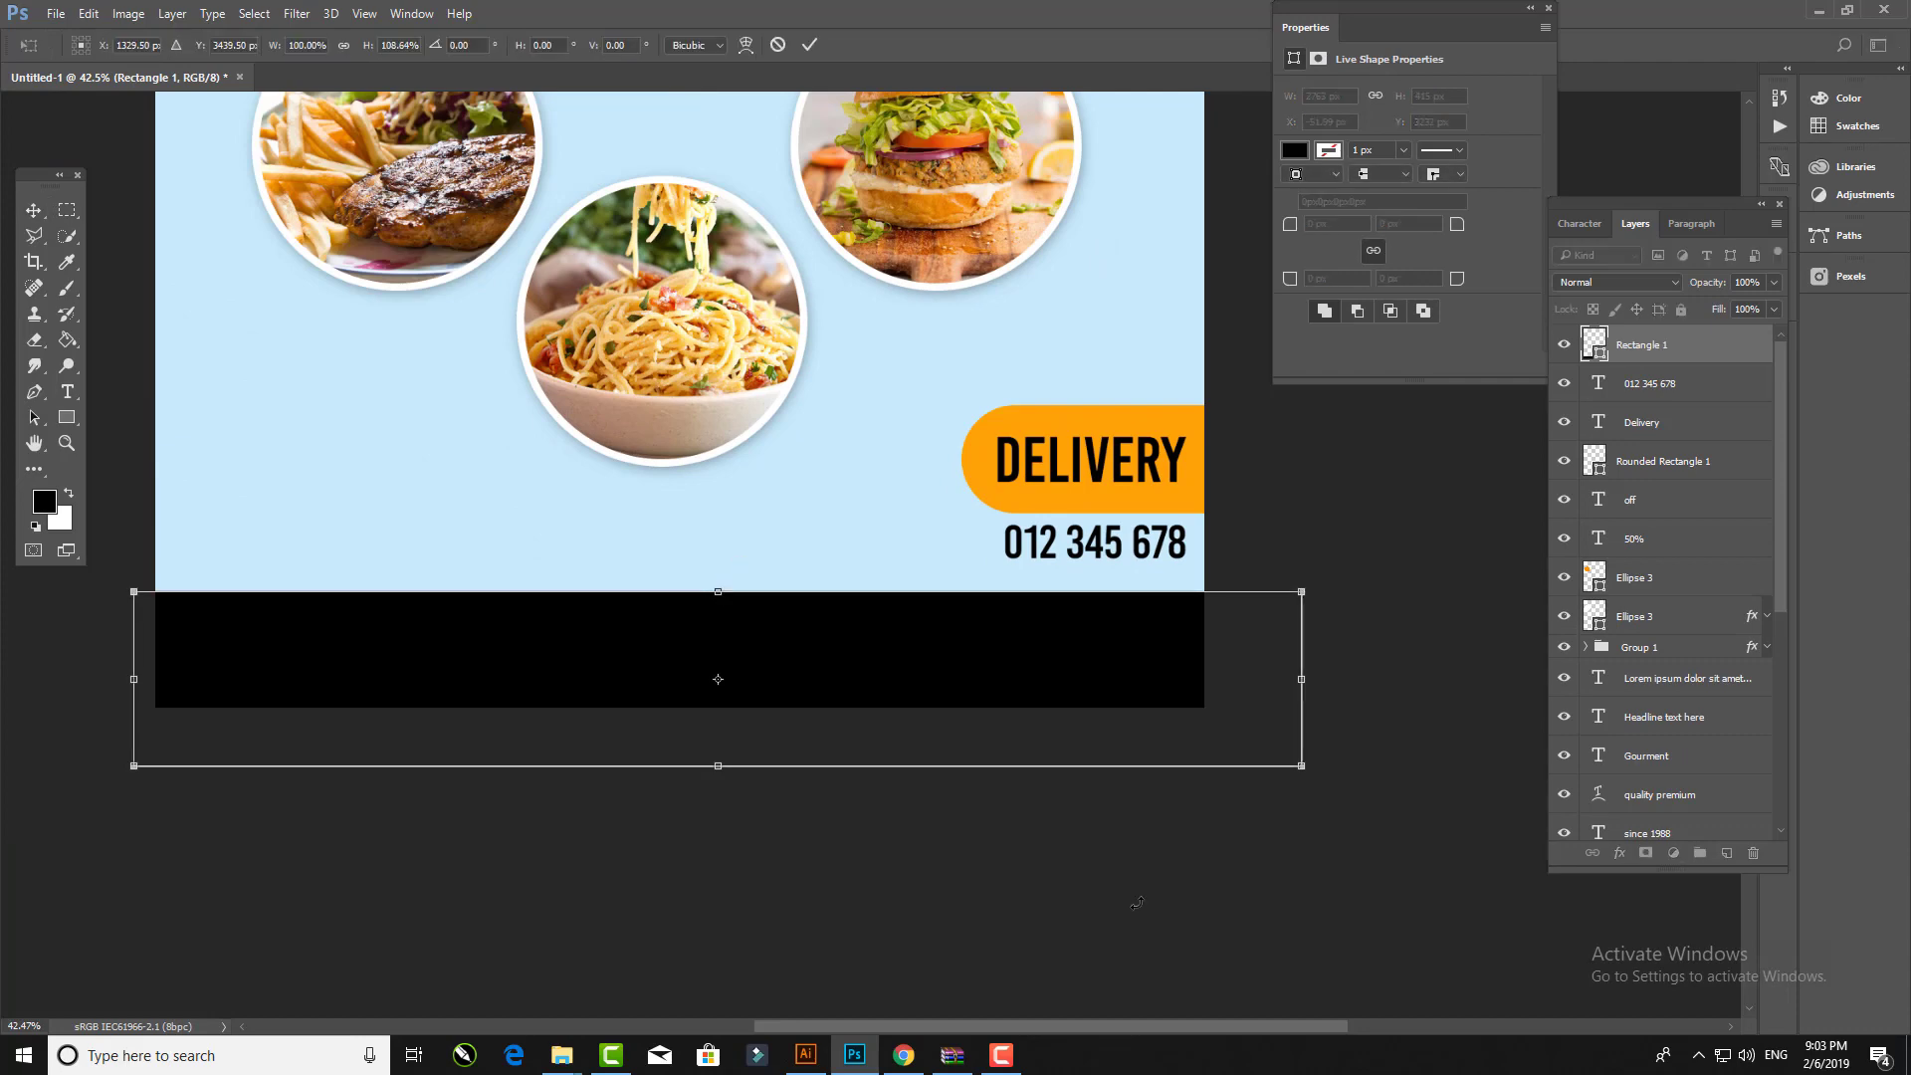
pyautogui.press('Return')
pyautogui.scroll(1, 771, 575)
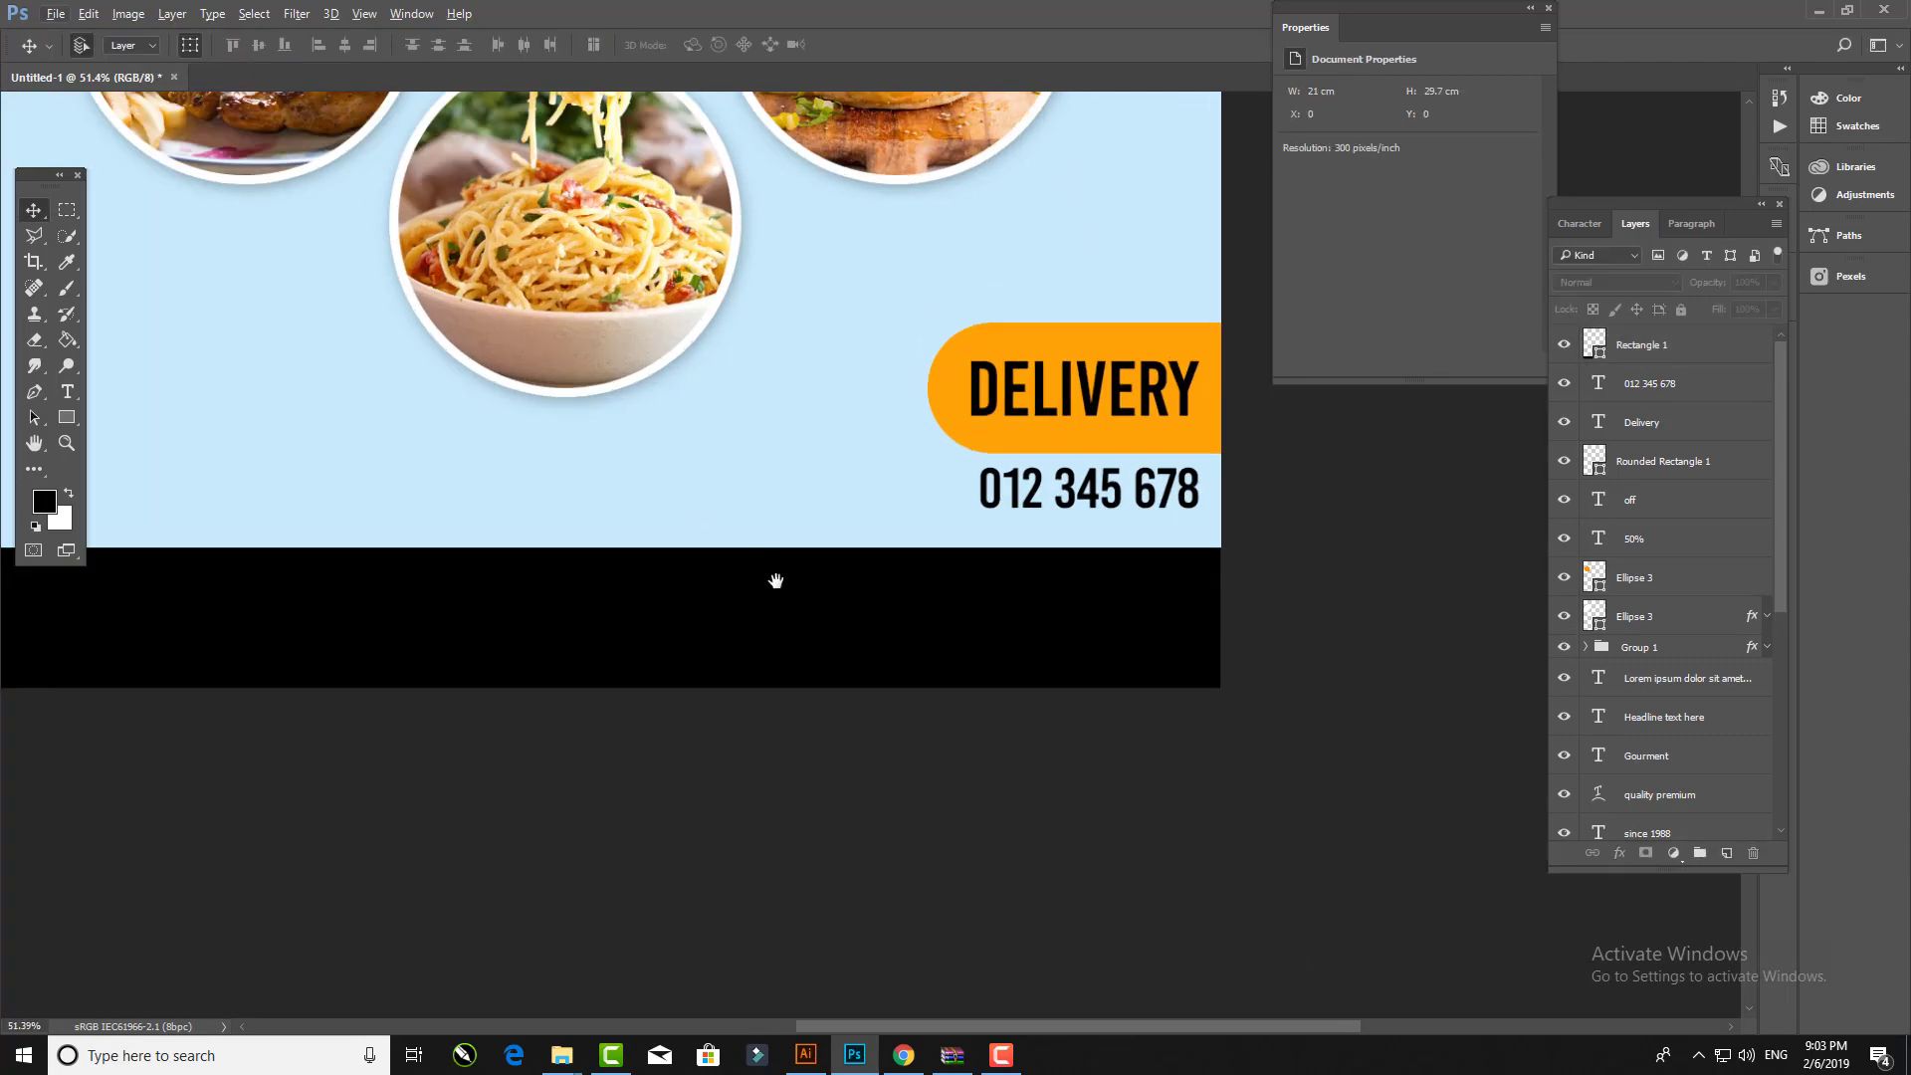
pyautogui.scroll(-2, 794, 601)
pyautogui.scroll(2, 794, 601)
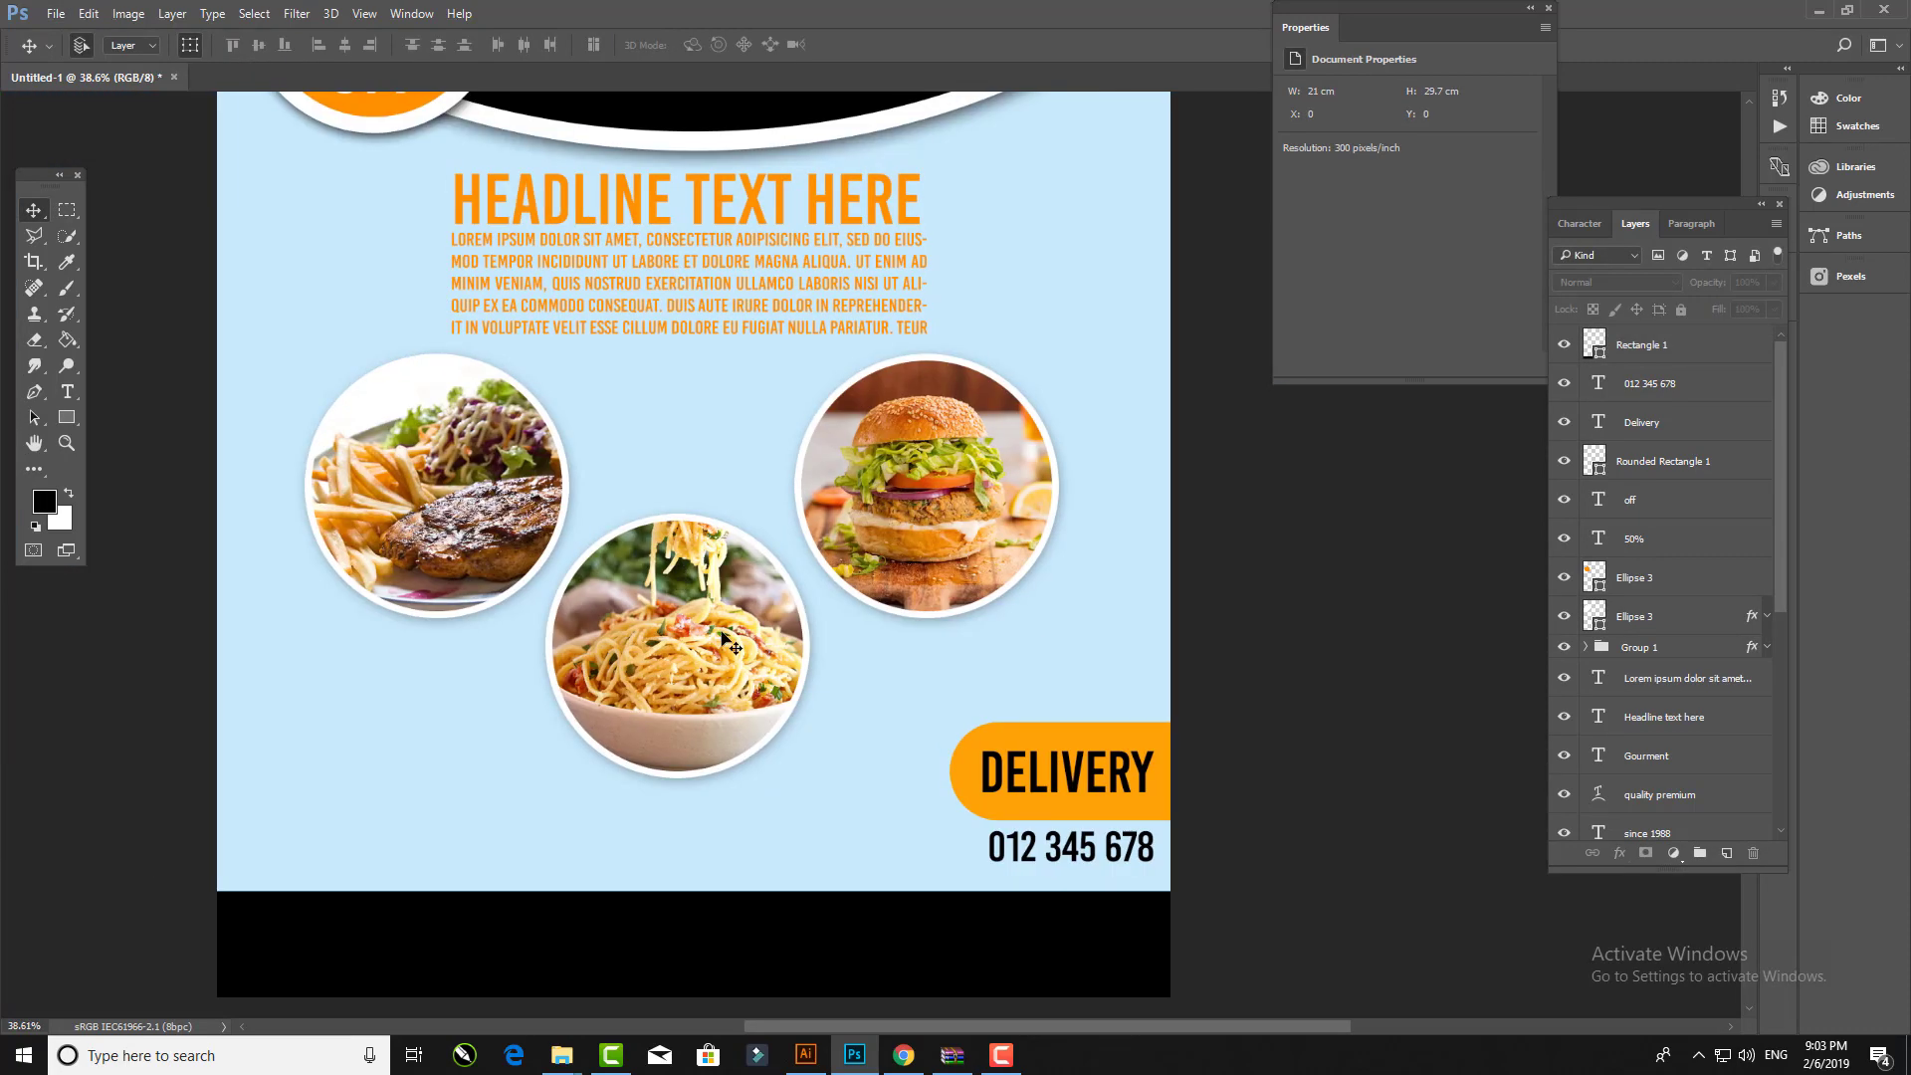
pyautogui.scroll(1, 726, 642)
pyautogui.scroll(3, 637, 622)
# Step: Duplicate the orange headline over the photos and retype it as a smaller FOOD NAME price line
pyautogui.scroll(2, 691, 499)
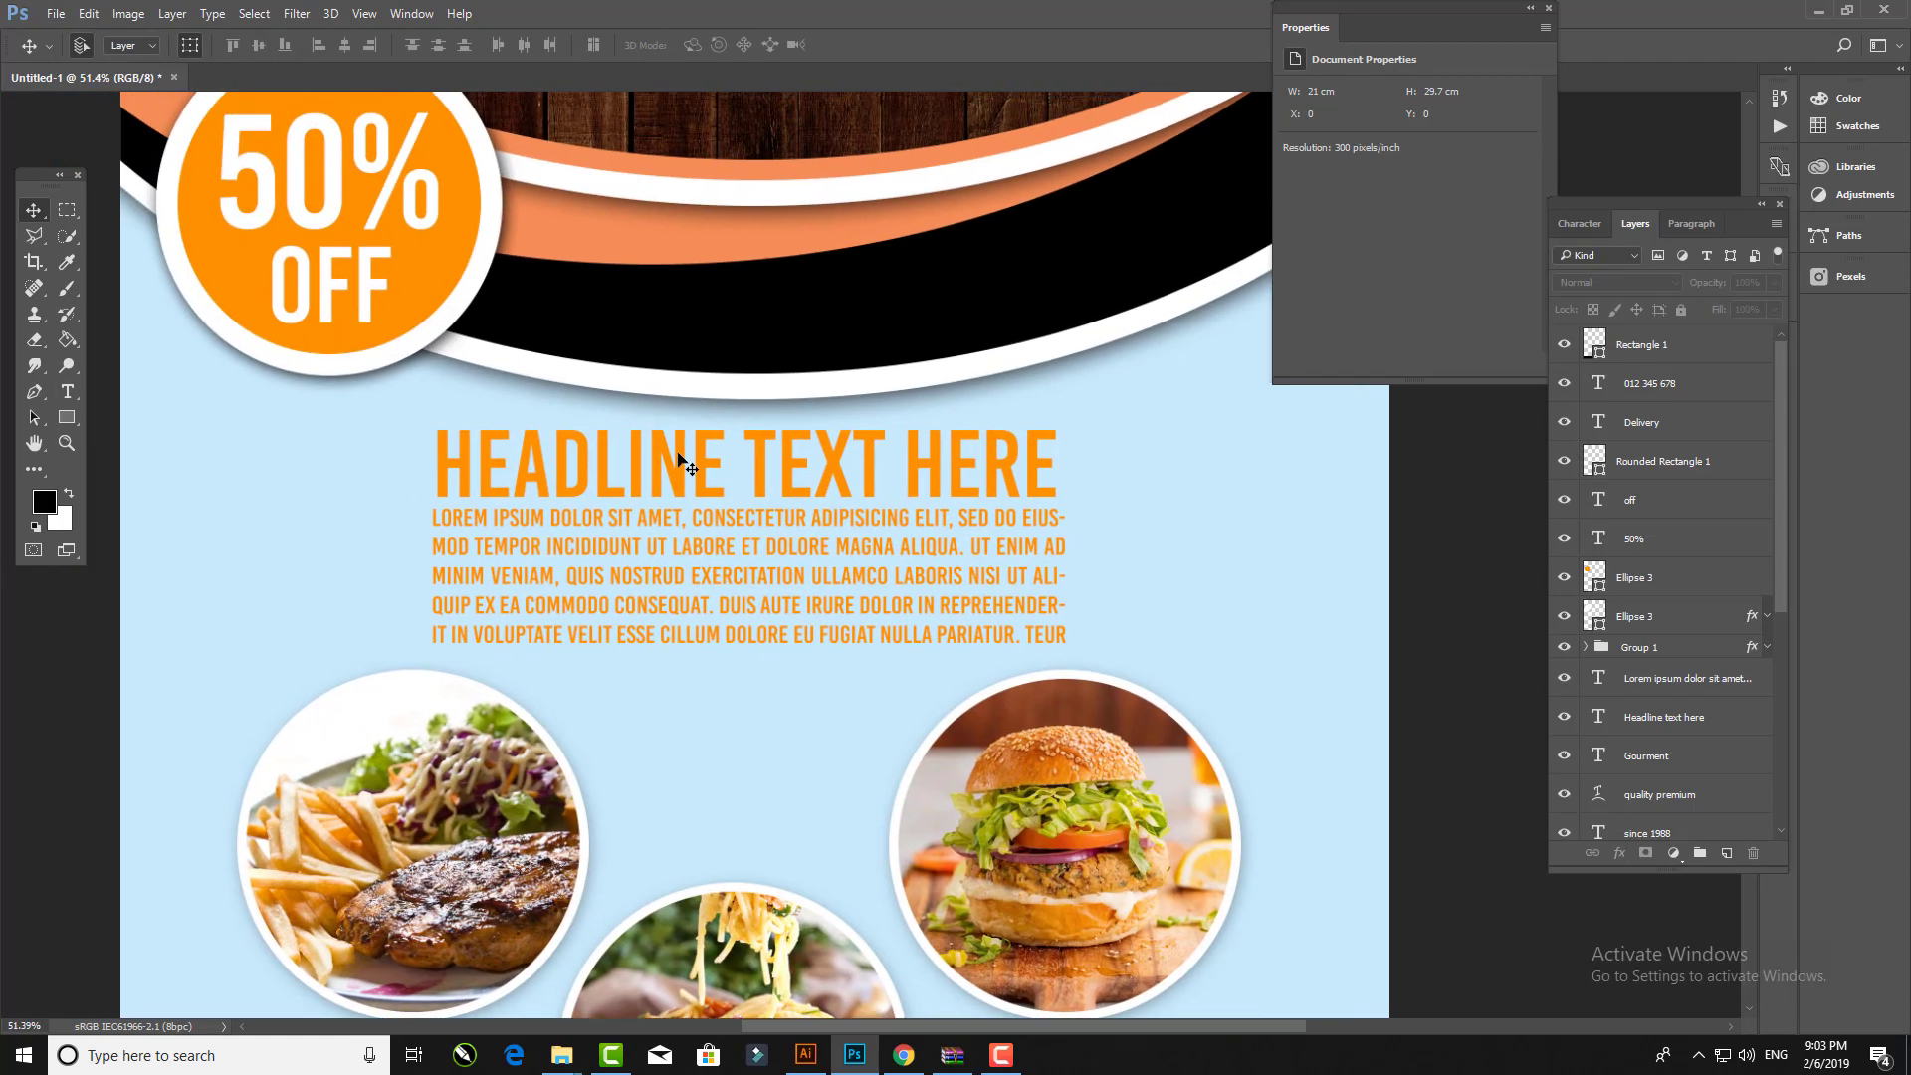
pyautogui.click(689, 466)
pyautogui.moveTo(1637, 716); pyautogui.dragTo(1722, 858)
pyautogui.moveTo(746, 447); pyautogui.dragTo(822, 747)
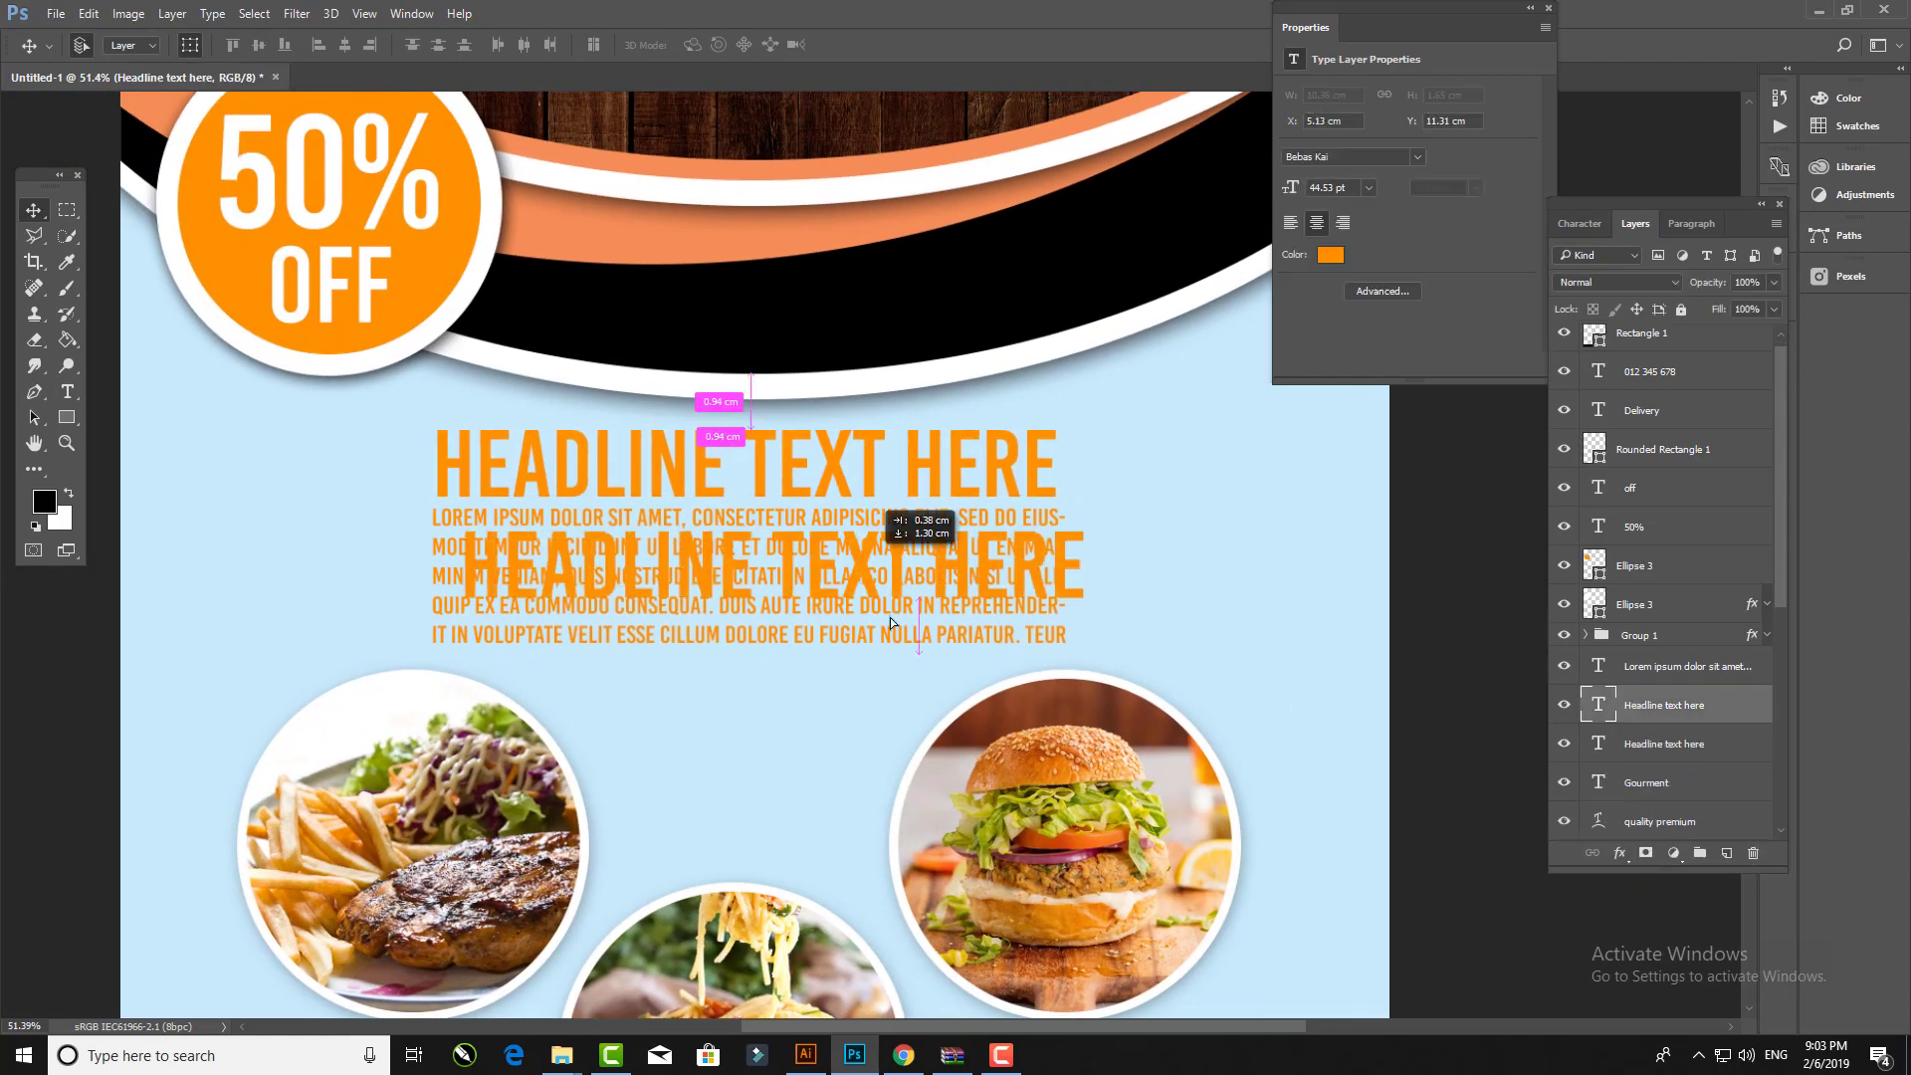
pyautogui.press('t')
pyautogui.click(742, 760)
pyautogui.hotkey('ctrl', 'a')
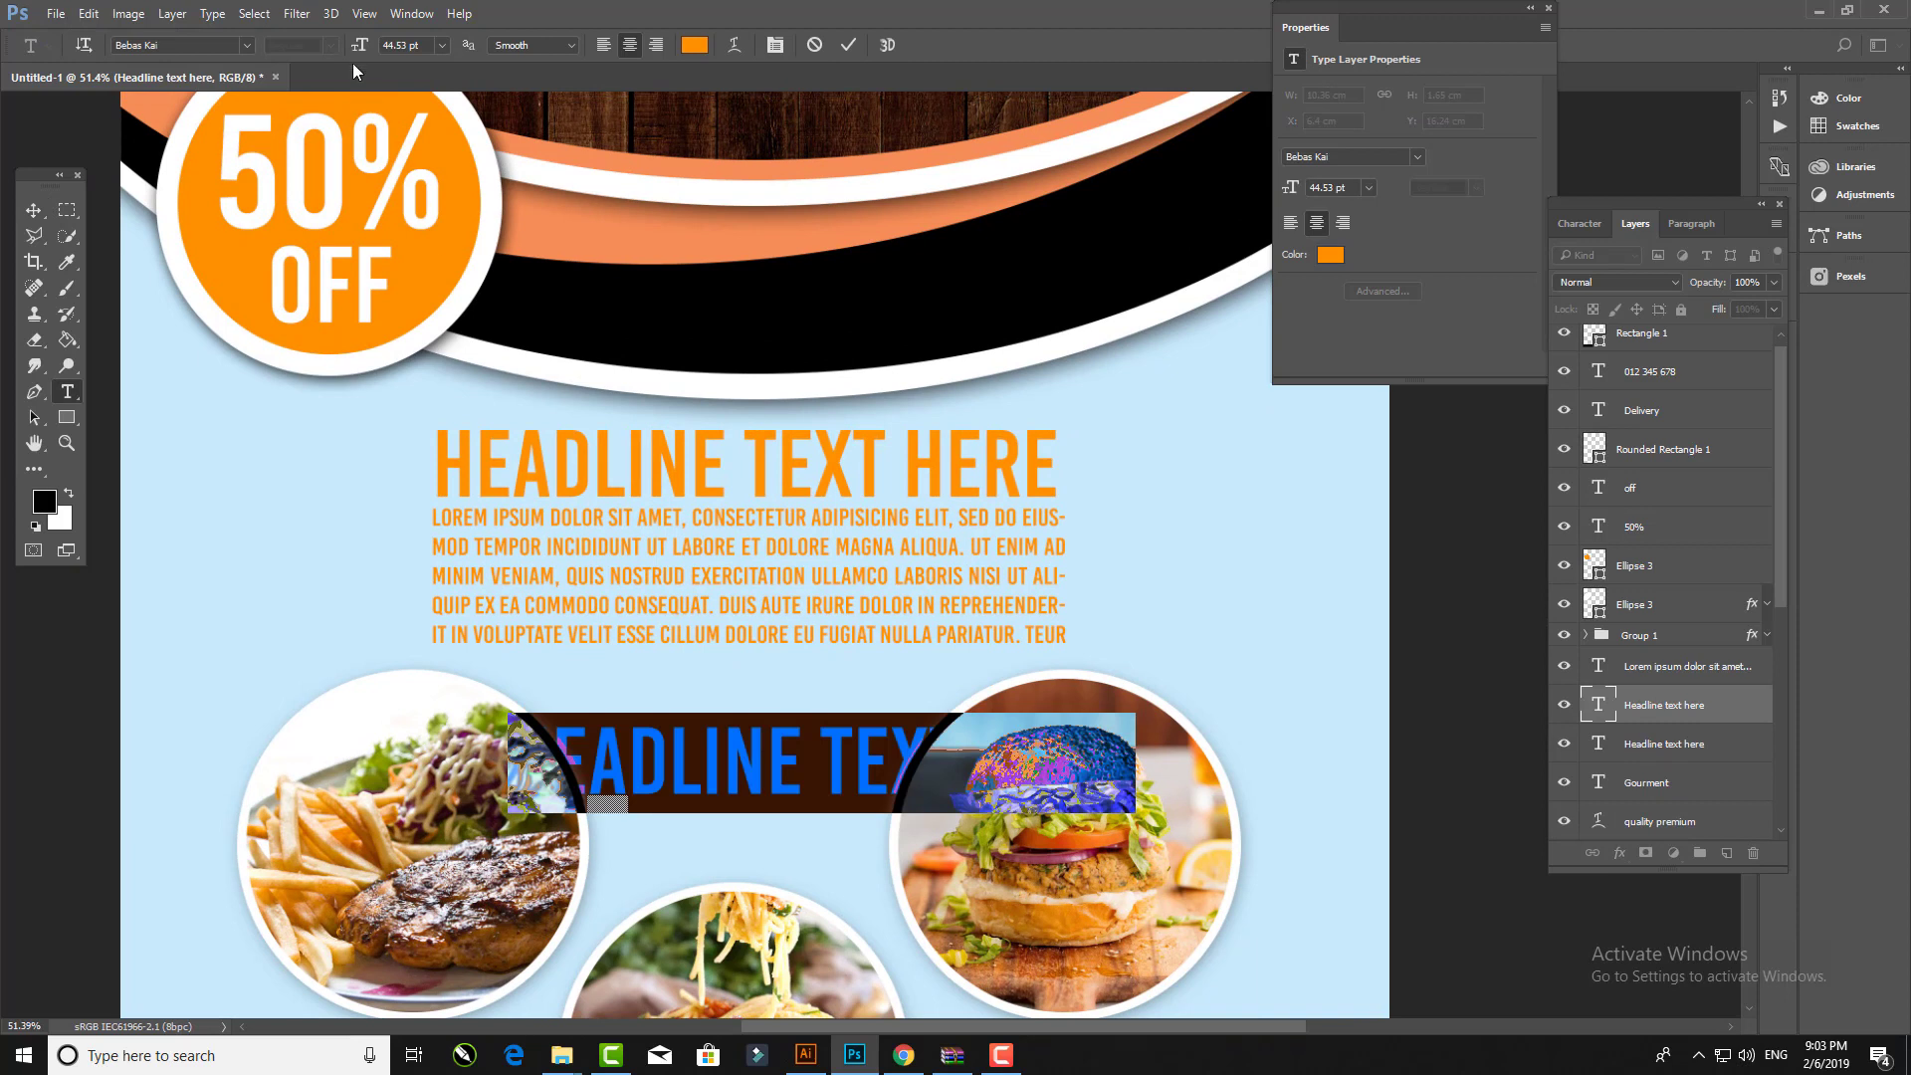
pyautogui.moveTo(359, 45); pyautogui.dragTo(318, 45)
pyautogui.write('D')
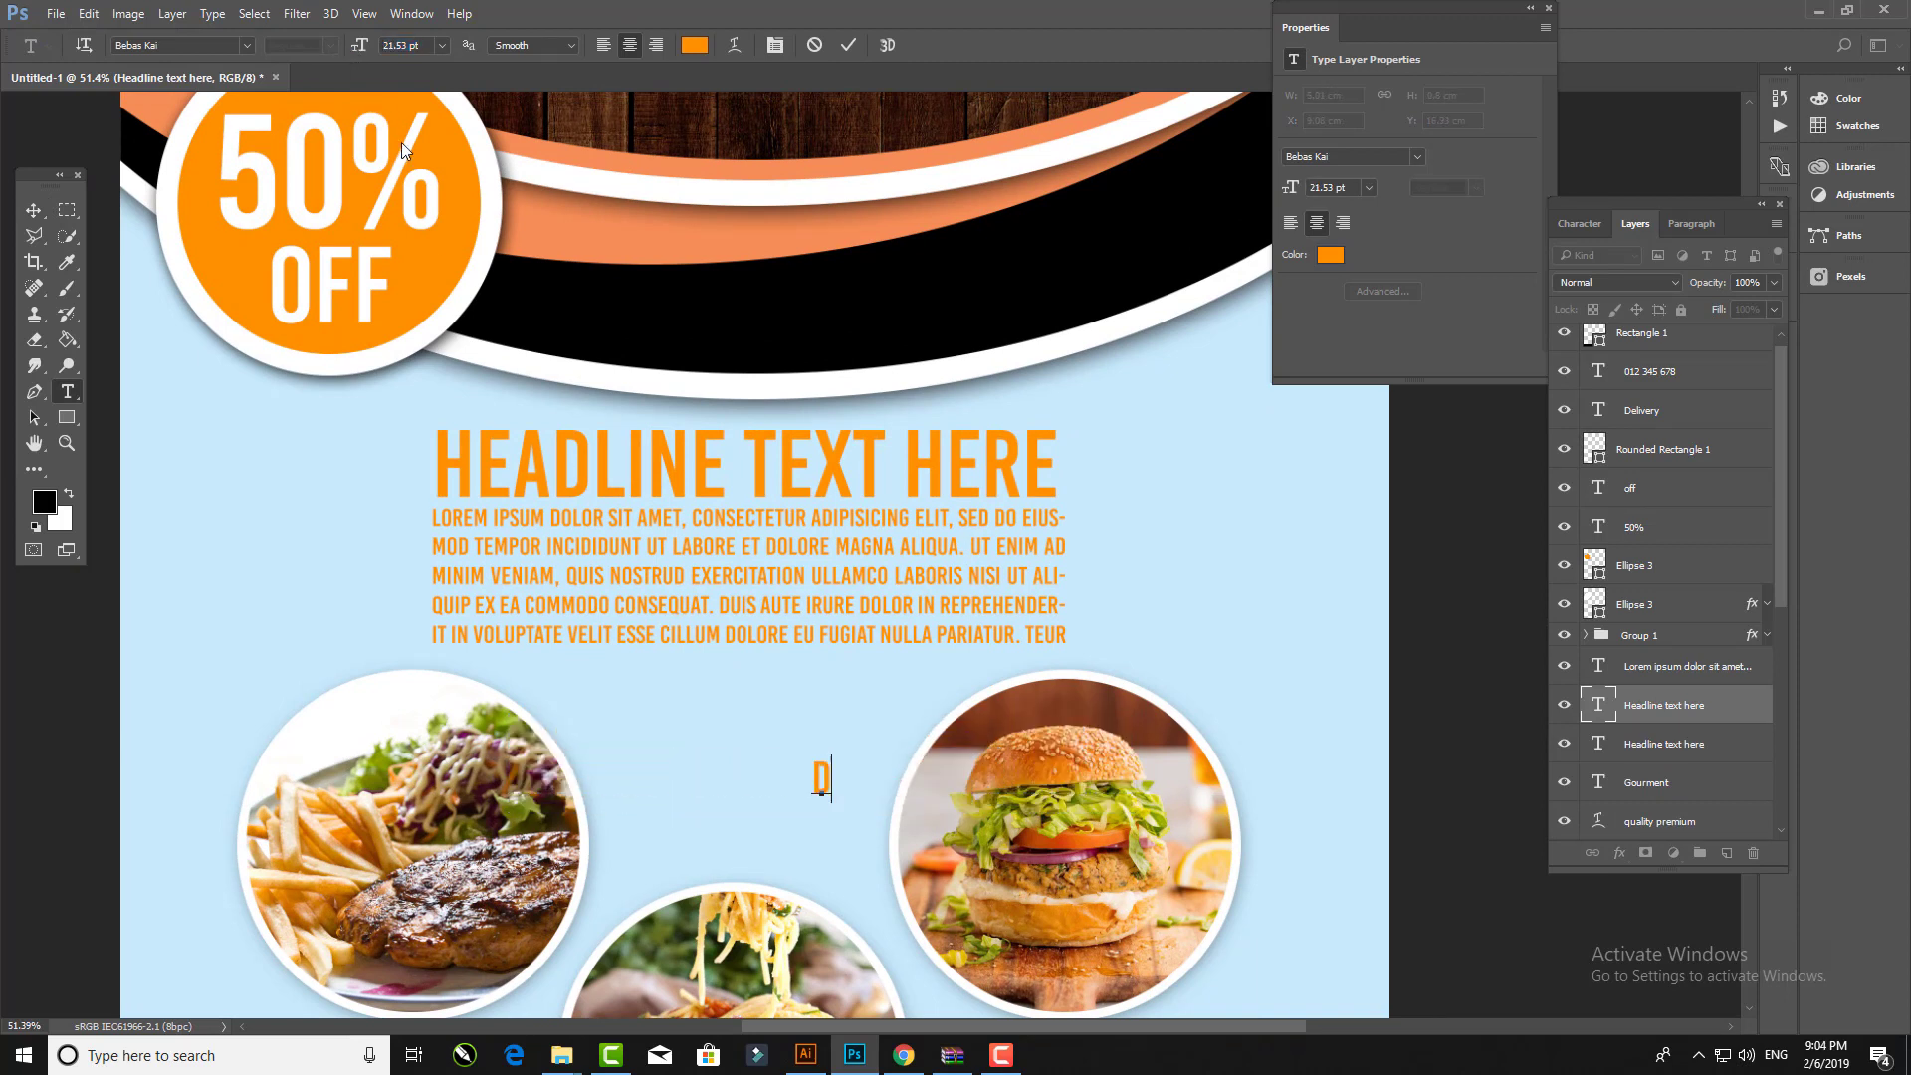
pyautogui.write('FOOD NAME   ')
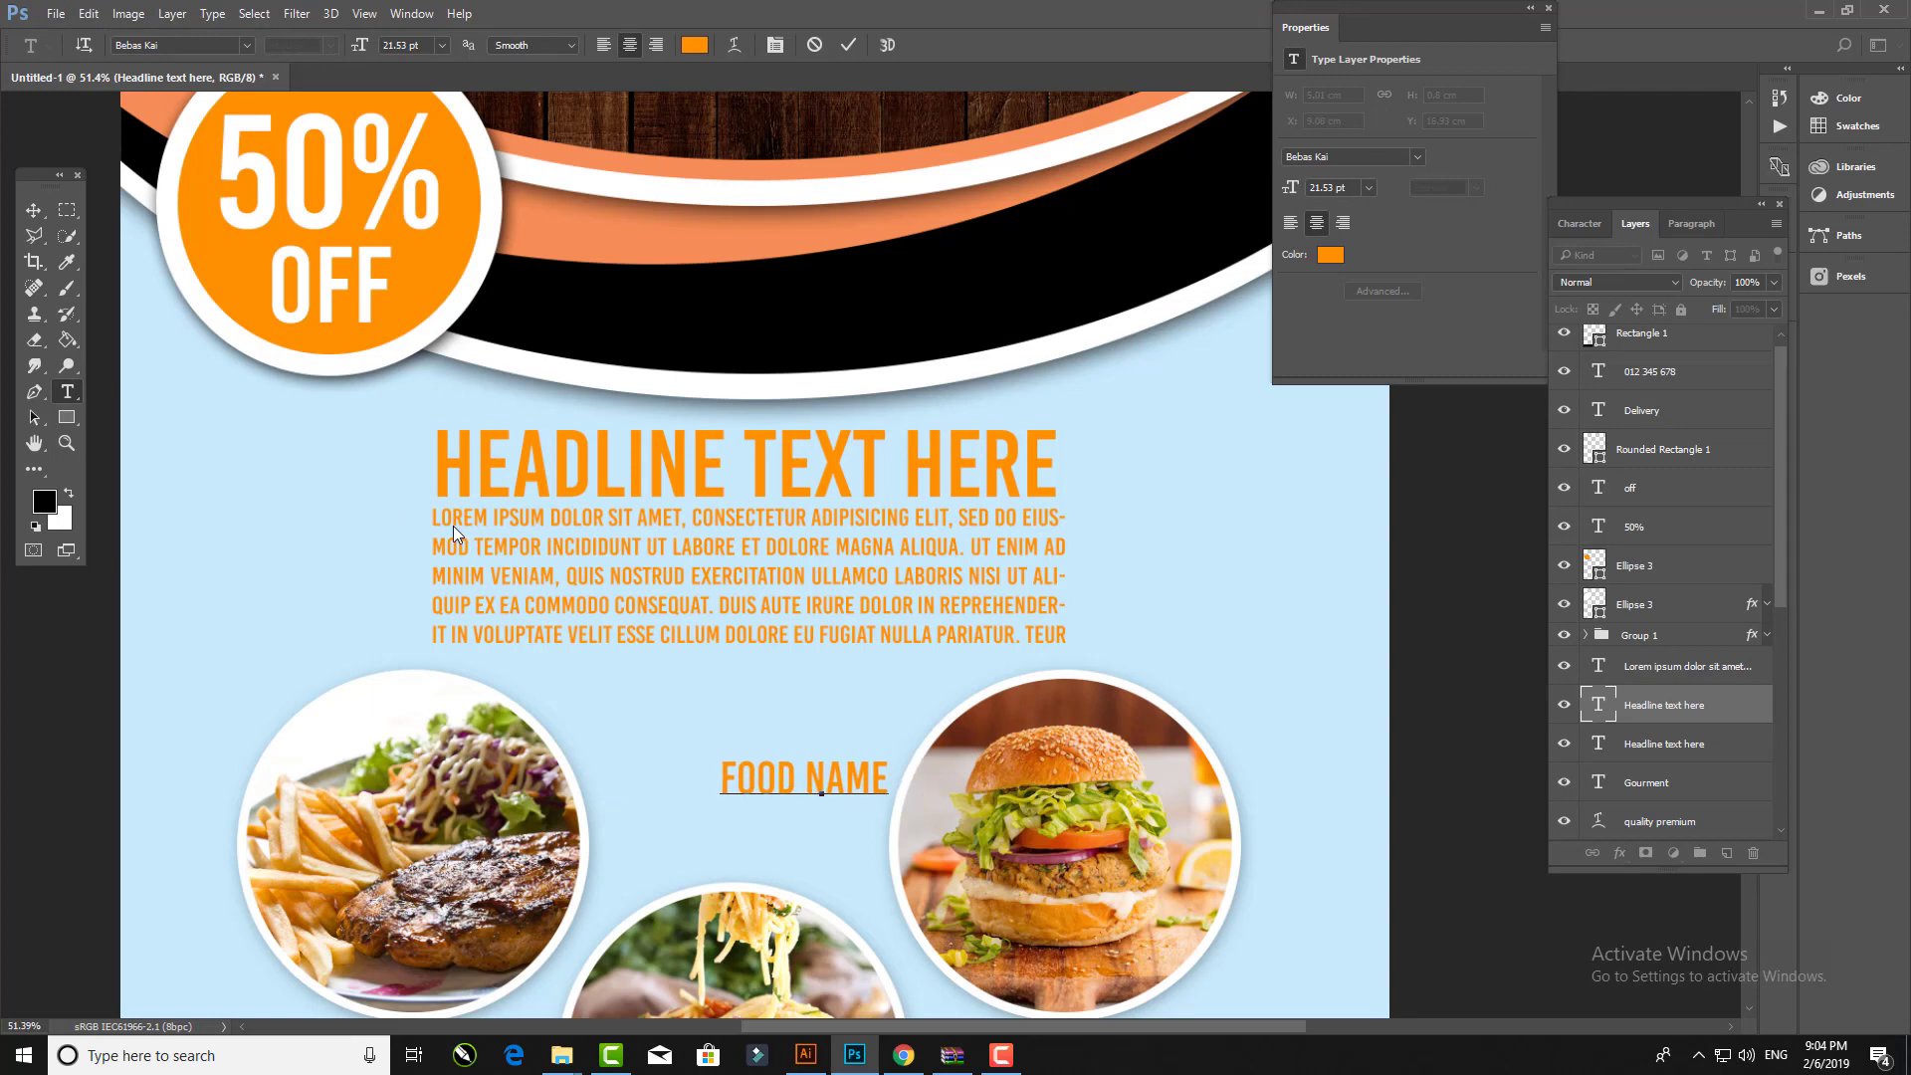
pyautogui.write('  $10')
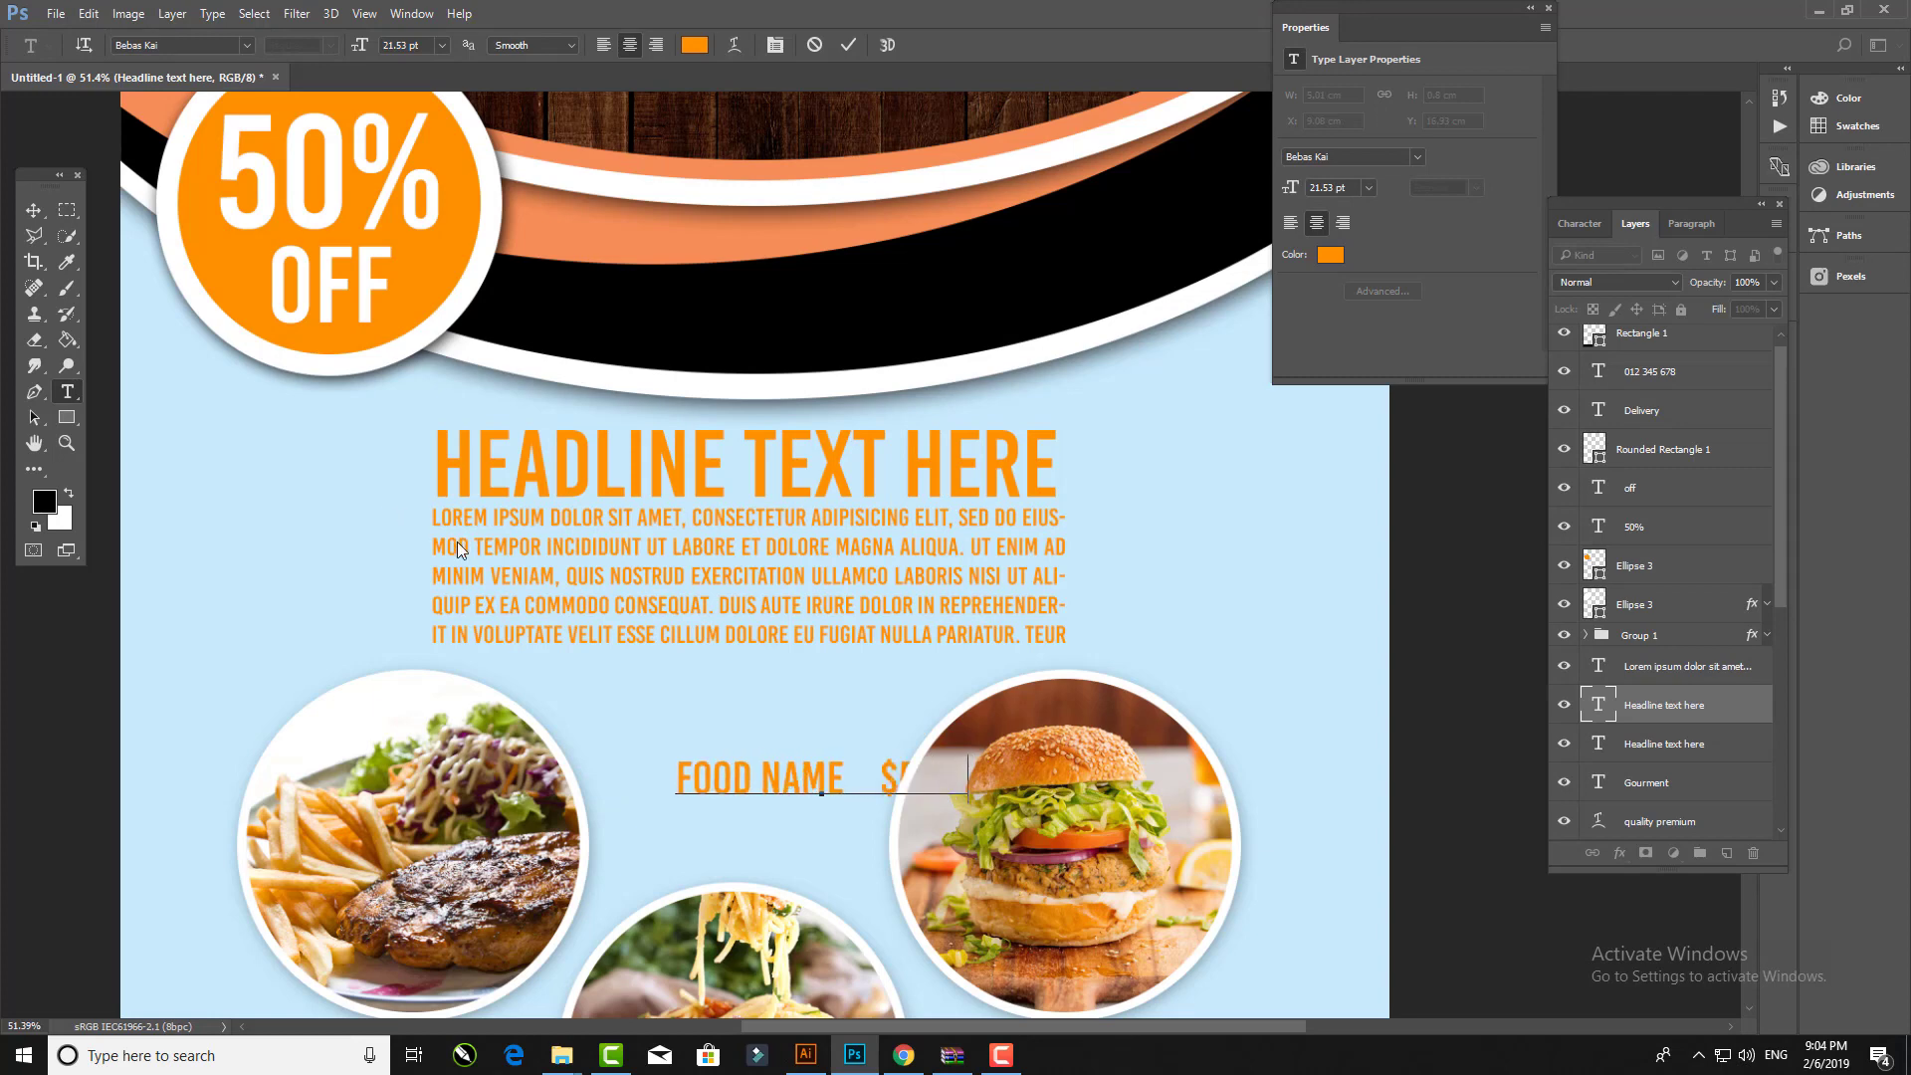
pyautogui.click(33, 210)
# Step: Position the label between the top photos with a superscript dollar sign, and add a paragraph box beneath
pyautogui.moveTo(726, 787); pyautogui.dragTo(637, 784)
pyautogui.scroll(3, 702, 811)
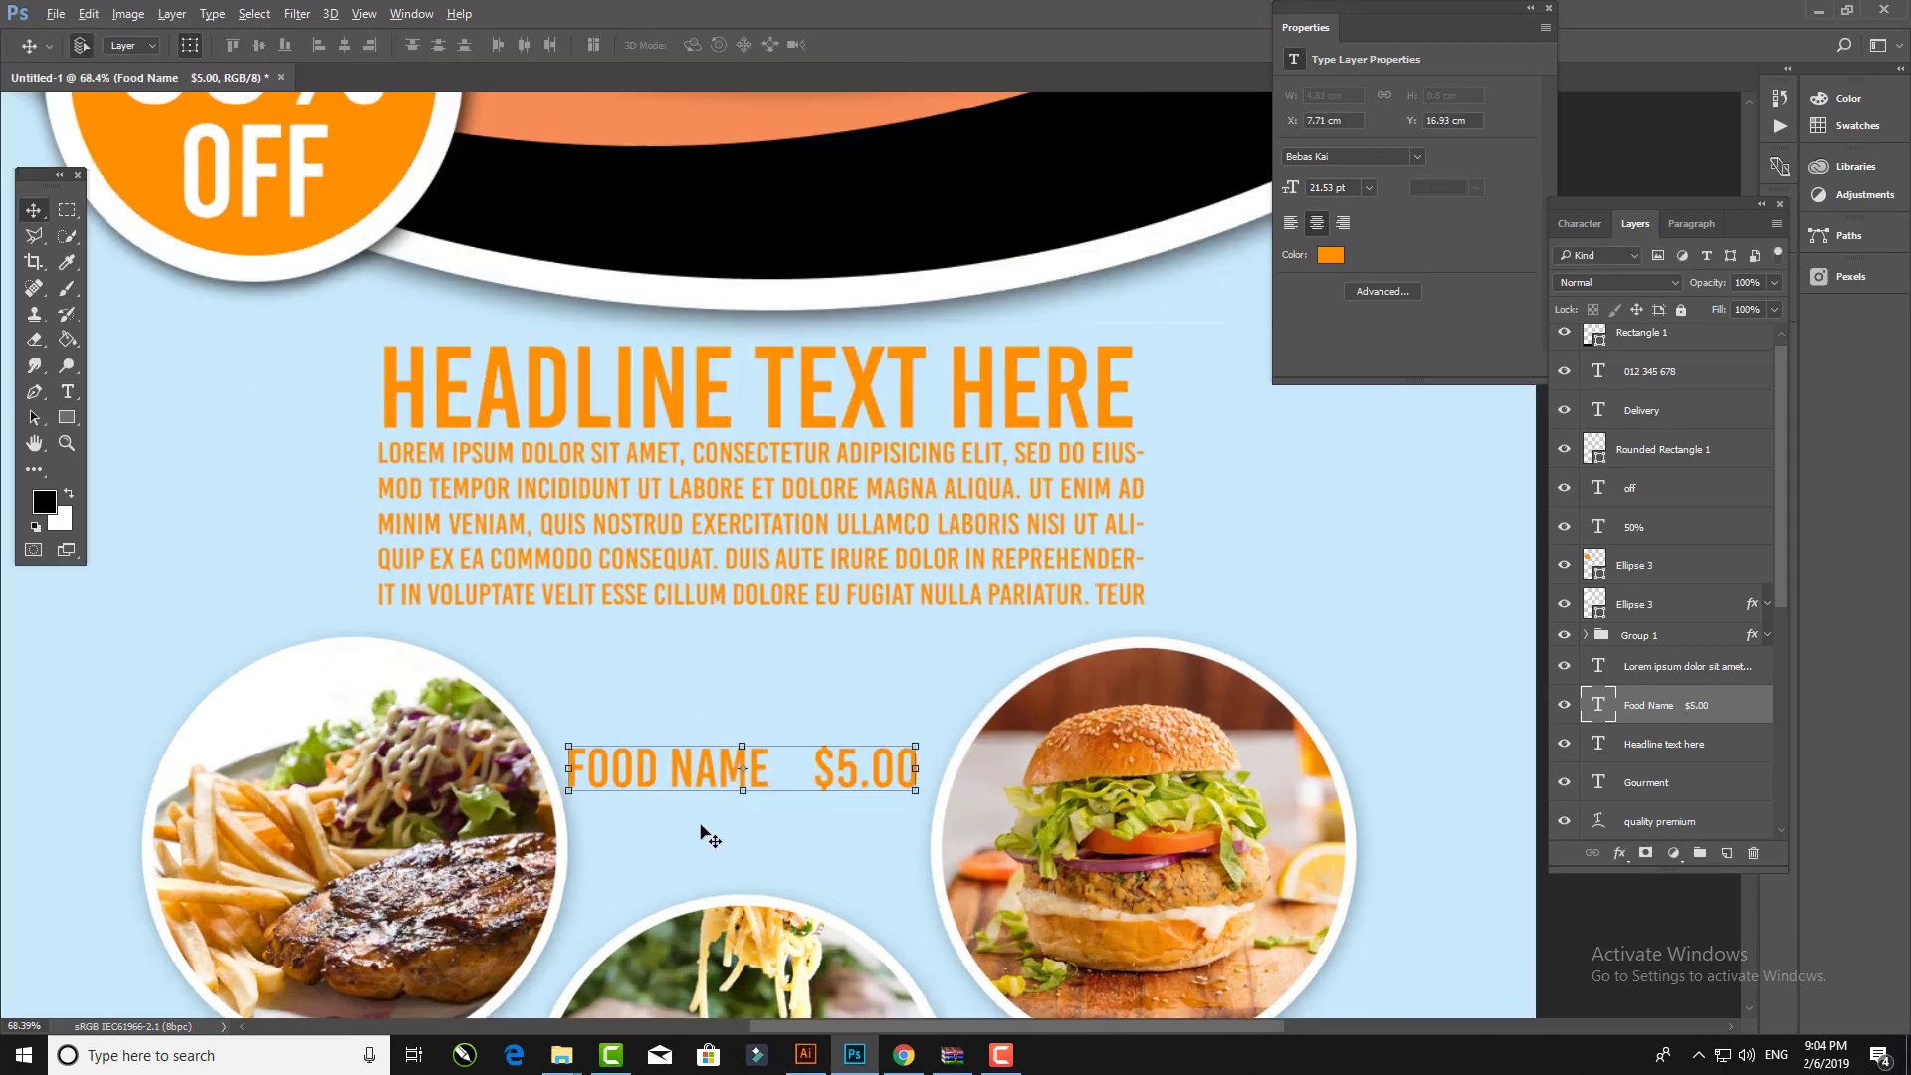
pyautogui.doubleClick(935, 759)
pyautogui.moveTo(920, 741); pyautogui.dragTo(896, 737)
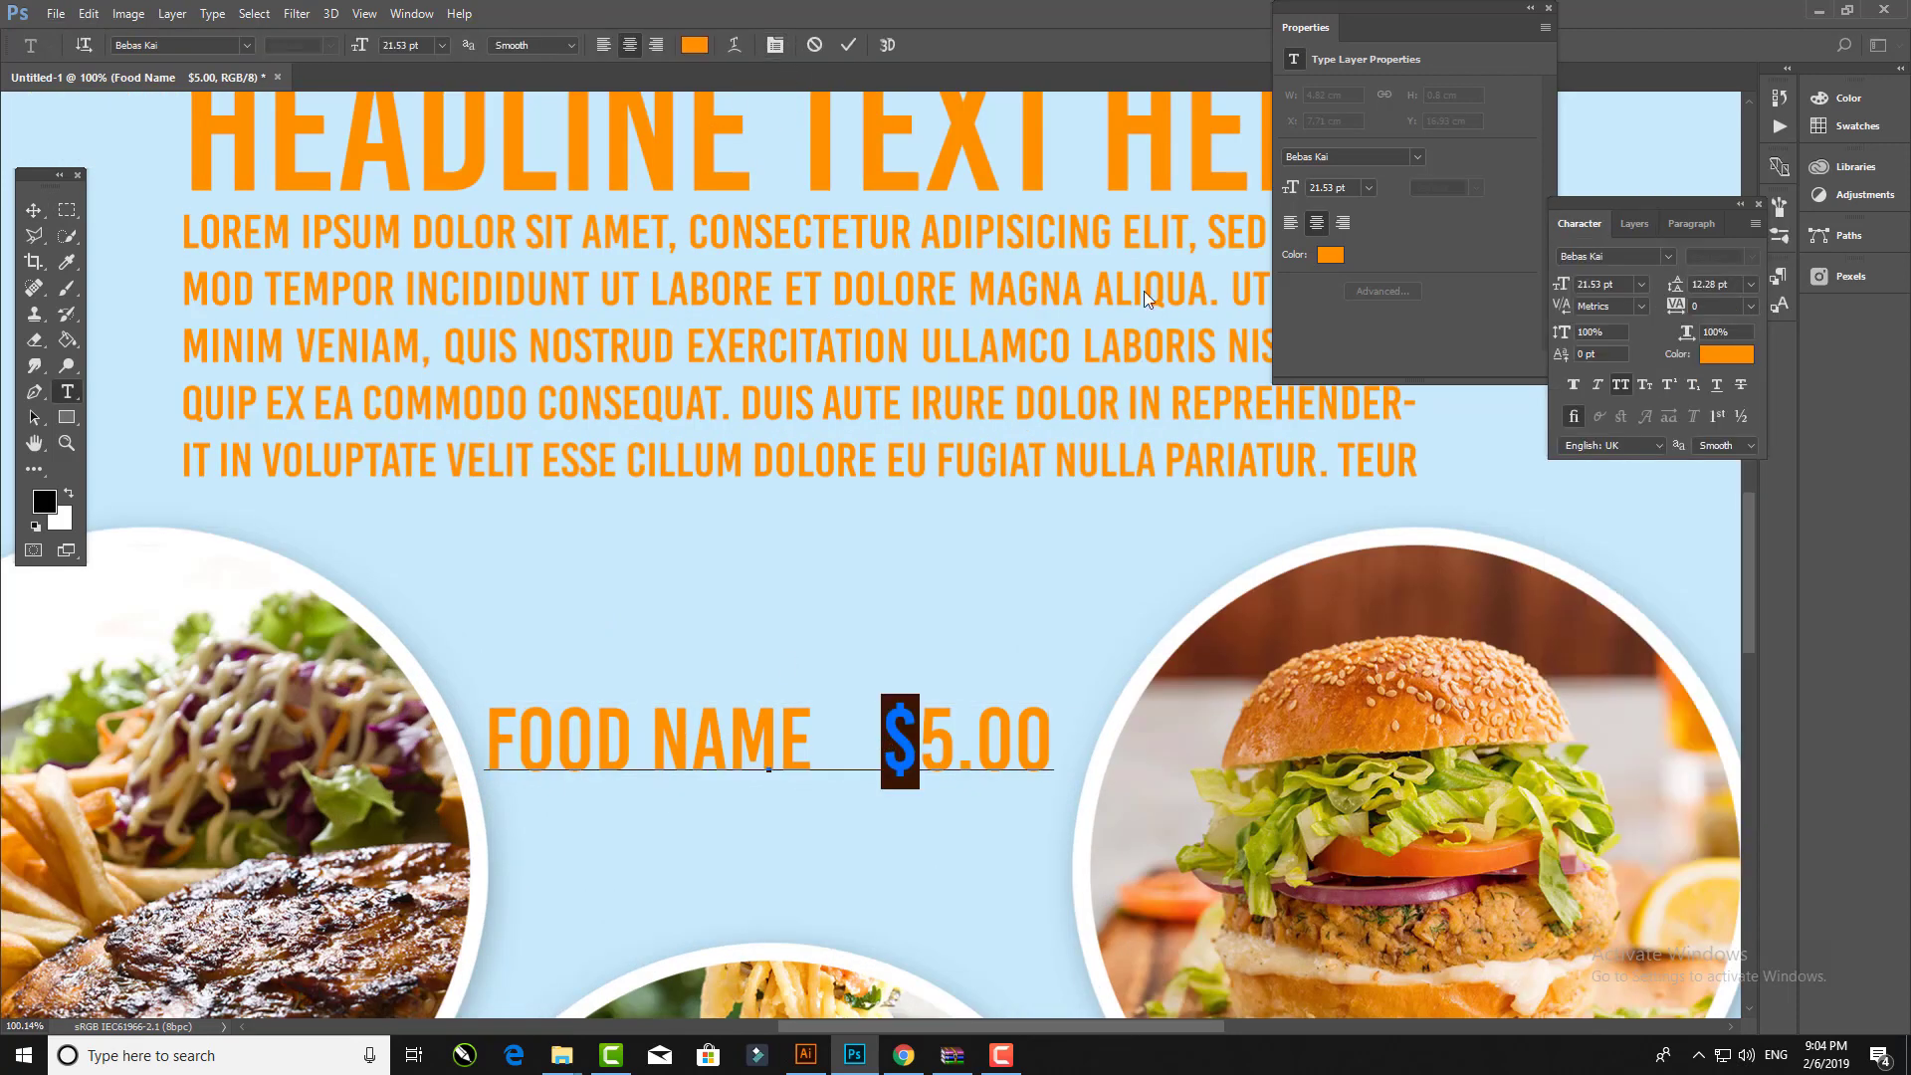
pyautogui.click(1672, 388)
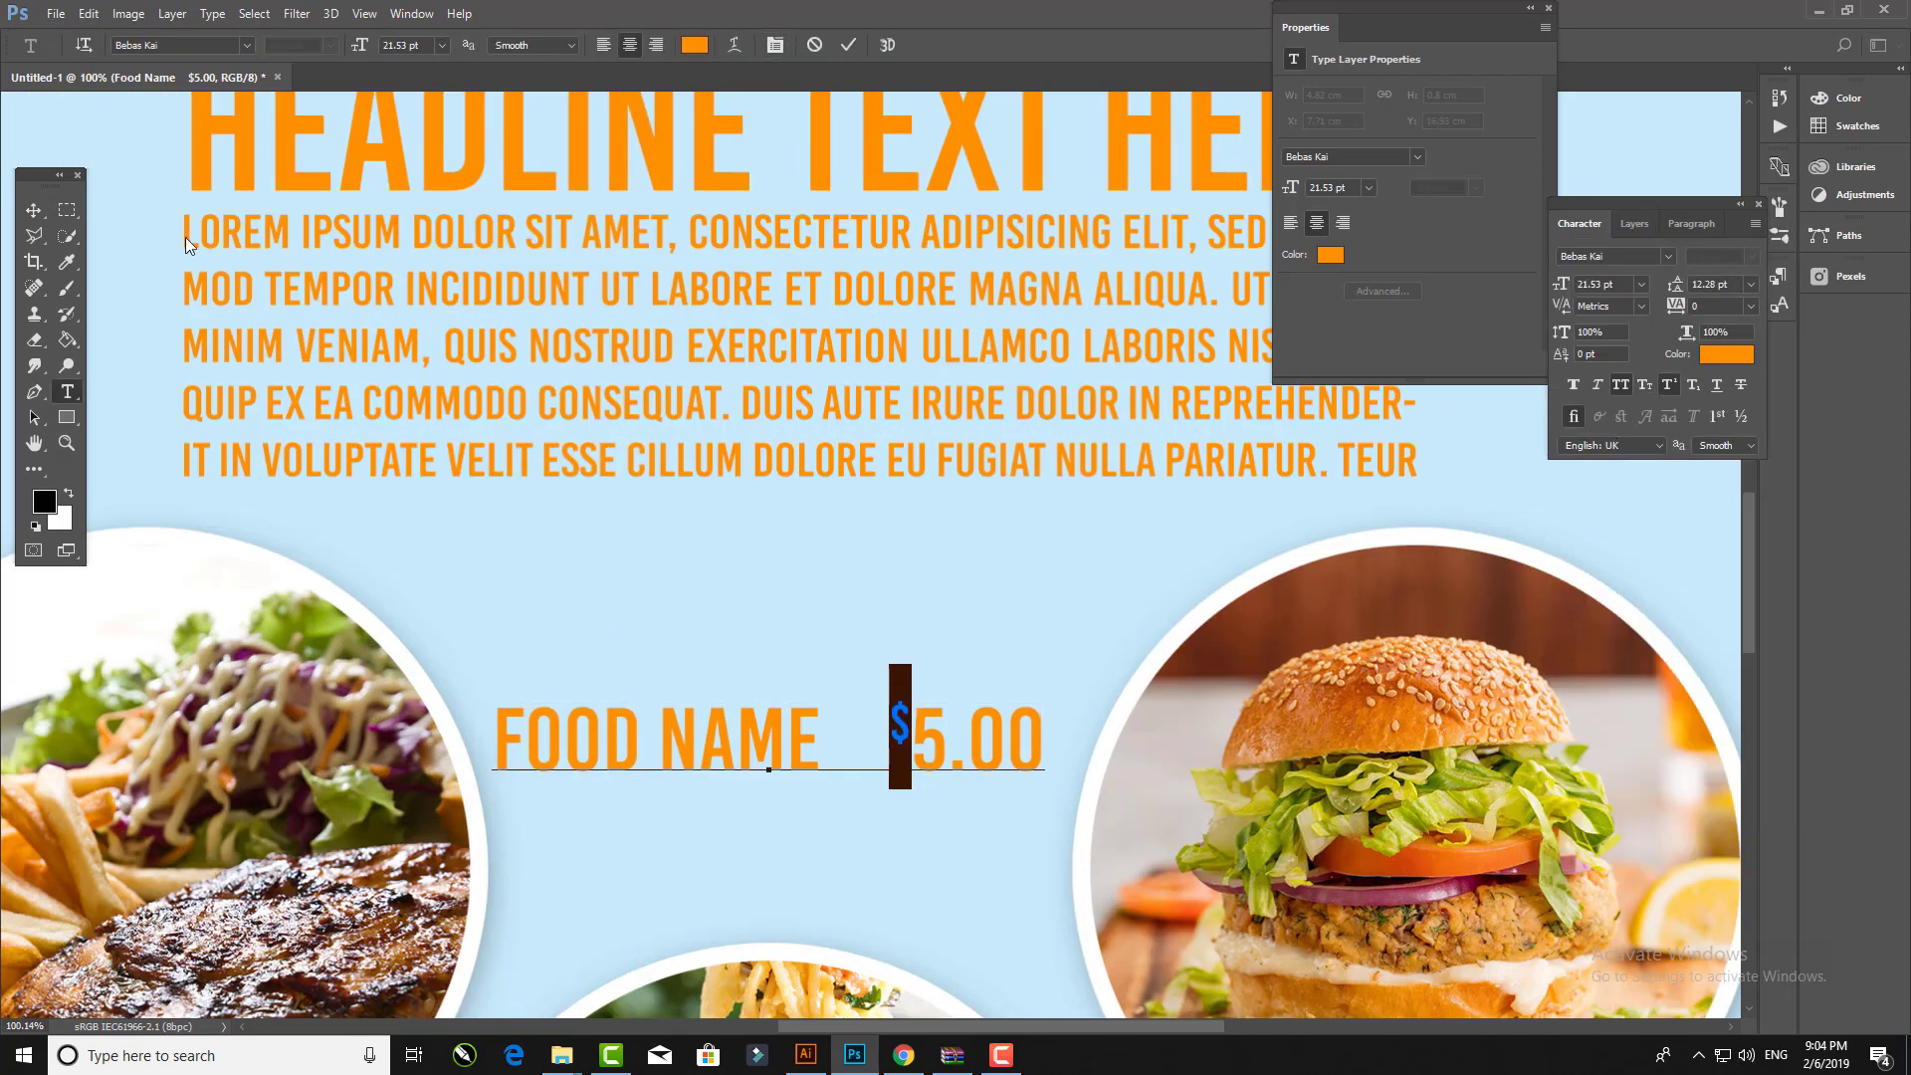
pyautogui.click(42, 215)
pyautogui.moveTo(791, 736); pyautogui.dragTo(791, 695)
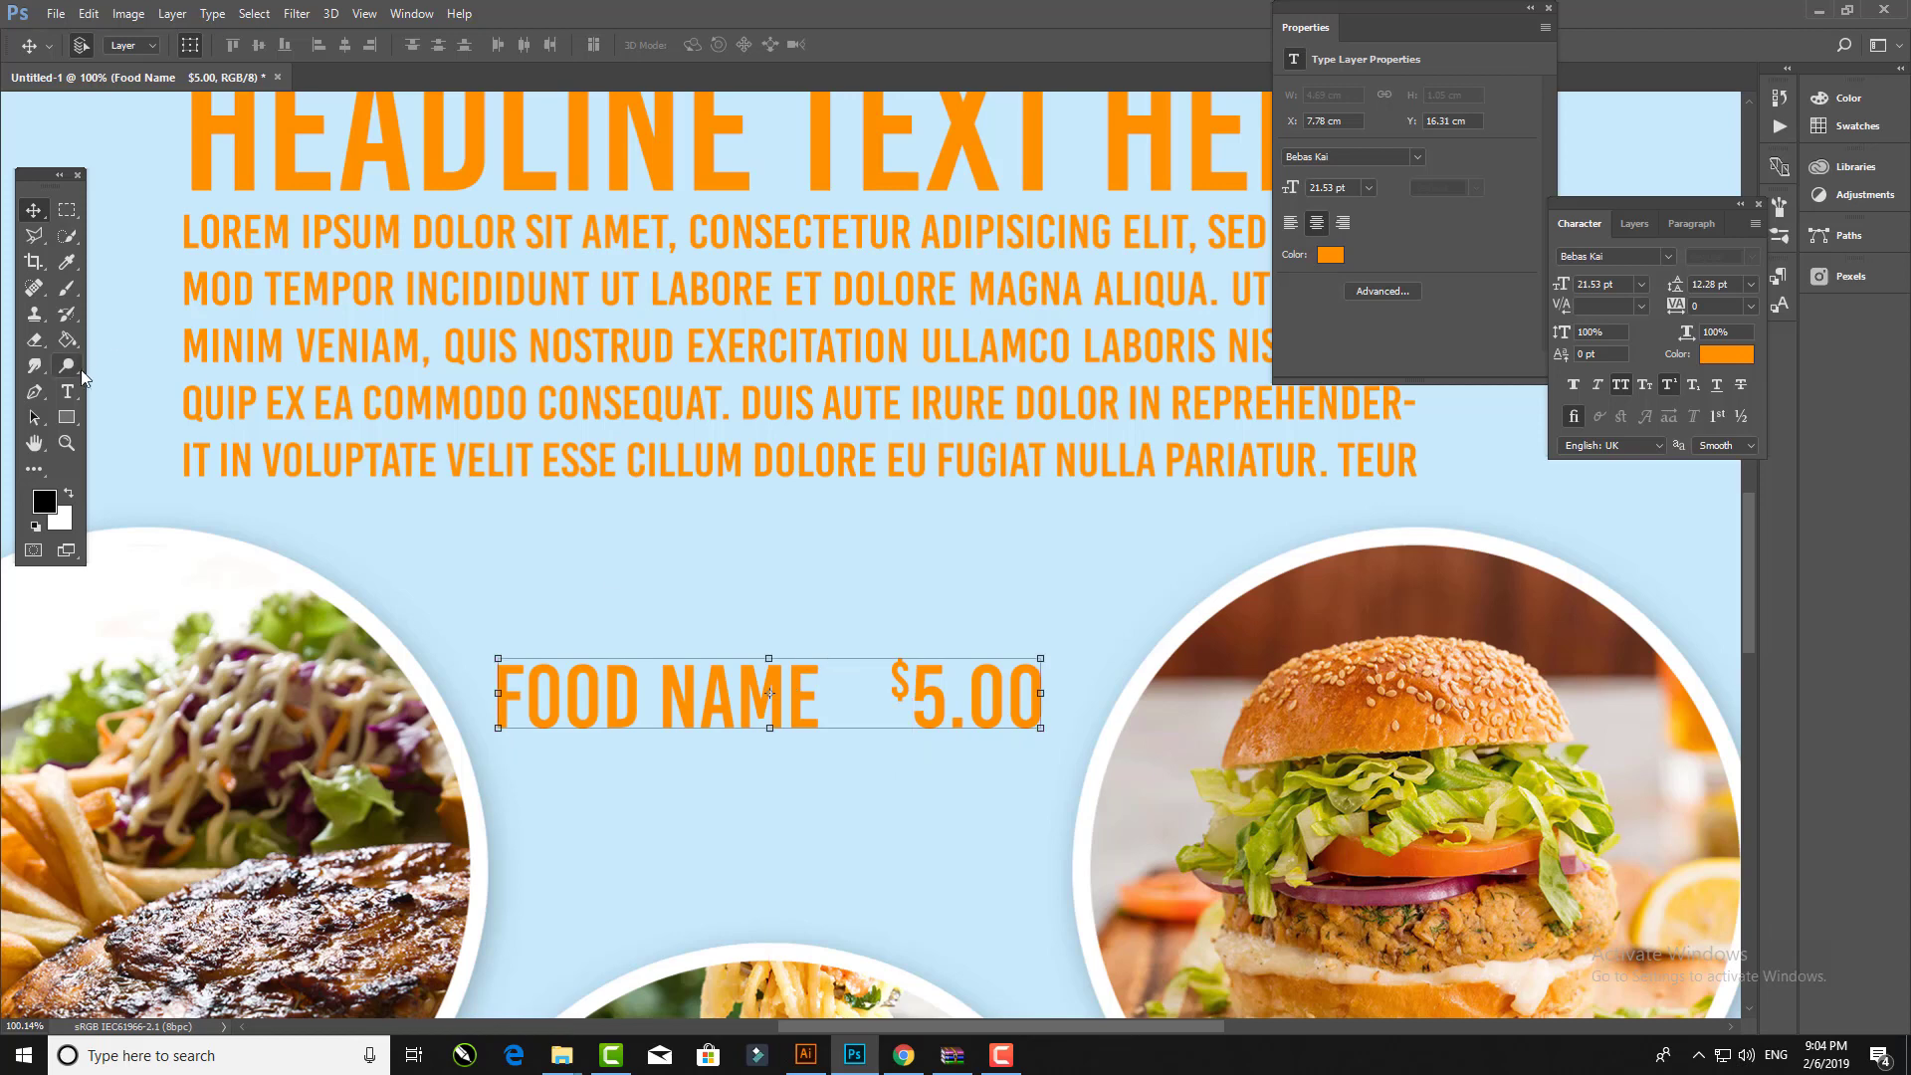
pyautogui.click(67, 392)
pyautogui.moveTo(507, 753); pyautogui.dragTo(1040, 844)
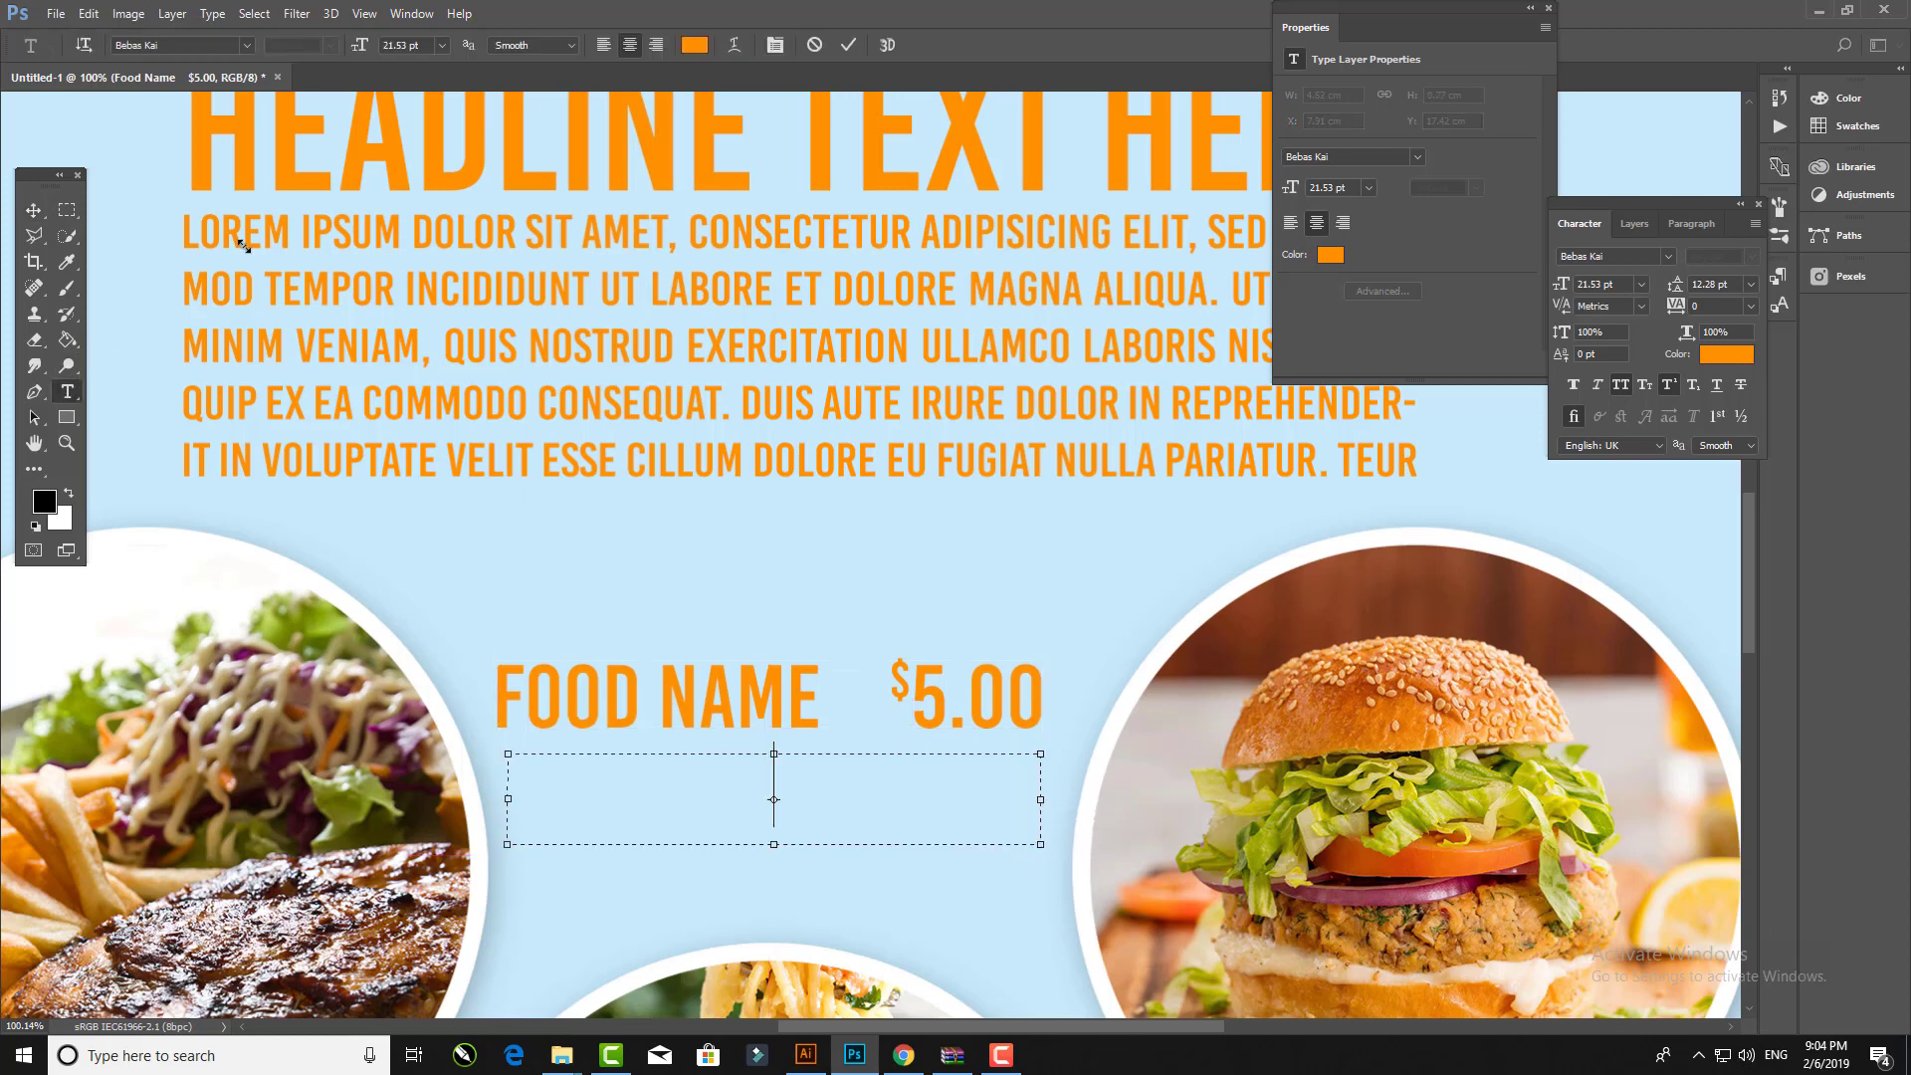
# Step: Paste lorem ipsum placeholder text under the FOOD NAME $5.00 label and enlarge its box
pyautogui.click(212, 13)
pyautogui.click(261, 445)
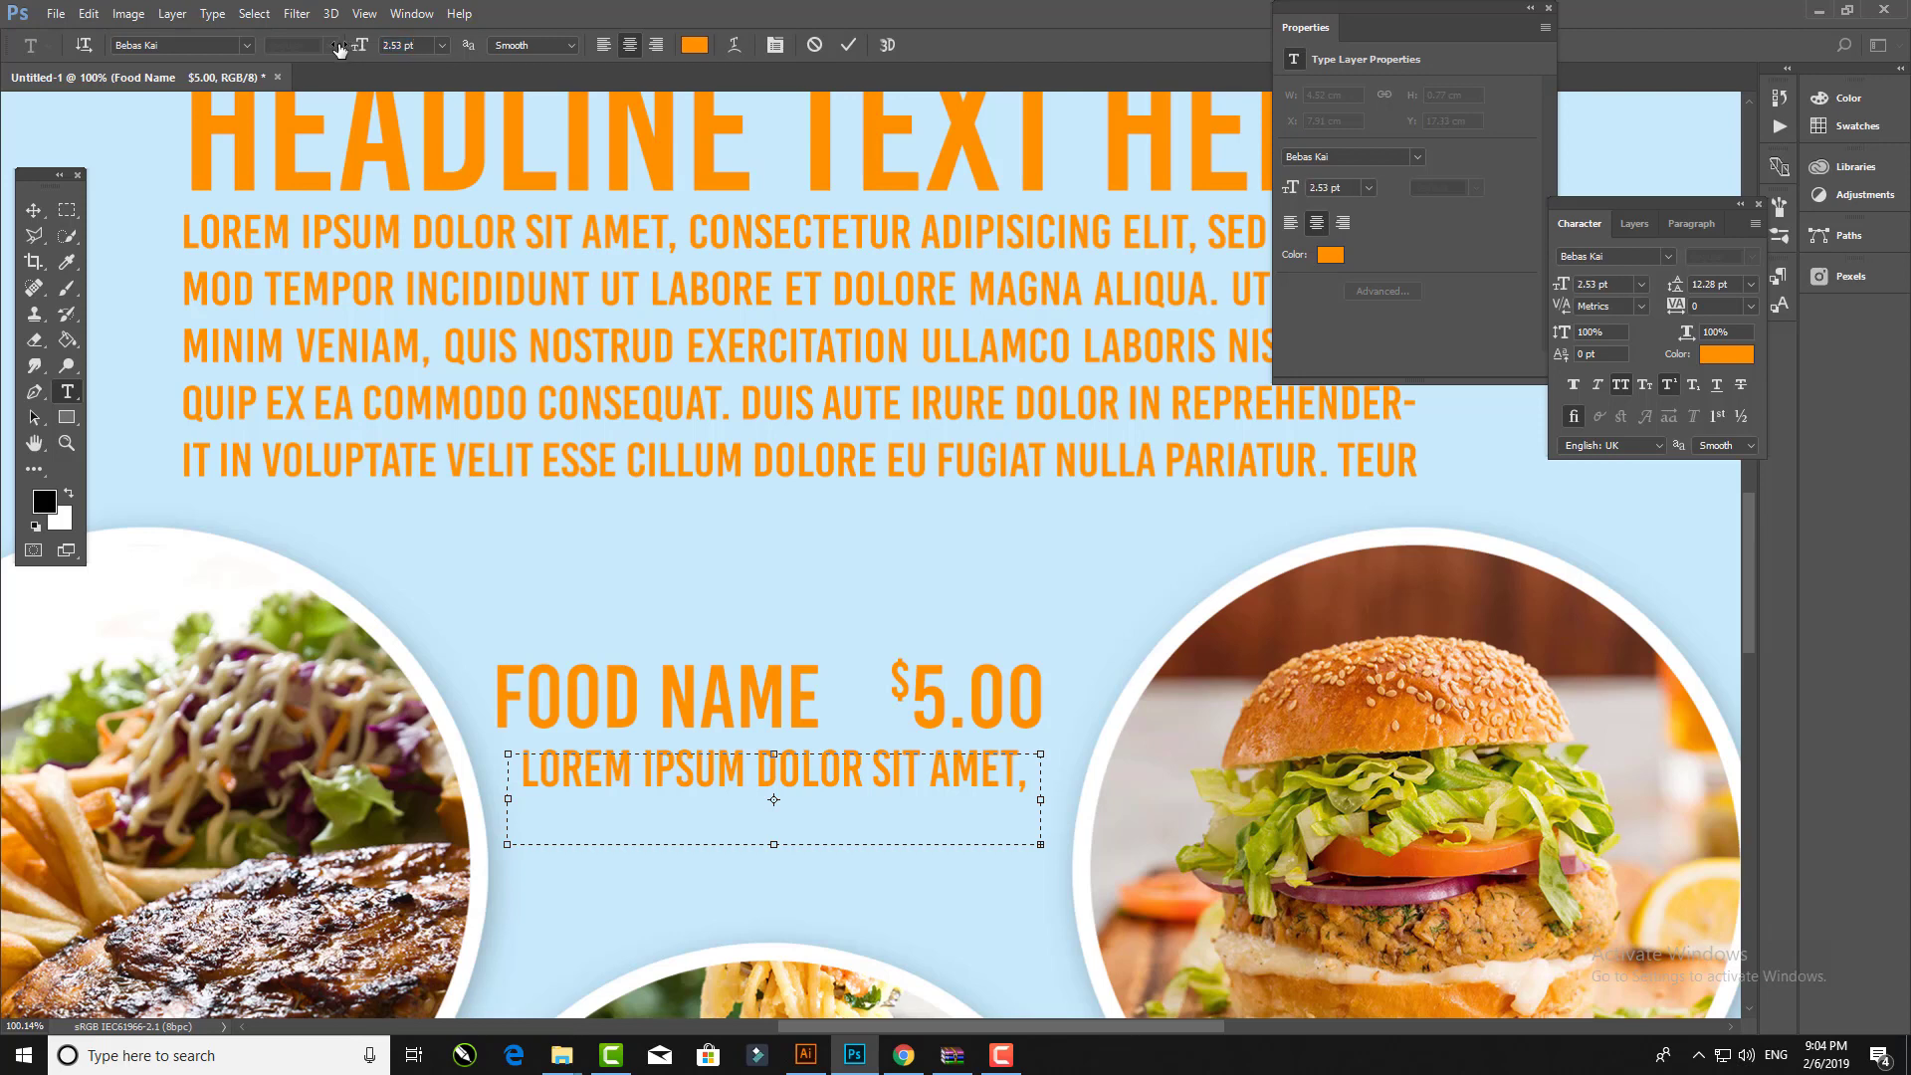
pyautogui.hotkey('ctrl', 'a')
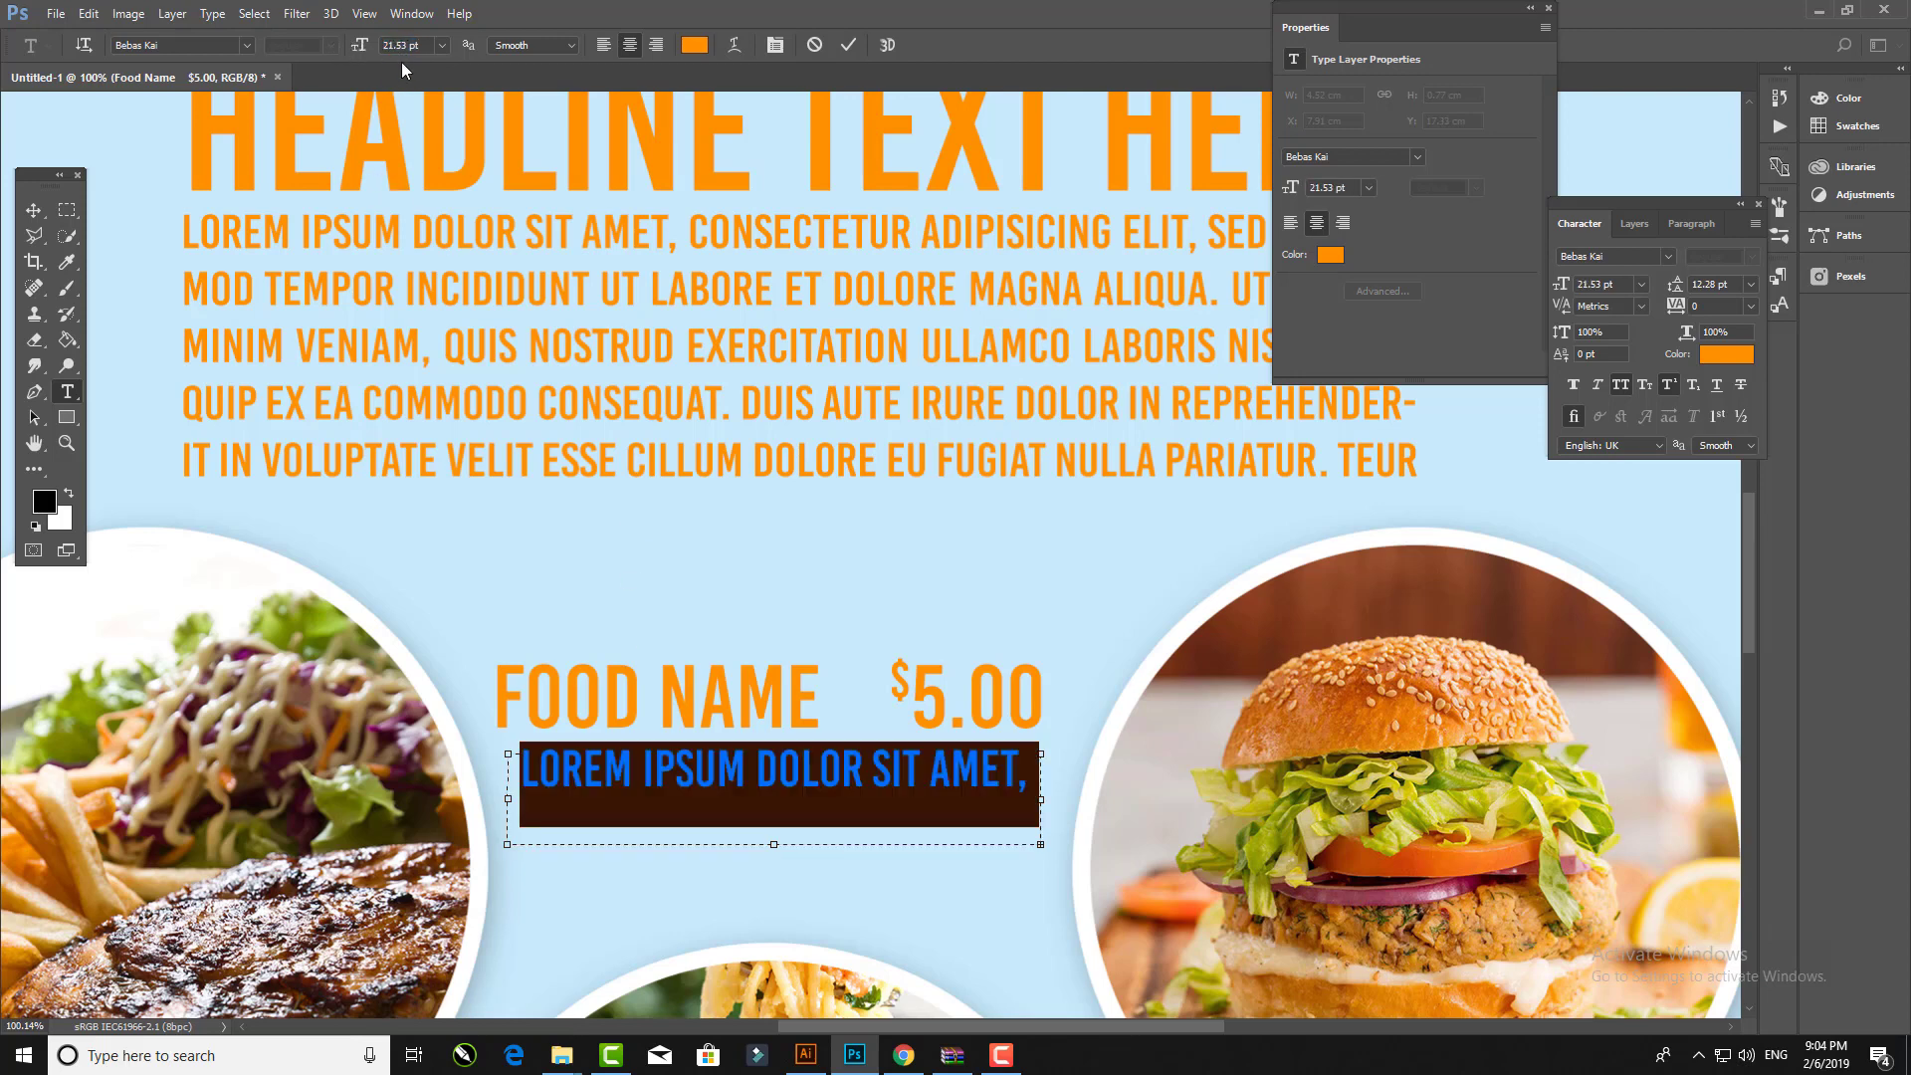
pyautogui.click(443, 46)
pyautogui.click(438, 249)
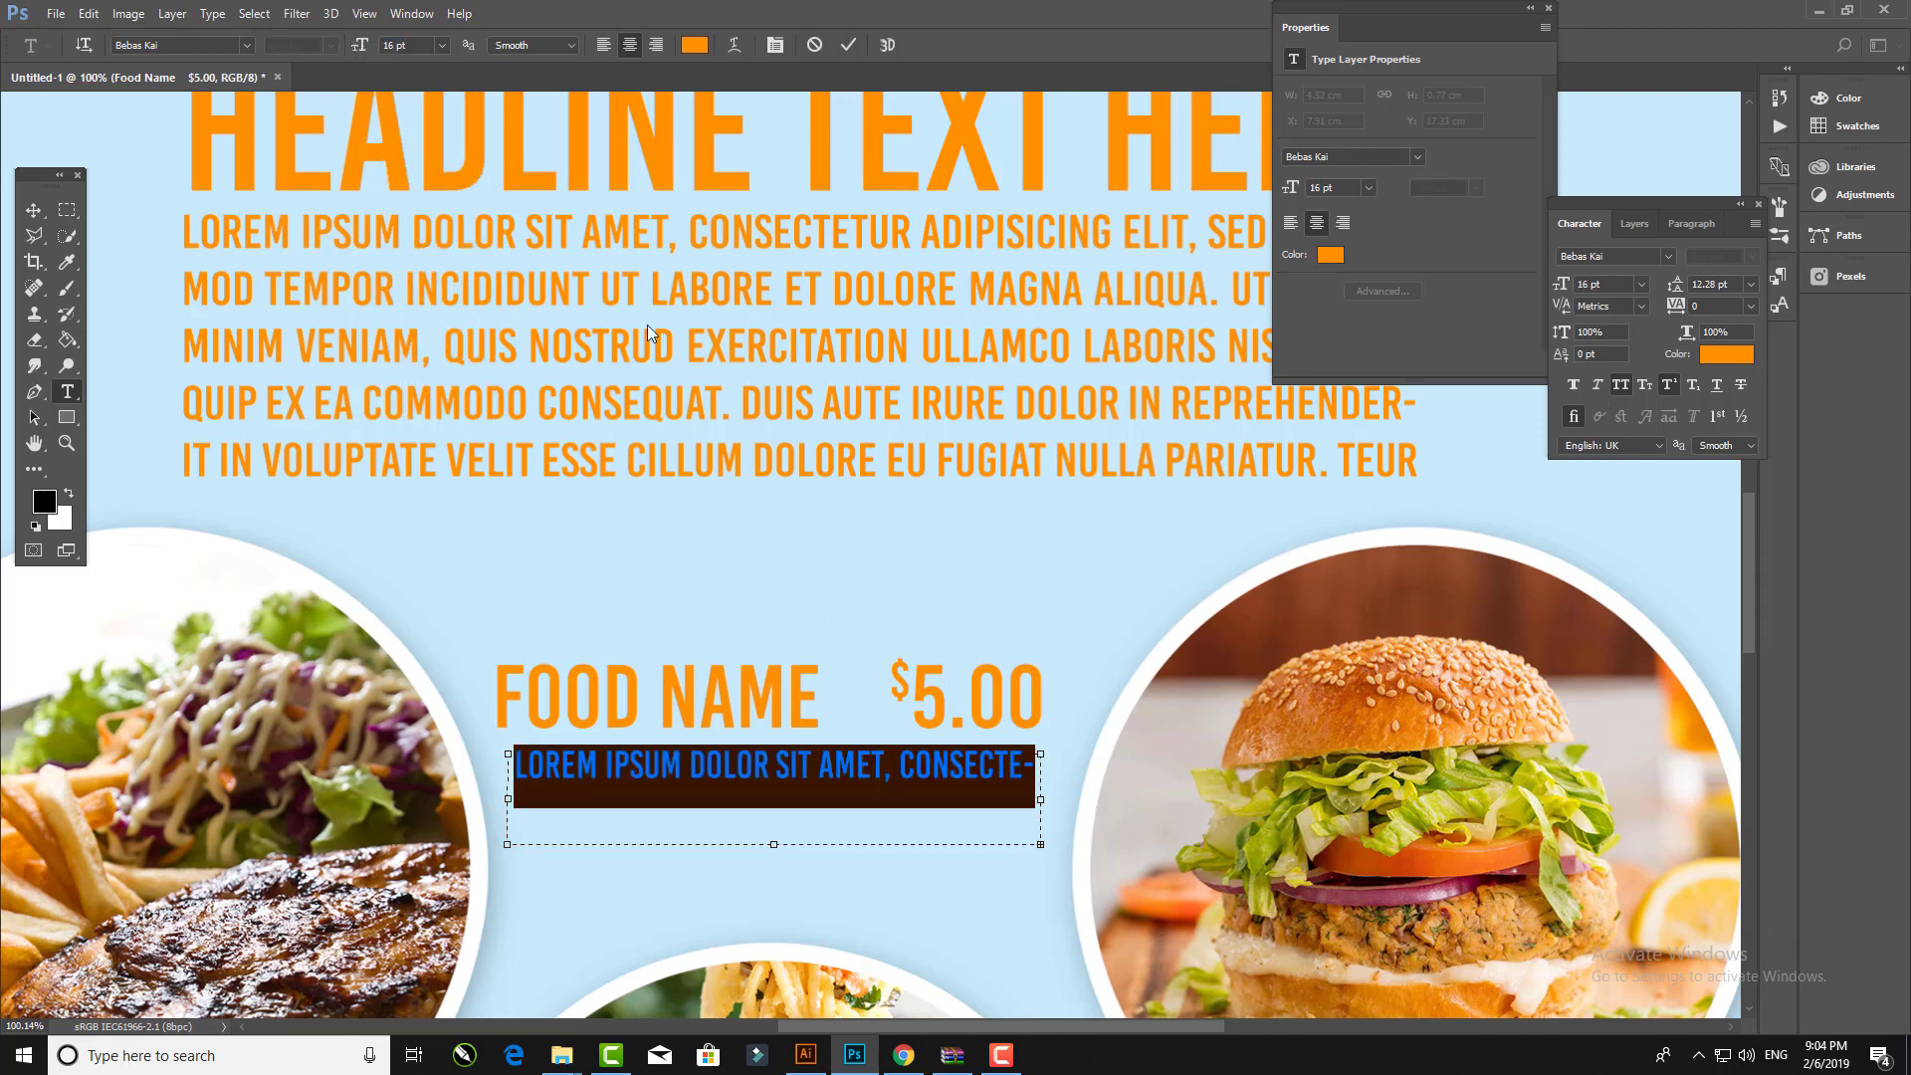
pyautogui.moveTo(769, 844); pyautogui.dragTo(773, 901)
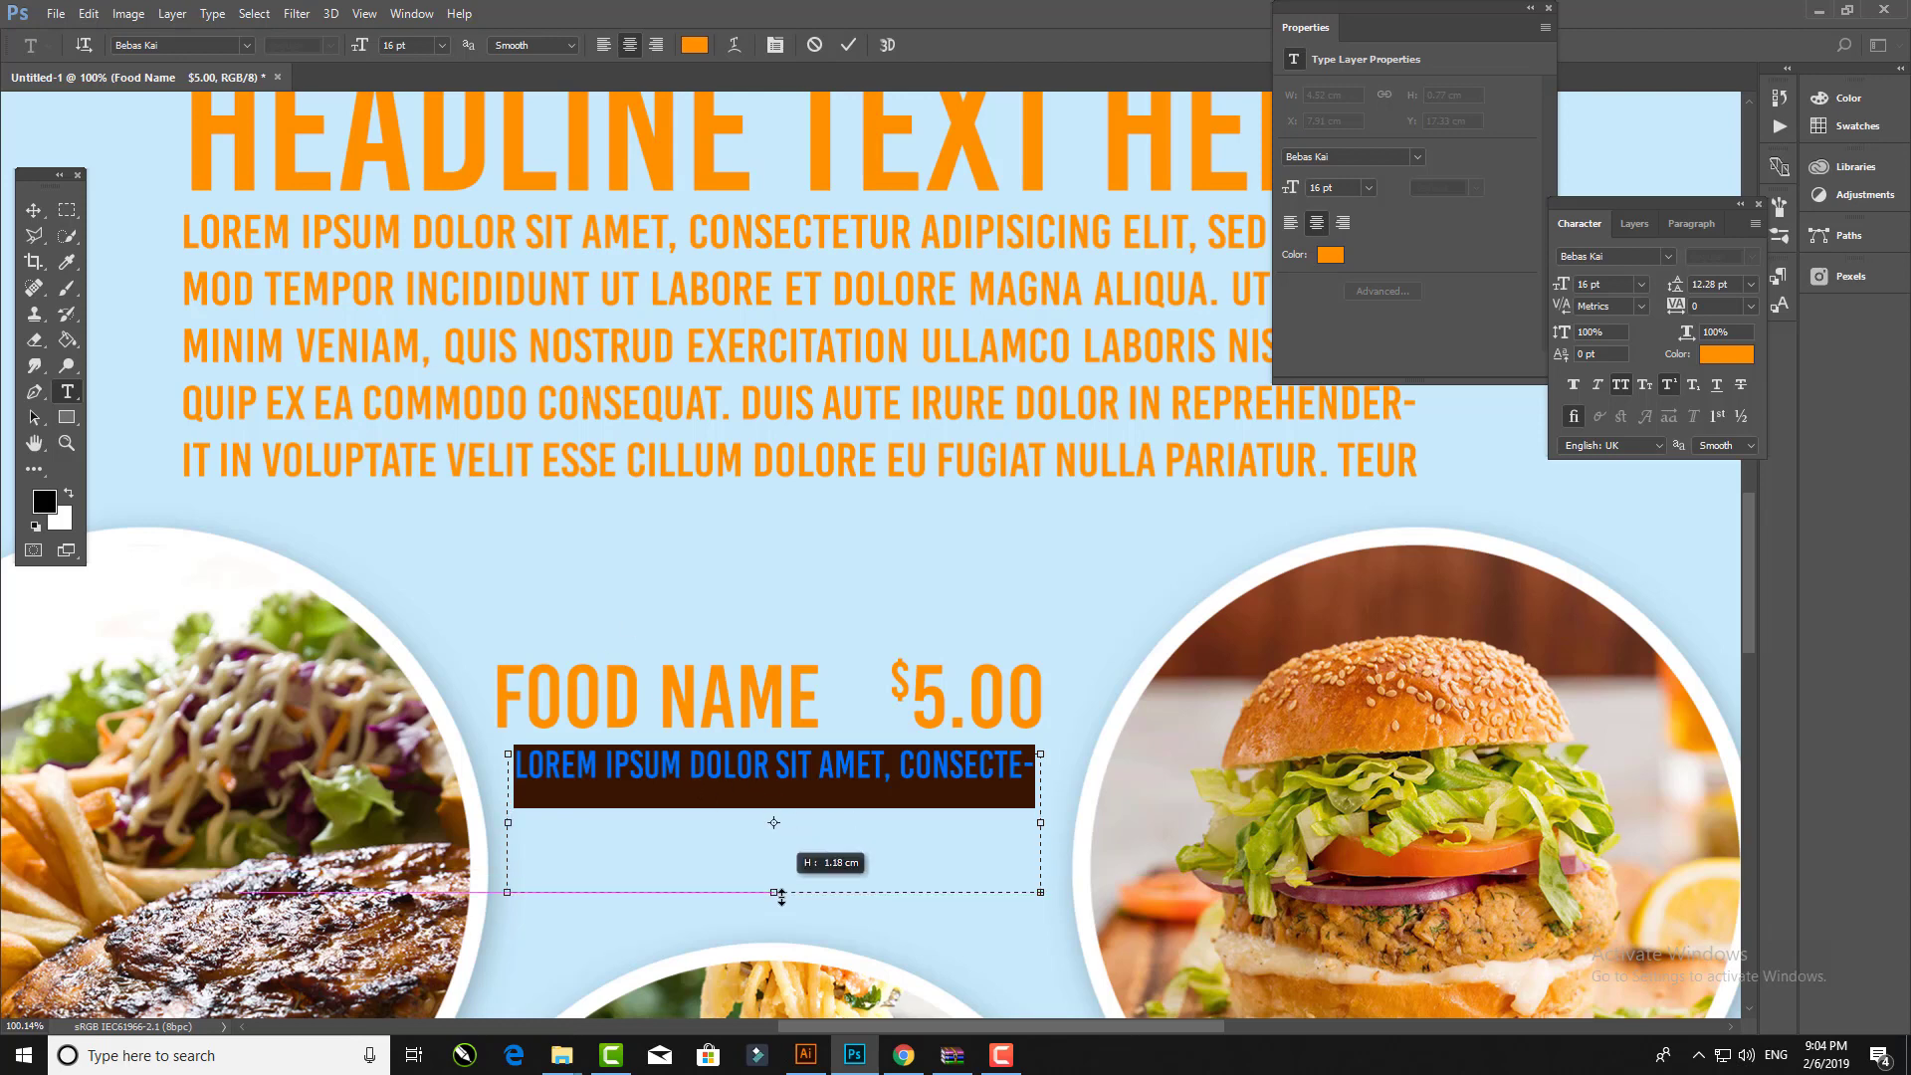
# Step: Set the lorem ipsum paragraph to 12 pt size with 7 pt leading
pyautogui.click(444, 47)
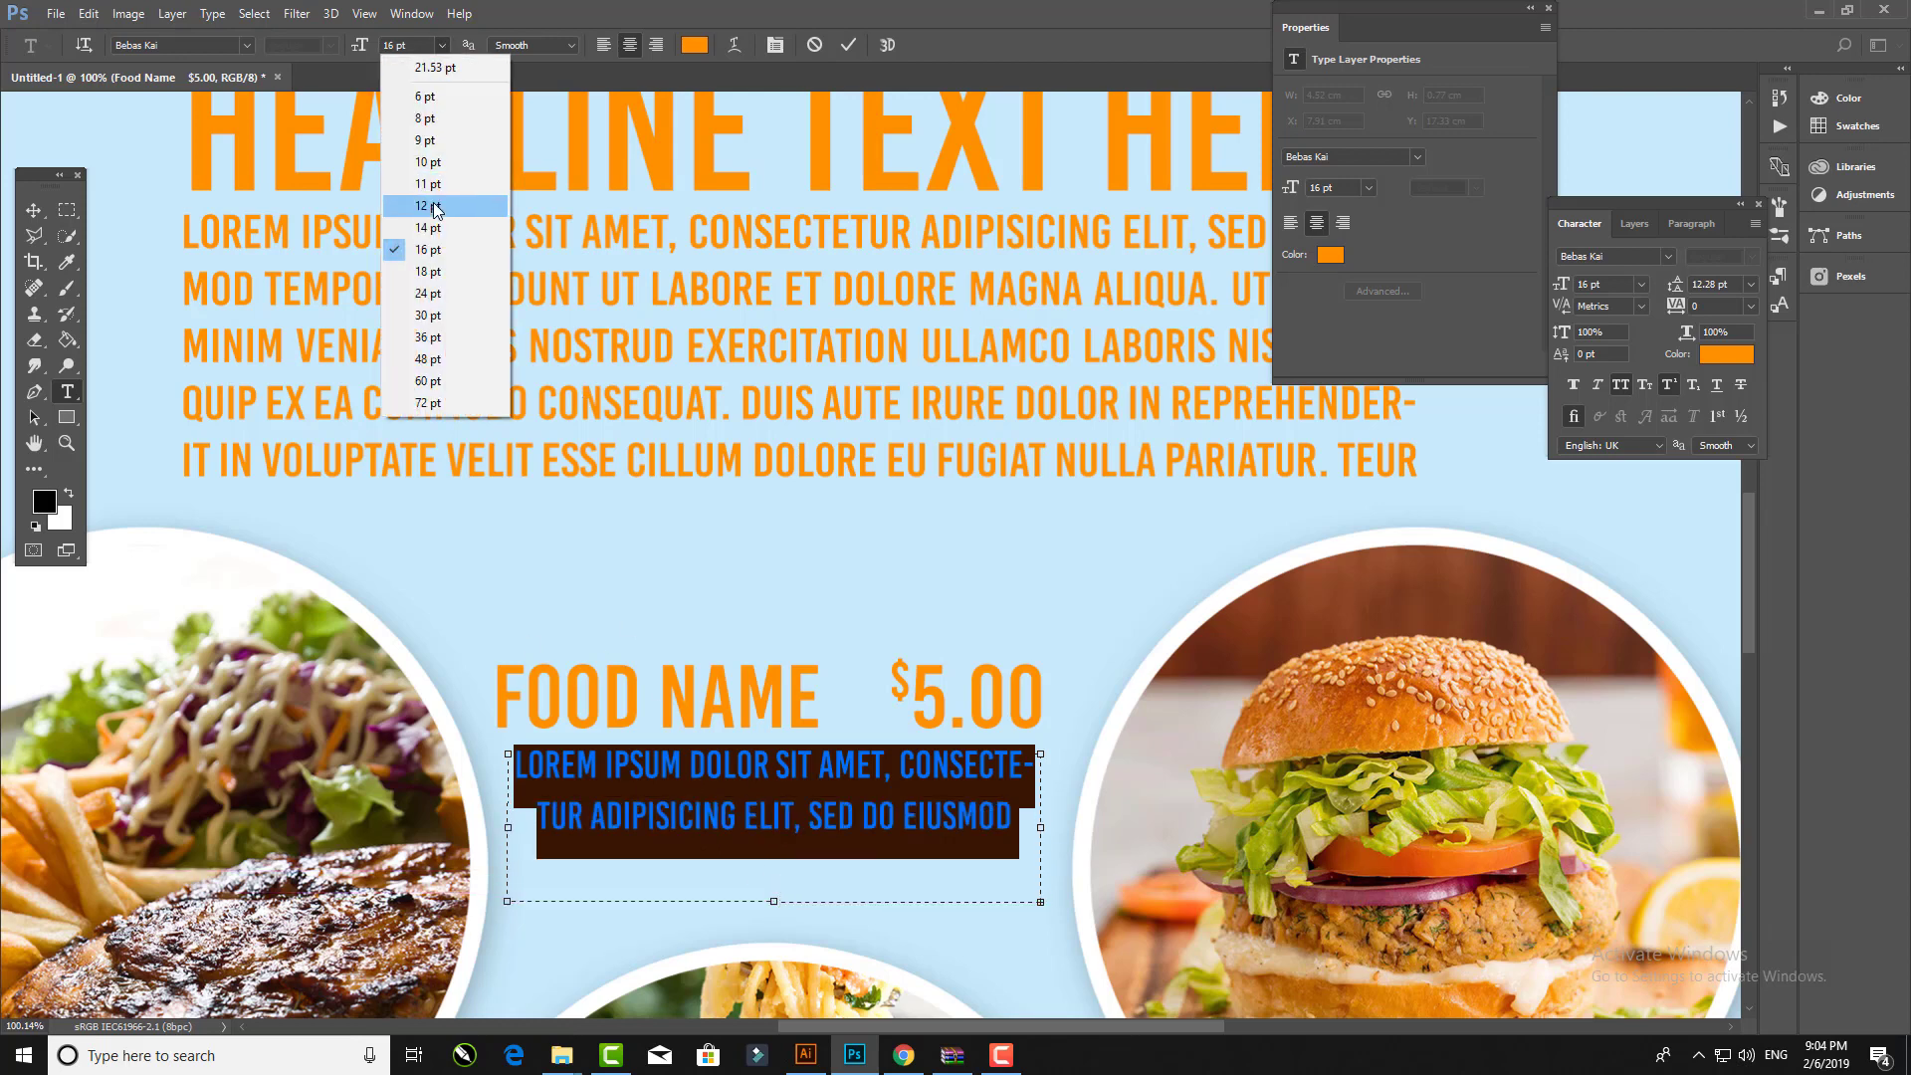
pyautogui.click(437, 207)
pyautogui.click(1752, 284)
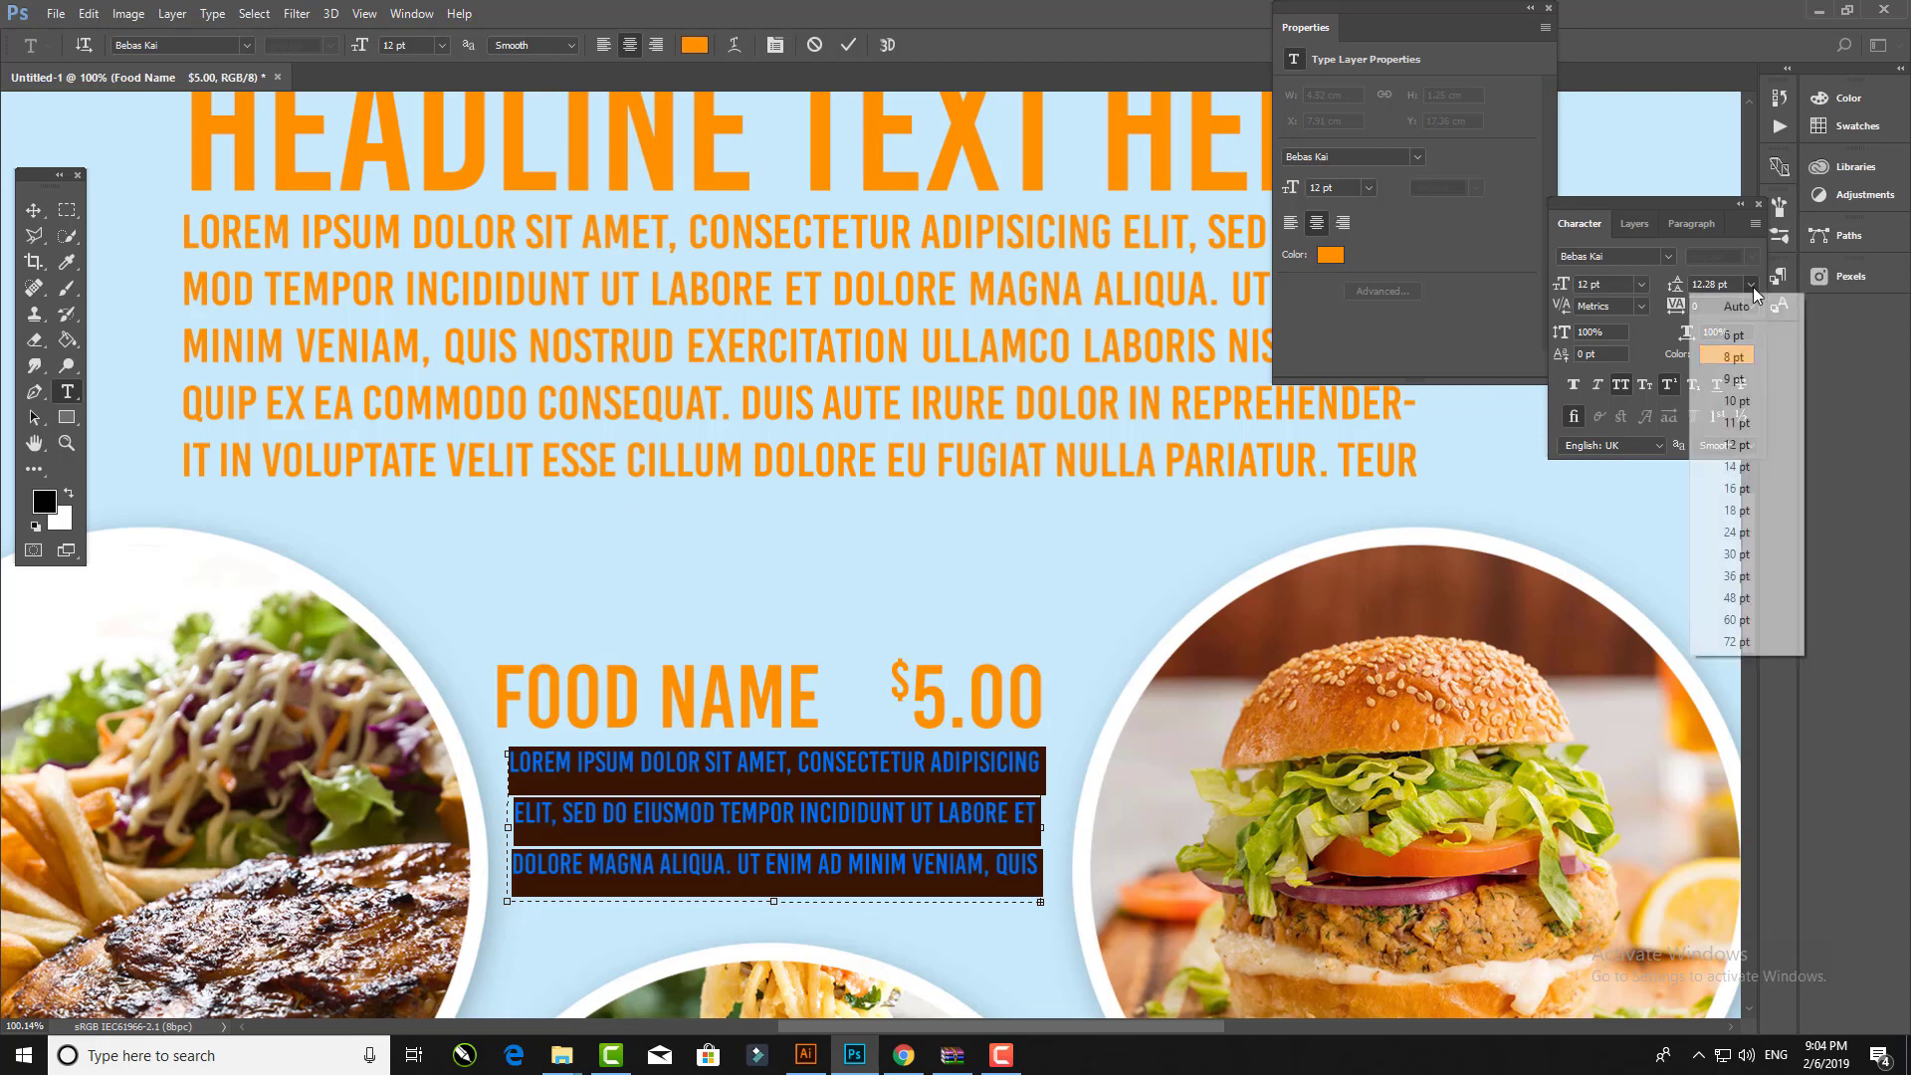
pyautogui.click(1751, 286)
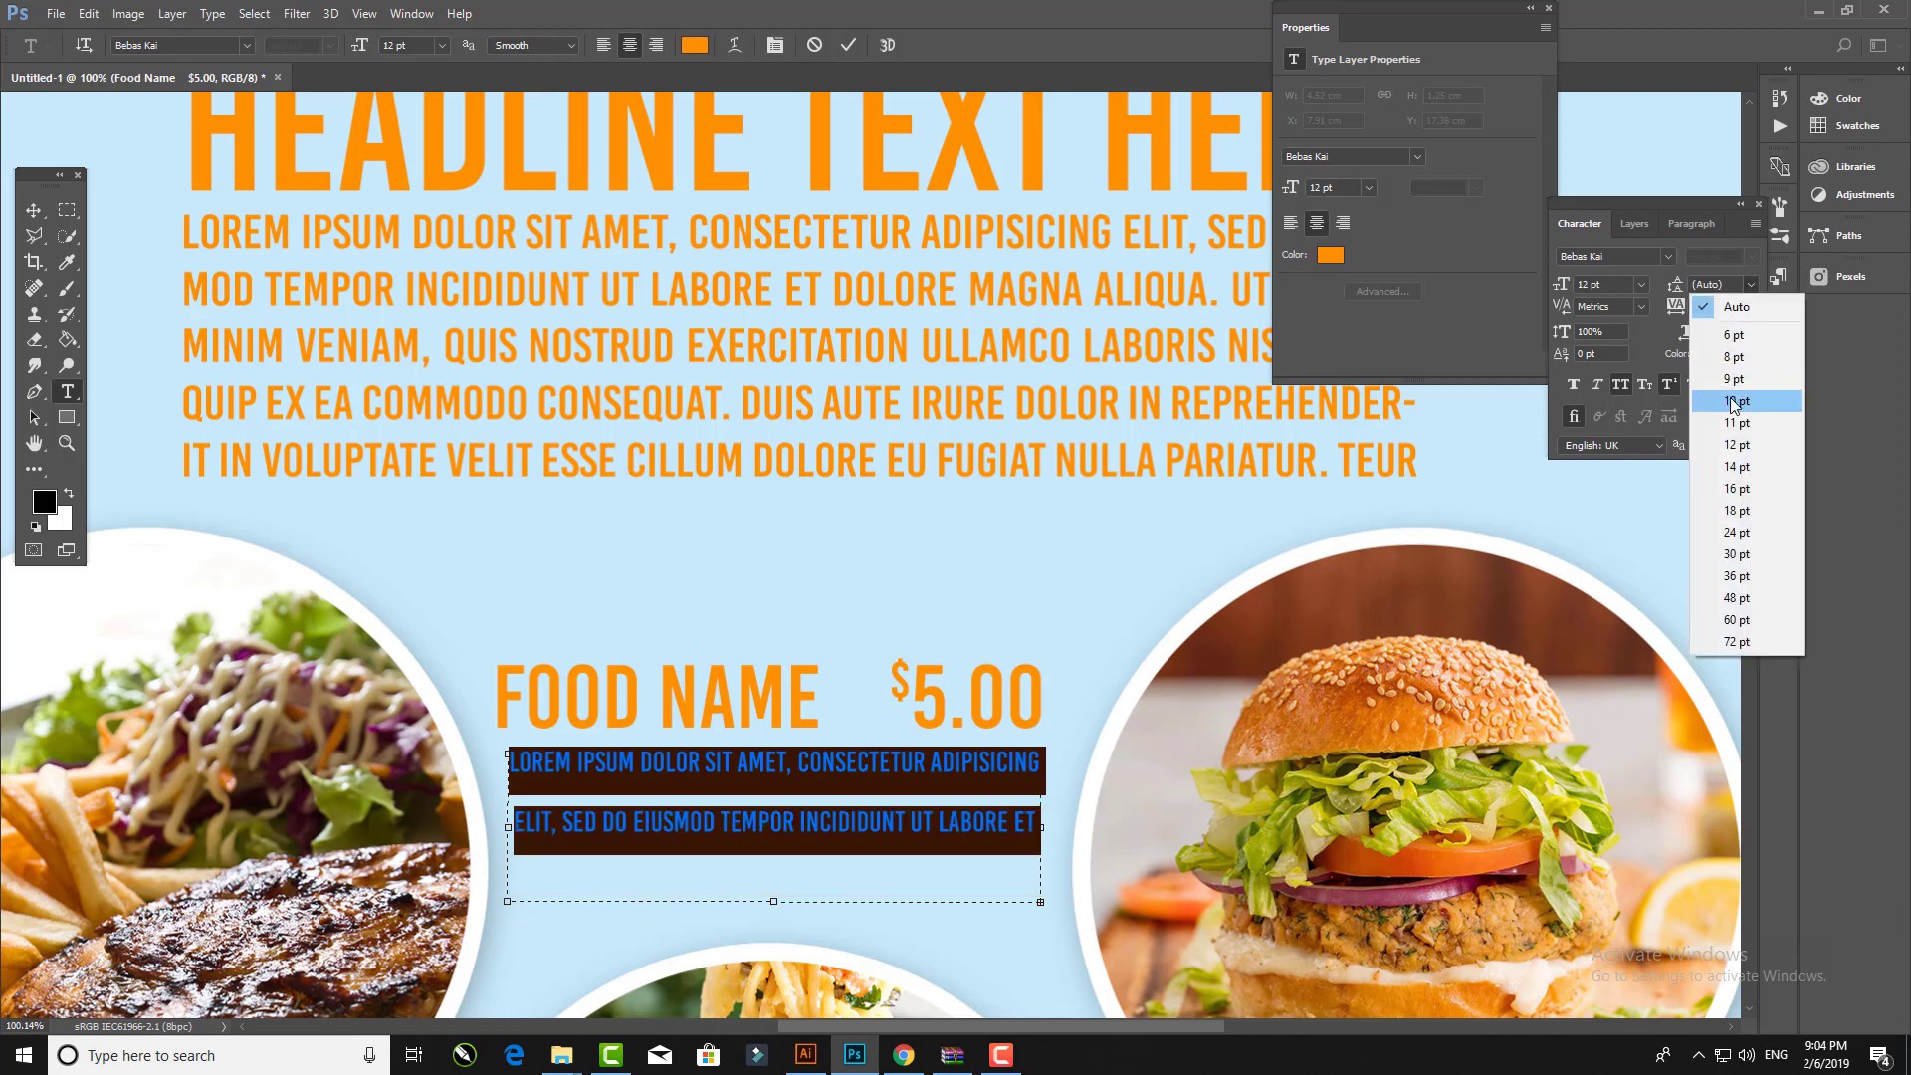
pyautogui.click(1732, 386)
pyautogui.press('Down')
pyautogui.press('Down')
pyautogui.press('Down')
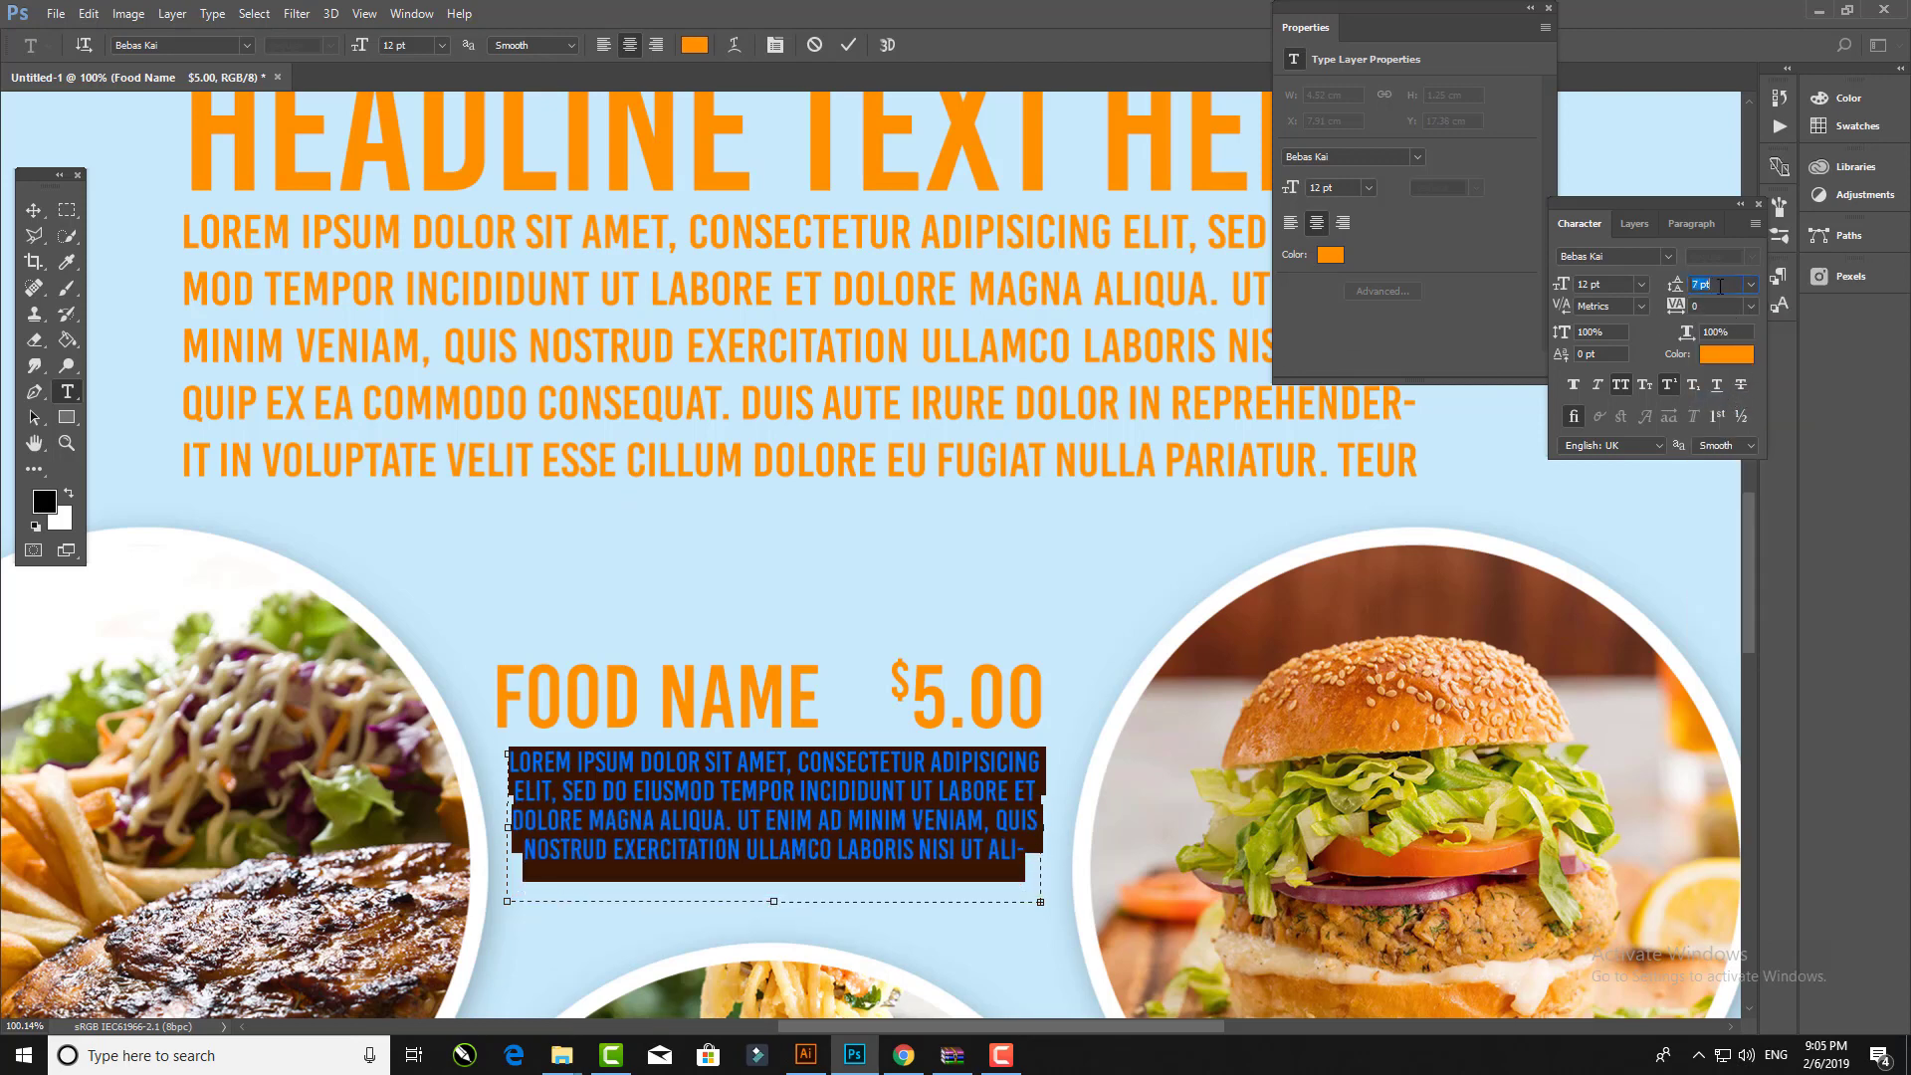
# Step: Apply Justify All alignment and black colour to the paragraph, then commit it
pyautogui.click(1690, 225)
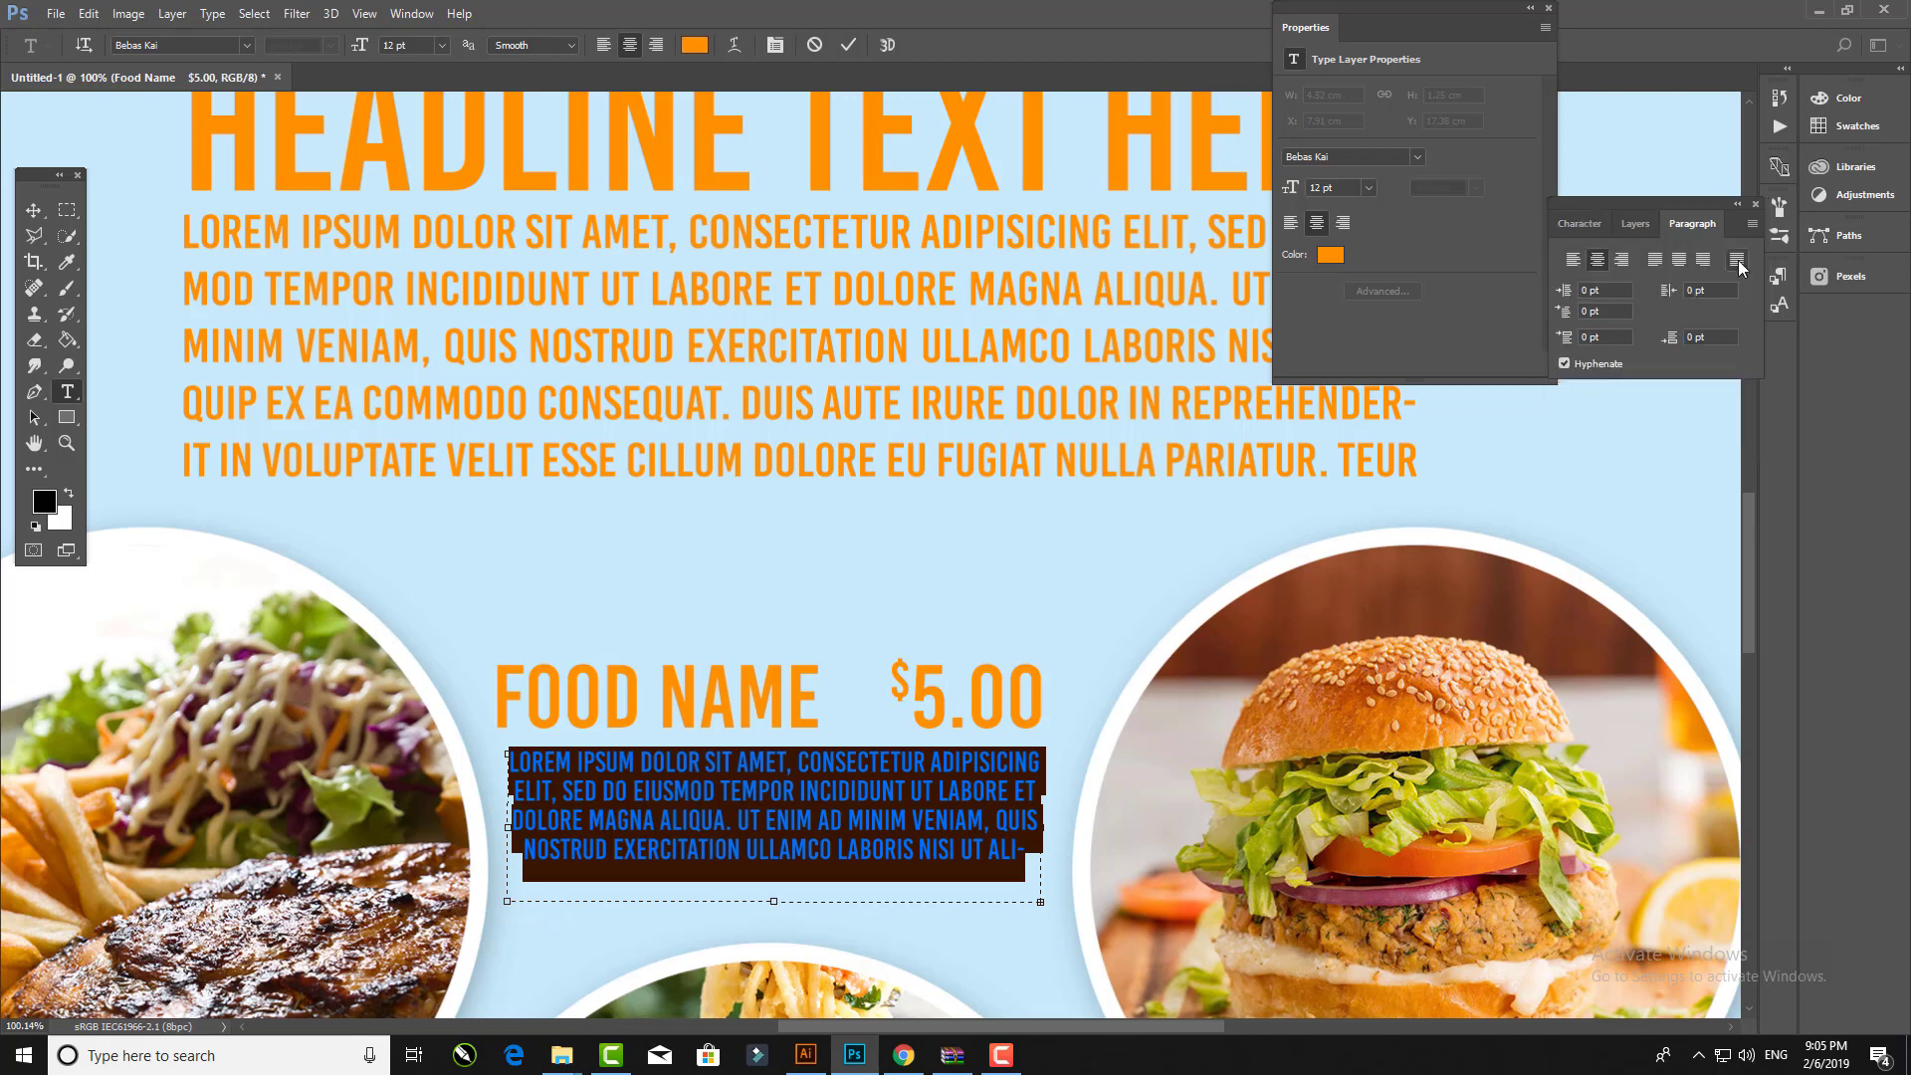
pyautogui.click(1737, 259)
pyautogui.click(694, 45)
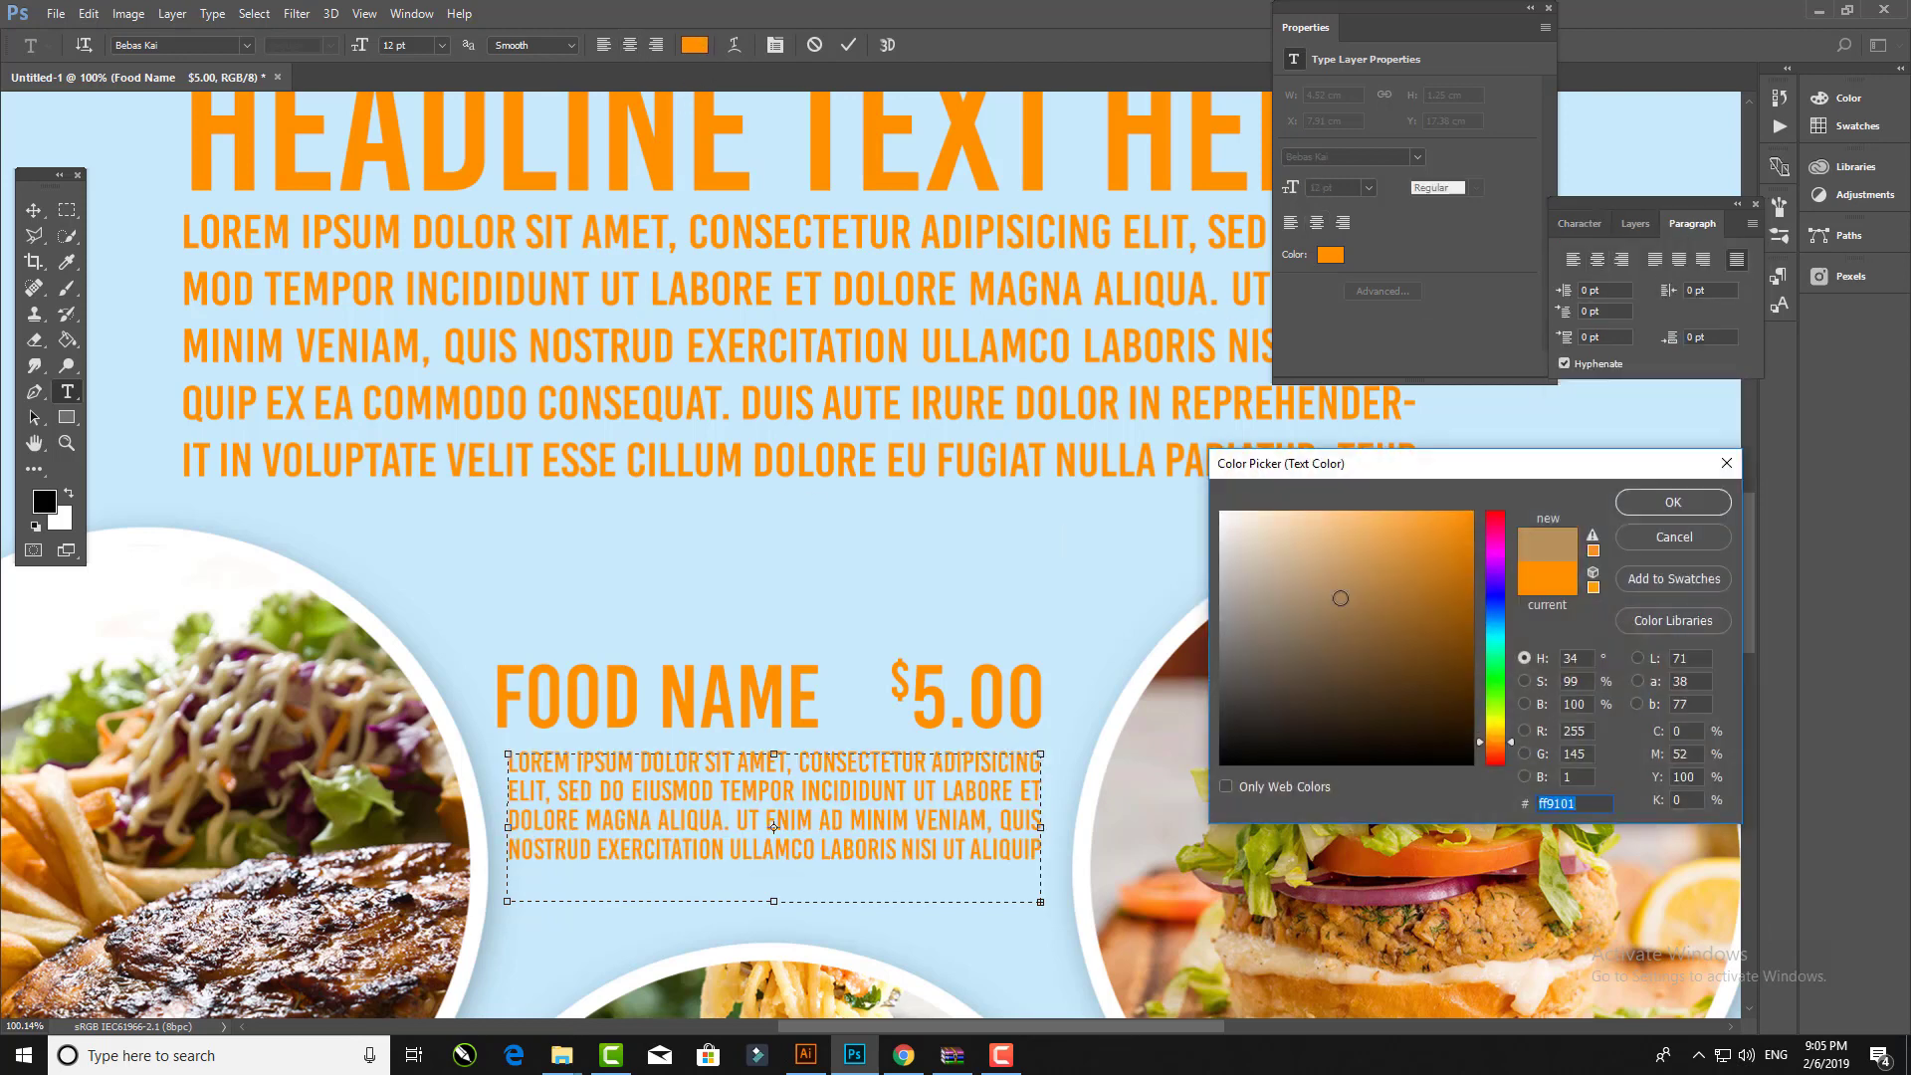
pyautogui.click(1245, 826)
pyautogui.click(1672, 519)
pyautogui.click(36, 214)
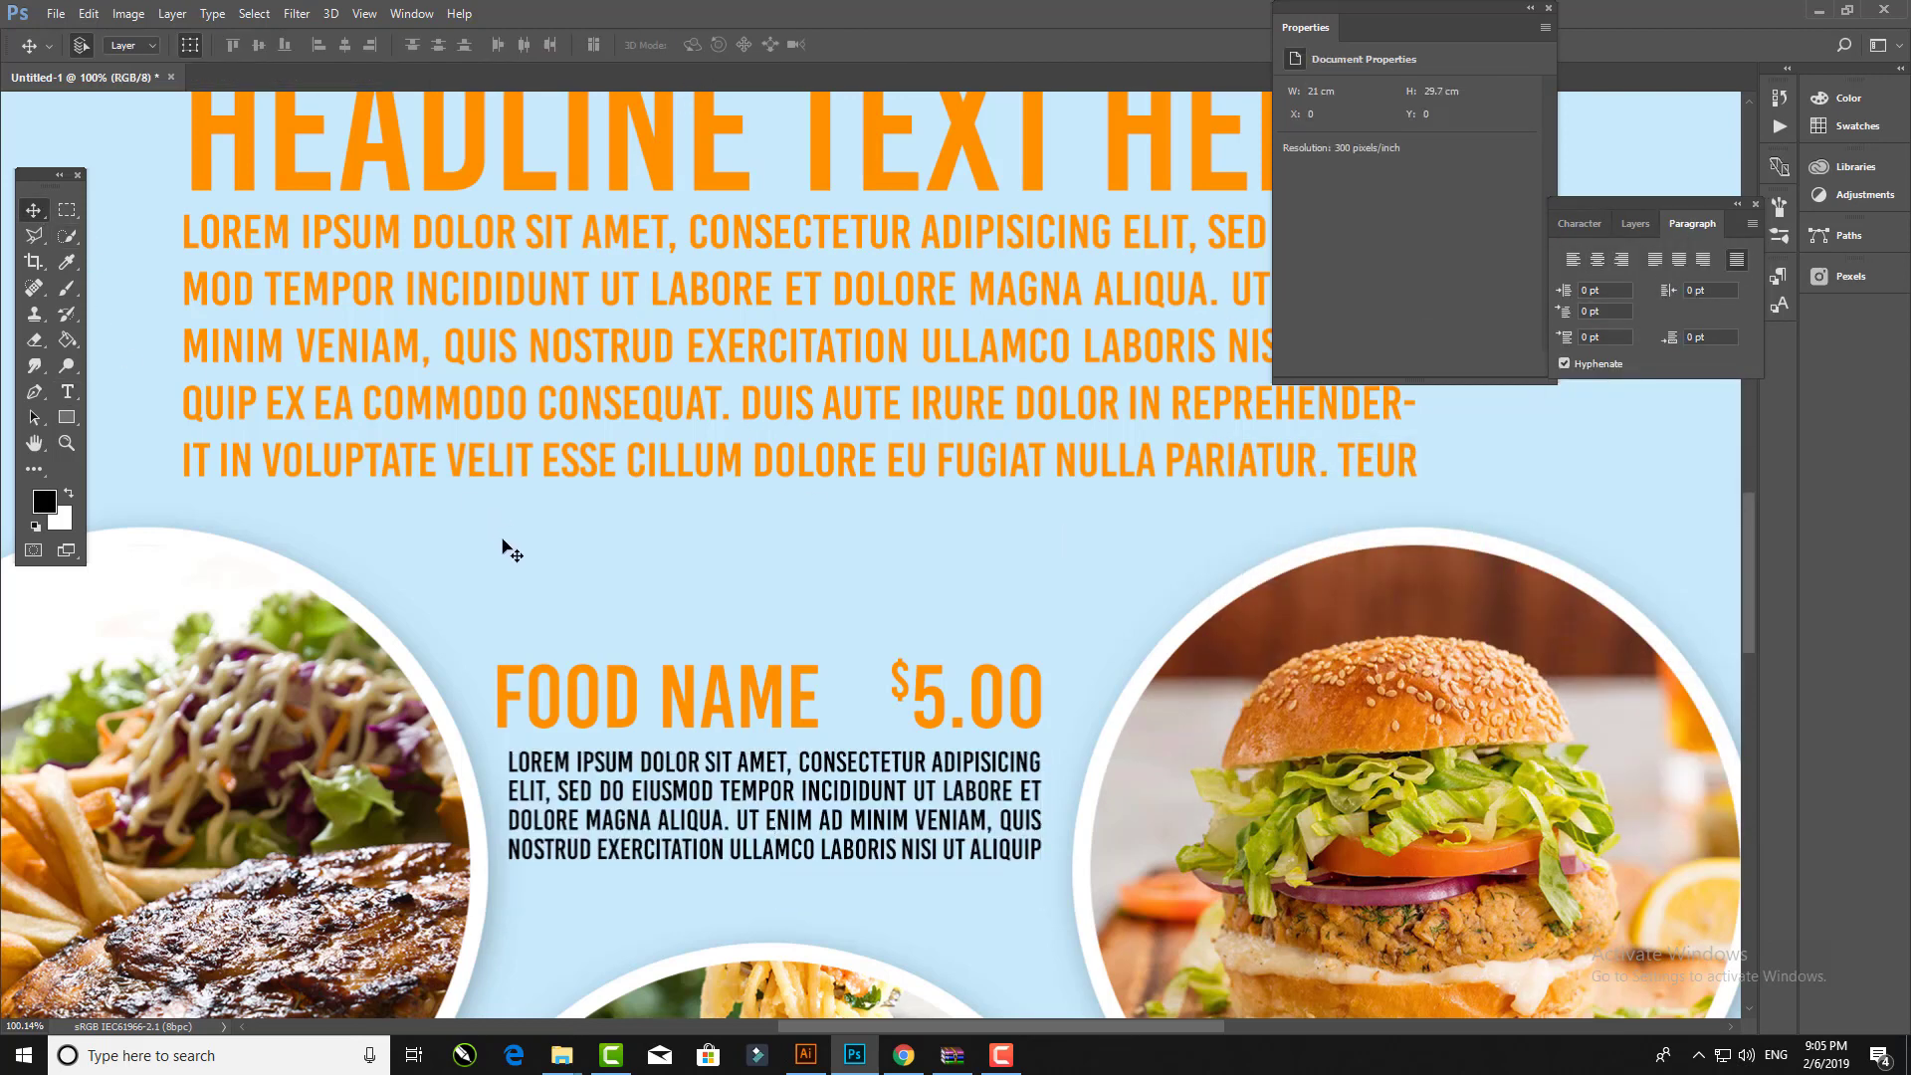
pyautogui.scroll(-5, 636, 661)
# Step: Duplicate the FOOD NAME $5.00 and lorem ipsum layers and move the copy below the burger
pyautogui.click(664, 679)
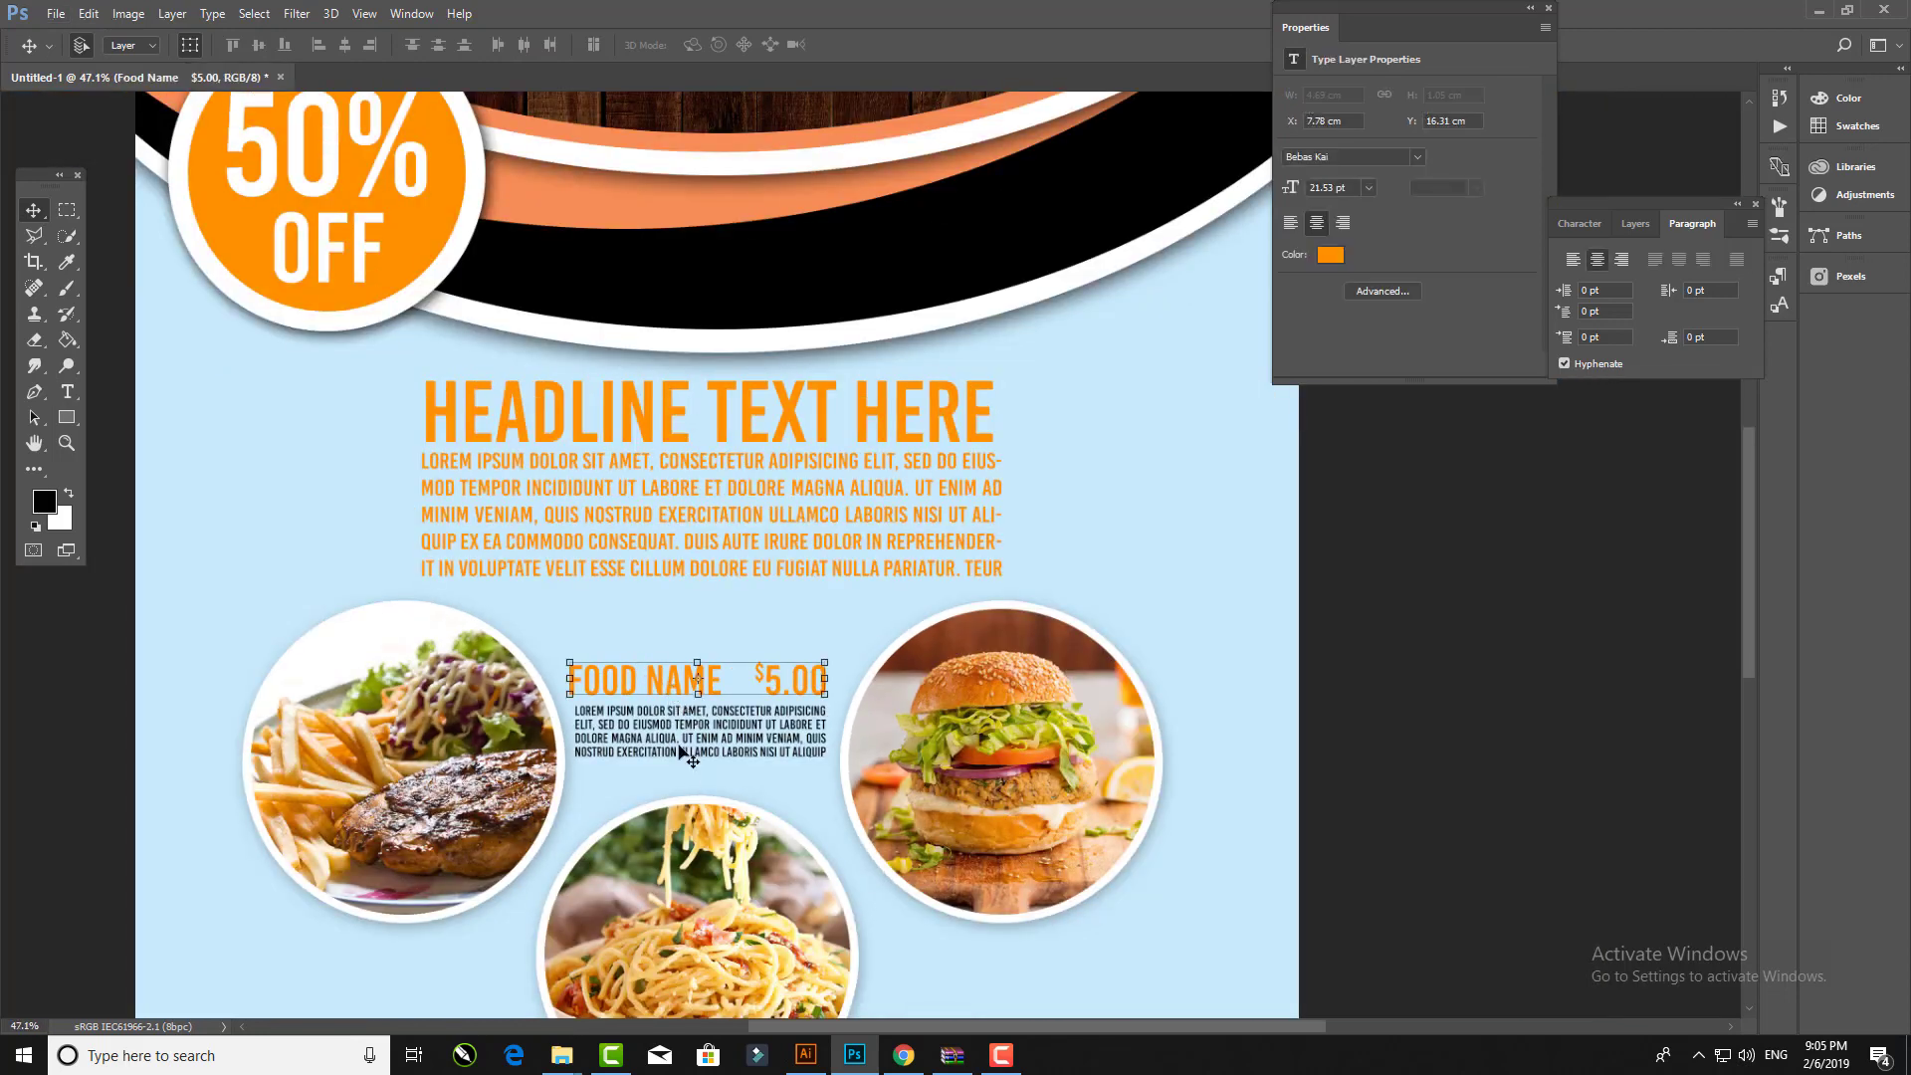
pyautogui.keyDown('shift'); pyautogui.click(787, 730); pyautogui.keyUp('shift')
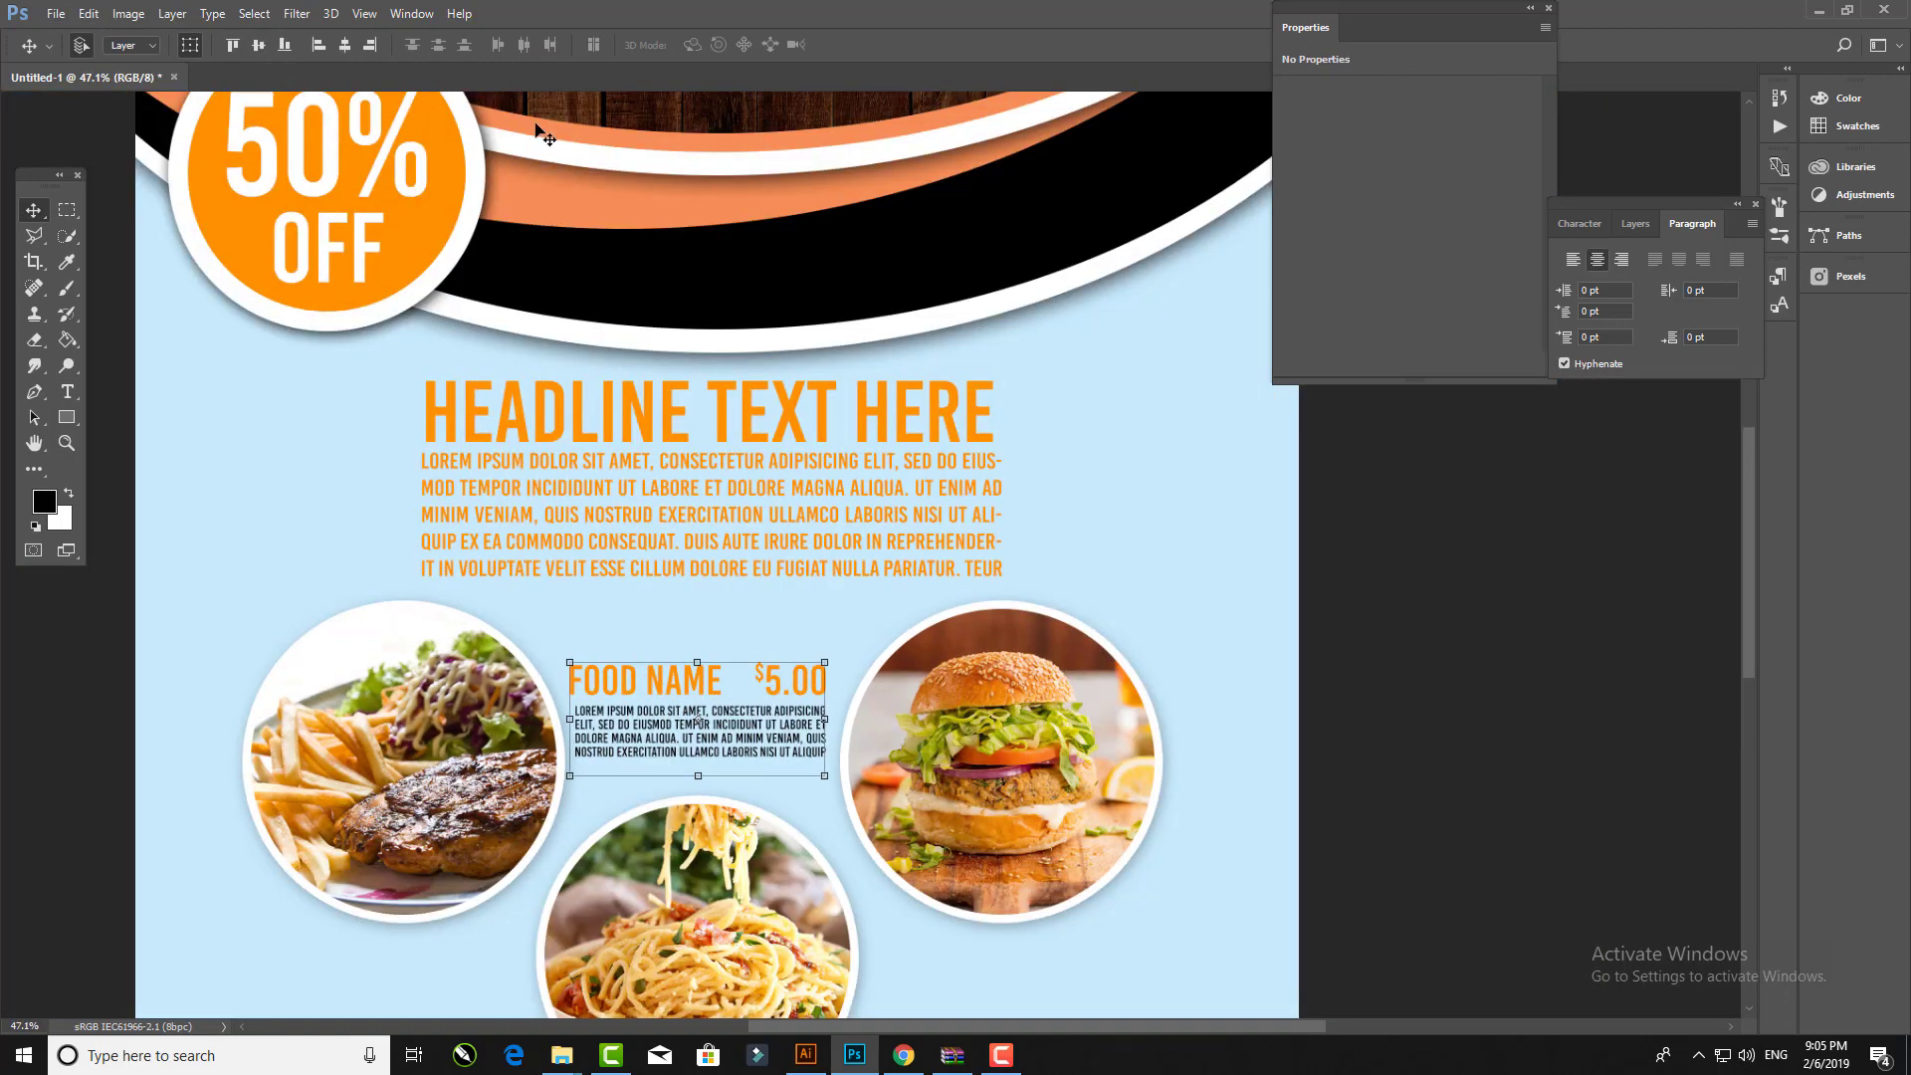
pyautogui.scroll(-2, 728, 611)
pyautogui.scroll(-2, 728, 611)
pyautogui.press('F7')
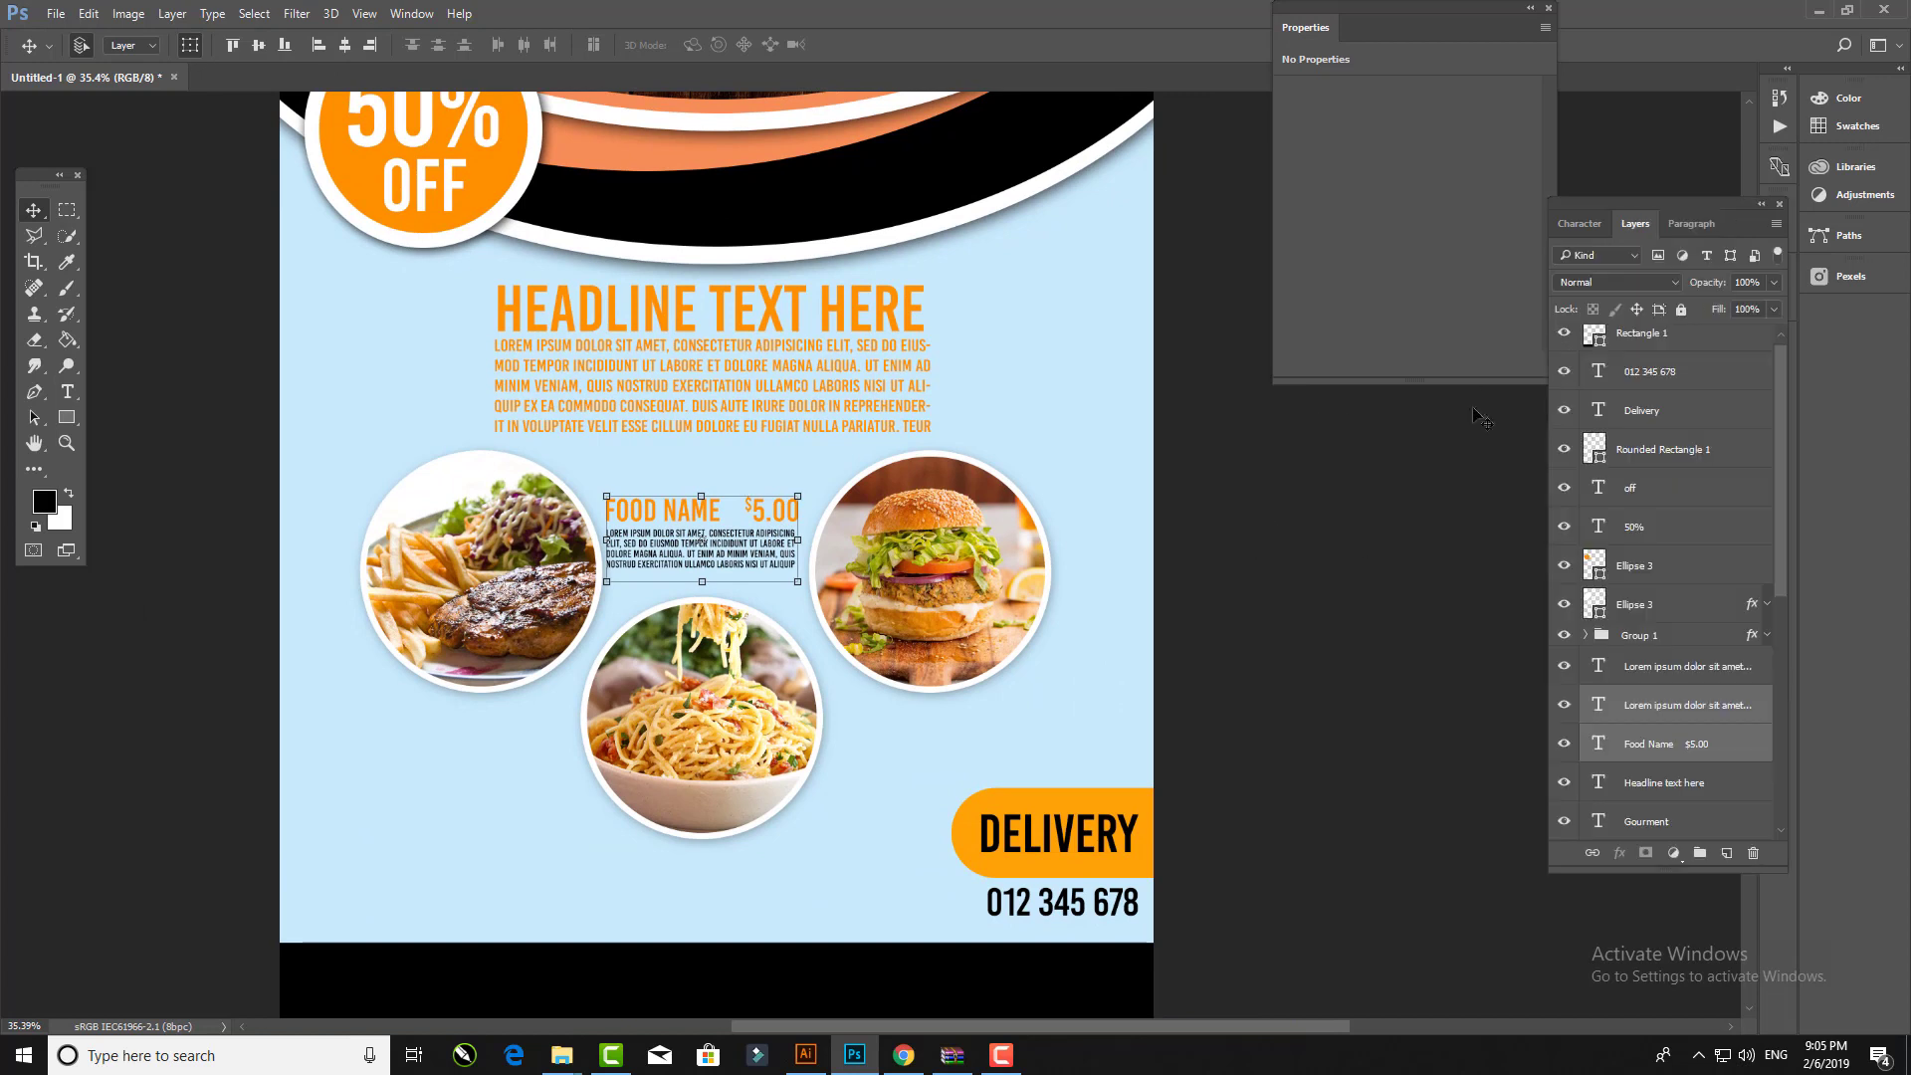
pyautogui.click(1549, 9)
pyautogui.moveTo(1666, 742); pyautogui.dragTo(1727, 853)
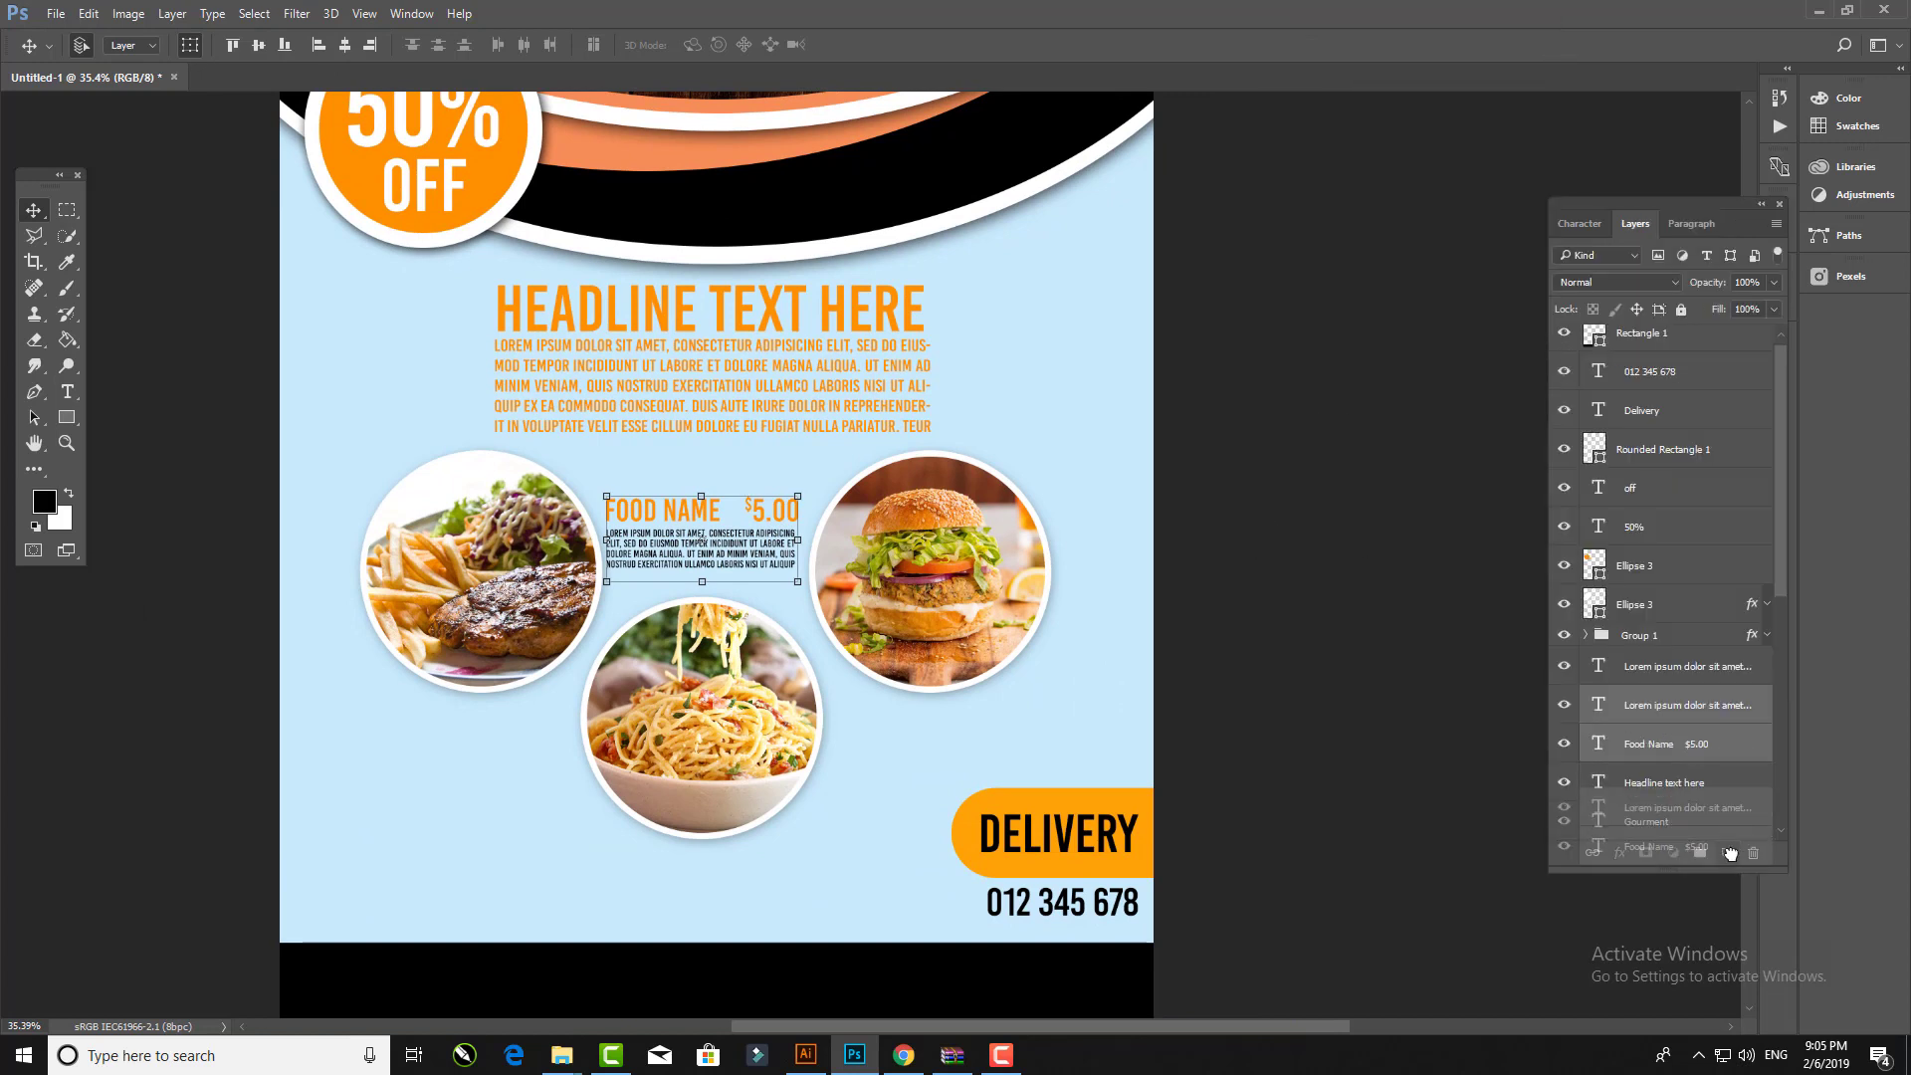
pyautogui.moveTo(772, 546); pyautogui.dragTo(1036, 745)
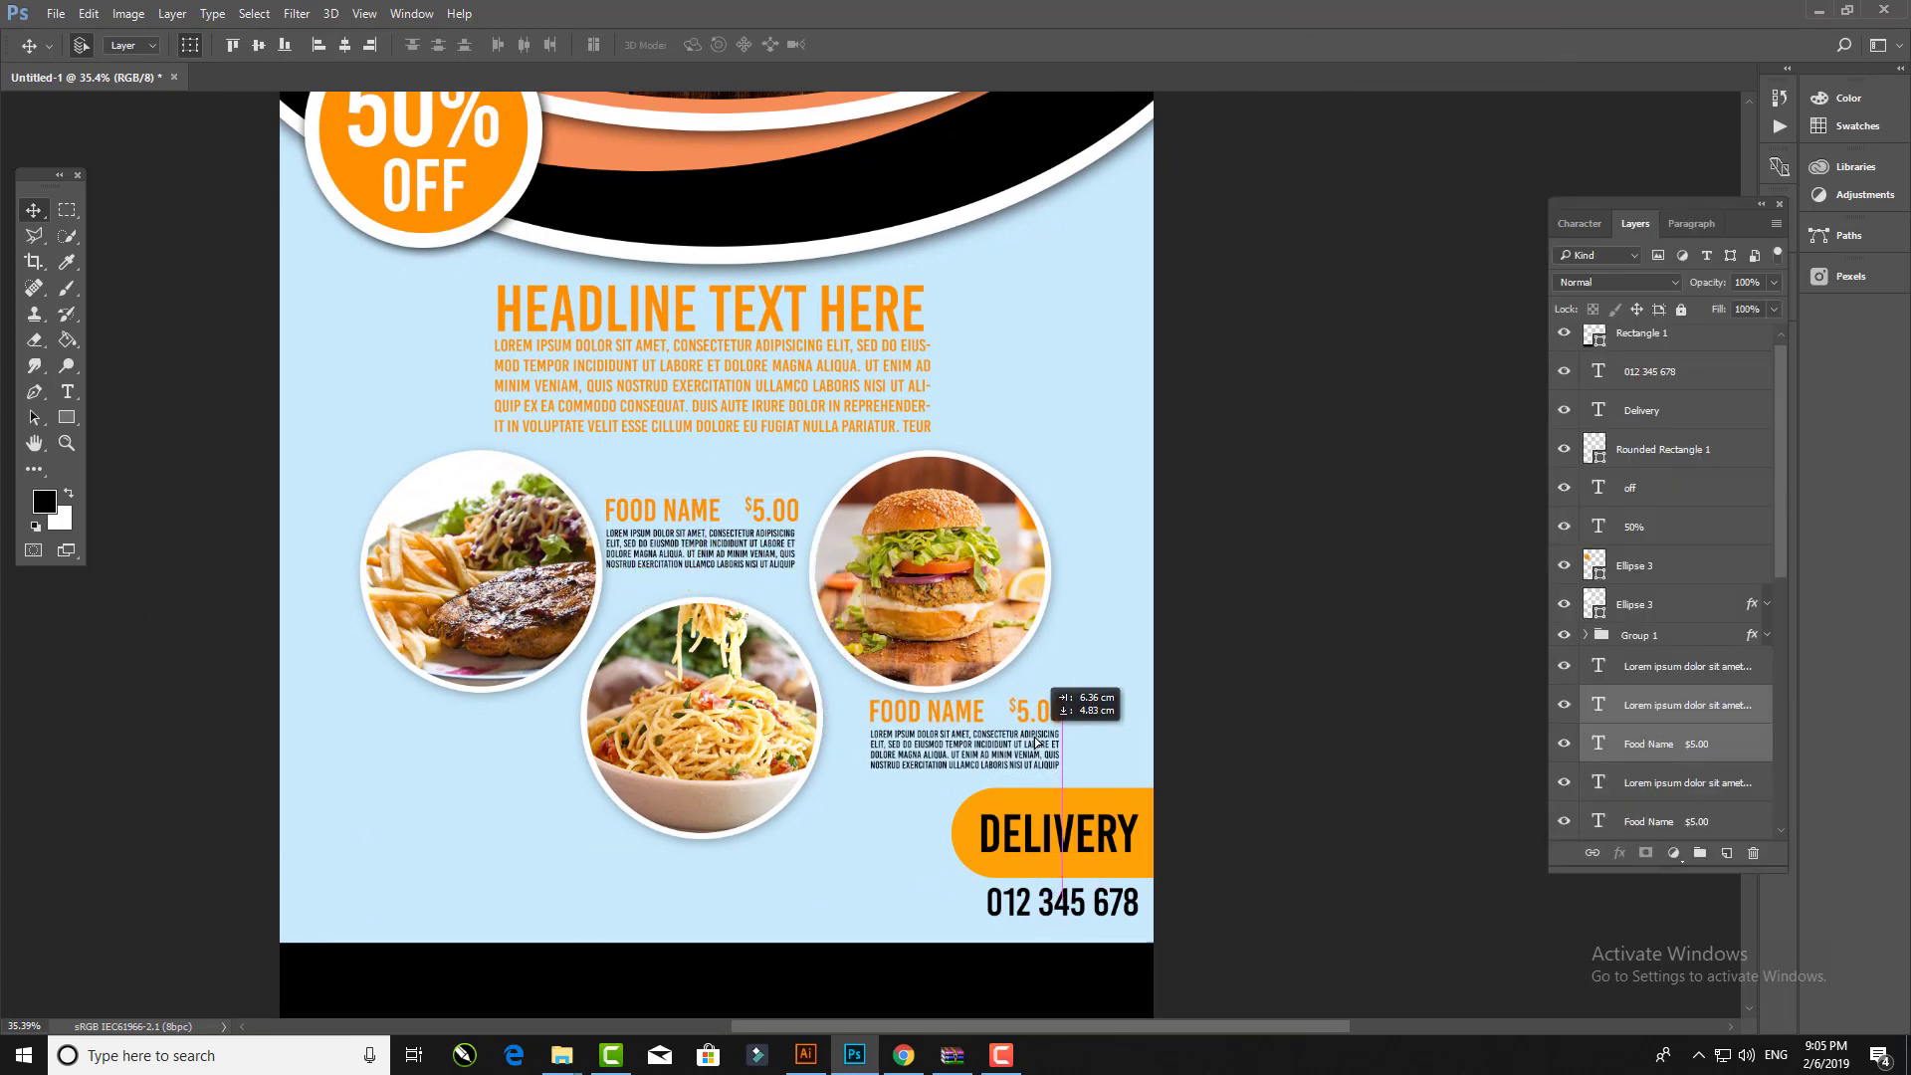
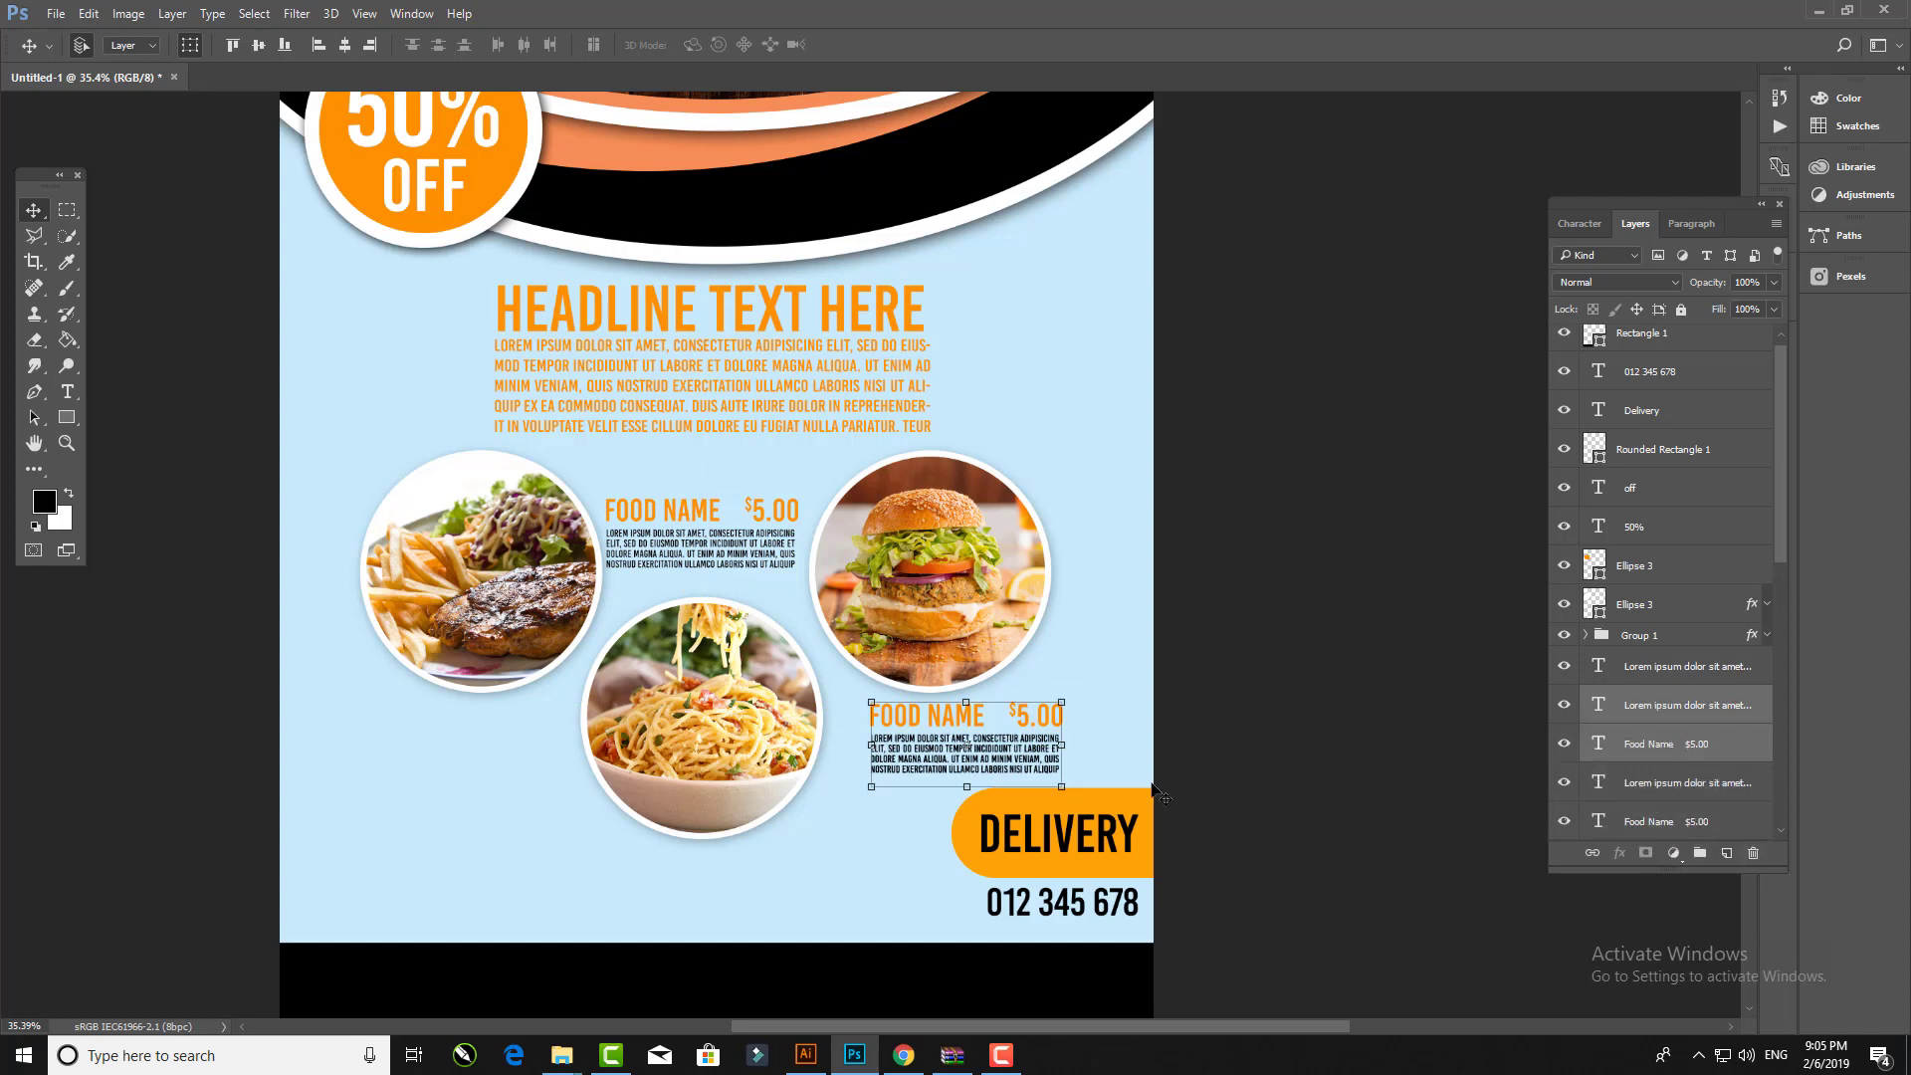
# Step: Duplicate the FOOD NAME price block and place the copy under the steak circle
pyautogui.moveTo(907, 728); pyautogui.dragTo(398, 745)
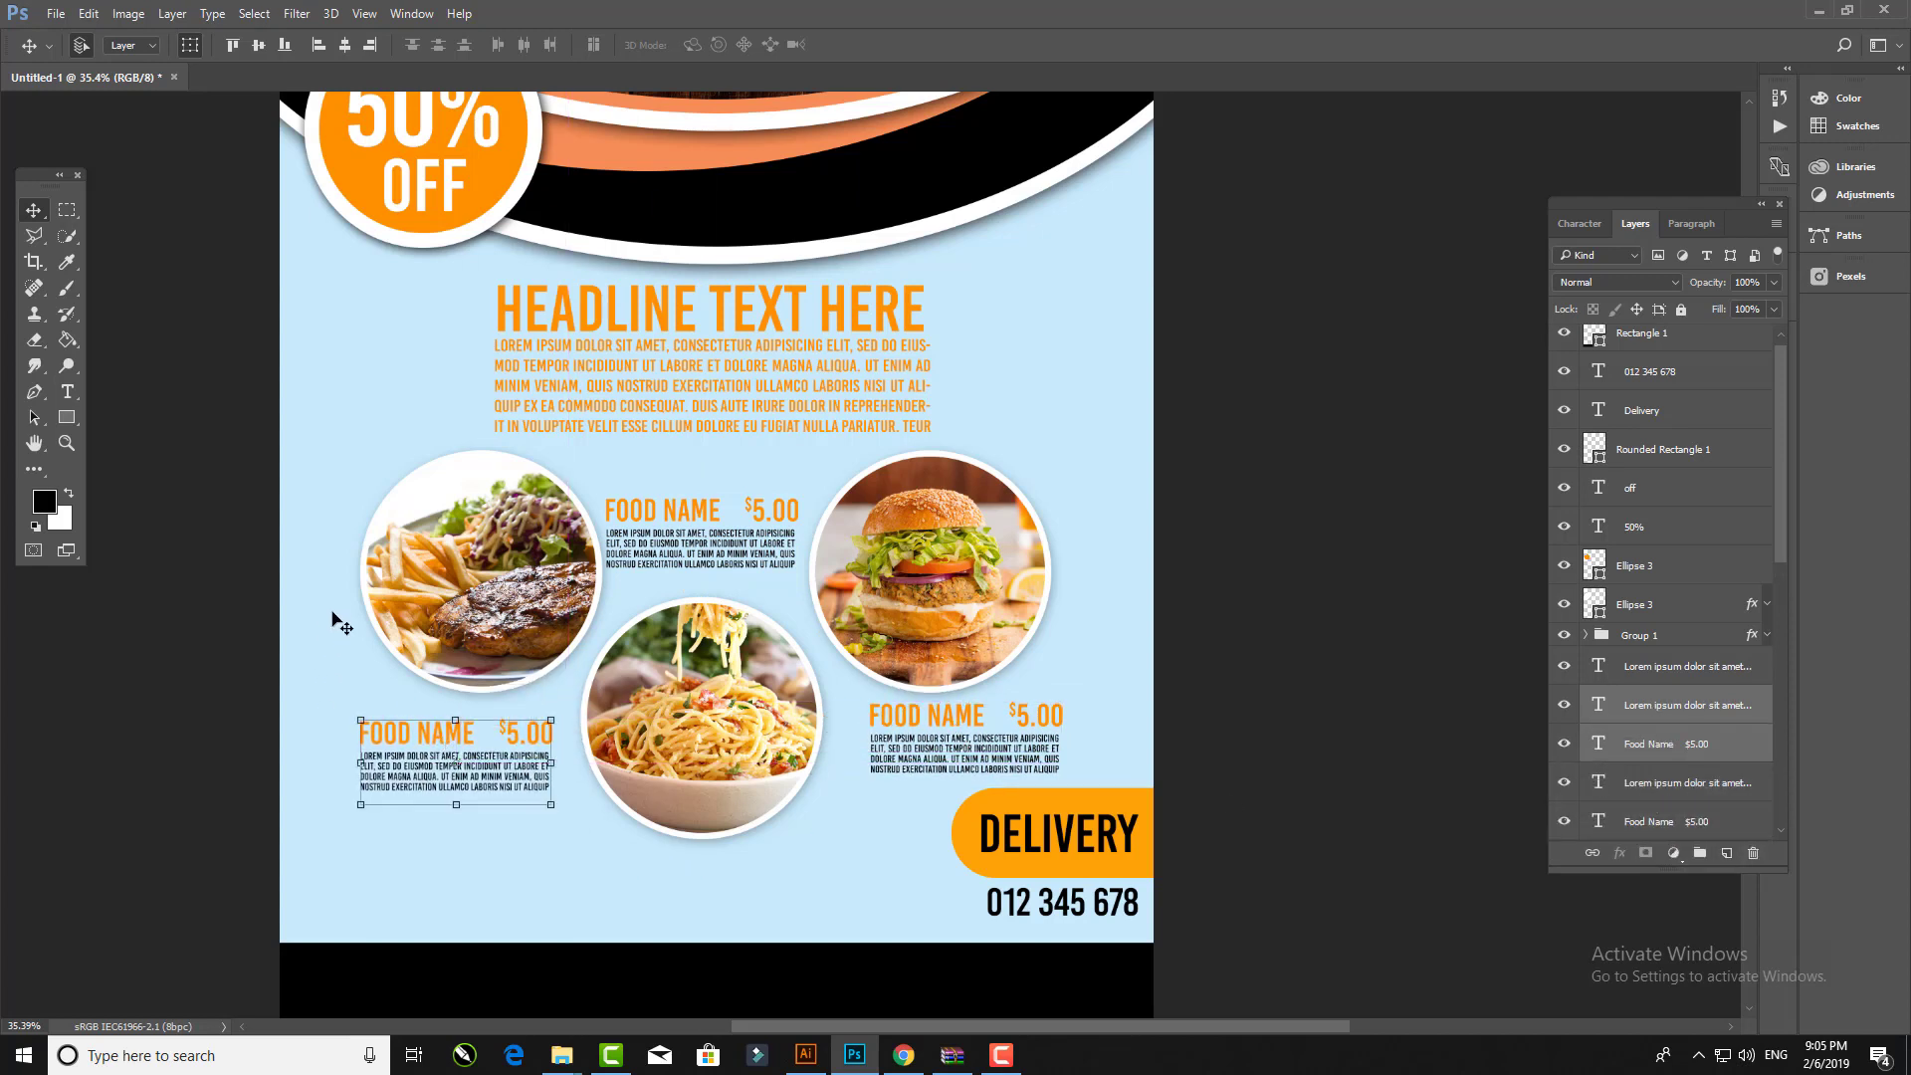
pyautogui.moveTo(310, 543)
pyautogui.mouseDown()
pyautogui.moveTo(438, 629)
pyautogui.moveTo(407, 629)
pyautogui.mouseUp()
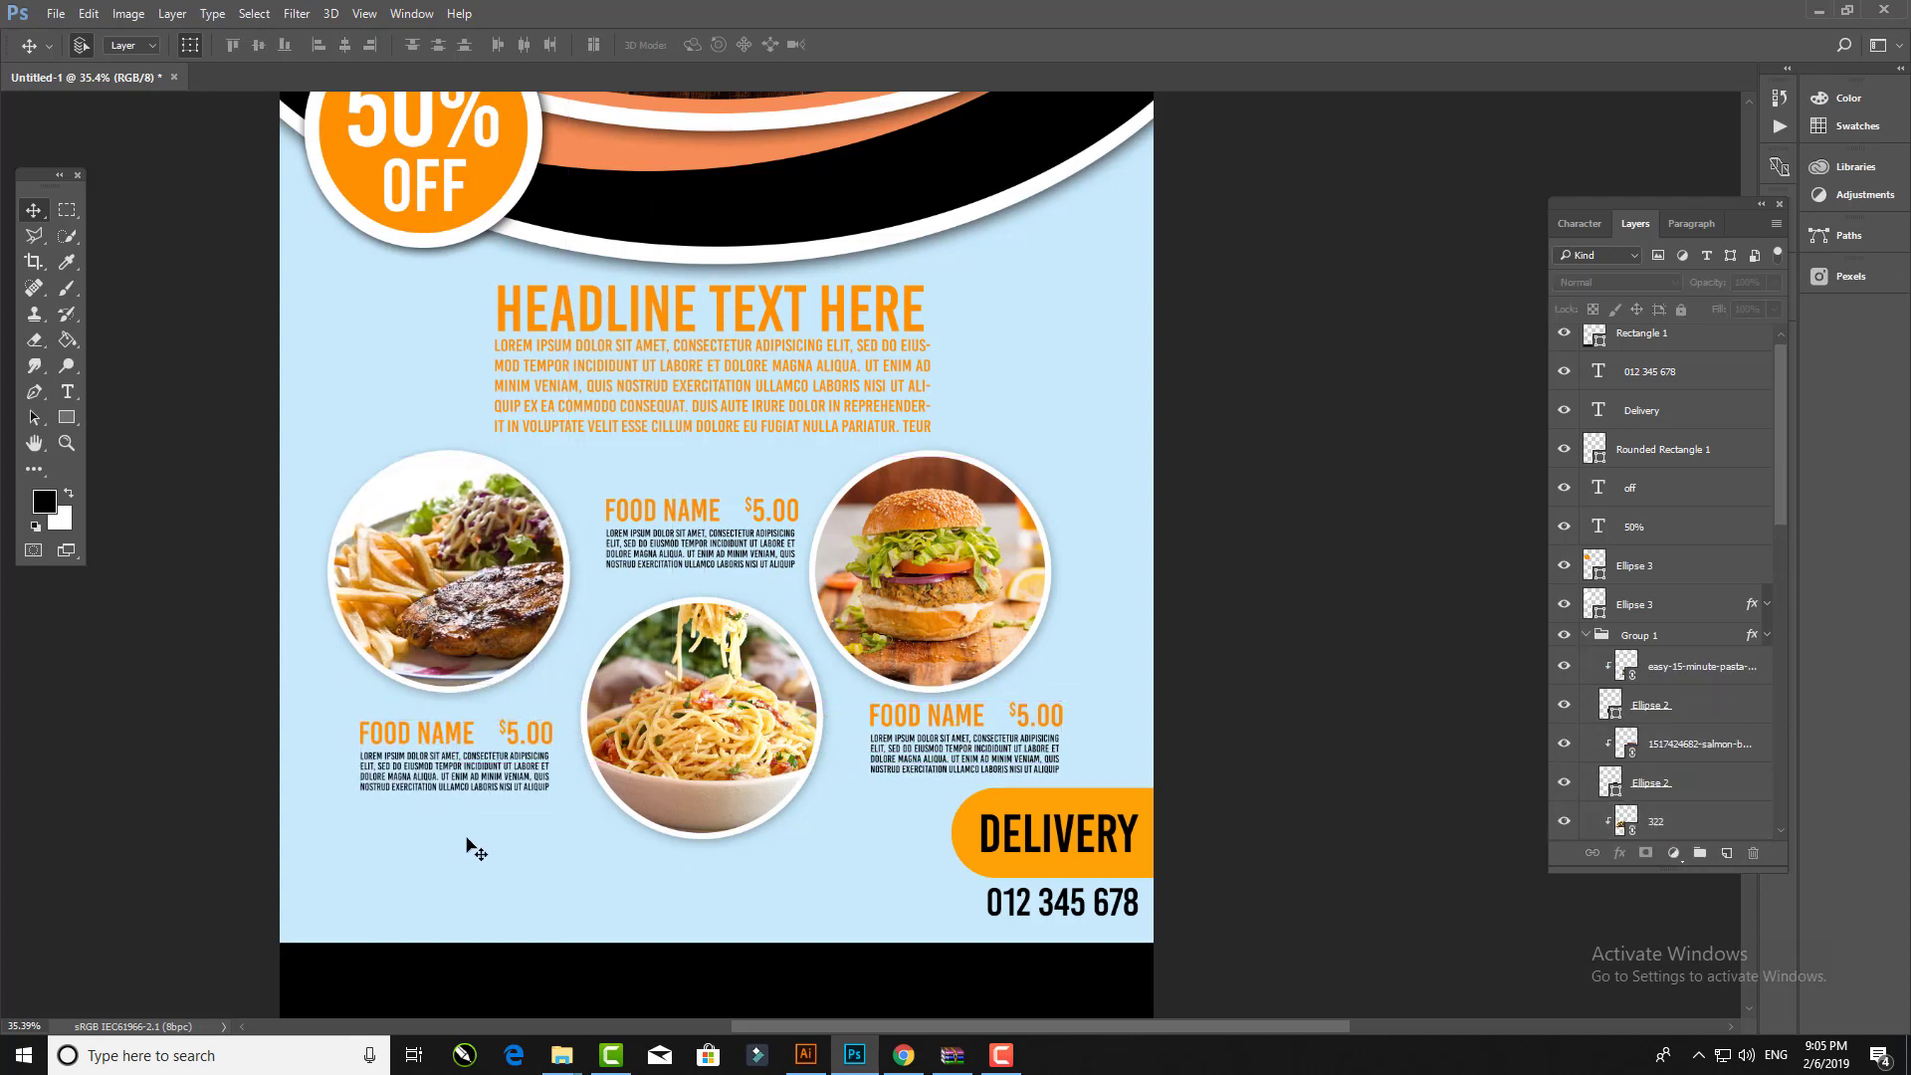
pyautogui.moveTo(456, 871); pyautogui.dragTo(343, 701)
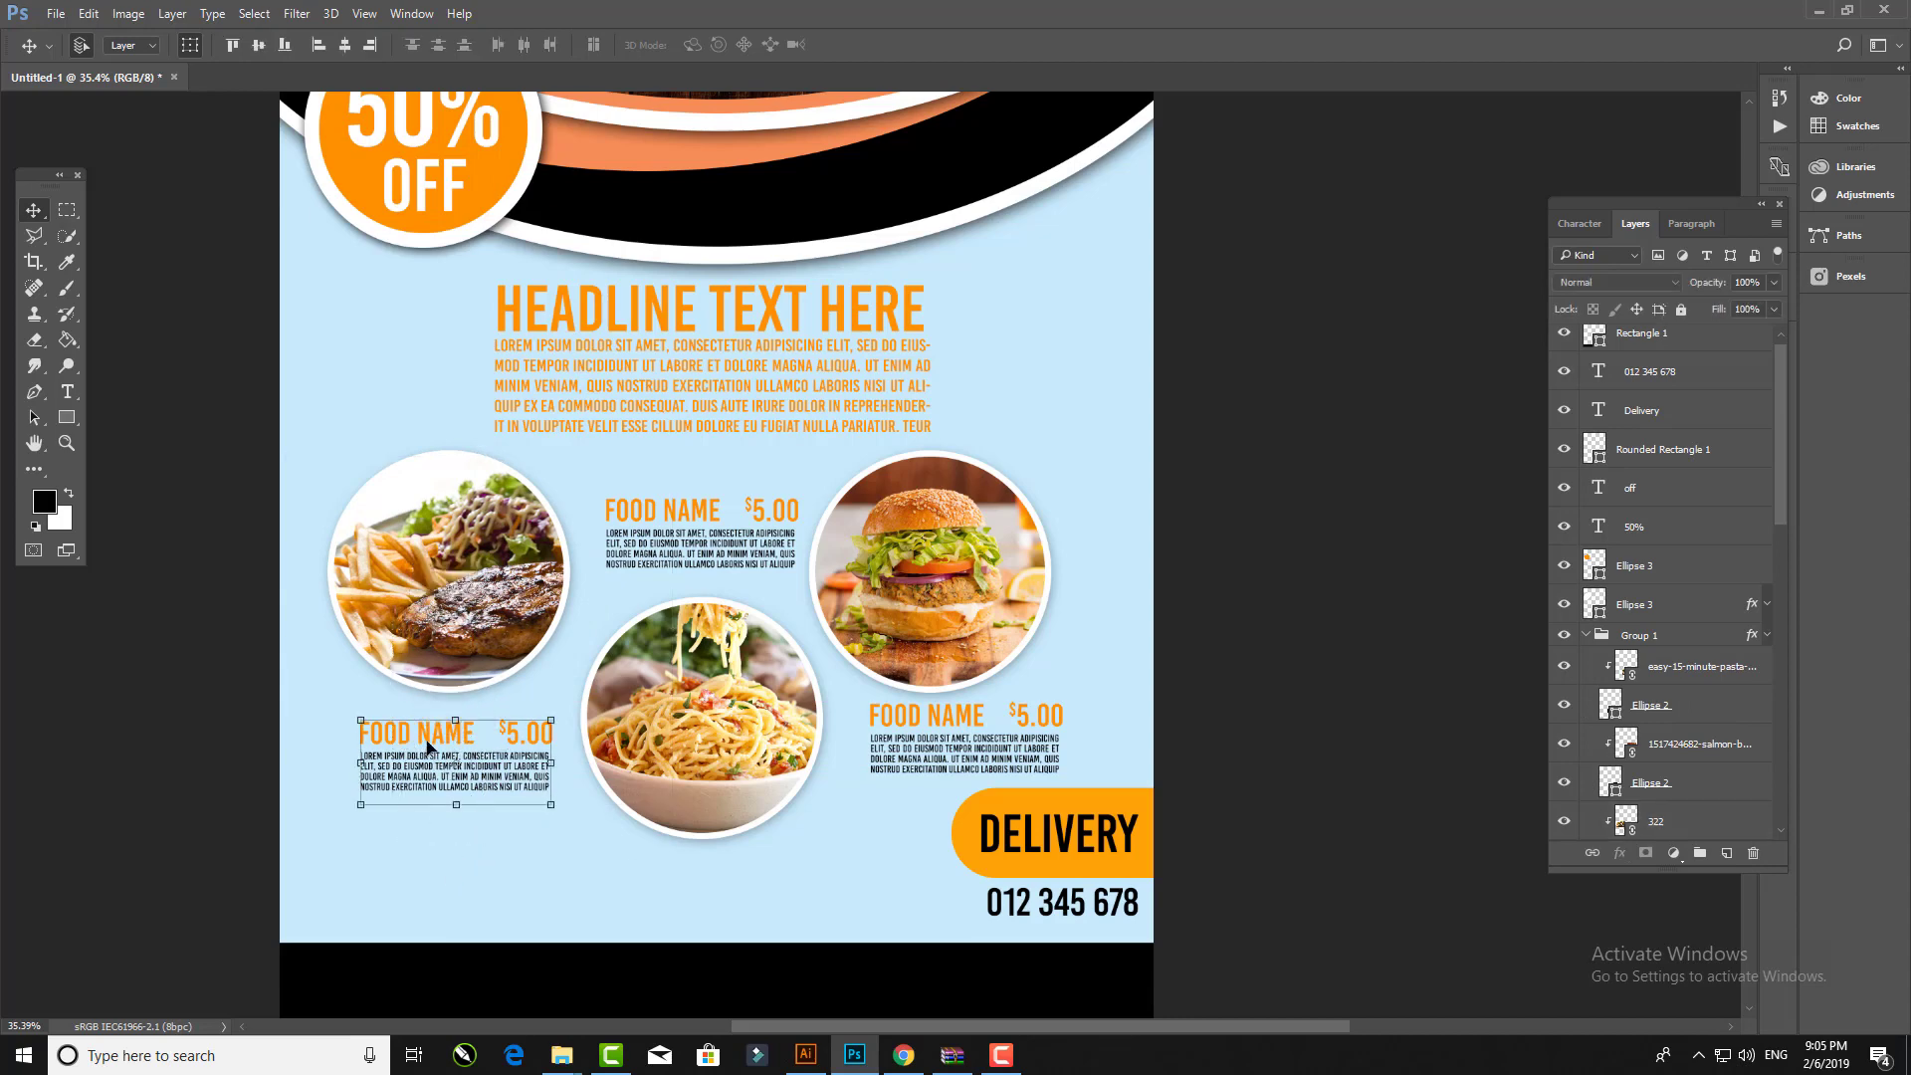
pyautogui.moveTo(502, 761); pyautogui.dragTo(477, 761)
pyautogui.click(496, 826)
# Step: Move the pasta photo circle slightly lower
pyautogui.click(687, 811)
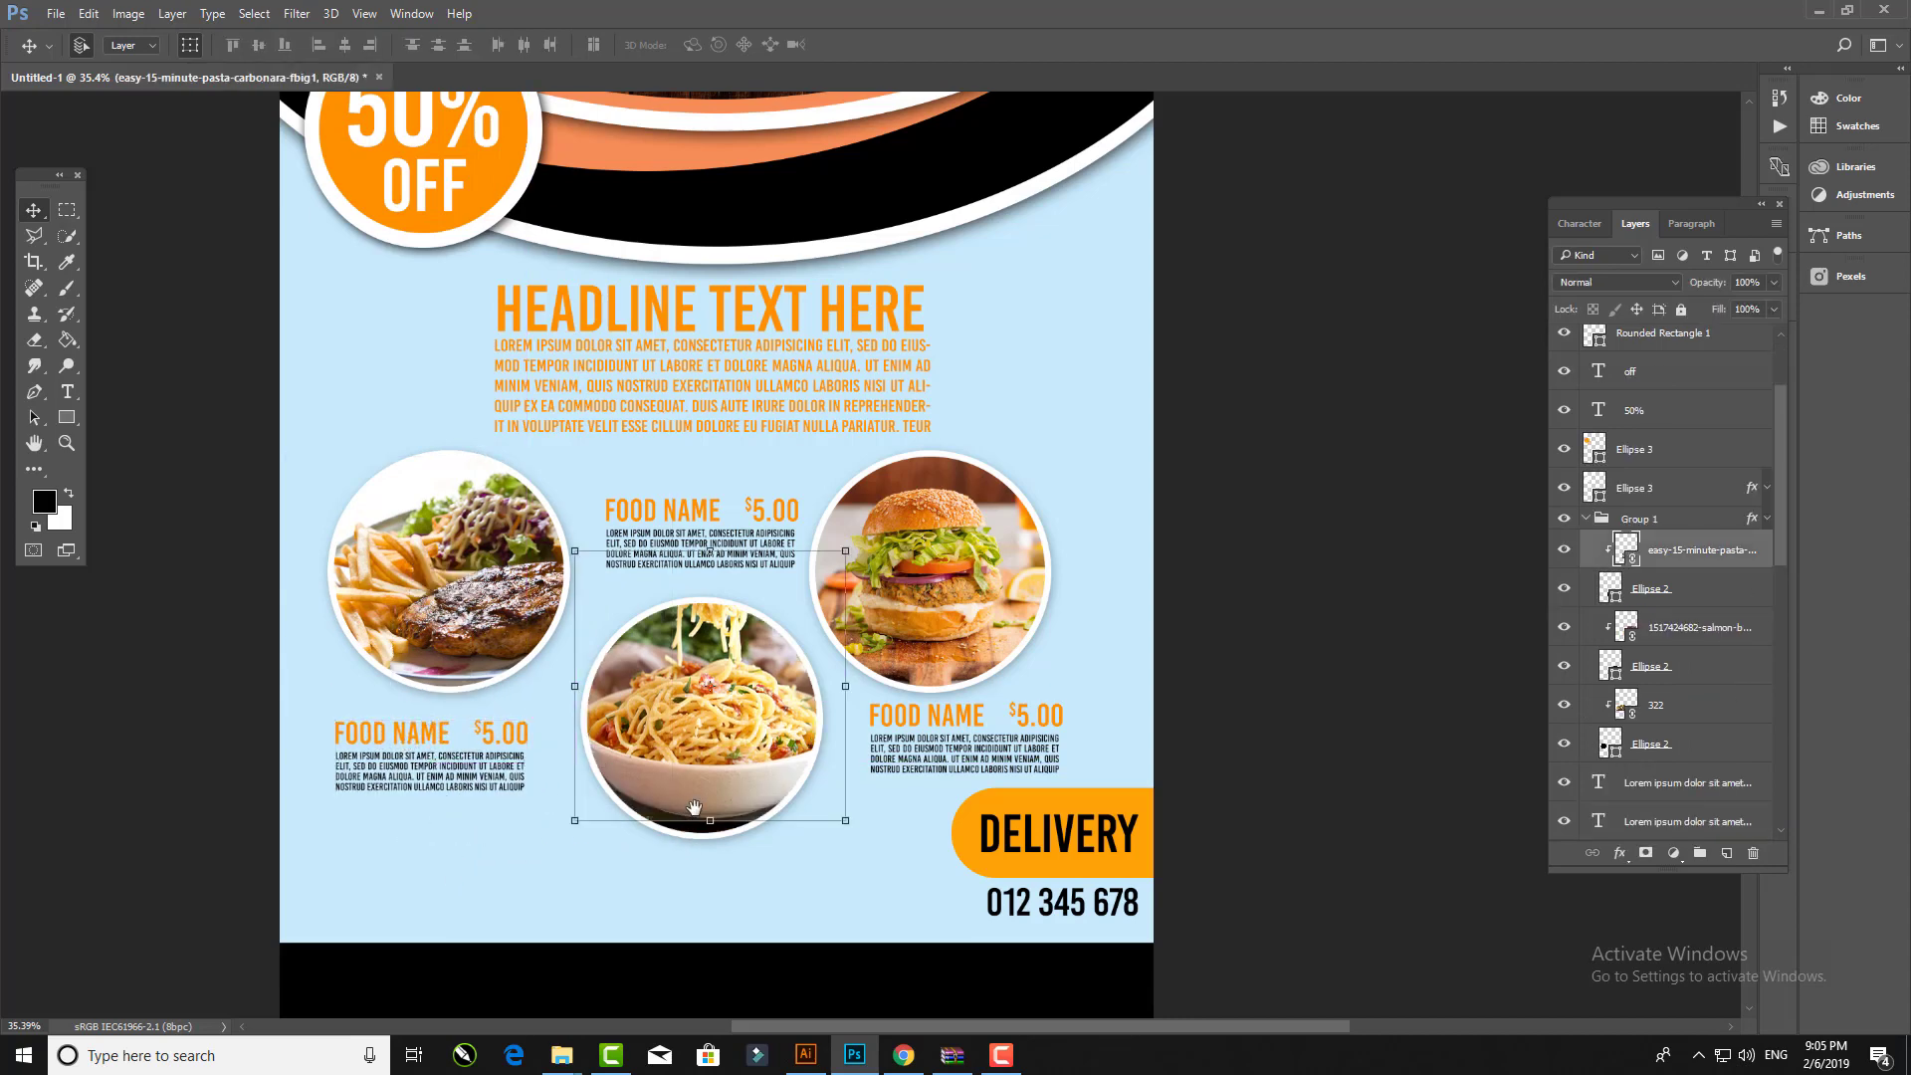
pyautogui.click(726, 887)
pyautogui.scroll(-2, 762, 786)
pyautogui.scroll(-3, 761, 786)
pyautogui.scroll(1, 746, 734)
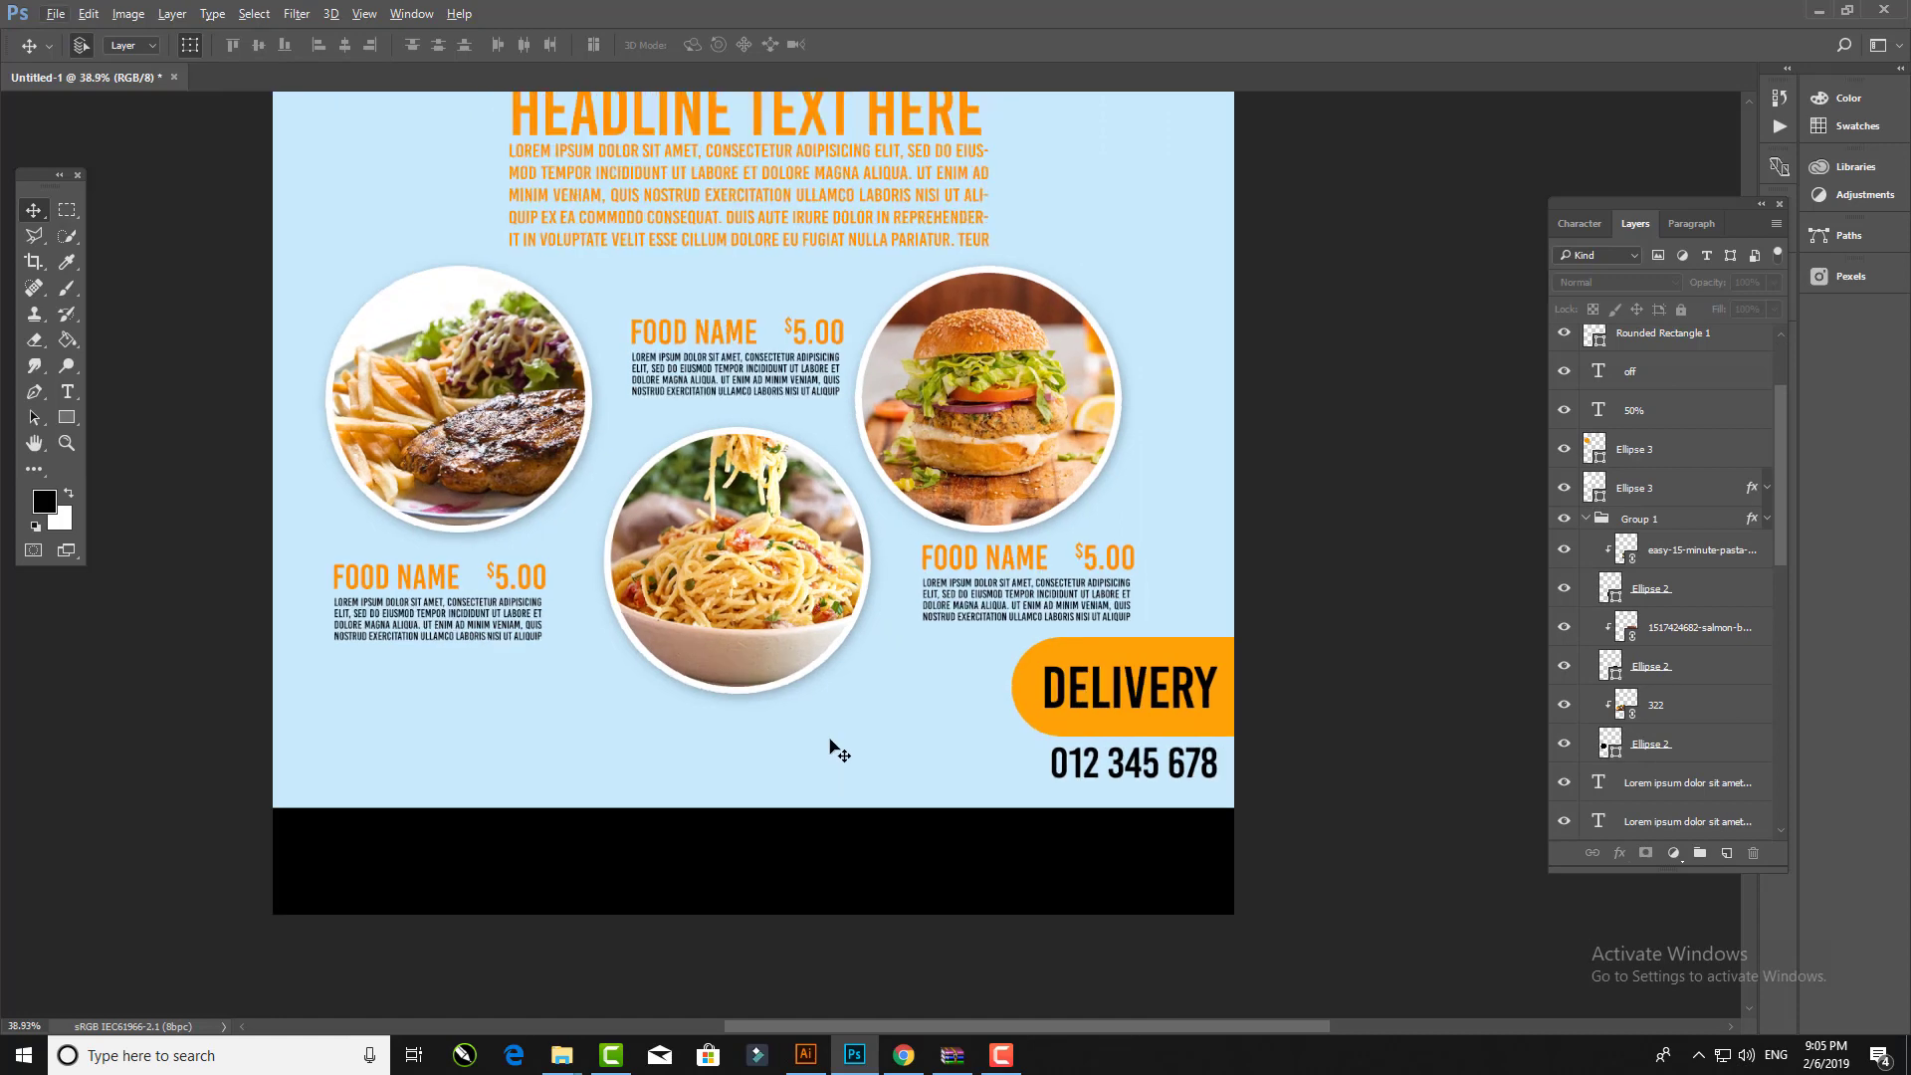
pyautogui.scroll(2, 836, 752)
pyautogui.moveTo(696, 647); pyautogui.dragTo(697, 674)
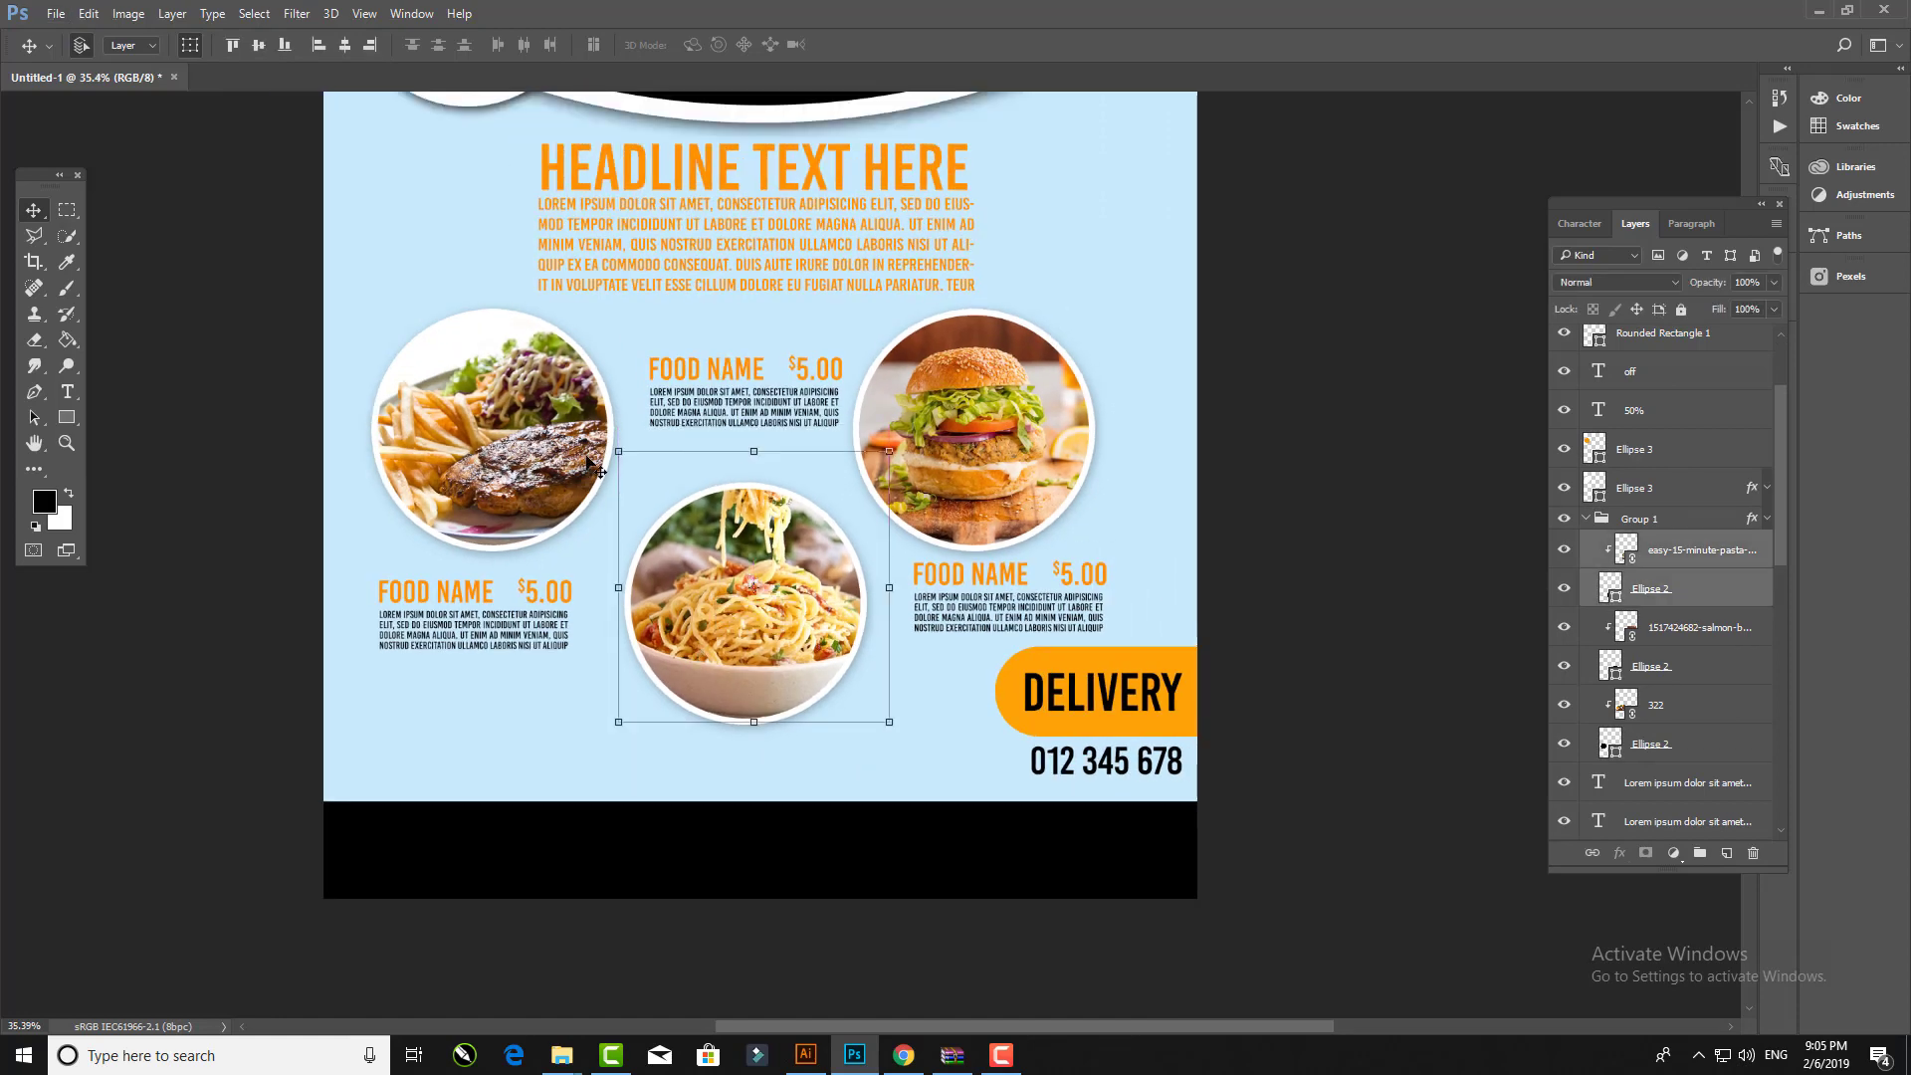
# Step: Nudge the middle FOOD NAME heading and description left and down
pyautogui.click(720, 403)
pyautogui.click(881, 394)
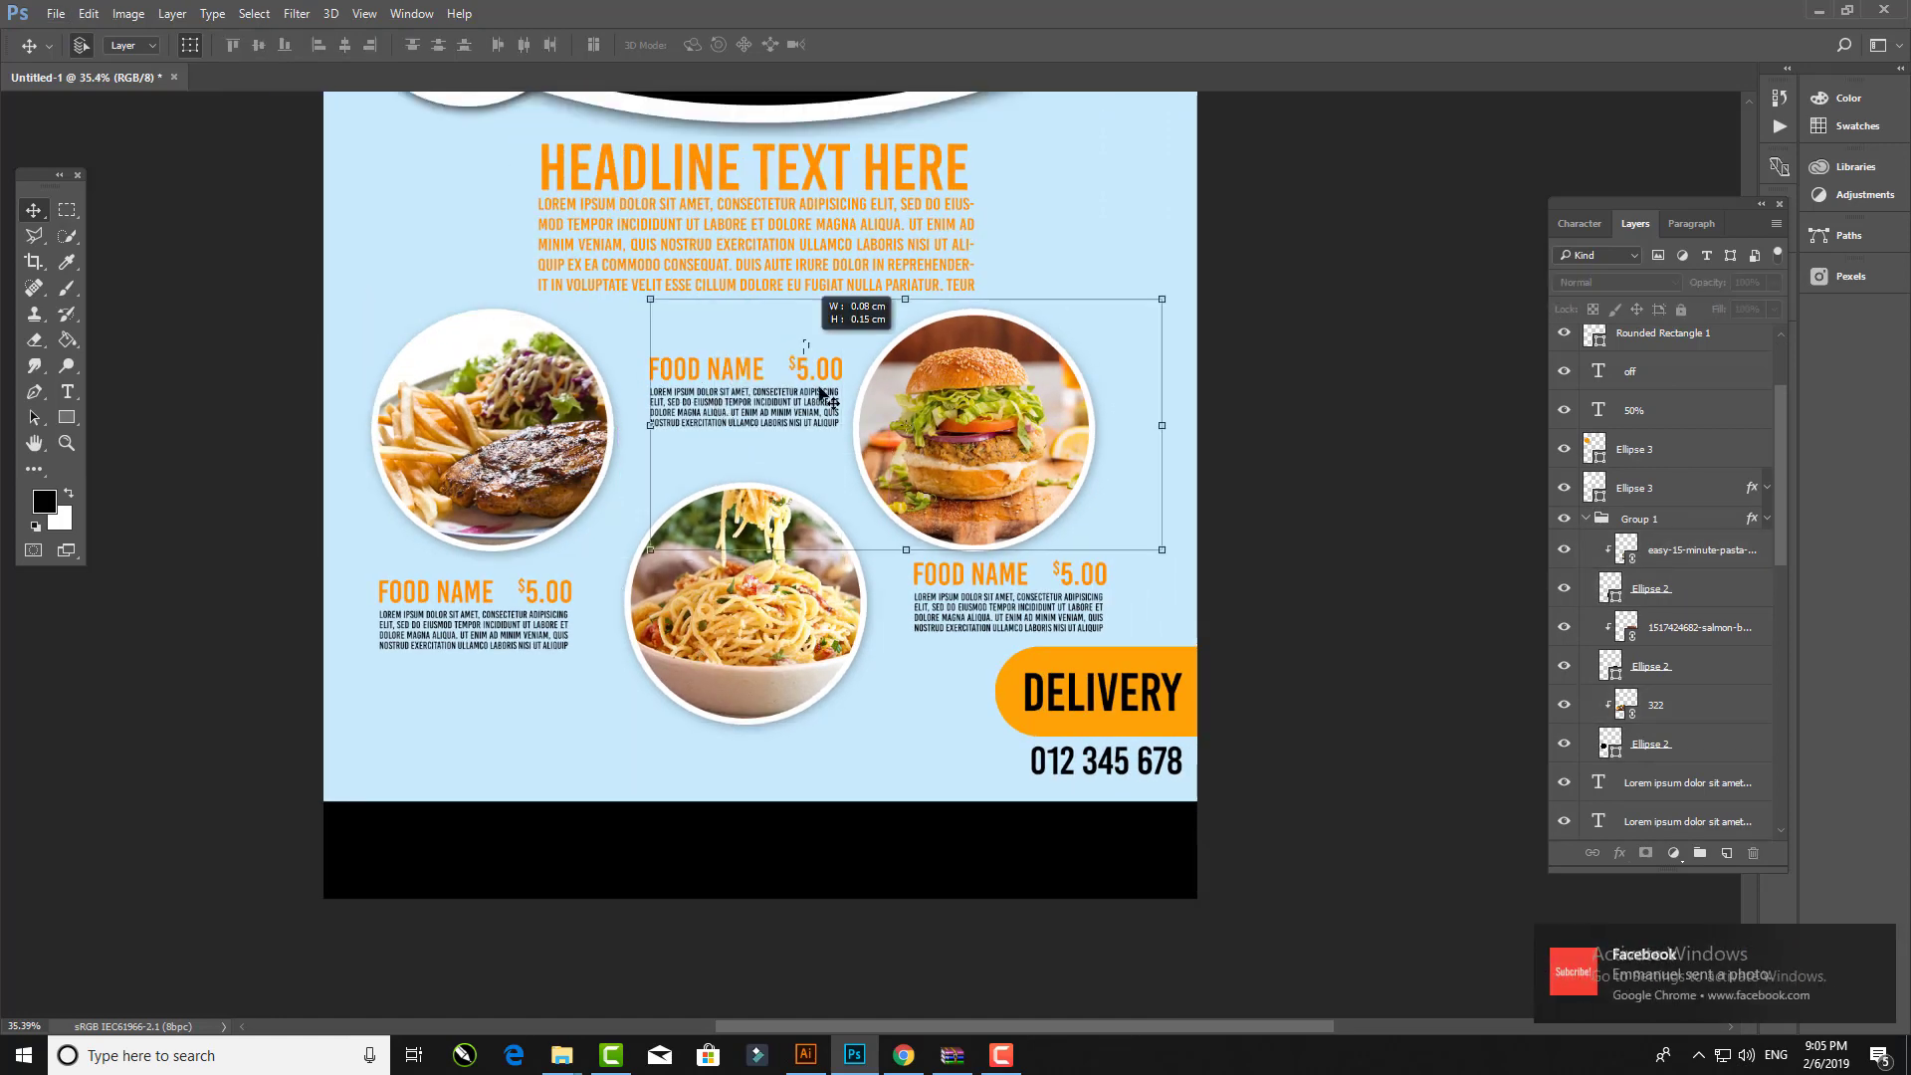
pyautogui.click(1877, 944)
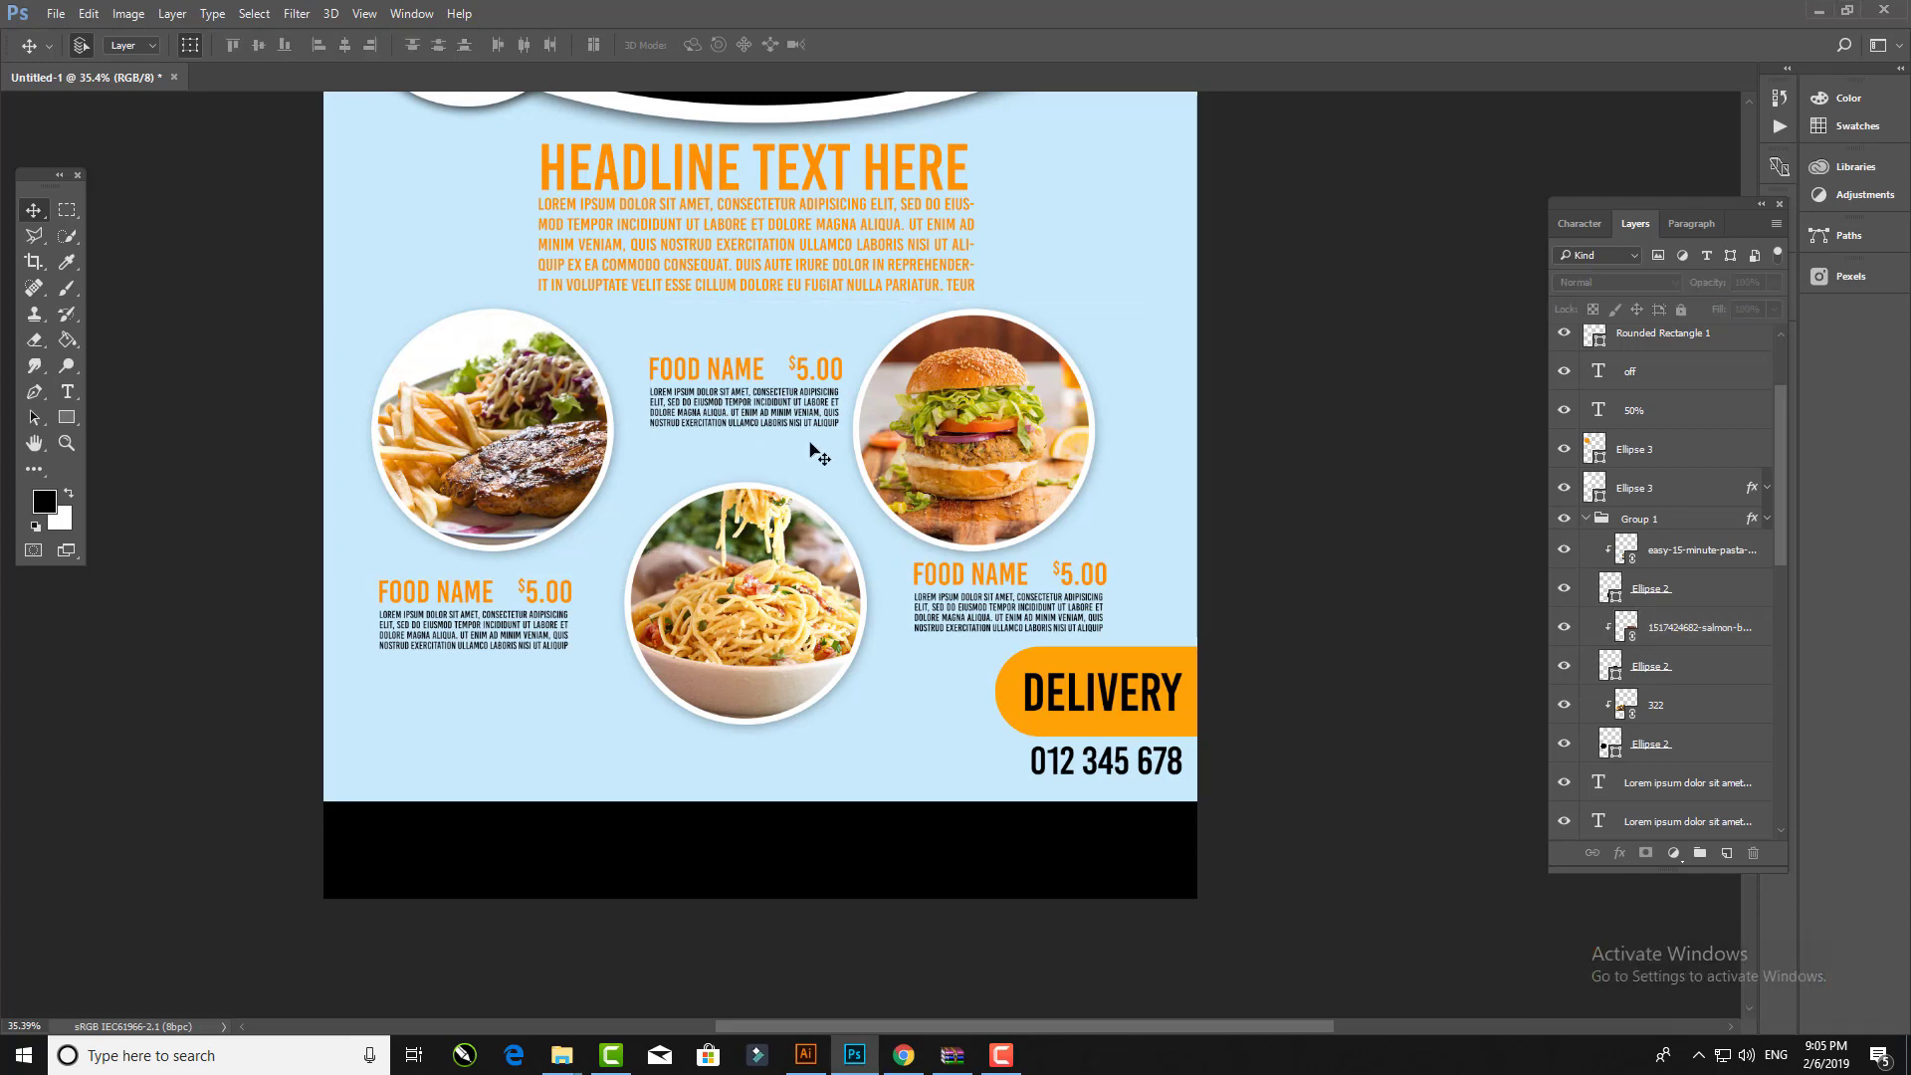
pyautogui.click(632, 514)
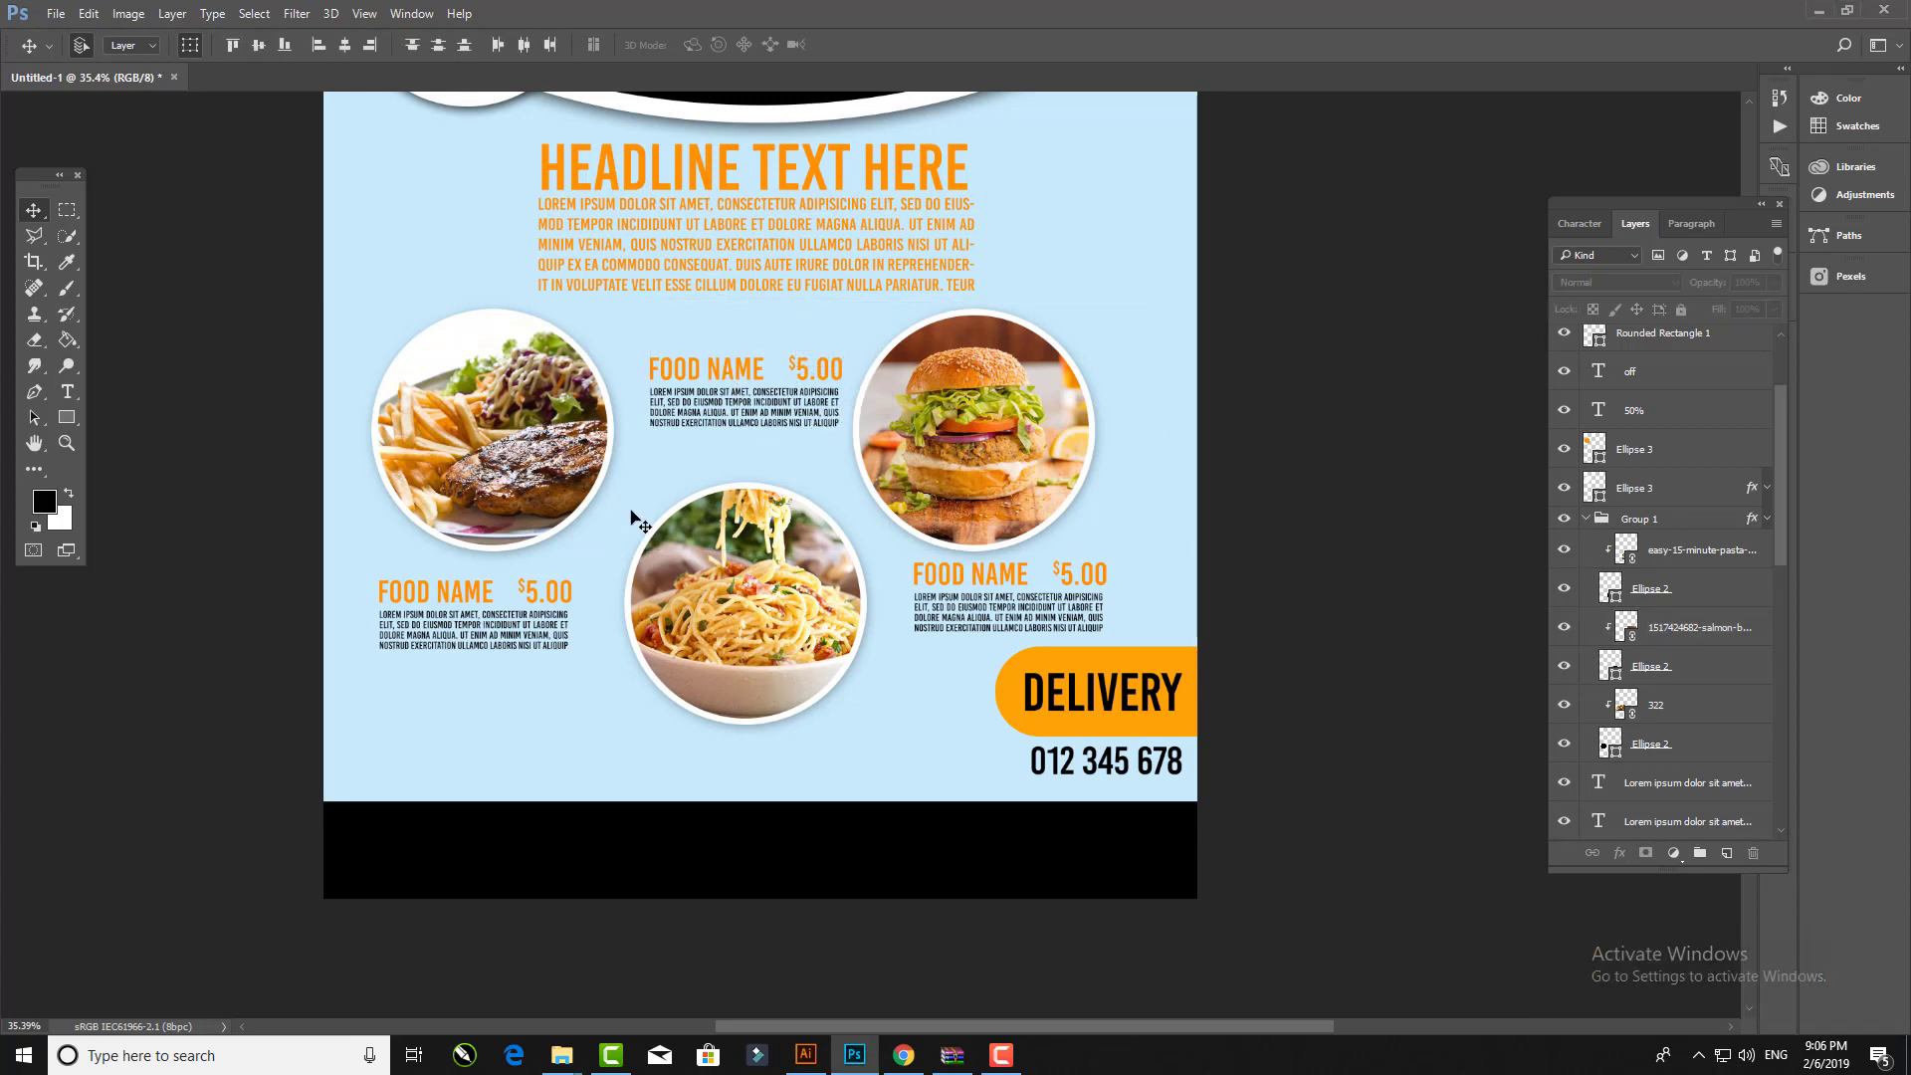
pyautogui.click(699, 428)
pyautogui.keyDown('shift'); pyautogui.click(759, 369); pyautogui.keyUp('shift')
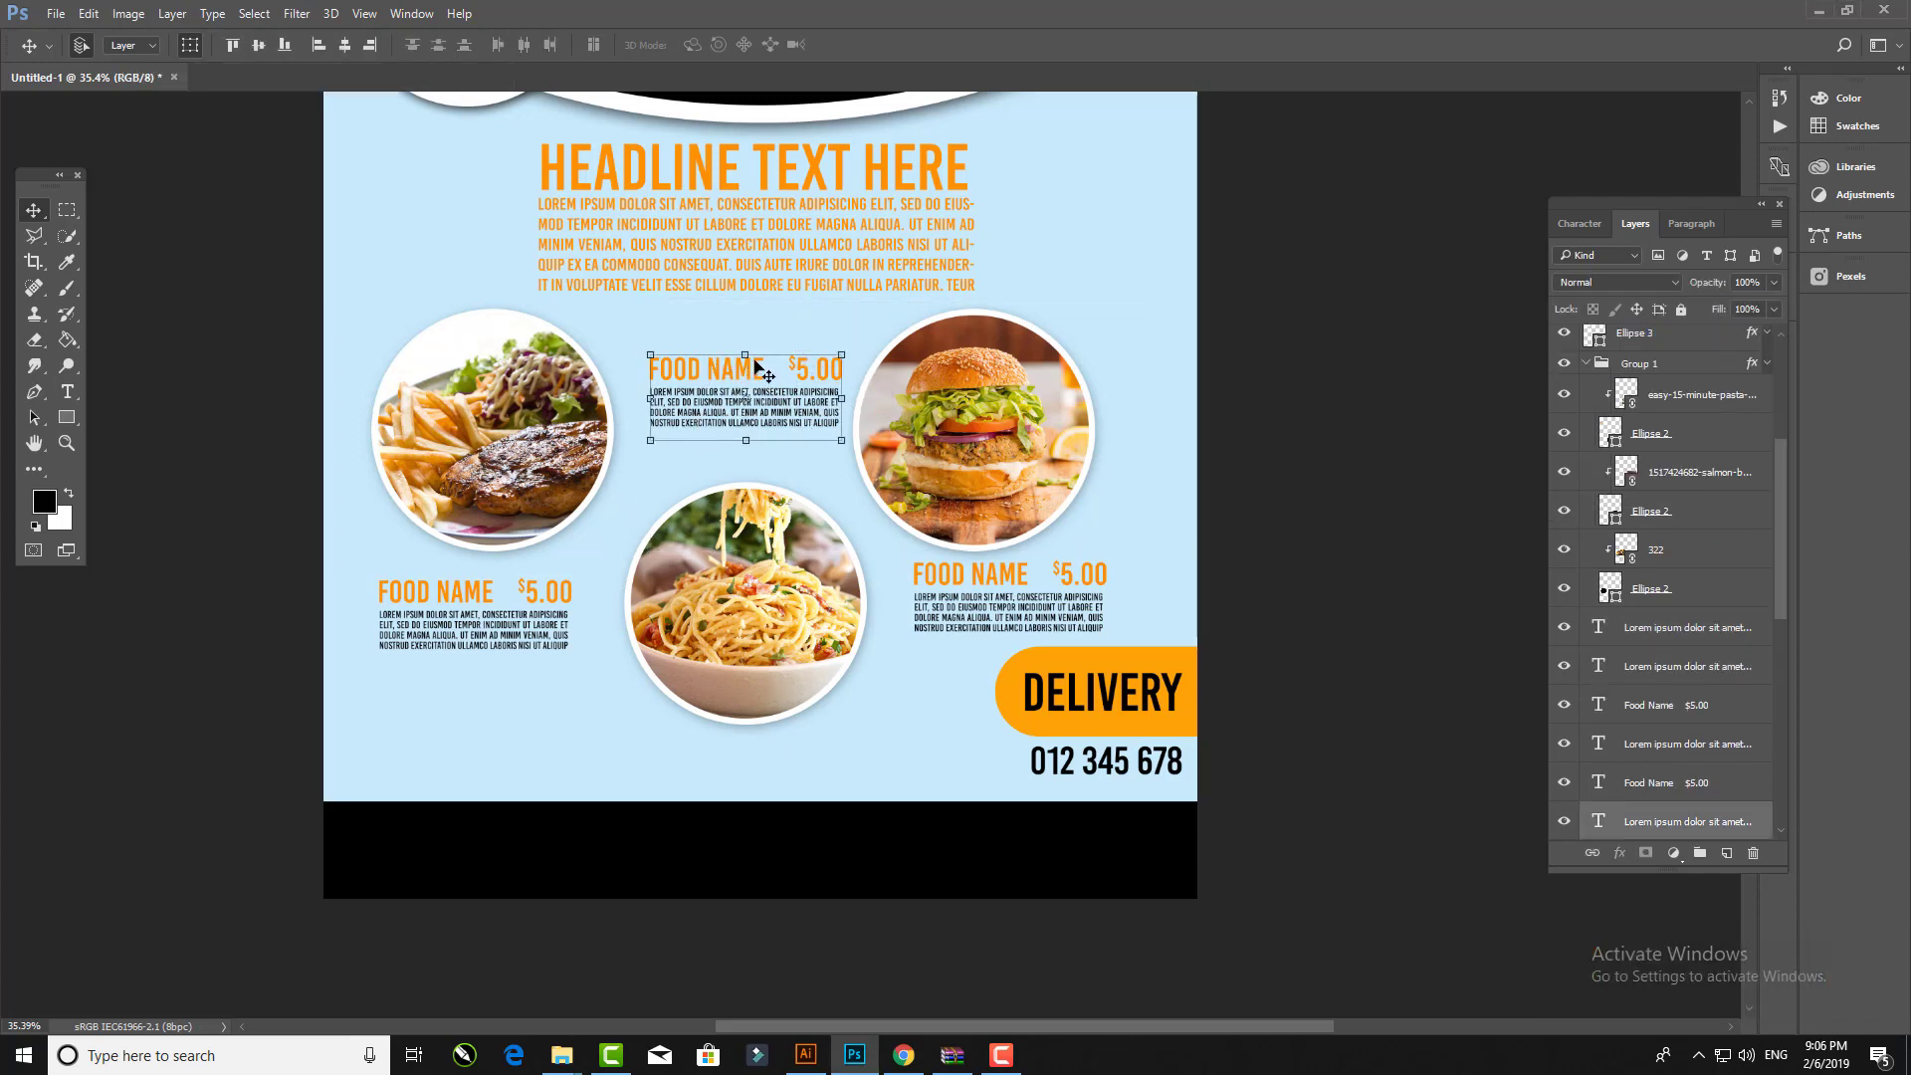
pyautogui.hotkey('shift', 'Left')
pyautogui.hotkey('shift', 'Left')
pyautogui.hotkey('shift', 'Left')
pyautogui.hotkey('shift', 'Left')
pyautogui.hotkey('shift', 'Left')
pyautogui.hotkey('shift', 'Down')
pyautogui.hotkey('shift', 'Down')
pyautogui.hotkey('shift', 'Down')
pyautogui.hotkey('shift', 'Down')
pyautogui.hotkey('shift', 'Down')
pyautogui.click(1144, 462)
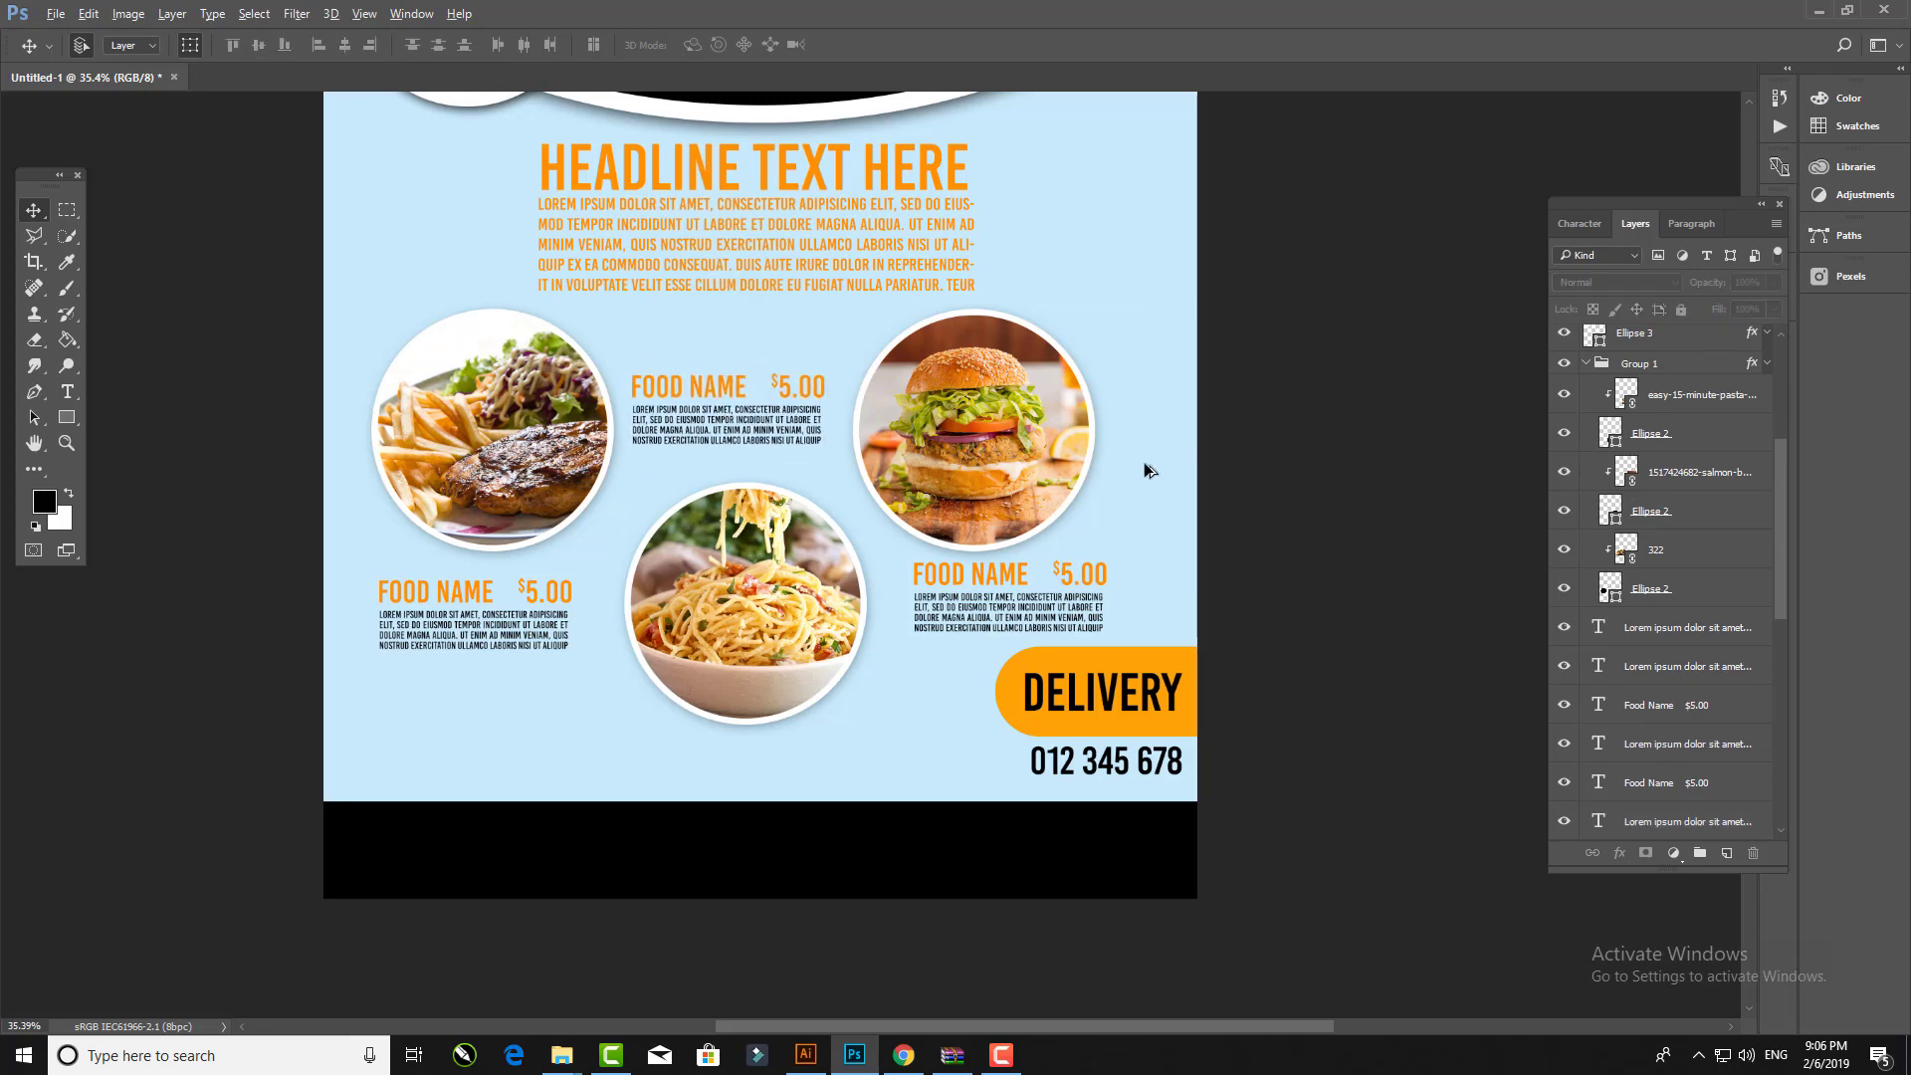
pyautogui.scroll(-5, 1067, 457)
# Step: Copy the Facebook icon from the Illustrator icon set into the flyer
pyautogui.click(56, 14)
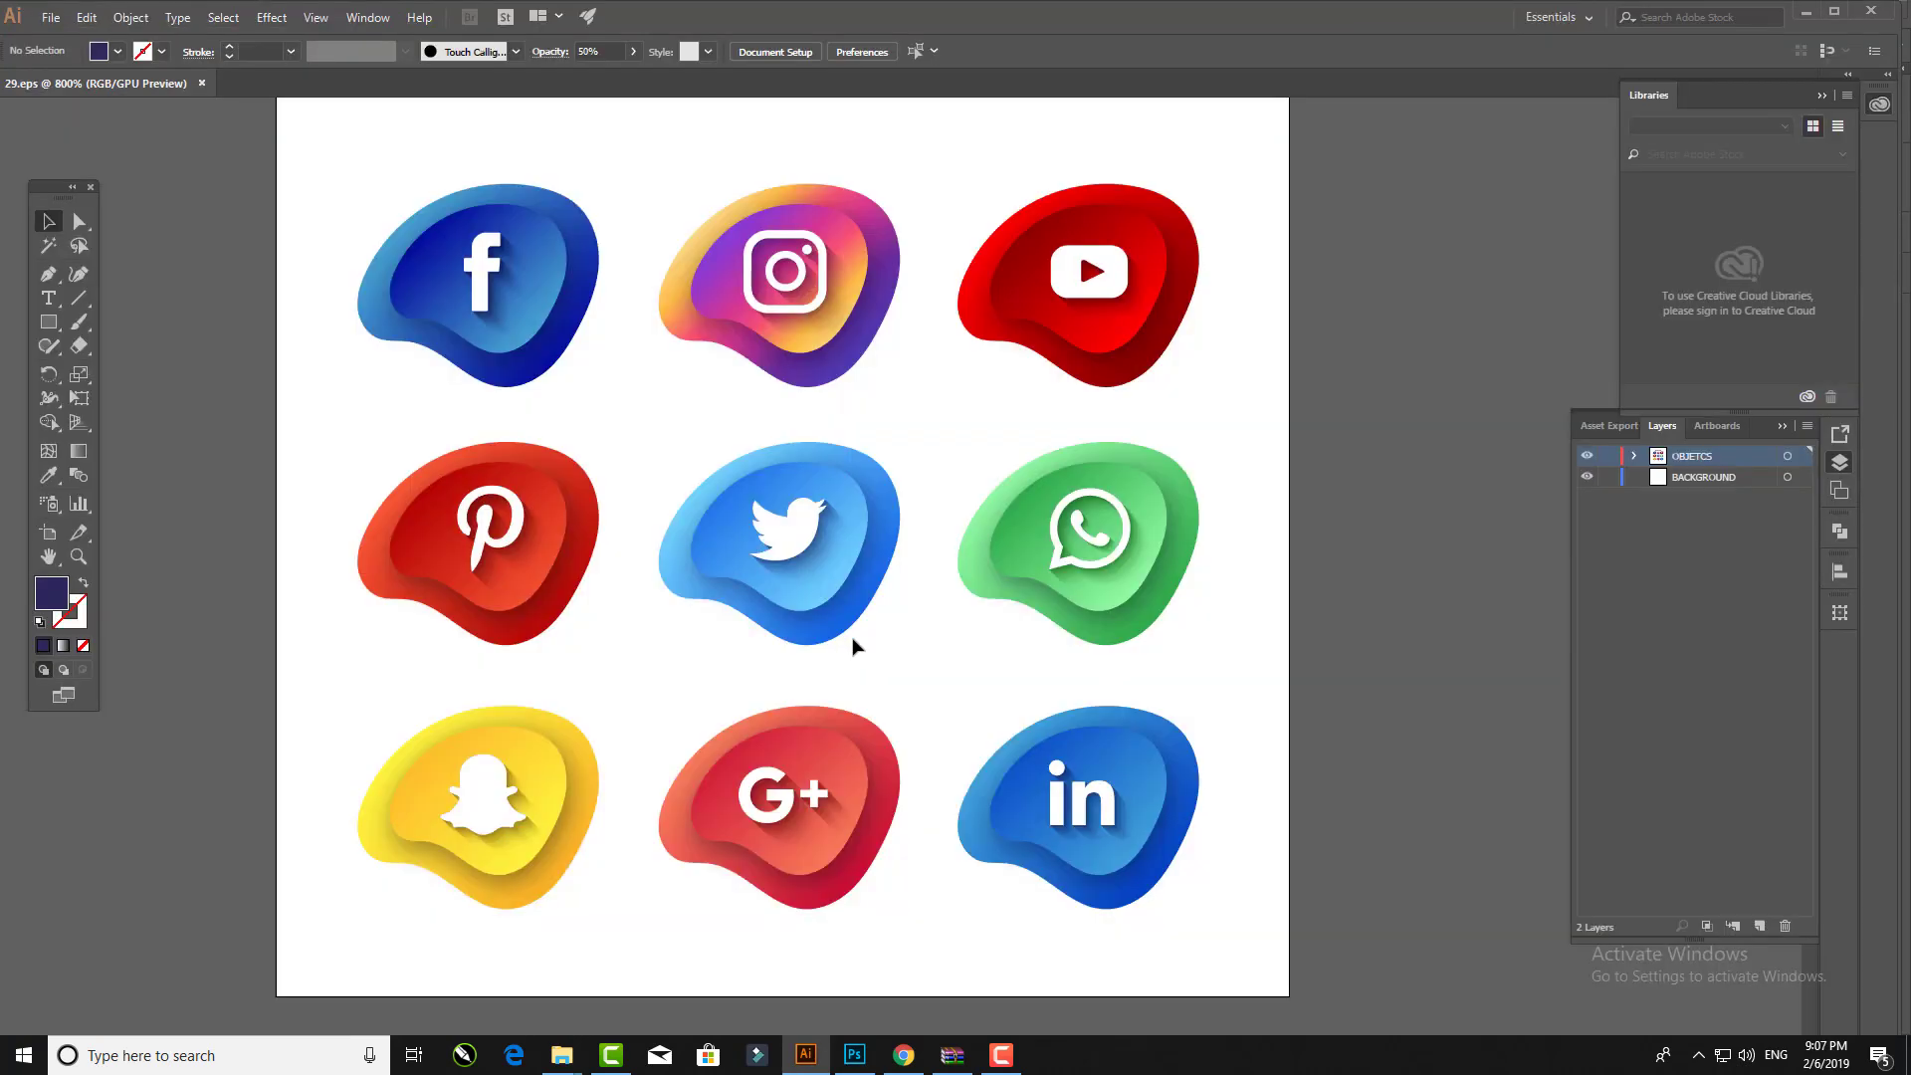
pyautogui.click(1023, 601)
pyautogui.click(597, 524)
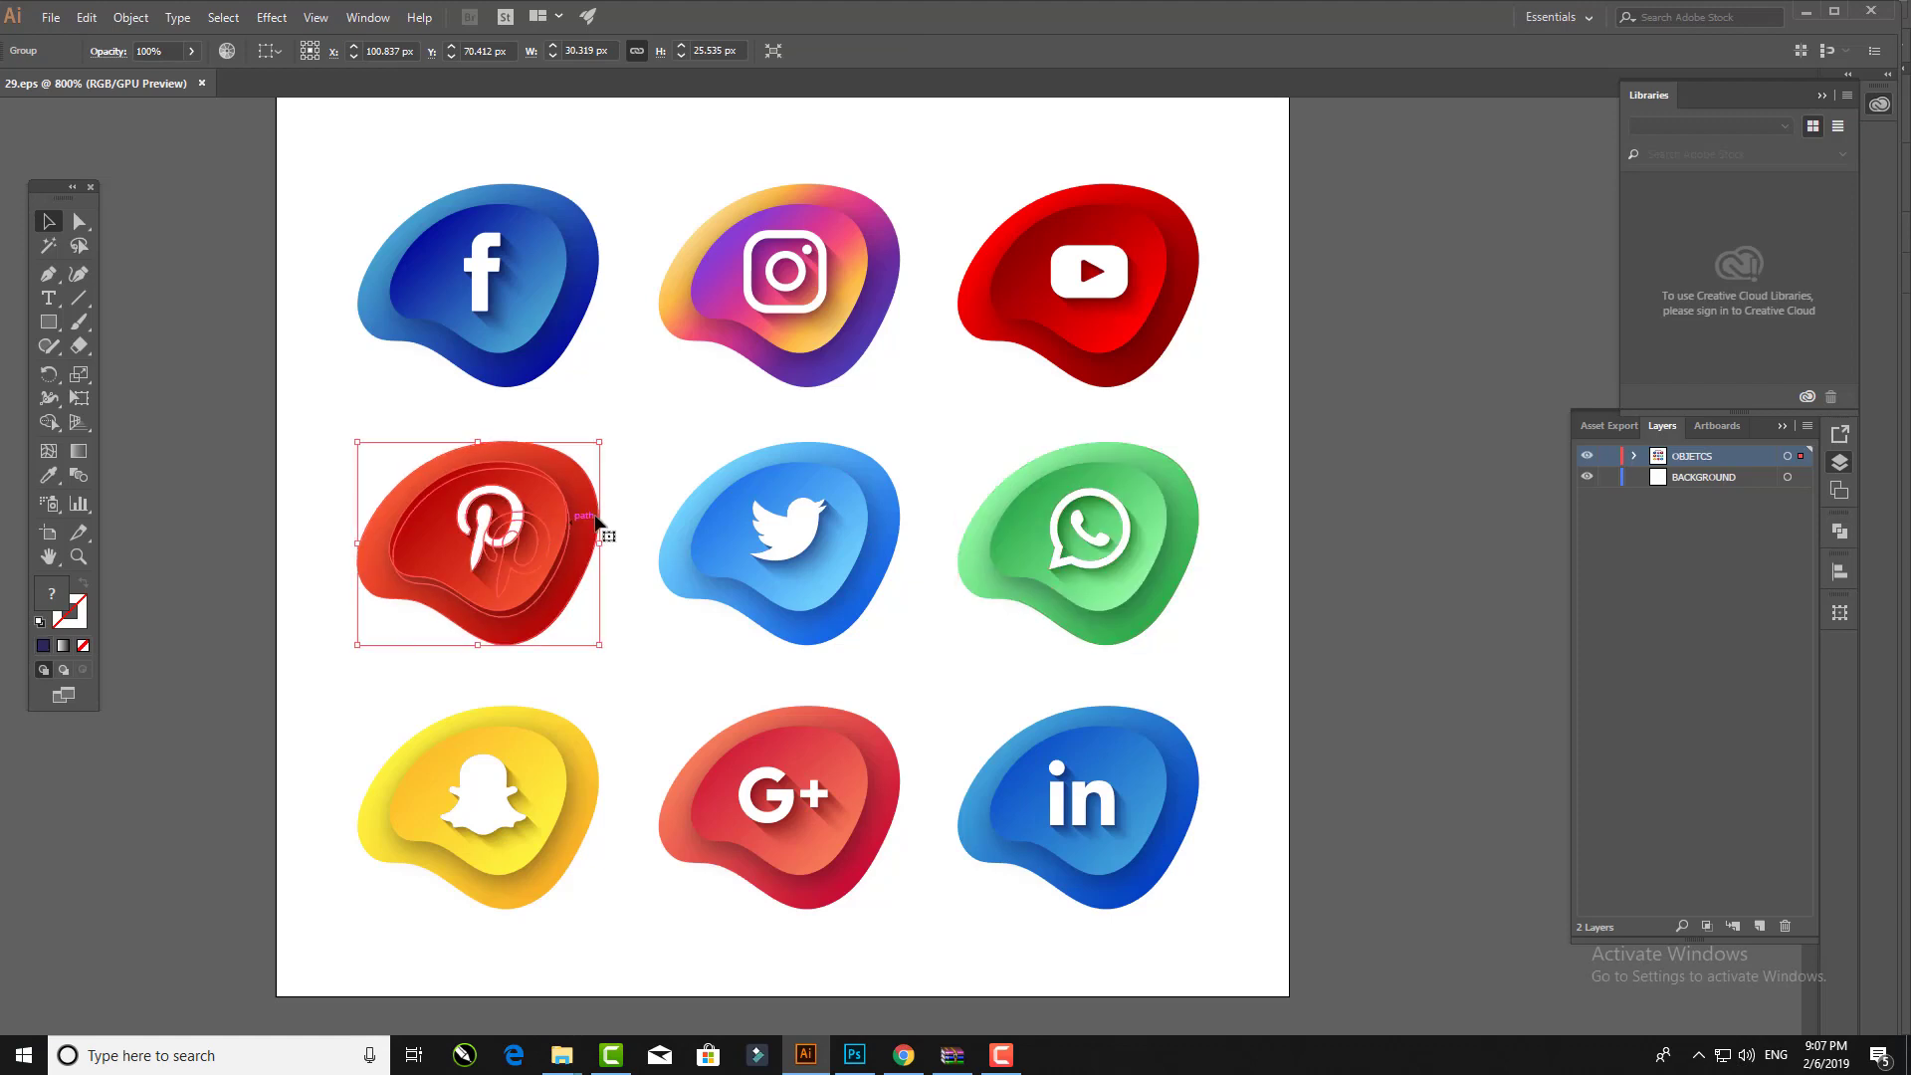
pyautogui.click(448, 319)
pyautogui.moveTo(319, 154)
pyautogui.mouseDown()
pyautogui.moveTo(553, 328)
pyautogui.moveTo(797, 1062)
pyautogui.mouseUp()
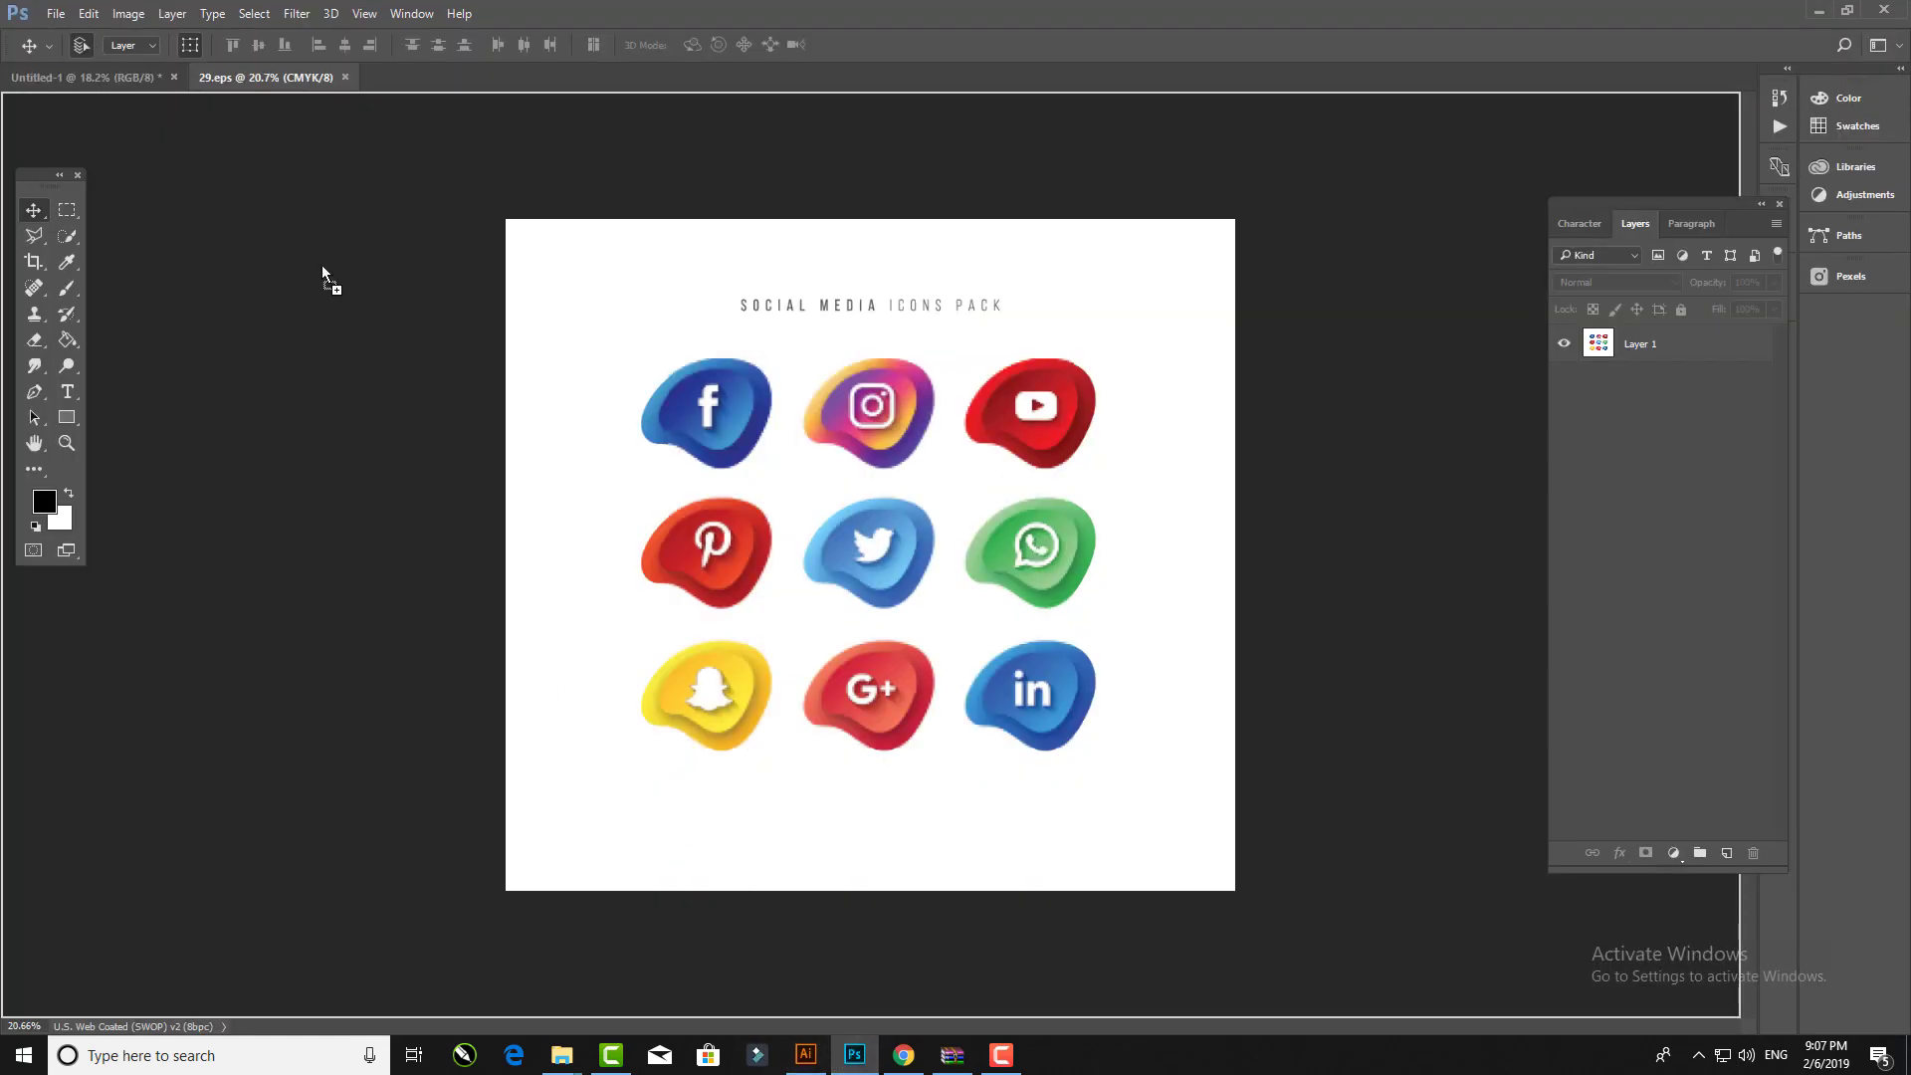
pyautogui.moveTo(851, 1065); pyautogui.dragTo(712, 836)
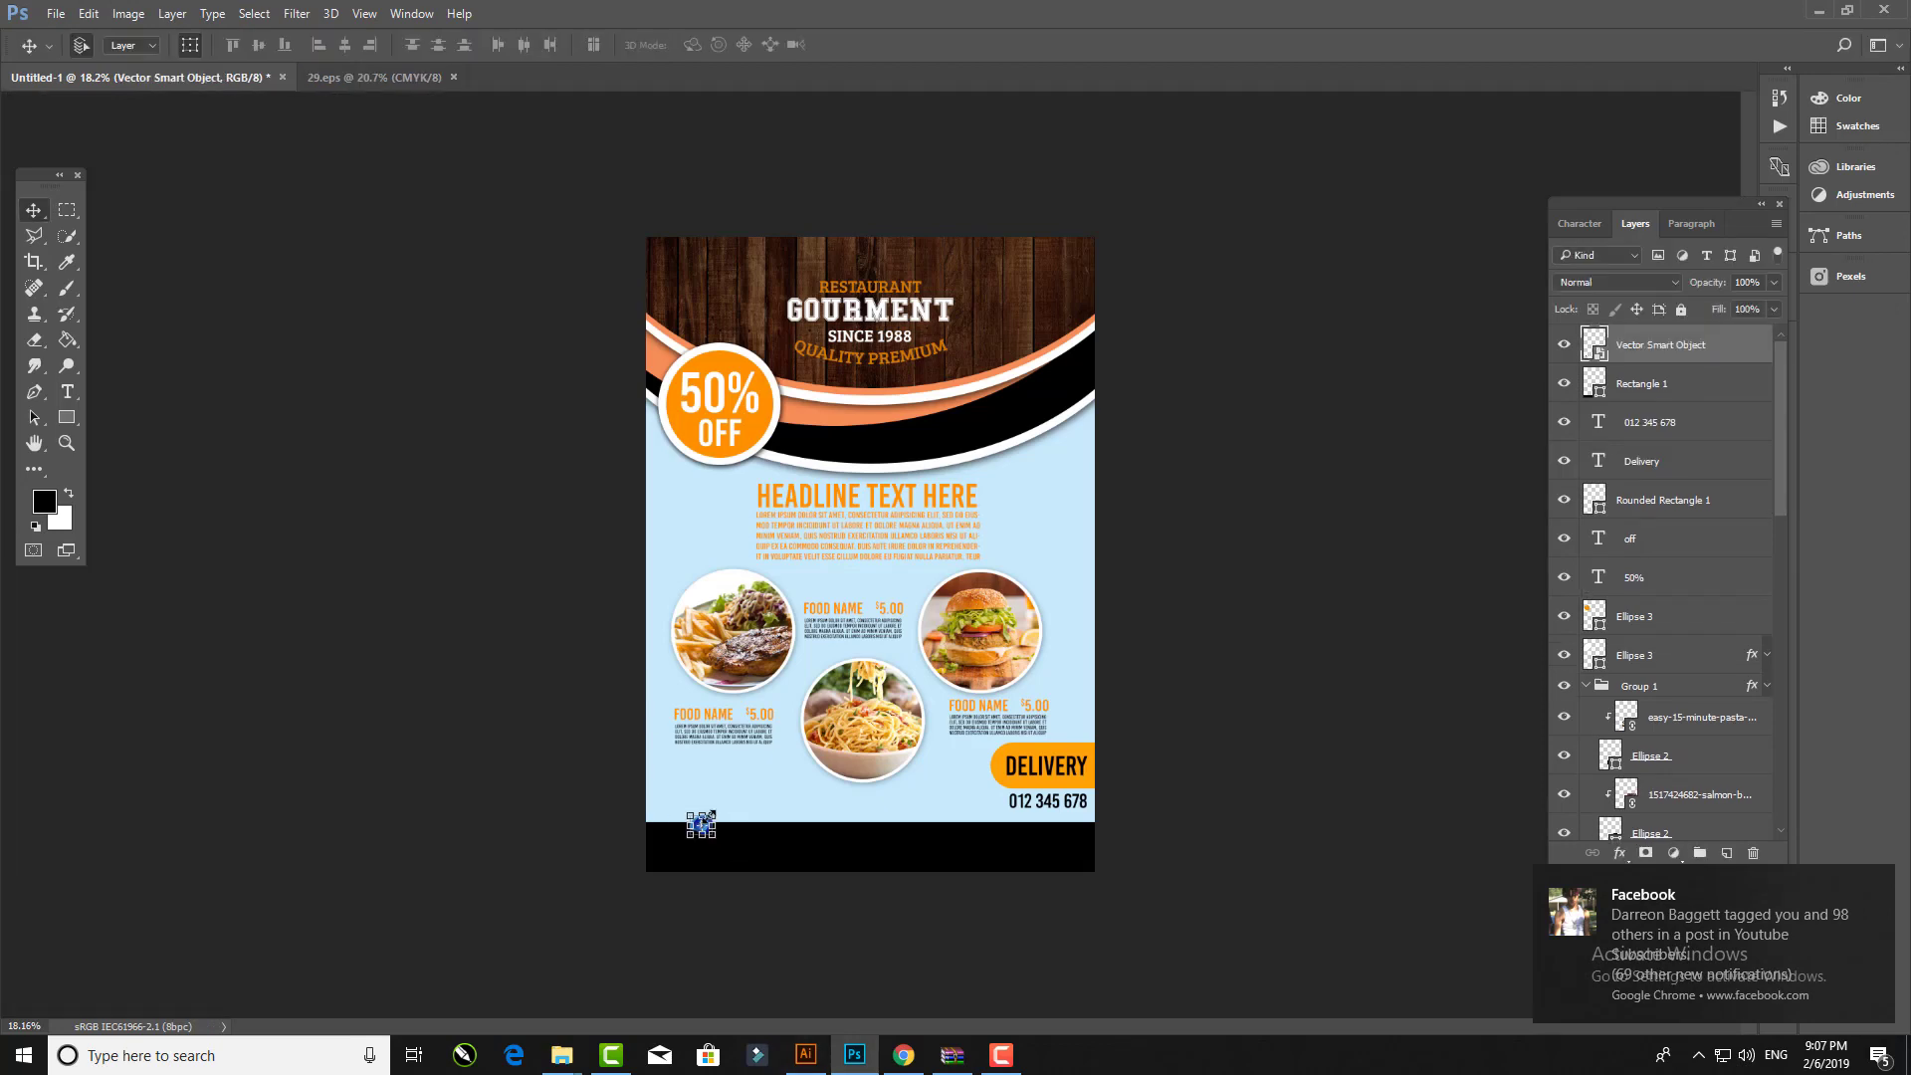
# Step: Place the Facebook icon in the flyer's black footer band
pyautogui.scroll(2, 697, 846)
pyautogui.scroll(2, 637, 697)
pyautogui.scroll(2, 588, 575)
pyautogui.scroll(1, 587, 575)
pyautogui.moveTo(587, 575); pyautogui.dragTo(612, 629)
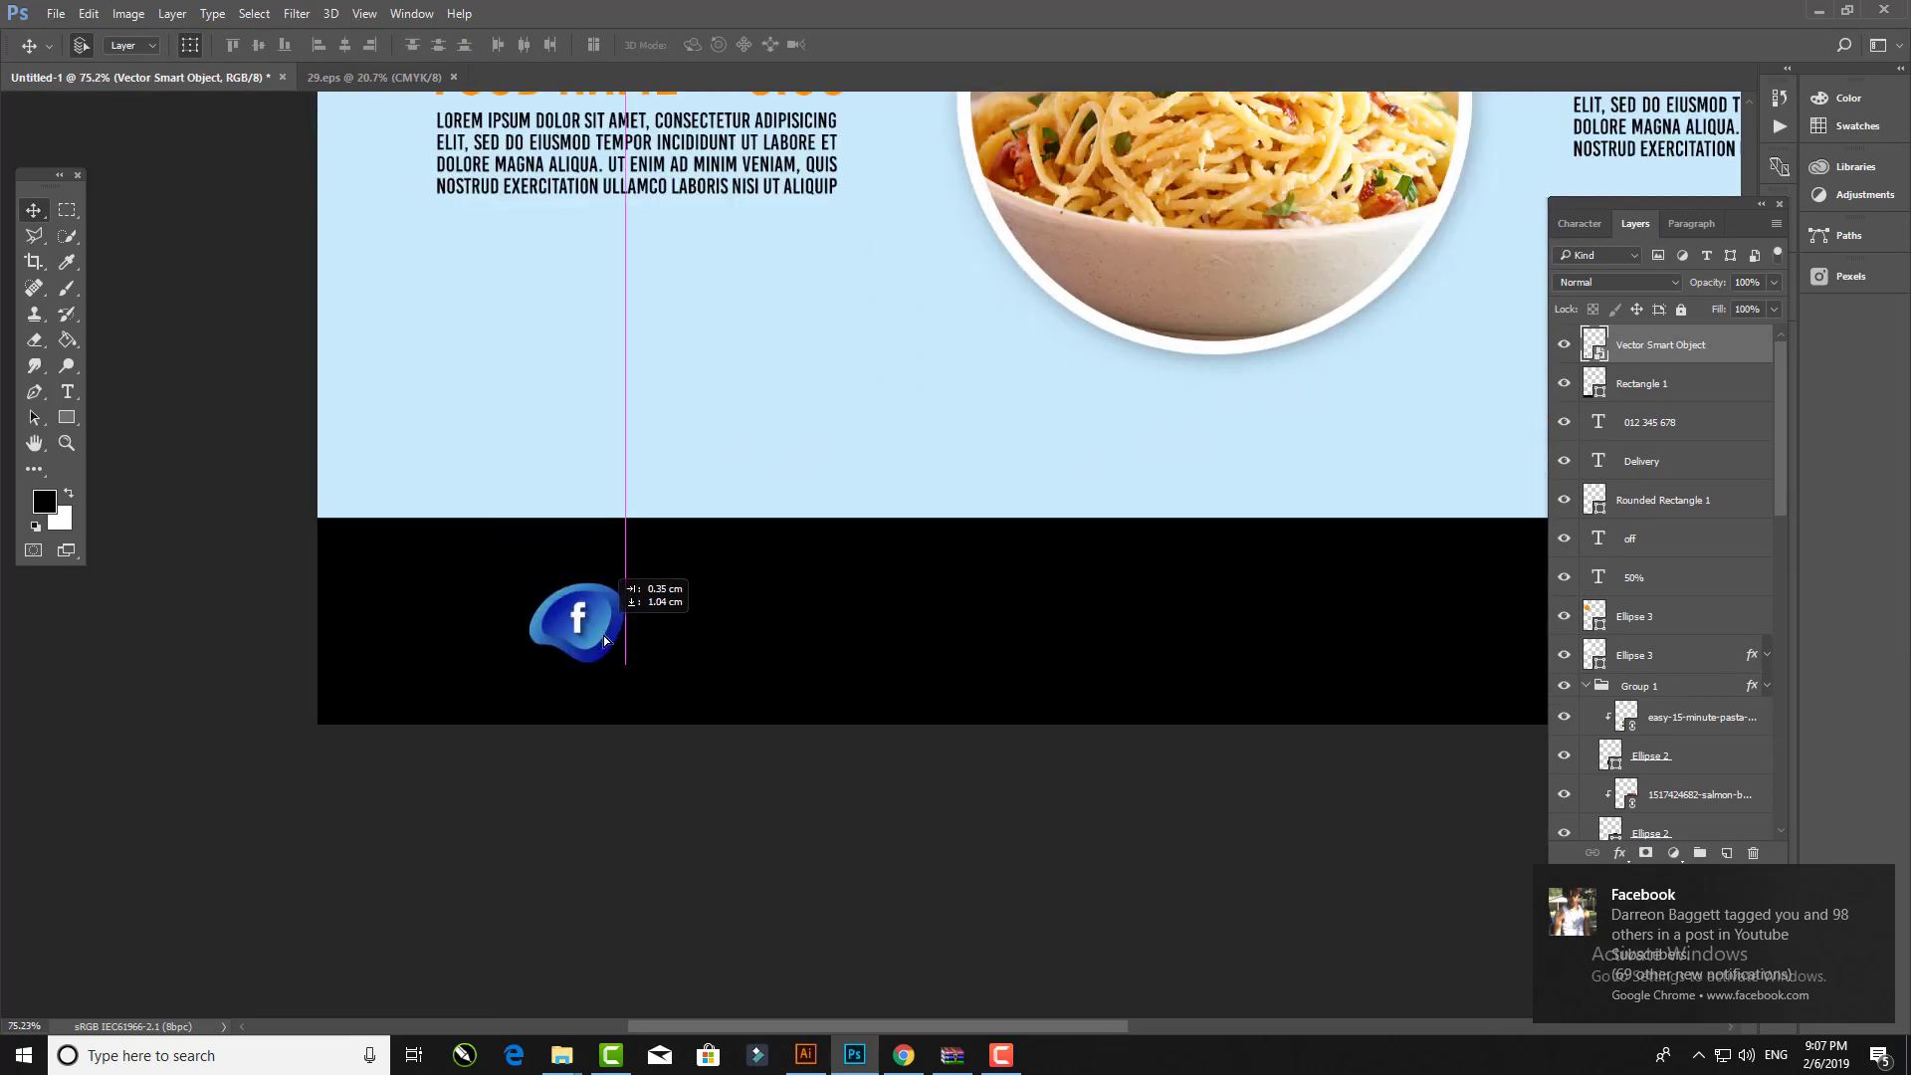
# Step: Close the extra icon-set document and bring the Instagram icon into the flyer
pyautogui.click(379, 78)
pyautogui.click(454, 77)
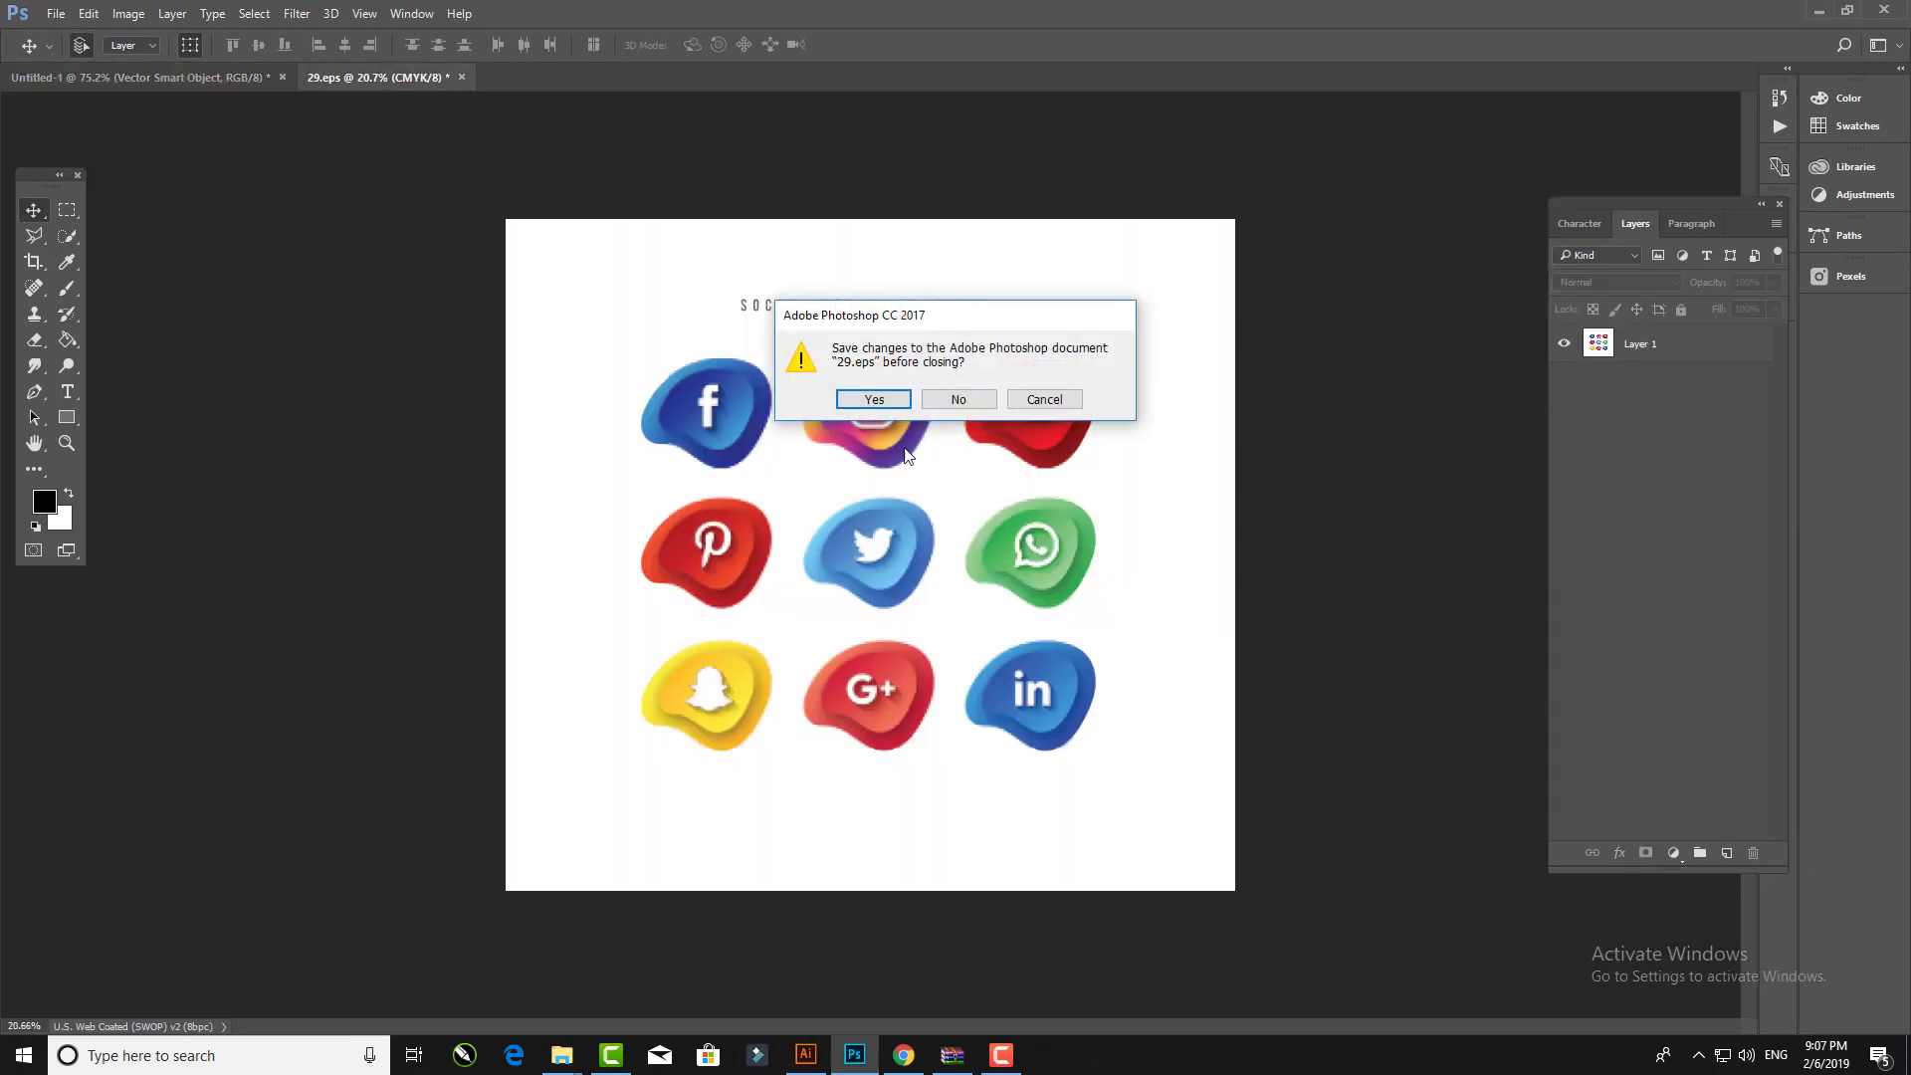
pyautogui.click(931, 416)
pyautogui.click(806, 1055)
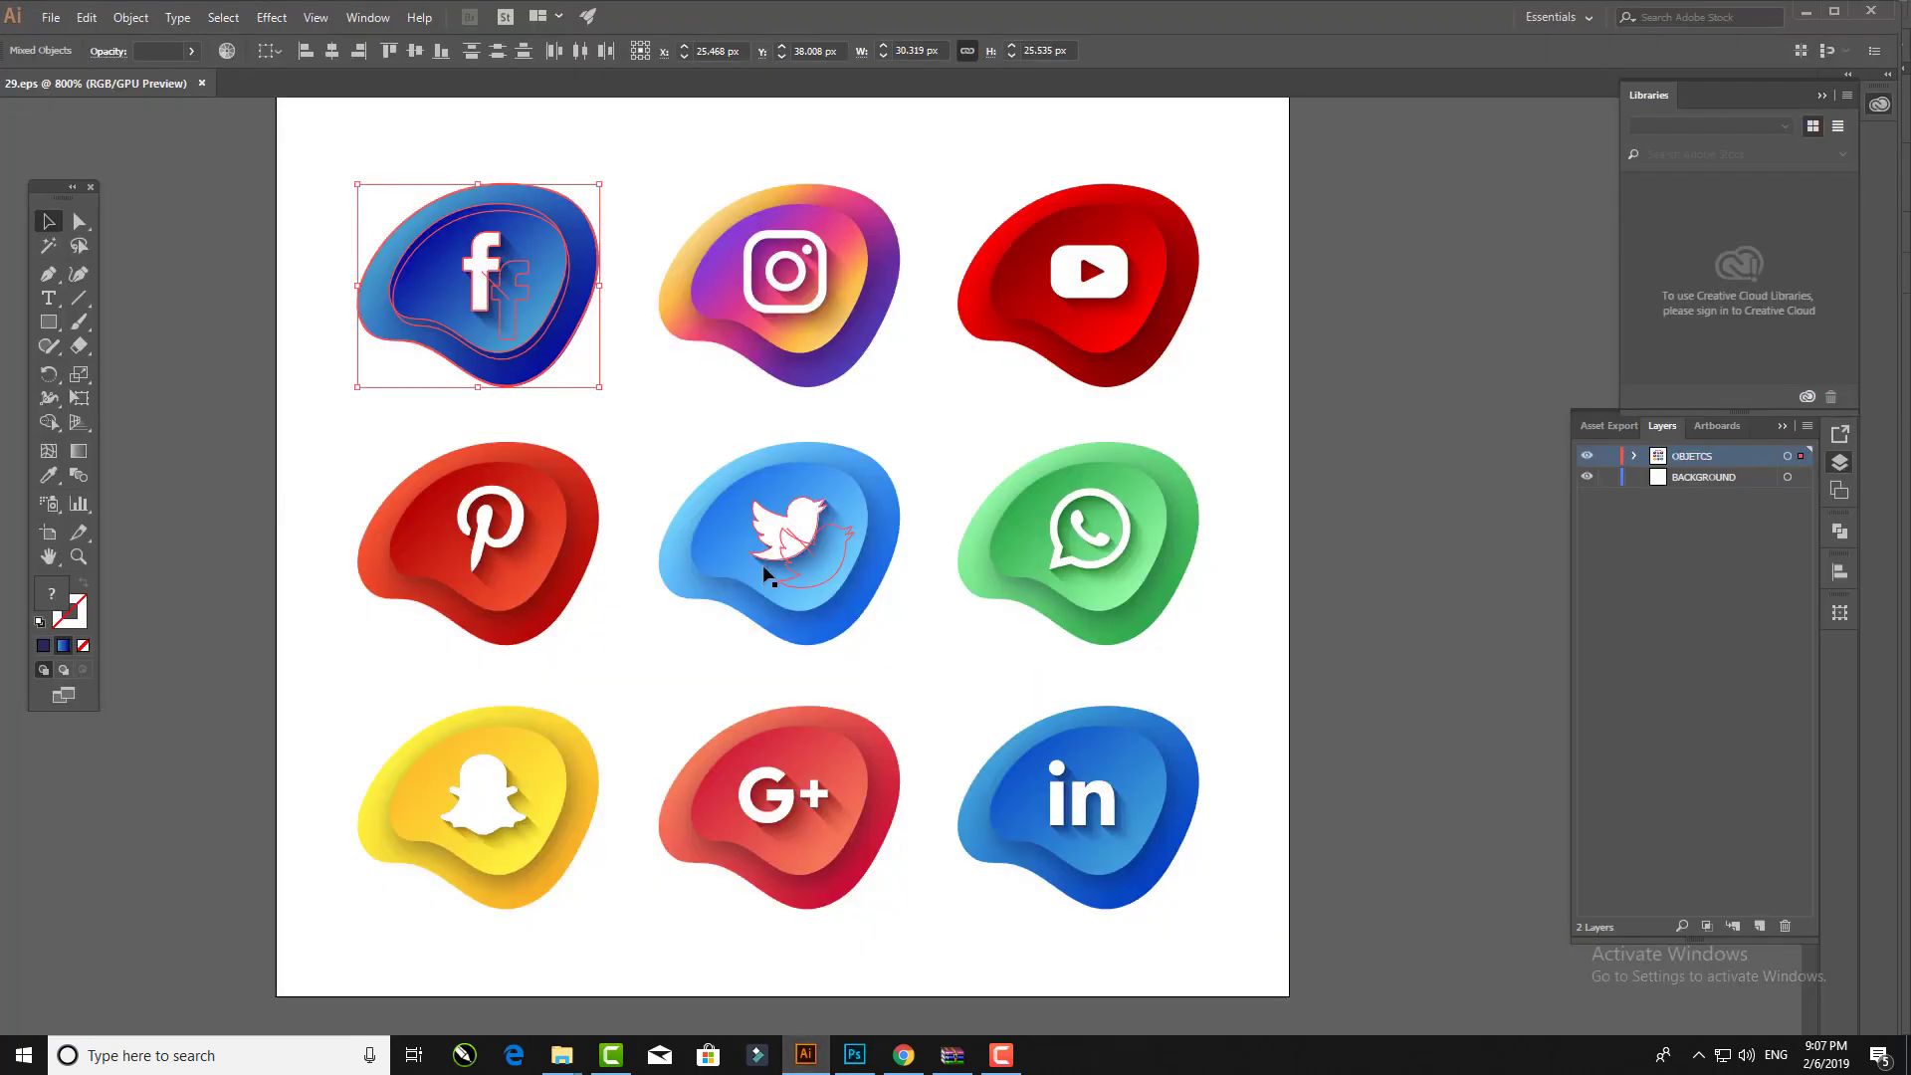
pyautogui.click(762, 571)
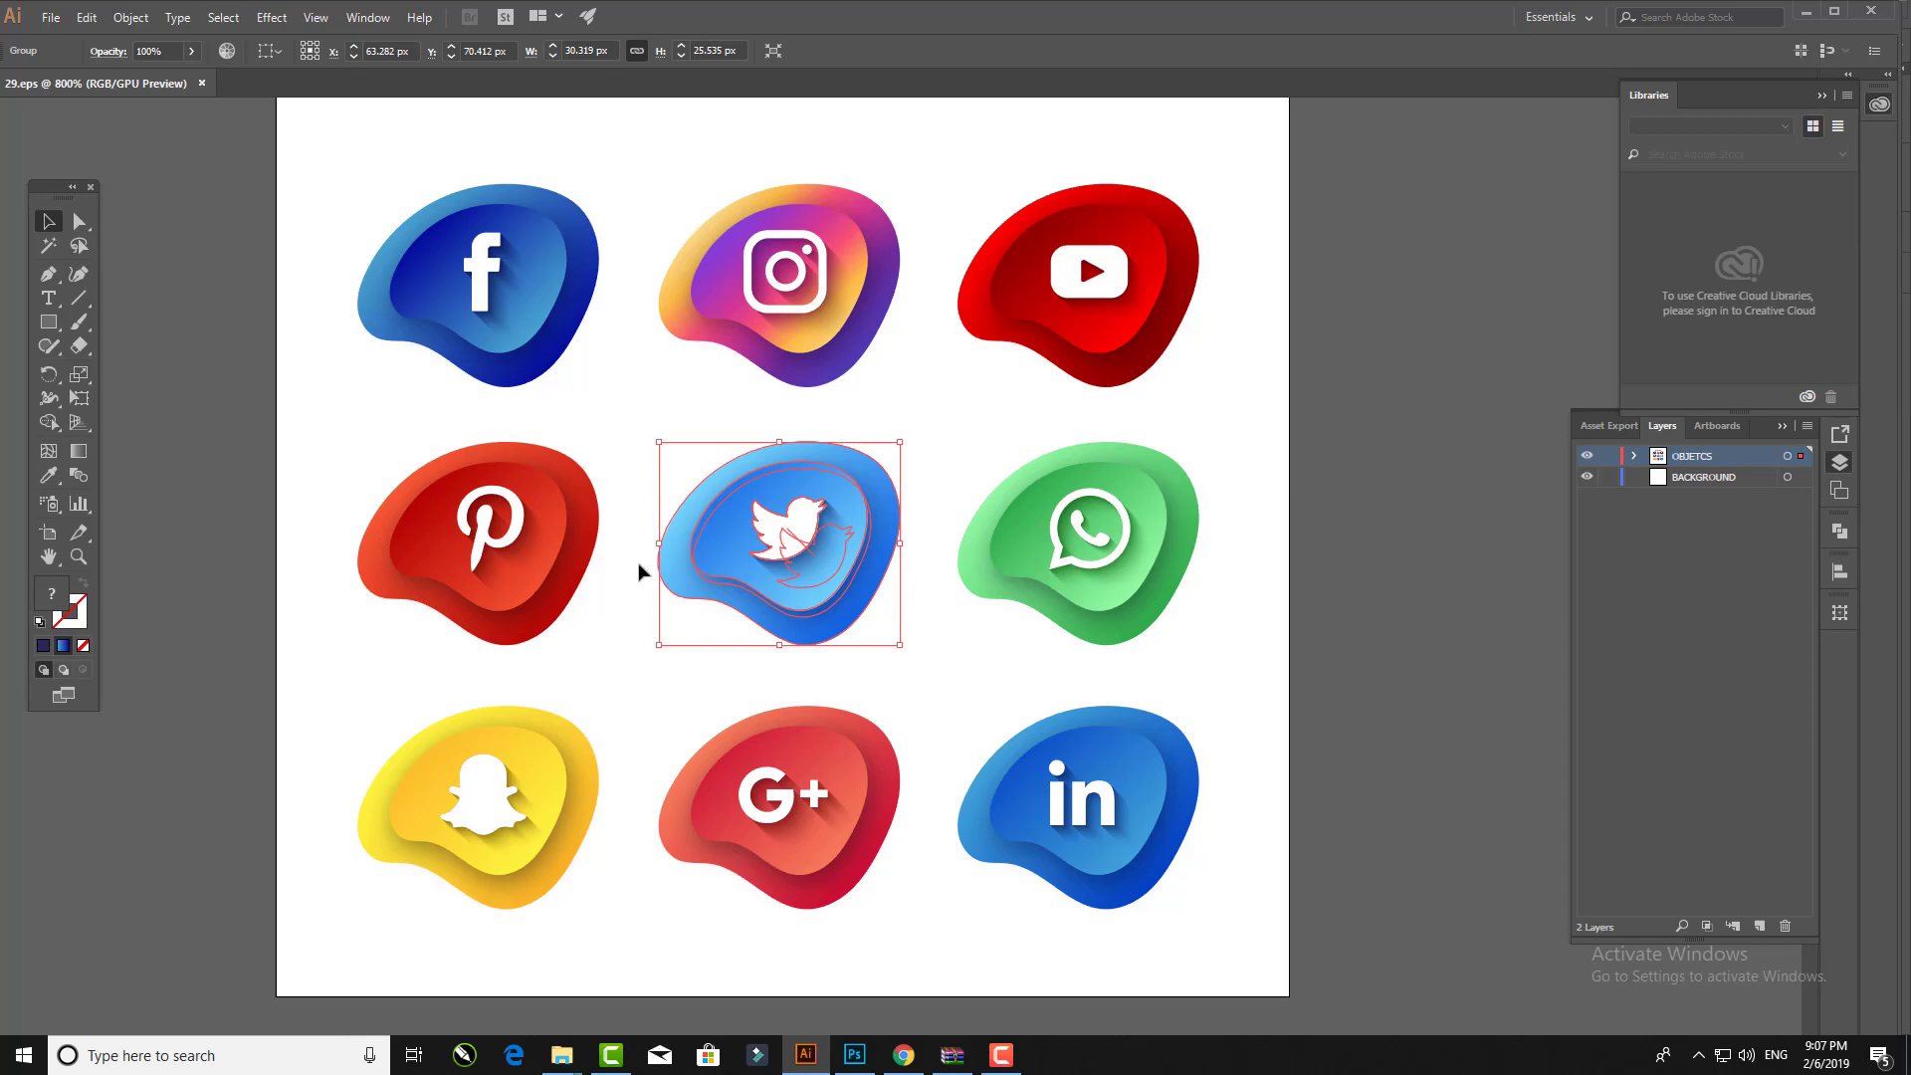
pyautogui.moveTo(776, 334); pyautogui.dragTo(755, 664)
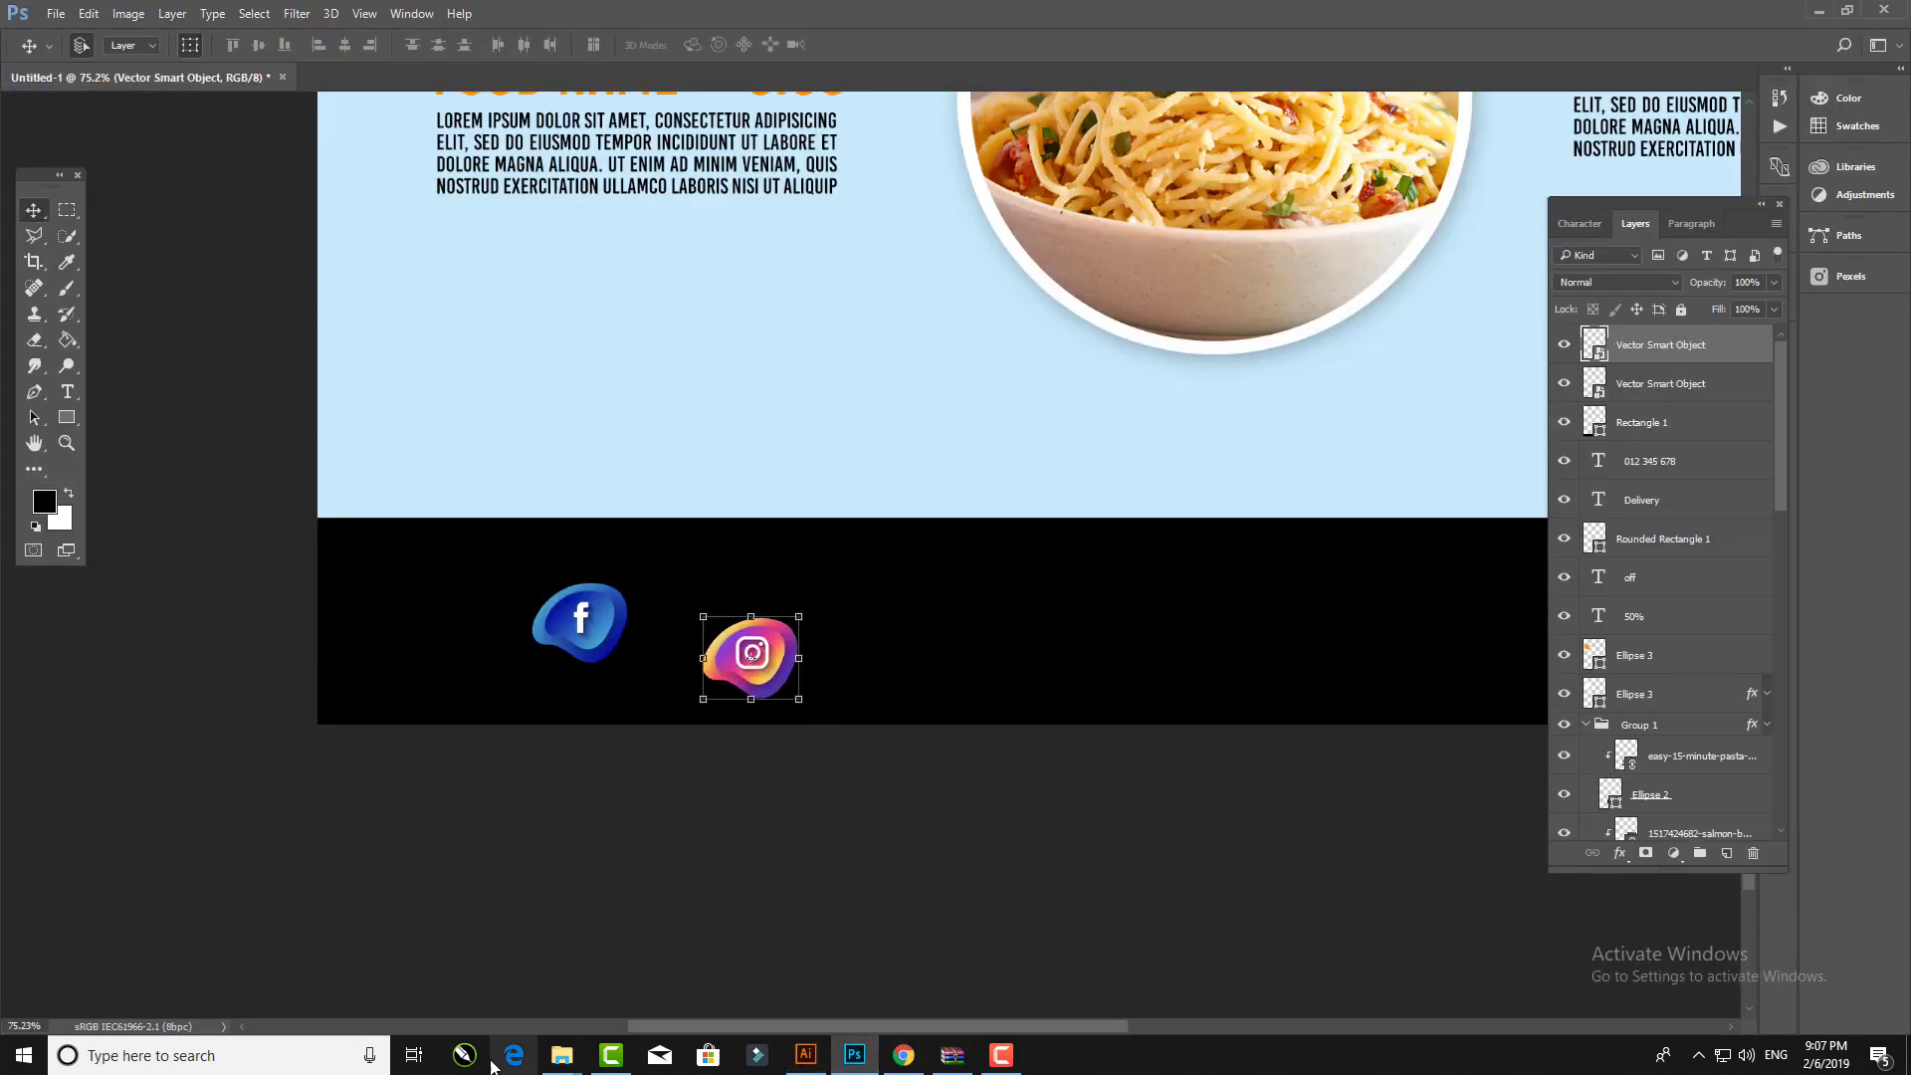
# Step: Bring the YouTube icon into the flyer and place it at the footer's right side
pyautogui.click(806, 1055)
pyautogui.click(1114, 376)
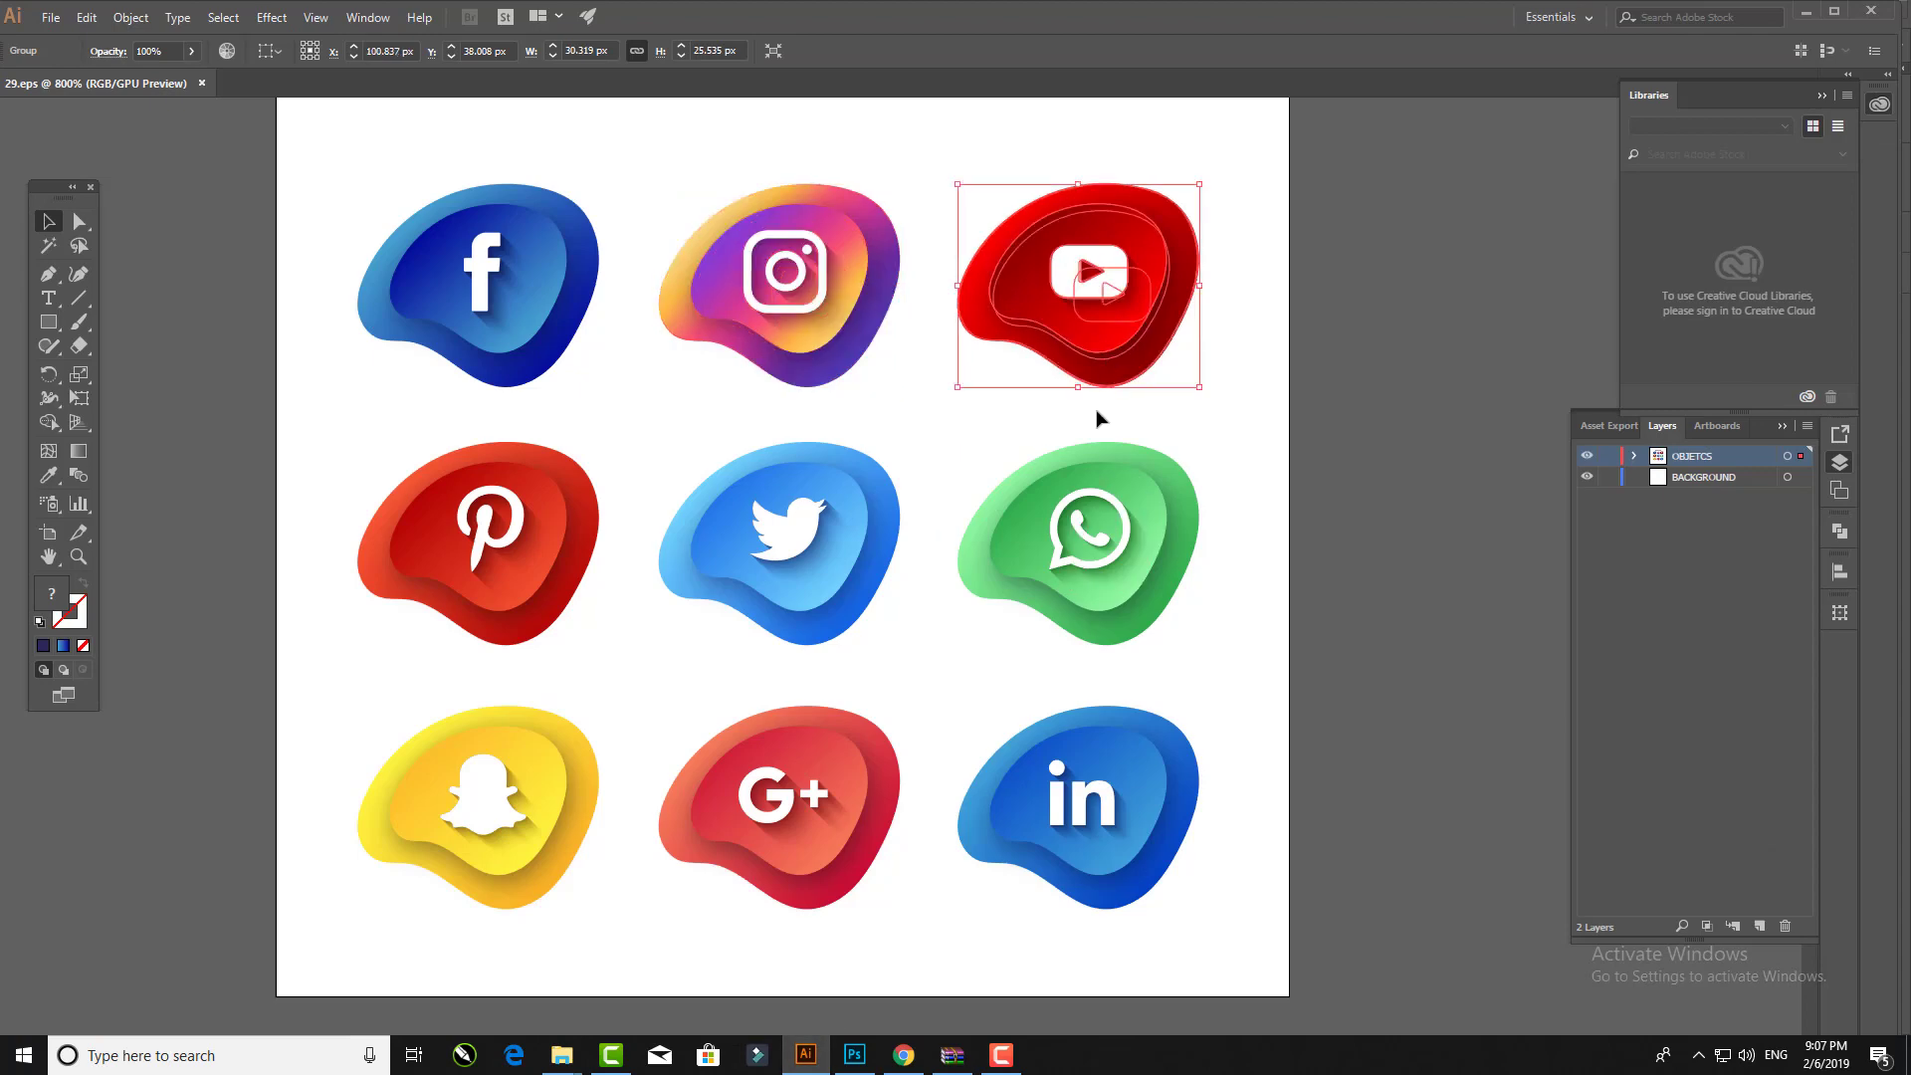
pyautogui.moveTo(1109, 368); pyautogui.dragTo(1002, 653)
pyautogui.scroll(-3, 1228, 703)
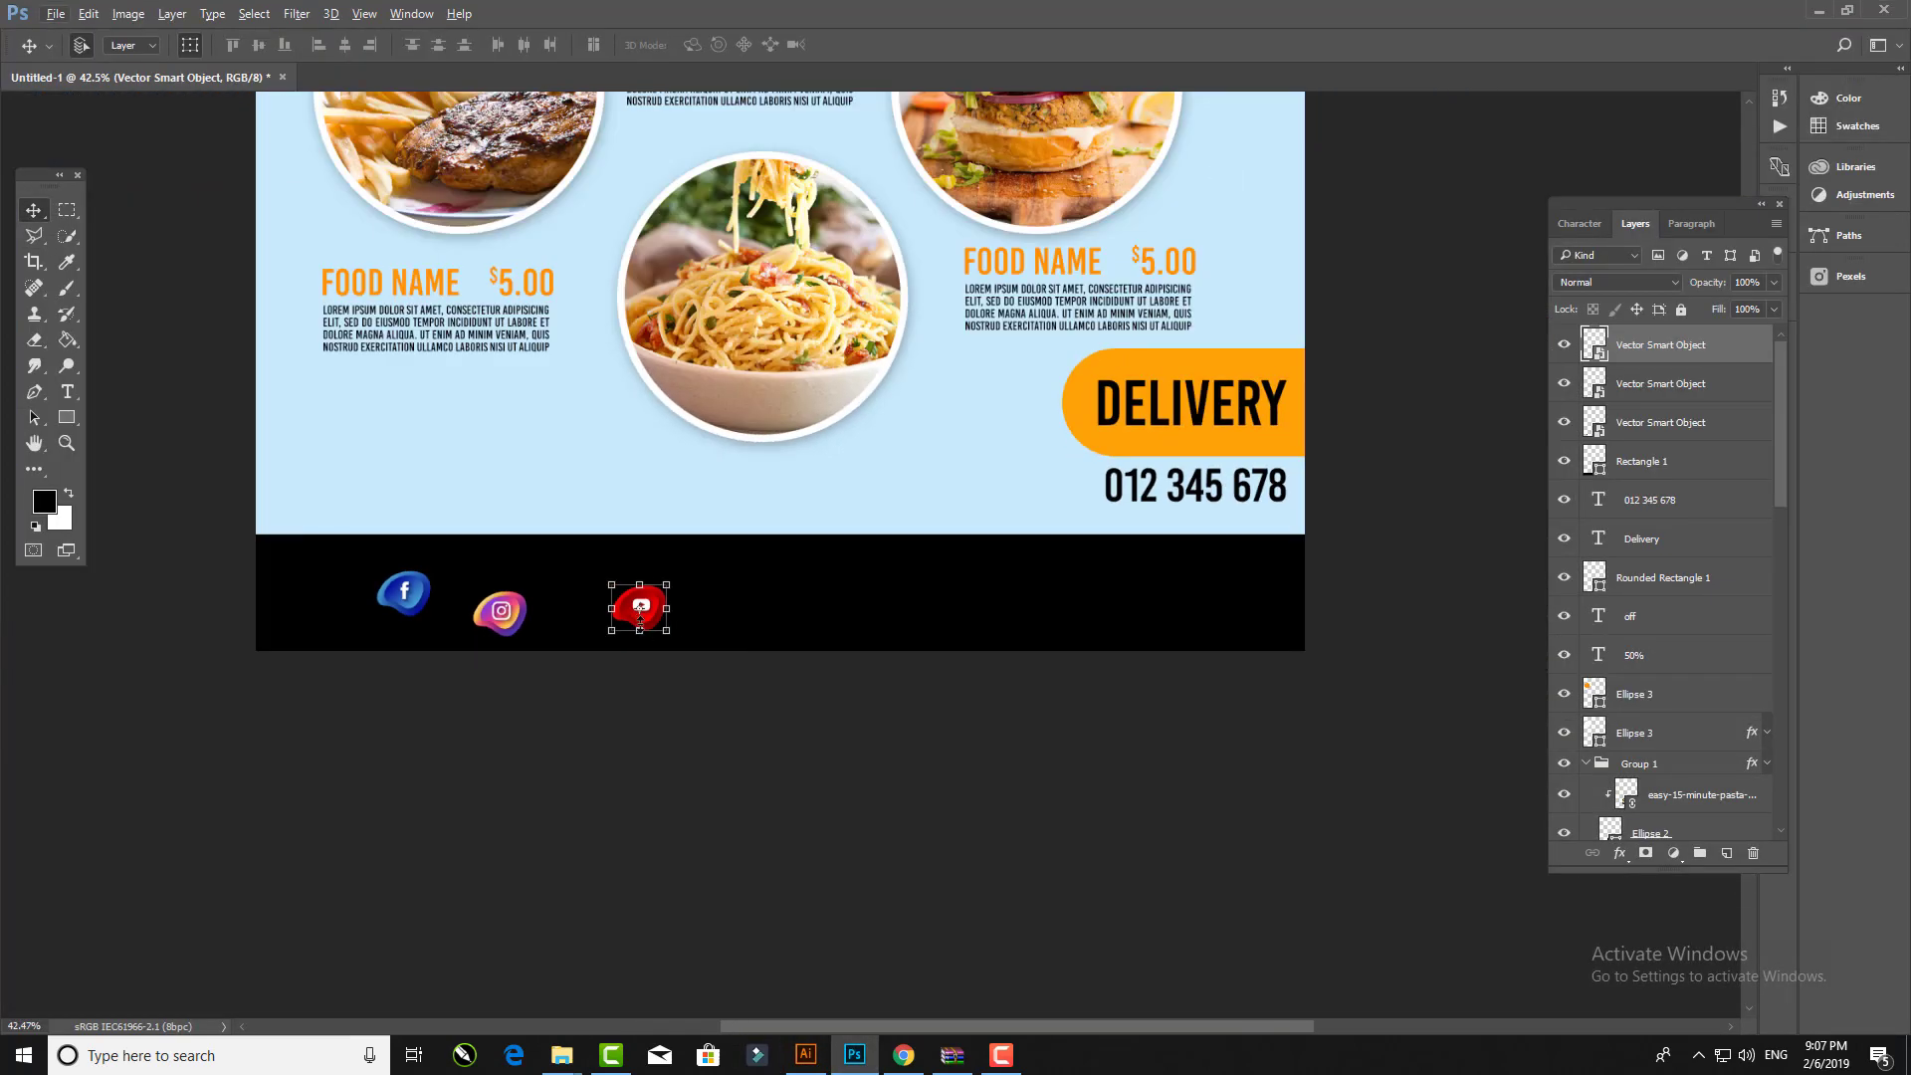
pyautogui.moveTo(652, 604); pyautogui.dragTo(1042, 590)
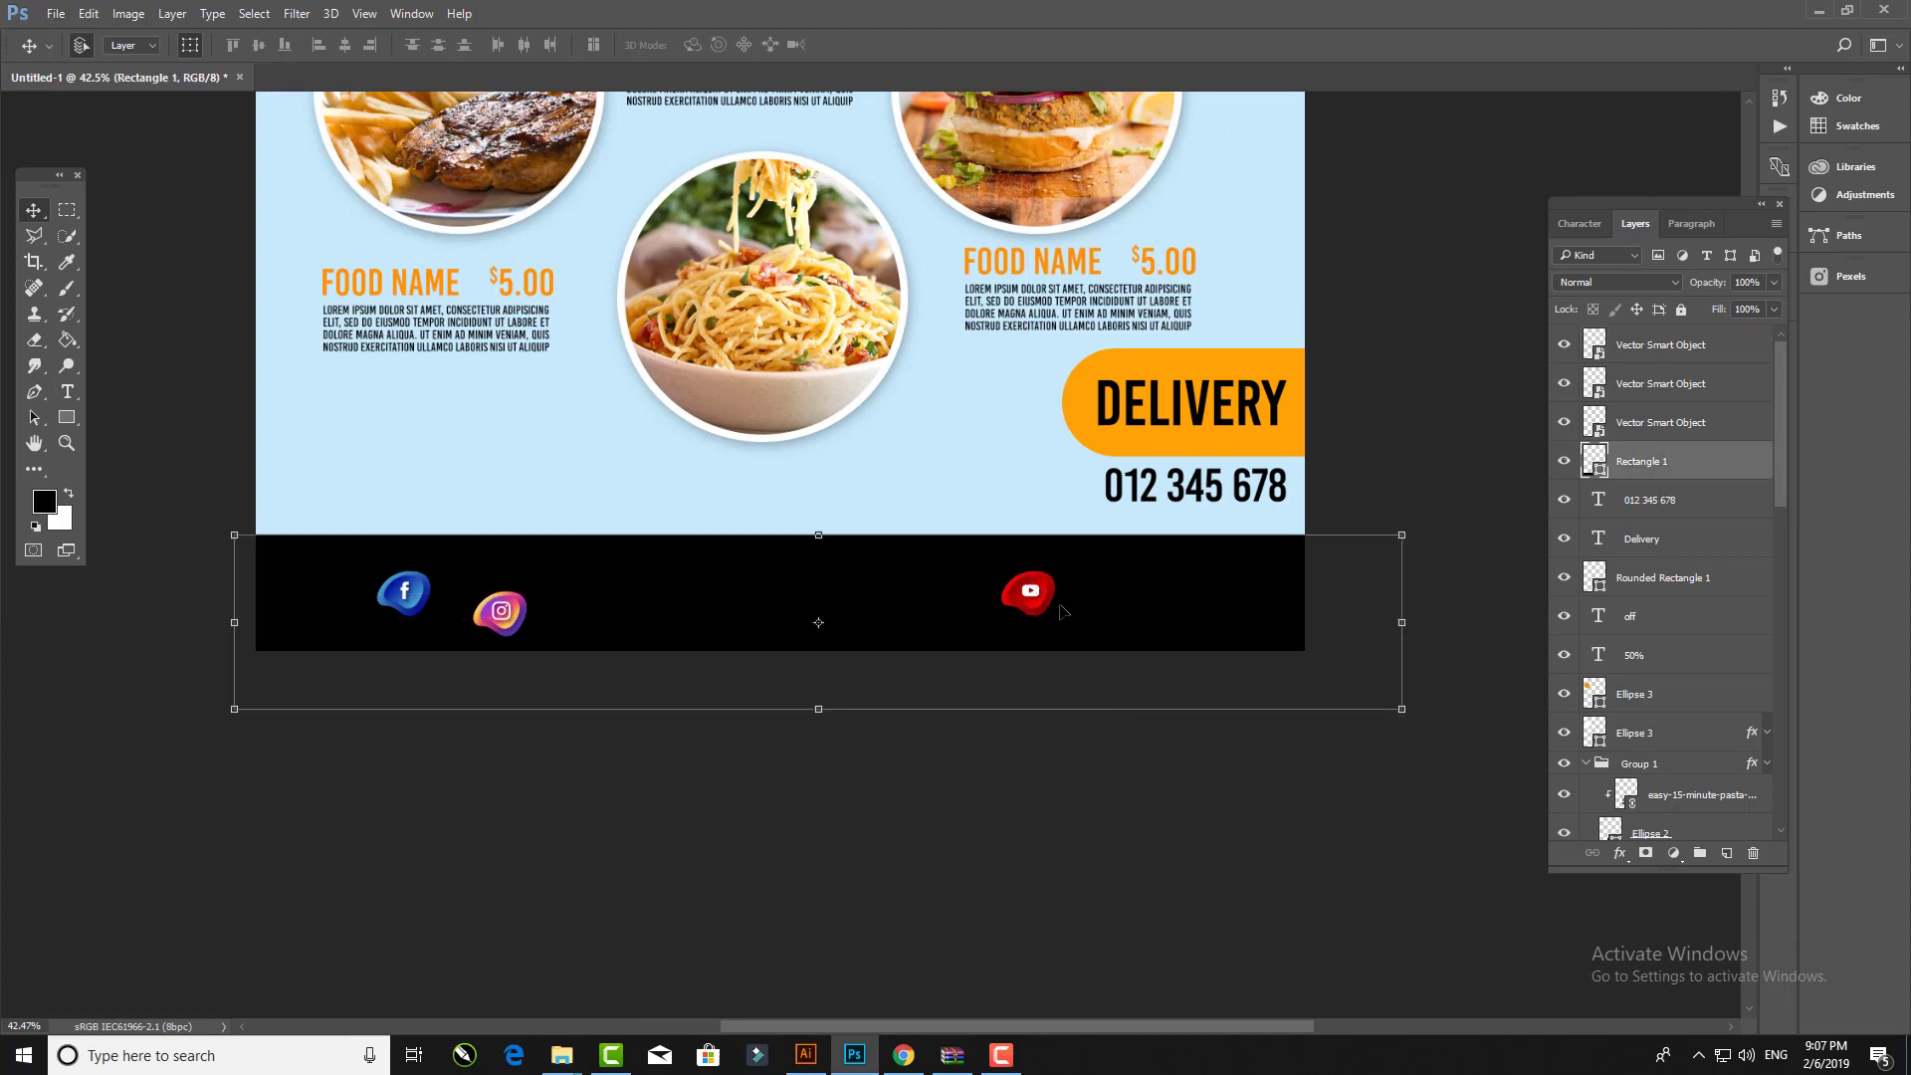
# Step: Align the Facebook, Instagram and YouTube icons by top edges and distribute them evenly
pyautogui.keyDown('shift'); pyautogui.click(501, 610); pyautogui.keyUp('shift')
pyautogui.keyDown('shift'); pyautogui.click(404, 594); pyautogui.keyUp('shift')
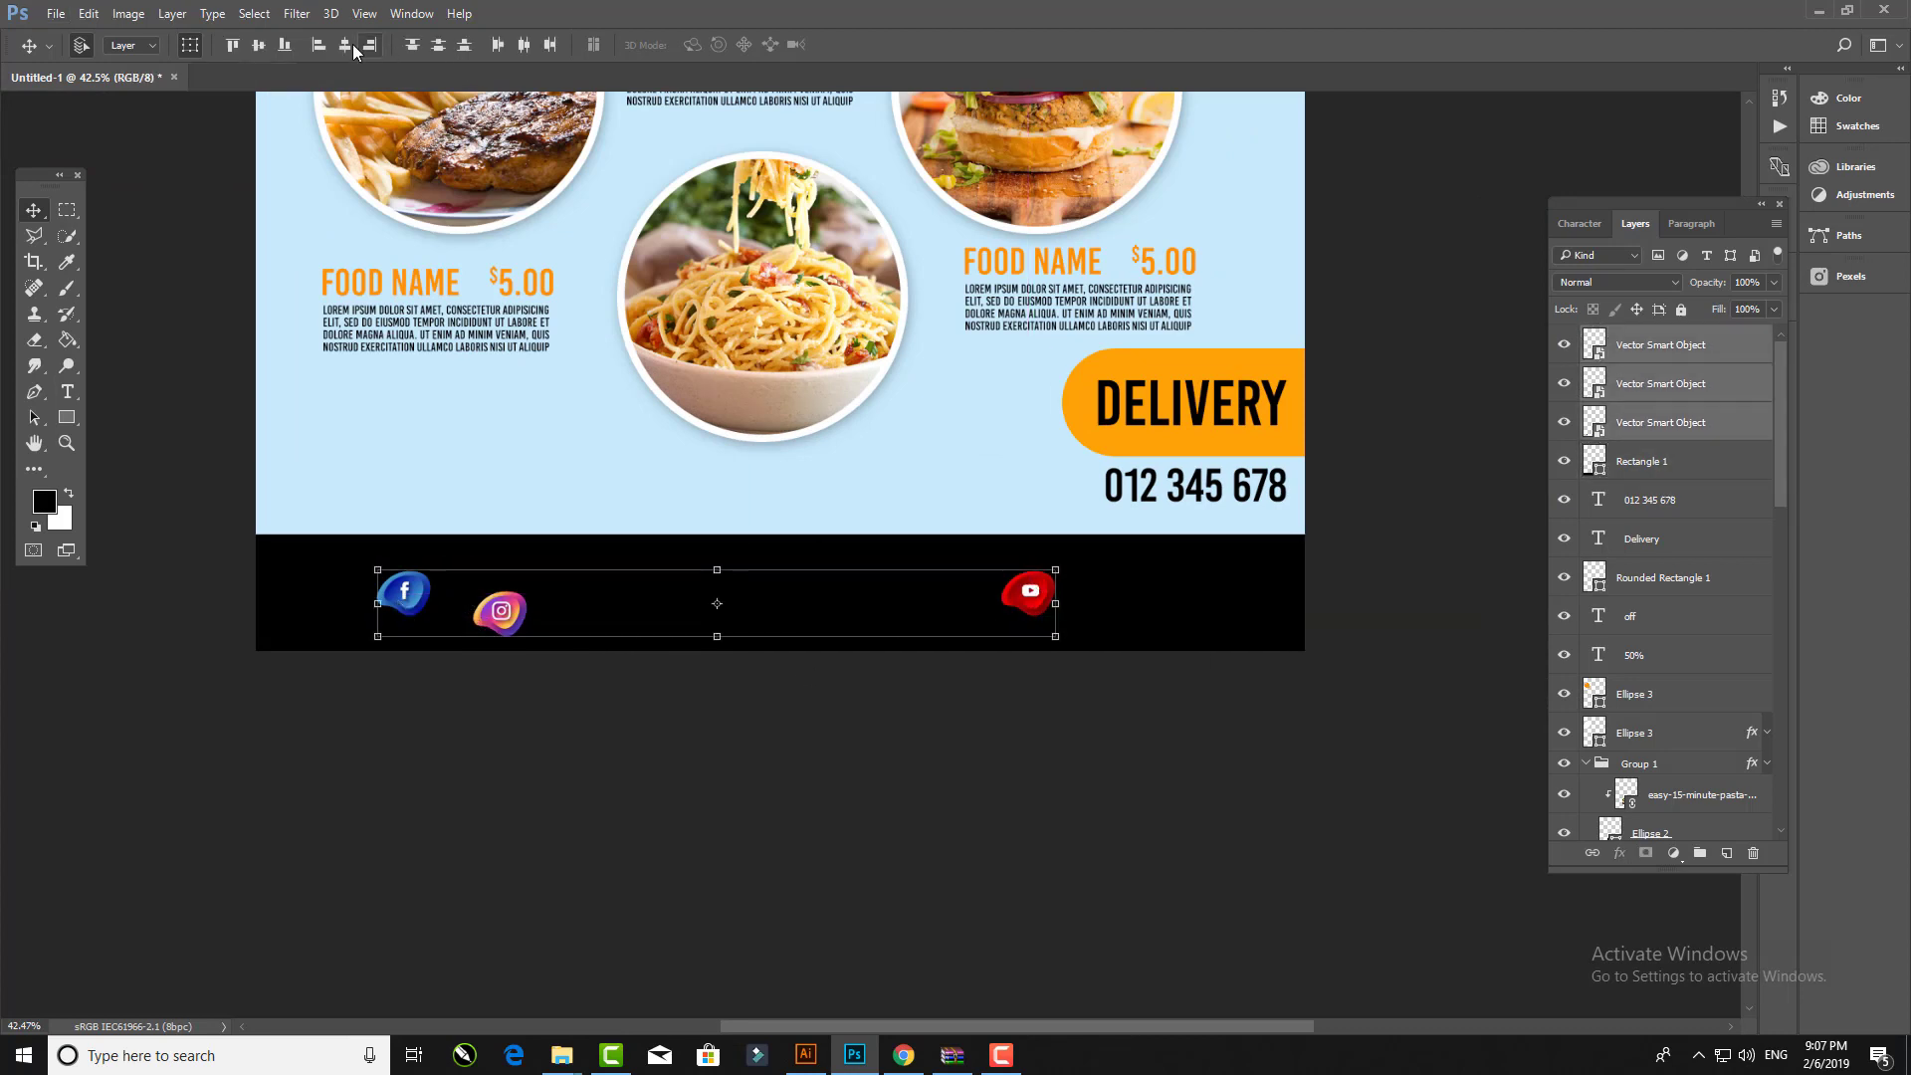
pyautogui.click(233, 45)
pyautogui.click(524, 45)
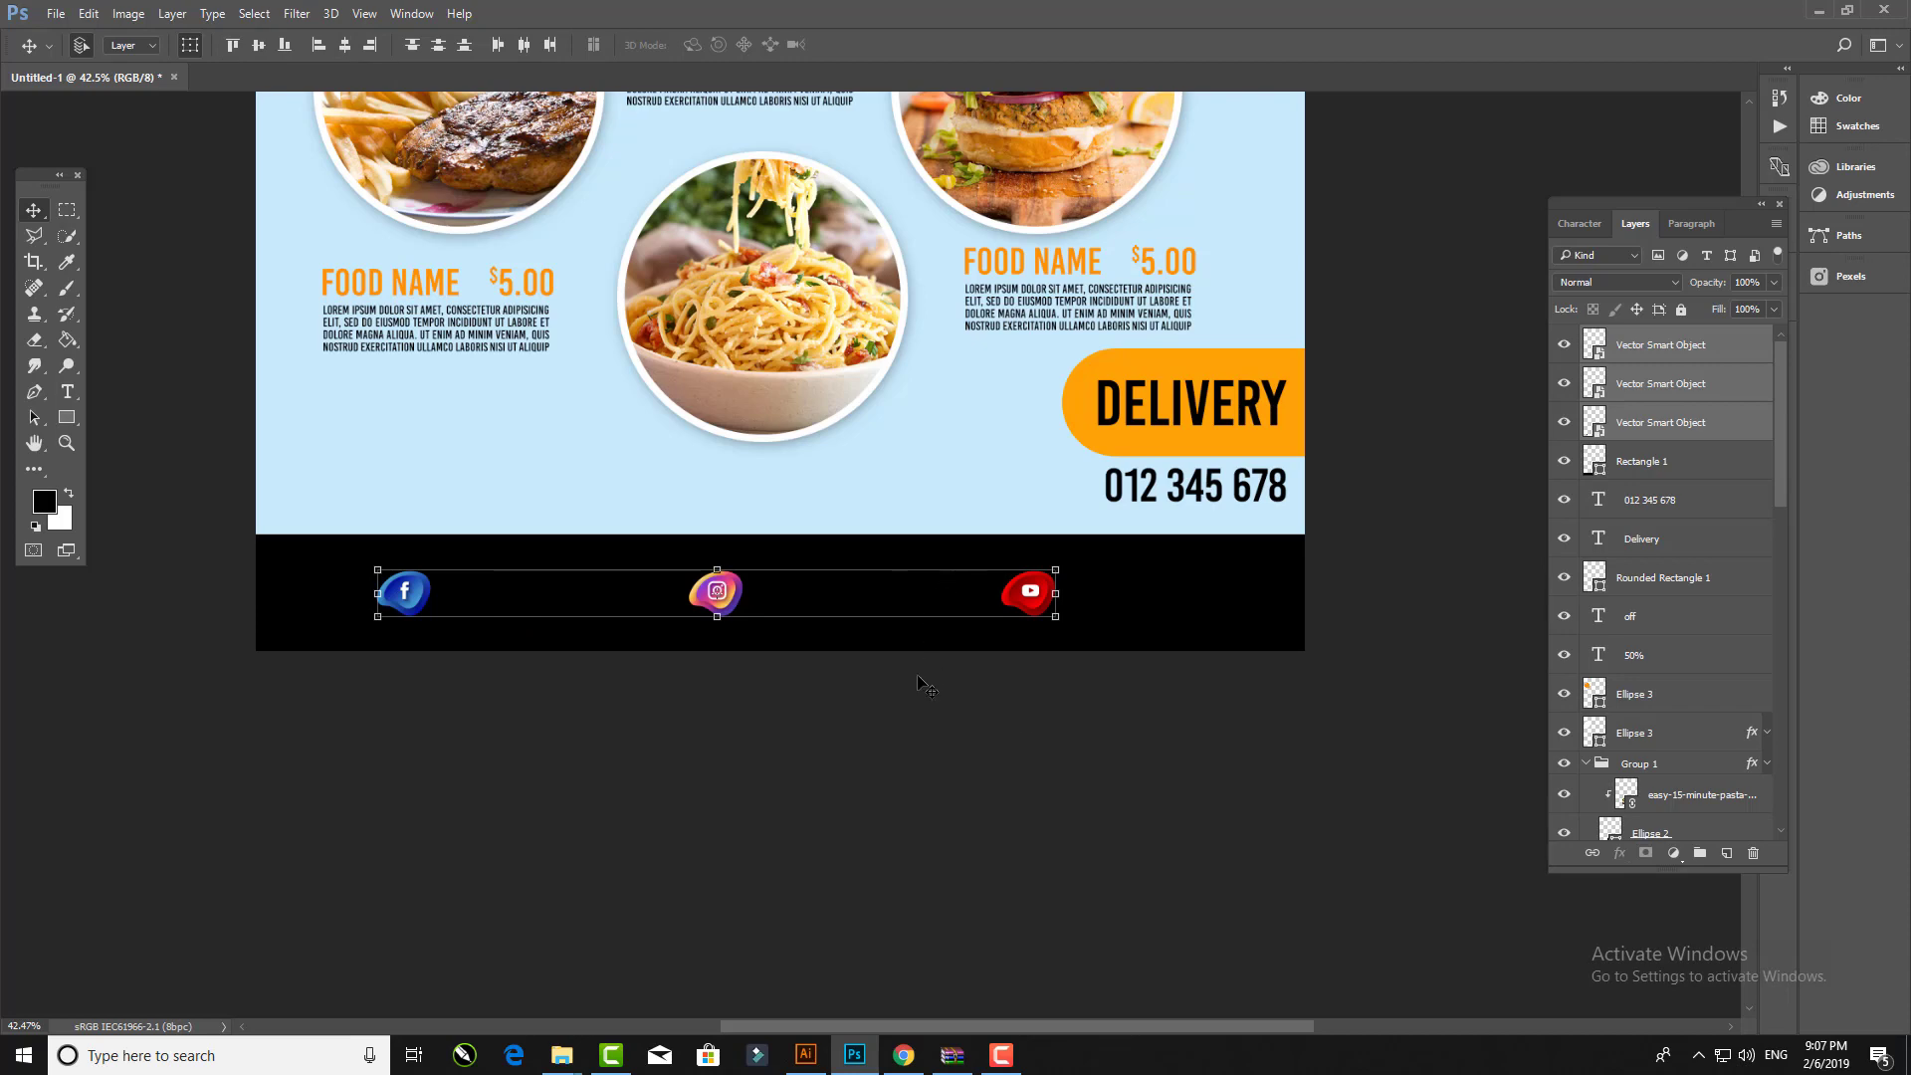
pyautogui.hotkey('ctrl', 'a')
pyautogui.click(345, 44)
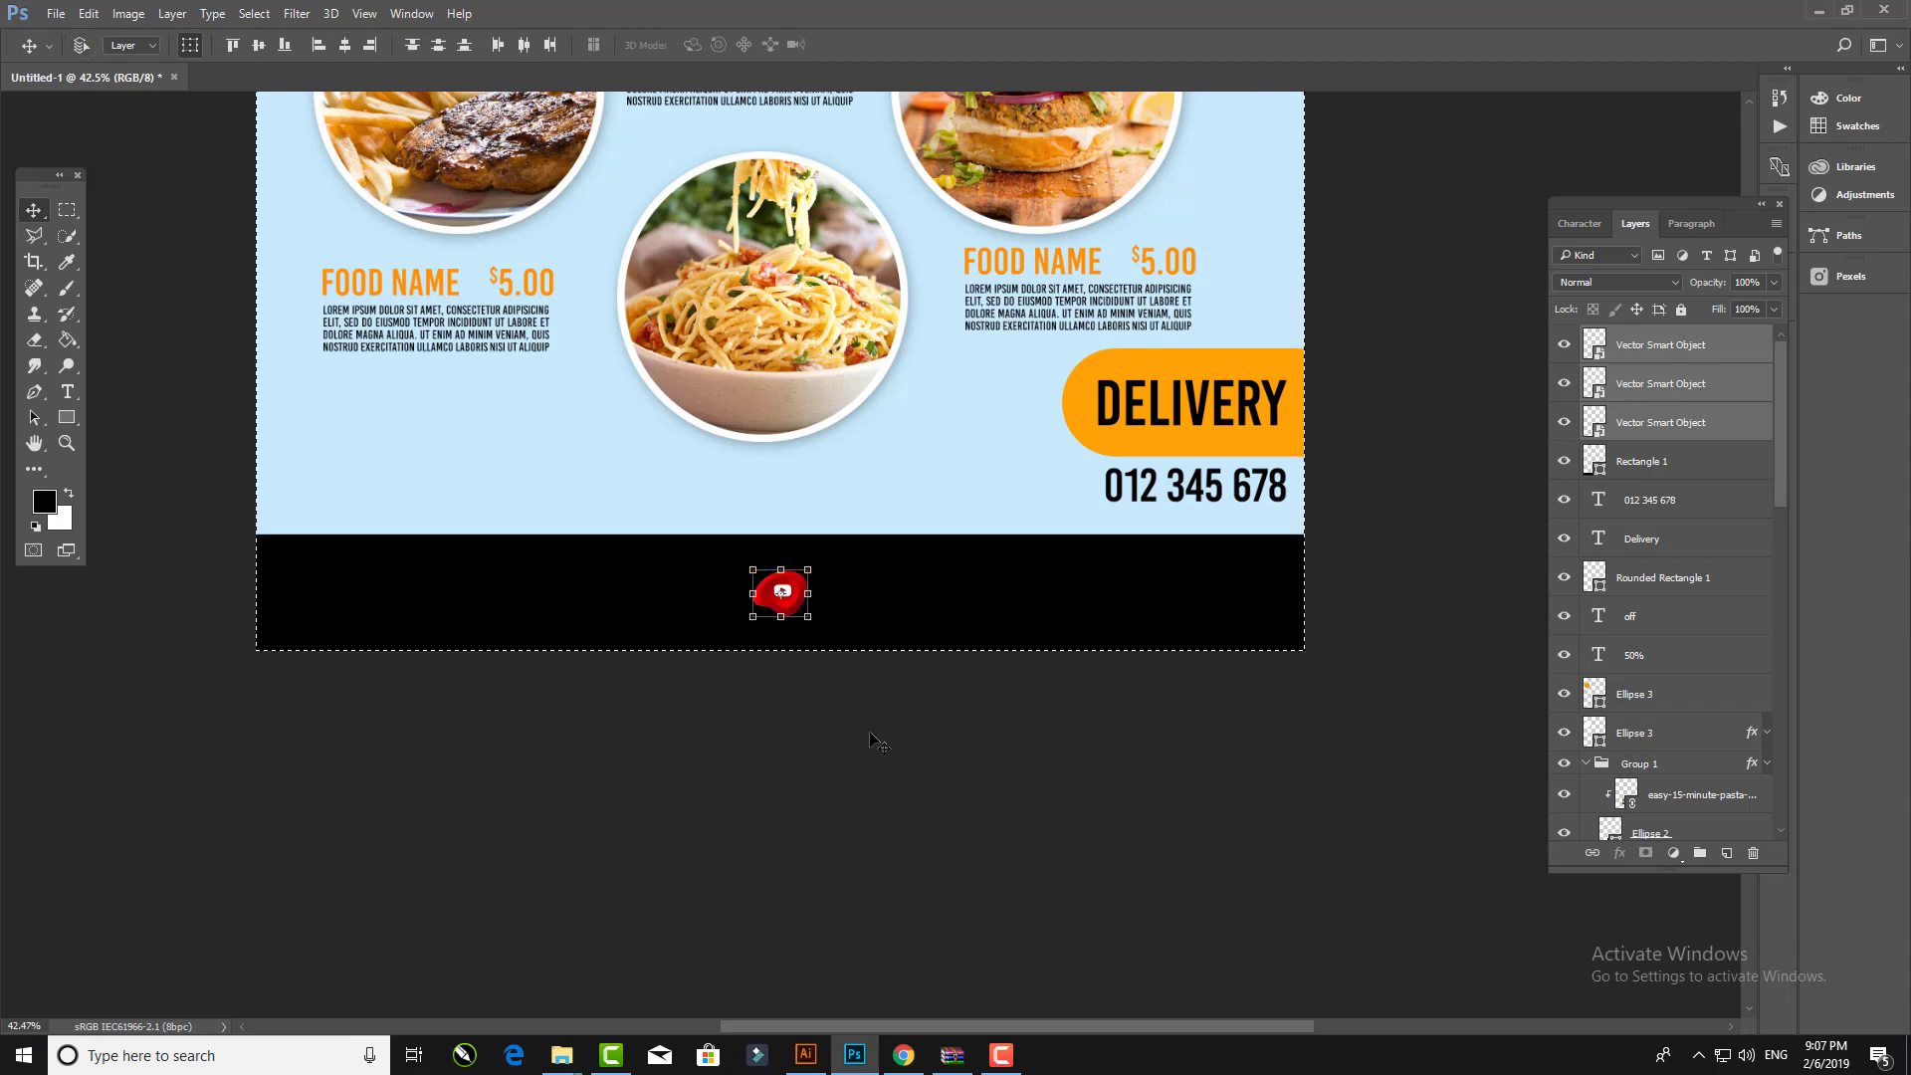
pyautogui.hotkey('ctrl', 'z')
pyautogui.click(662, 601)
pyautogui.press('Return')
# Step: Add white (#ffffff) footer text reading YOUR FACEBOOK
pyautogui.press('t')
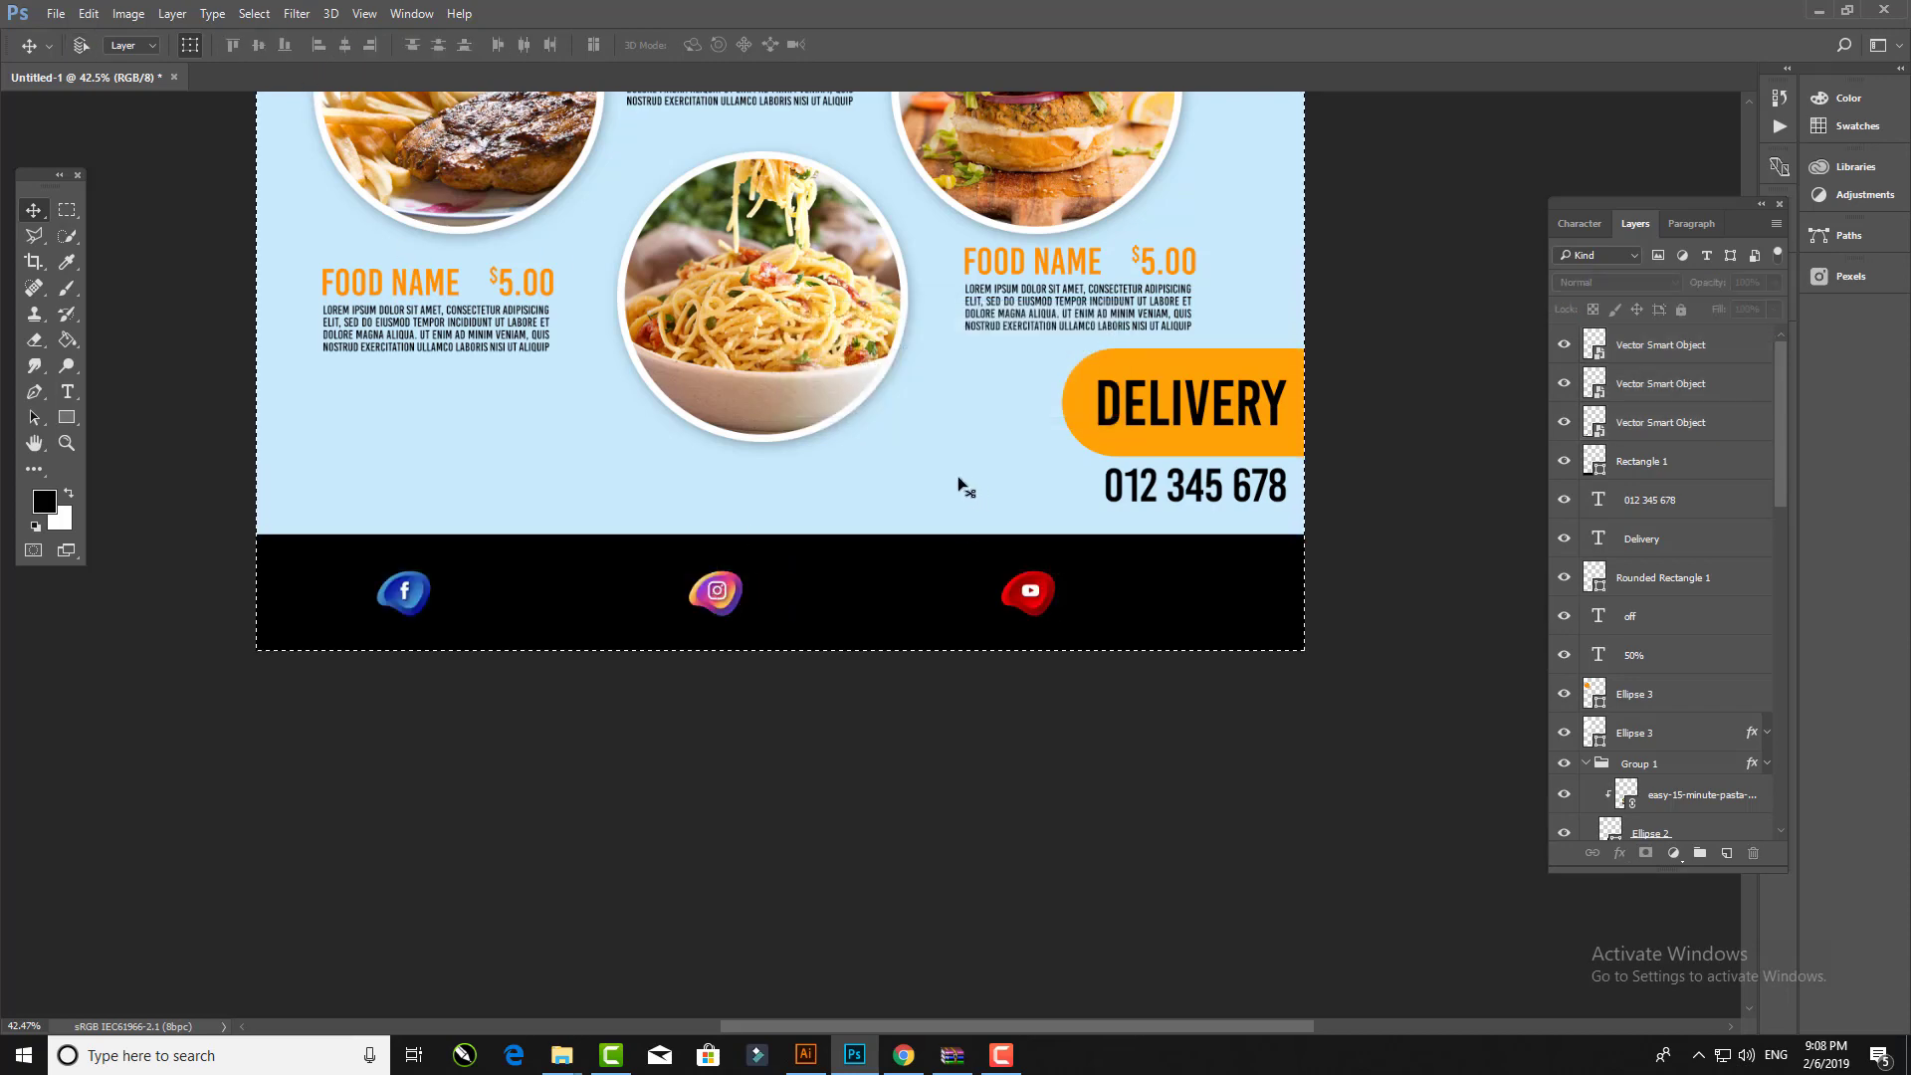
pyautogui.hotkey('ctrl', 'a')
pyautogui.click(693, 45)
pyautogui.write('ffffff')
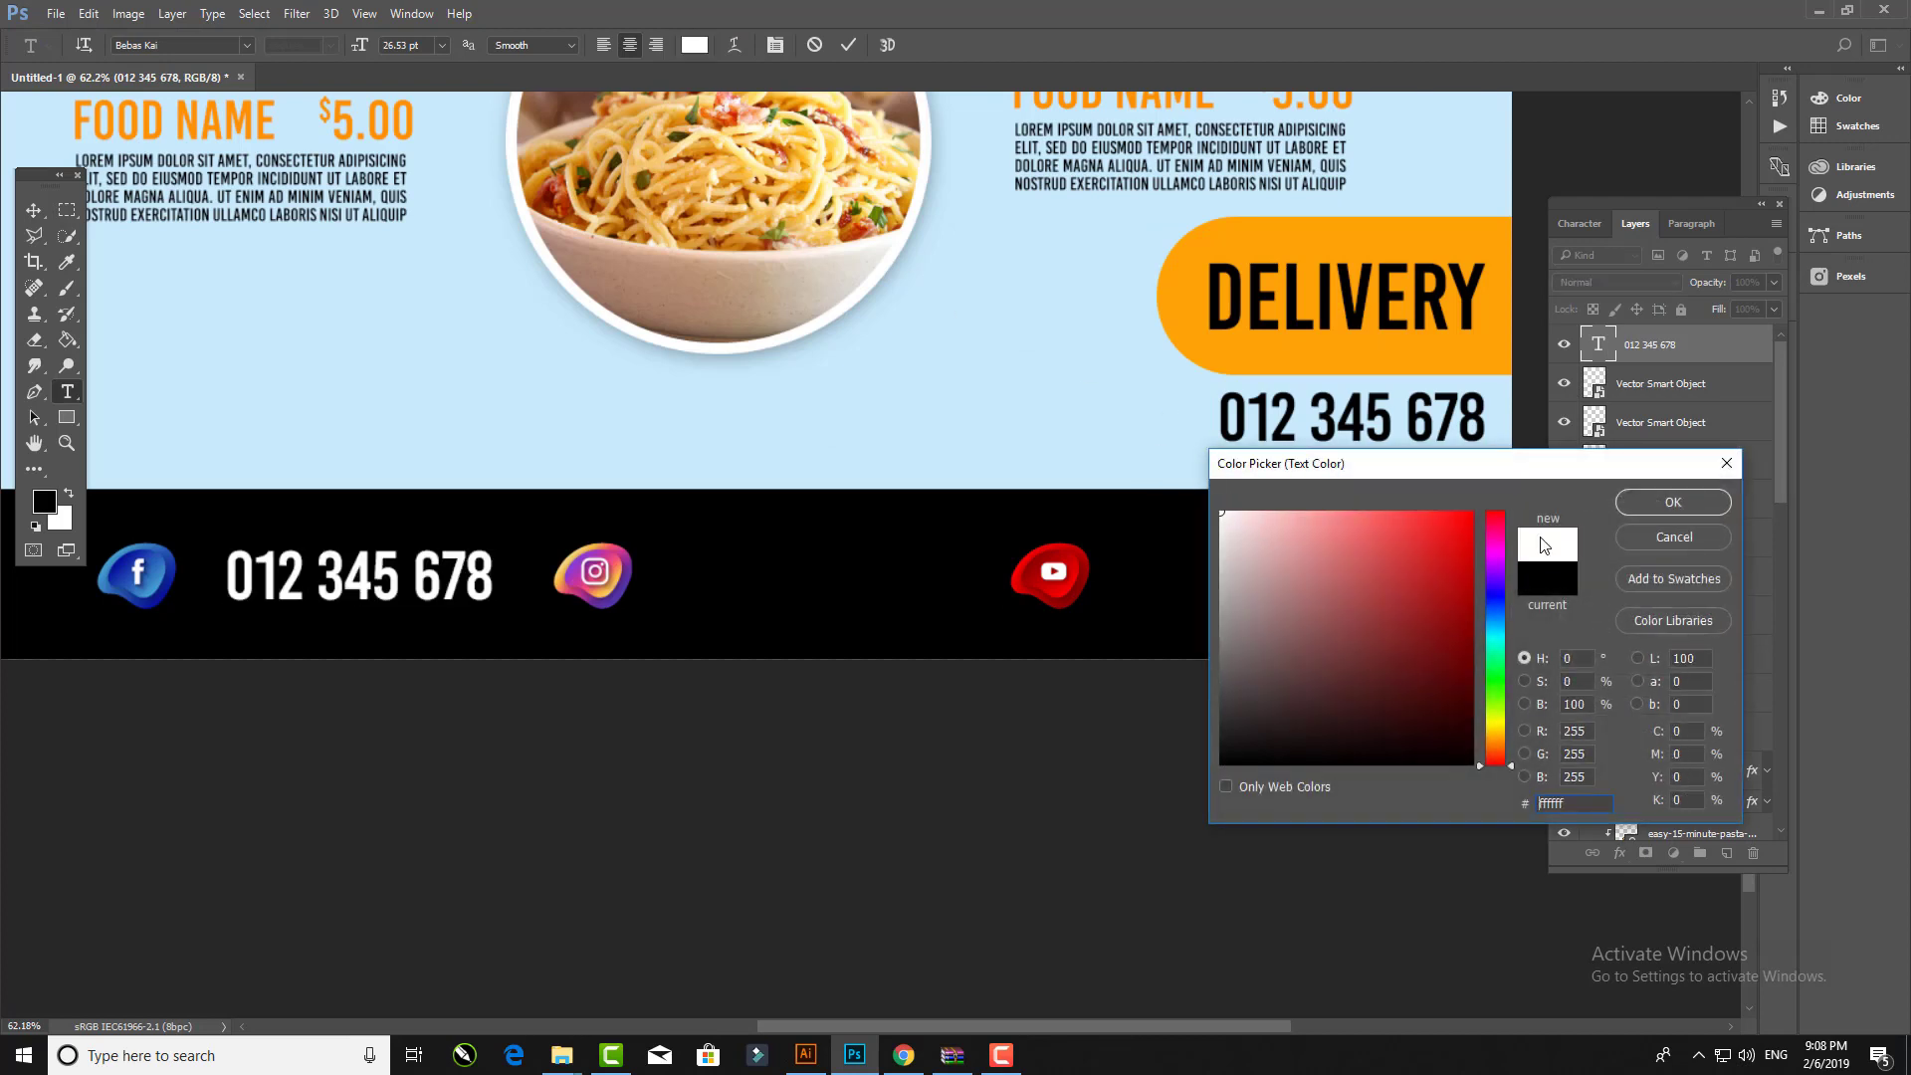
pyautogui.press('Return')
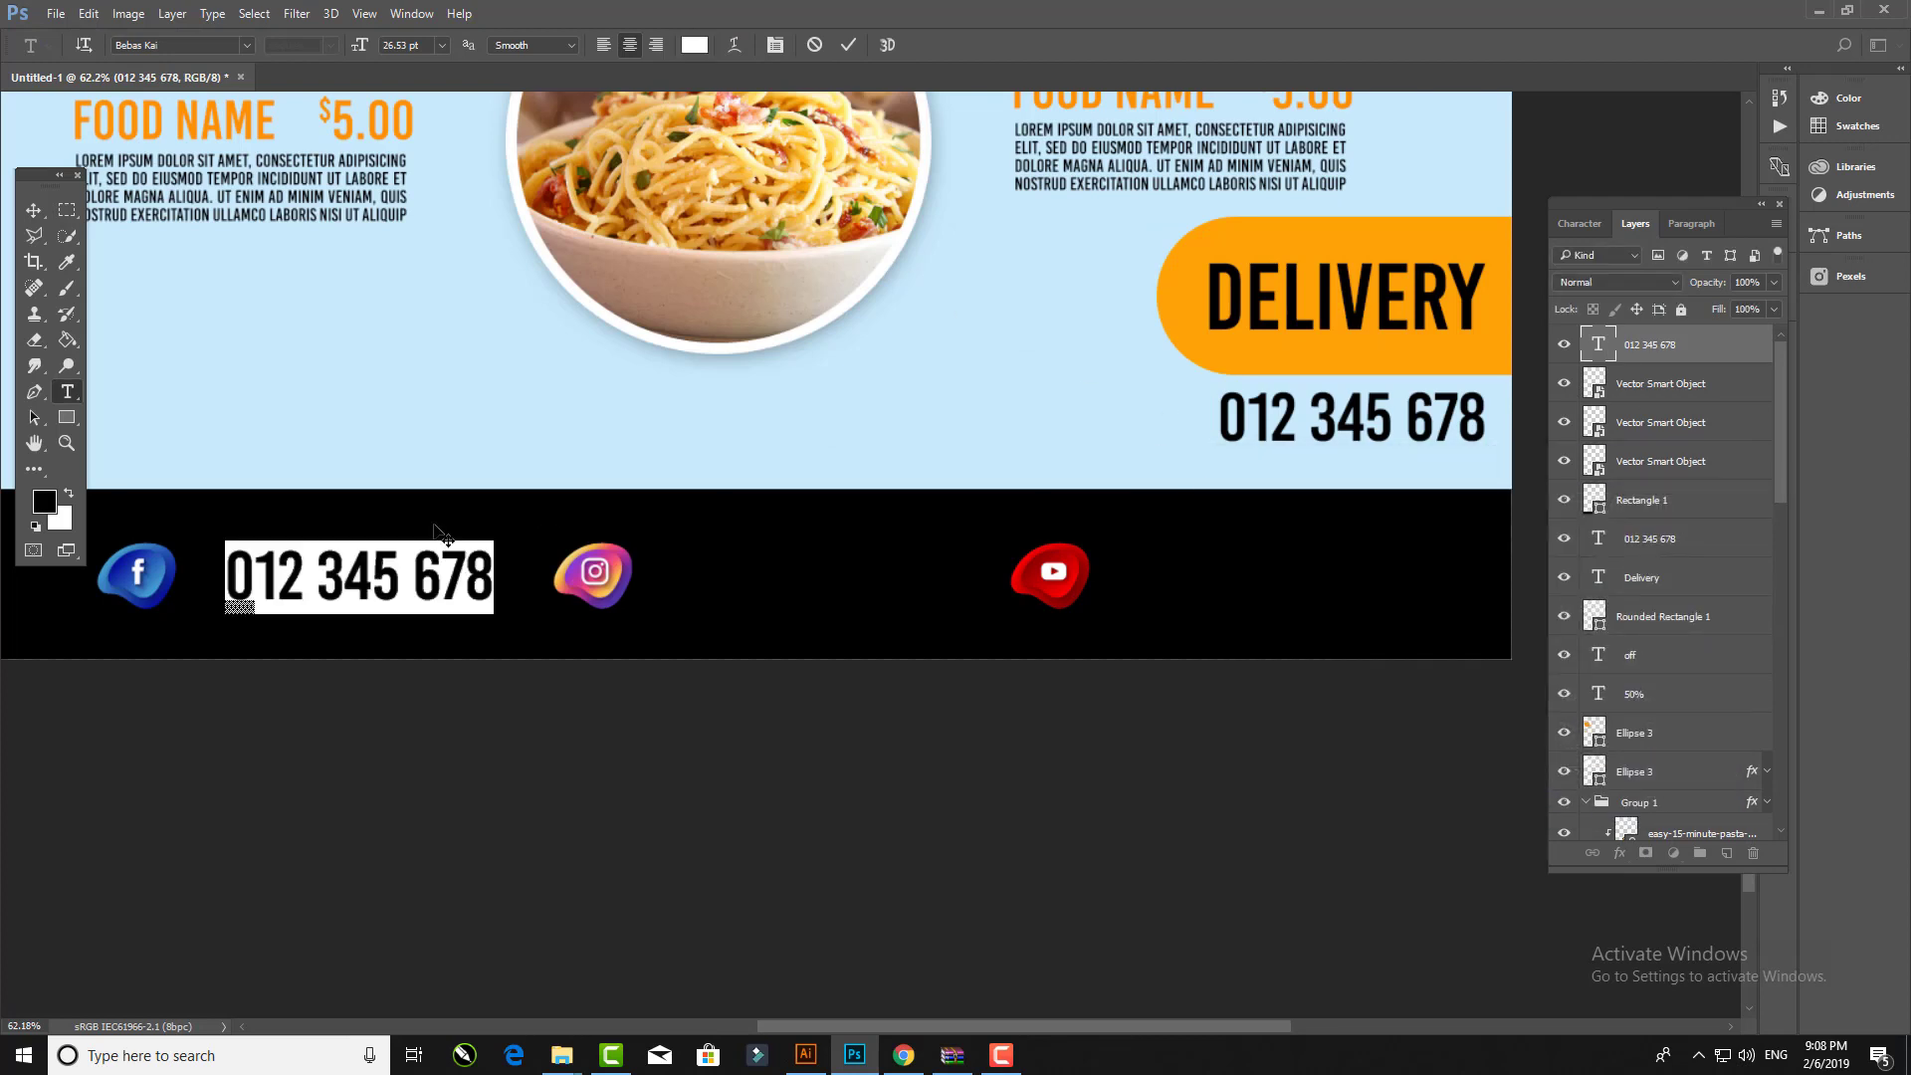
pyautogui.write('YOUR FACE')
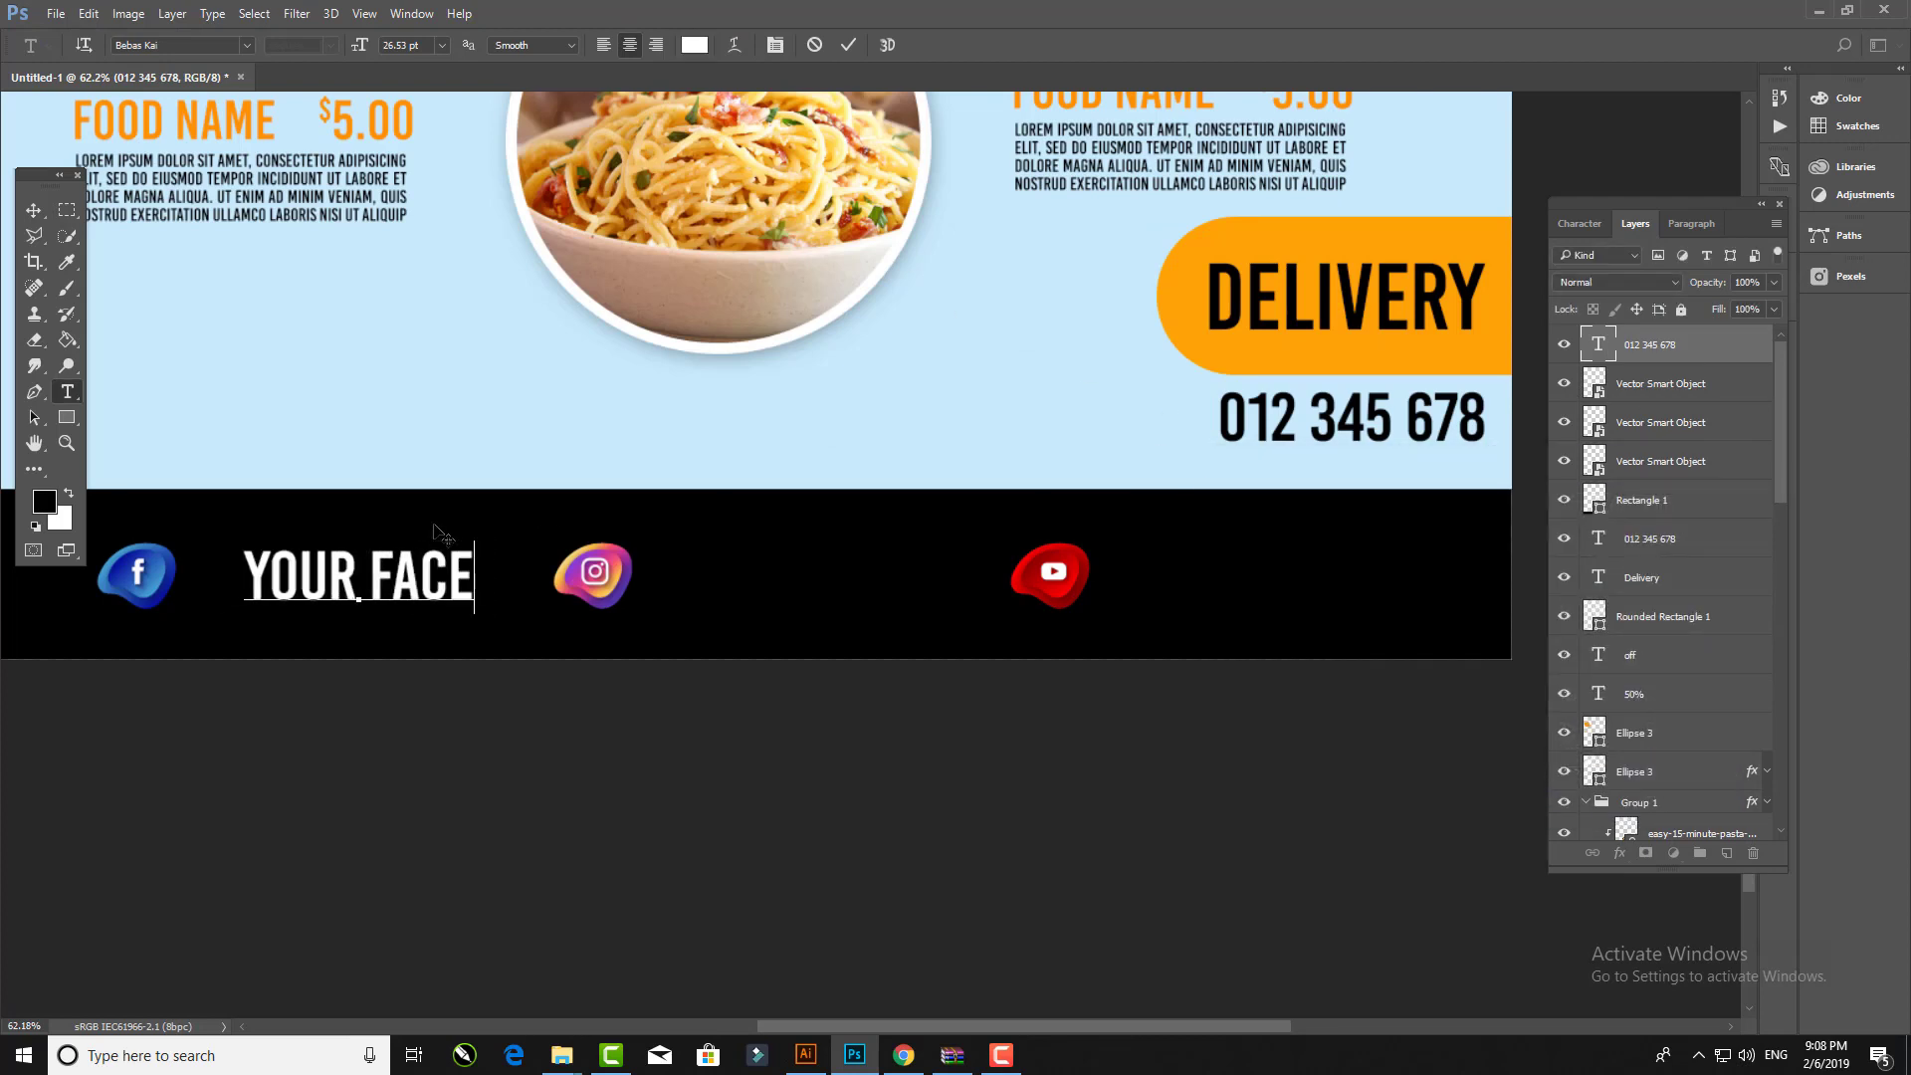
pyautogui.write('BOOK')
# Step: Shrink YOUR FACEBOOK to 18.53 pt and move it beside the Facebook icon
pyautogui.hotkey('ctrl', 'a')
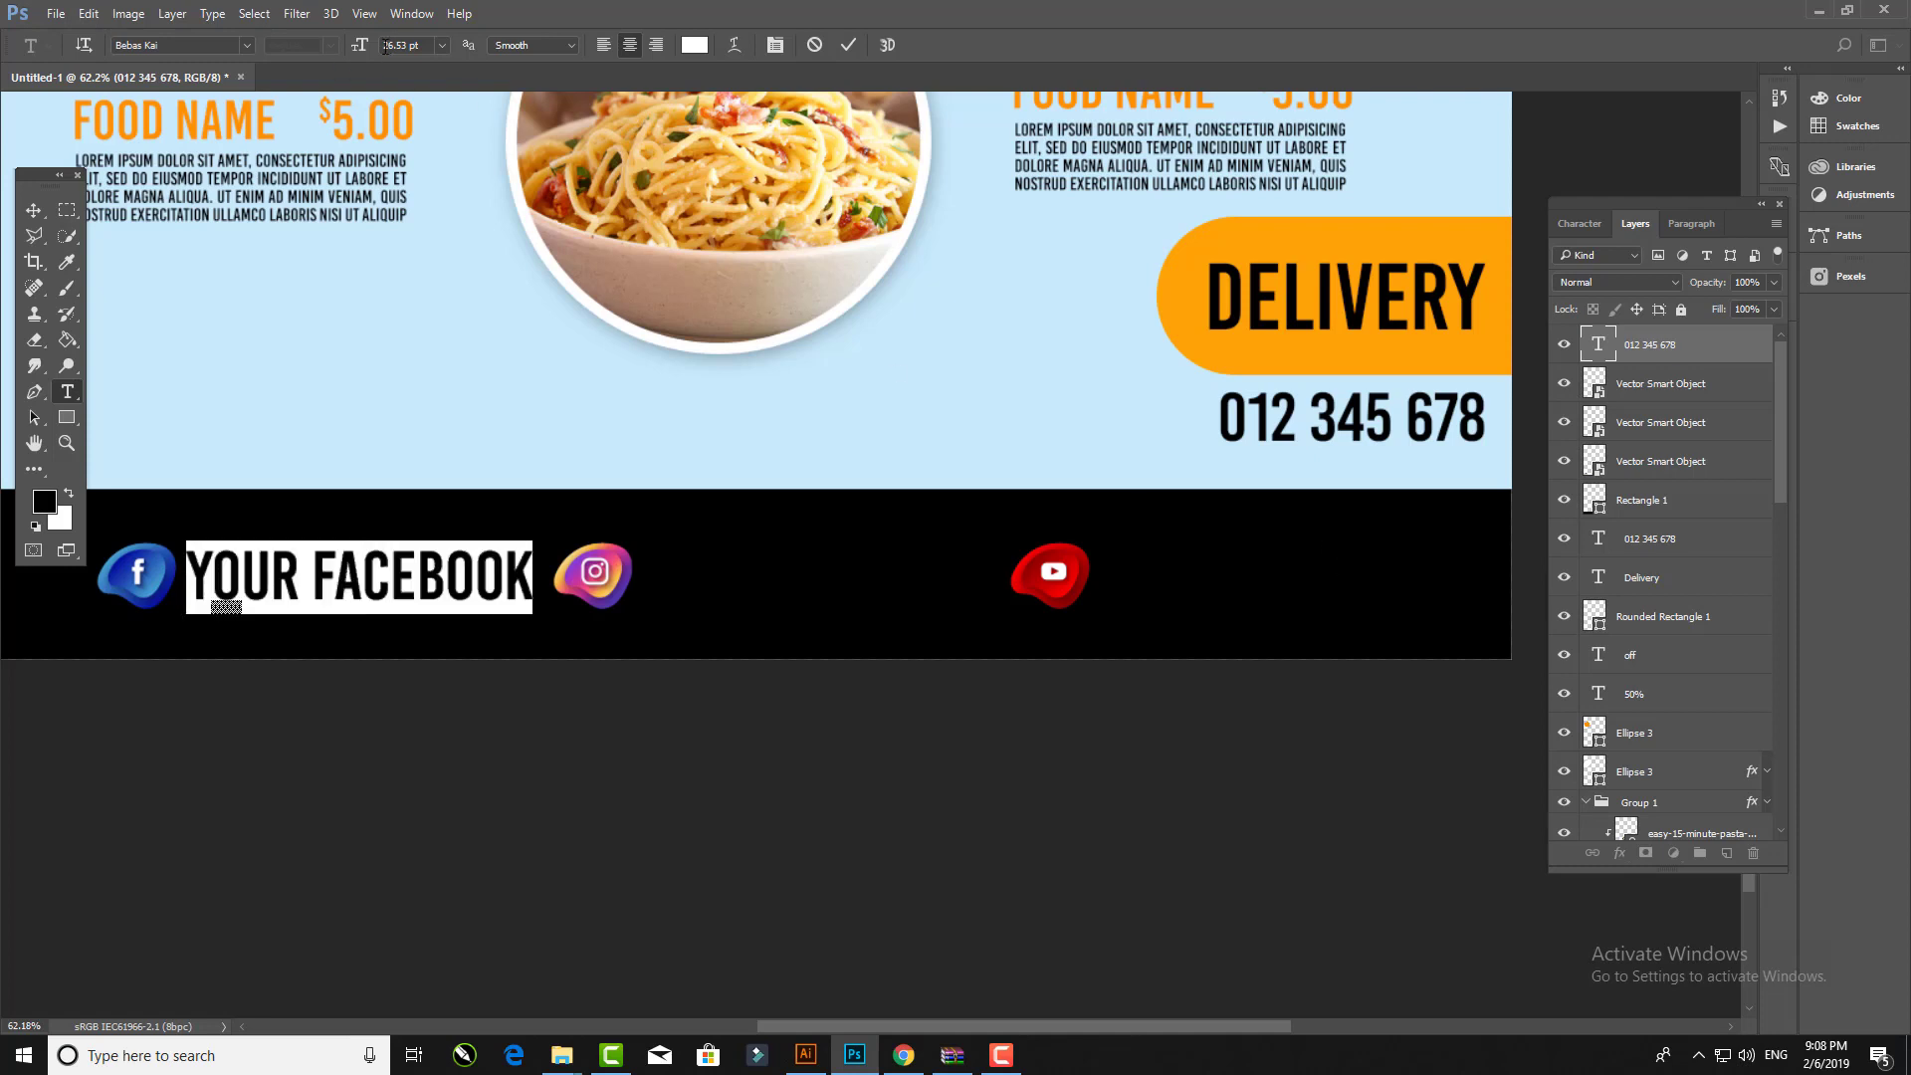
pyautogui.moveTo(364, 47); pyautogui.dragTo(361, 54)
pyautogui.click(848, 45)
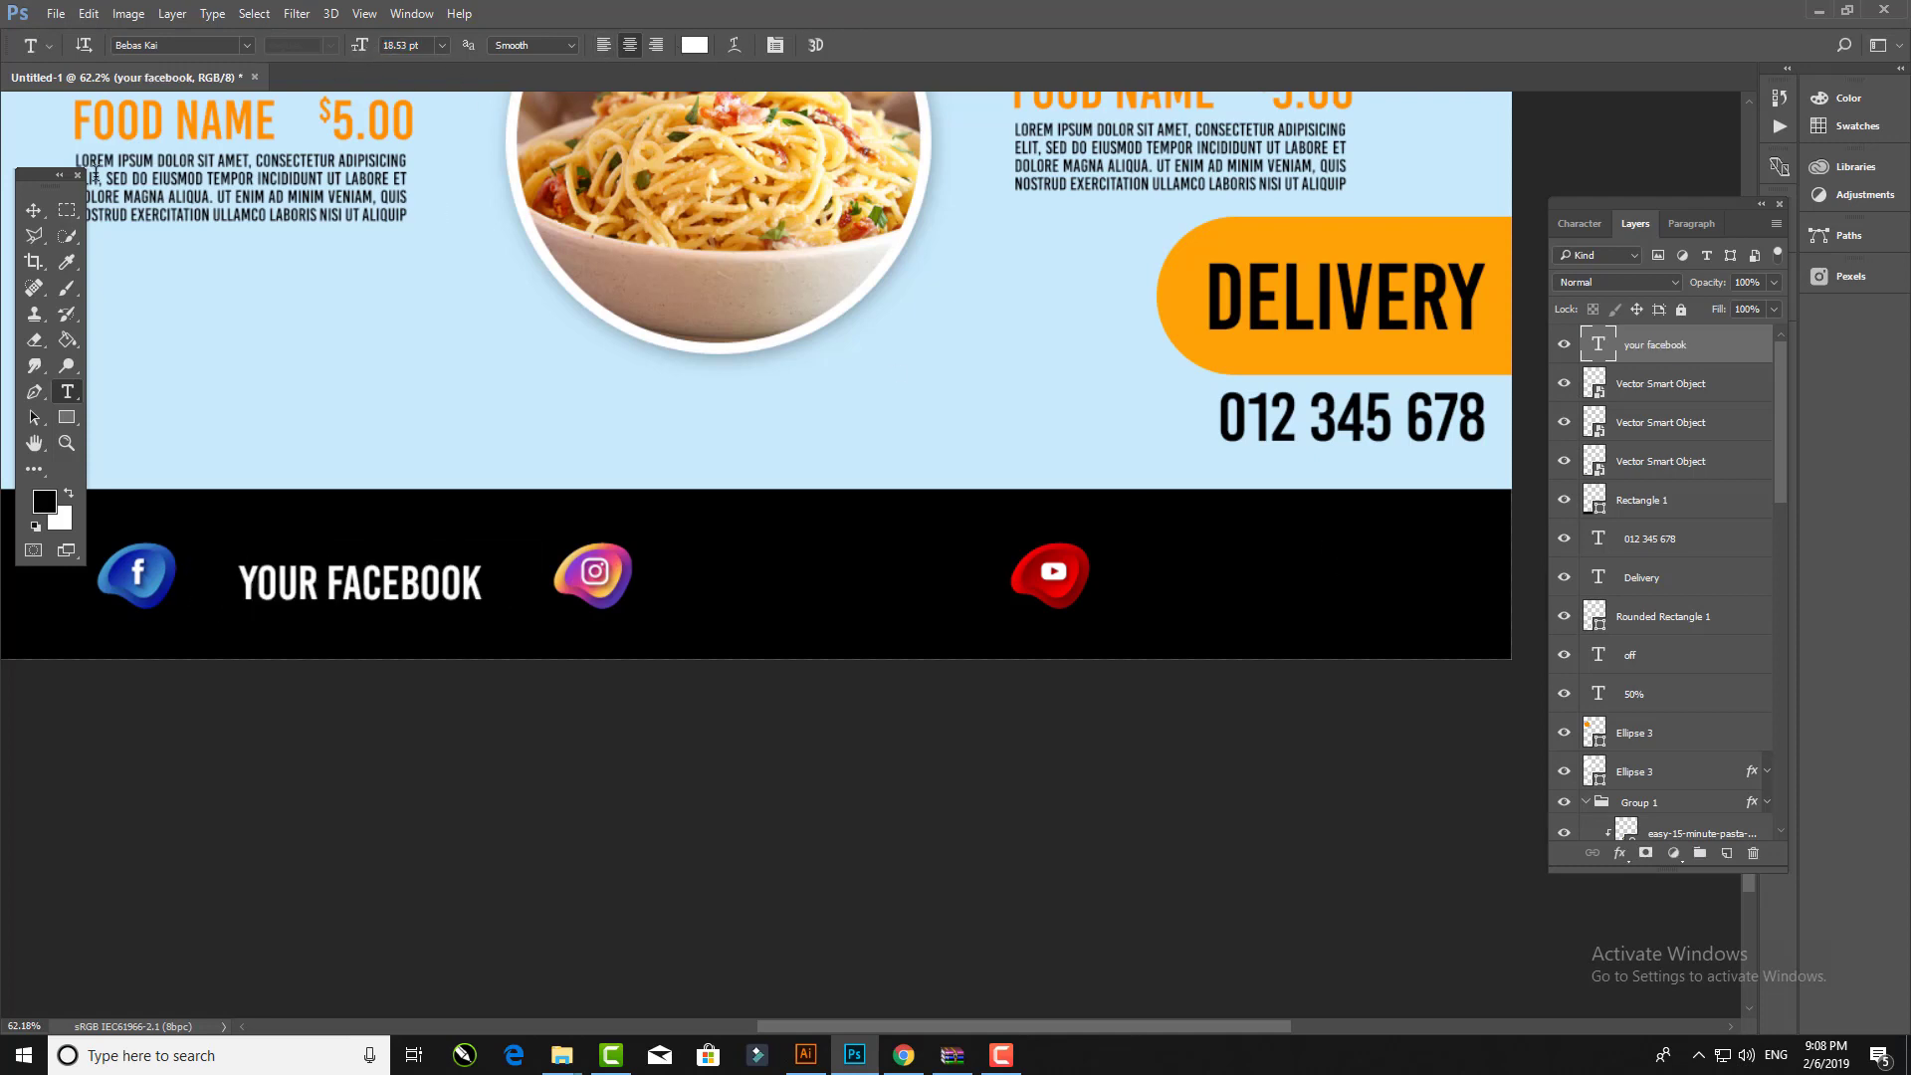
pyautogui.press('v')
pyautogui.moveTo(422, 586)
pyautogui.mouseDown()
pyautogui.moveTo(389, 592)
pyautogui.moveTo(914, 585)
pyautogui.mouseUp()
# Step: Add a YOUR INSTAGRAM label beside the Instagram icon
pyautogui.press('t')
pyautogui.click(814, 591)
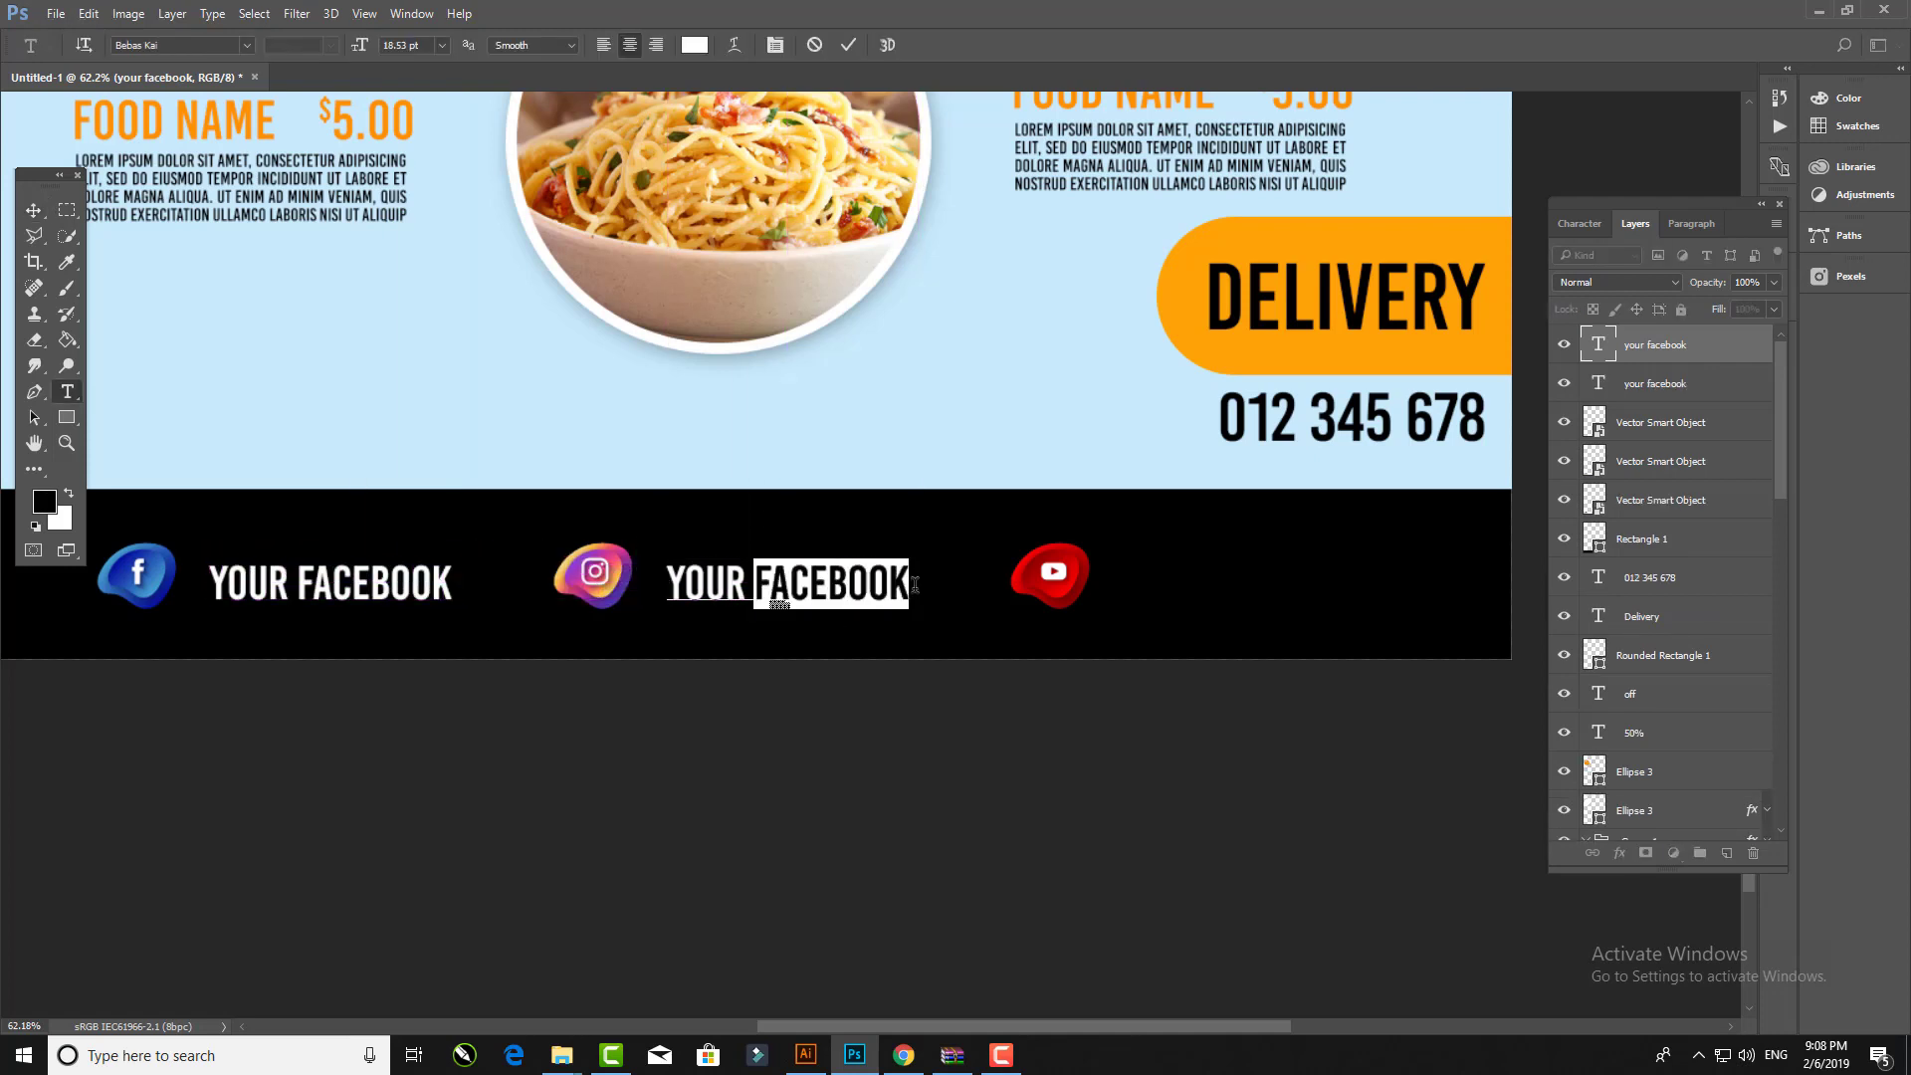
pyautogui.write('ins')
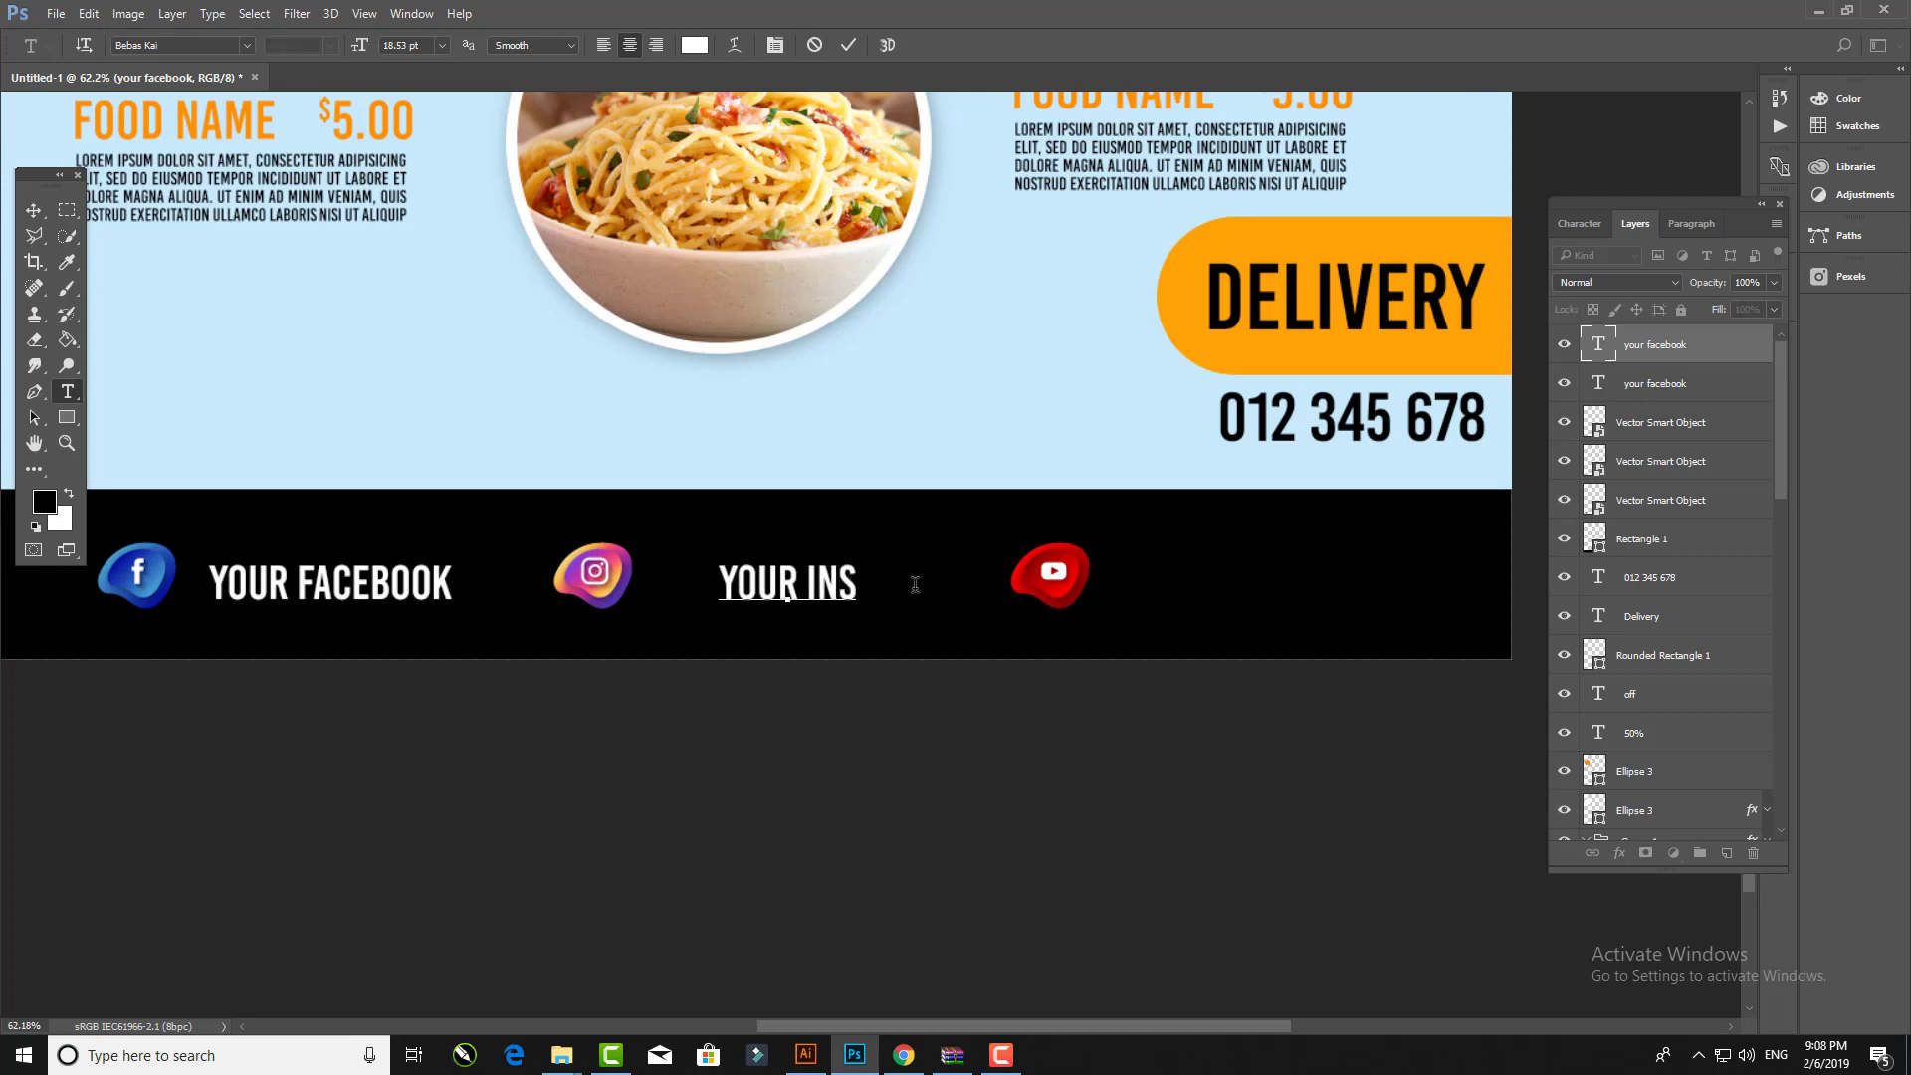
pyautogui.write('tagr')
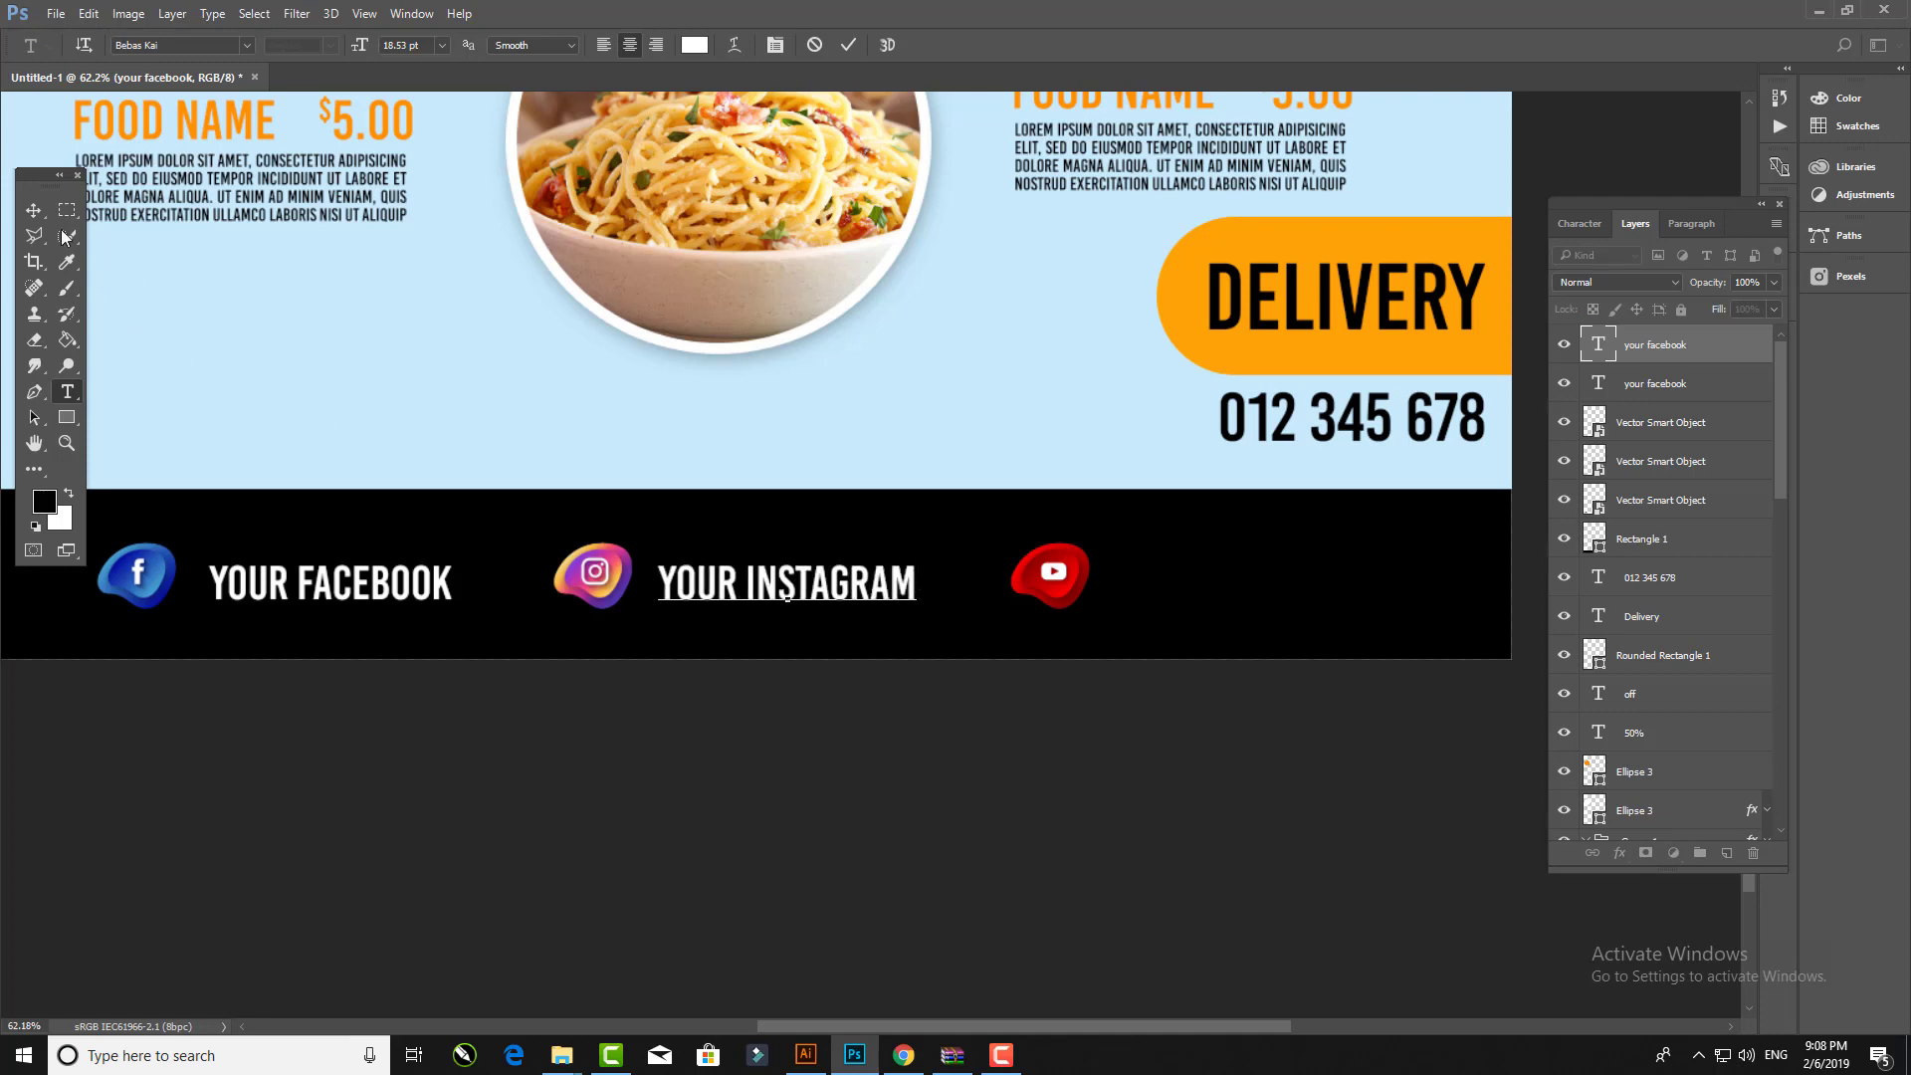
pyautogui.click(33, 210)
pyautogui.moveTo(841, 587); pyautogui.dragTo(1425, 590)
# Step: Add a YOUR YOUTUBE label beside the YouTube icon and view the whole flyer
pyautogui.press('y')
pyautogui.write('t')
pyautogui.write('YOUR YOU')
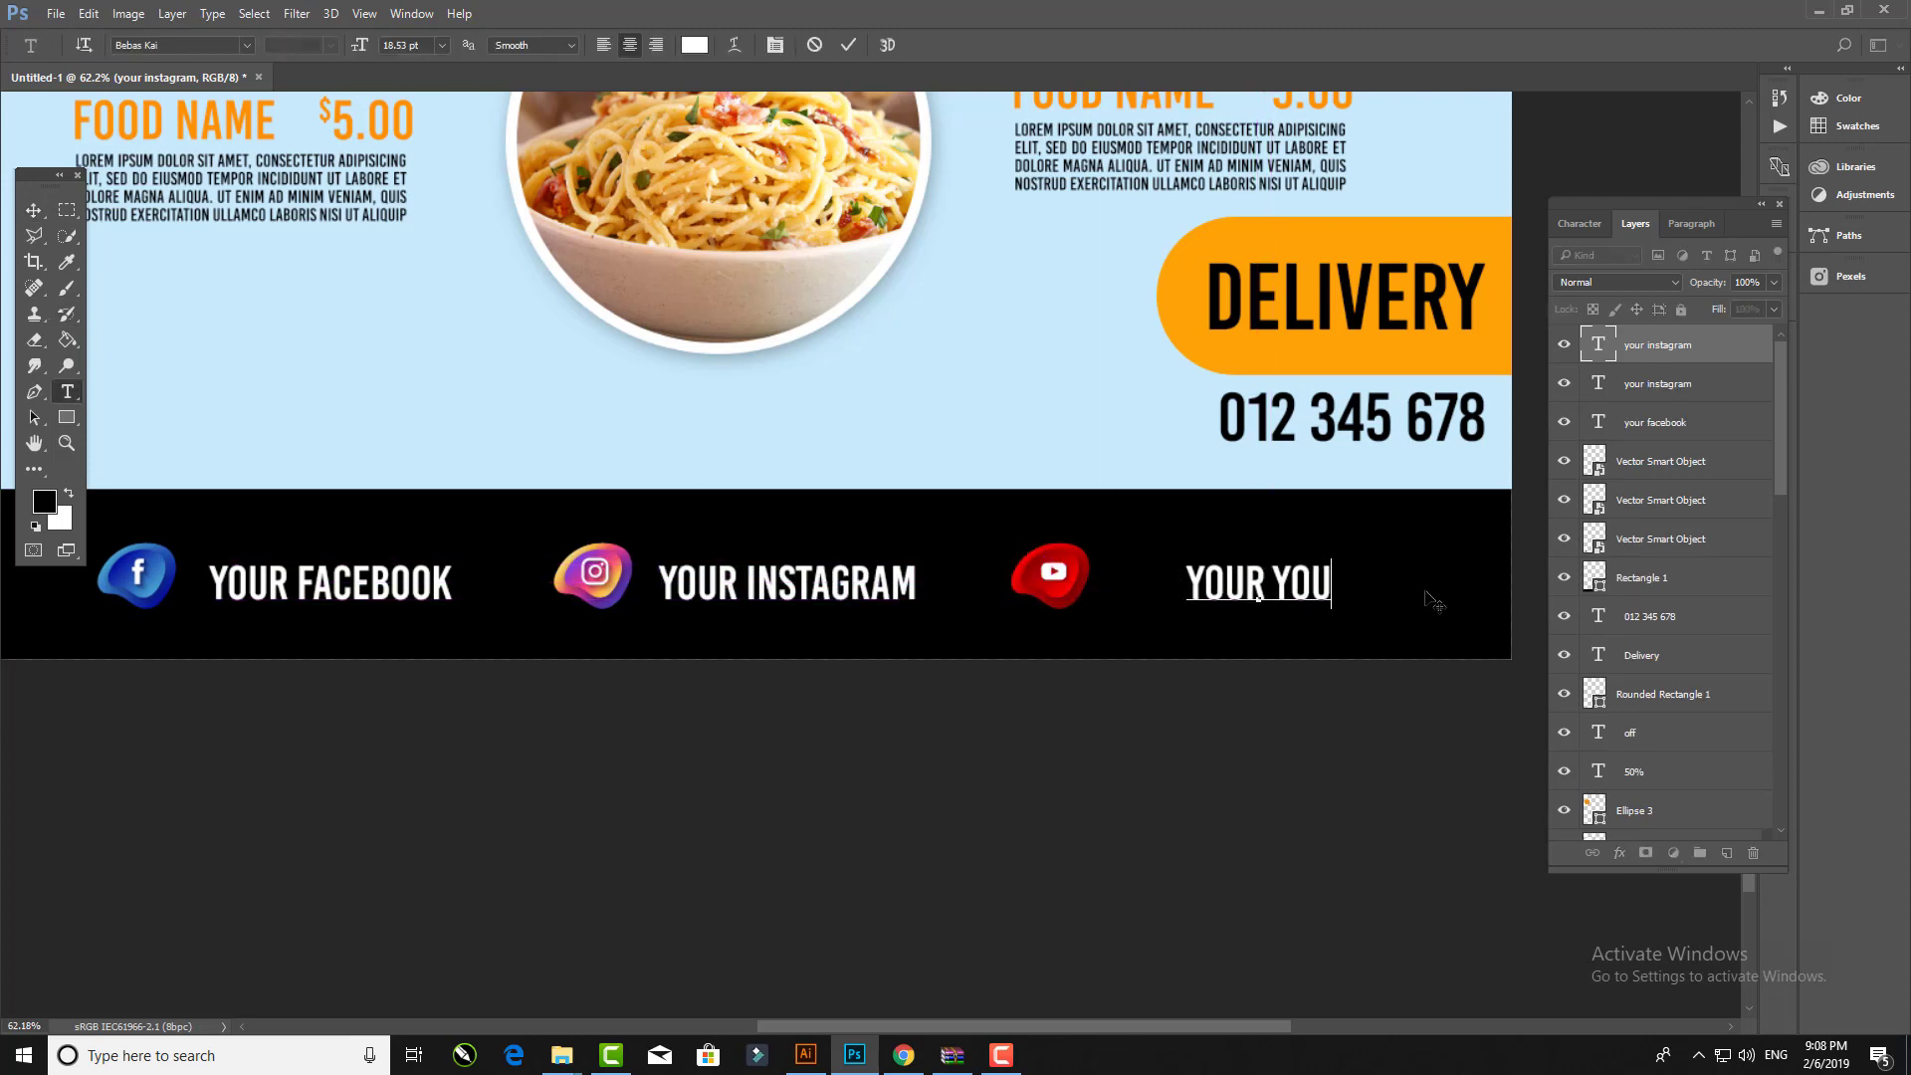
pyautogui.write('TUBE')
pyautogui.click(42, 212)
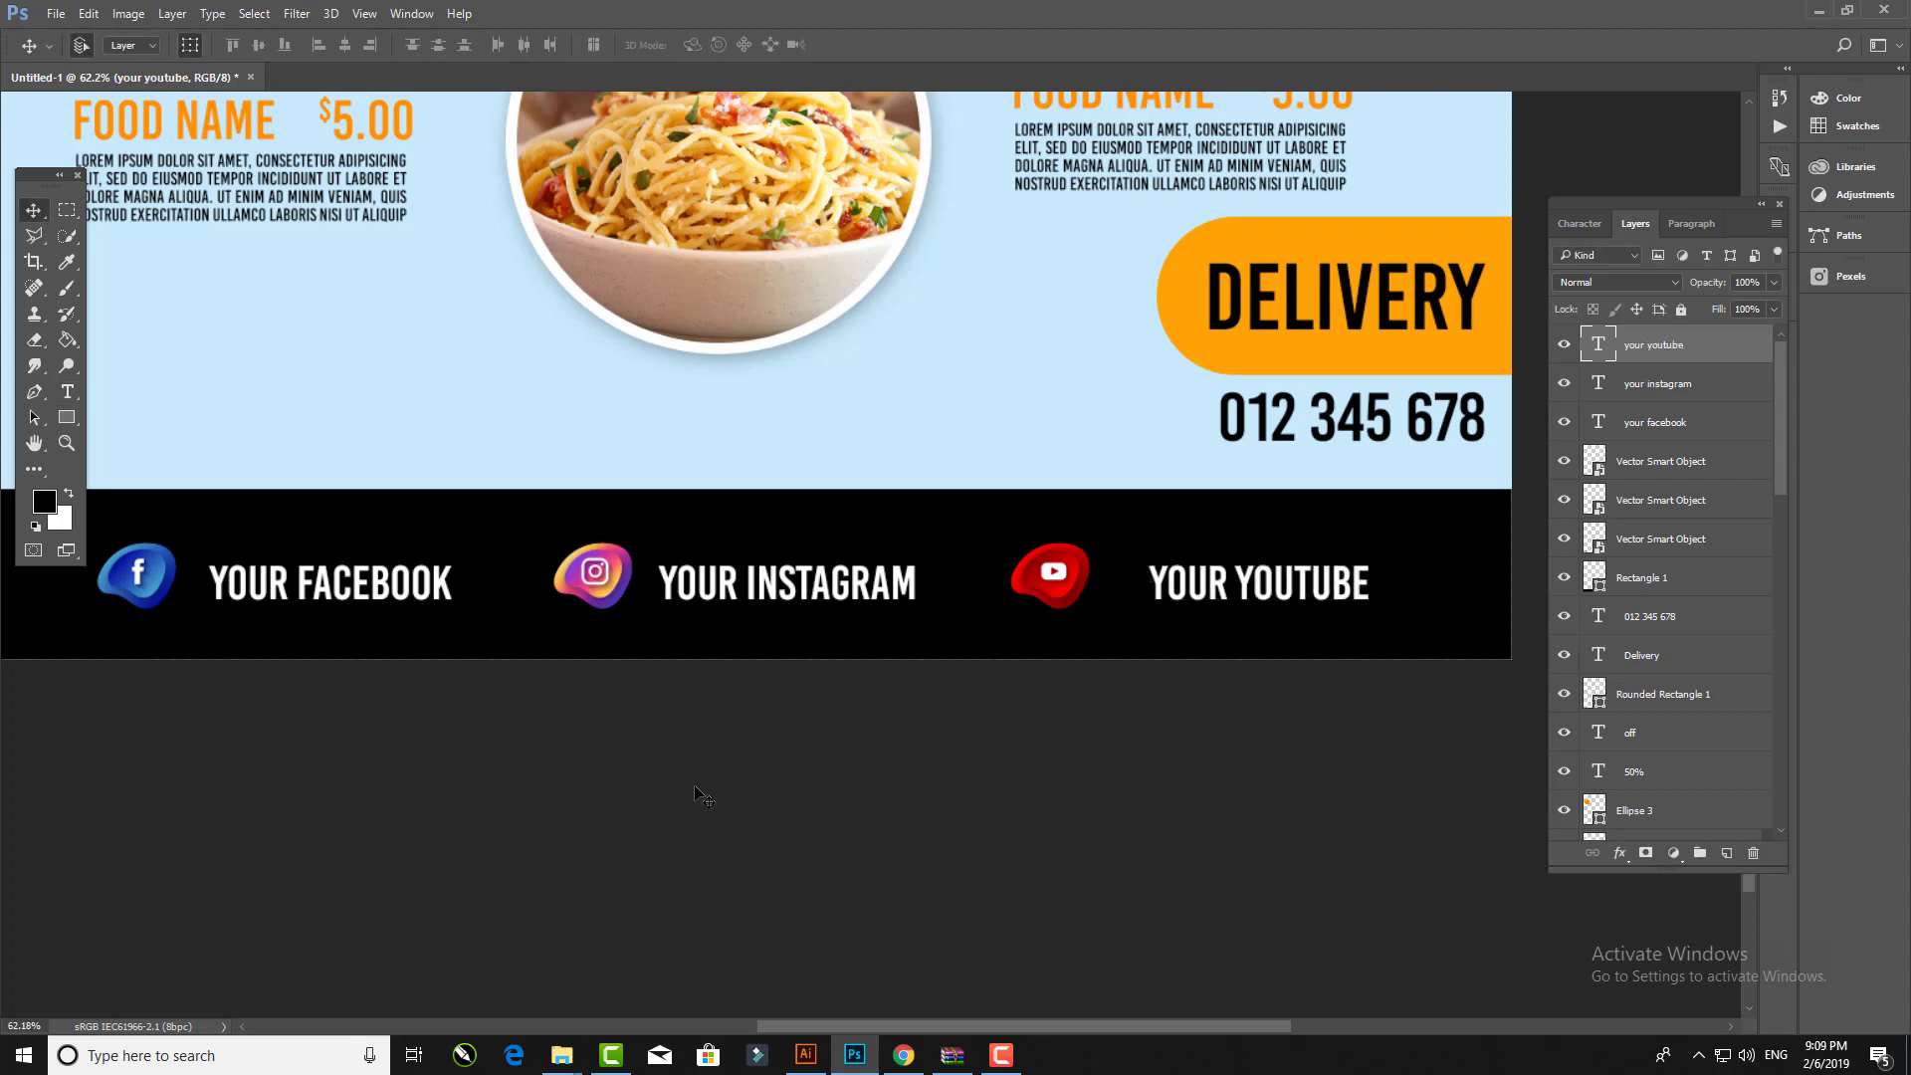
pyautogui.hotkey('ctrl', '0')
# Step: Select the QUALITY PREMIUM, SINCE 1988, GOURMENT and RESTAURANT title layers
pyautogui.click(1771, 211)
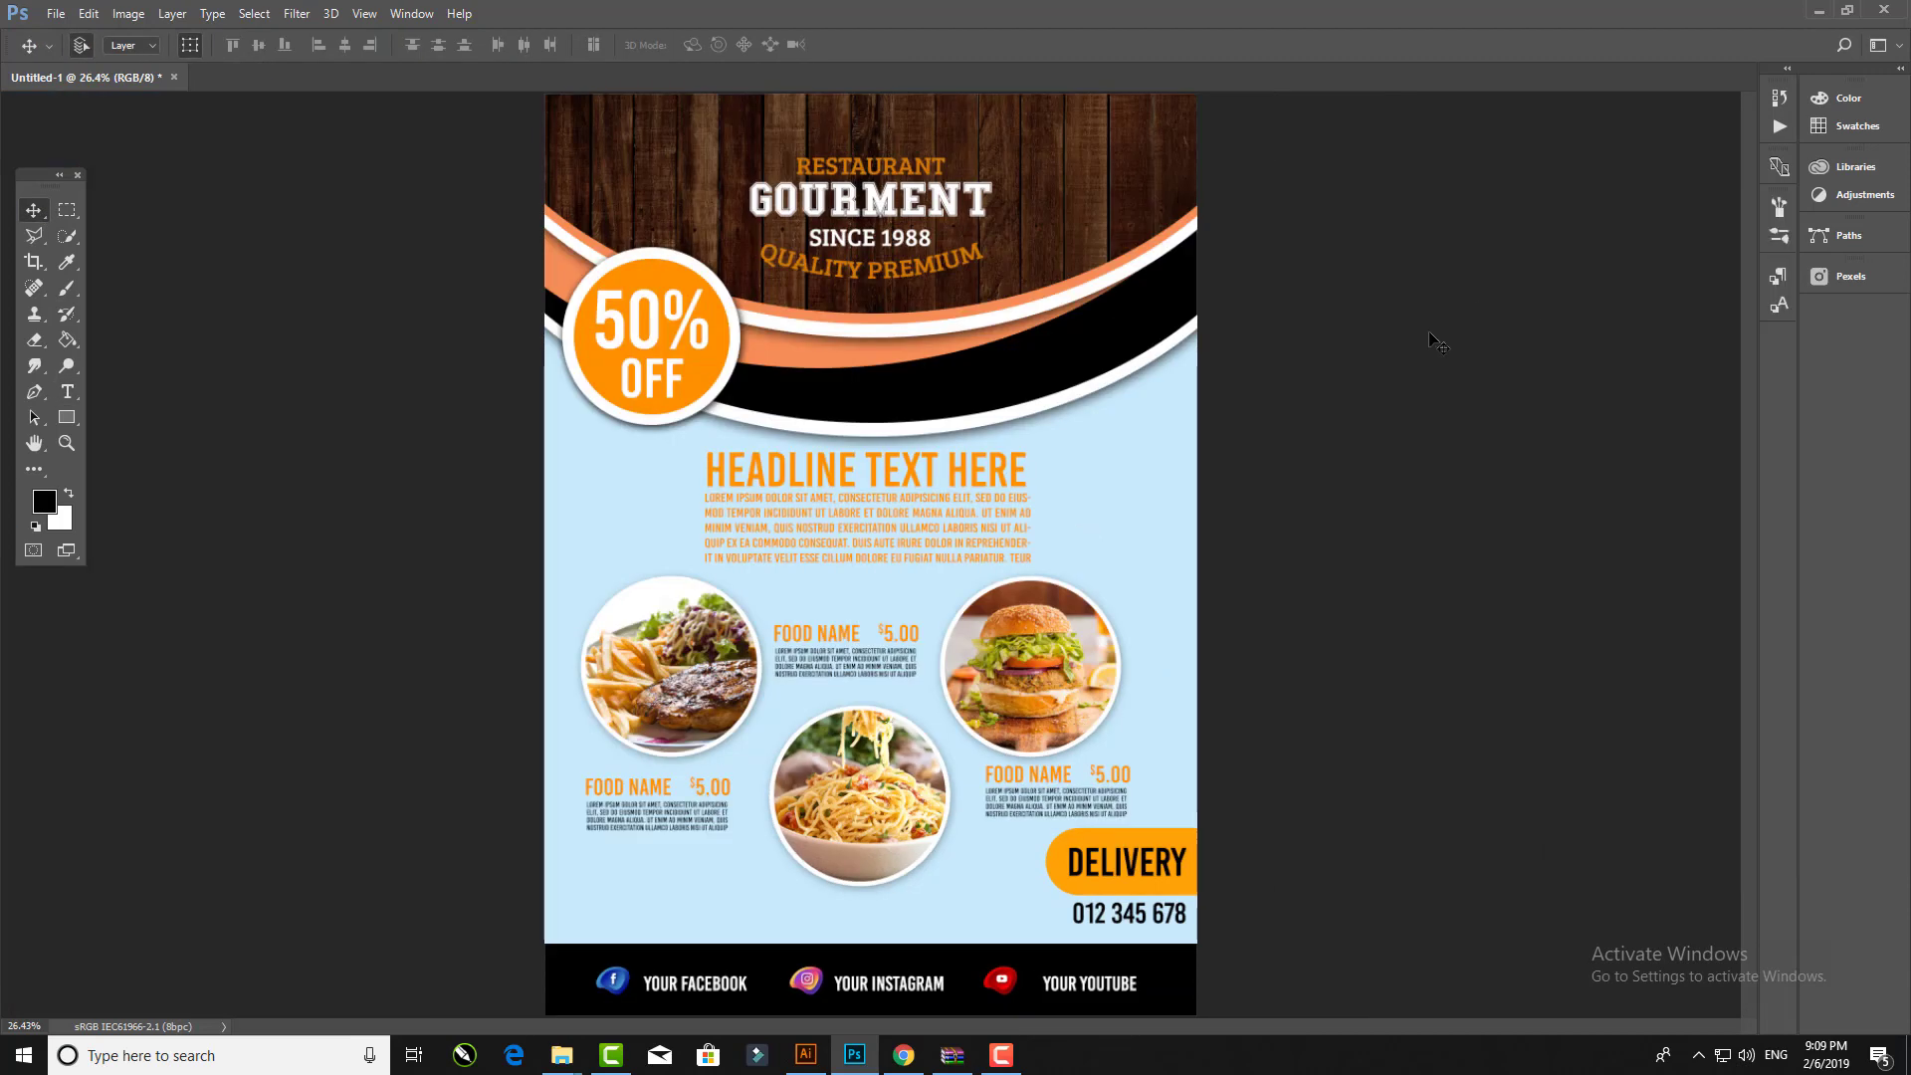
pyautogui.click(927, 279)
pyautogui.scroll(1, 916, 214)
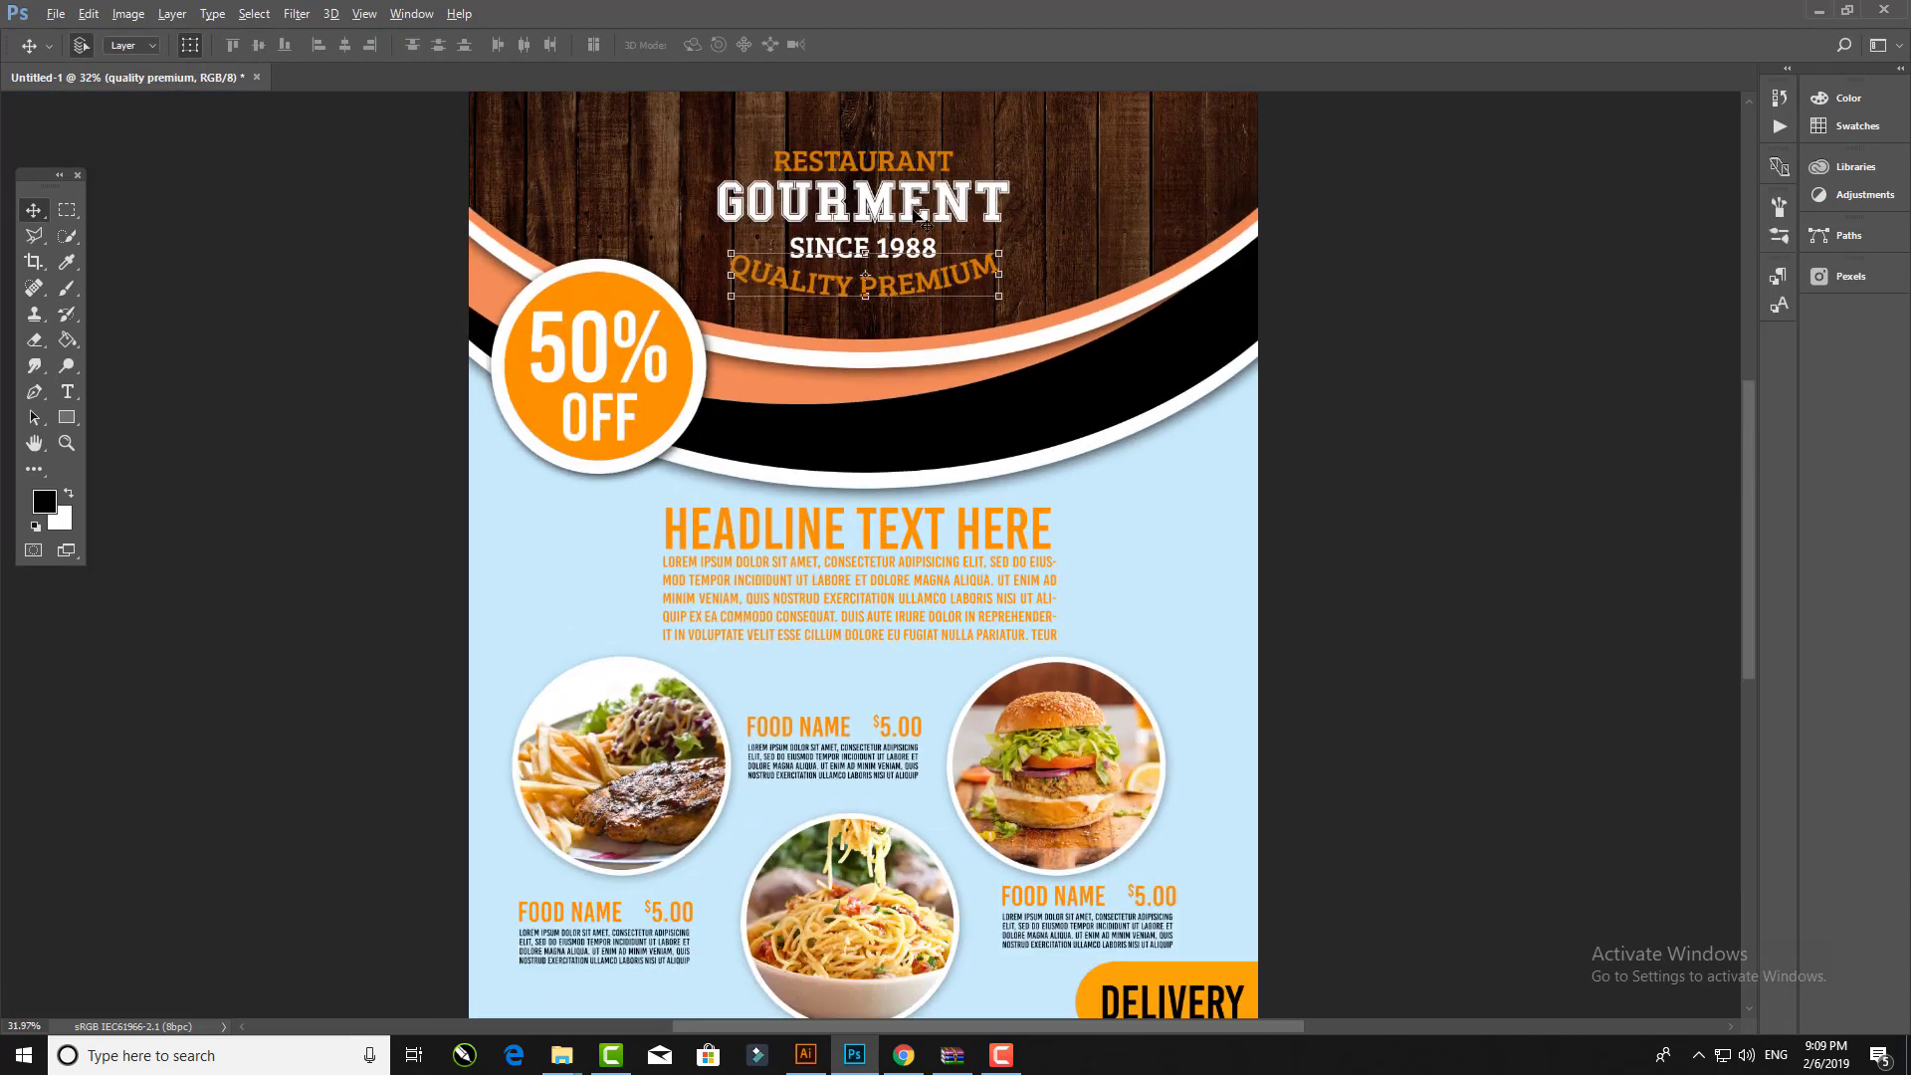
pyautogui.click(1324, 264)
pyautogui.click(926, 251)
pyautogui.keyDown('shift'); pyautogui.click(990, 271); pyautogui.keyUp('shift')
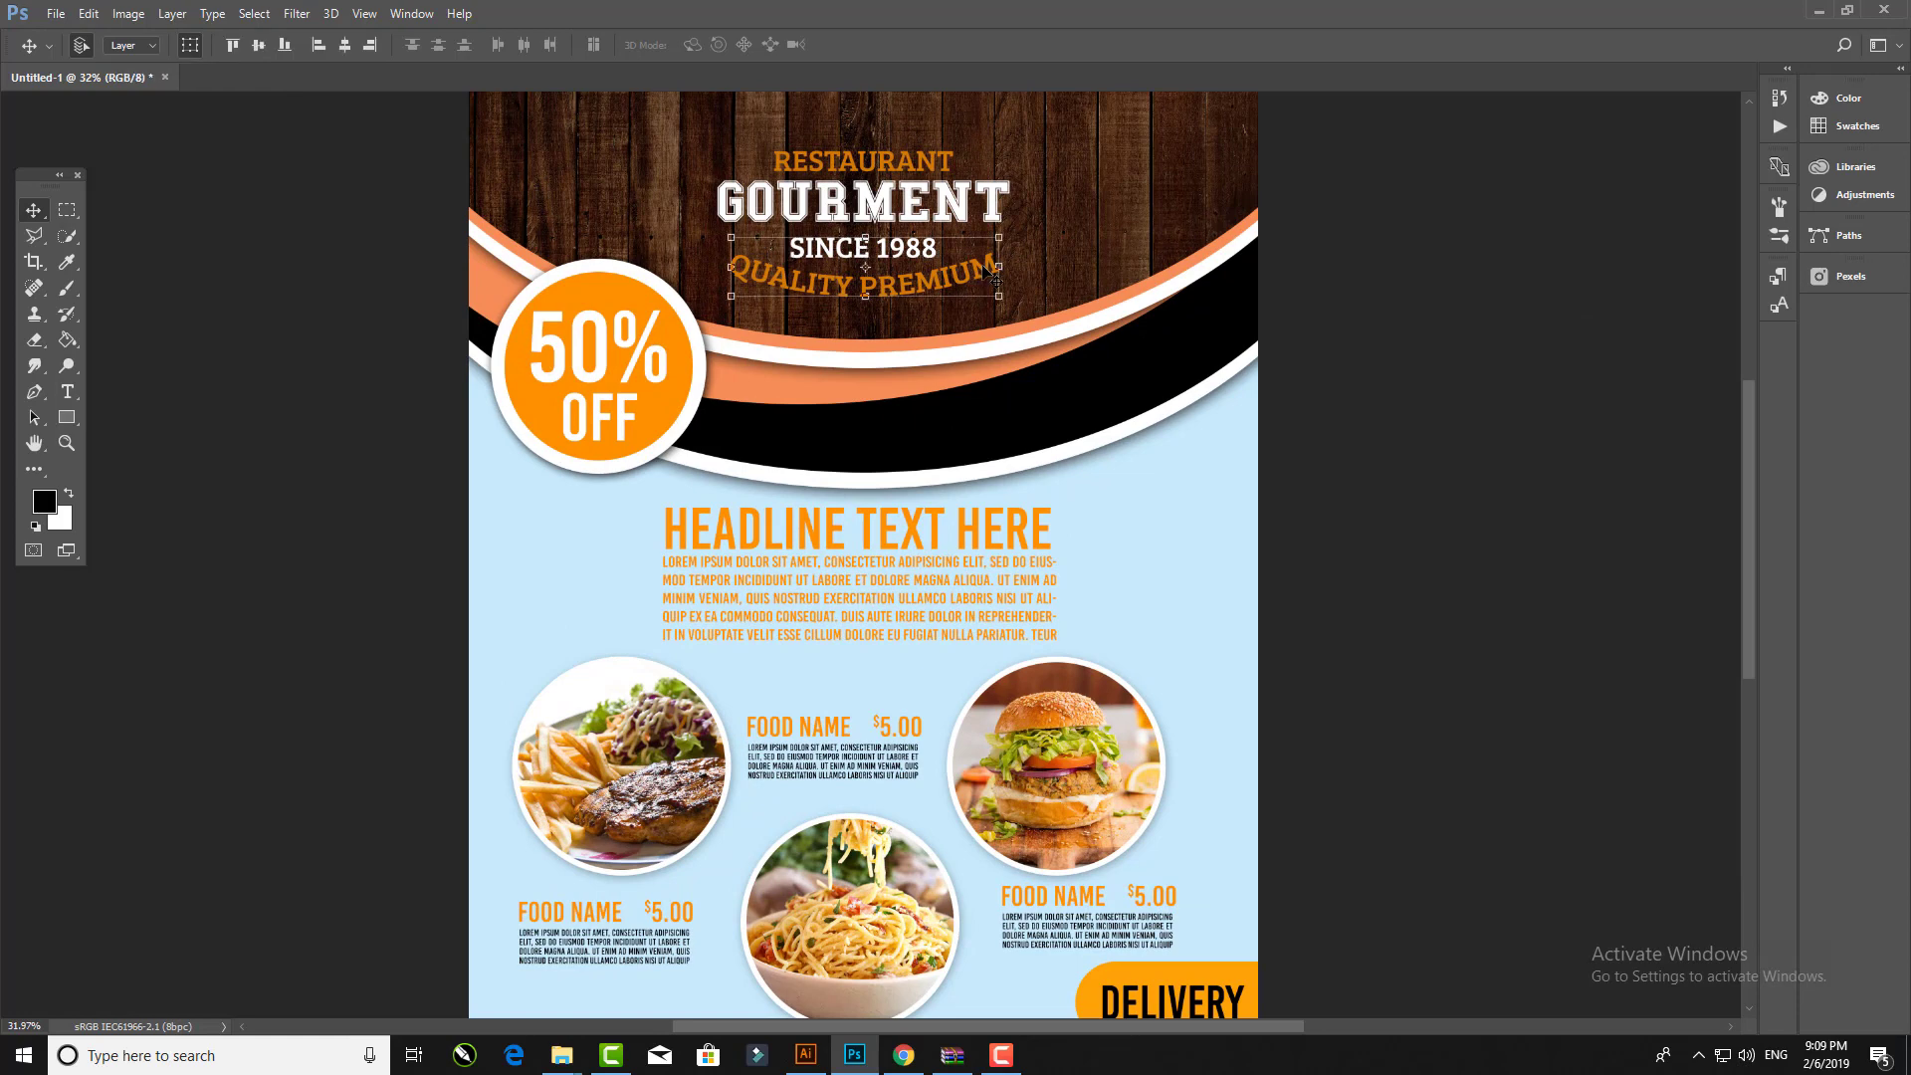
pyautogui.keyDown('shift'); pyautogui.click(1003, 206); pyautogui.keyUp('shift')
pyautogui.keyDown('shift'); pyautogui.click(951, 162); pyautogui.keyUp('shift')
# Step: Scale the title block up about 129%, shifting it slightly upward
pyautogui.hotkey('ctrl', 't')
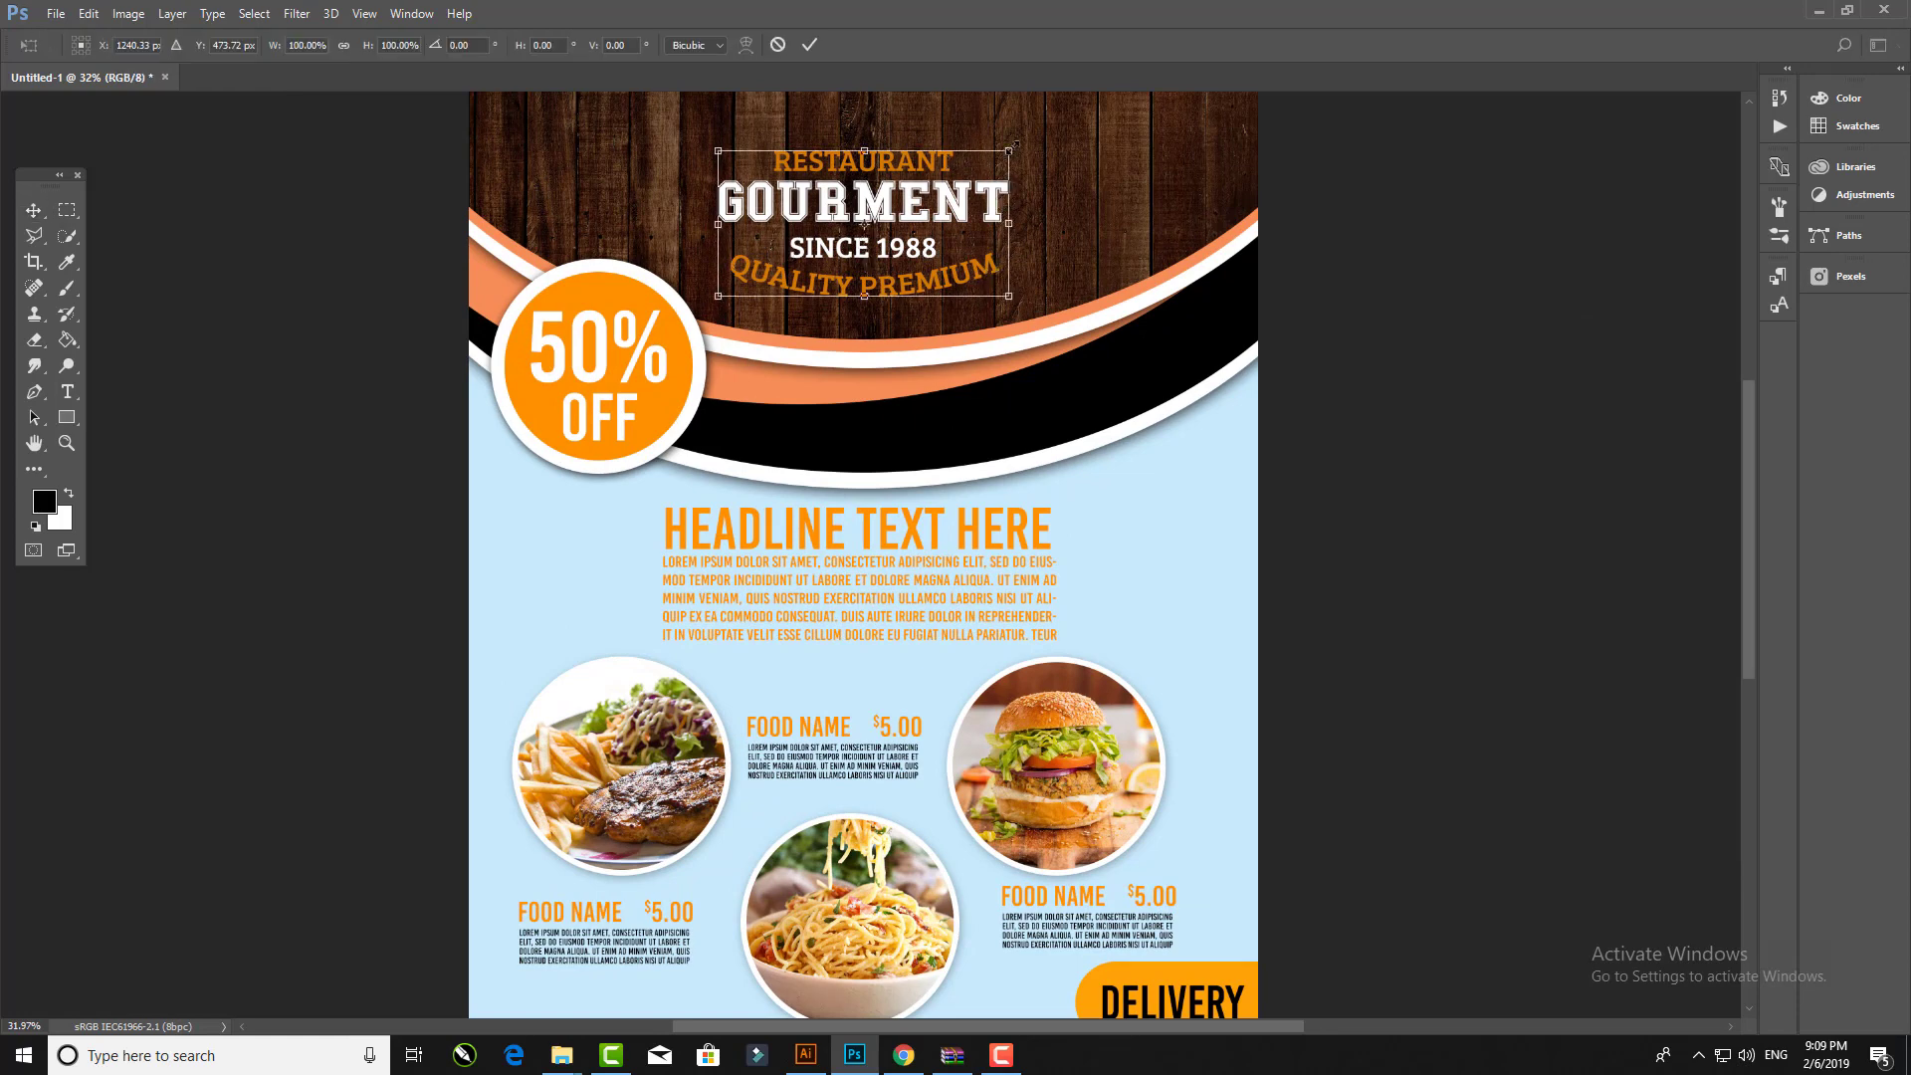
pyautogui.moveTo(1011, 146); pyautogui.dragTo(1036, 132)
pyautogui.keyDown('alt'); pyautogui.scroll(-2, 953, 257); pyautogui.keyUp('alt')
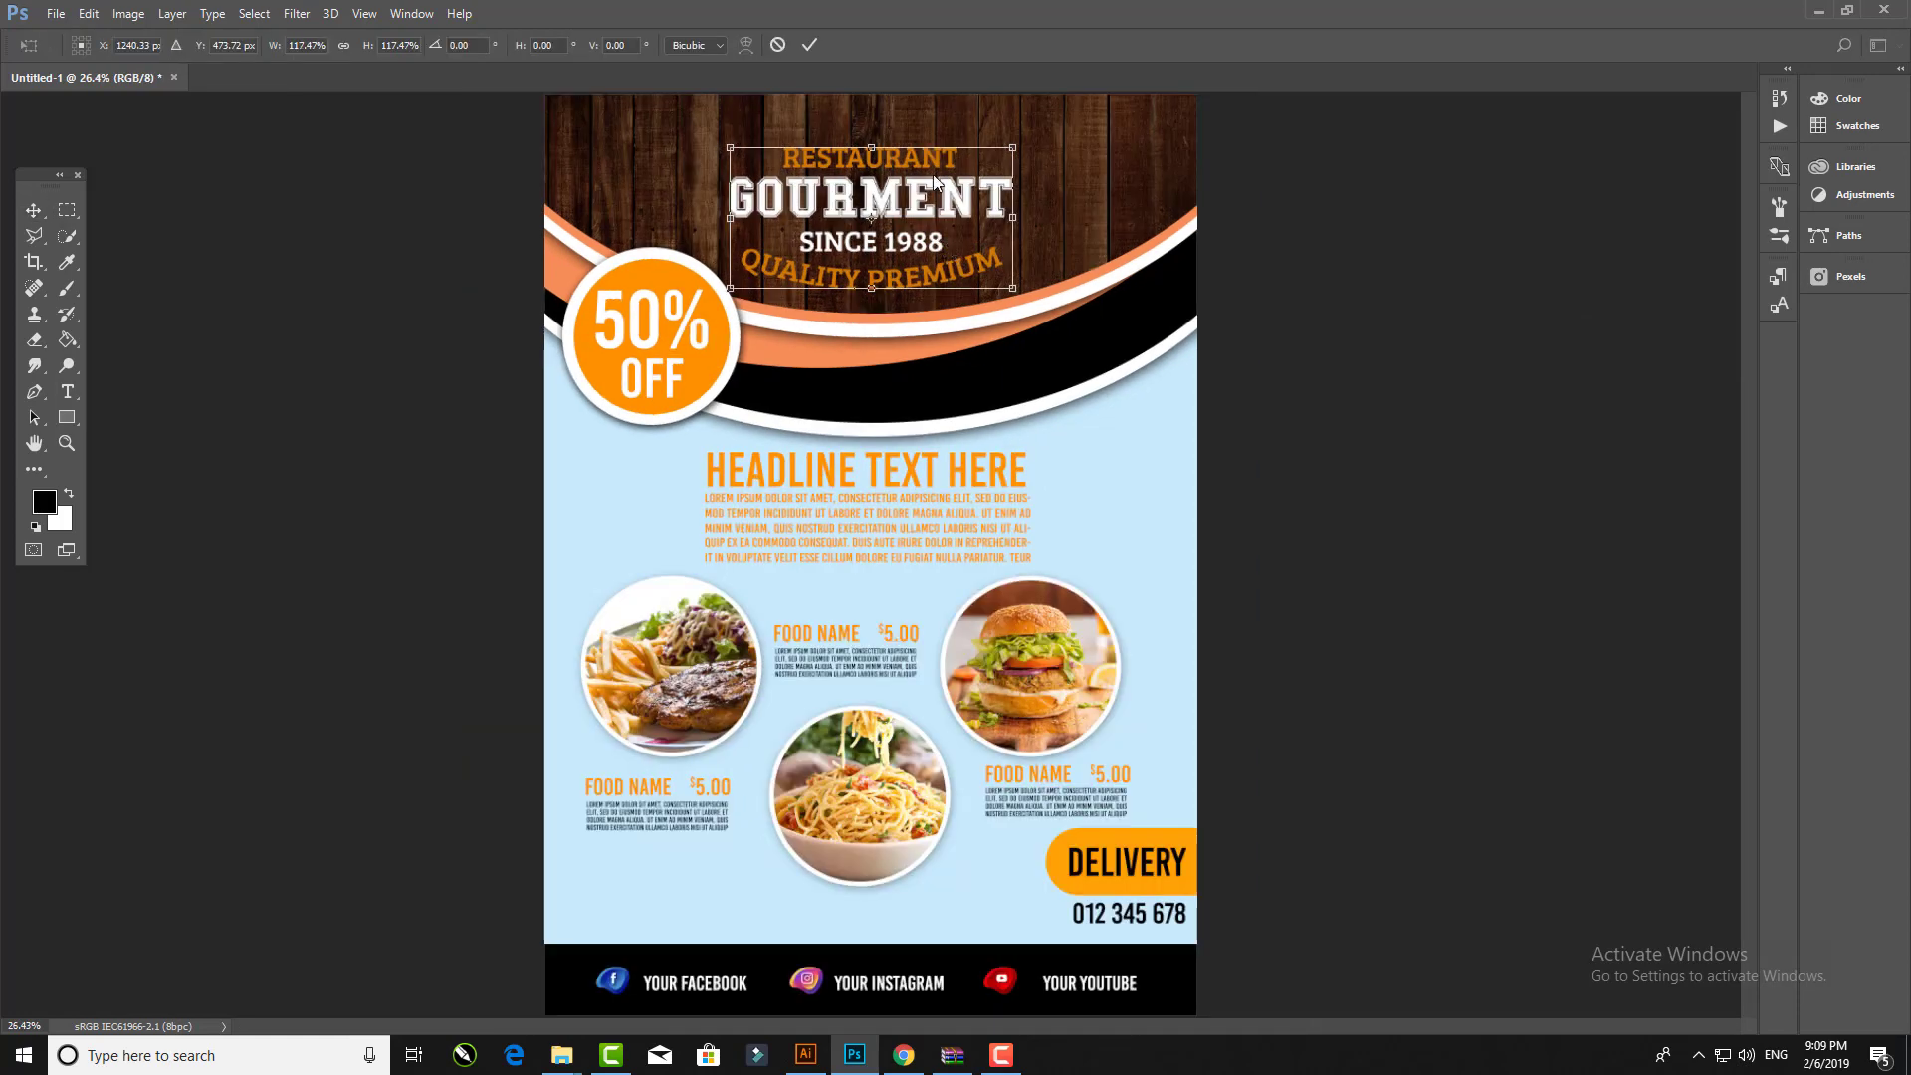
pyautogui.moveTo(938, 184); pyautogui.dragTo(937, 174)
pyautogui.moveTo(1014, 286); pyautogui.dragTo(1018, 294)
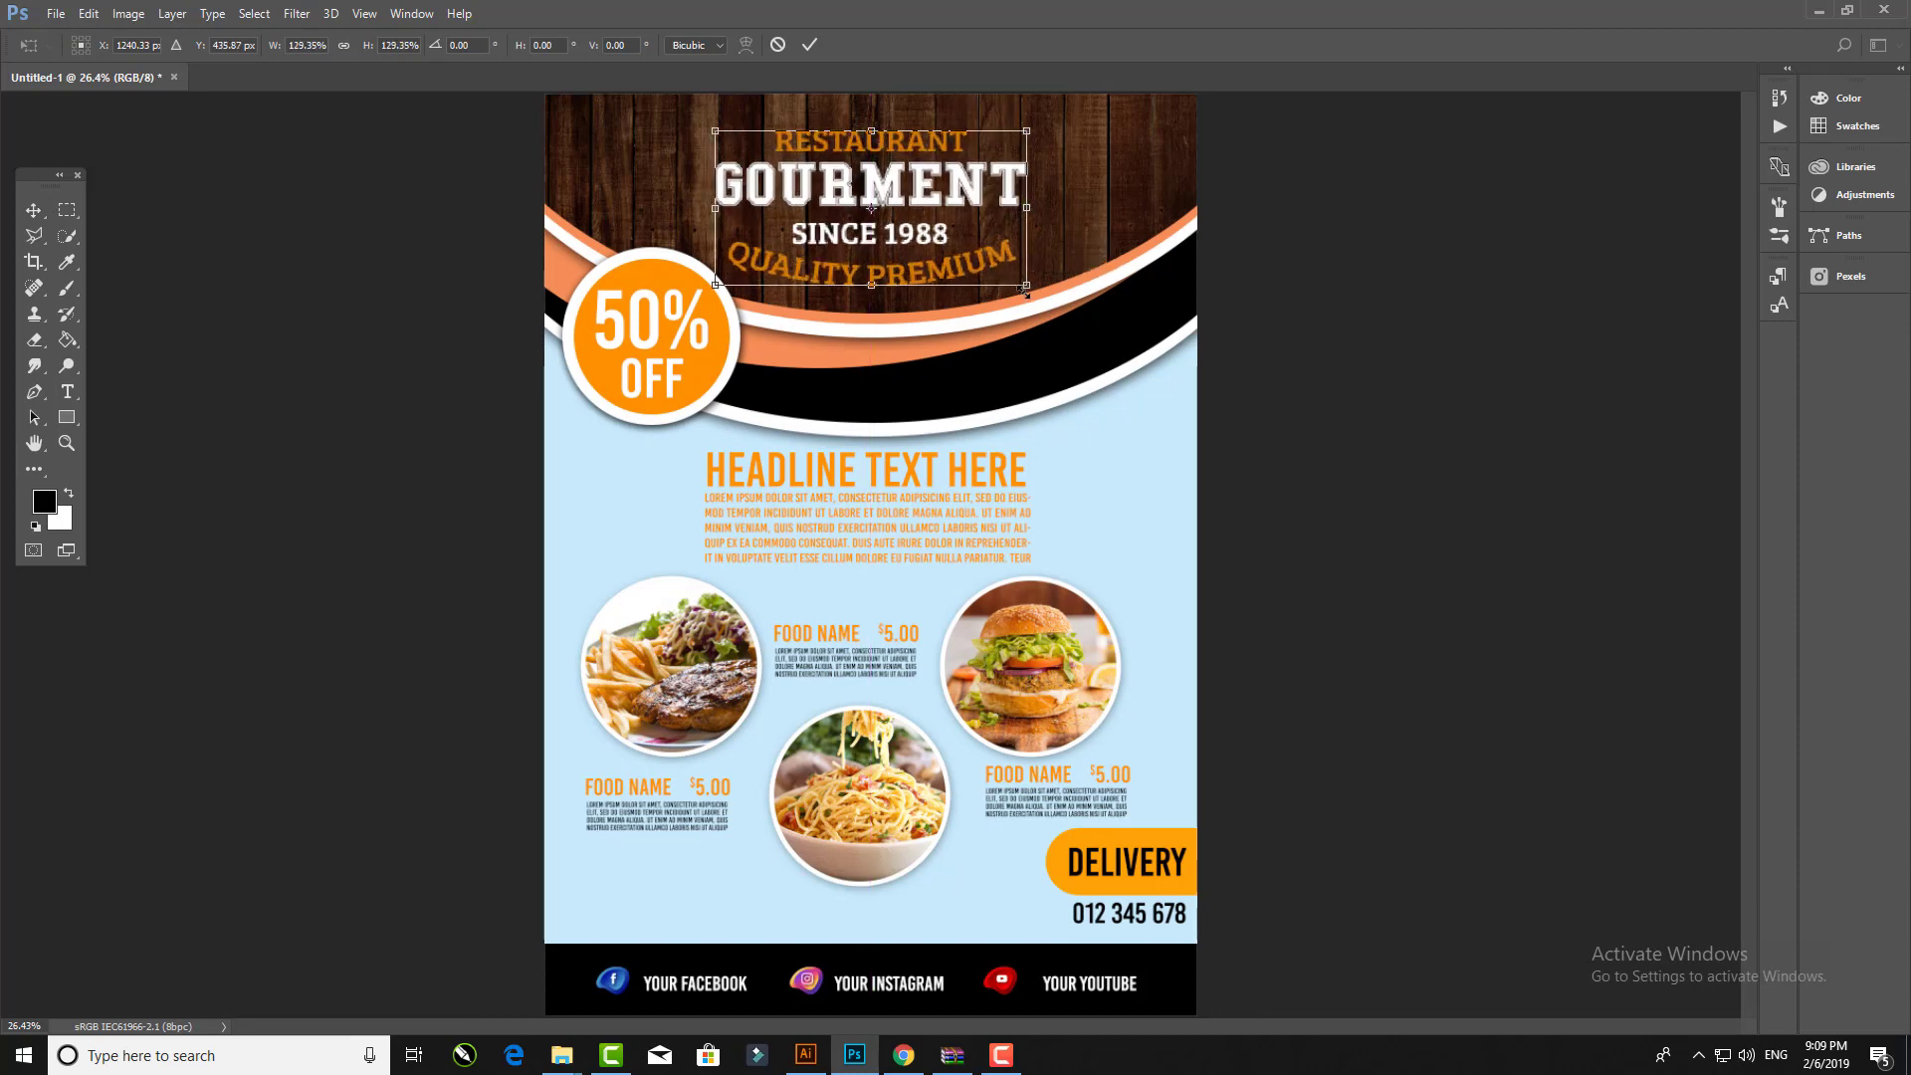
pyautogui.press('Return')
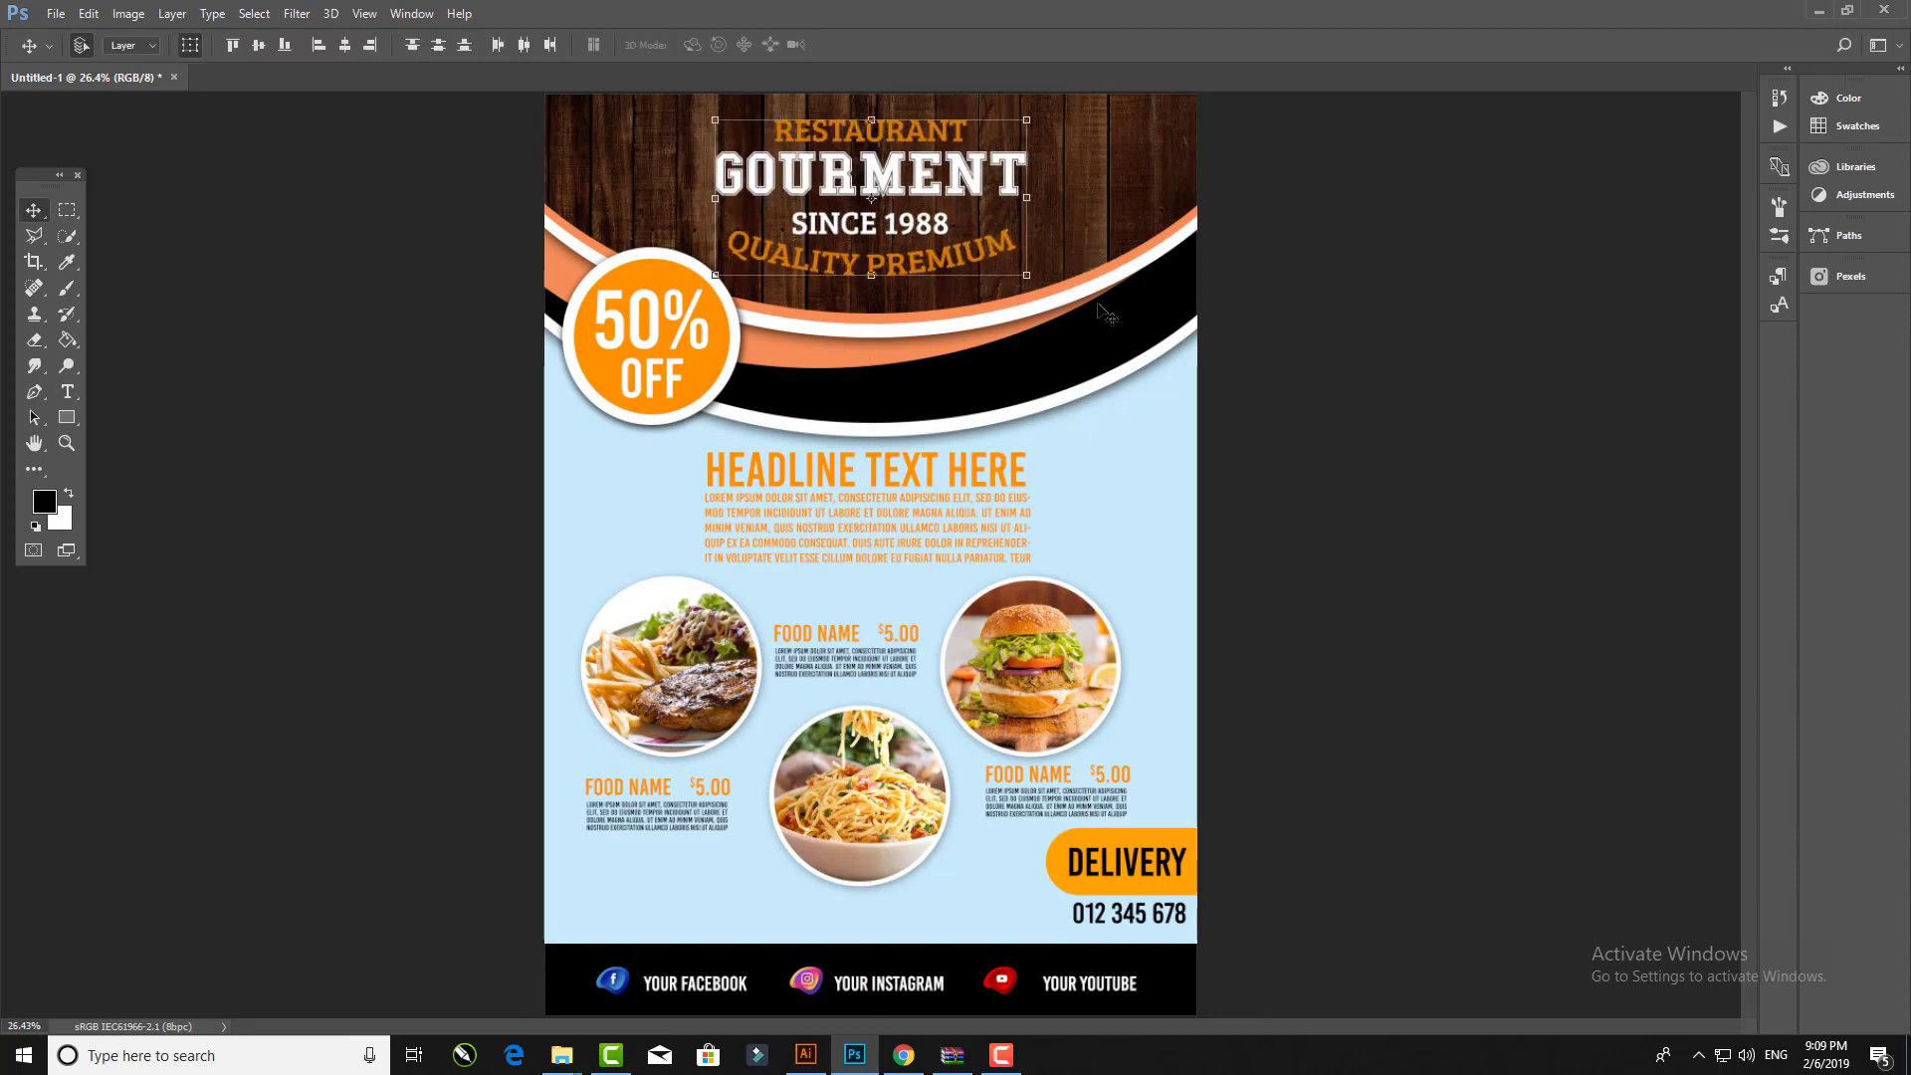
pyautogui.keyDown('alt'); pyautogui.scroll(2, 1024, 542); pyautogui.keyUp('alt')
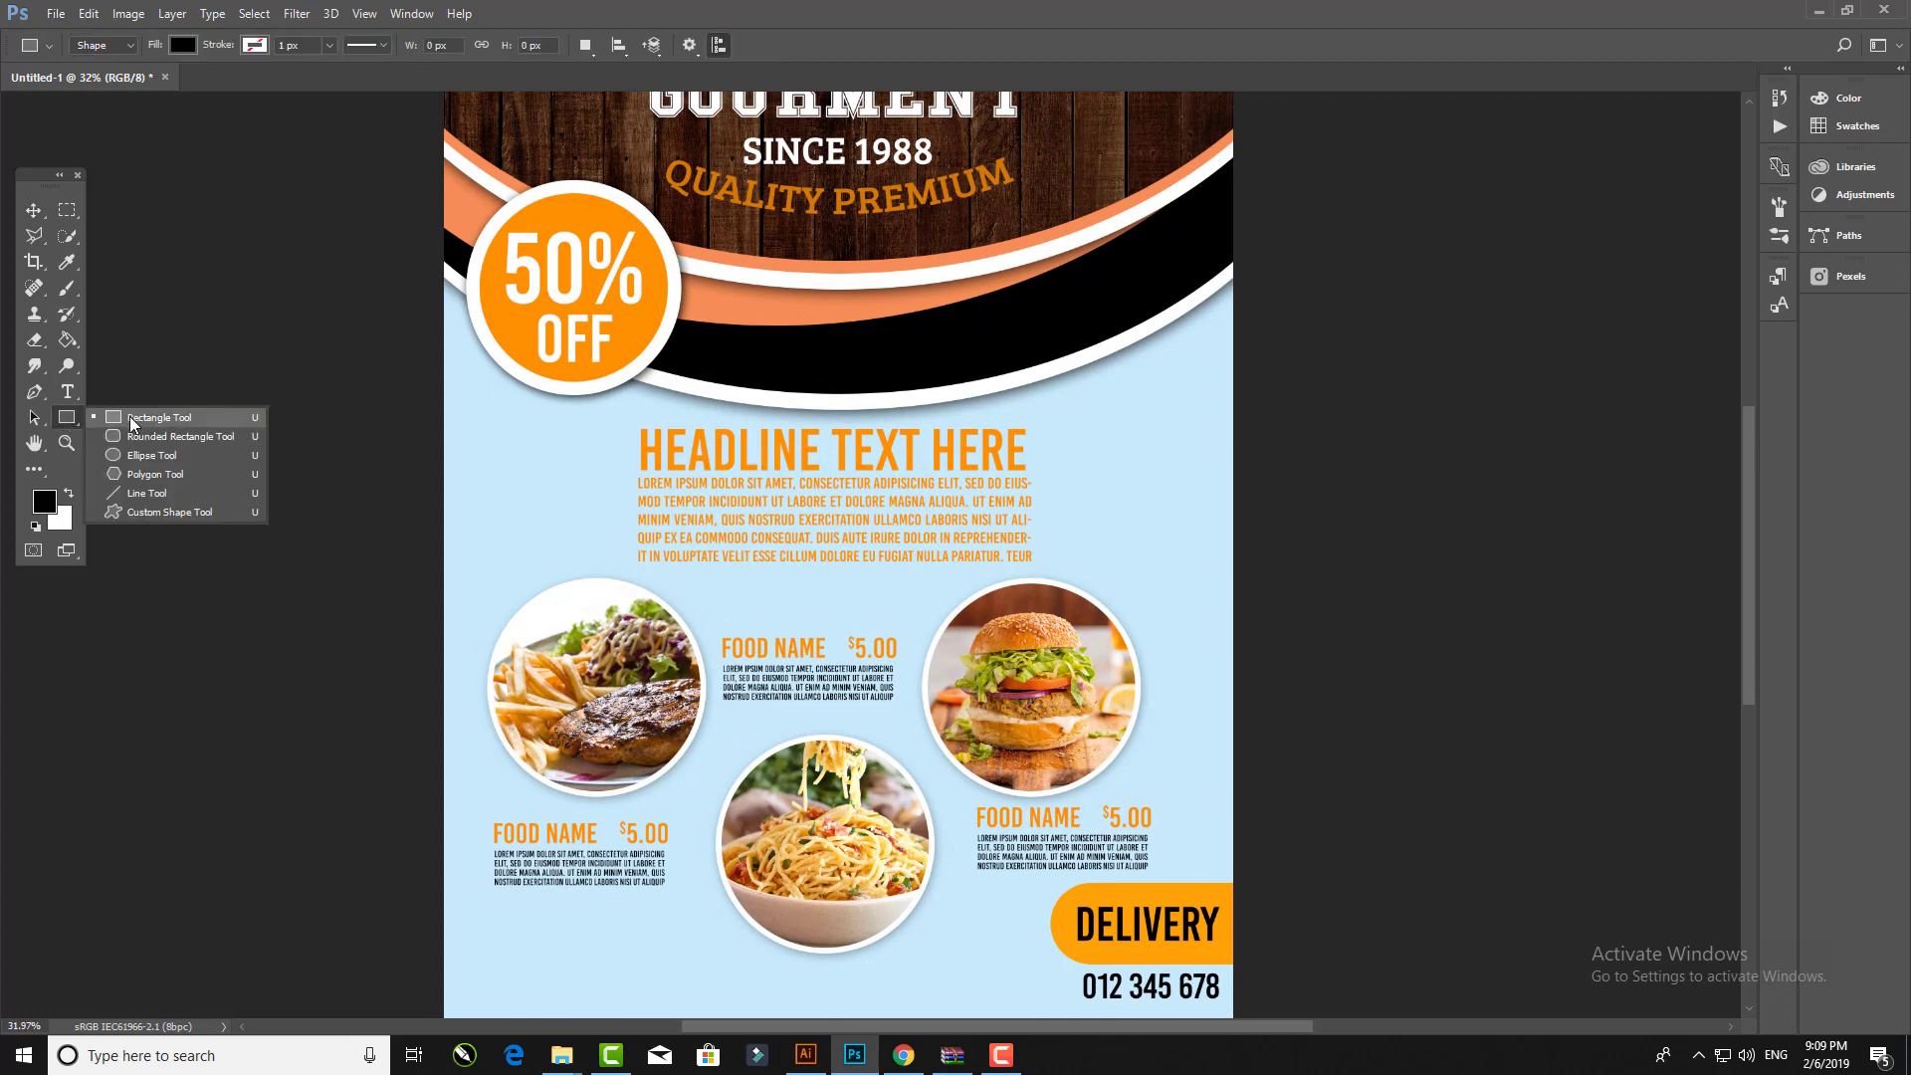
pyautogui.moveTo(64, 422); pyautogui.dragTo(139, 416)
pyautogui.moveTo(562, 410); pyautogui.dragTo(1077, 563)
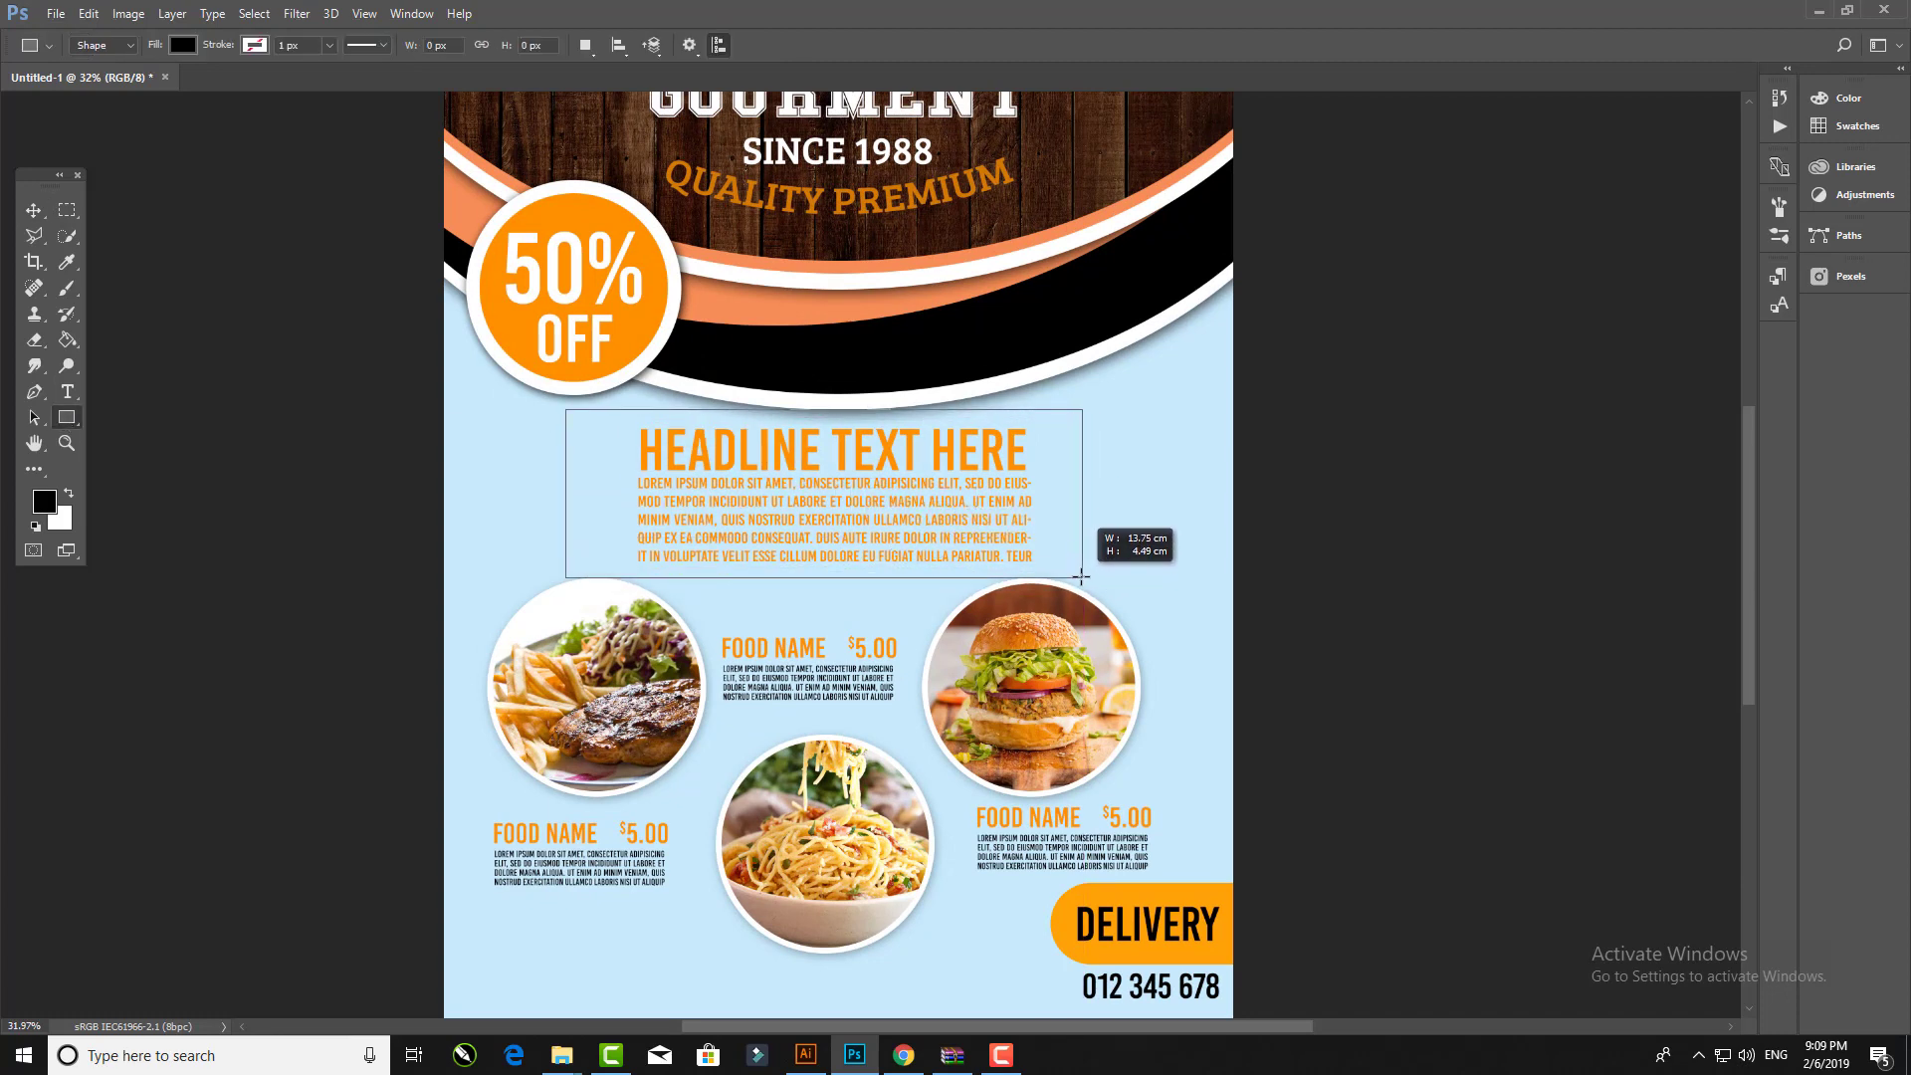
# Step: Draw a box over the headline and narrow it evenly from both sides
pyautogui.moveTo(1077, 562); pyautogui.dragTo(1082, 576)
pyautogui.press('v')
pyautogui.moveTo(570, 495); pyautogui.dragTo(597, 494)
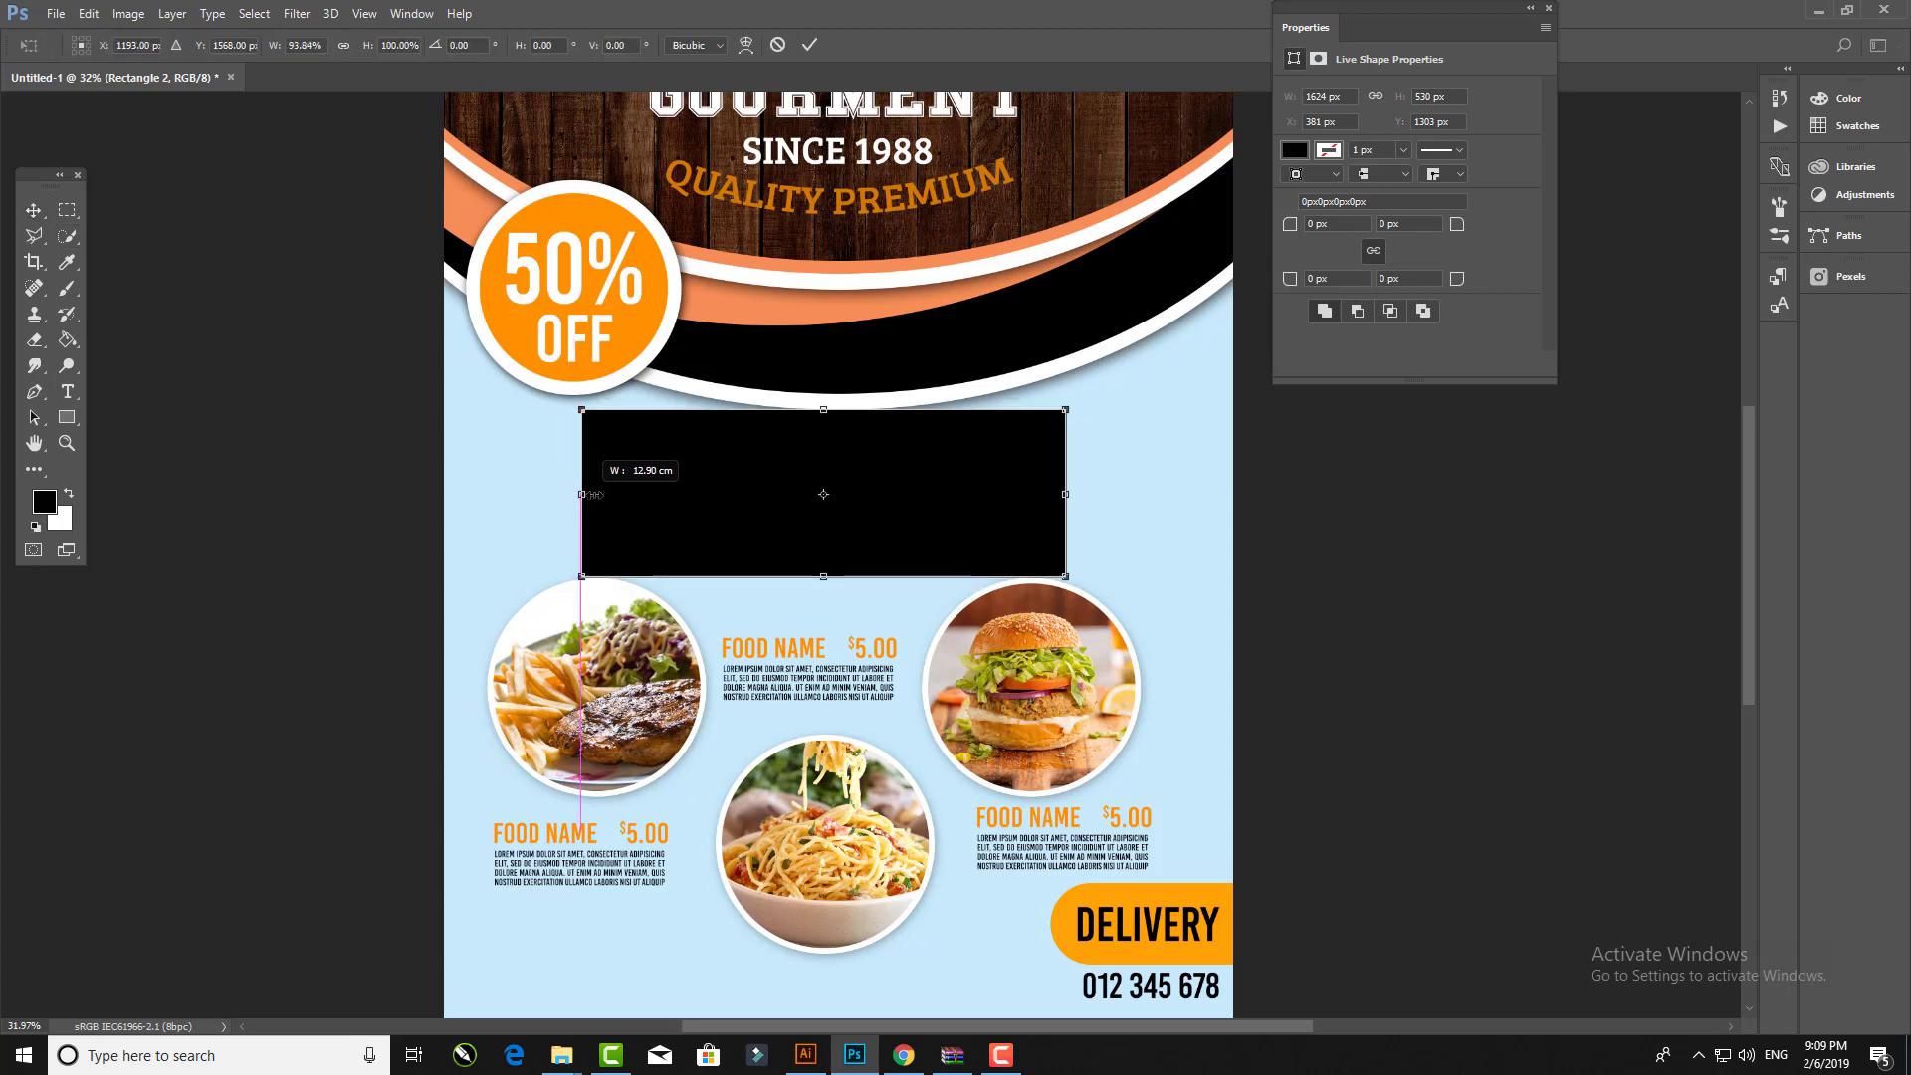
pyautogui.press('Return')
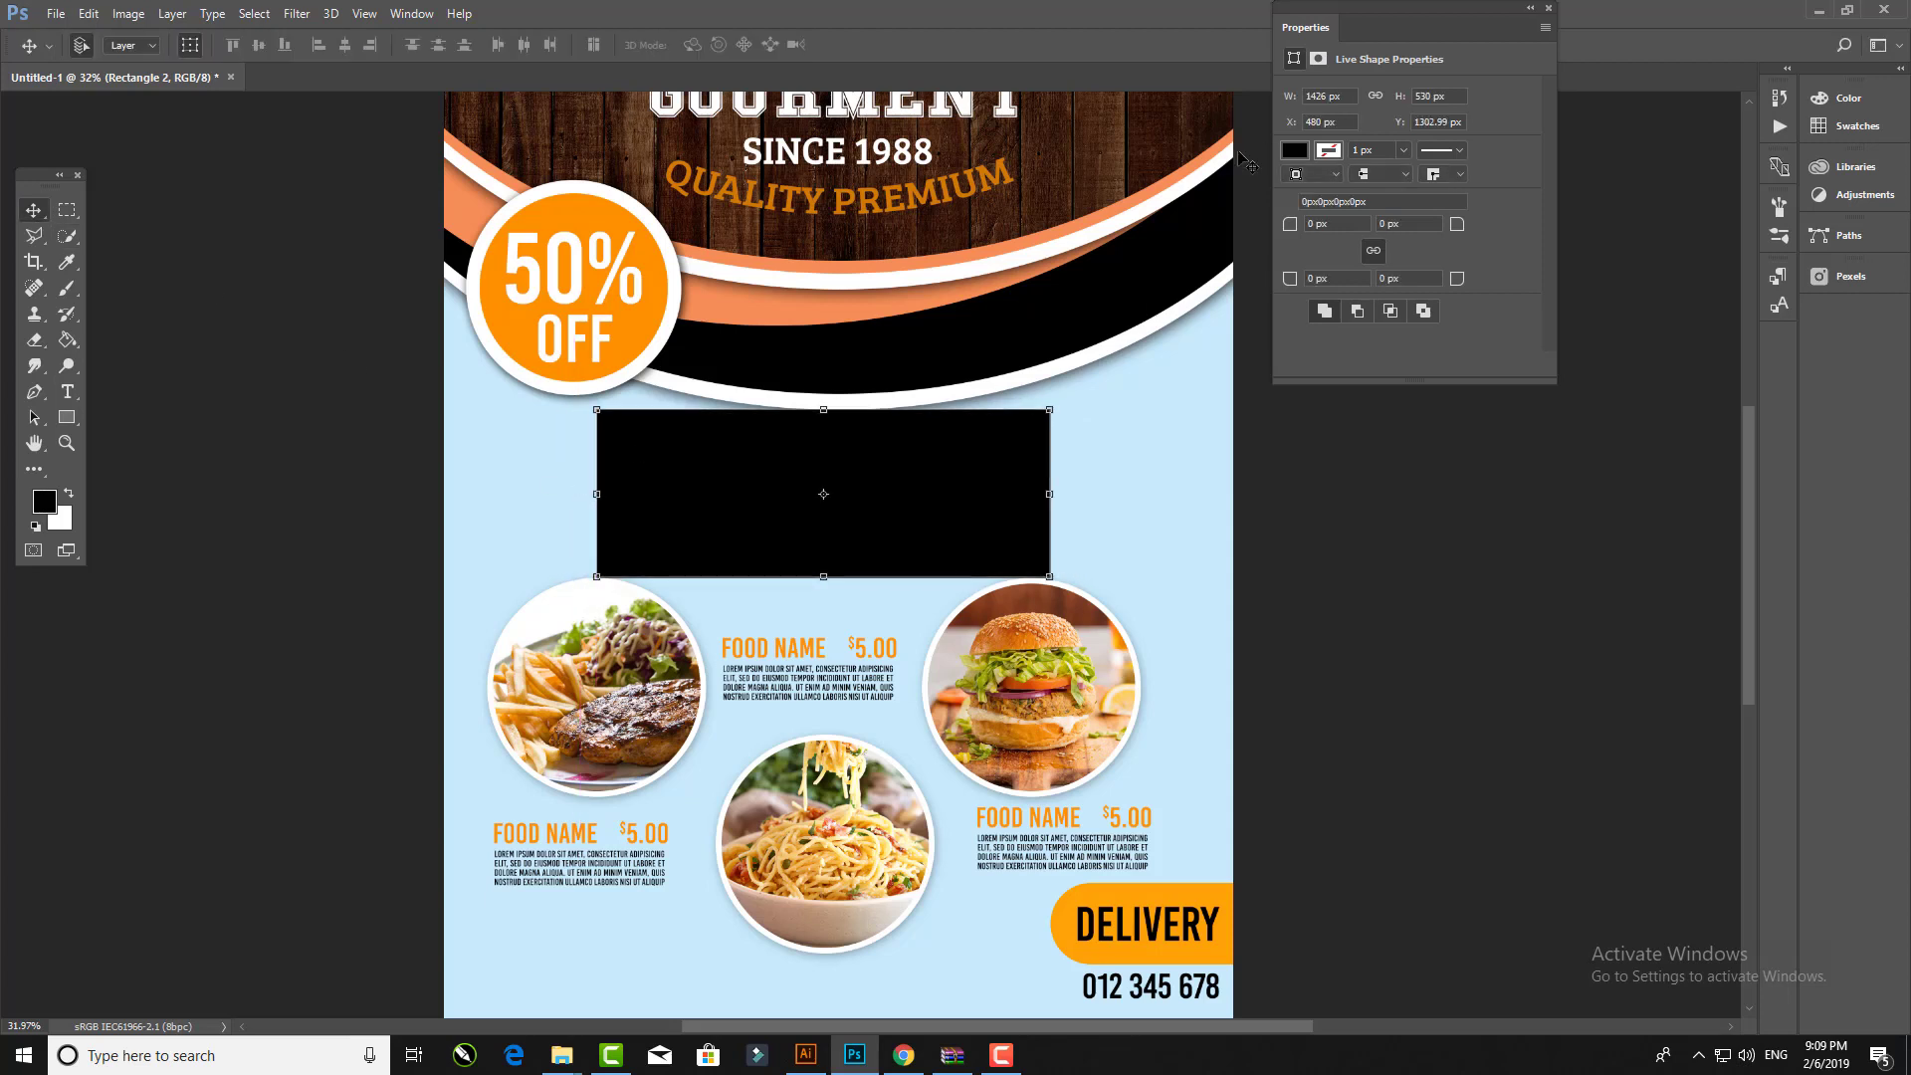
# Step: Fill the box with a bright orange sampled from the header
pyautogui.click(1293, 153)
pyautogui.click(1486, 190)
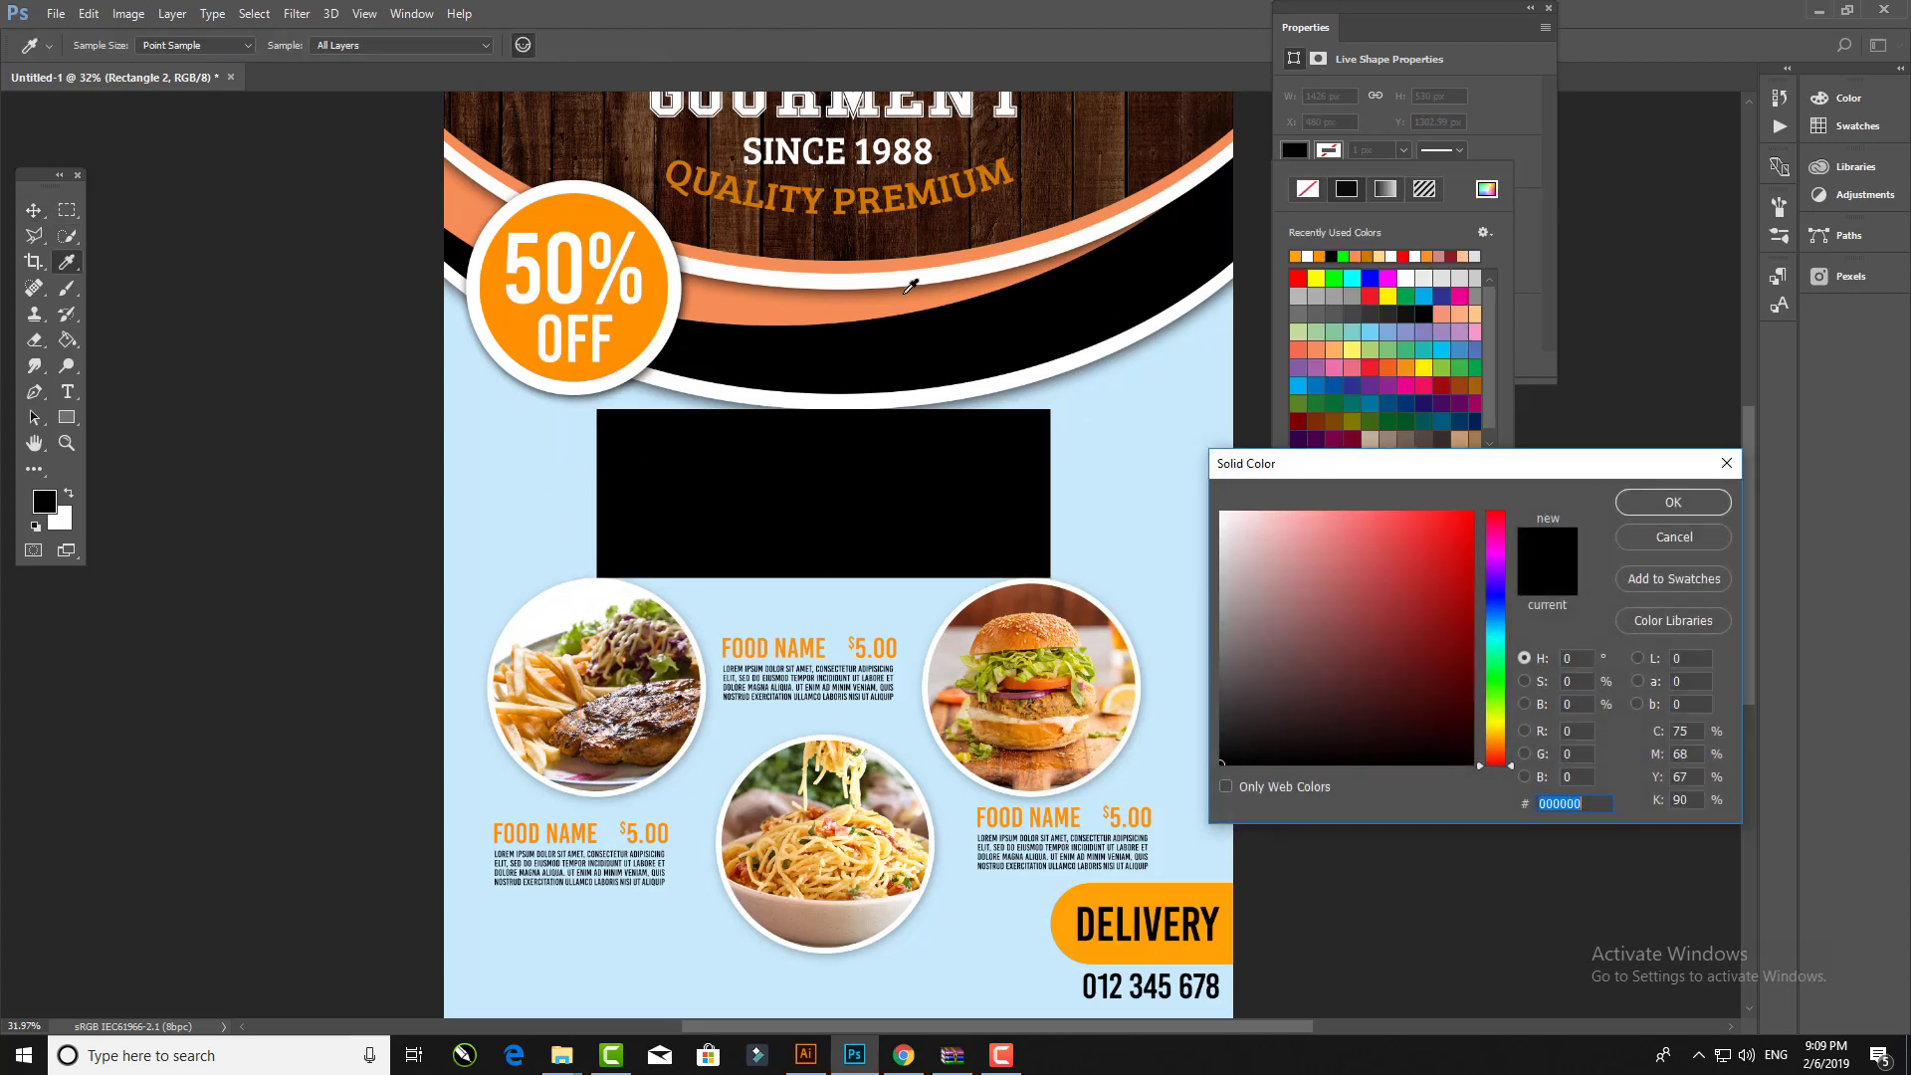
pyautogui.click(905, 289)
pyautogui.moveTo(1484, 755); pyautogui.dragTo(1482, 745)
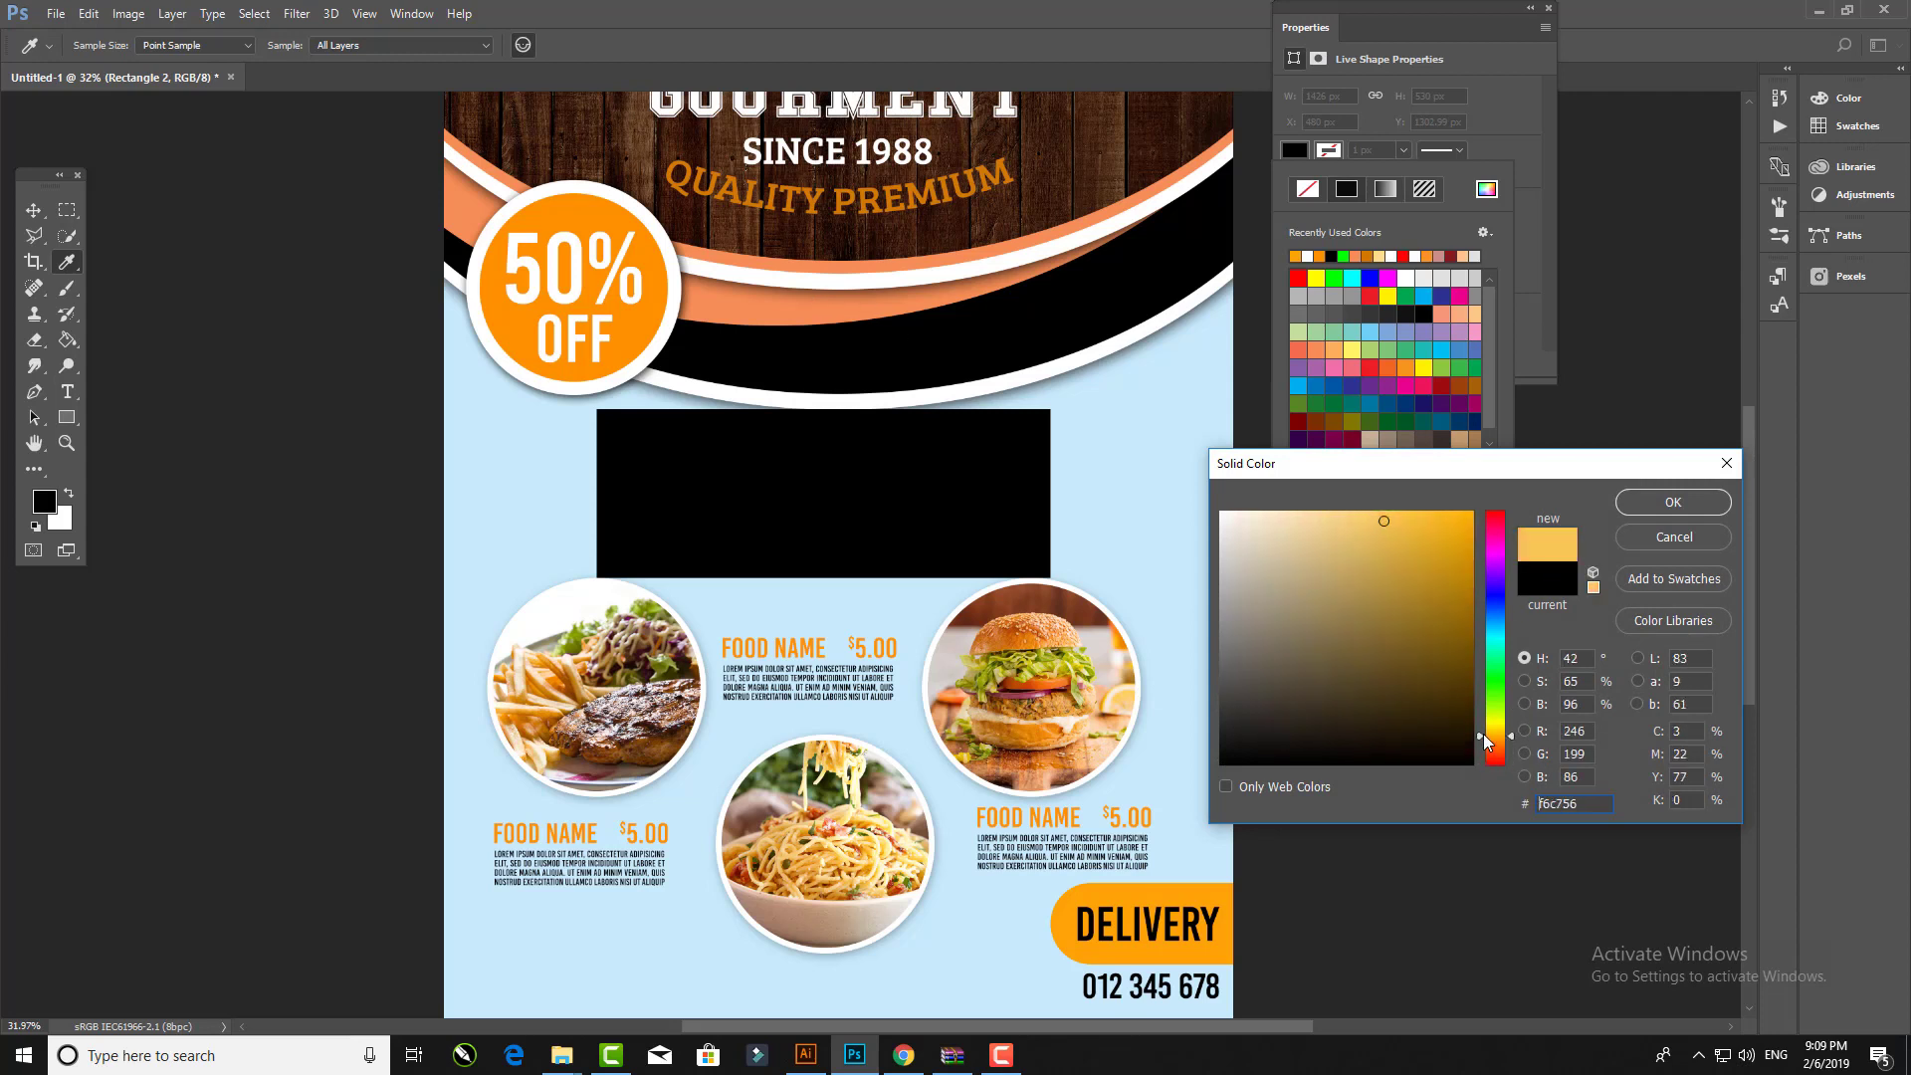
pyautogui.click(1474, 518)
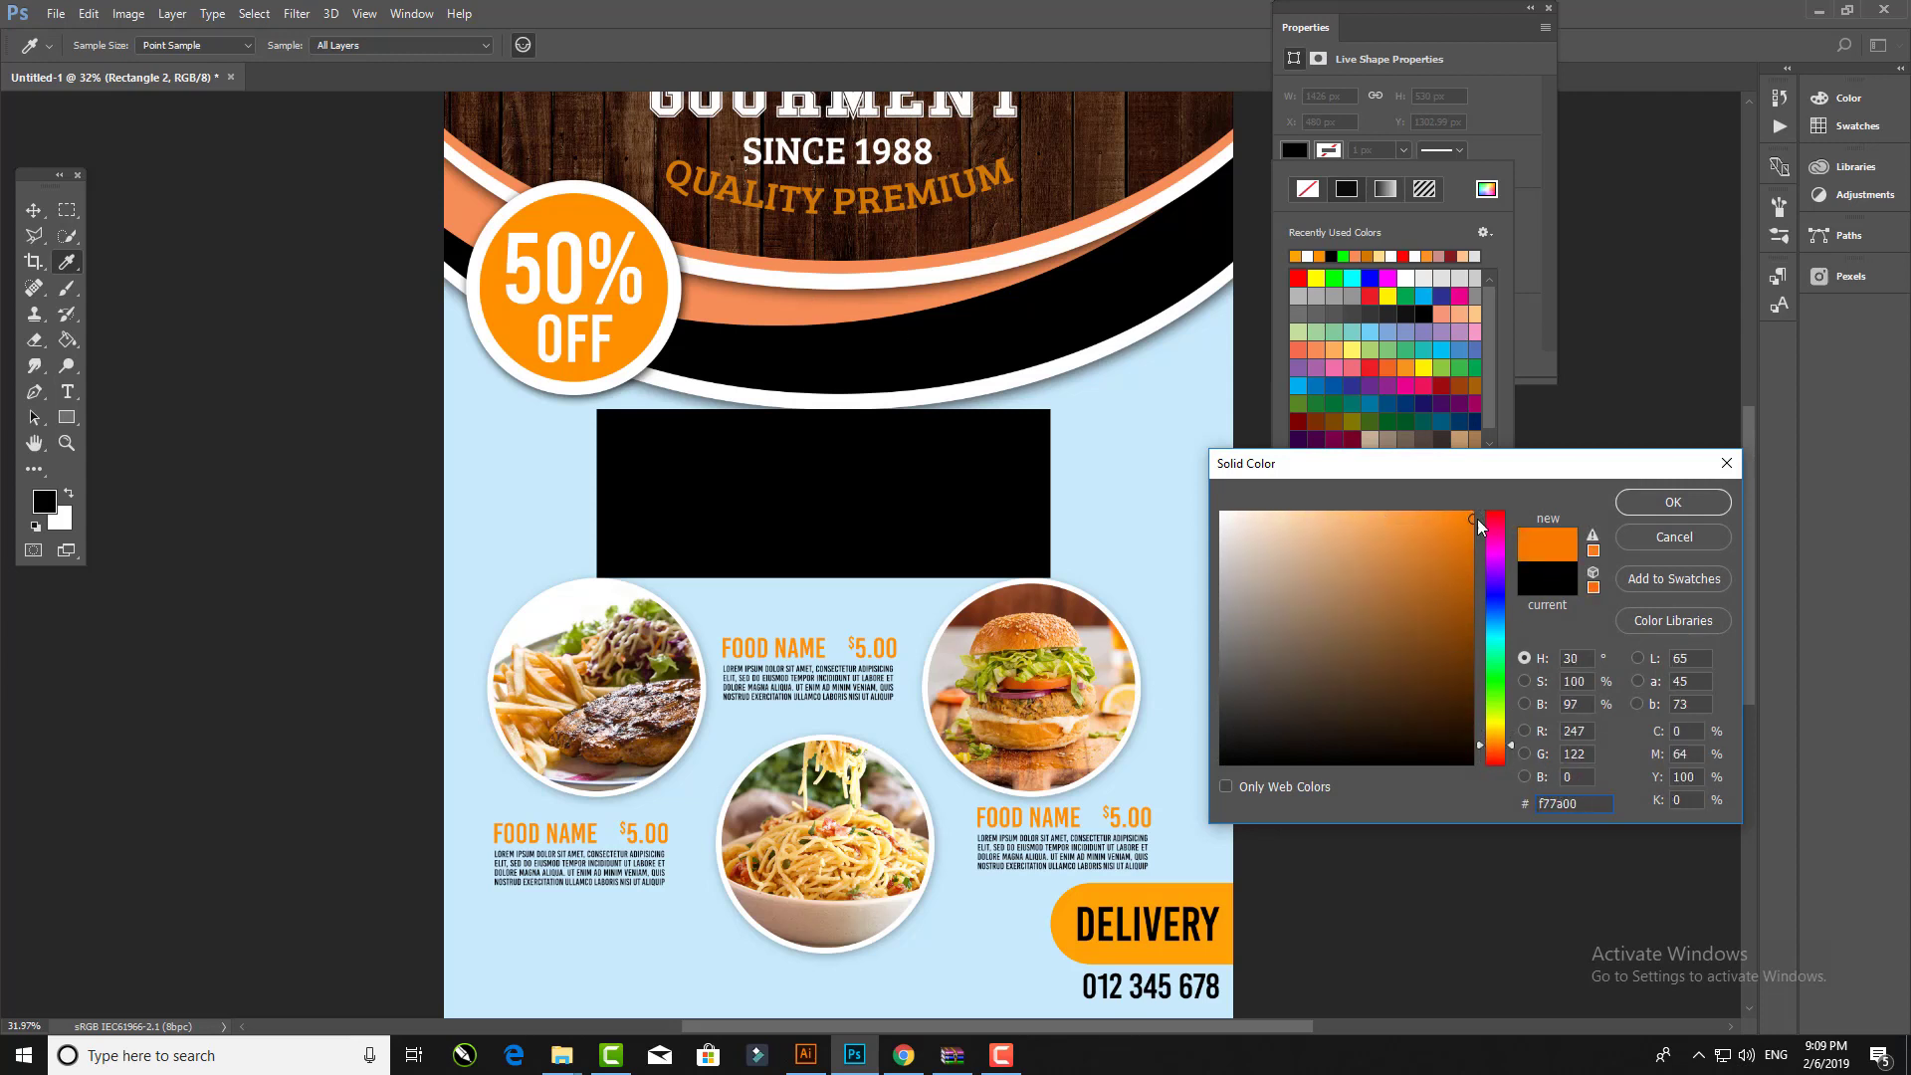
pyautogui.press('Return')
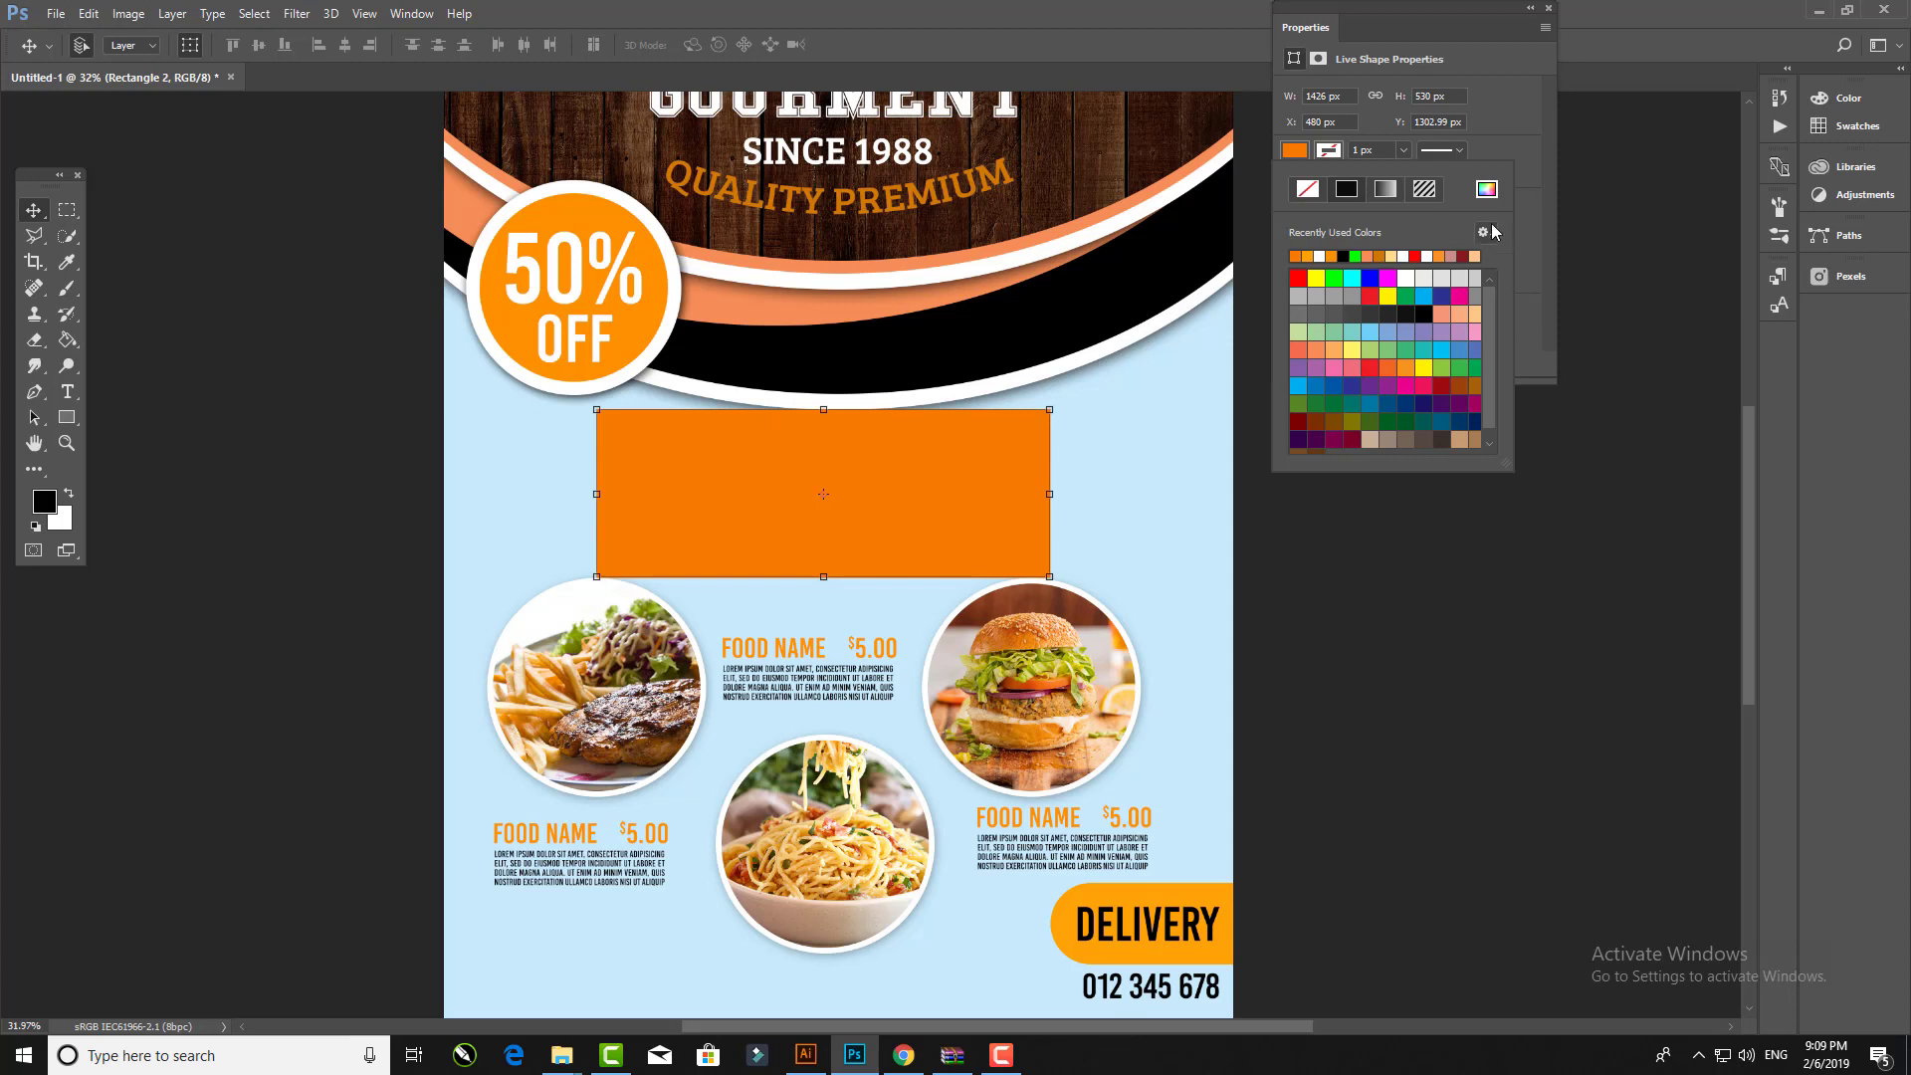
pyautogui.click(1486, 144)
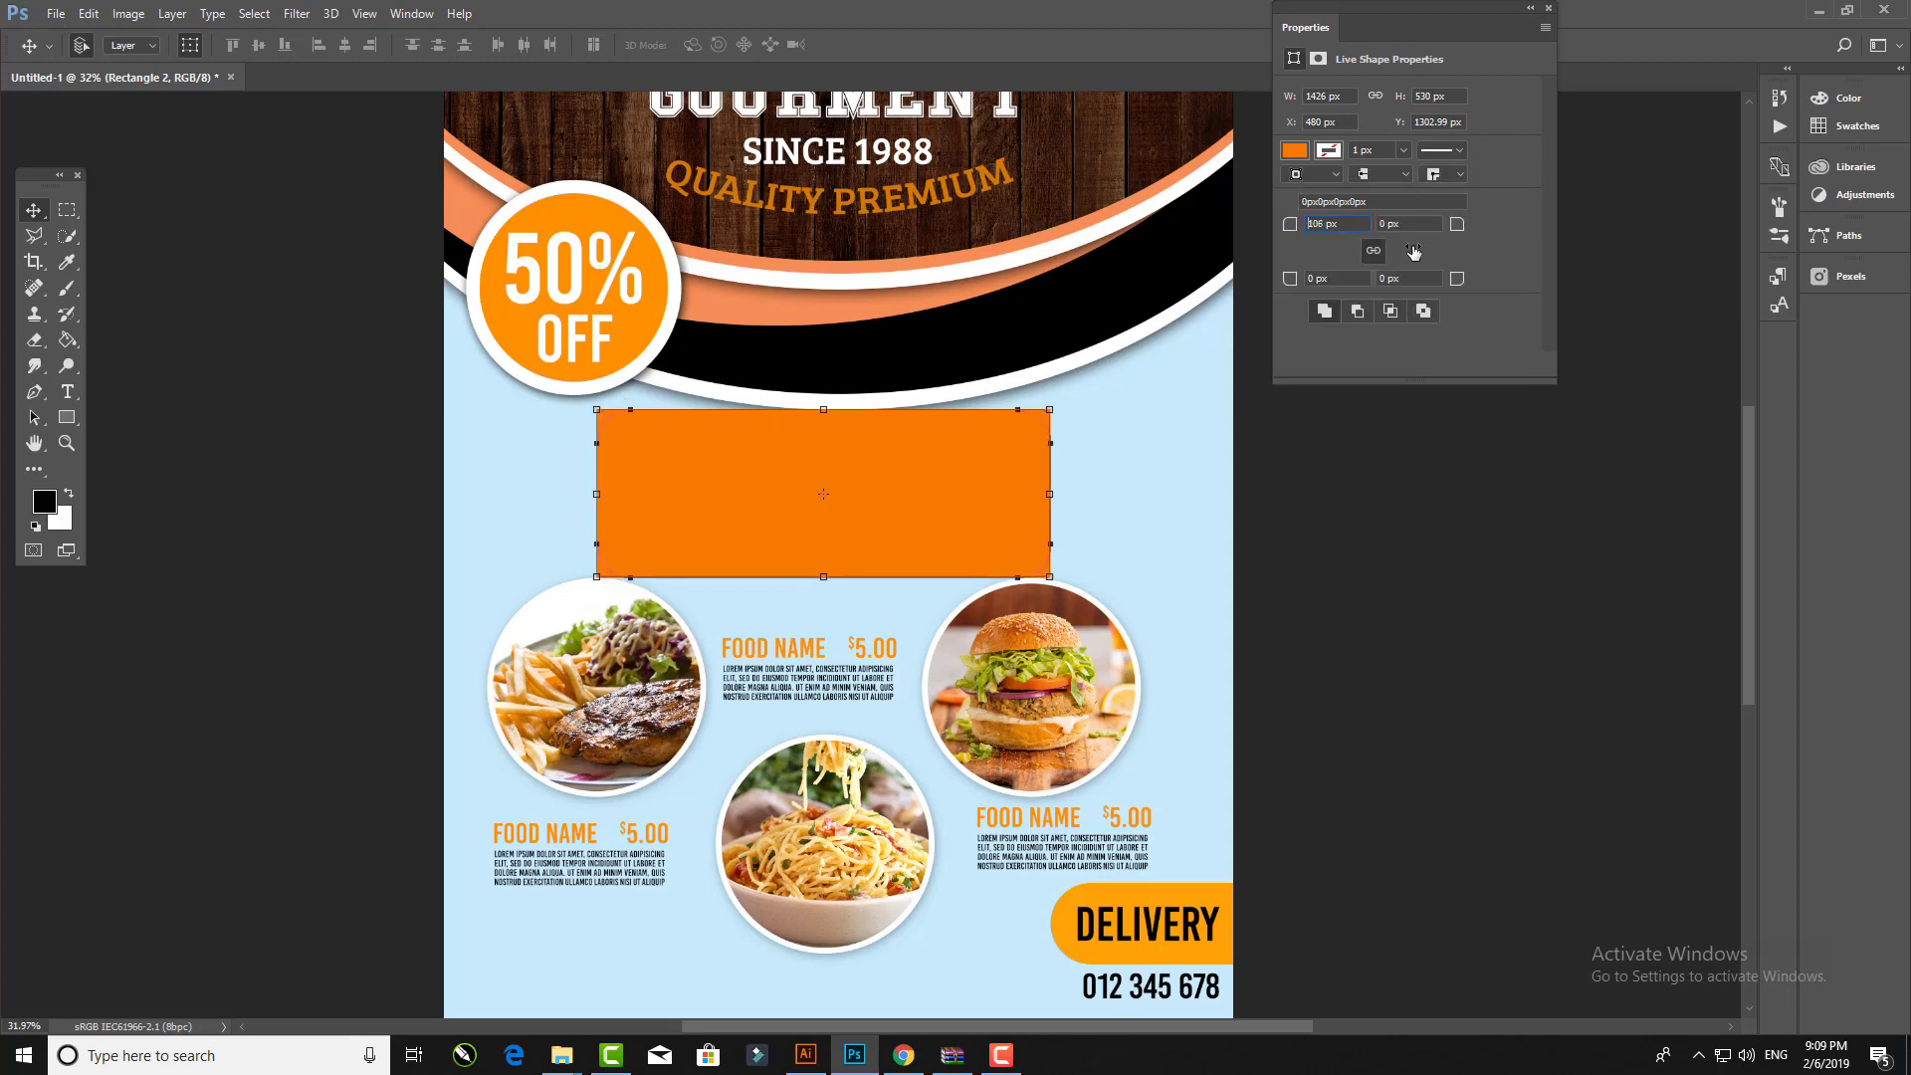
# Step: Round the box corners to 124 px and add a drop shadow
pyautogui.moveTo(1413, 250); pyautogui.dragTo(1432, 251)
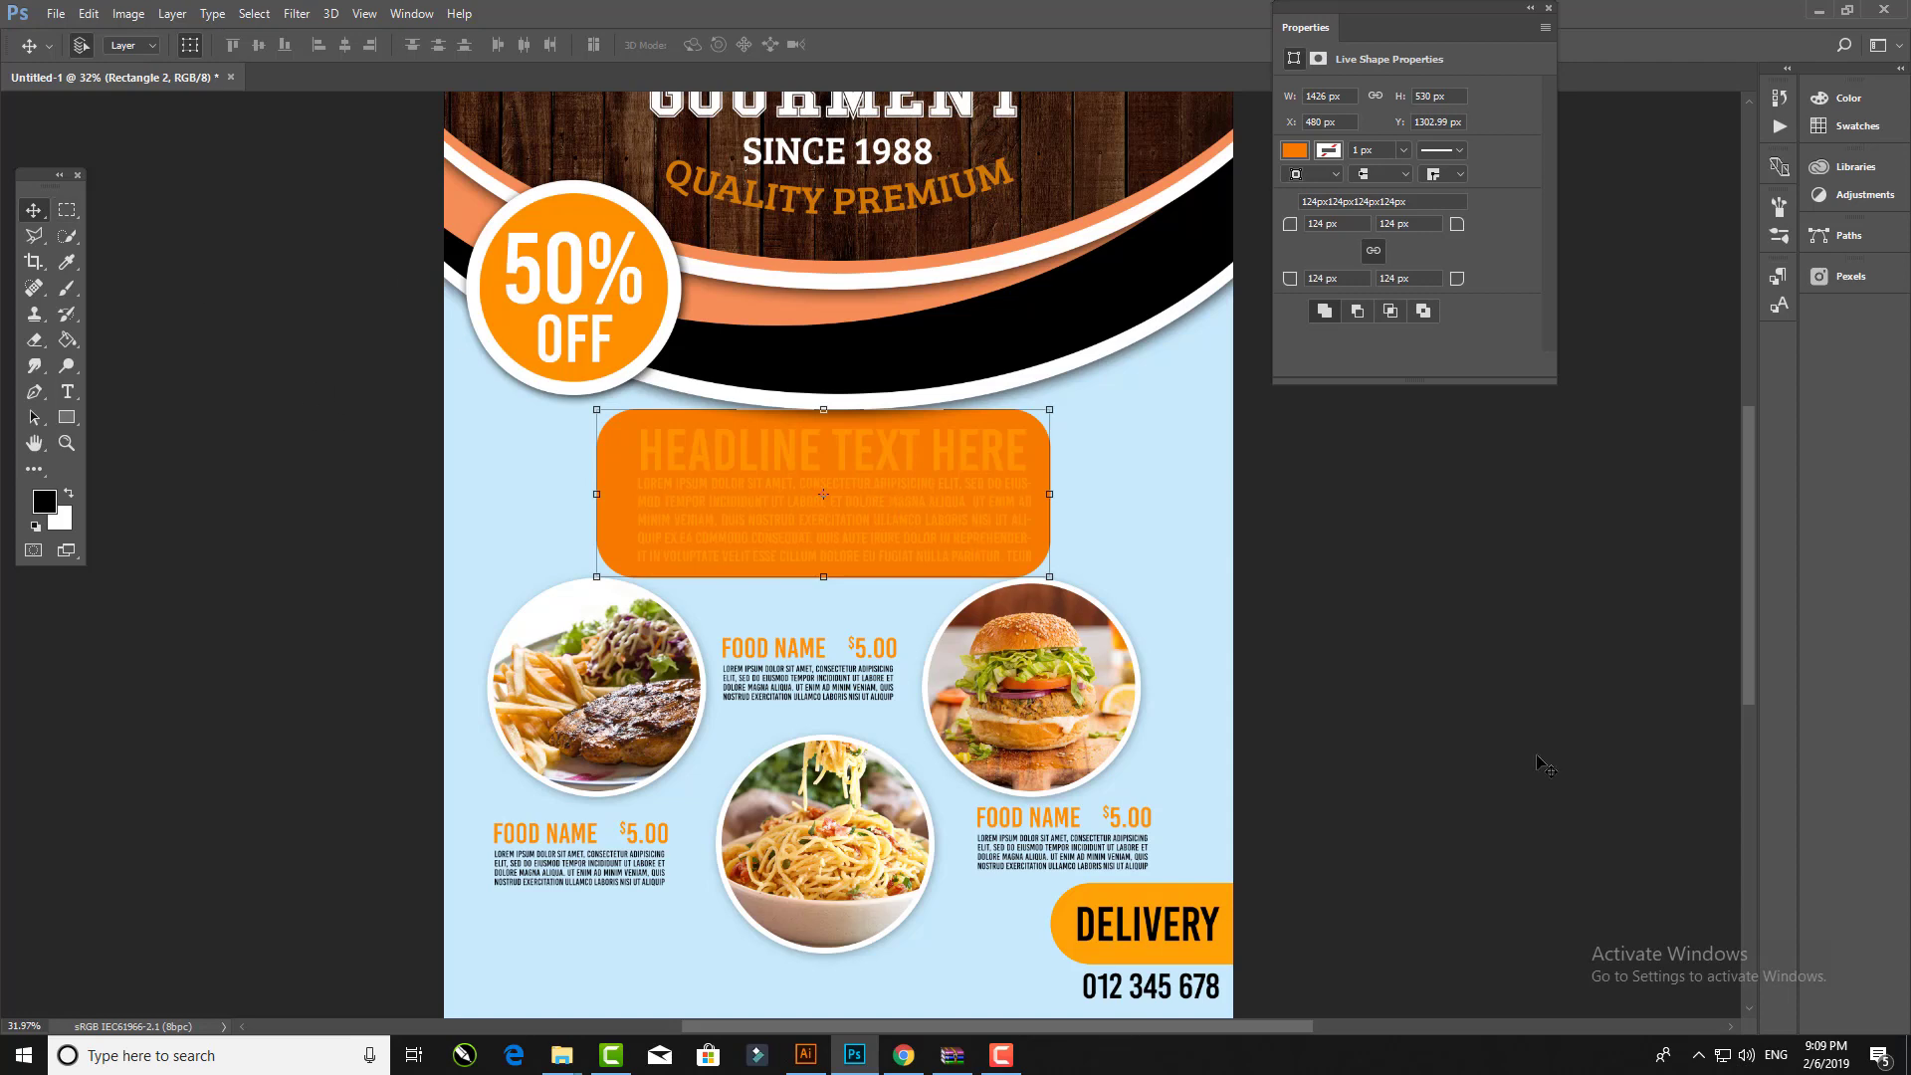
pyautogui.press('F7')
pyautogui.click(1619, 853)
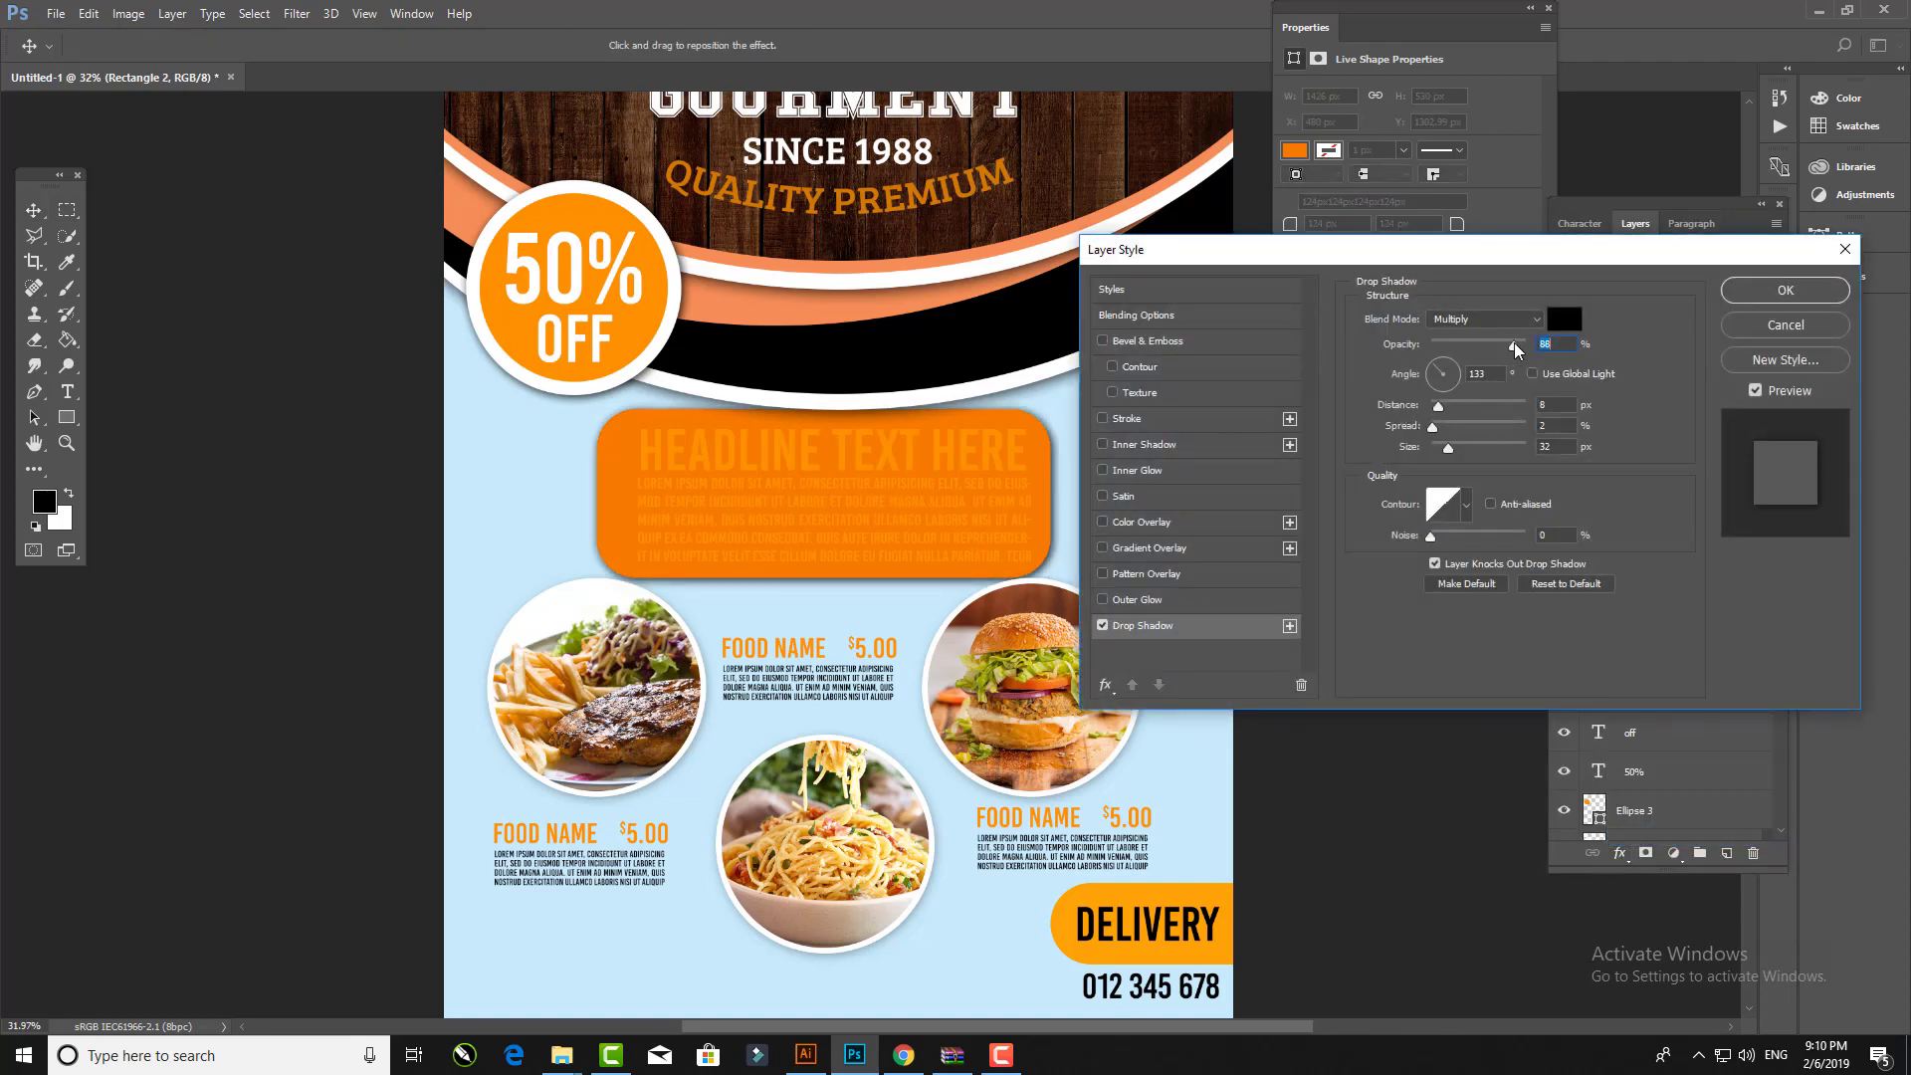
pyautogui.click(1785, 289)
# Step: Make the HEADLINE TEXT HERE heading and its paragraph text white (#ffffff)
pyautogui.doubleClick(832, 450)
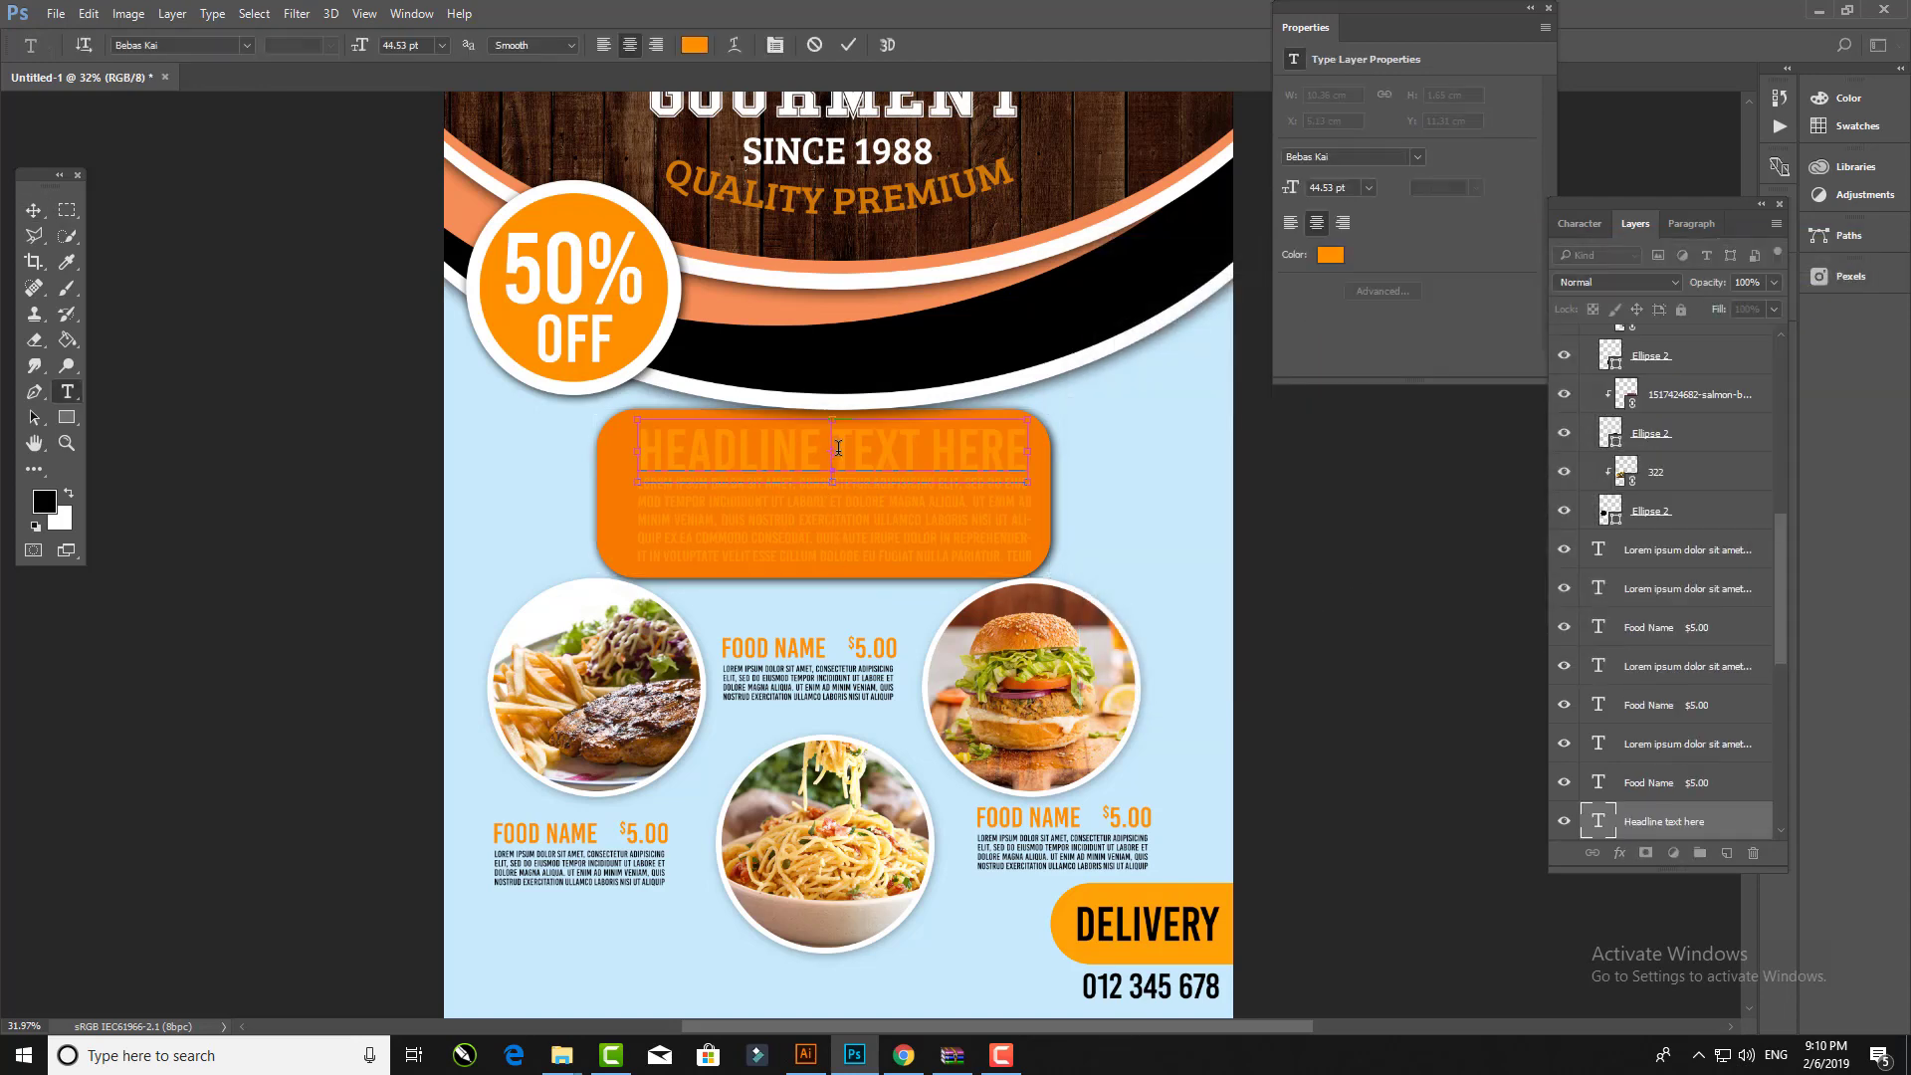
pyautogui.click(693, 45)
pyautogui.write('ffffff')
pyautogui.click(1652, 506)
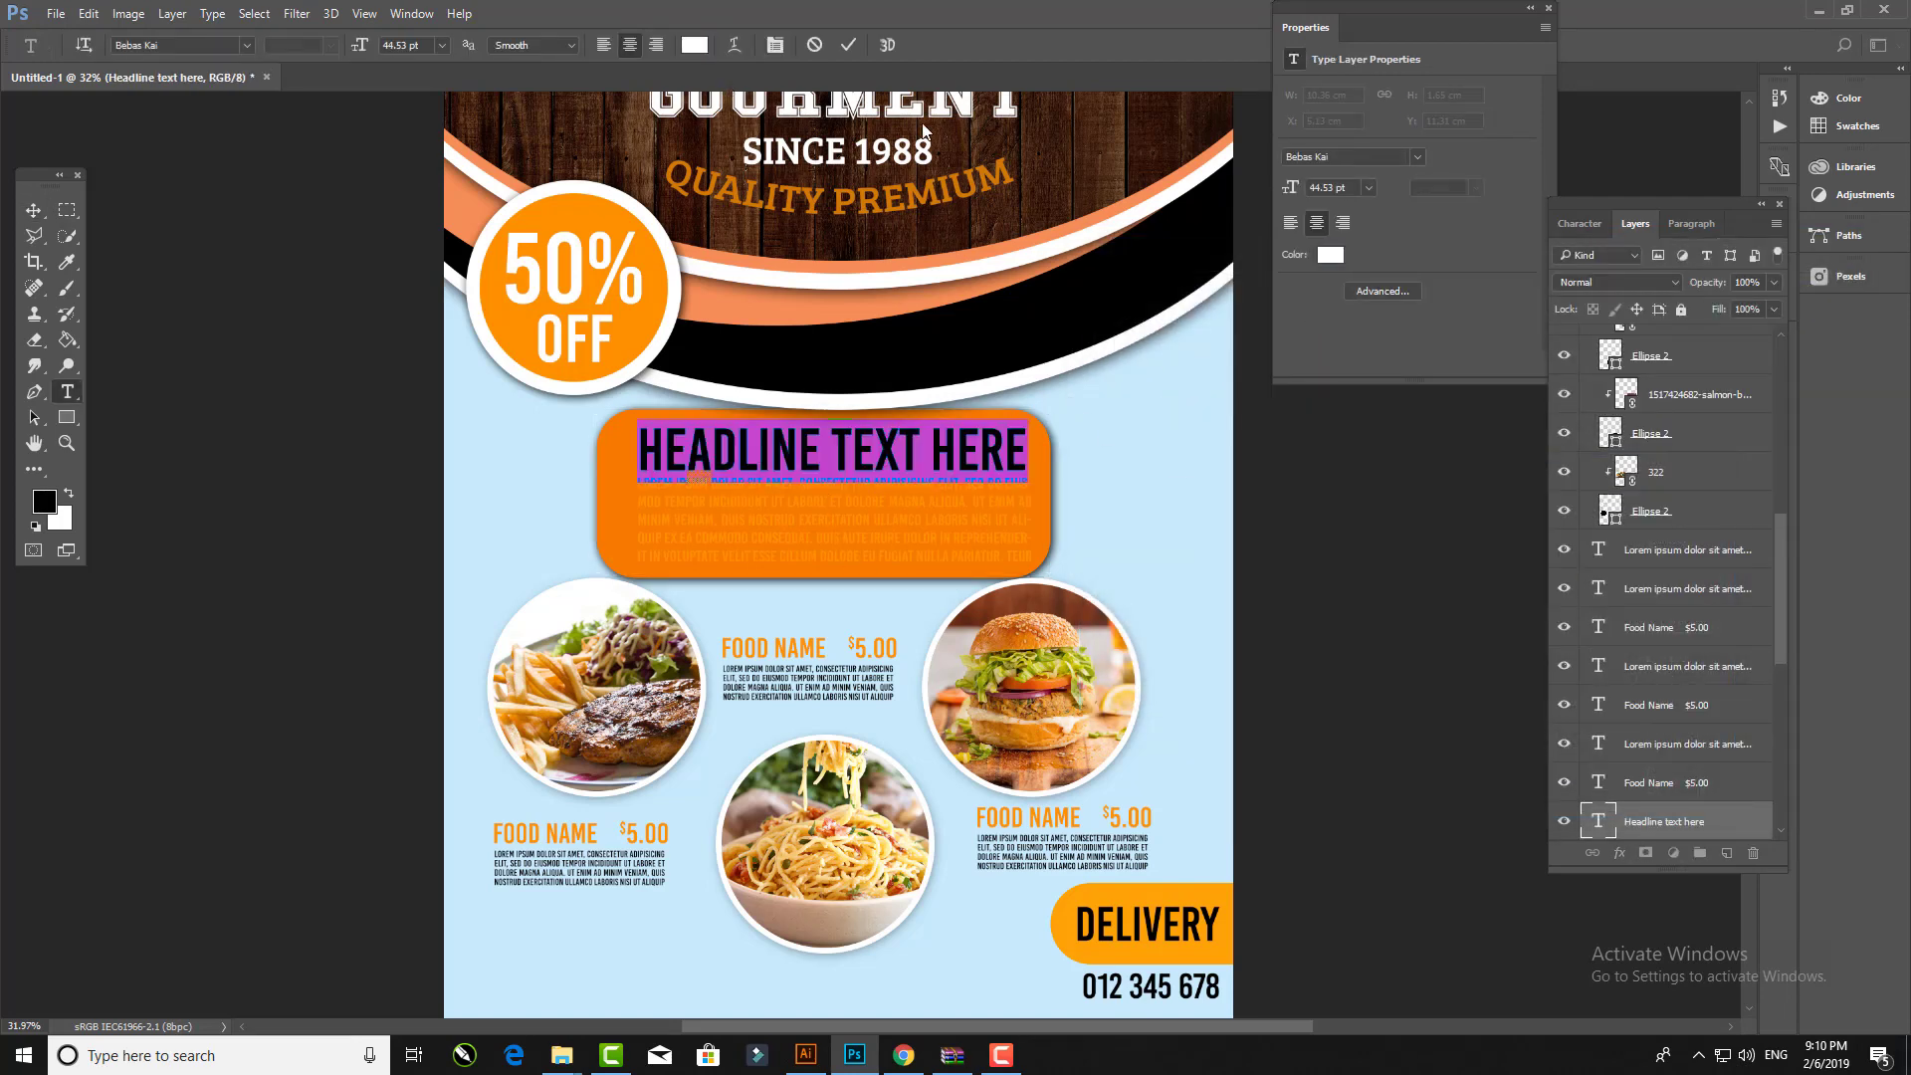
pyautogui.click(848, 44)
pyautogui.click(792, 483)
pyautogui.hotkey('ctrl', 'a')
pyautogui.click(693, 44)
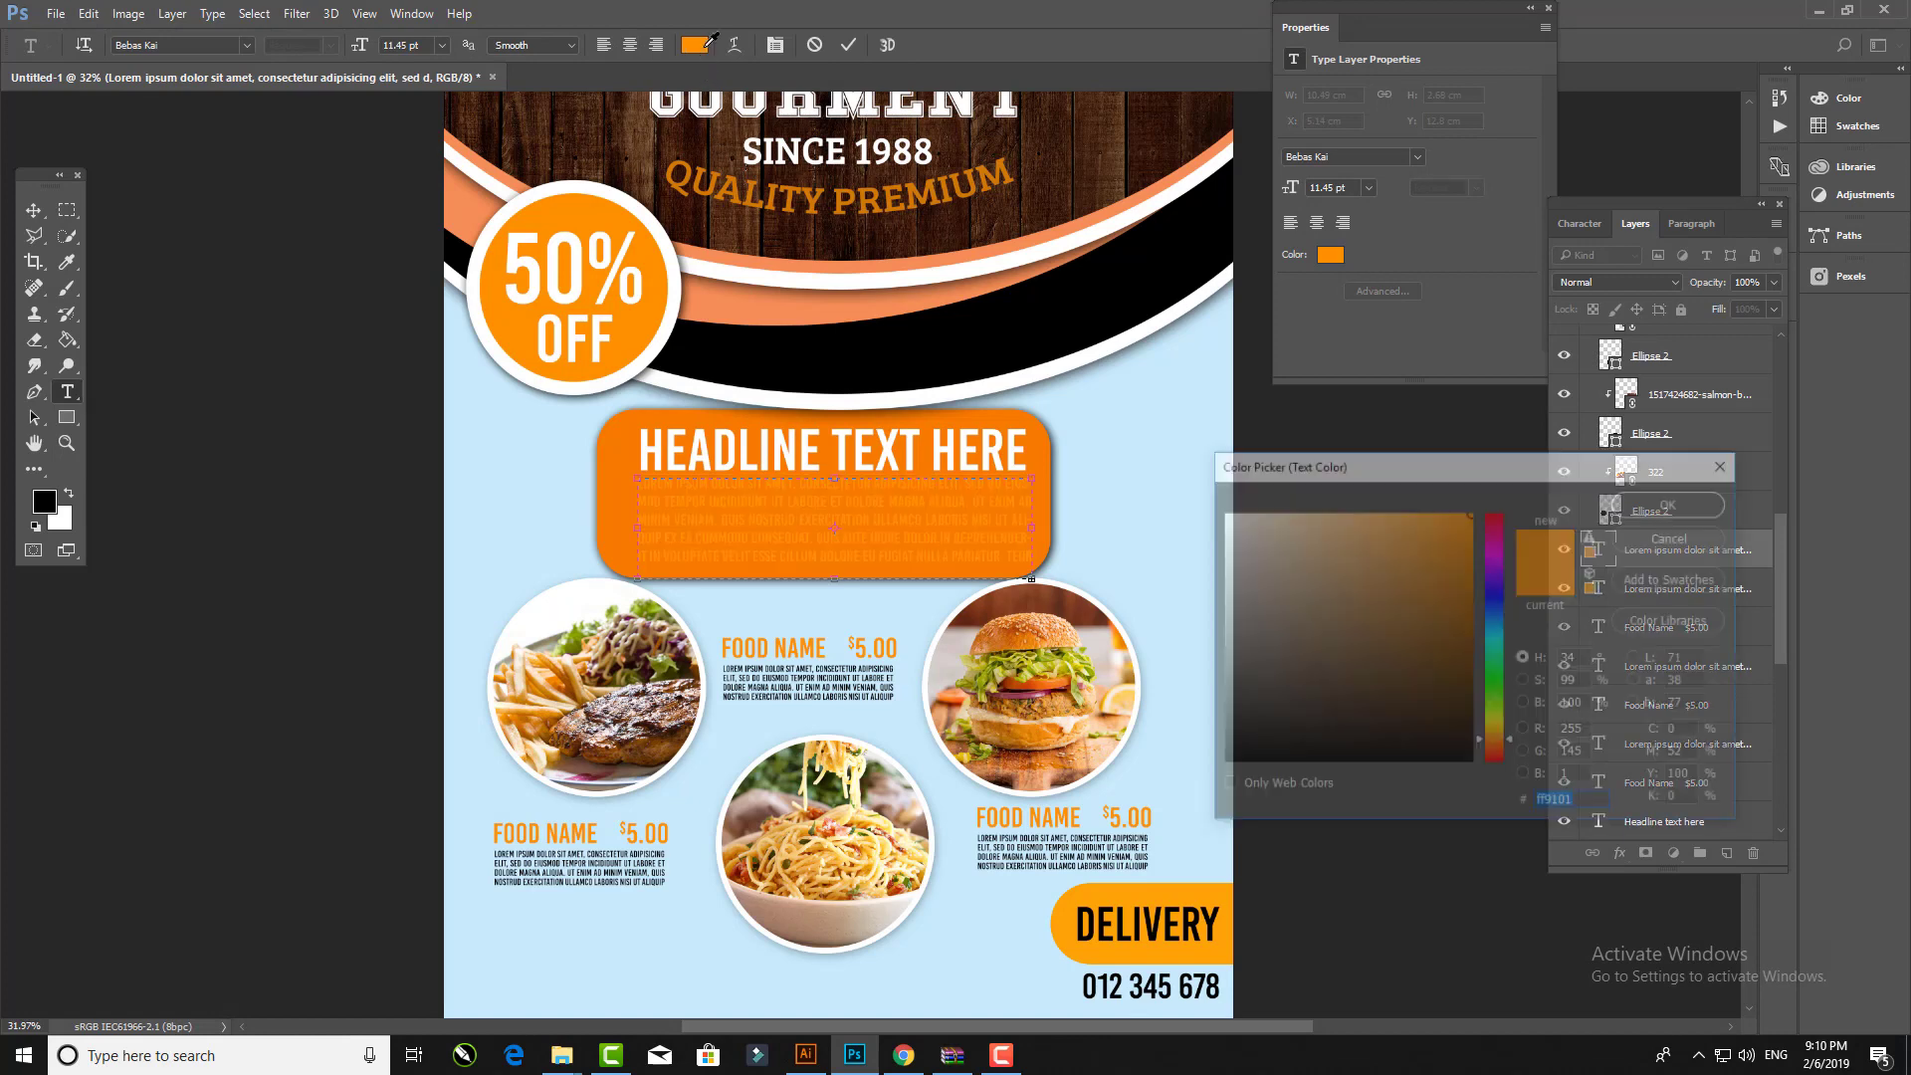
pyautogui.click(1226, 500)
pyautogui.click(1682, 478)
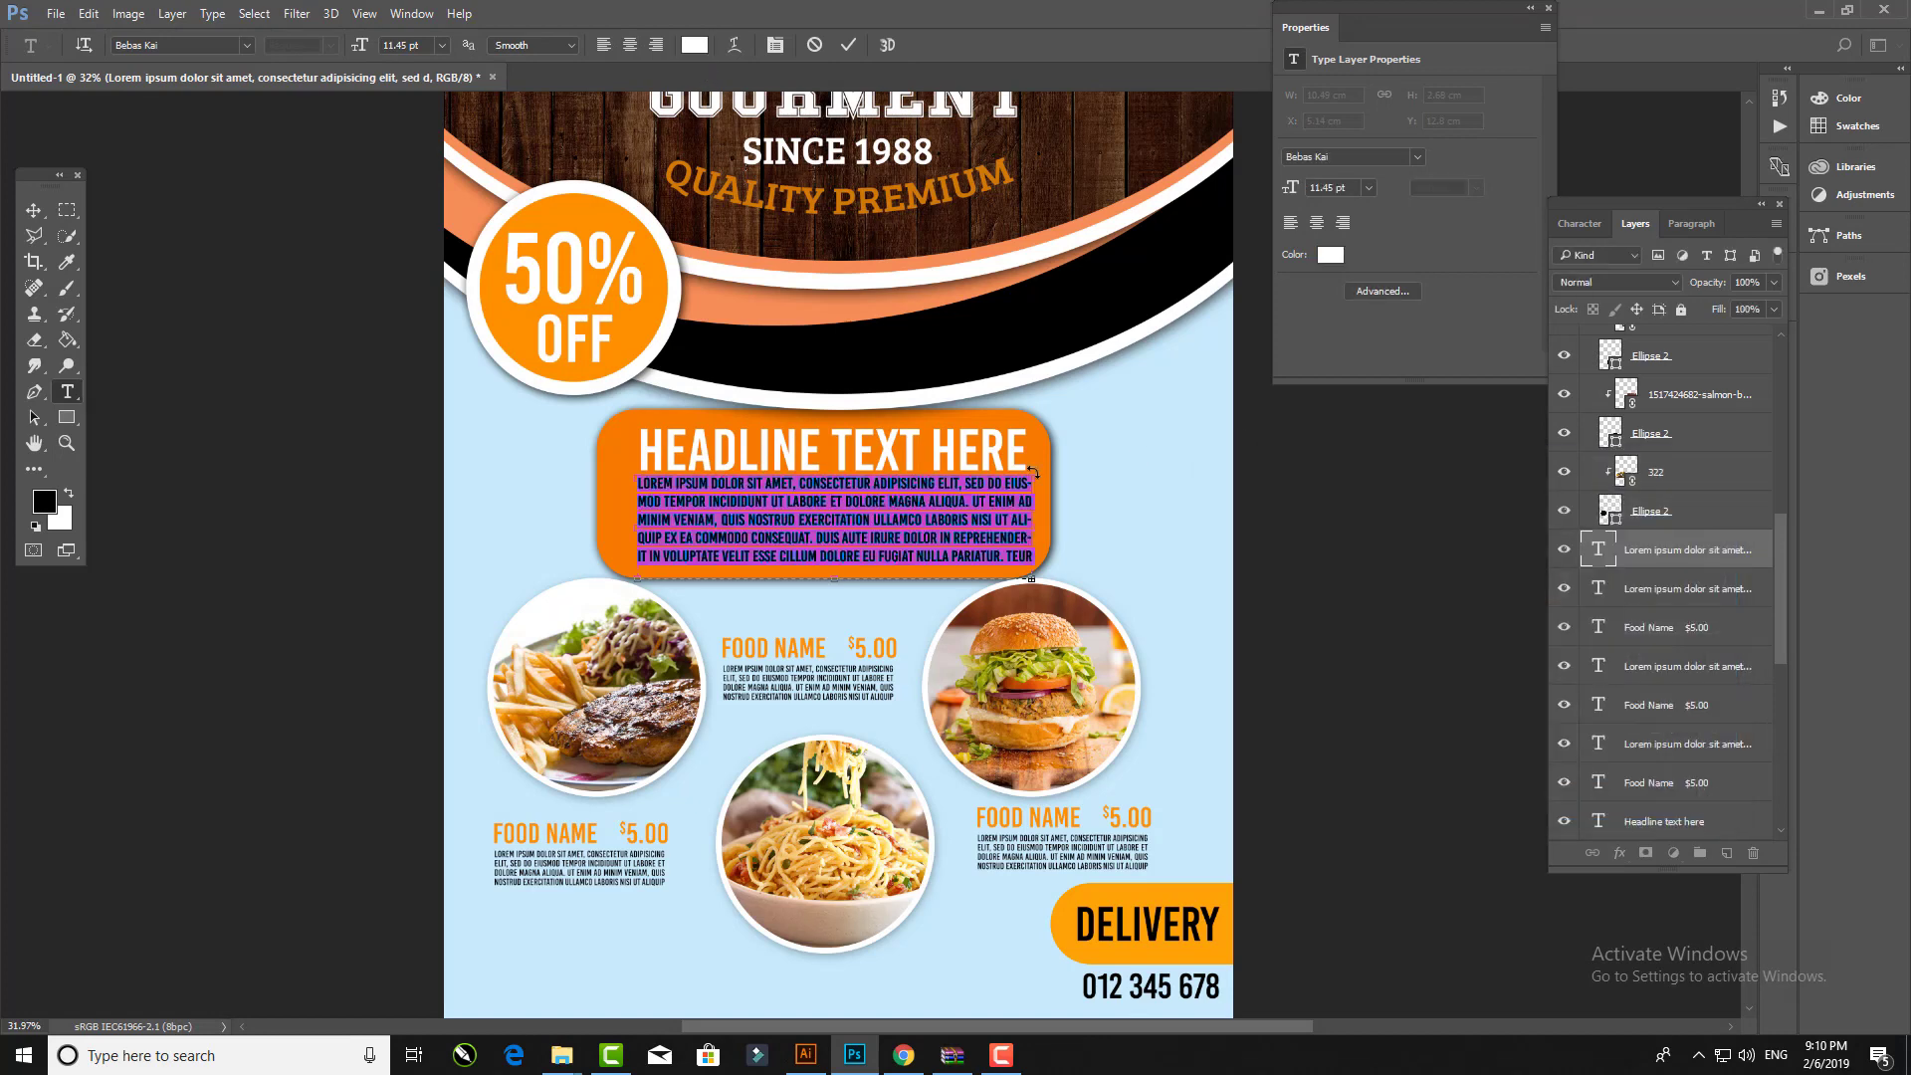
pyautogui.click(36, 214)
pyautogui.click(1550, 8)
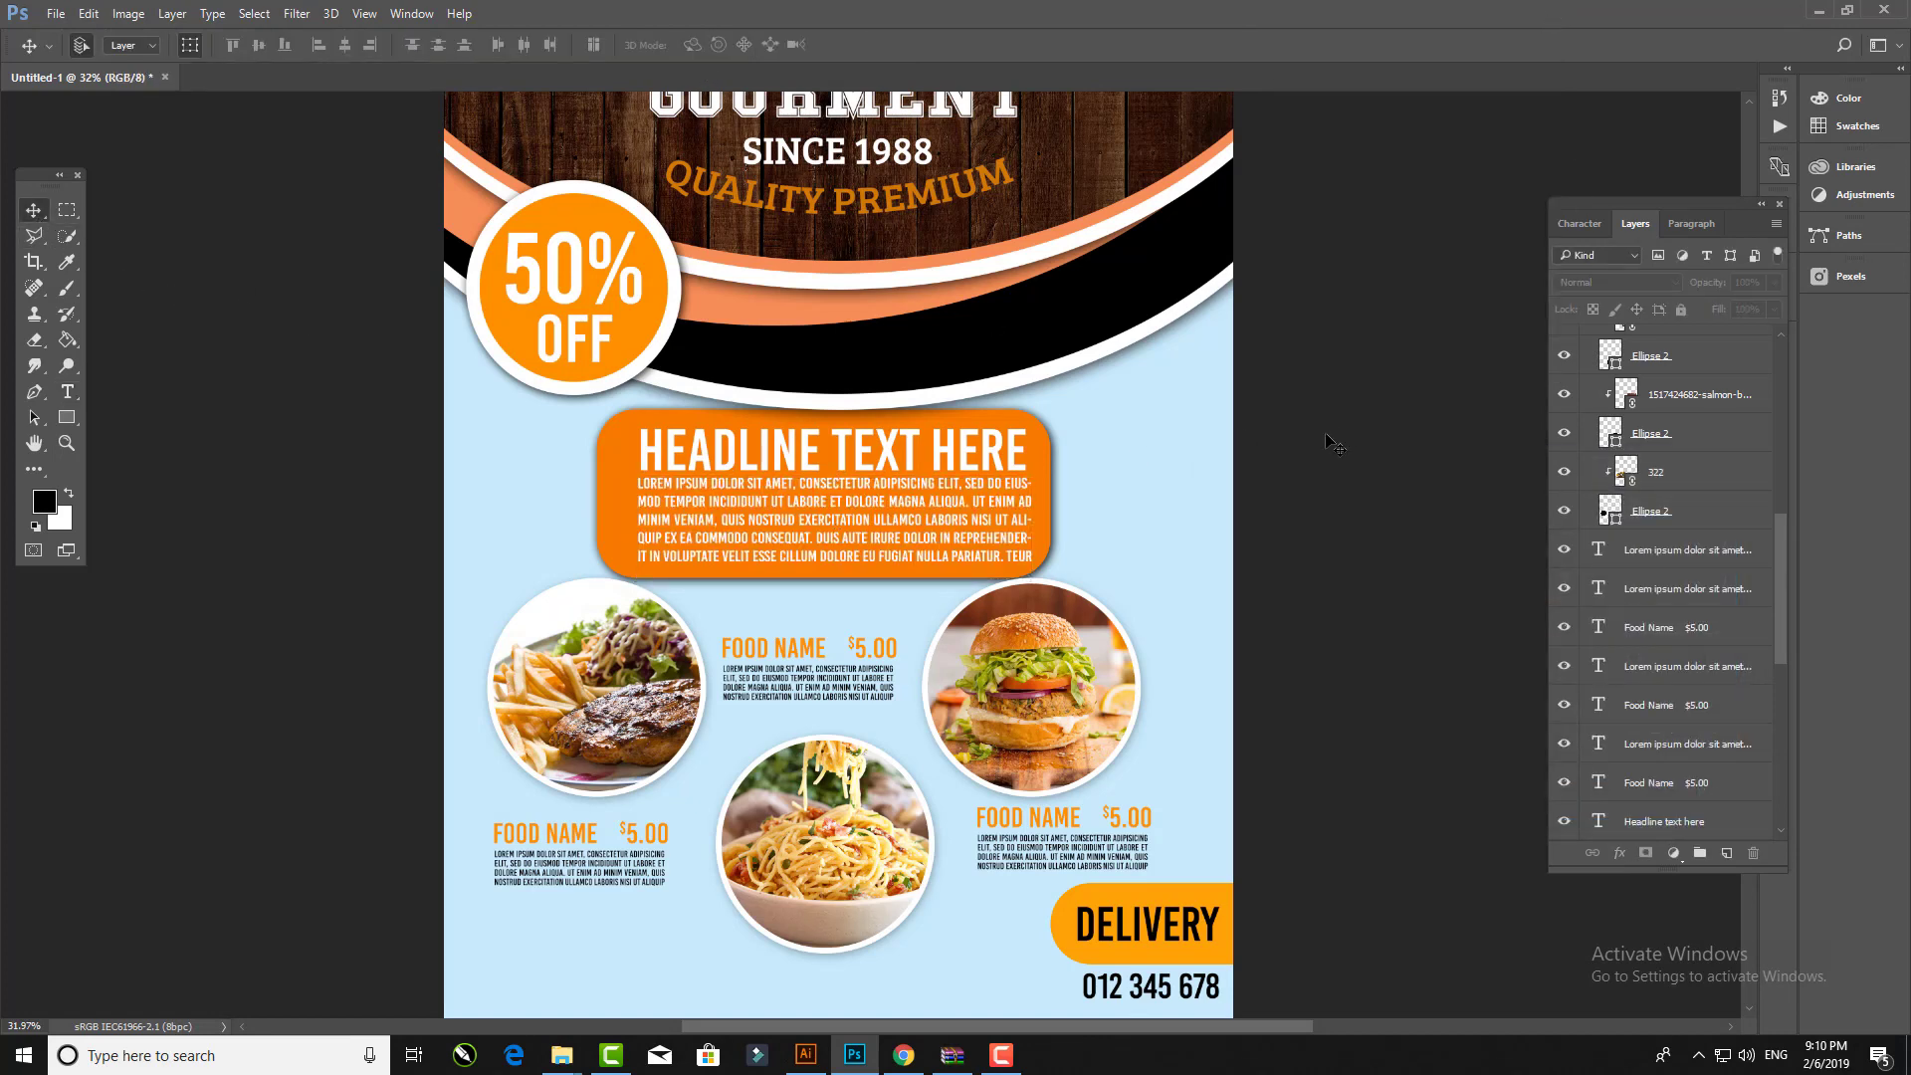
# Step: Make the DELIVERY rounded box shorter and give it a drop shadow
pyautogui.scroll(-2, 1325, 434)
pyautogui.scroll(3, 1294, 597)
pyautogui.scroll(-2, 1204, 734)
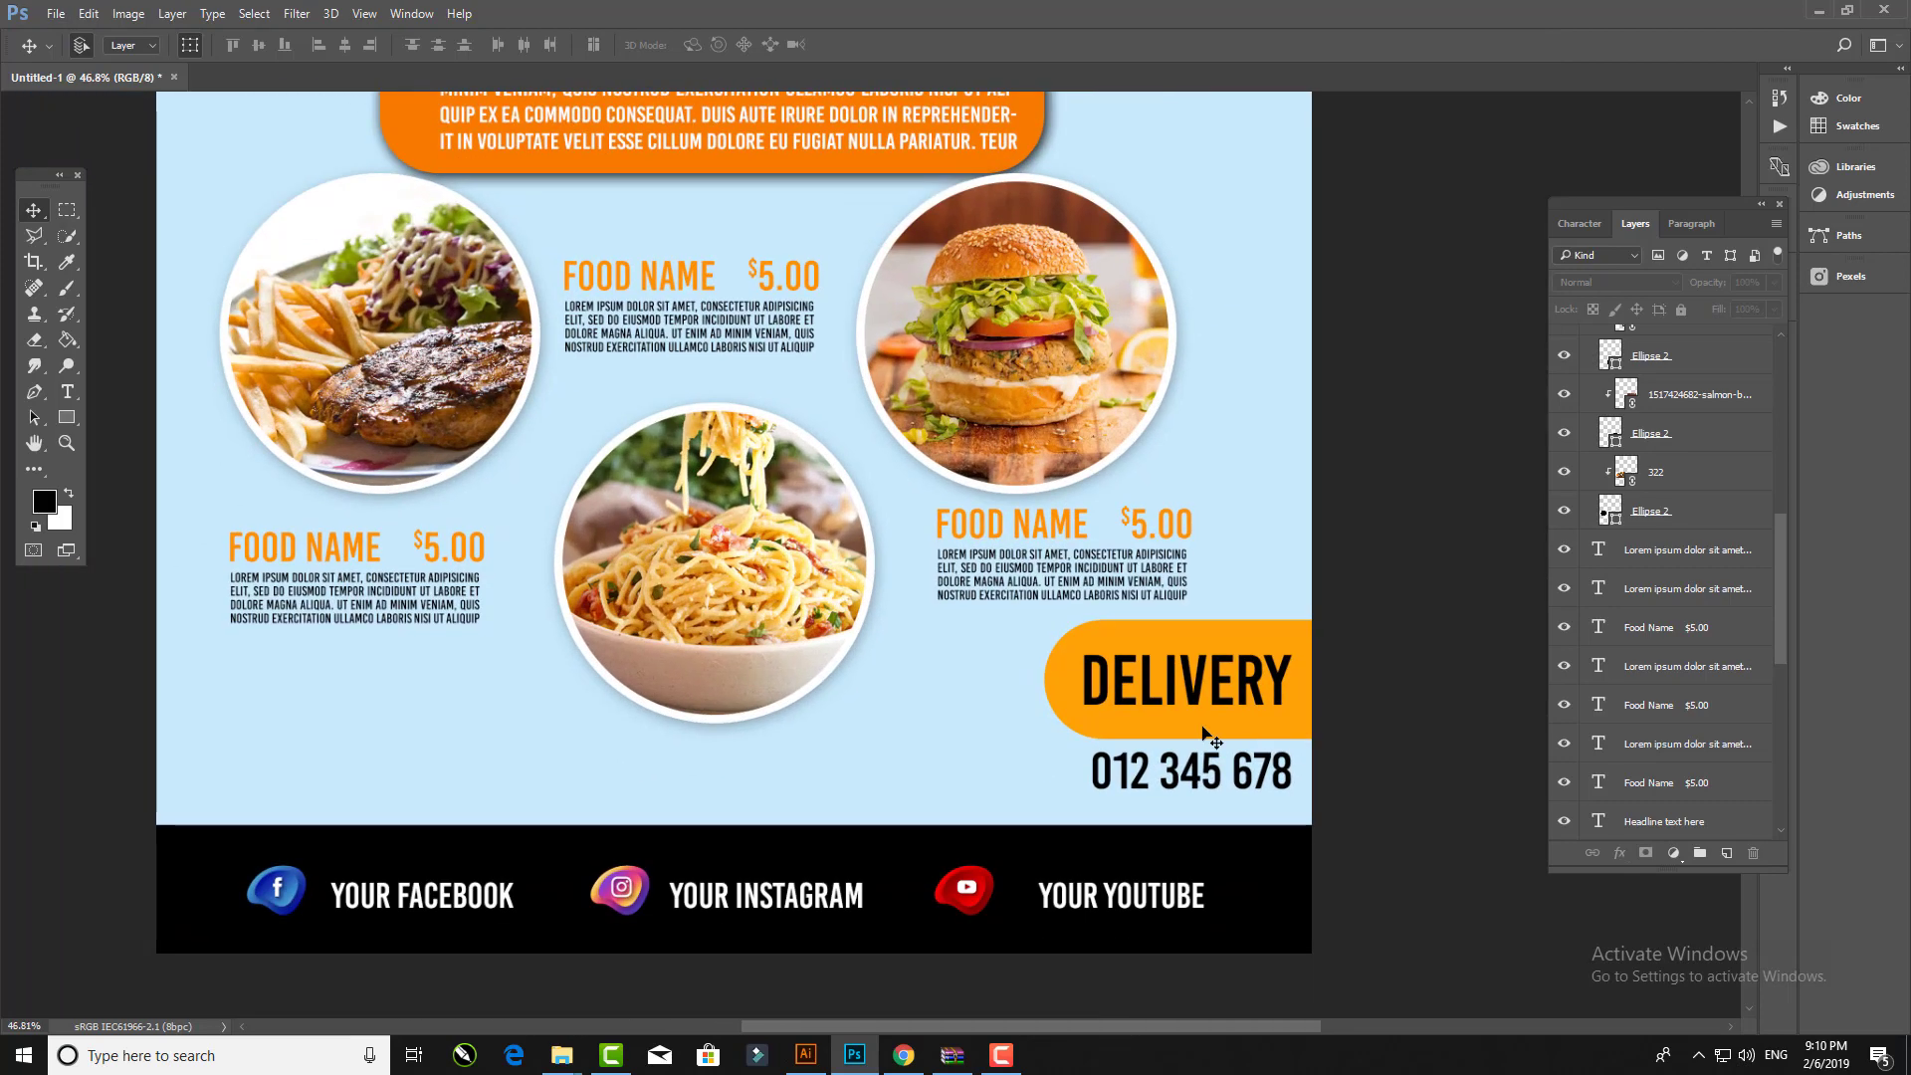
pyautogui.click(1115, 649)
pyautogui.moveTo(1285, 620); pyautogui.dragTo(1277, 631)
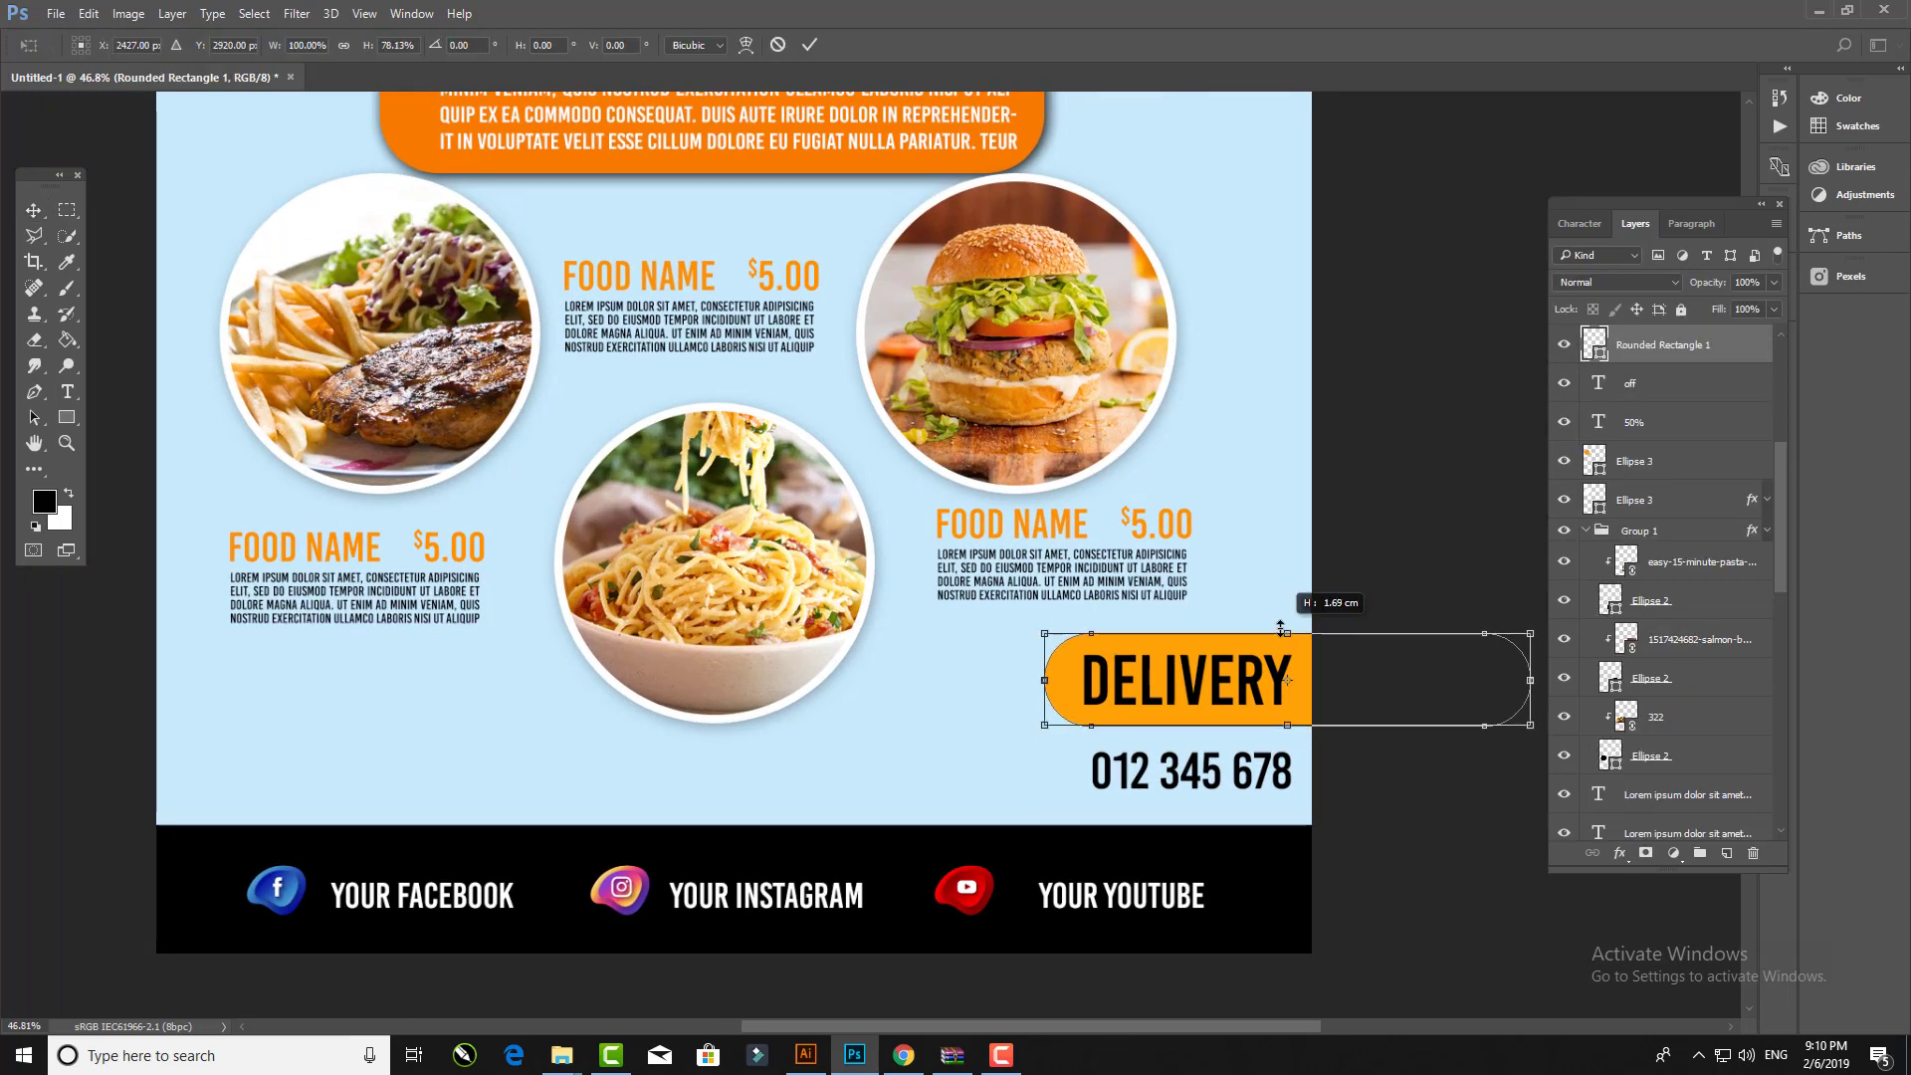
pyautogui.click(1614, 852)
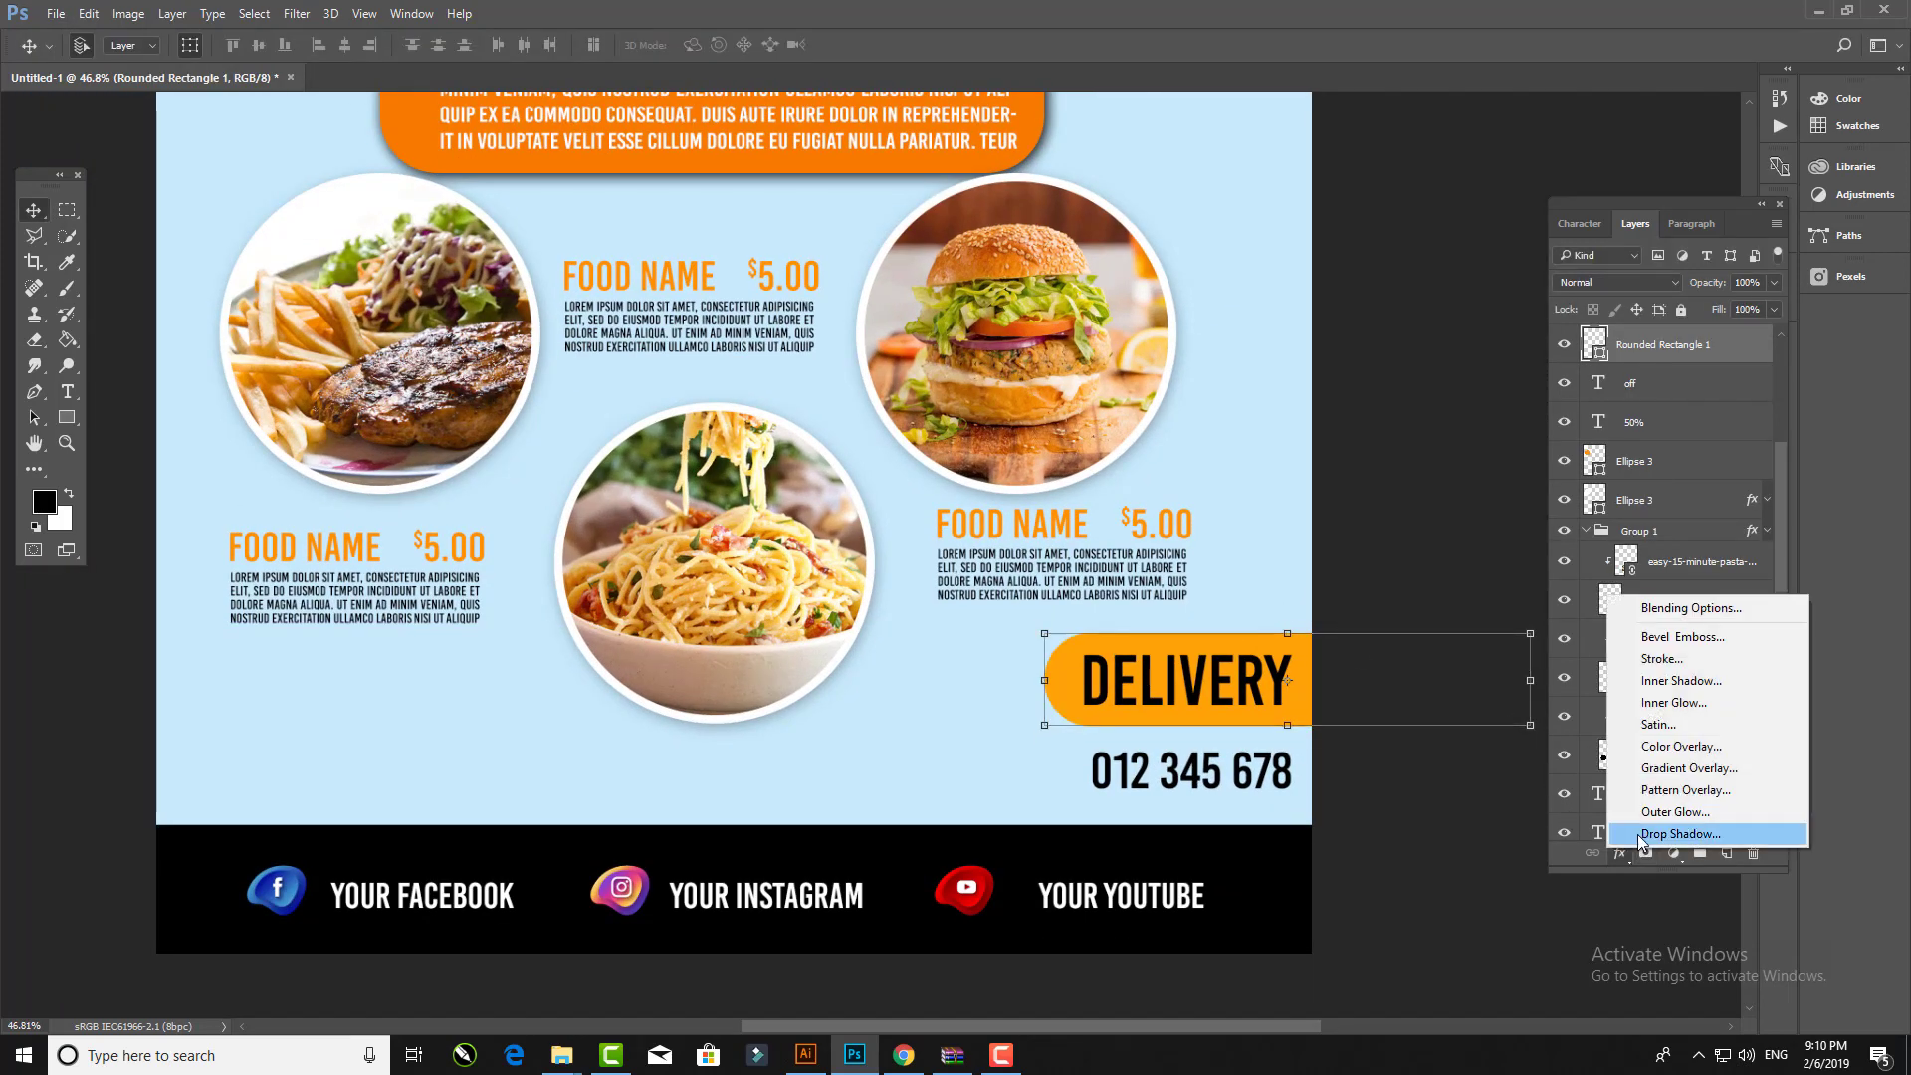
pyautogui.click(1673, 647)
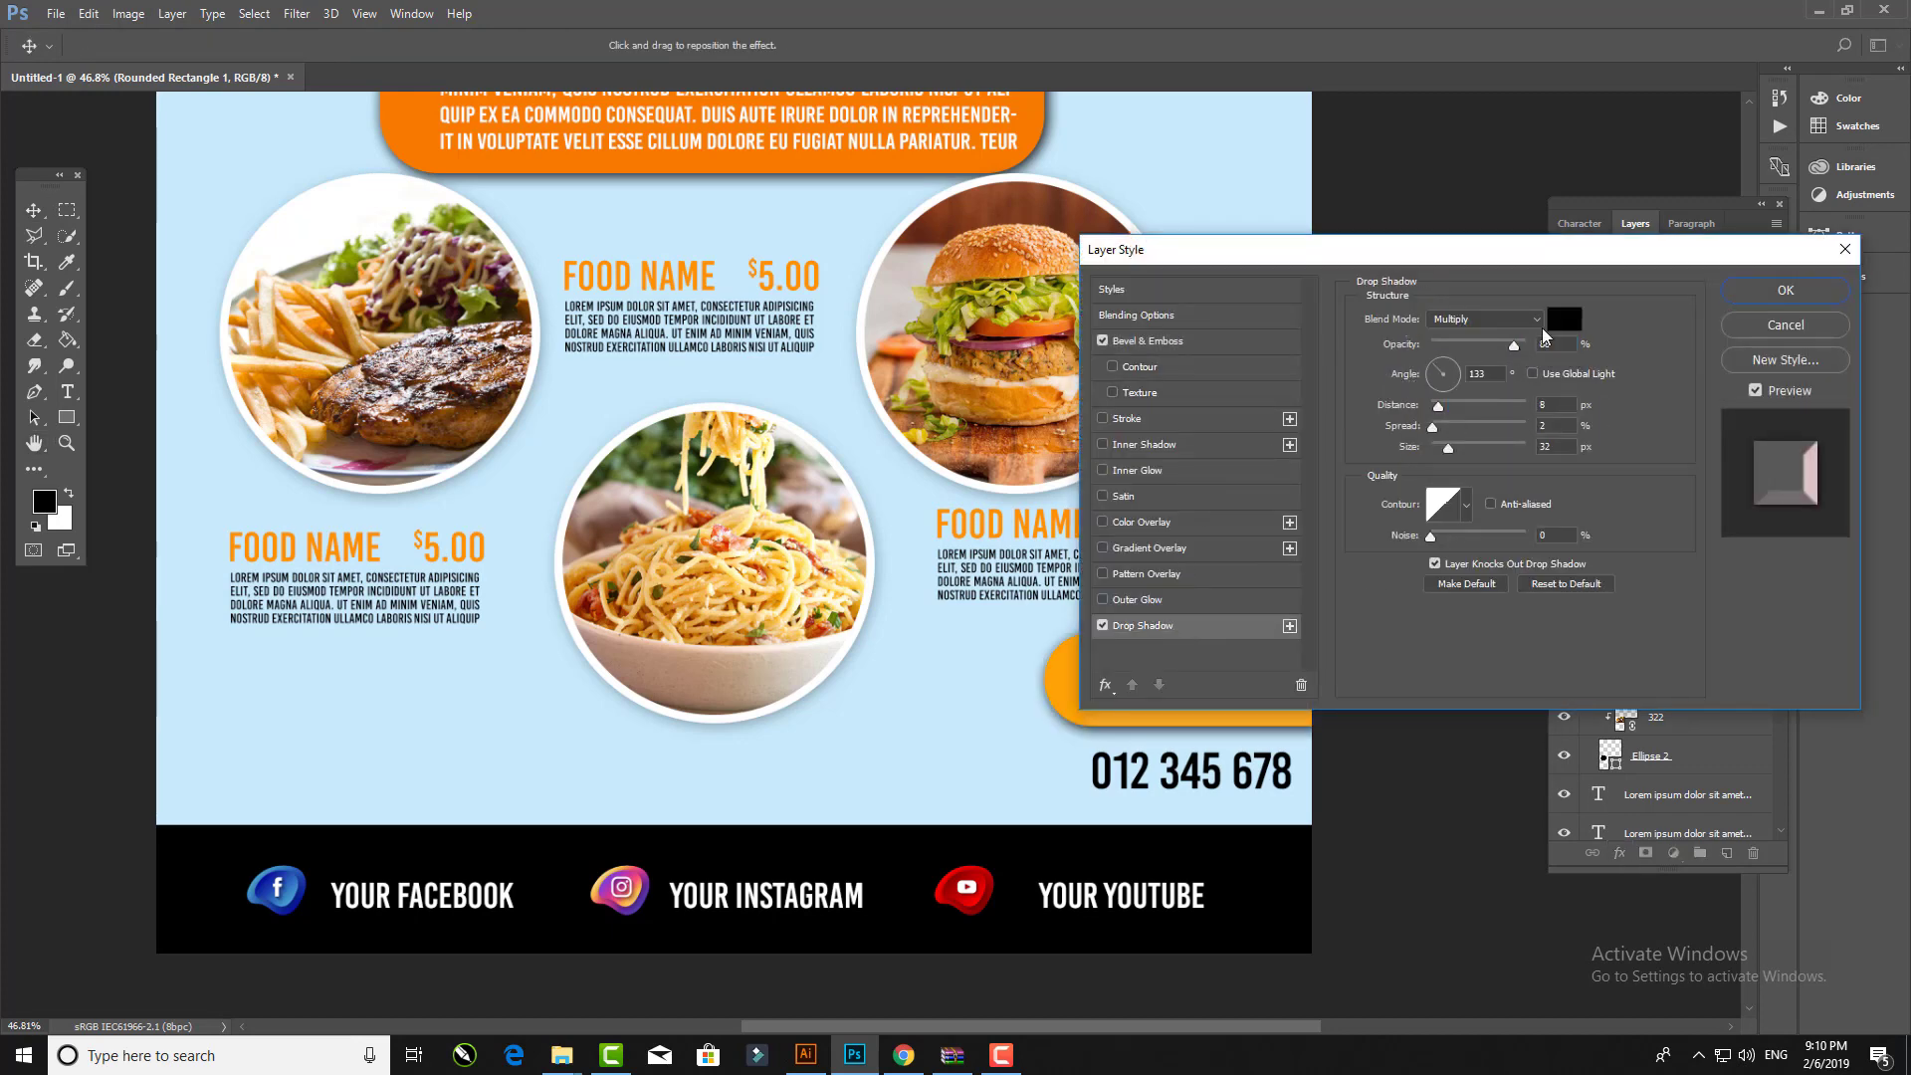
pyautogui.click(1752, 293)
pyautogui.press('v')
pyautogui.hotkey('ctrl', '0')
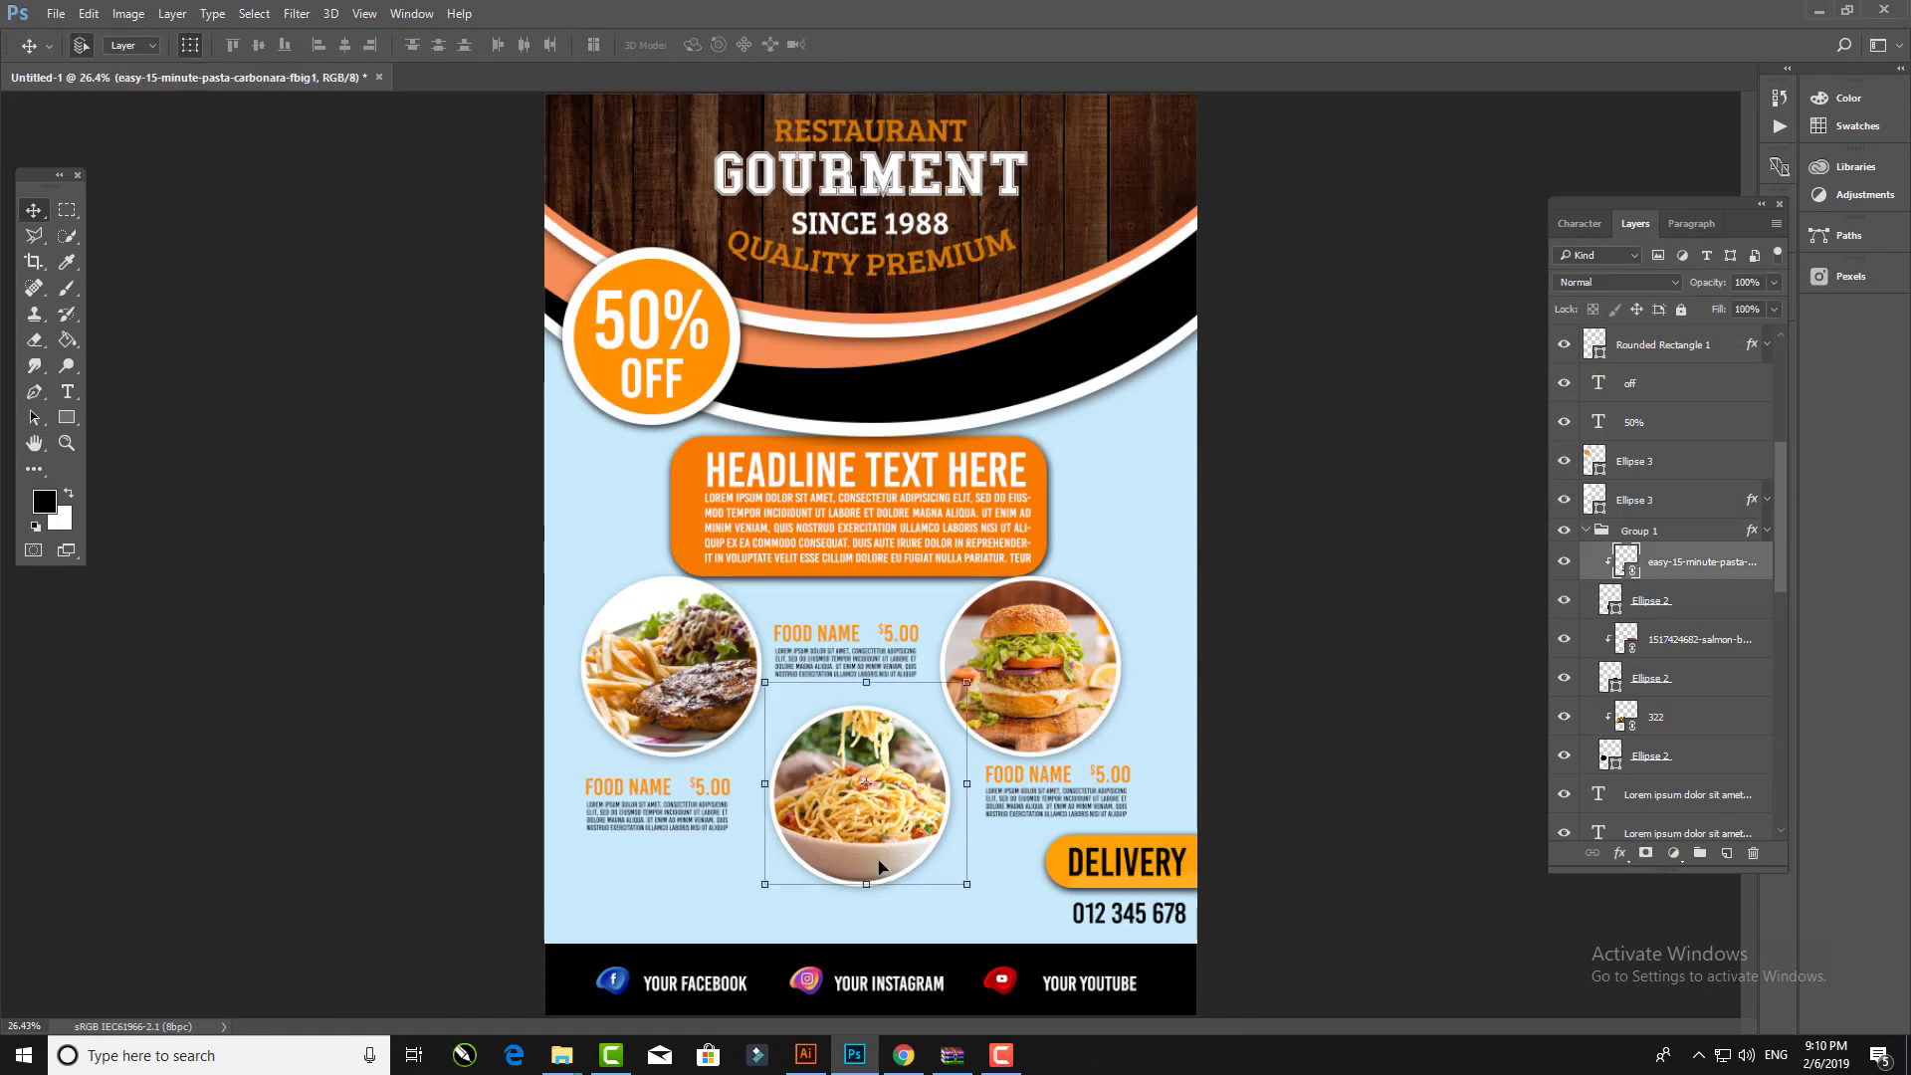
# Step: Shift the pasta circle and the steak and burger circles with their text slightly down
pyautogui.click(851, 834)
pyautogui.moveTo(851, 834); pyautogui.dragTo(852, 847)
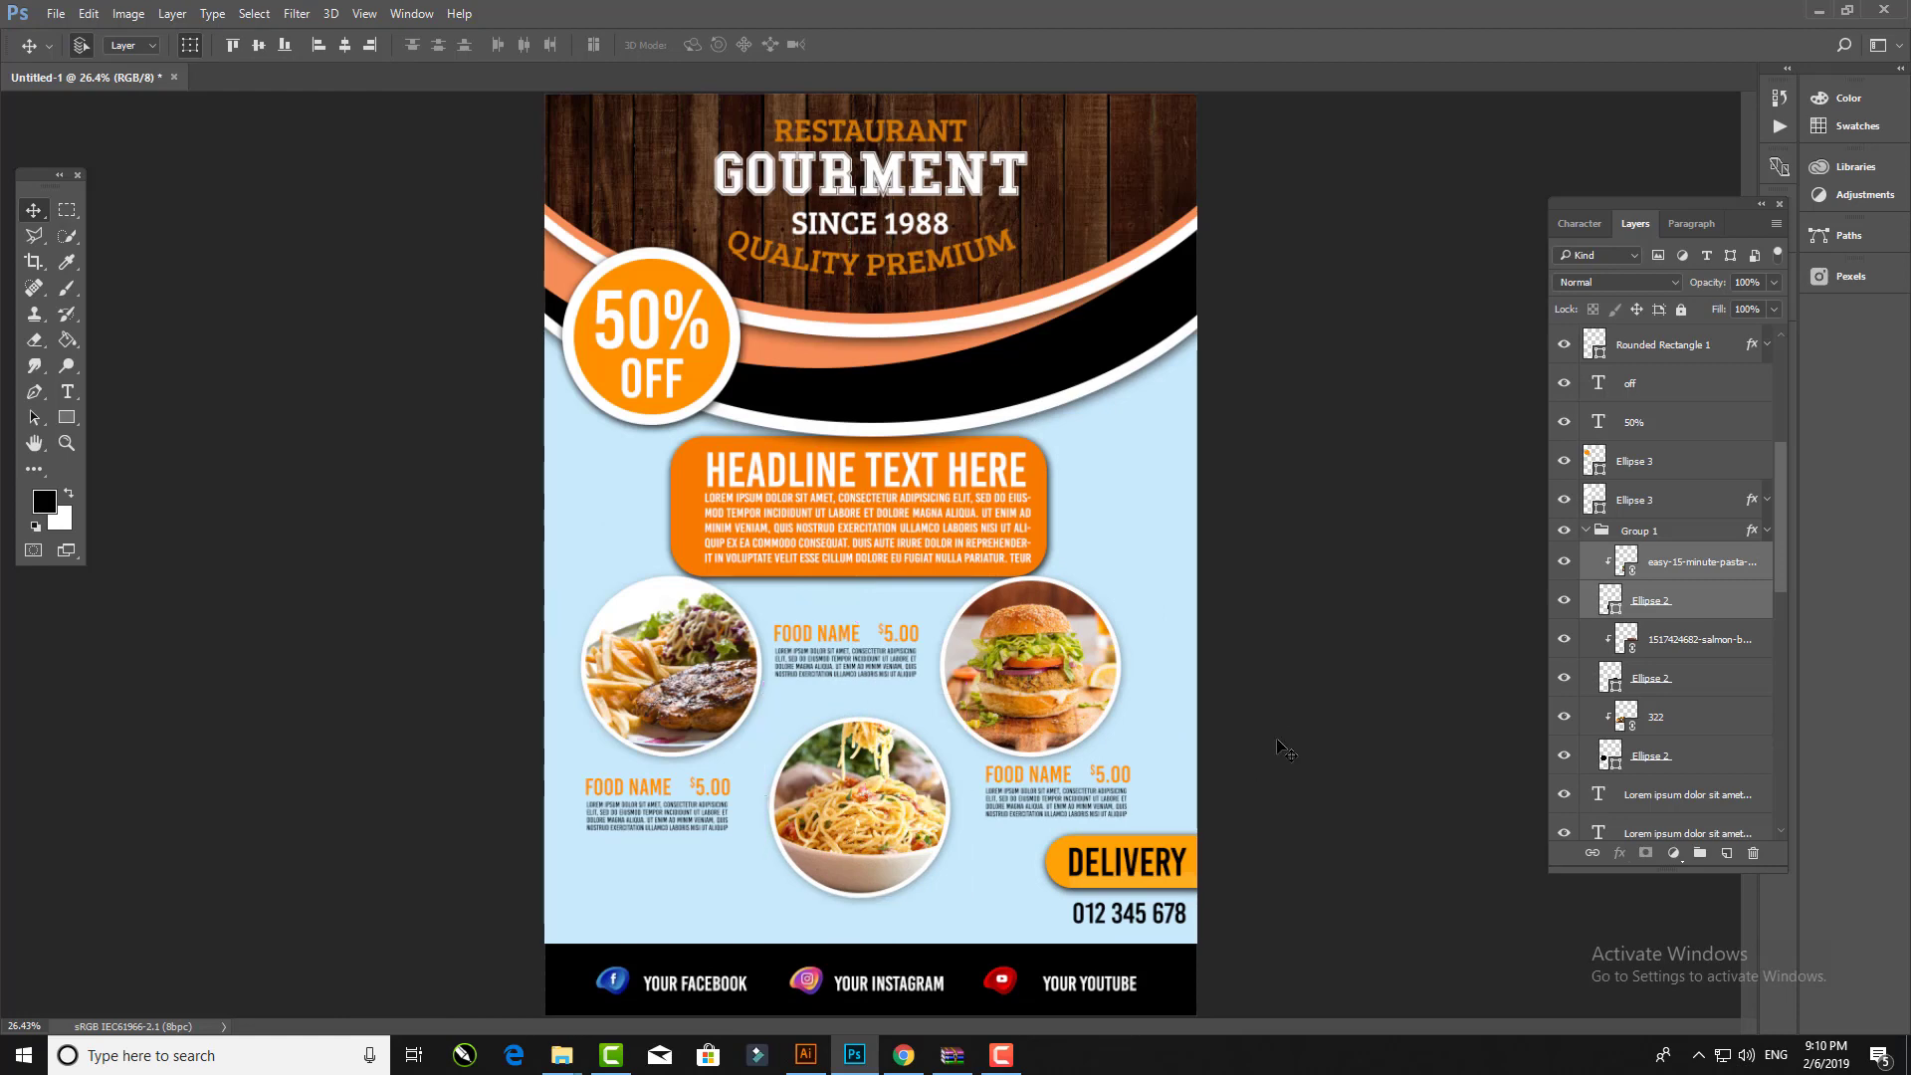
pyautogui.scroll(1, 1073, 824)
pyautogui.moveTo(525, 602); pyautogui.dragTo(1145, 697)
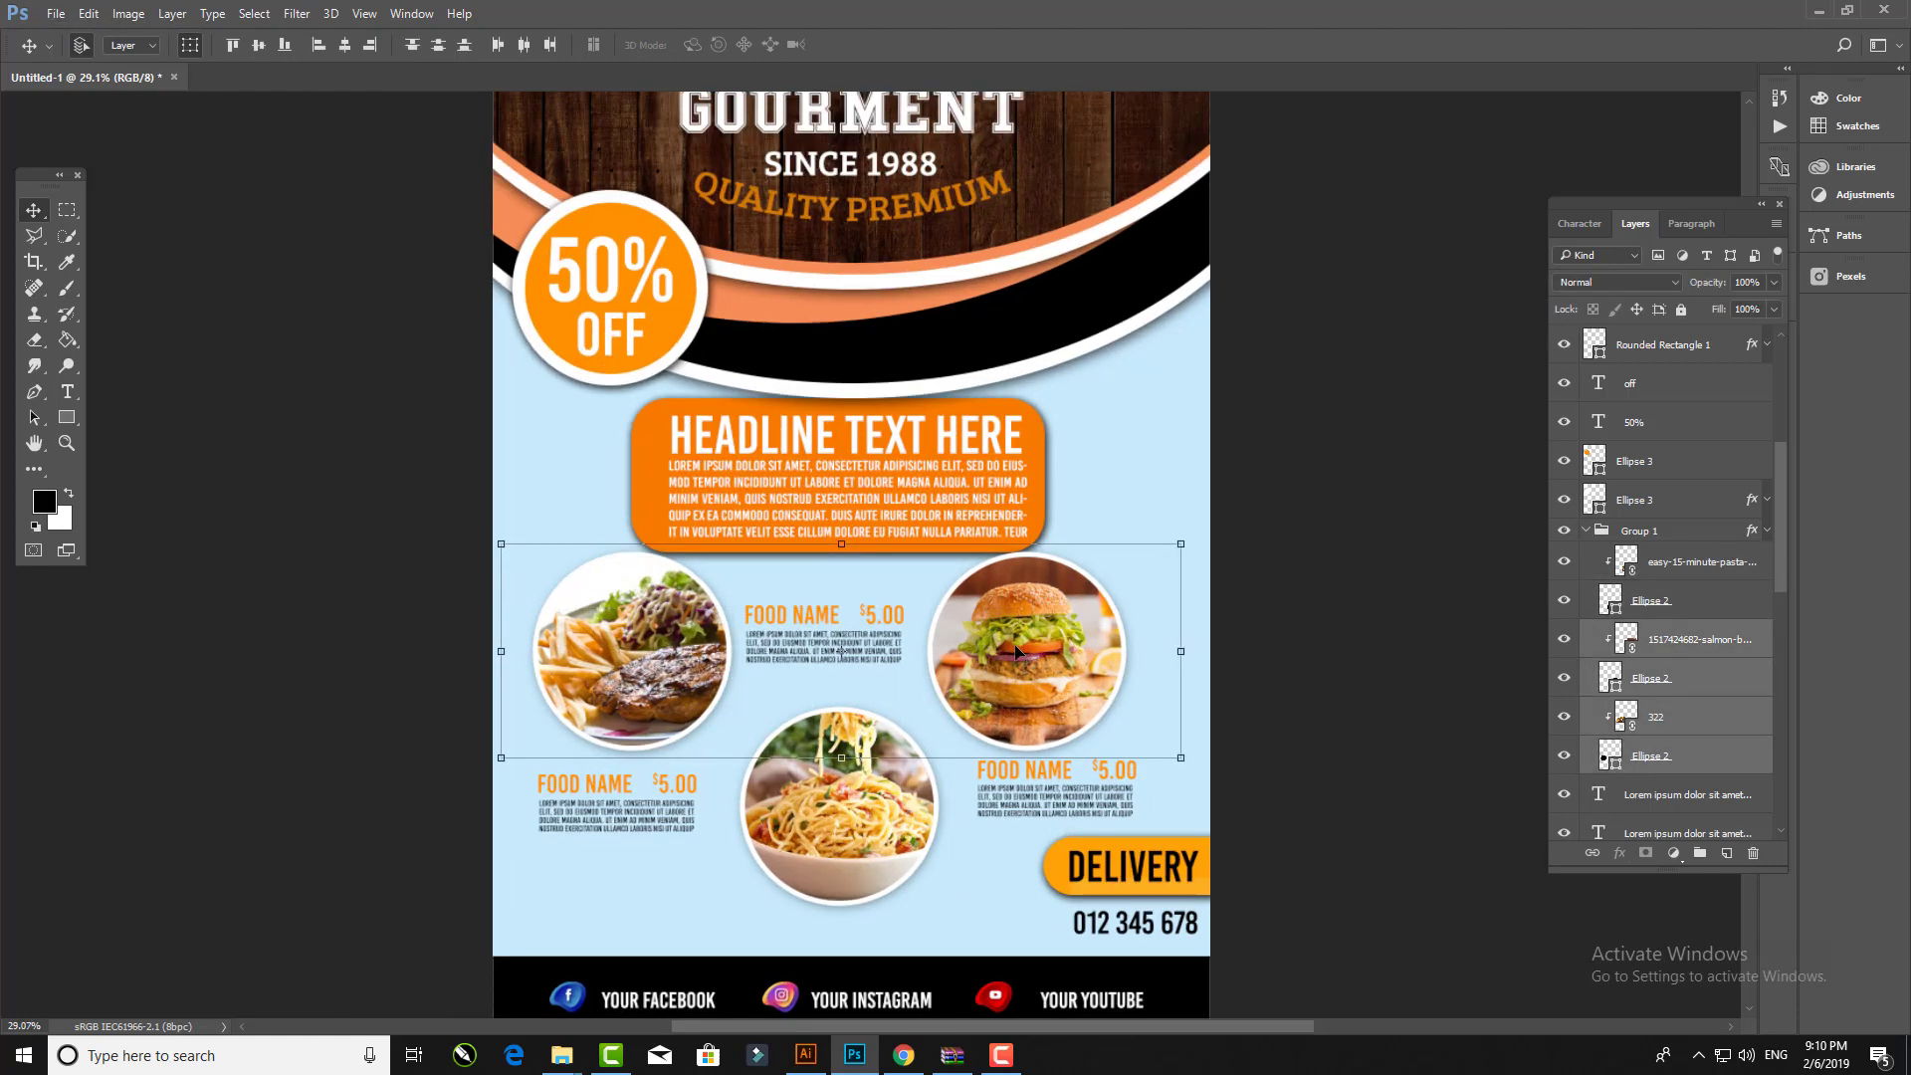
pyautogui.moveTo(1013, 647); pyautogui.dragTo(1014, 659)
pyautogui.scroll(3, 1057, 825)
# Step: Move the DELIVERY box down level with the phone number
pyautogui.click(1127, 754)
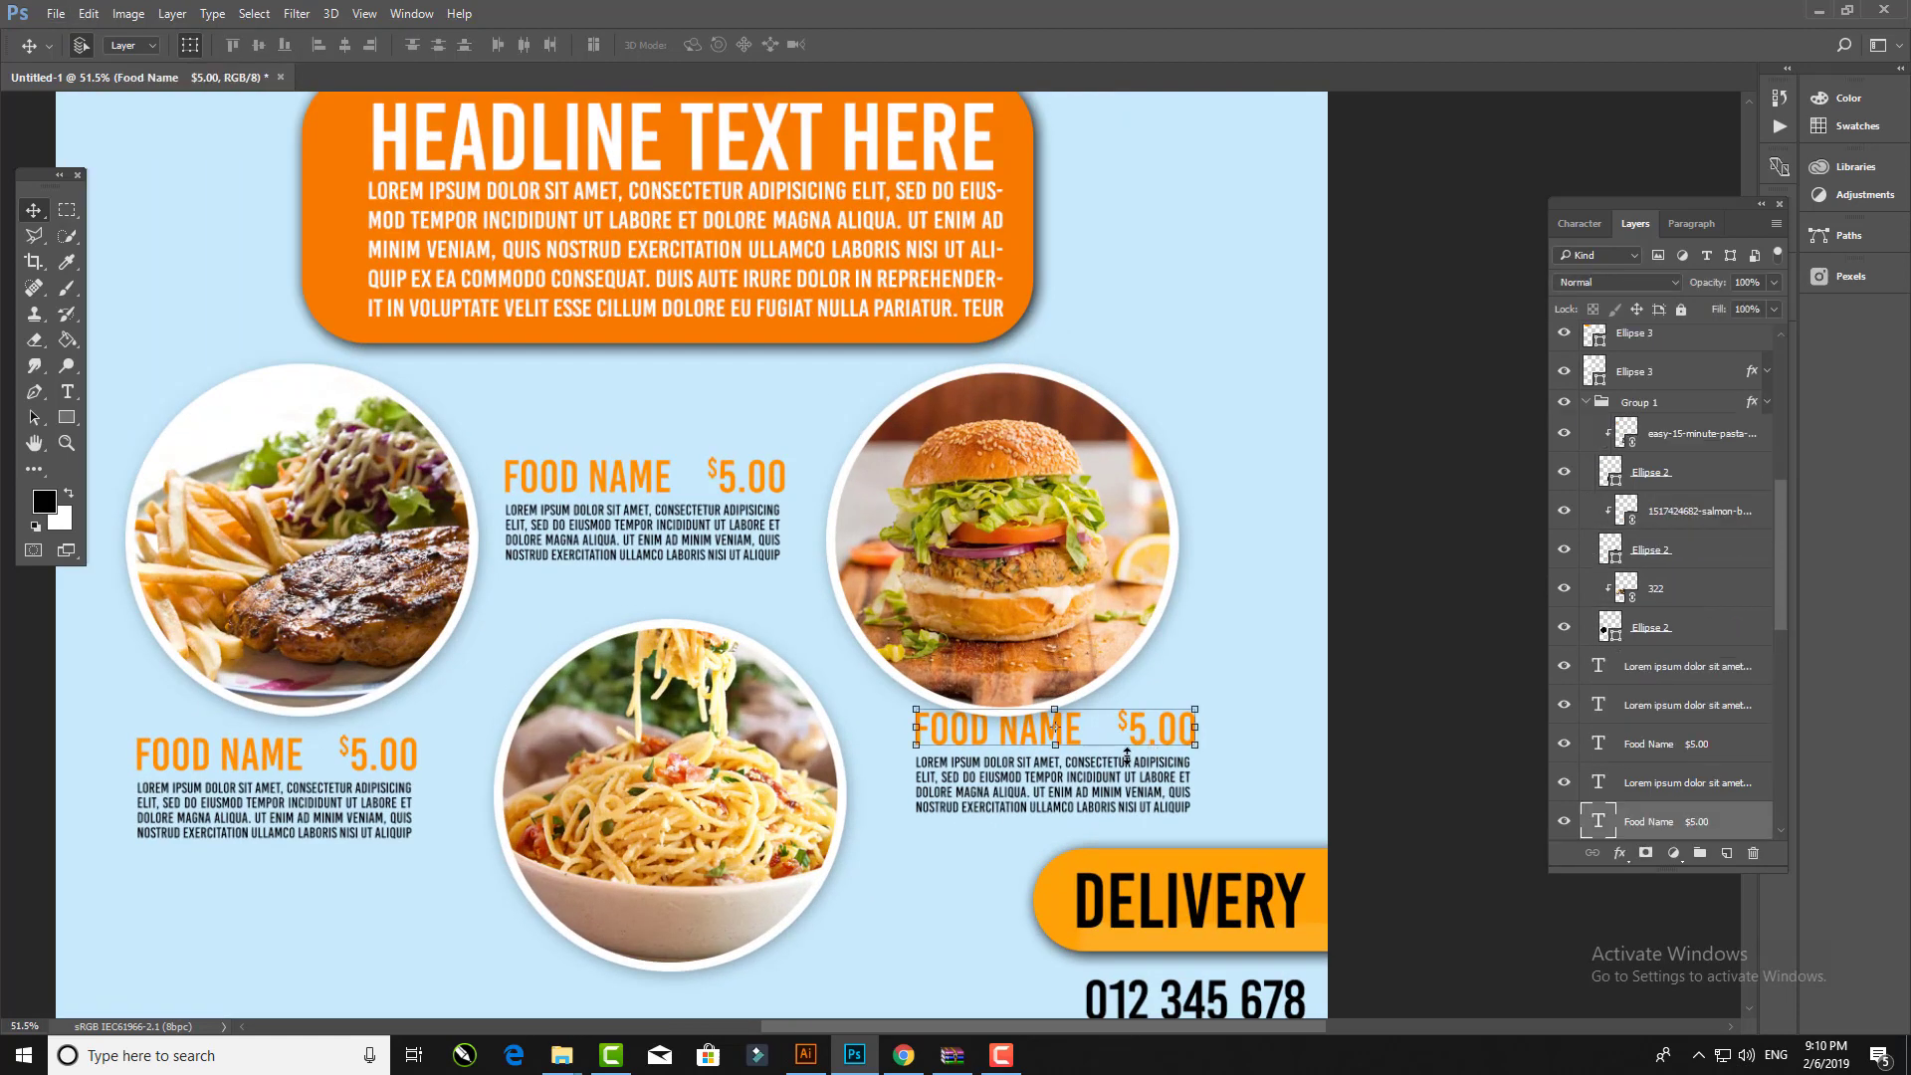
pyautogui.moveTo(1334, 840); pyautogui.dragTo(1390, 592)
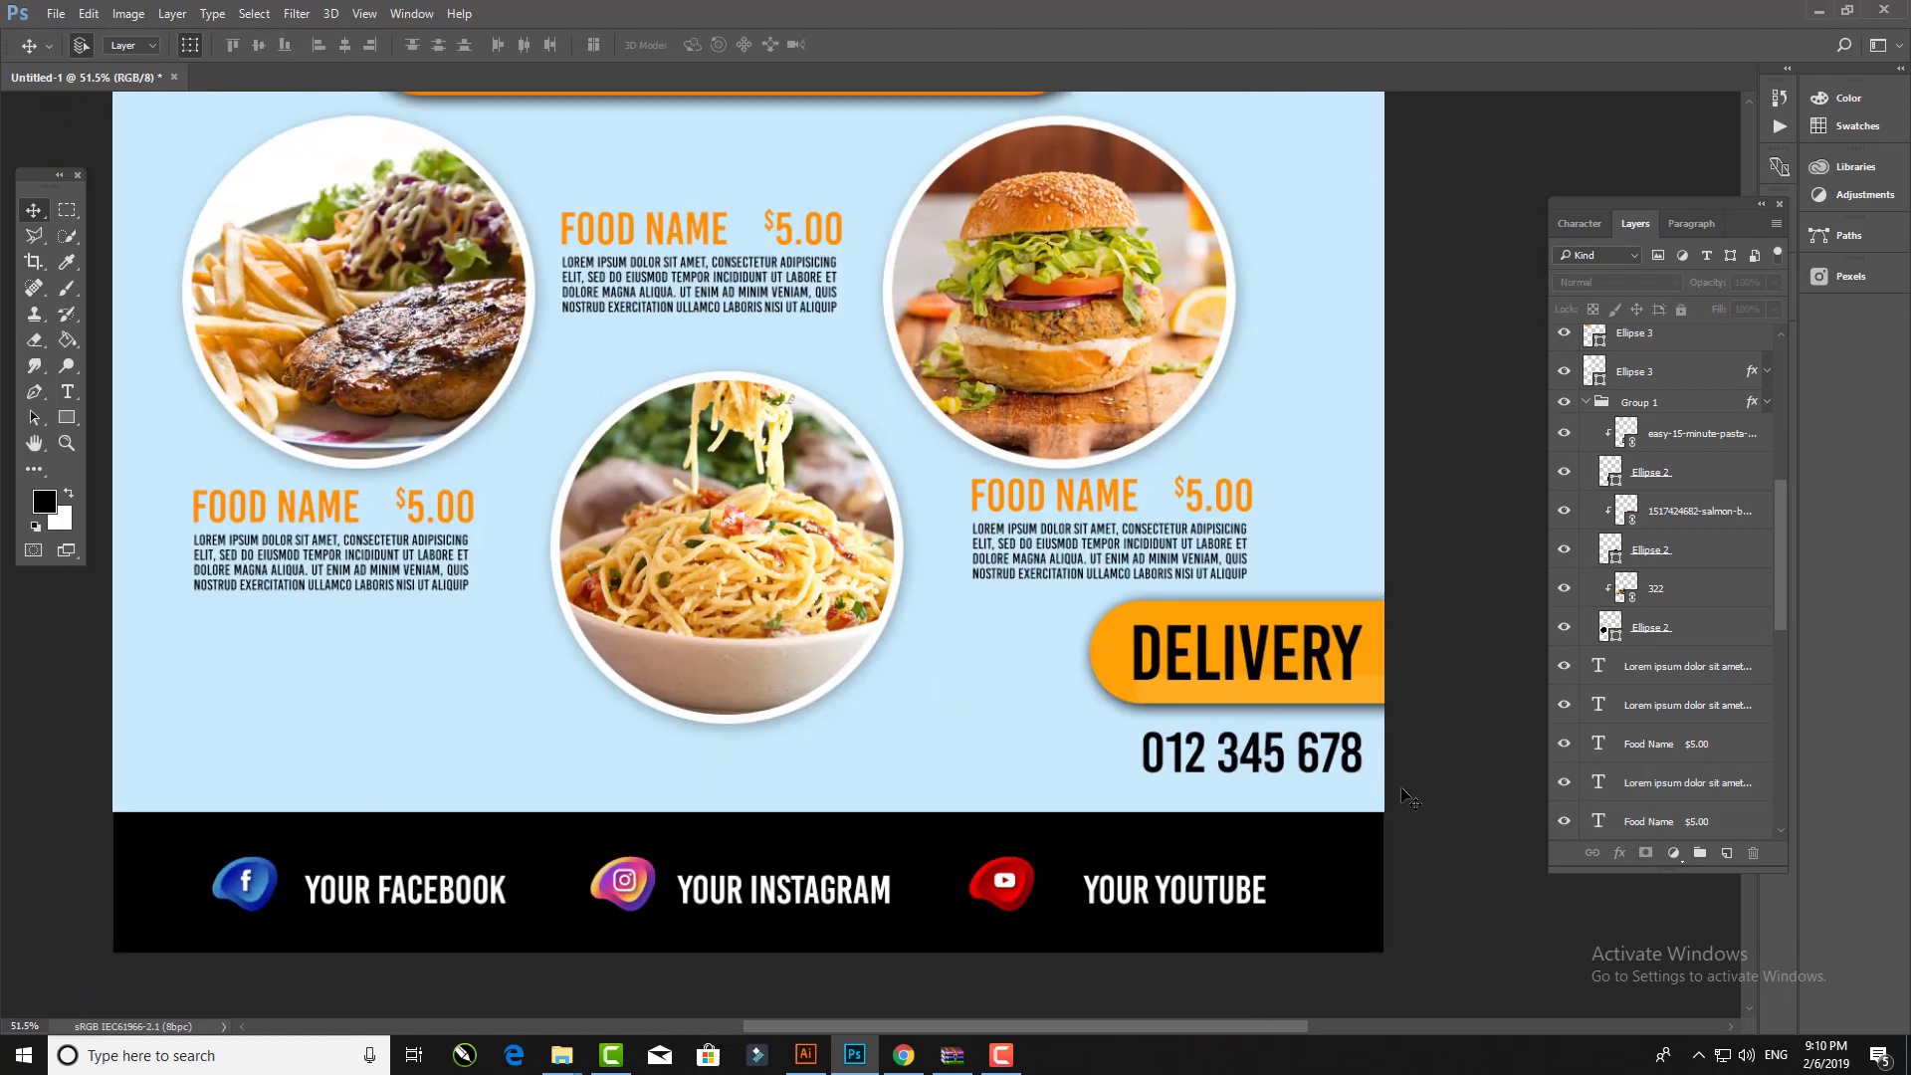
pyautogui.moveTo(1272, 663)
pyautogui.mouseDown()
pyautogui.moveTo(1272, 748)
pyautogui.moveTo(953, 754)
pyautogui.moveTo(1048, 749)
pyautogui.mouseUp()
pyautogui.click(1100, 677)
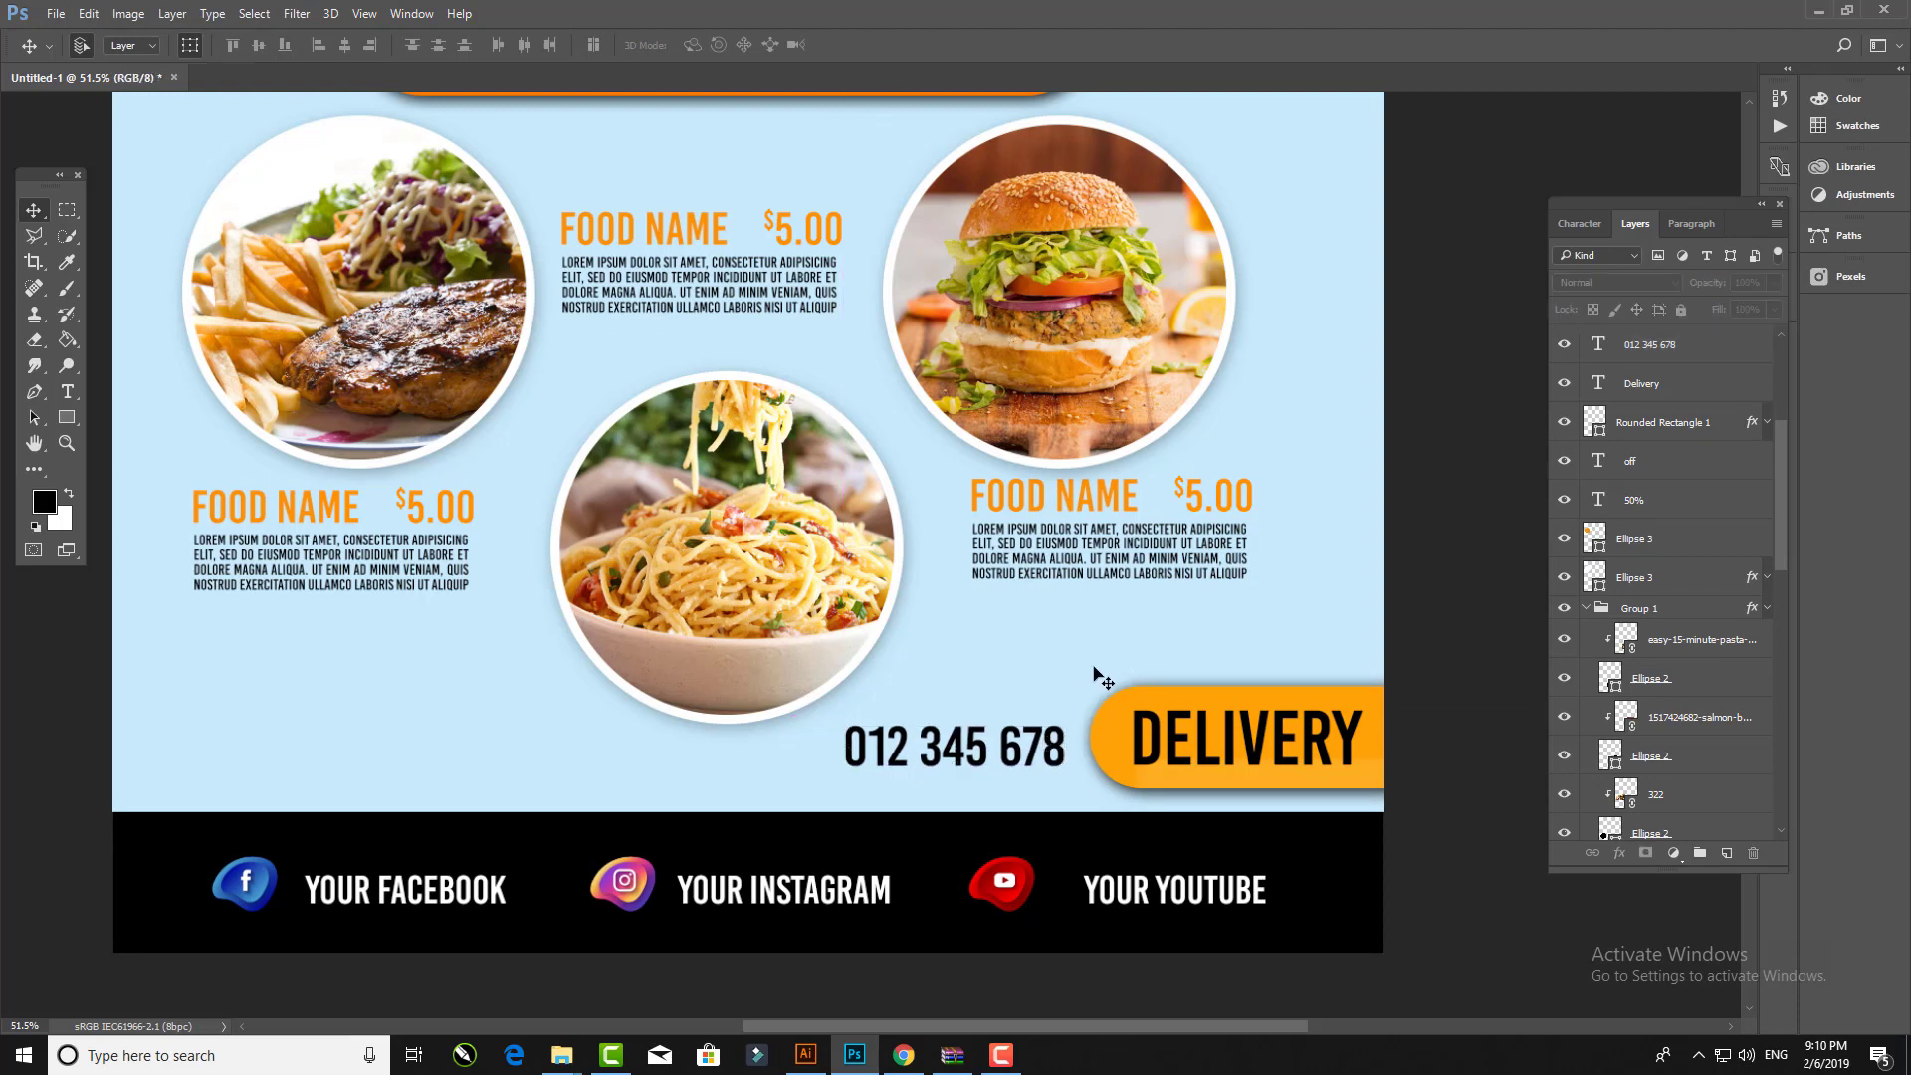
pyautogui.scroll(-1, 1084, 683)
pyautogui.scroll(-1, 1084, 683)
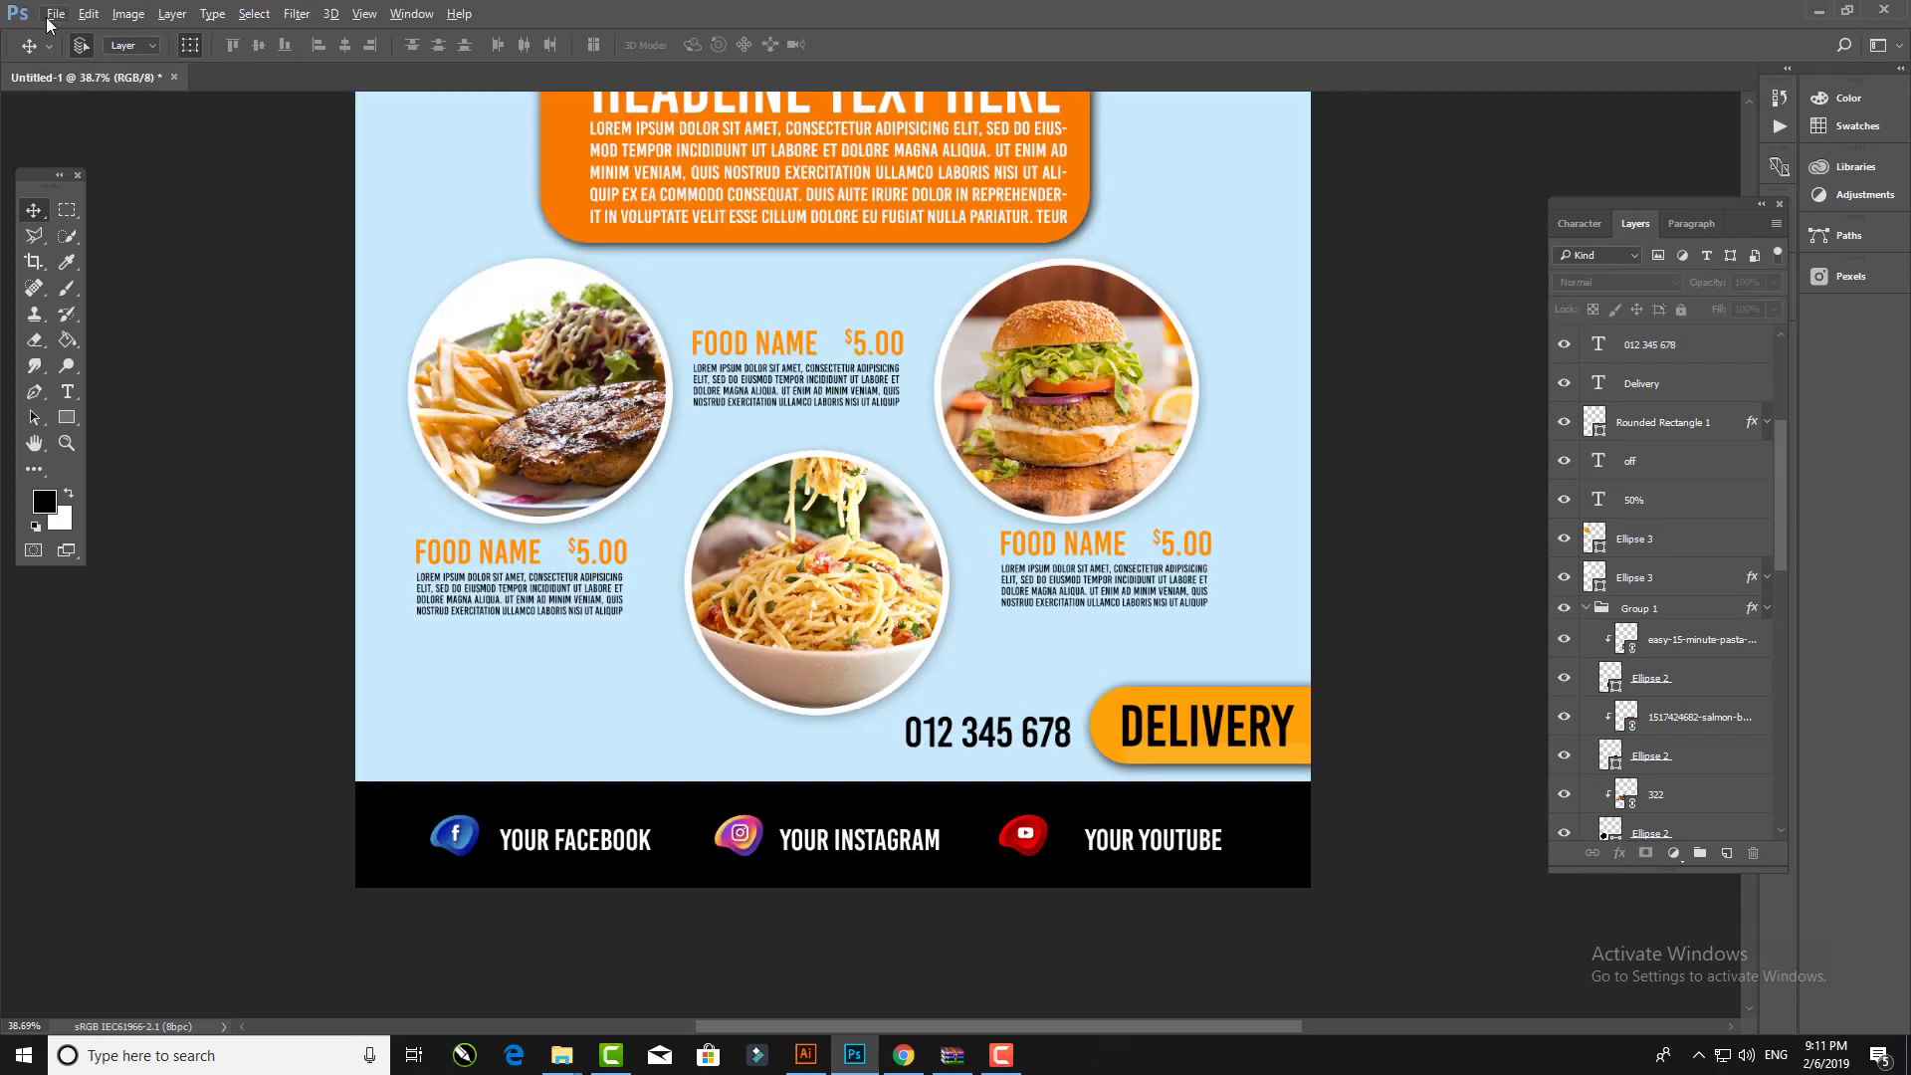
# Step: Place the grilled-meat photo 16202 into the flyer as a linked image
pyautogui.click(56, 13)
pyautogui.click(96, 403)
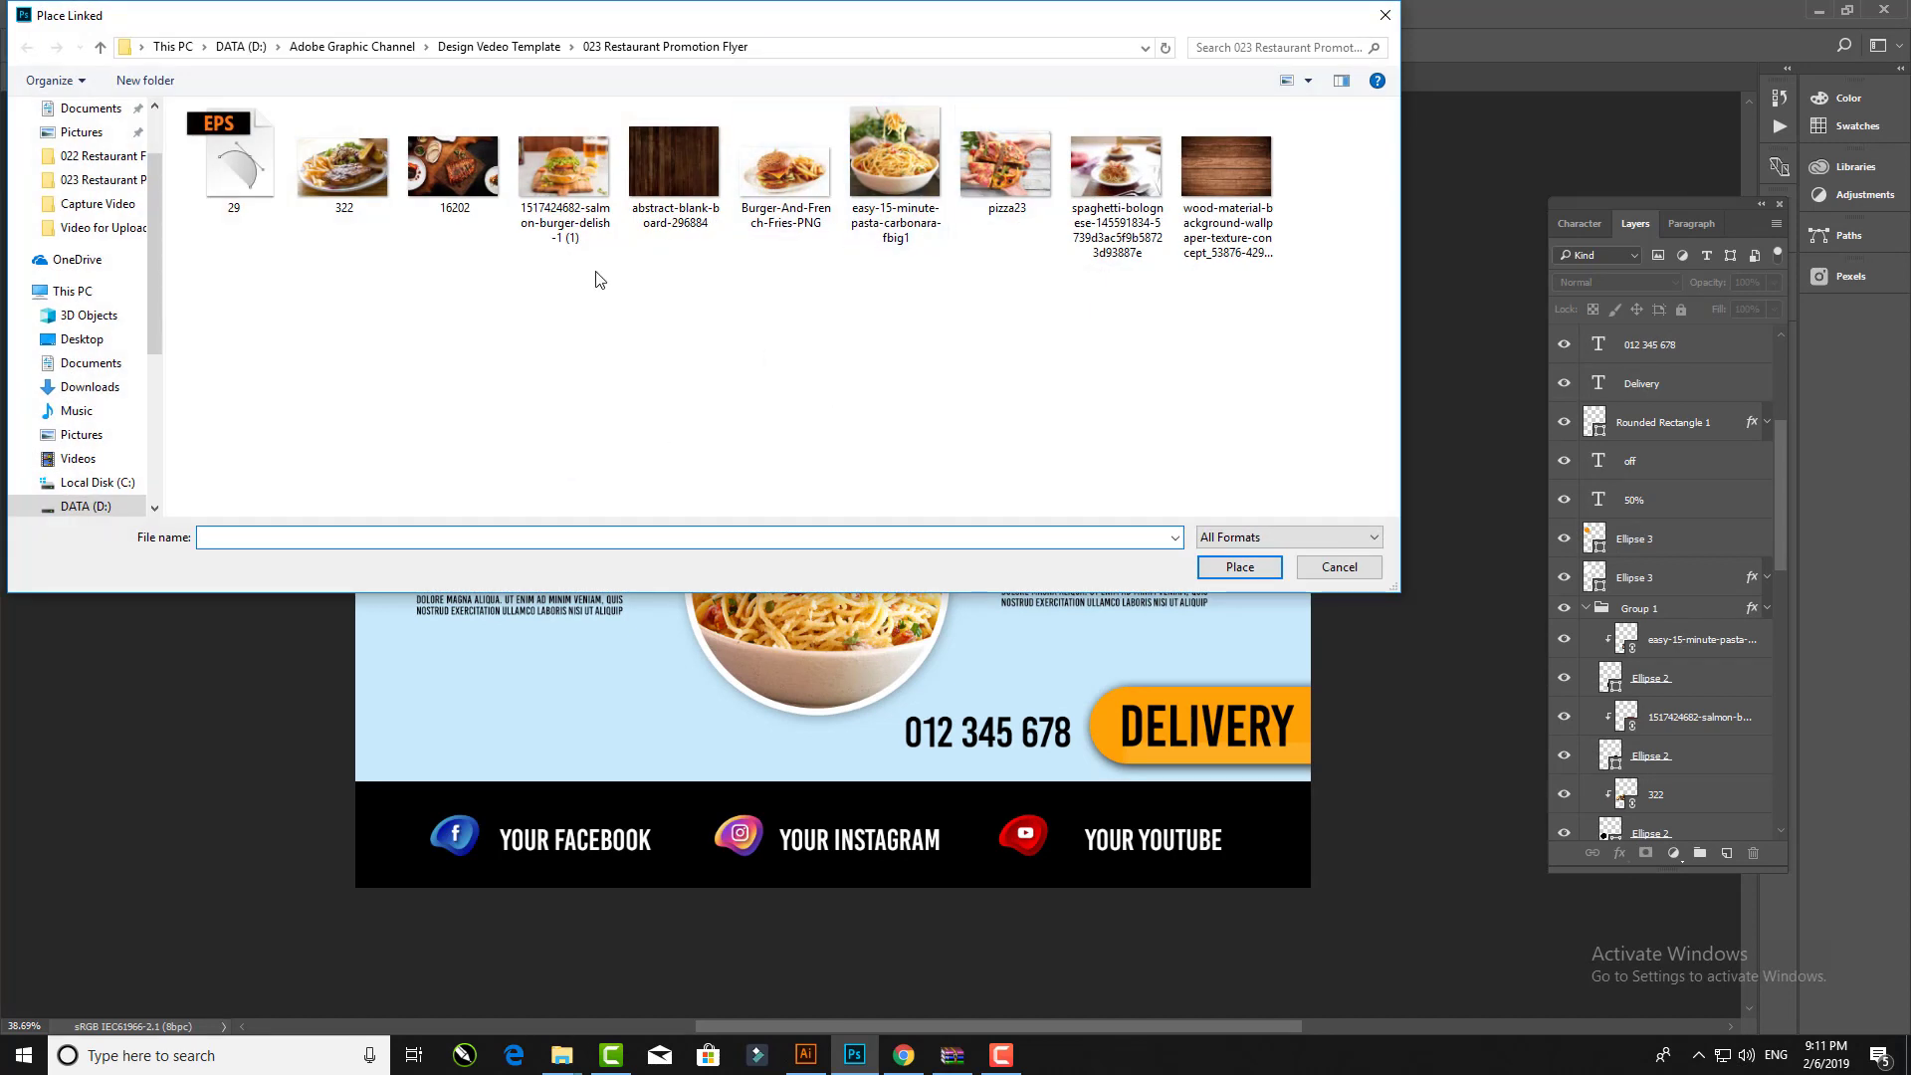
pyautogui.click(453, 169)
pyautogui.click(783, 194)
pyautogui.click(973, 189)
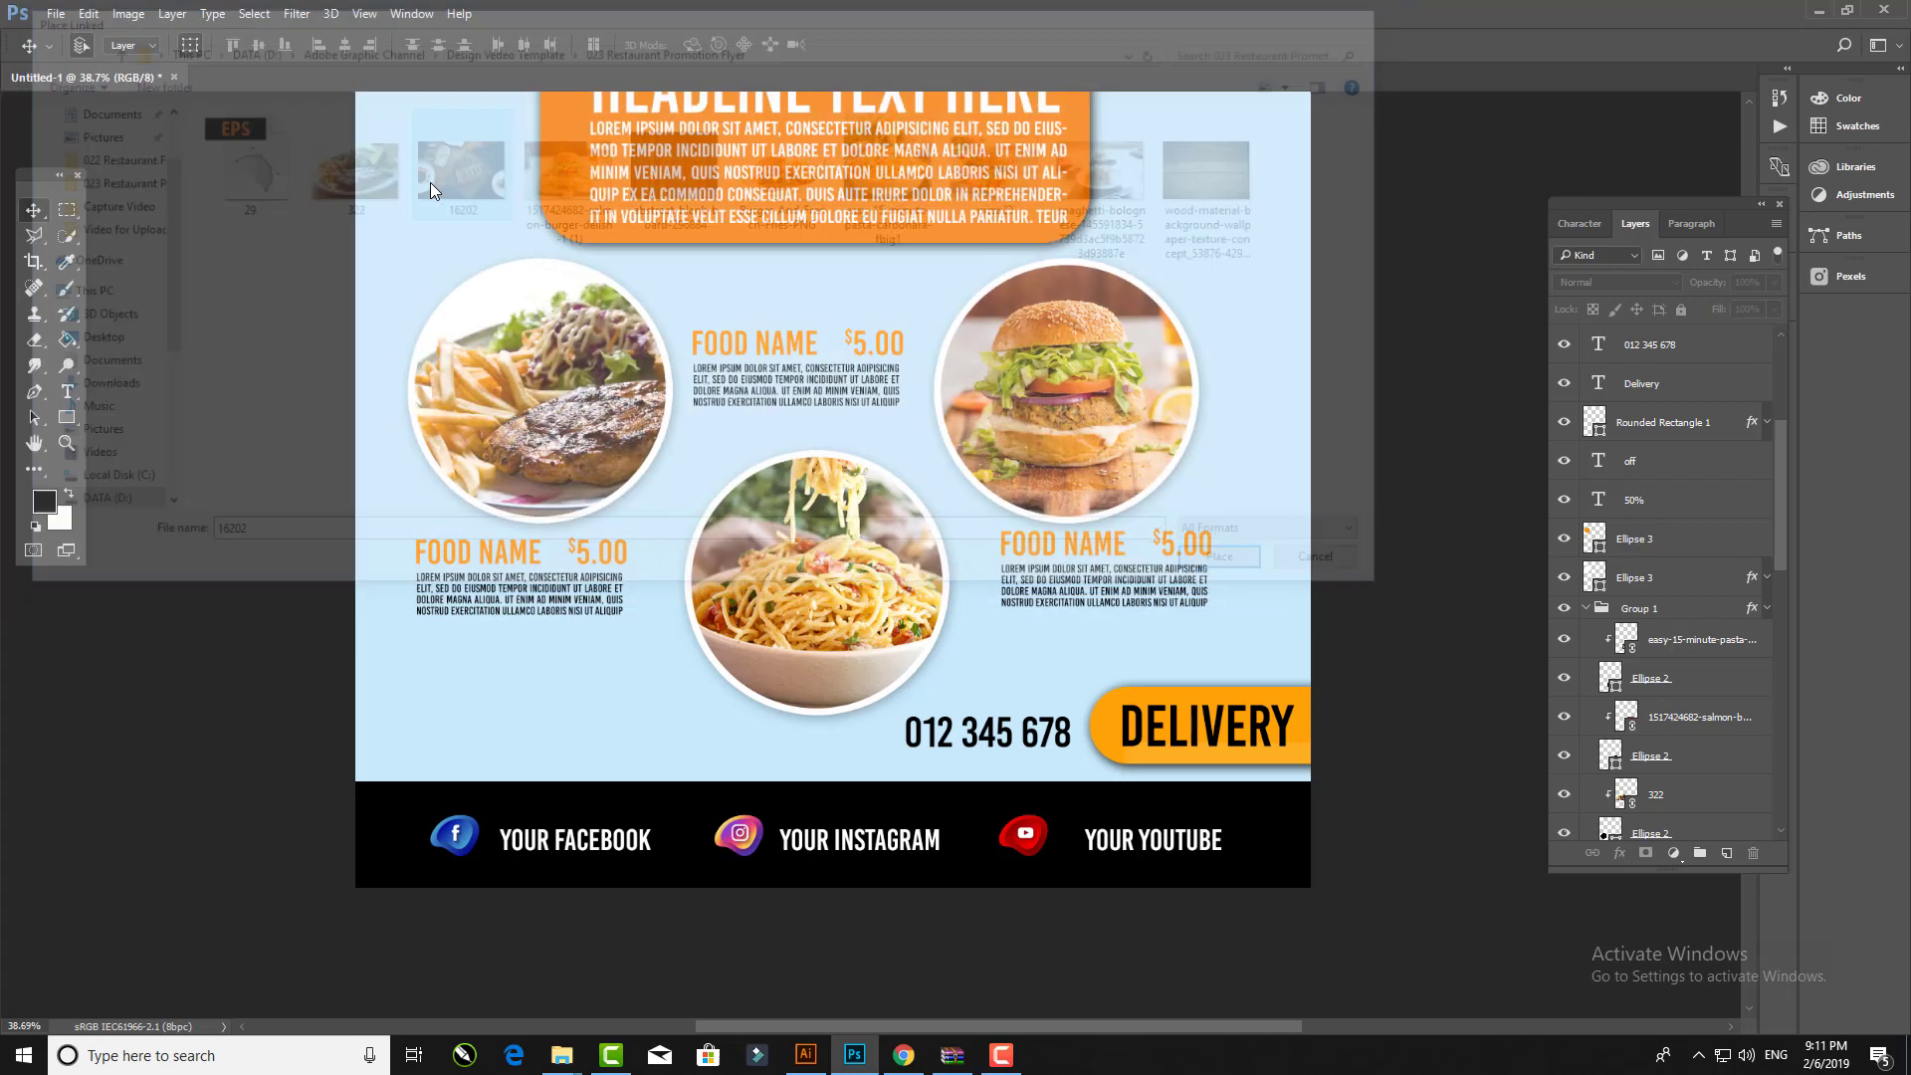
pyautogui.press('Return')
# Step: Enlarge the photo to cover the whole flyer and send it behind the content
pyautogui.scroll(-4, 1013, 528)
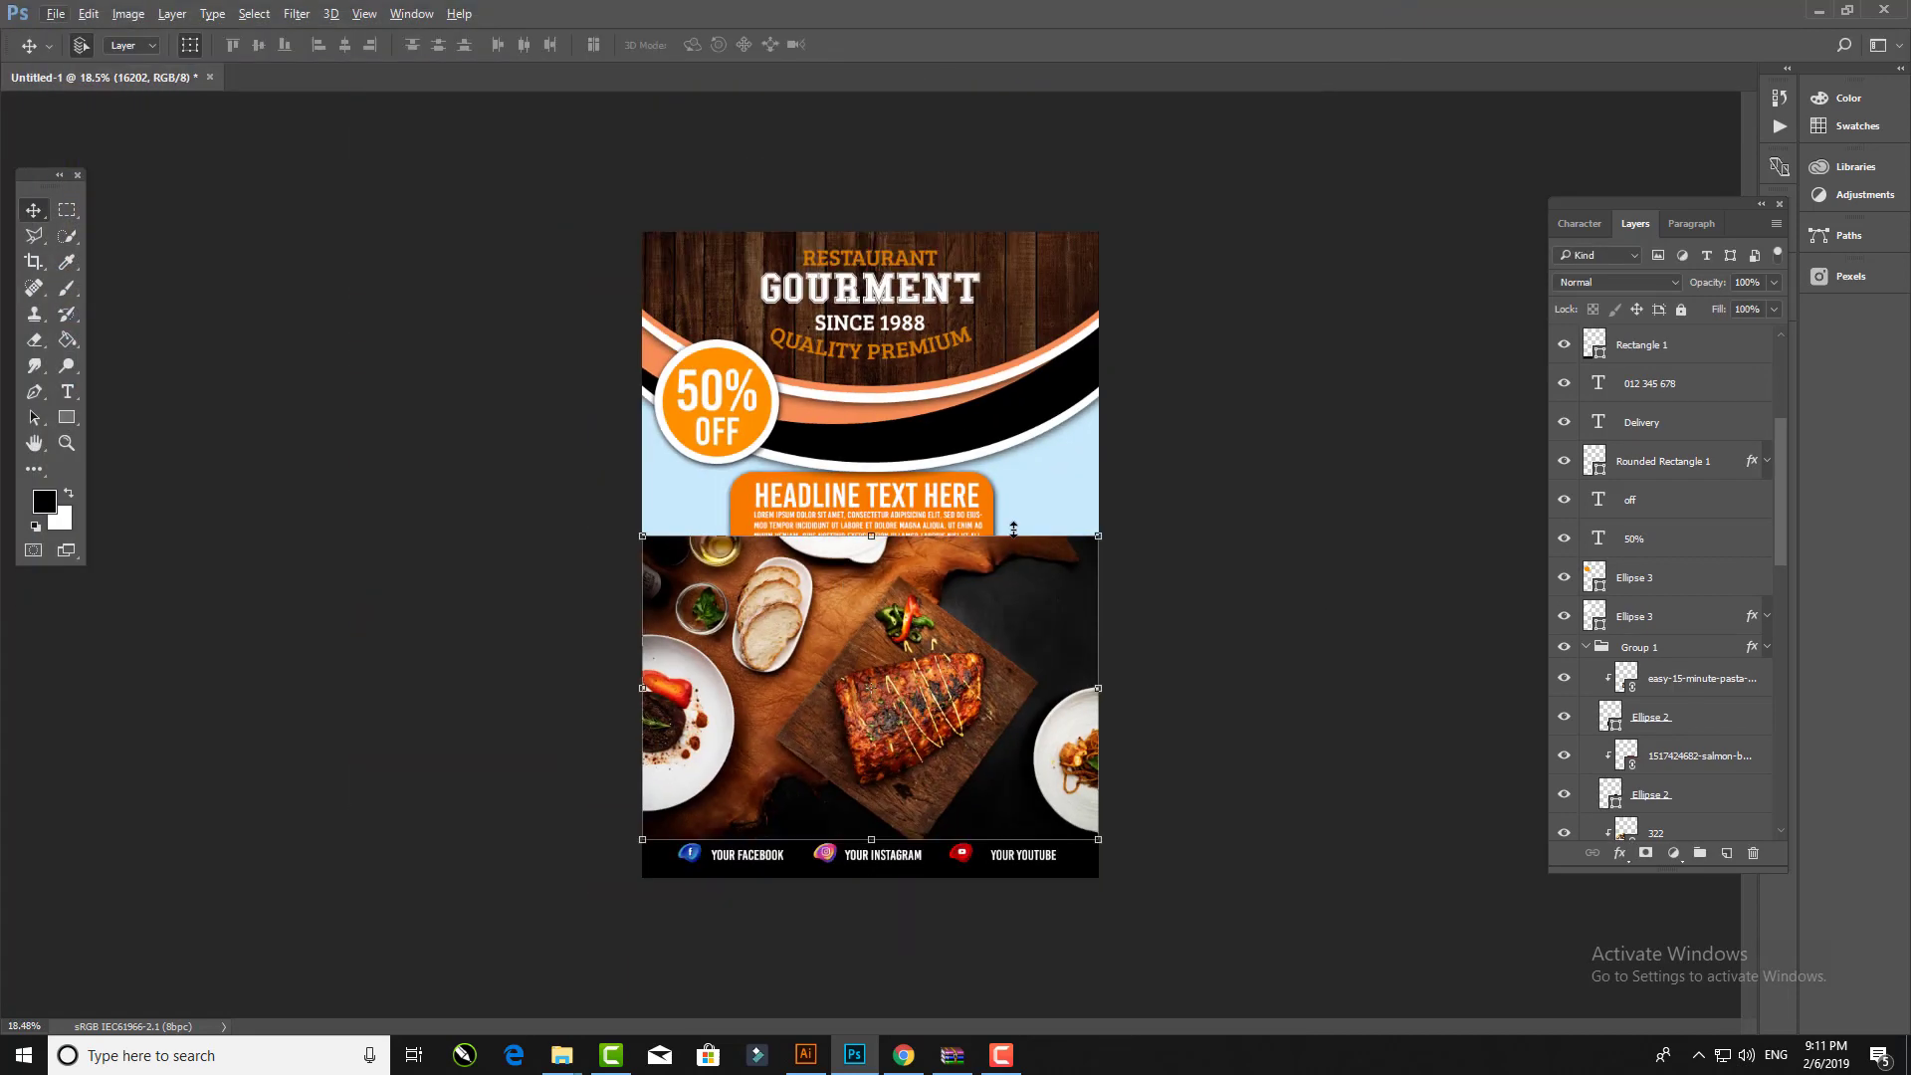
pyautogui.moveTo(1102, 535); pyautogui.dragTo(959, 534)
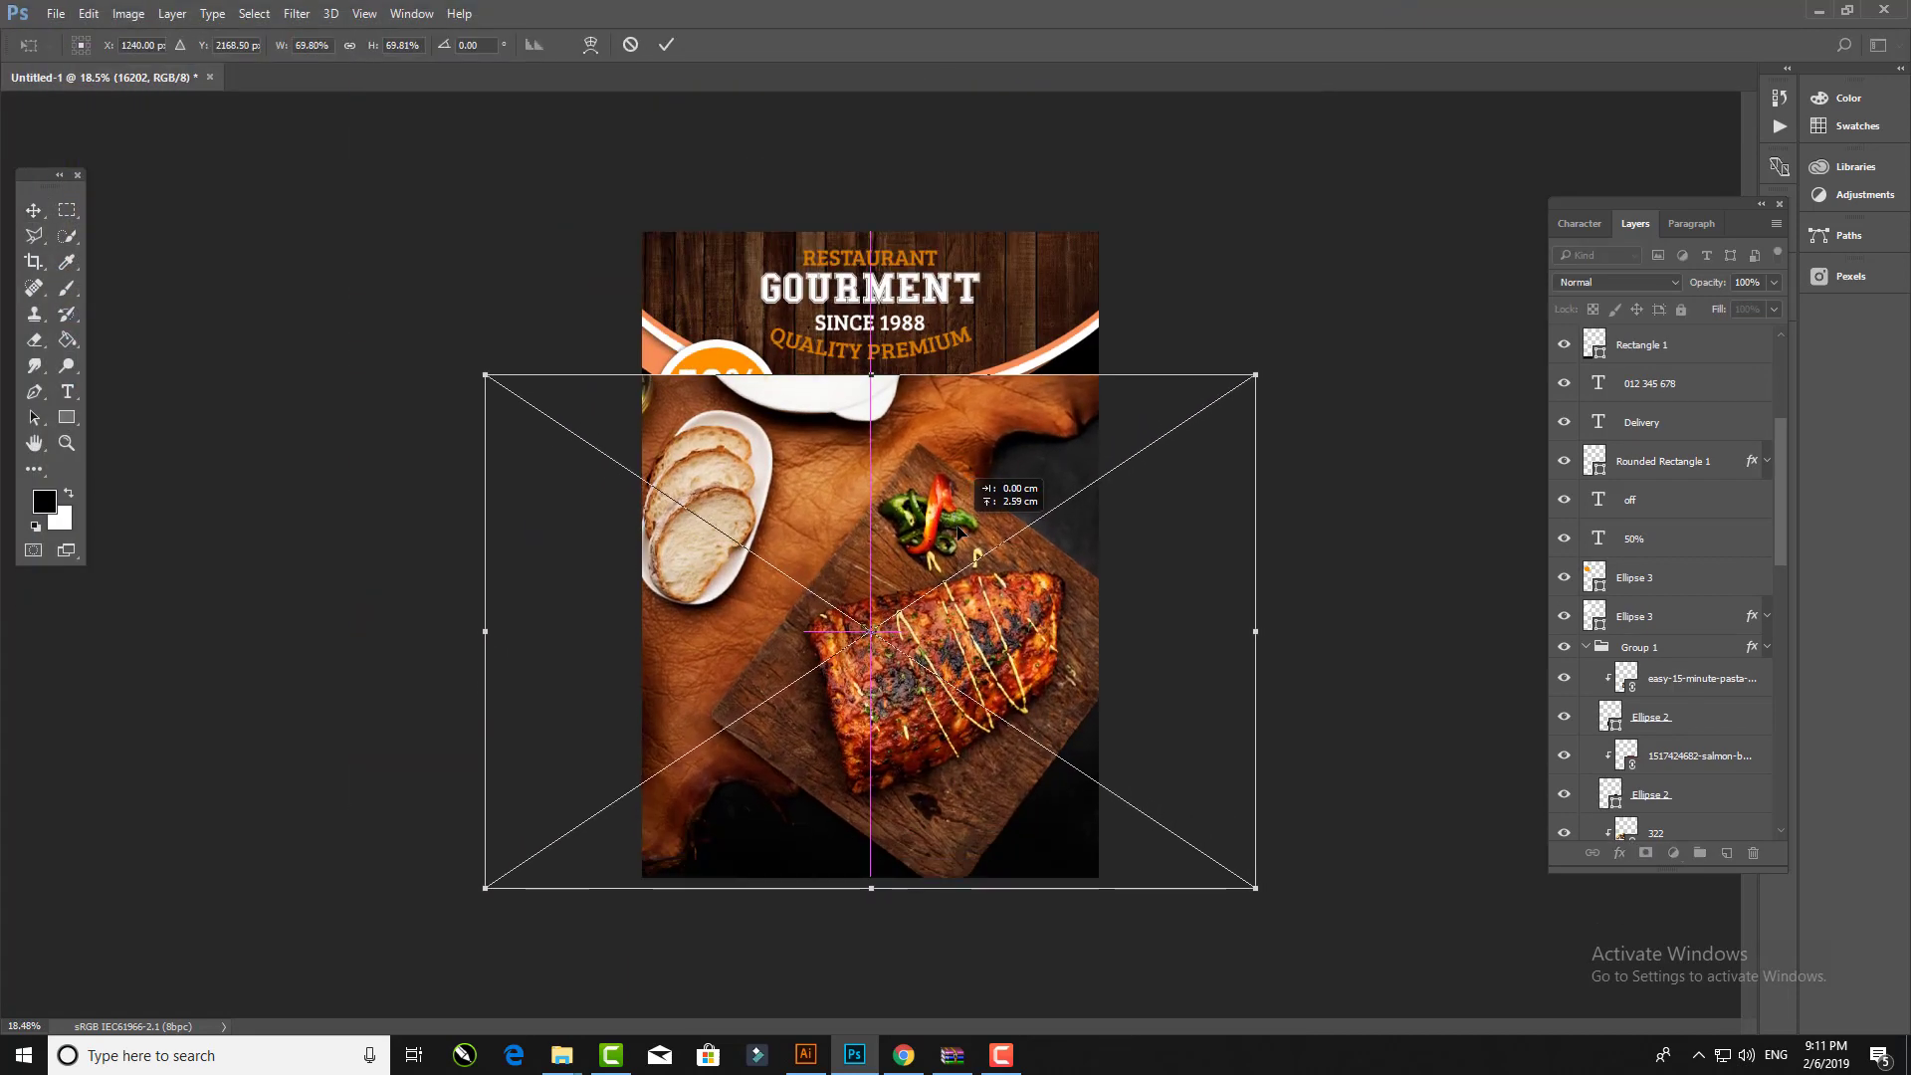
pyautogui.hotkey('ctrl', 'shift', '[')
pyautogui.hotkey('ctrl', ']')
pyautogui.press('Return')
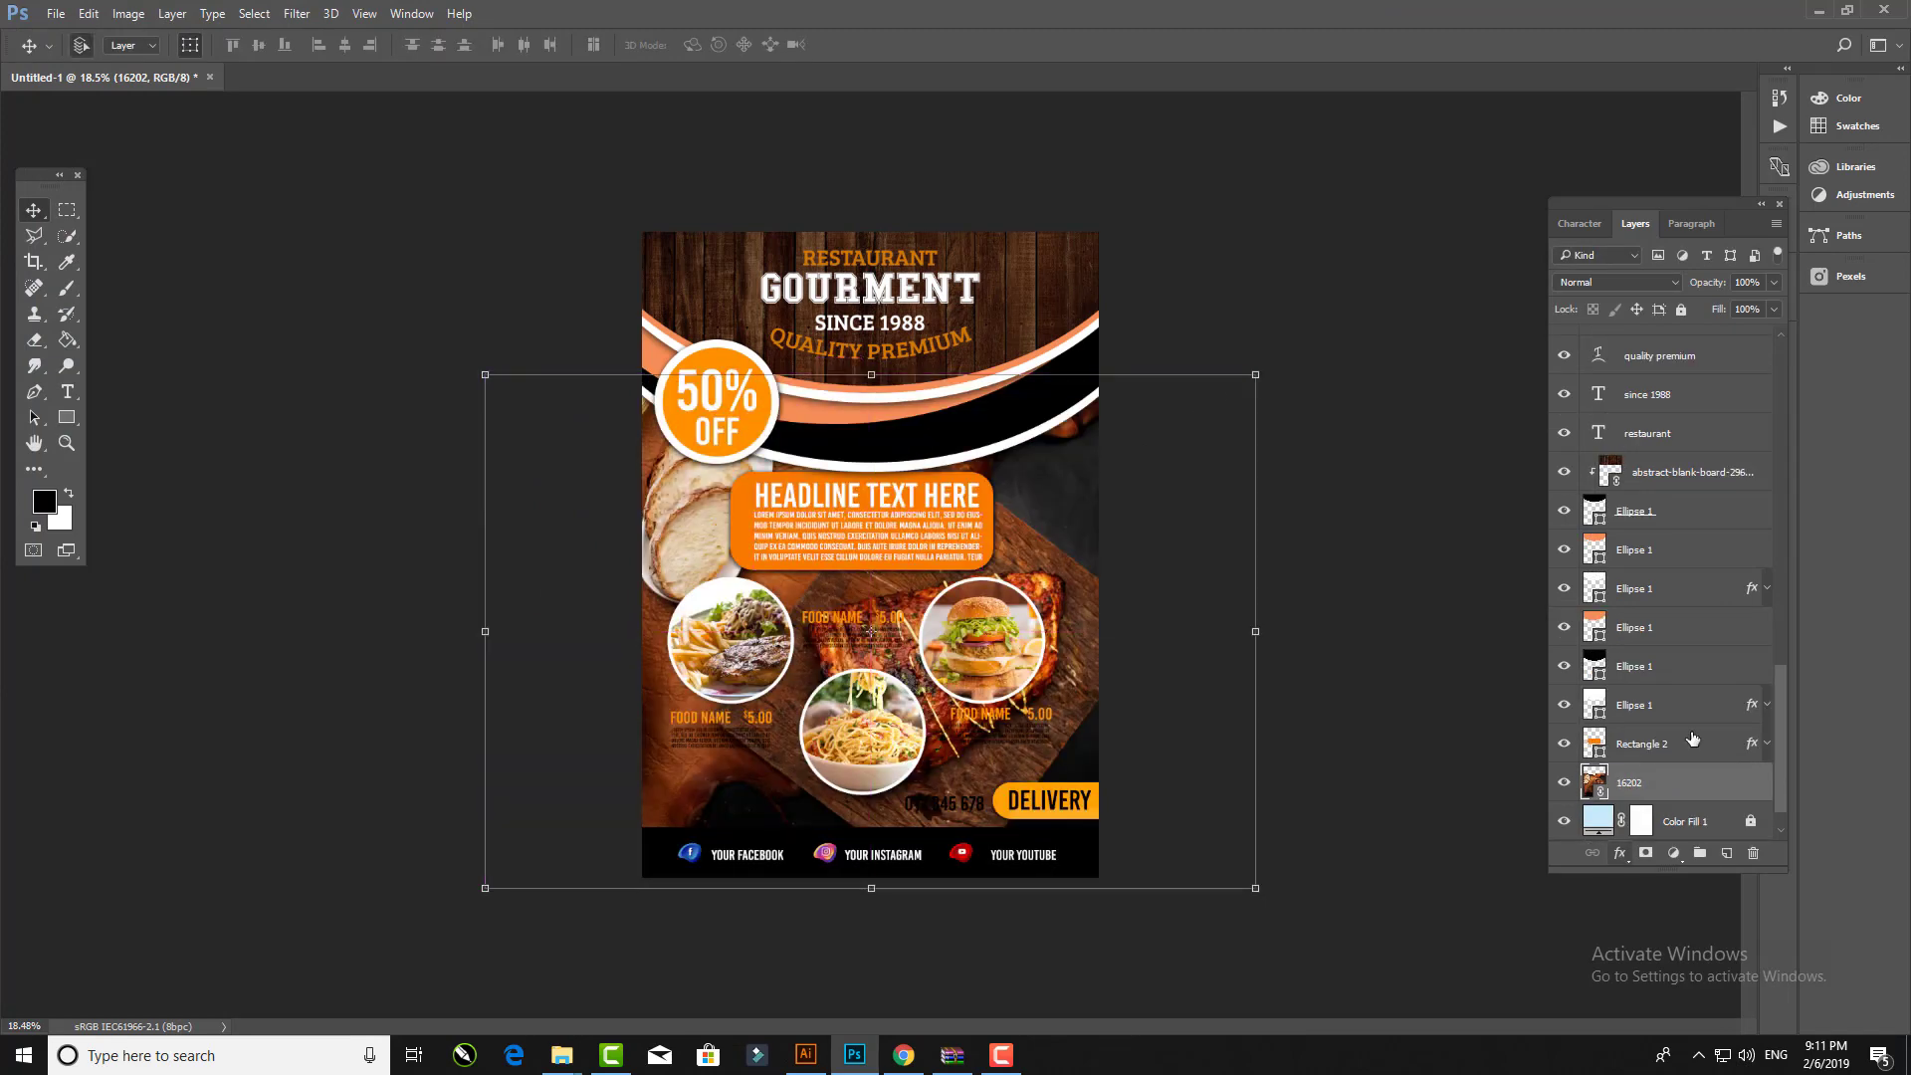
# Step: Make the top food description text white
pyautogui.scroll(3, 1052, 716)
pyautogui.scroll(1, 1052, 717)
pyautogui.doubleClick(717, 523)
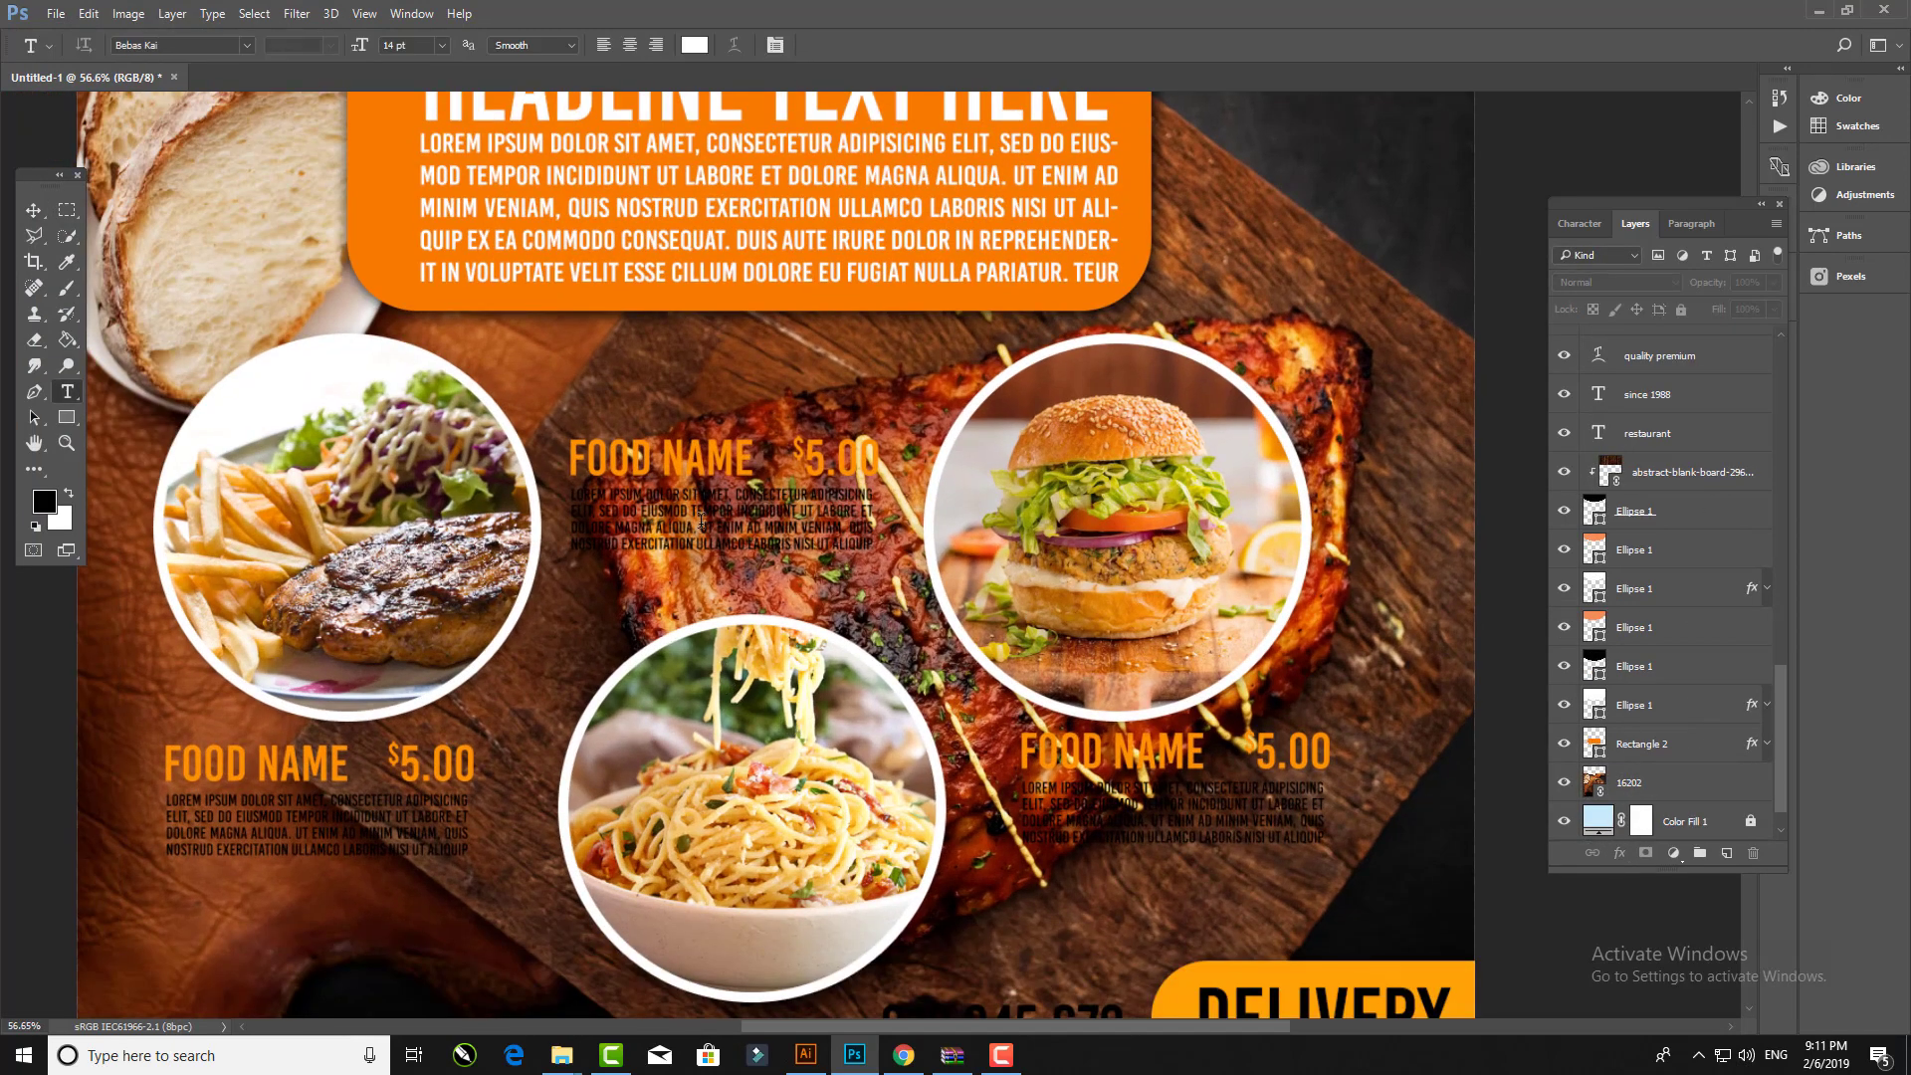
pyautogui.click(693, 45)
pyautogui.click(1239, 510)
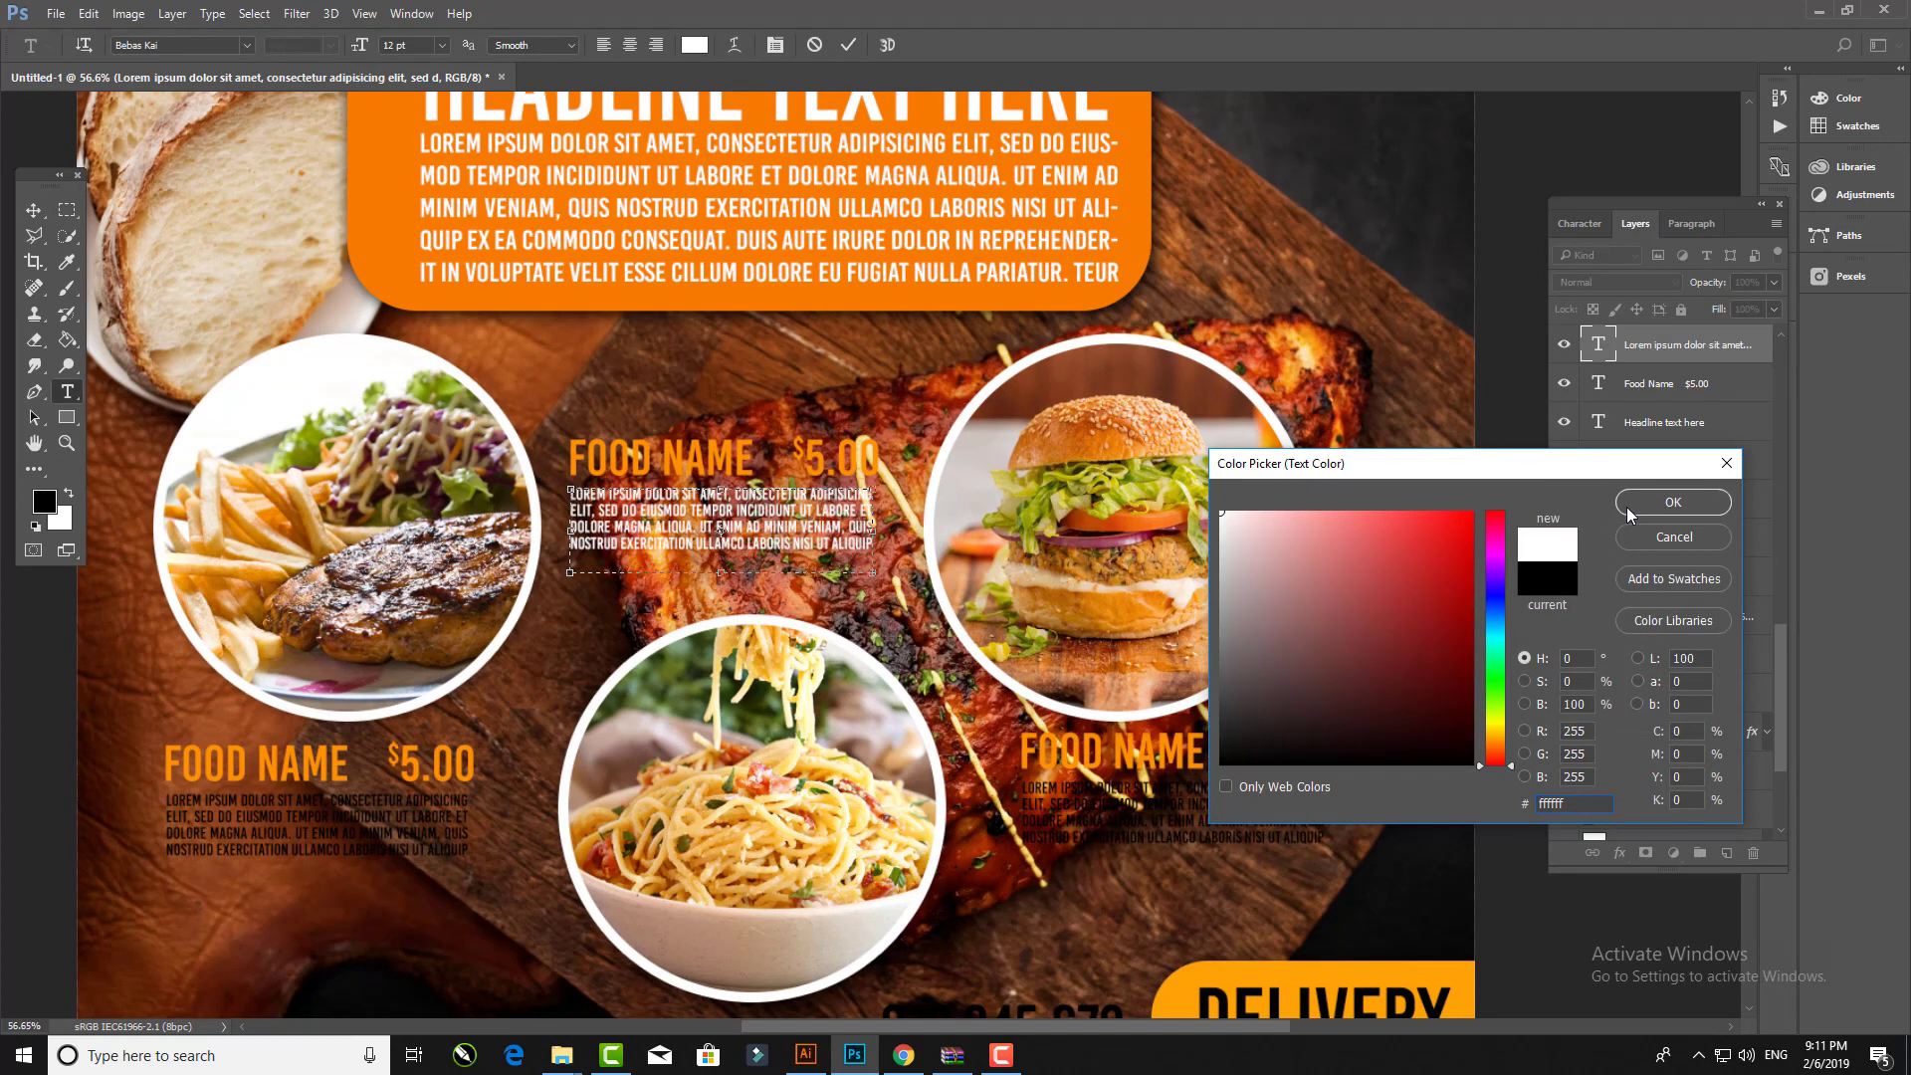
pyautogui.click(1672, 505)
pyautogui.hotkey('ctrl', 'Return')
# Step: Make the bottom-right and bottom-left food descriptions white (ffffff)
pyautogui.doubleClick(1175, 816)
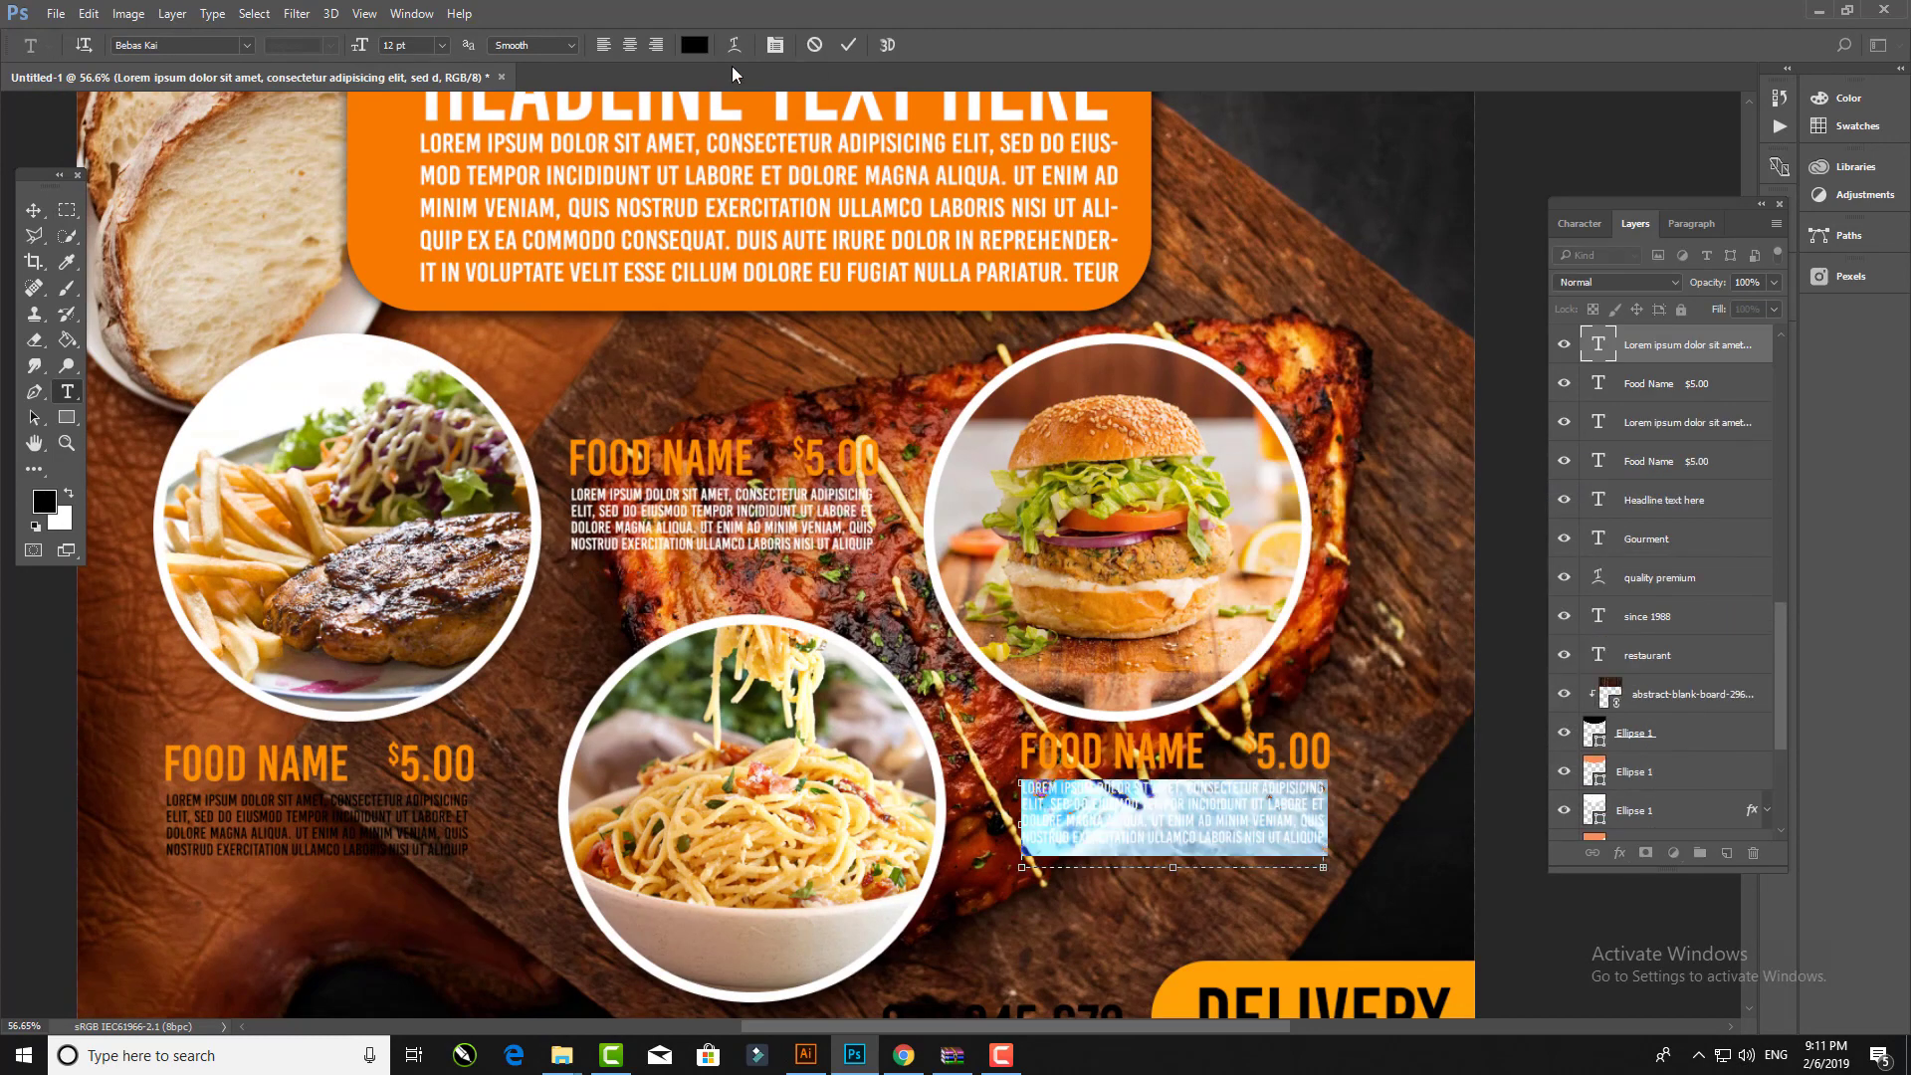
pyautogui.click(694, 45)
pyautogui.click(1672, 501)
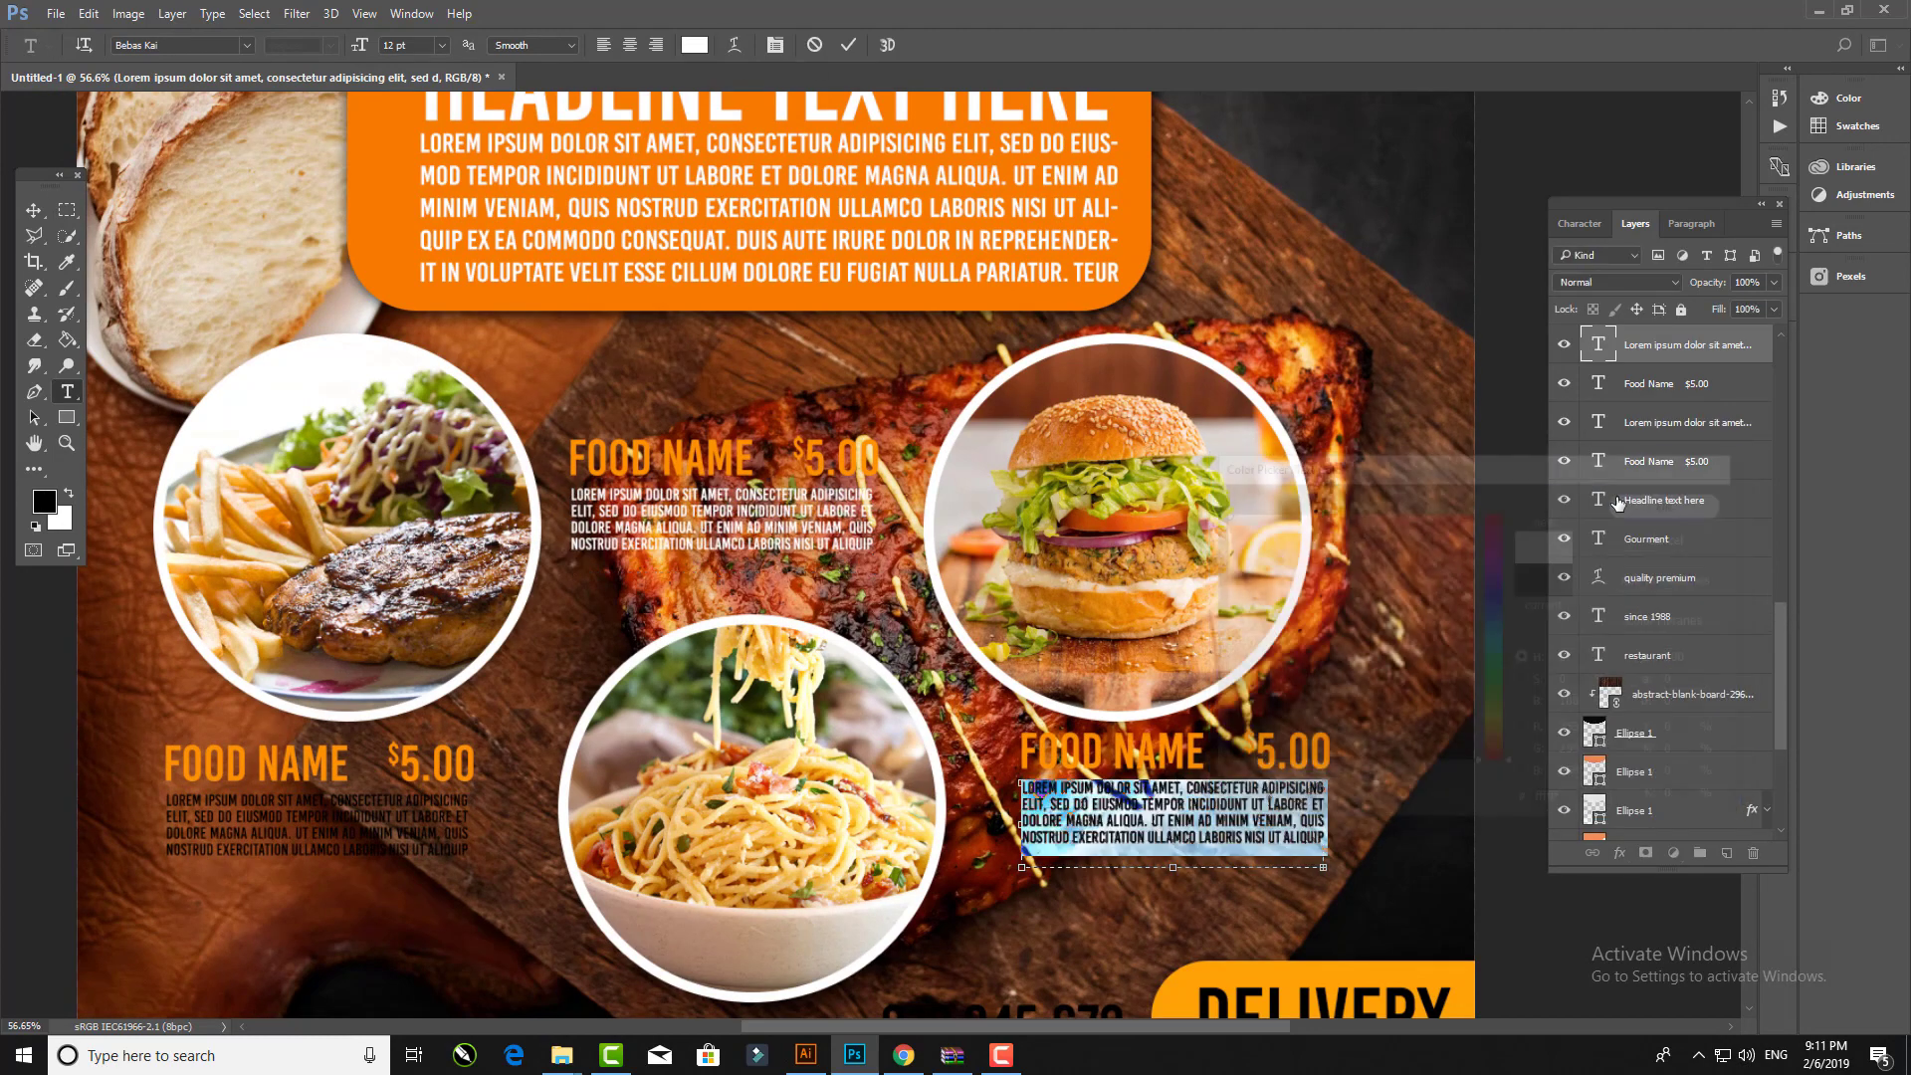
pyautogui.click(33, 210)
pyautogui.moveTo(505, 738); pyautogui.dragTo(589, 637)
pyautogui.doubleClick(443, 702)
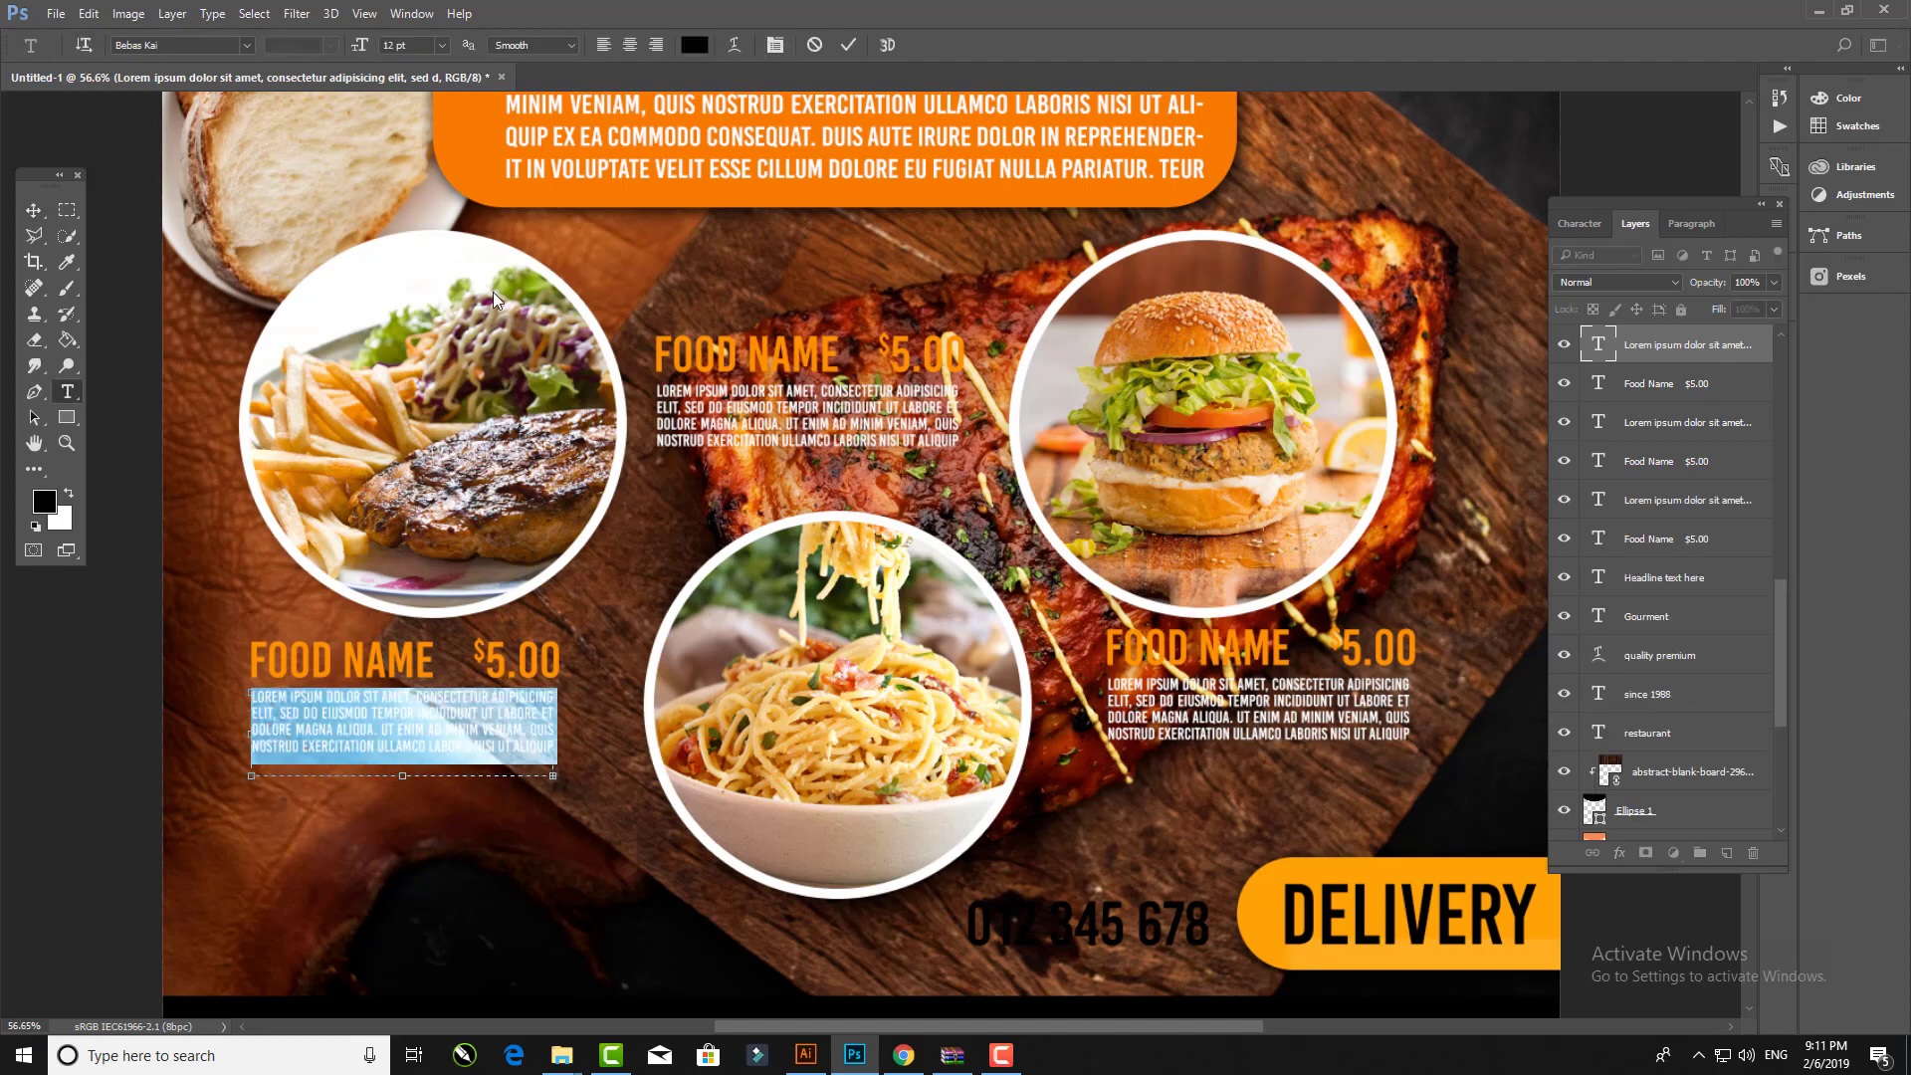
pyautogui.click(694, 45)
pyautogui.write('ffffff')
pyautogui.click(1692, 501)
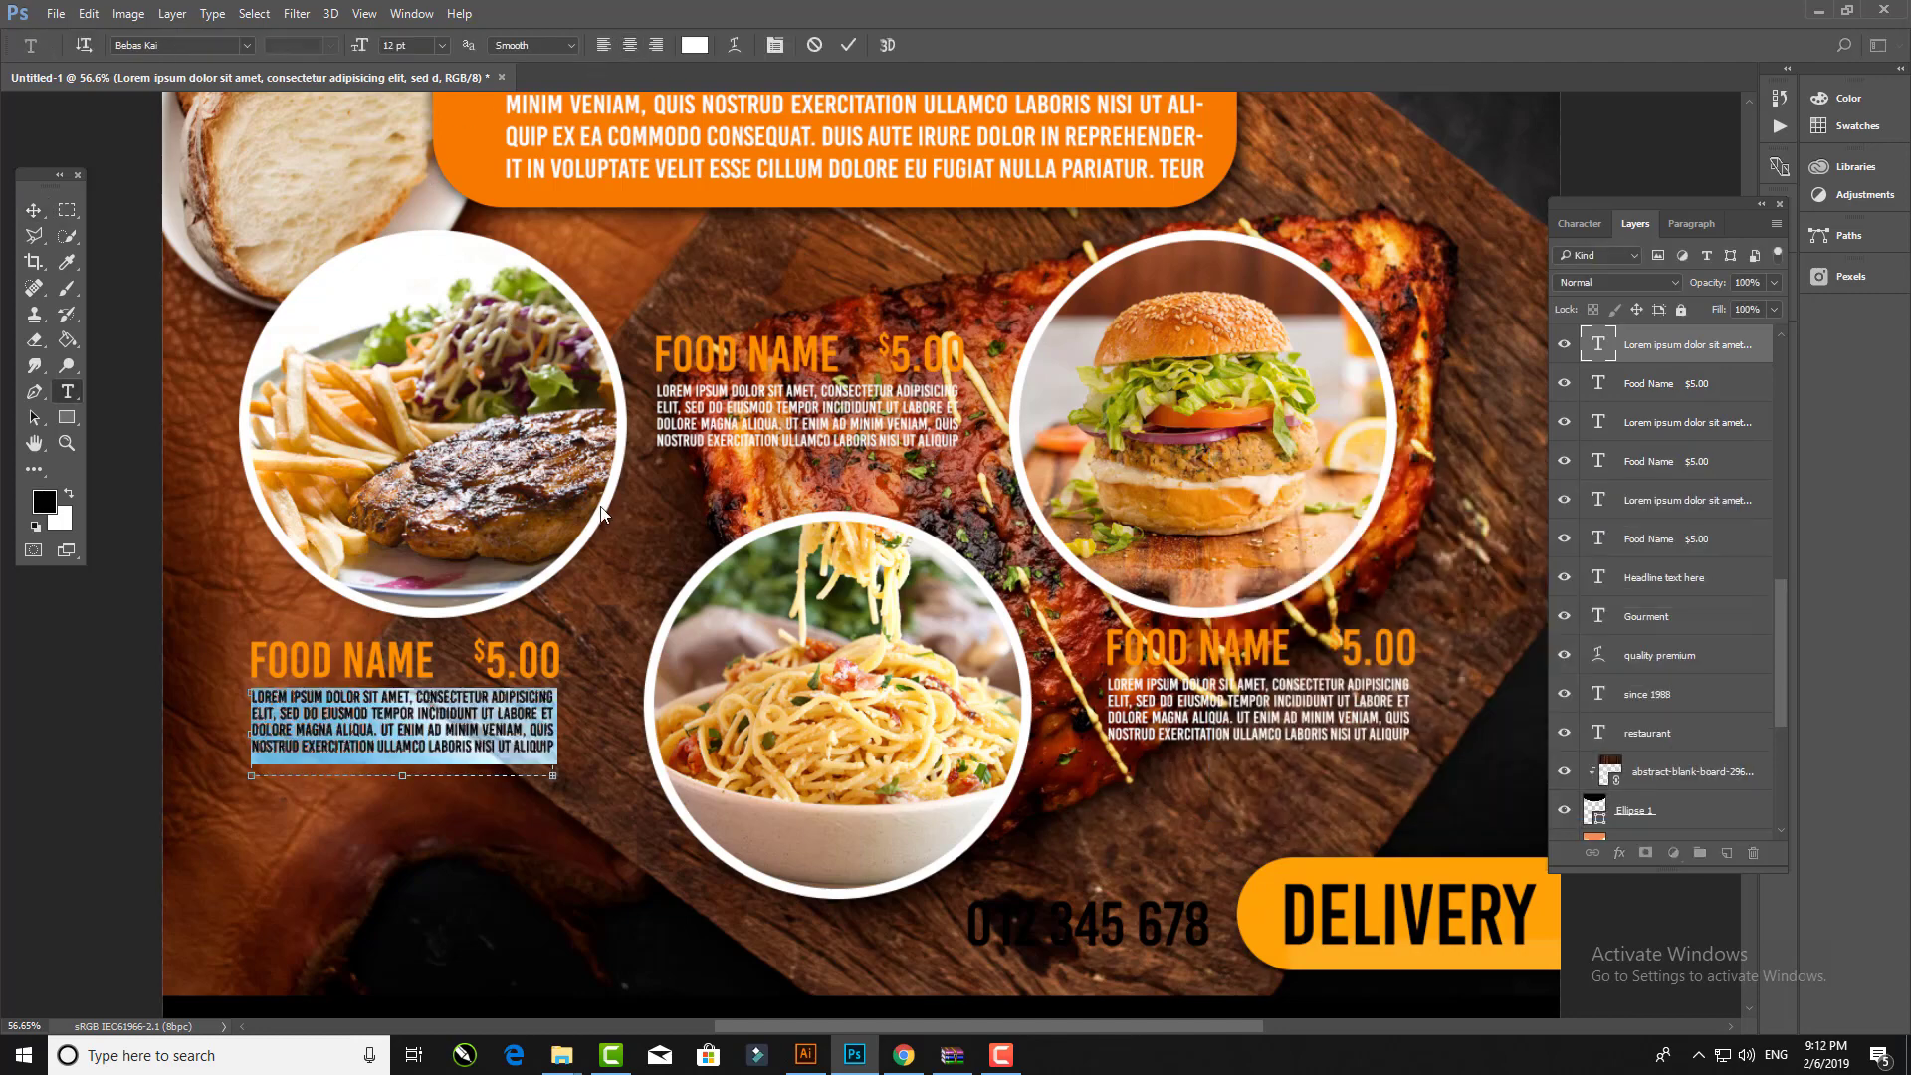
pyautogui.click(37, 212)
pyautogui.scroll(-3, 239, 398)
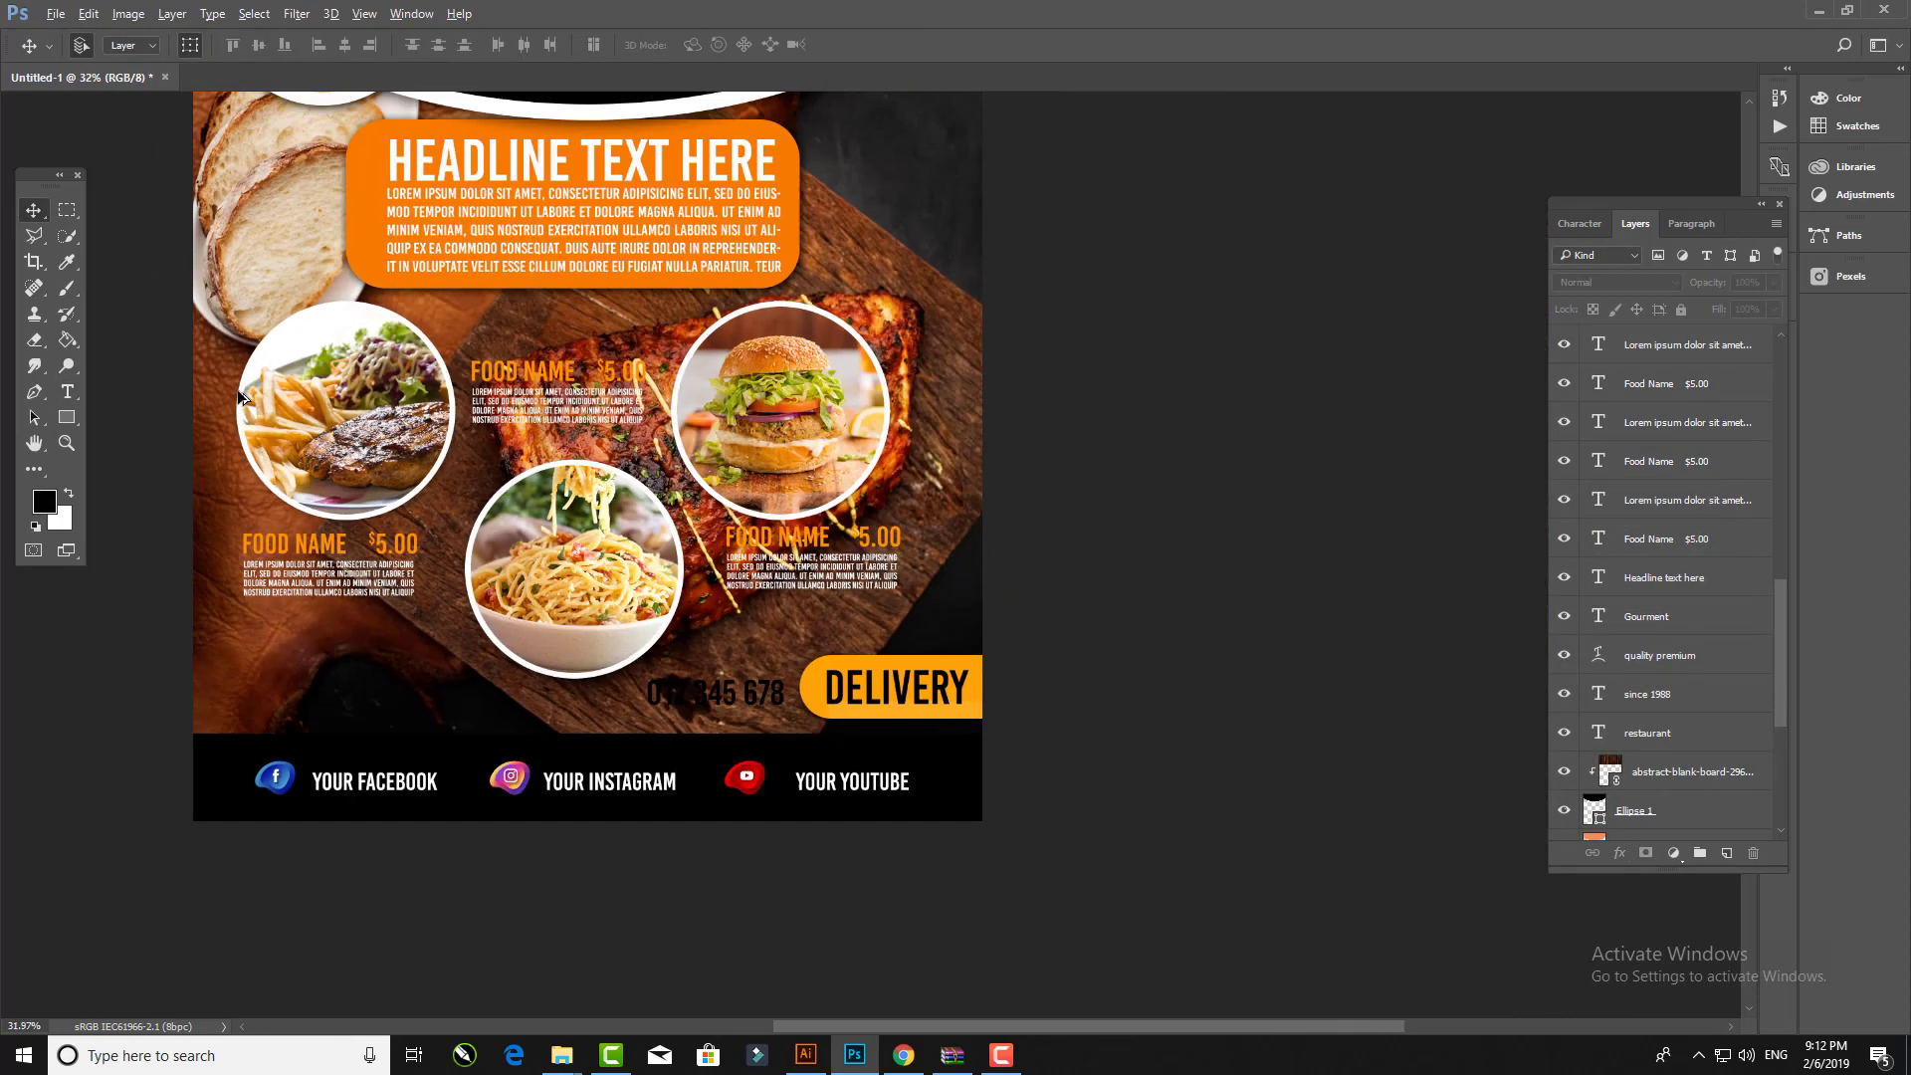
# Step: Fill the footer bar Rectangle 1 with dark red 990000
pyautogui.click(616, 742)
pyautogui.click(66, 417)
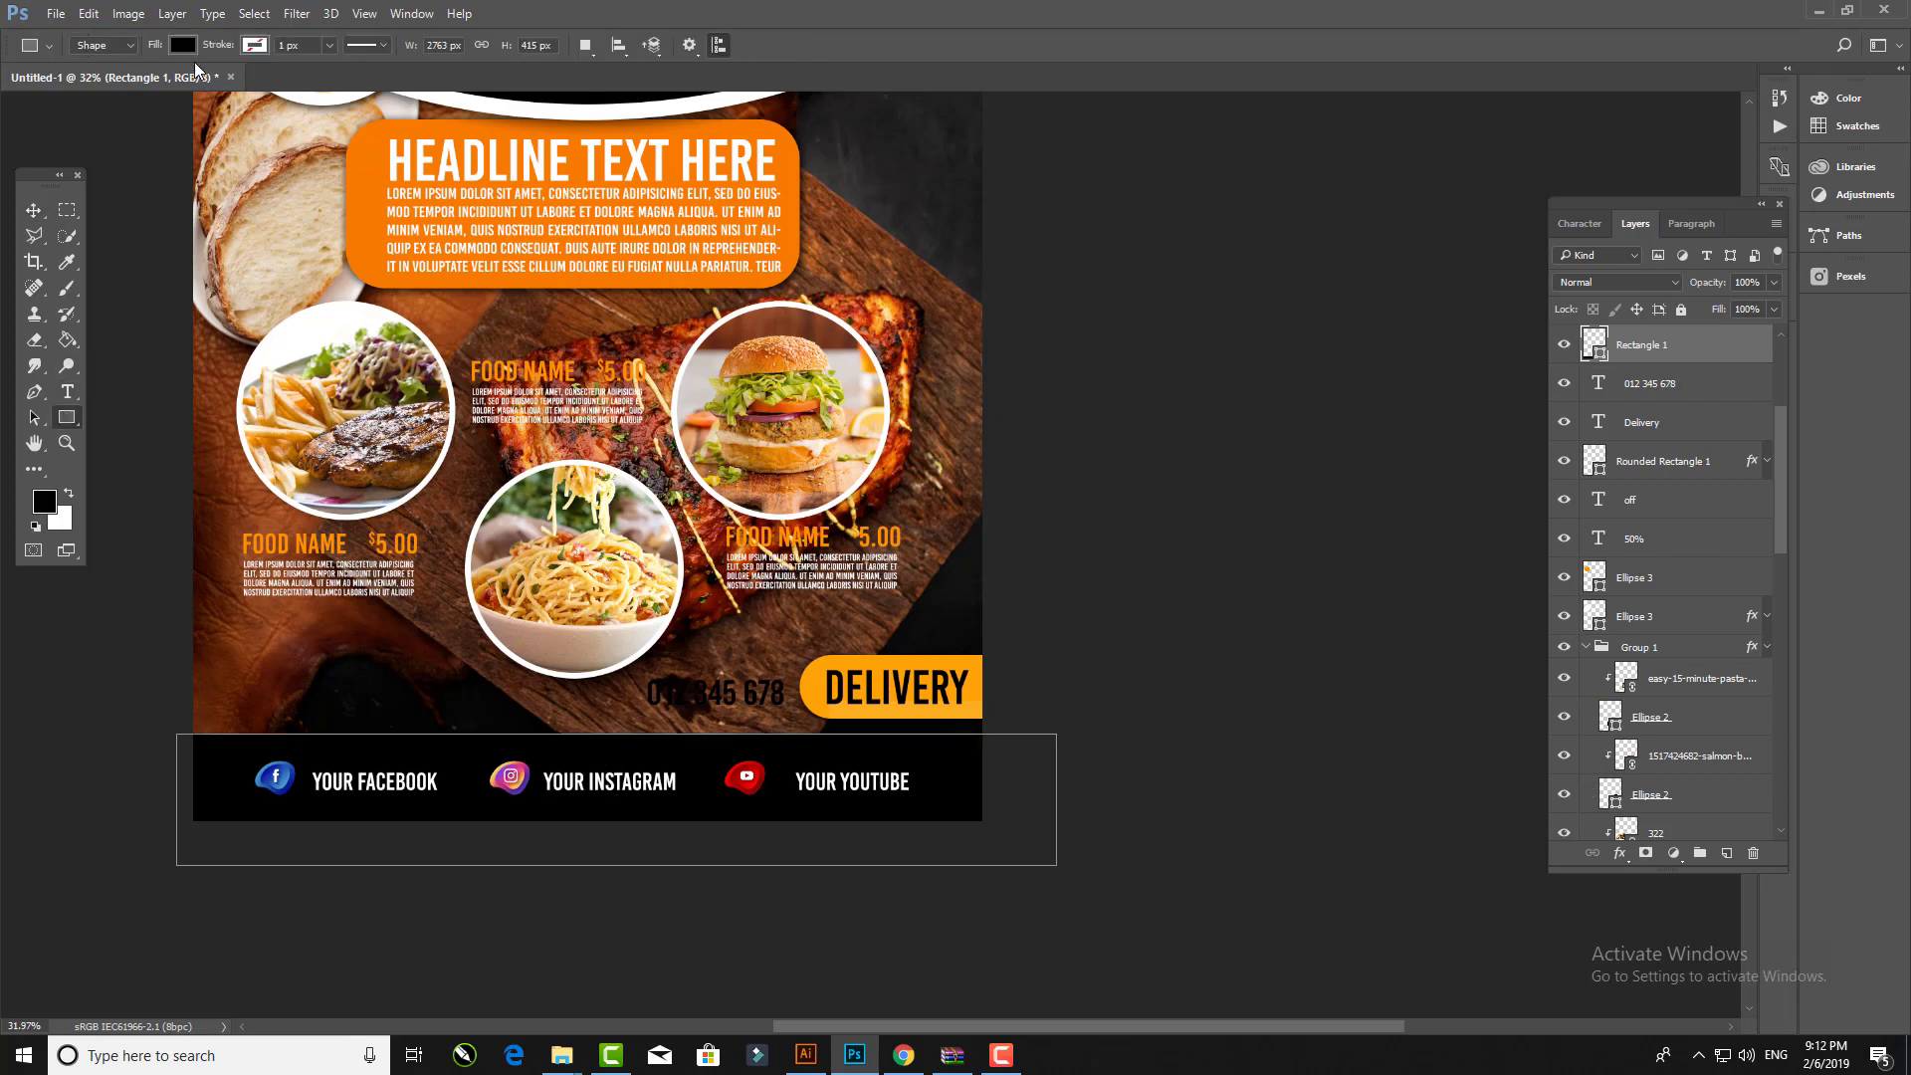
pyautogui.click(185, 45)
pyautogui.click(277, 82)
pyautogui.write('990000')
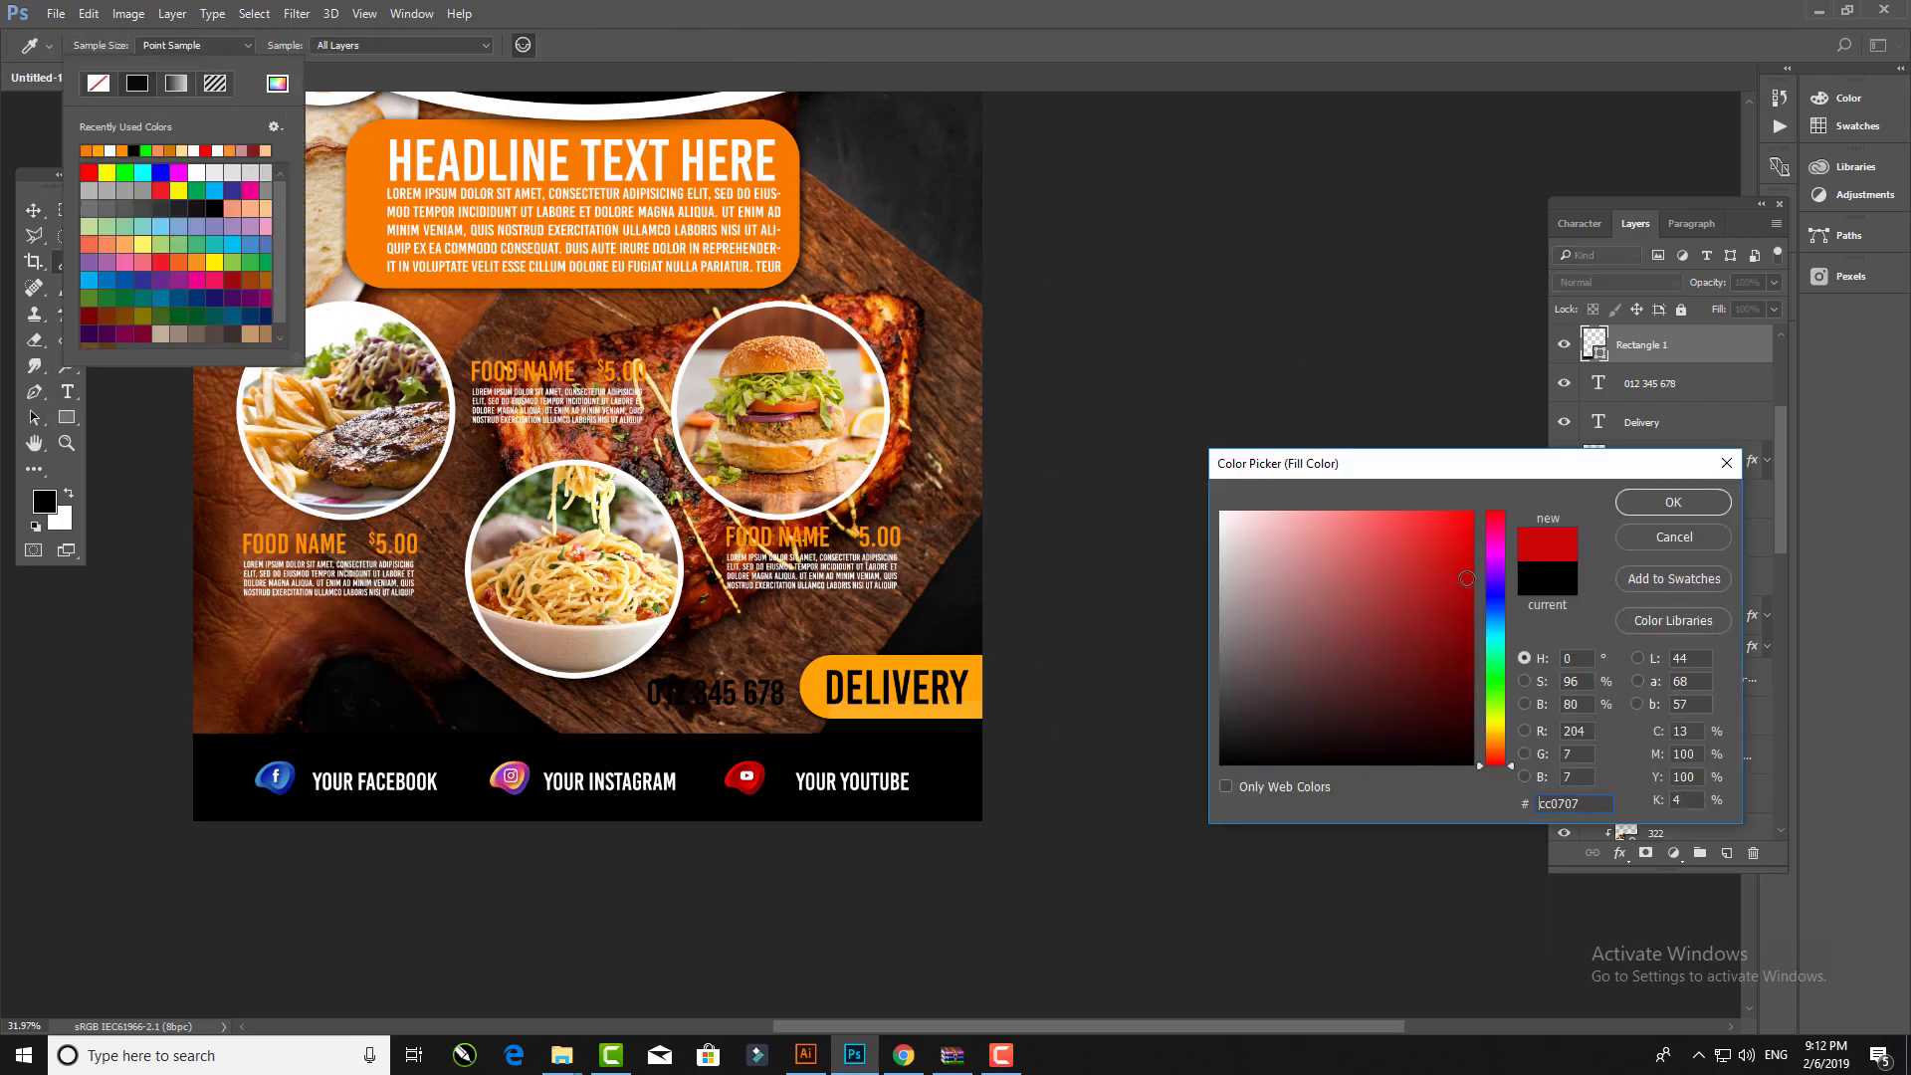
pyautogui.press('Return')
pyautogui.press('Escape')
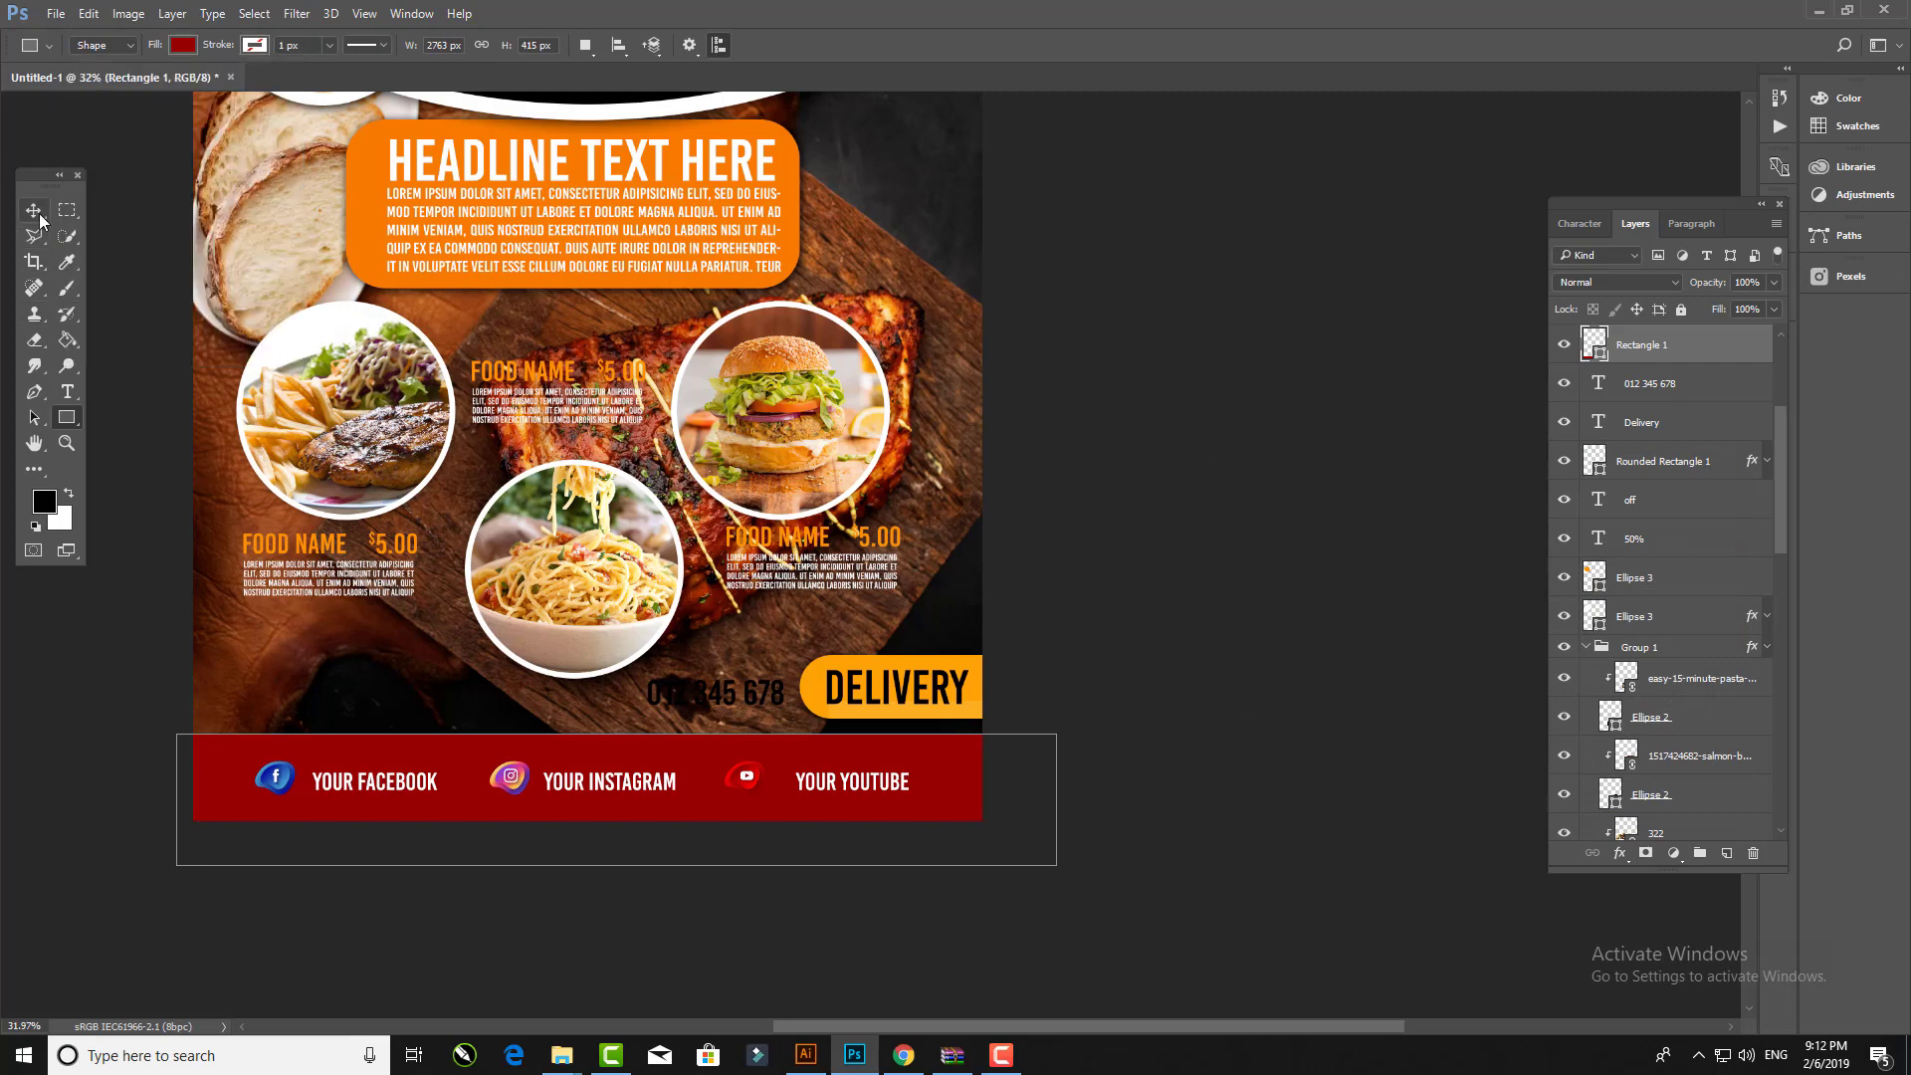
pyautogui.press('v')
# Step: Make the phone number text white (ffffff) and view the whole flyer
pyautogui.doubleClick(1597, 383)
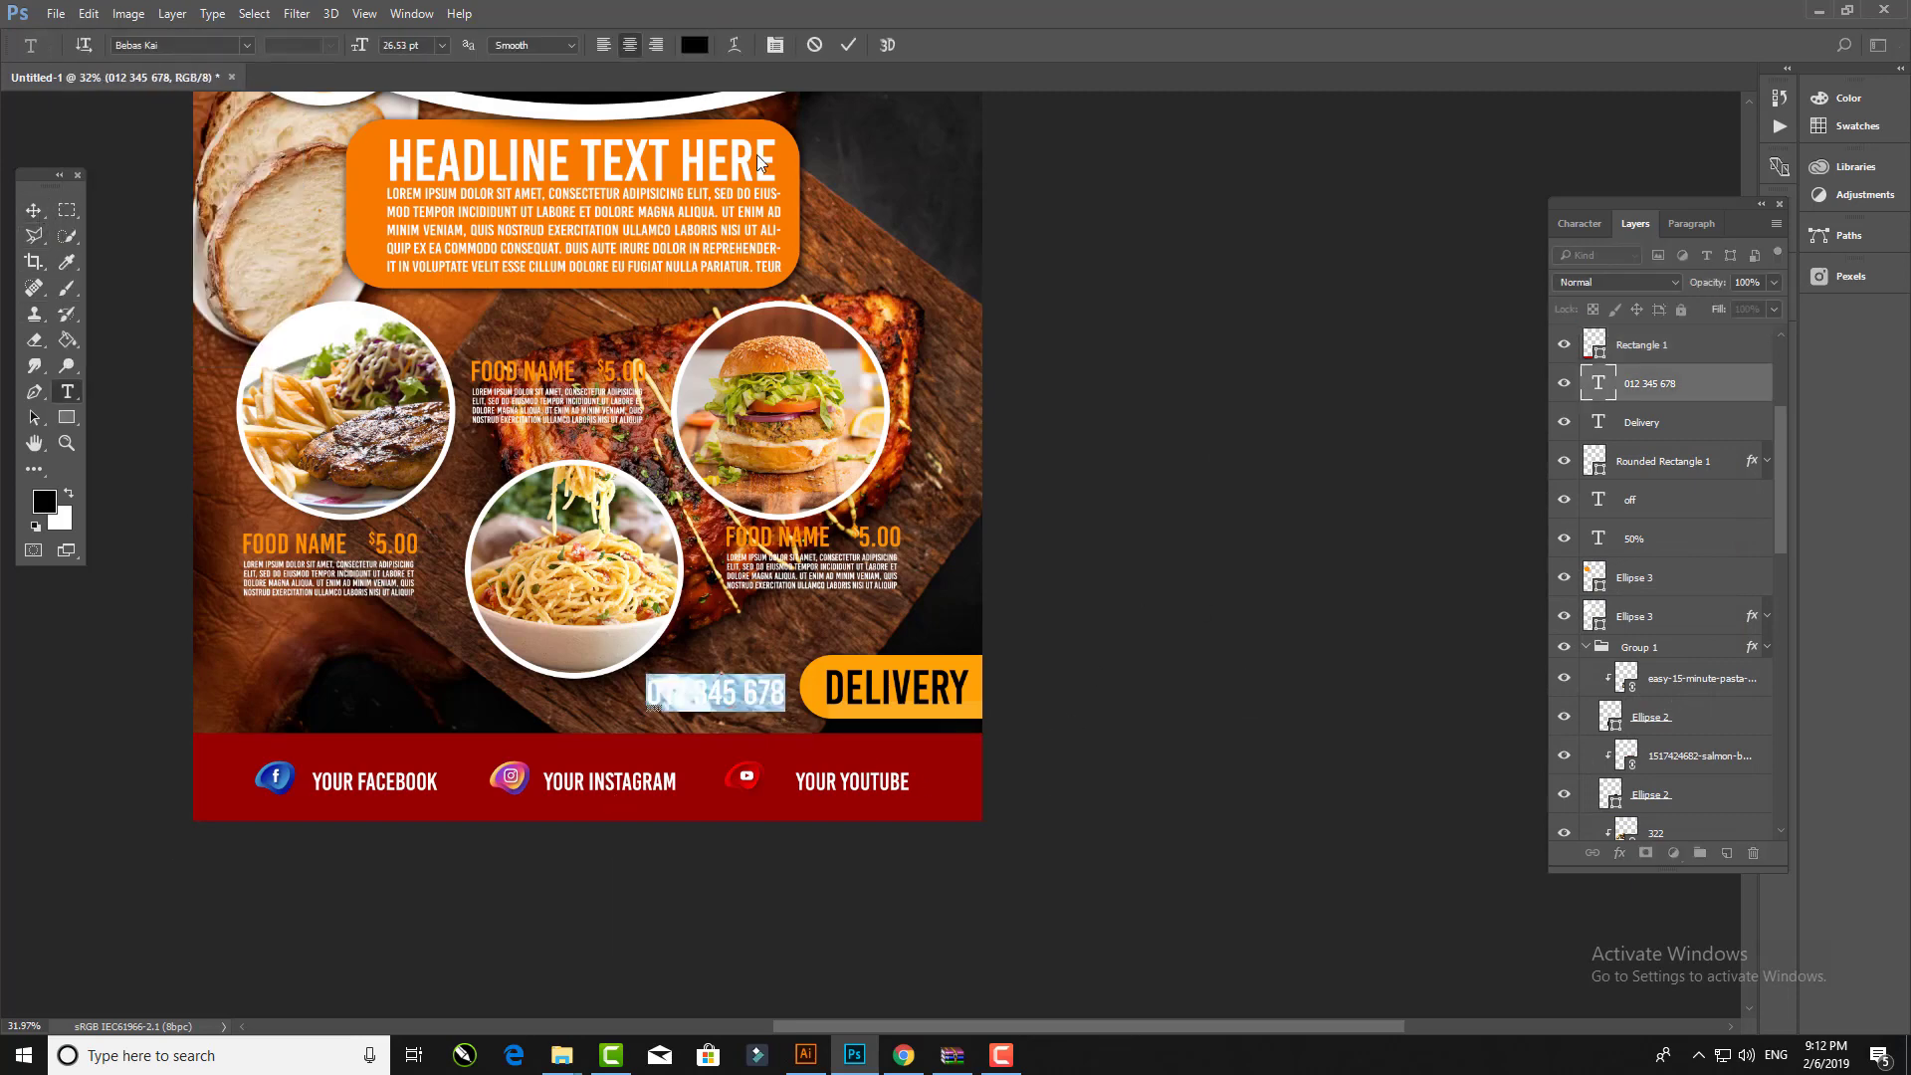
pyautogui.click(694, 45)
pyautogui.write('ffffff')
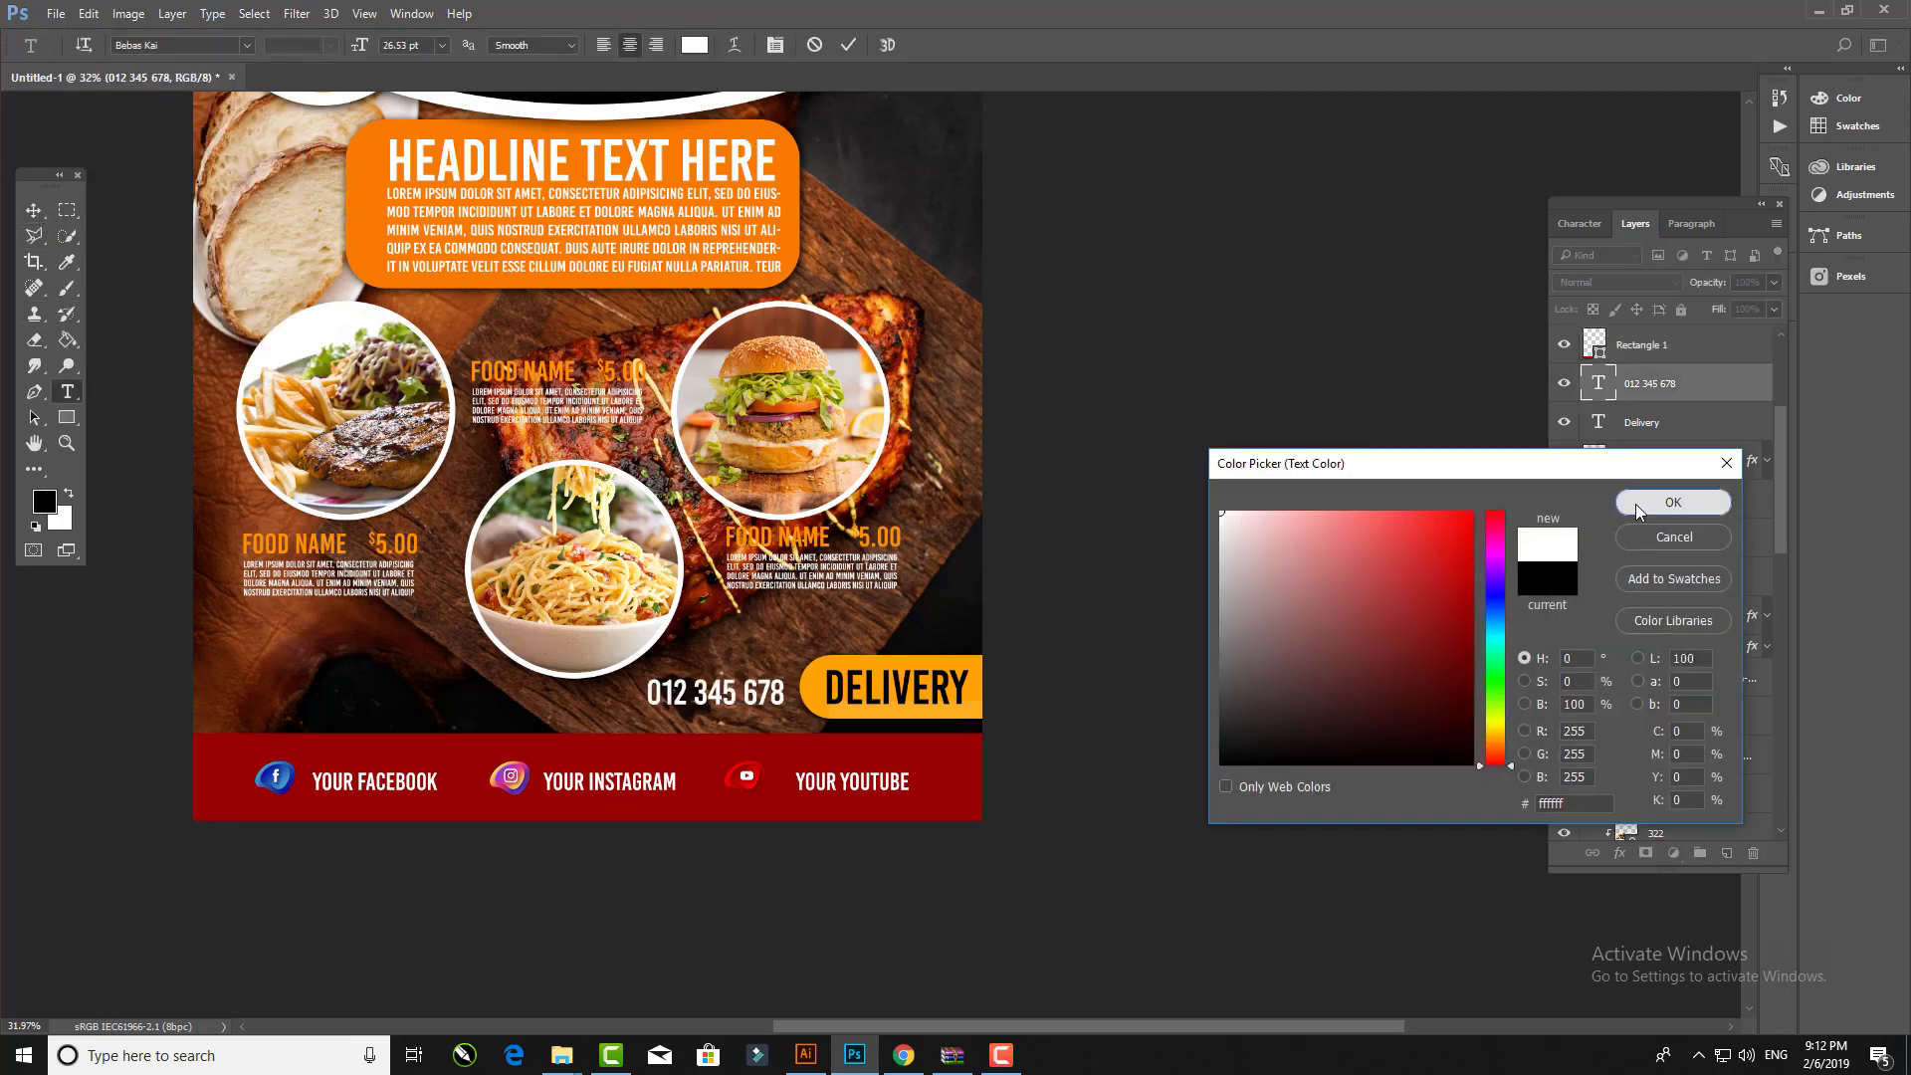
pyautogui.click(1643, 506)
pyautogui.click(33, 210)
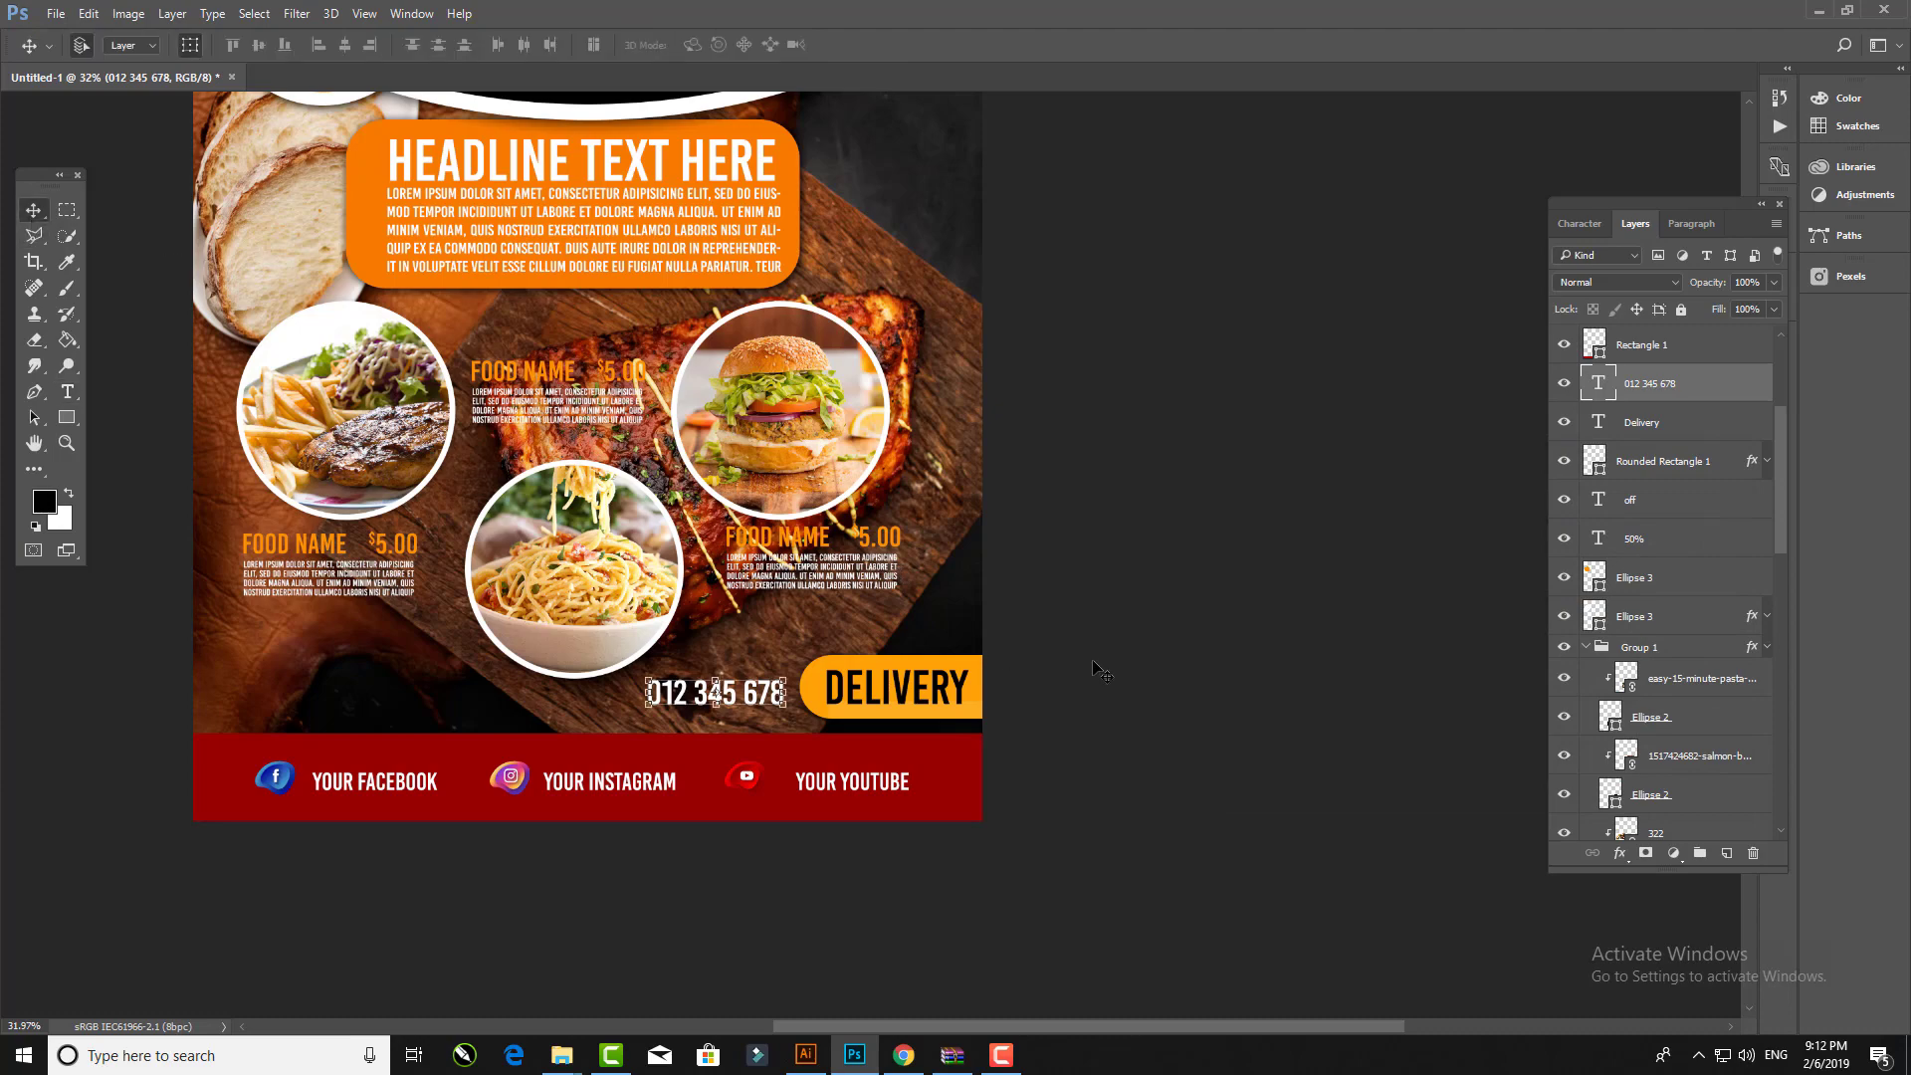
pyautogui.hotkey('ctrl', '0')
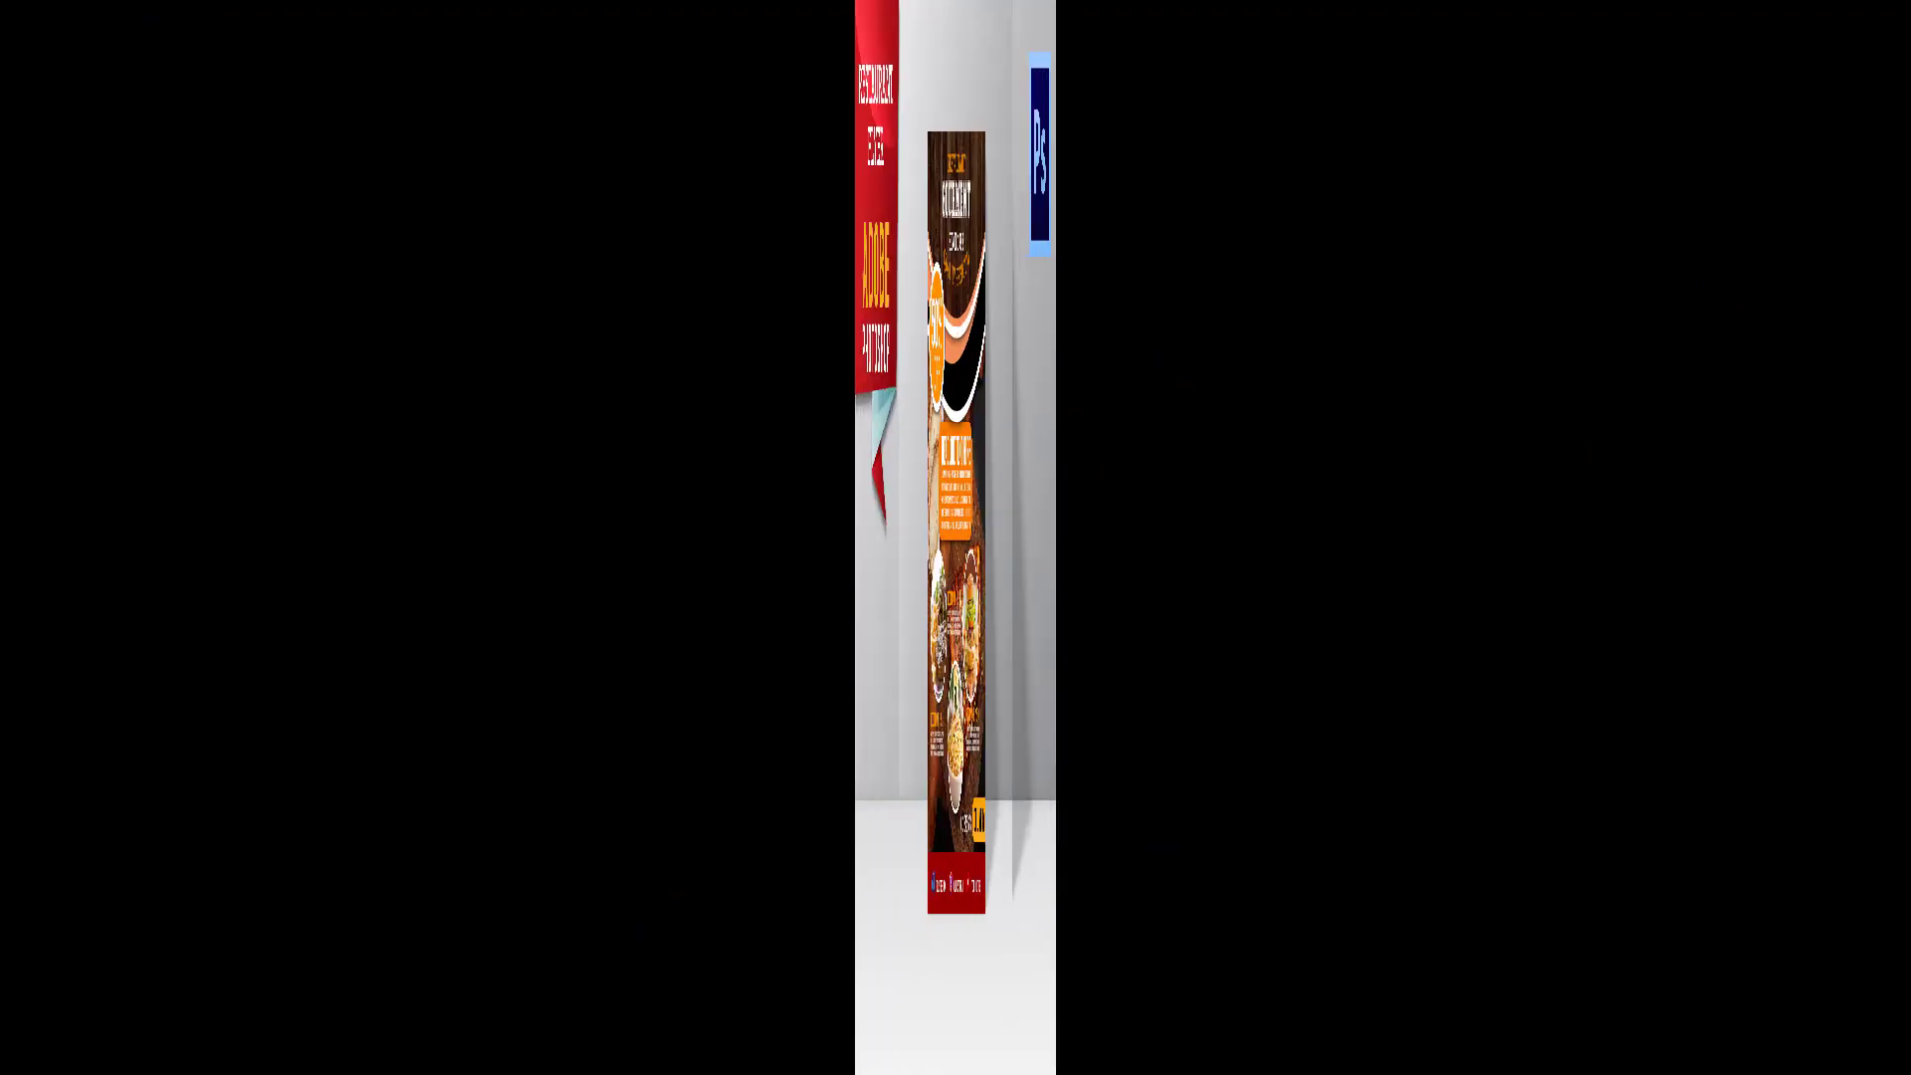